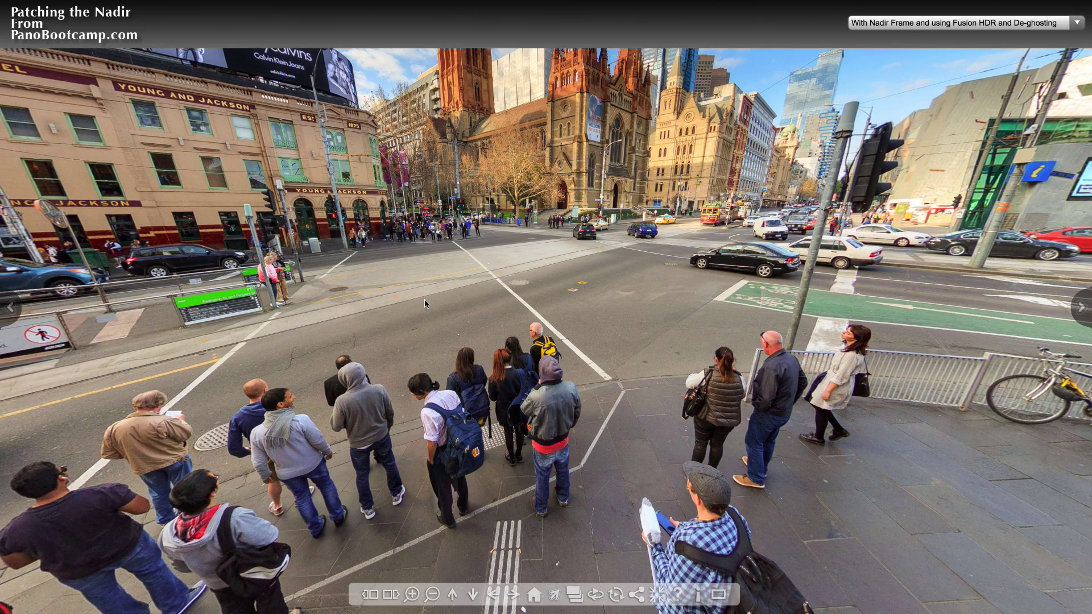
Look around the street-crossing panorama towards the waiting pedestrians and the red car, and leave full-screen view.
left_click_drag(321, 292, 413, 305)
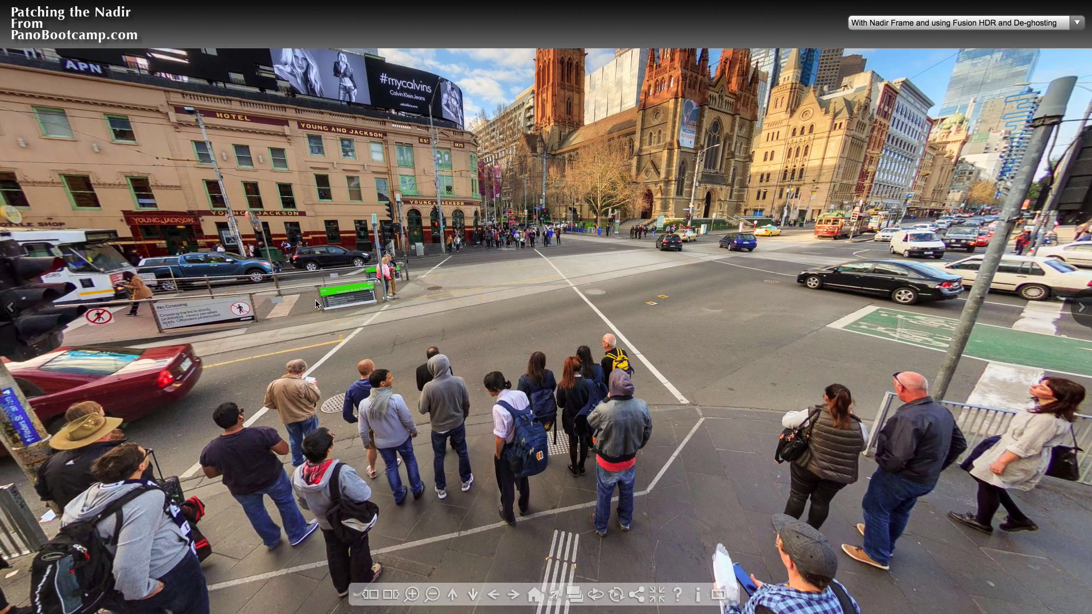
left_click_drag(315, 299, 552, 234)
left_click_drag(667, 277, 600, 277)
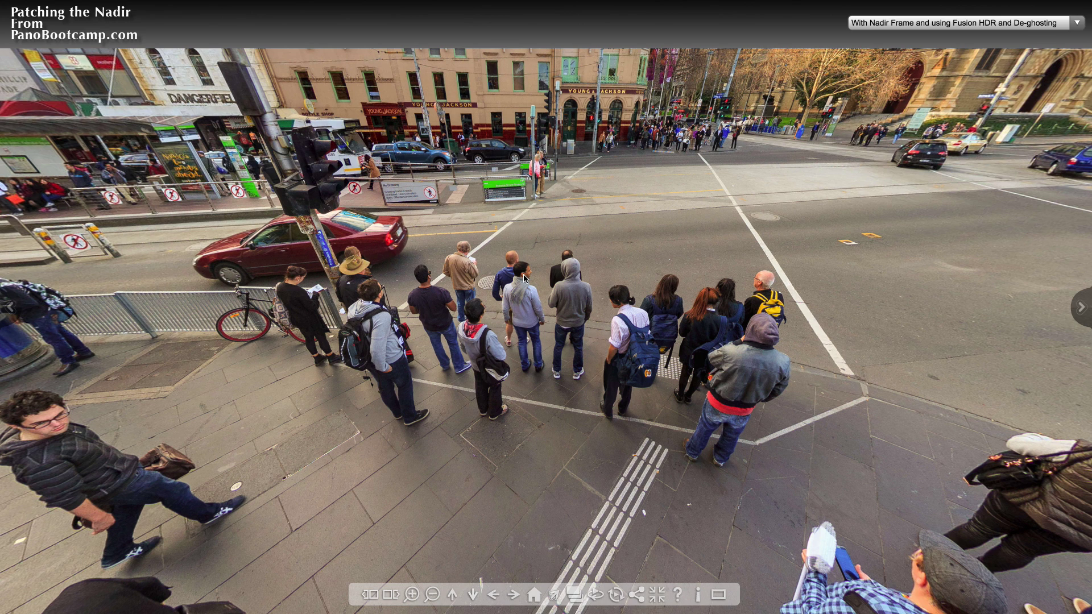
key("Escape")
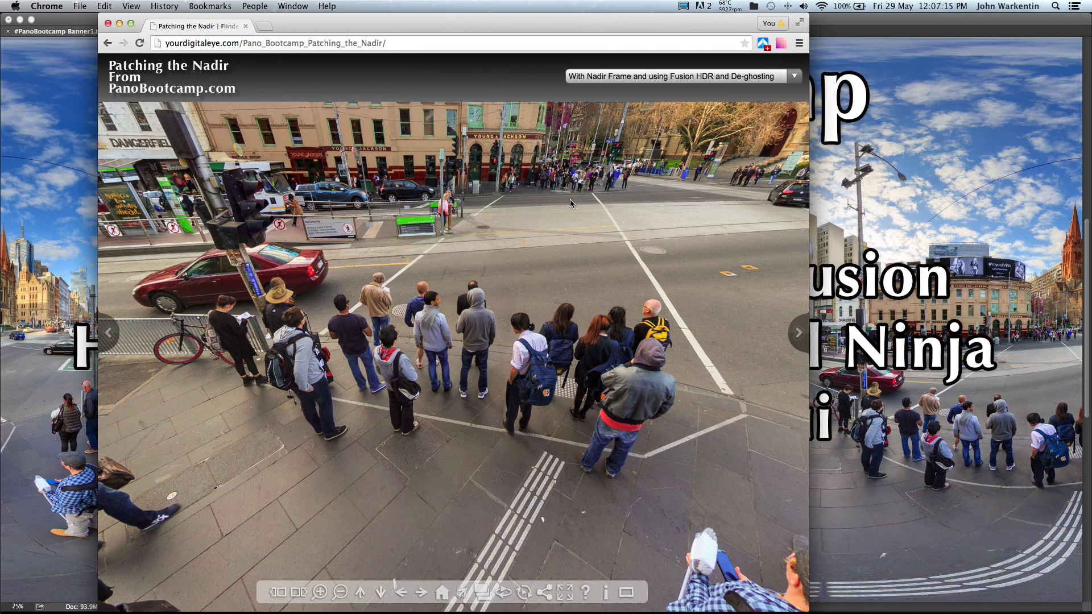
Switch to Lightroom and compare the darkest and brightest exposures of the first bracket, IMG_1502.CR2 and IMG_1506.CR2.
key("super+Tab")
key("super+Tab")
key("super+Tab")
key("super+Tab")
key("super+Tab")
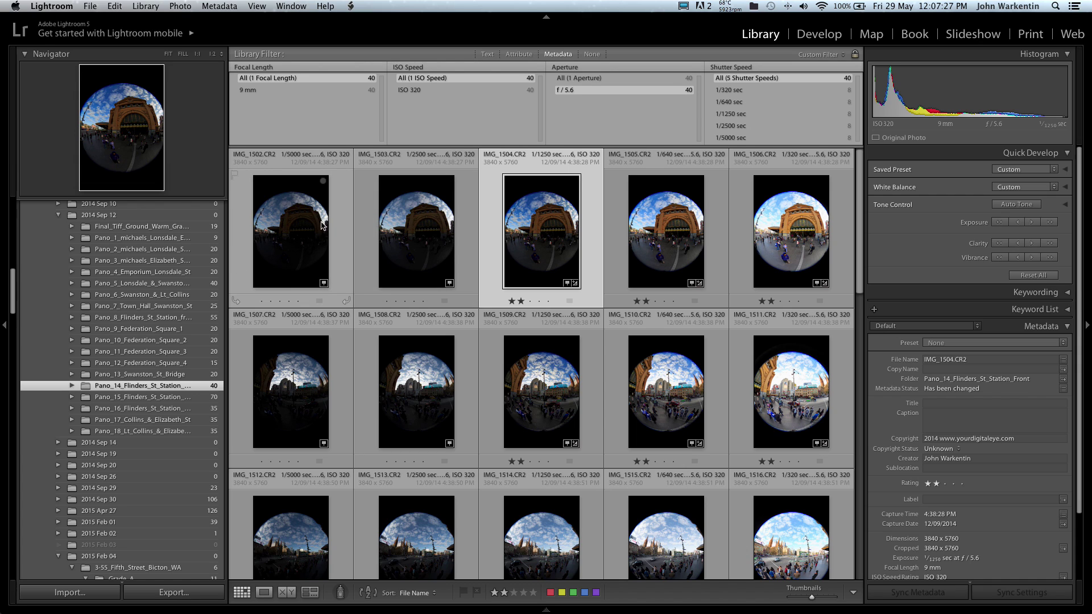
left_click(351, 227)
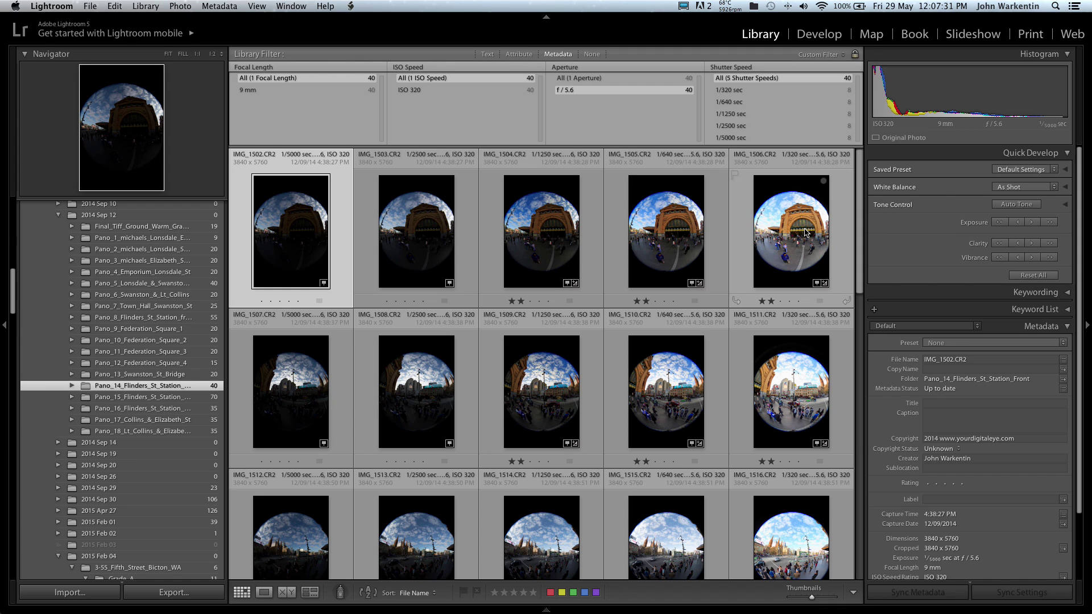
left_click(806, 233)
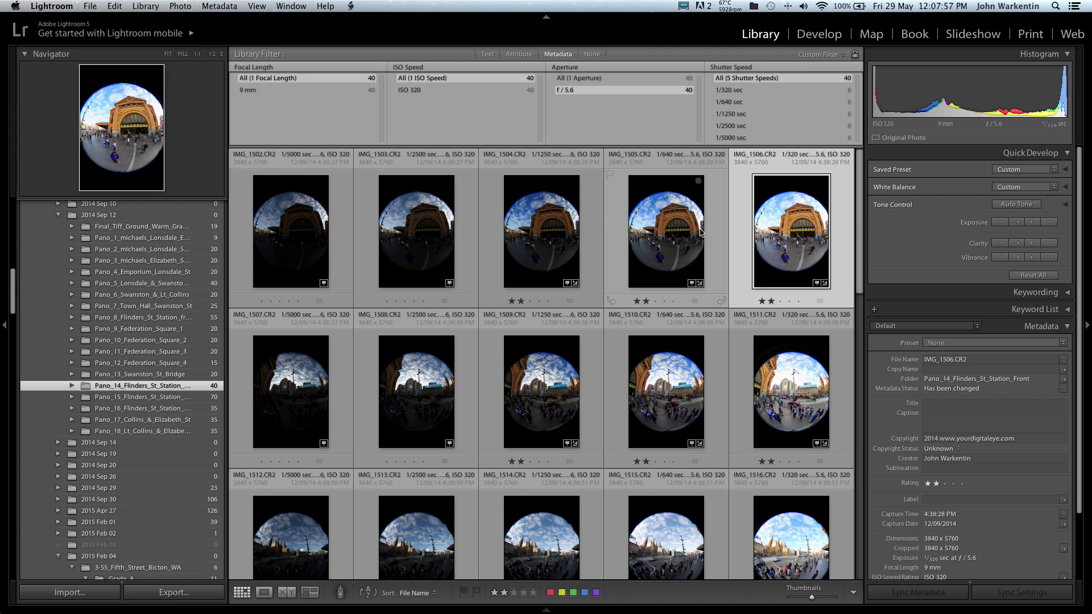
Filter the photos by ISO 320 and view the 1/1250, 1/5000 and 1/320 sec shutter-speed sets.
left_click(732, 115)
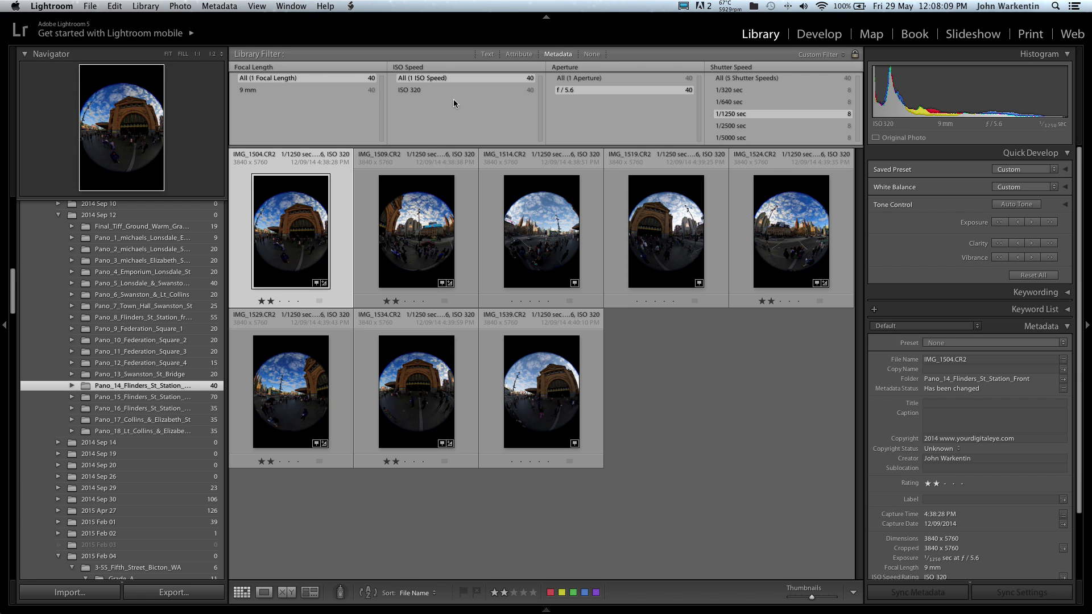
left_click(412, 90)
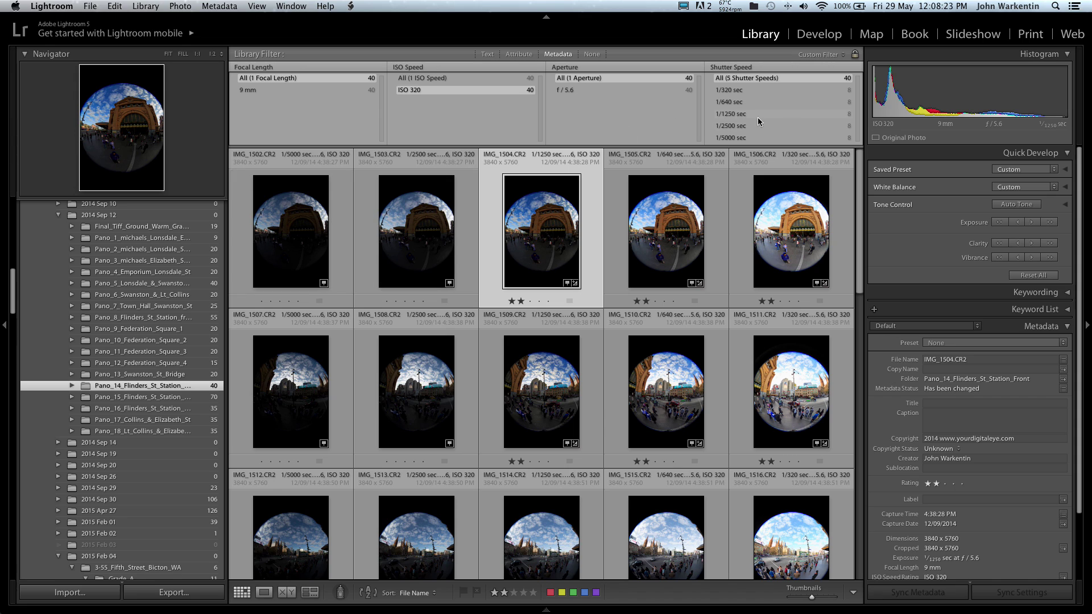
left_click(726, 115)
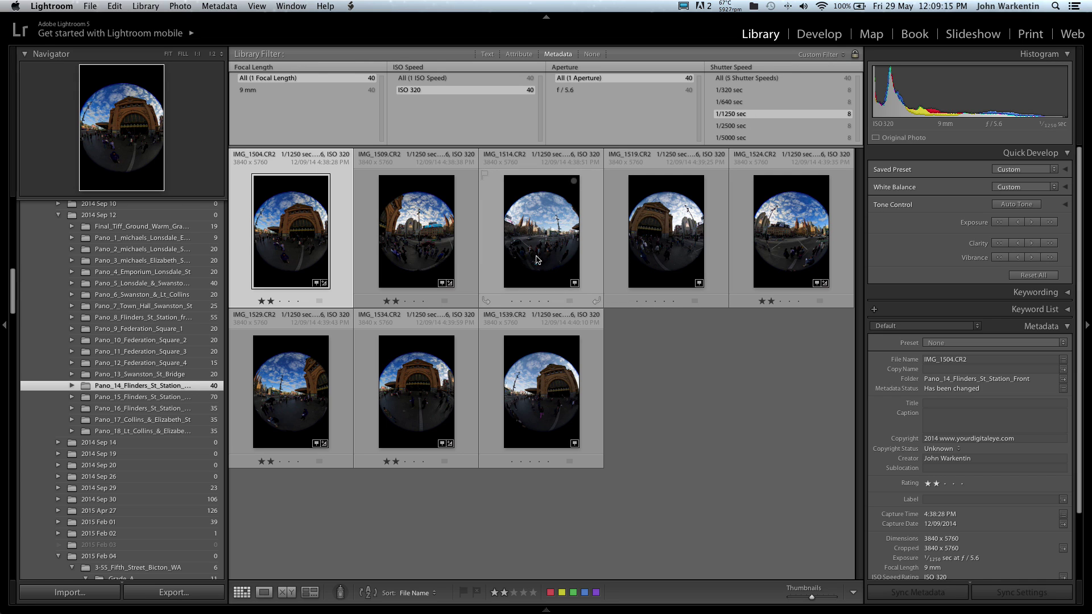
left_click(731, 138)
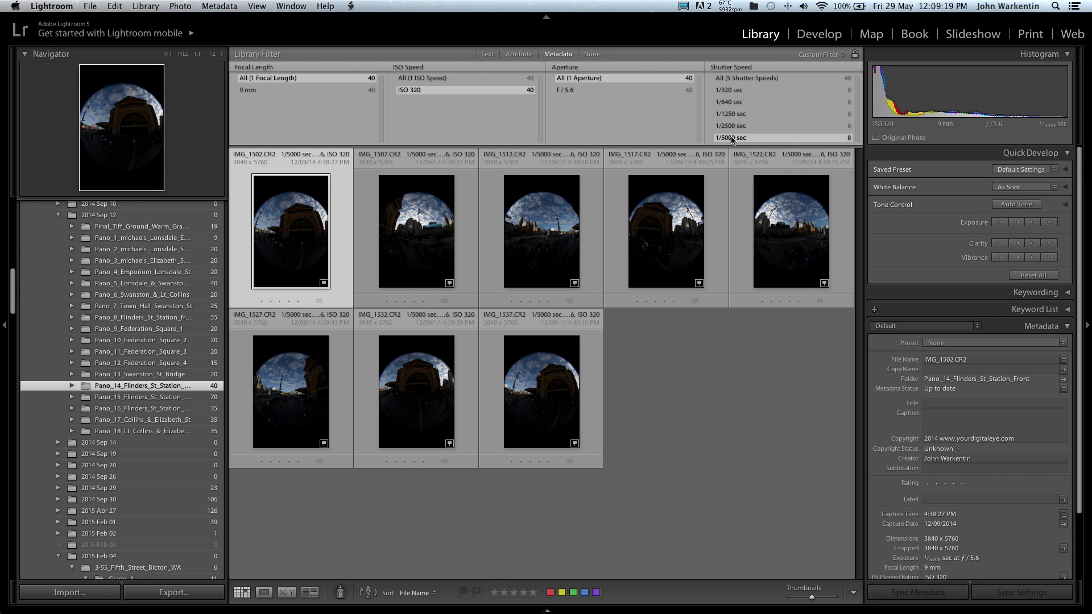
left_click(729, 92)
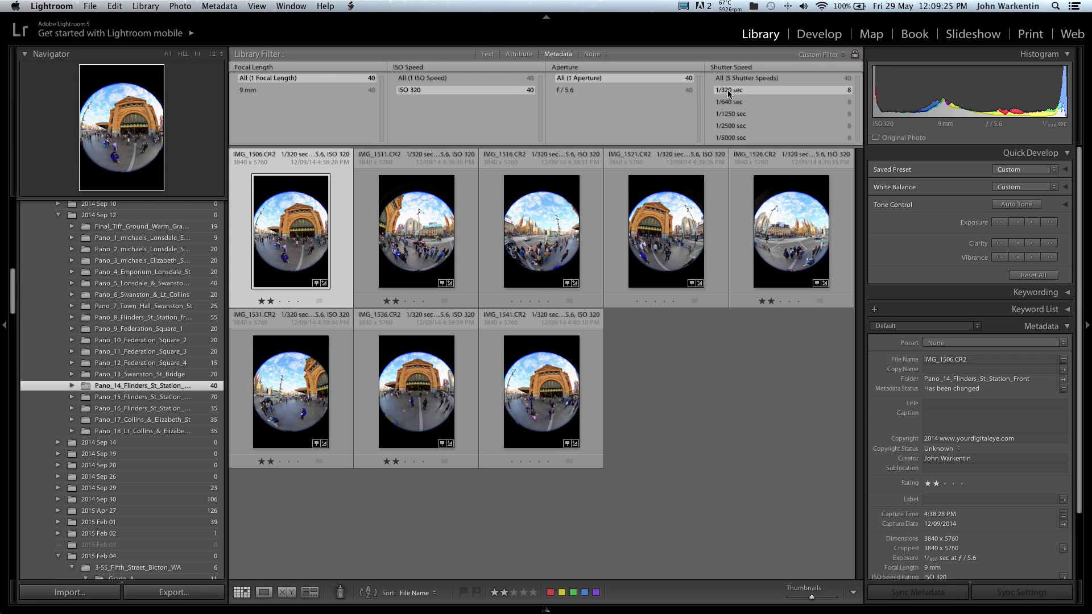
Open IMG_1506.CR2 for developing and review its Detail sharpening and noise reduction settings.
left_click(818, 36)
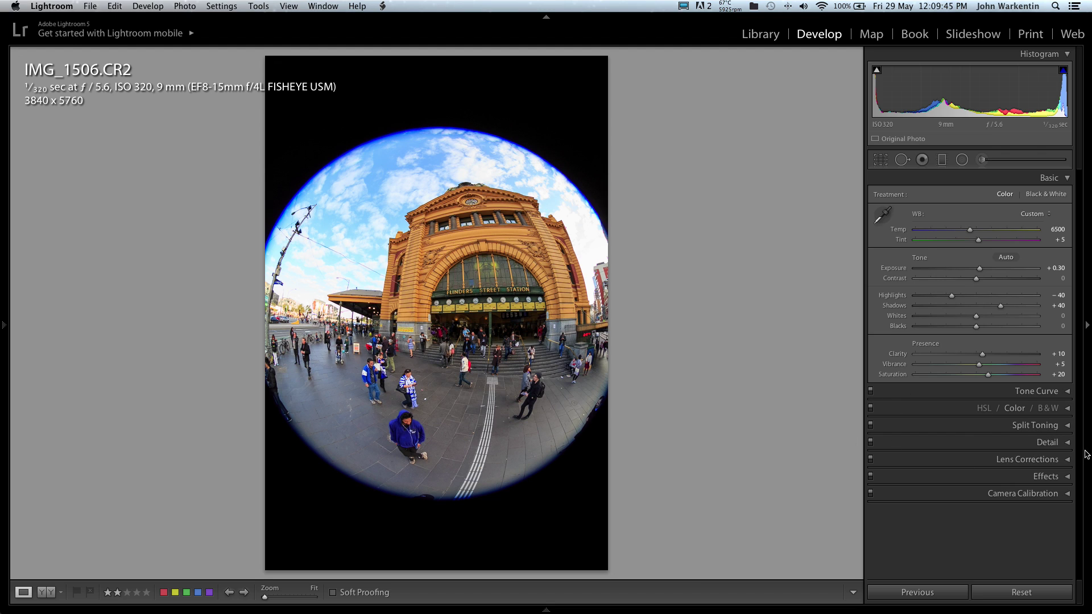
left_click(1068, 444)
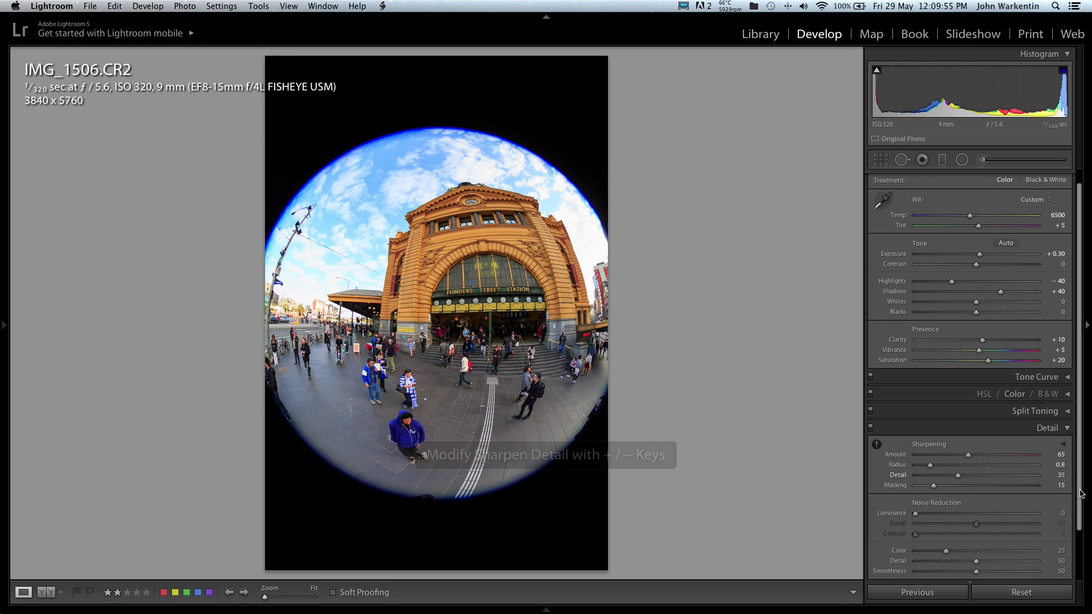
left_click_drag(1081, 493, 1081, 537)
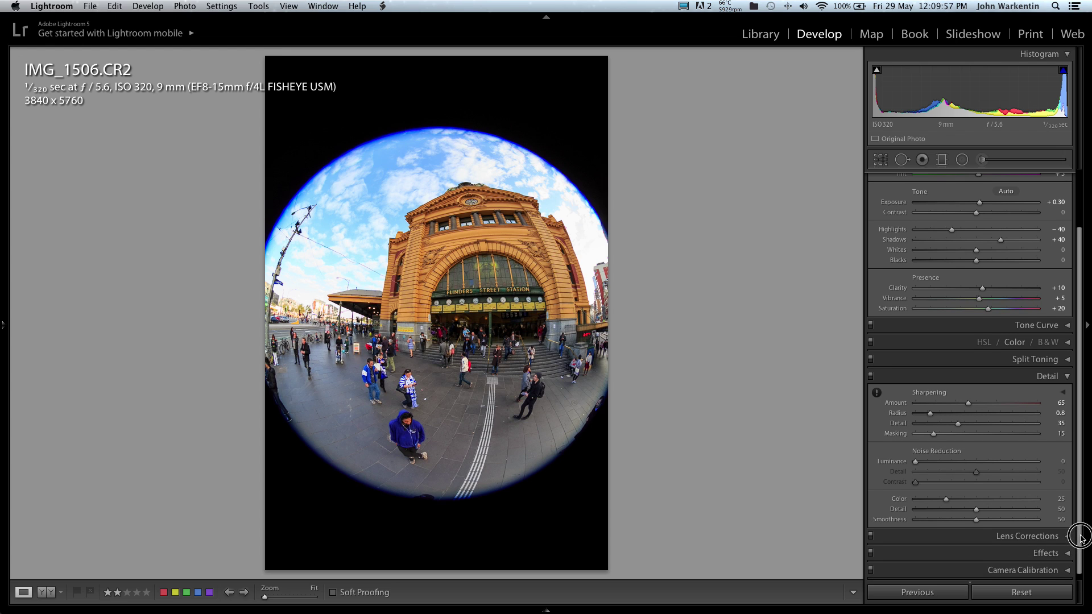
left_click(1066, 394)
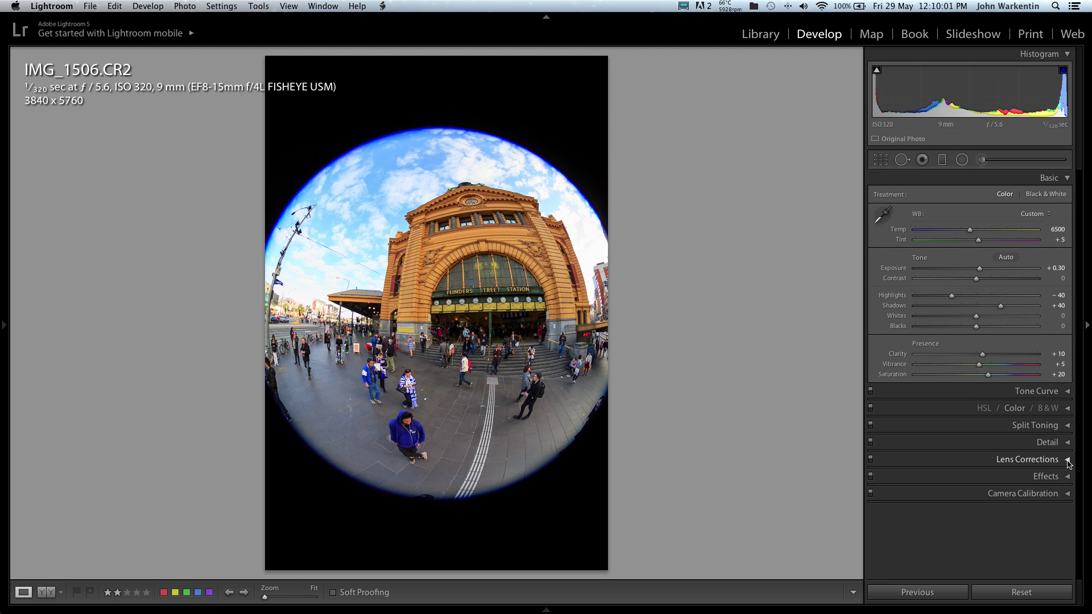
Inspect the street lamp at 4:1 zoom with Lens Corrections off and on, and return to the full image.
left_click(1068, 460)
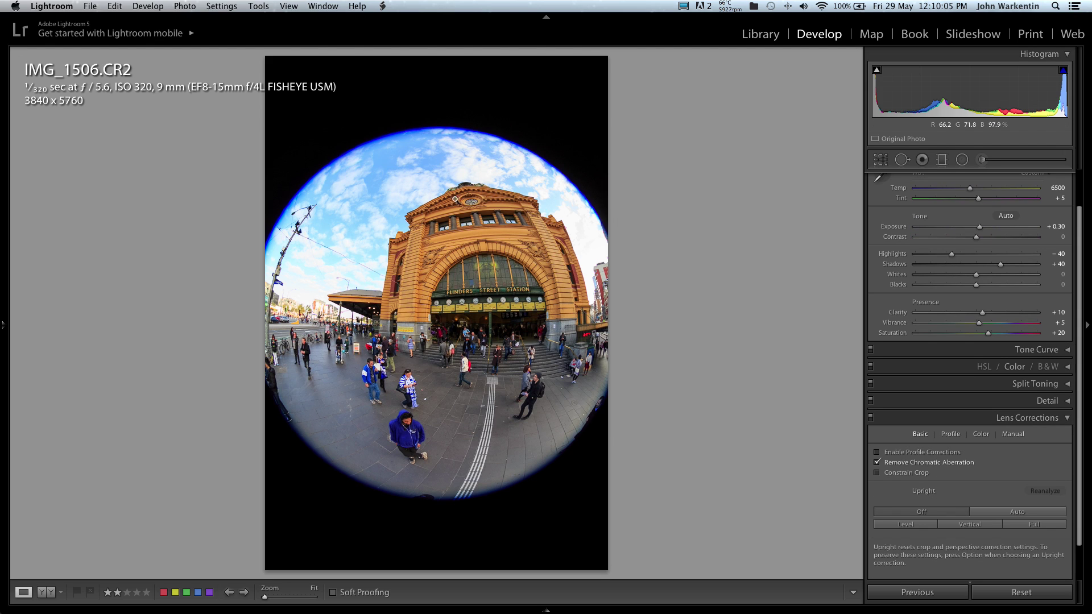
left_click(487, 192)
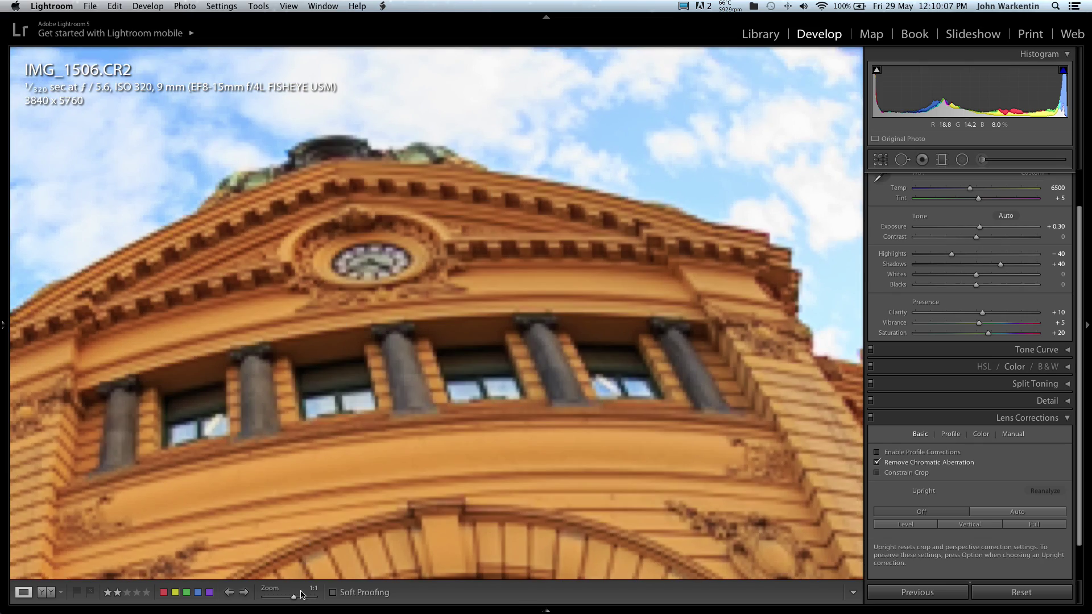
left_click_drag(294, 597, 306, 599)
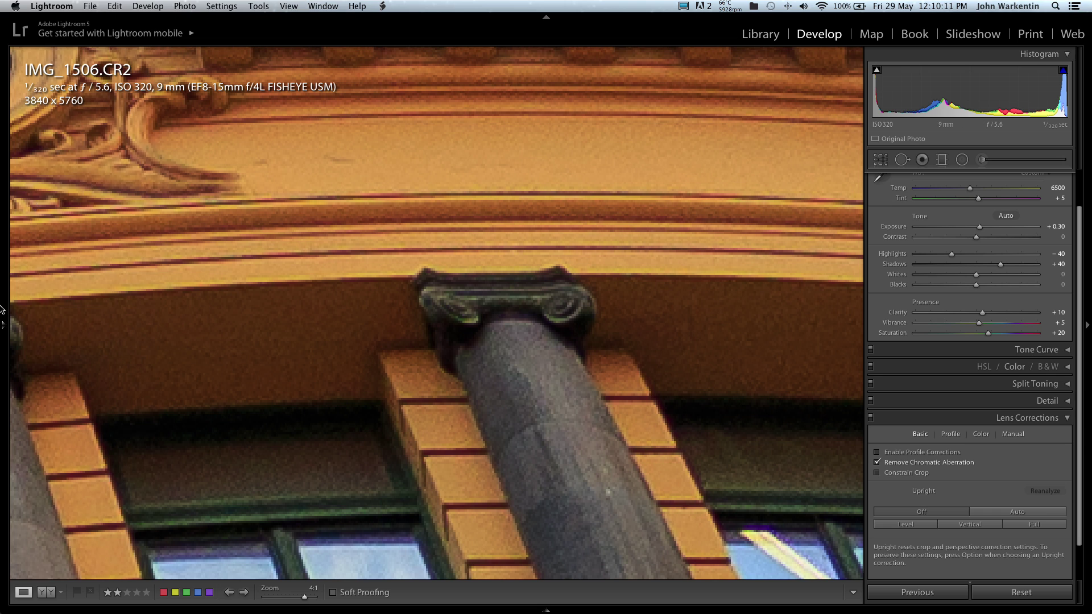
mouse_move(5, 329)
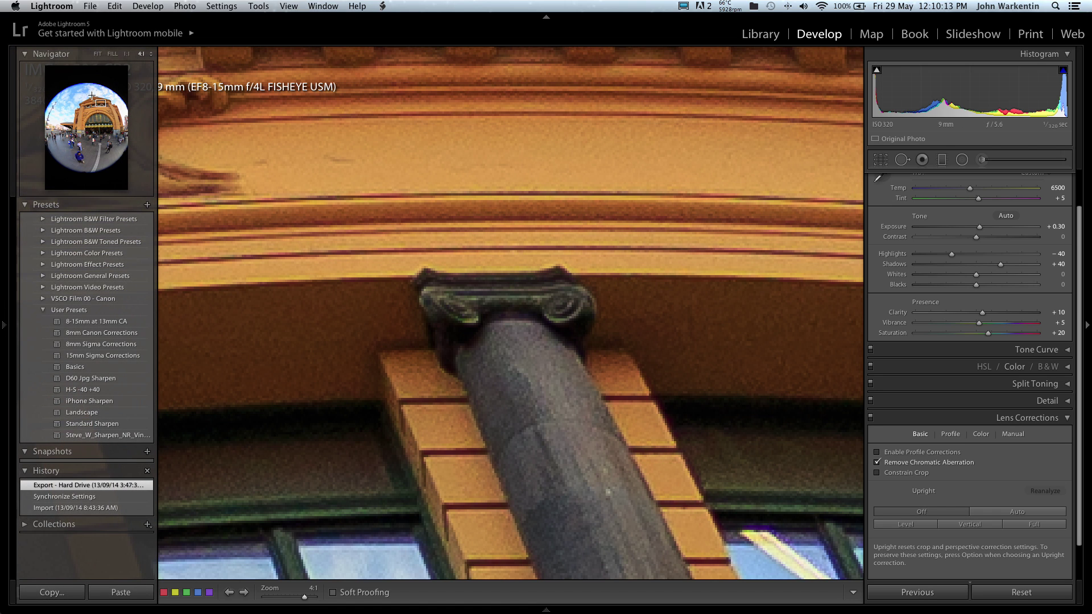
left_click(57, 105)
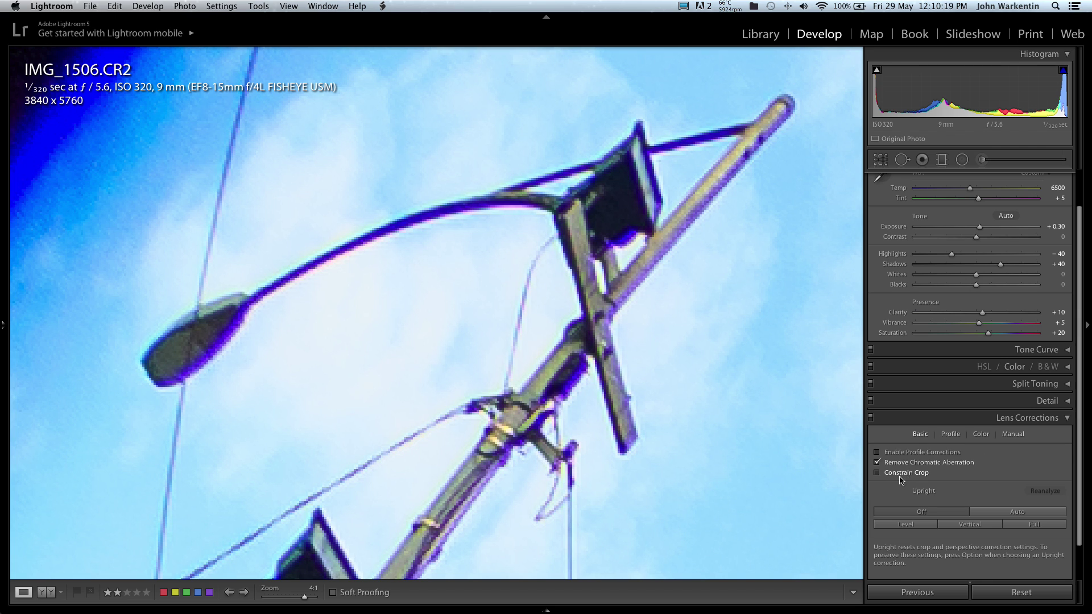
left_click(871, 418)
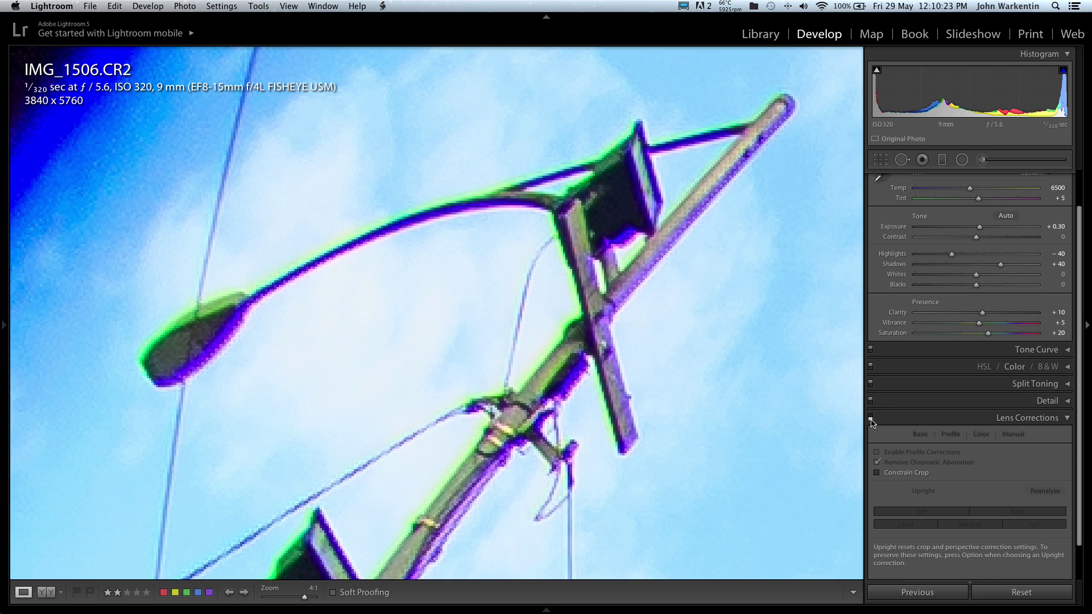
left_click(871, 418)
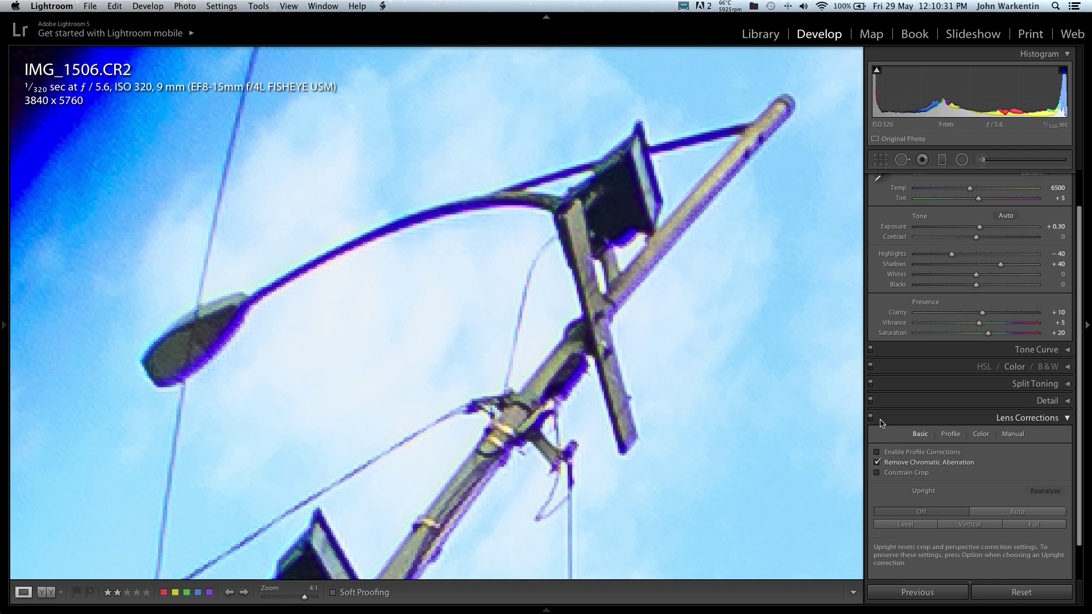
left_click(449, 394)
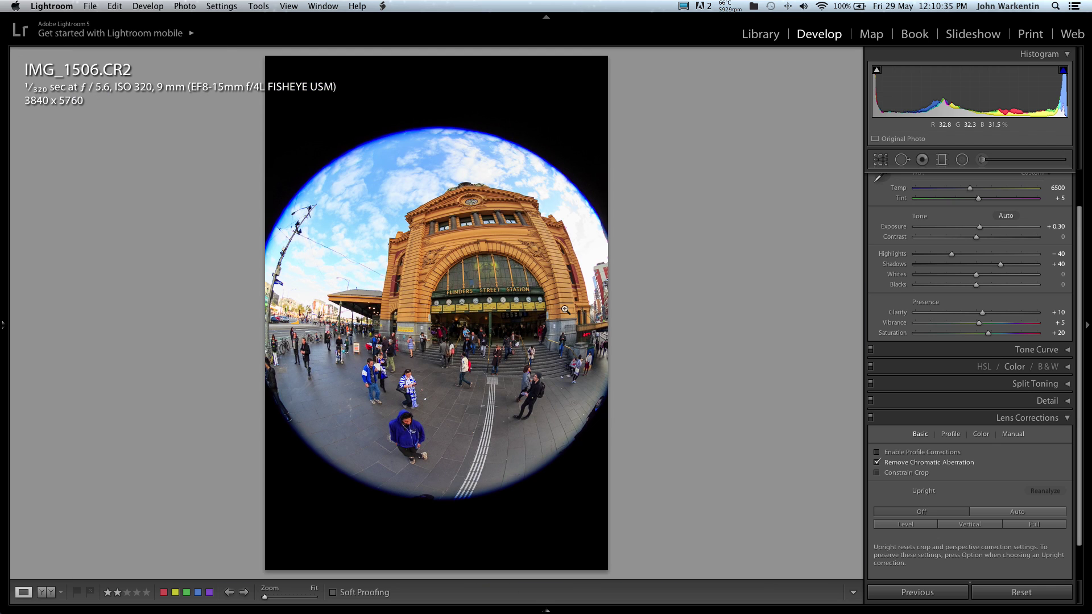
Return to the photo grid and filter it with the Rated preset, requiring two stars or higher.
key("g")
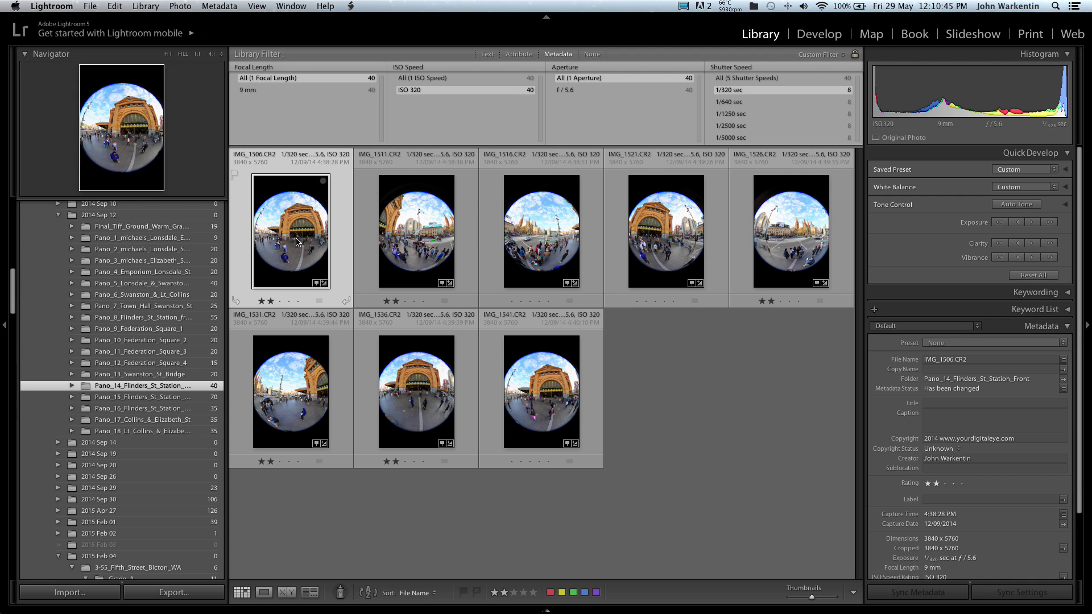
left_click(821, 54)
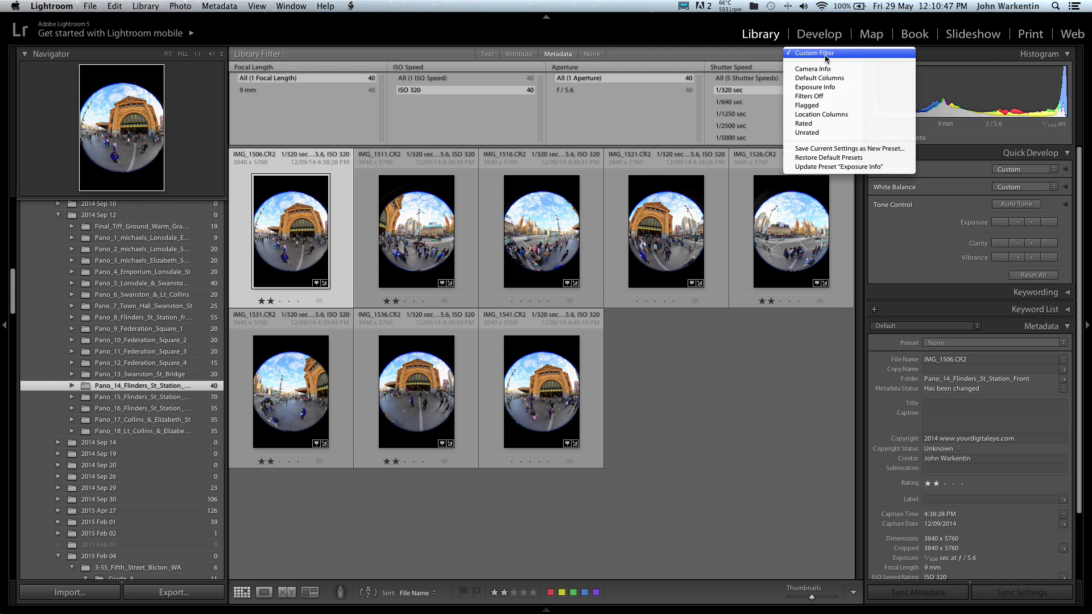
left_click(815, 124)
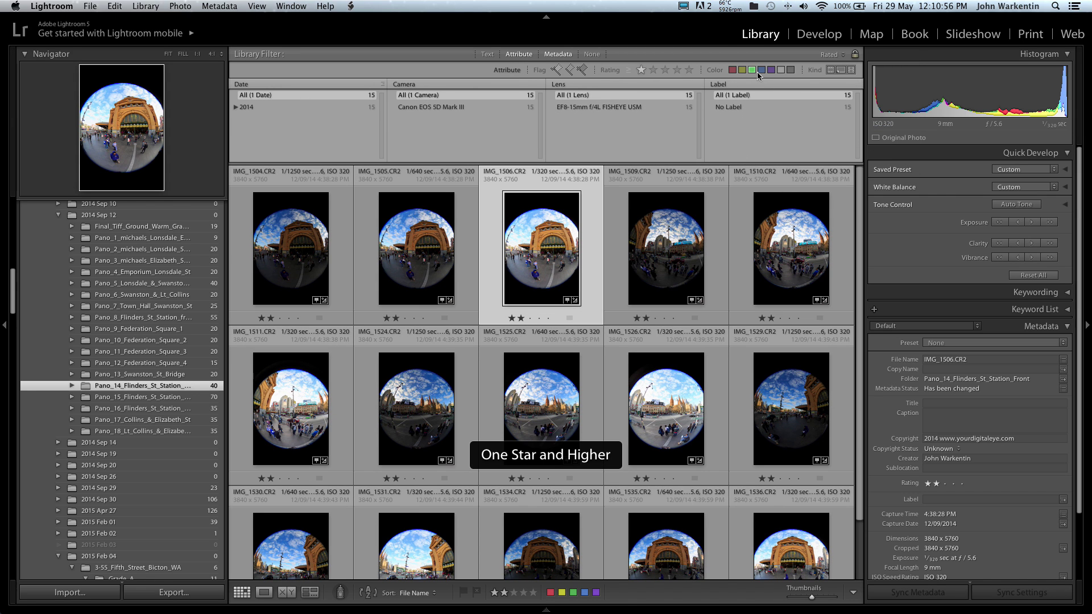
left_click(653, 69)
Show the Default Columns filter preset, and restore the Rated filter with a two-star minimum.
left_click(819, 54)
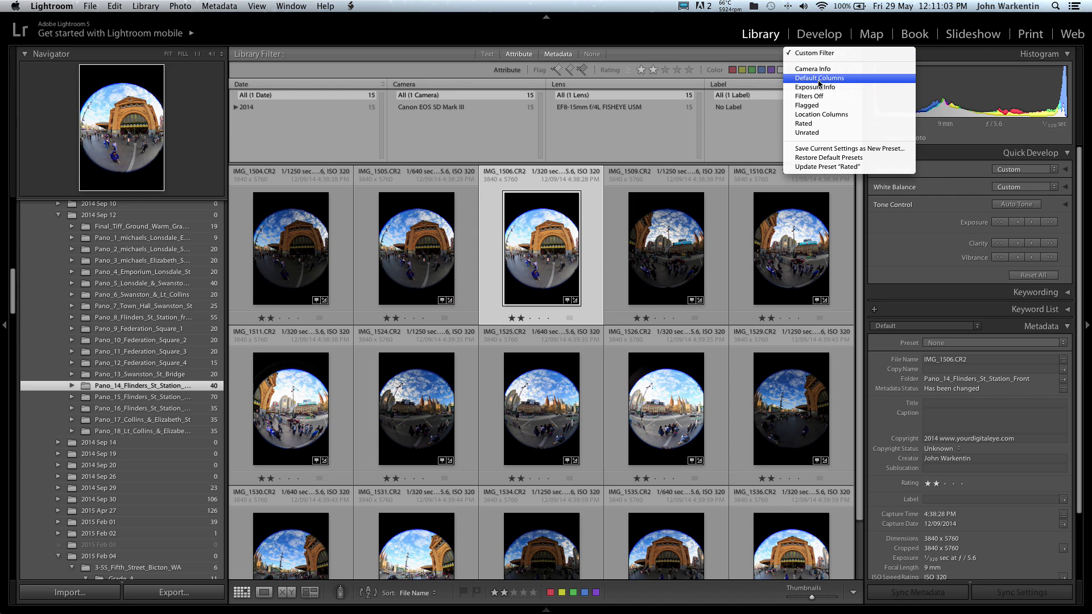
left_click(819, 78)
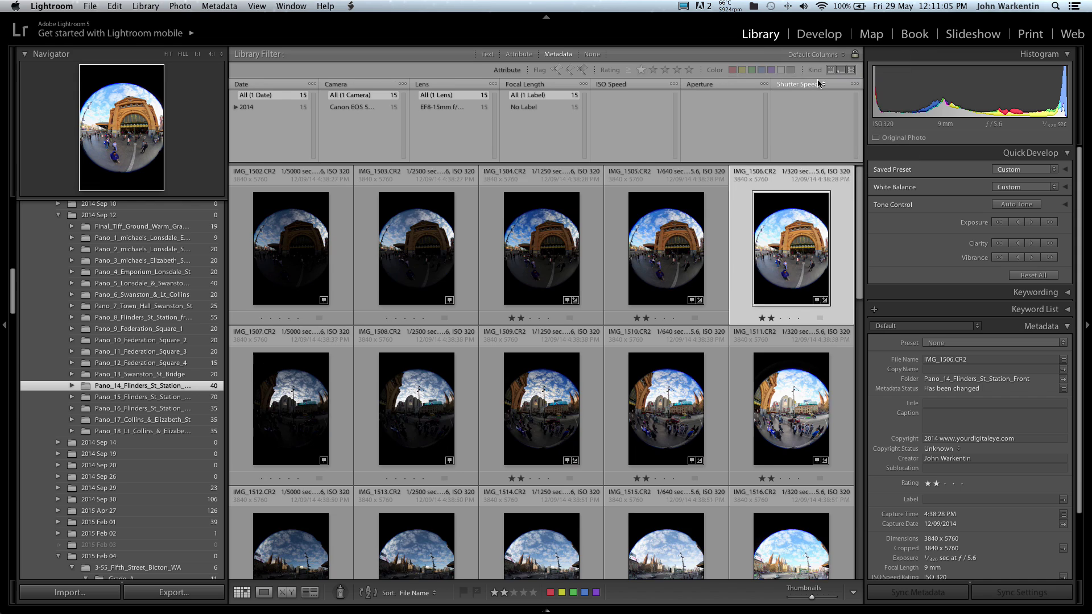
left_click(821, 57)
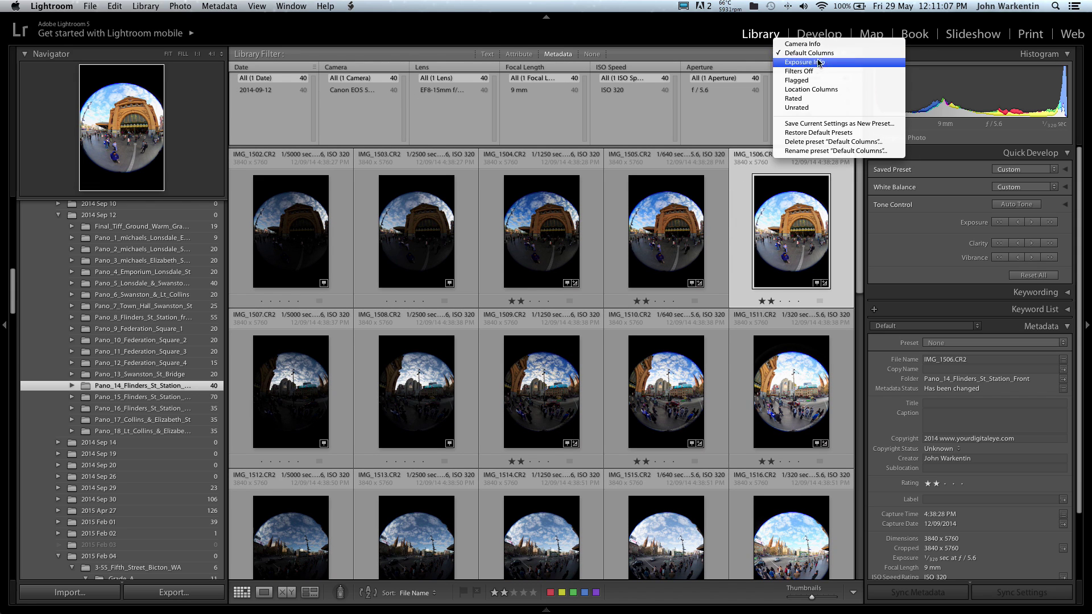
left_click(813, 97)
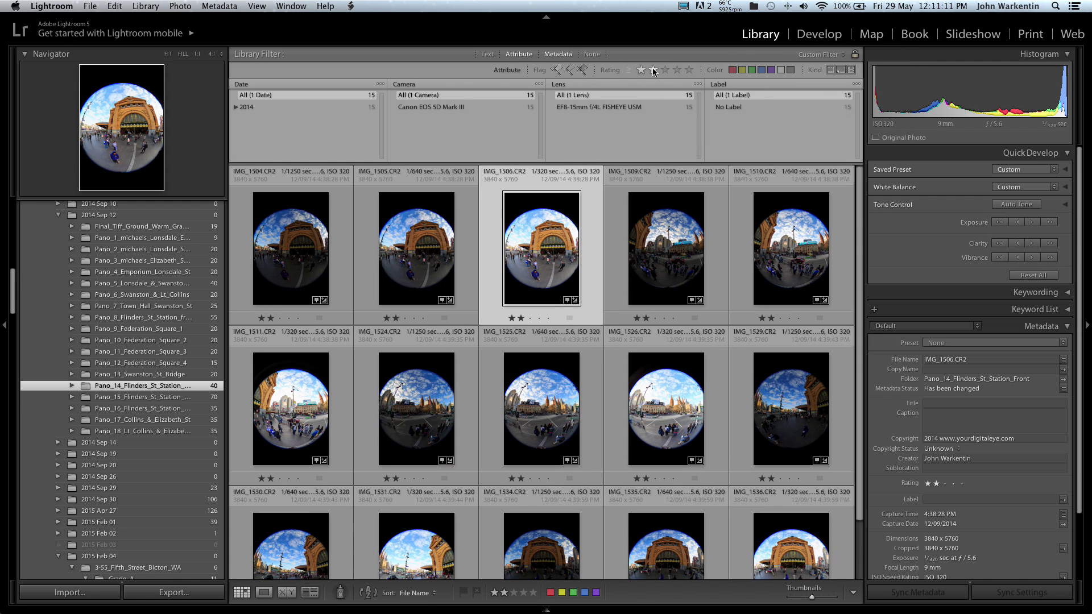
left_click(653, 69)
Switch the library filter to Default Columns and Exposure Info, ending on the Rated preset.
left_click(820, 54)
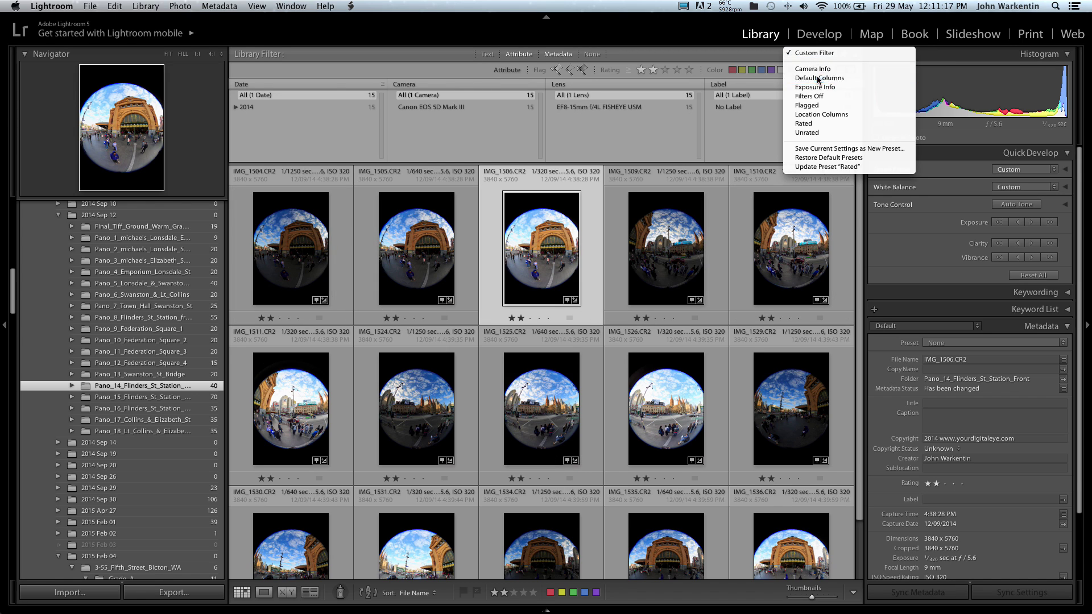
left_click(819, 78)
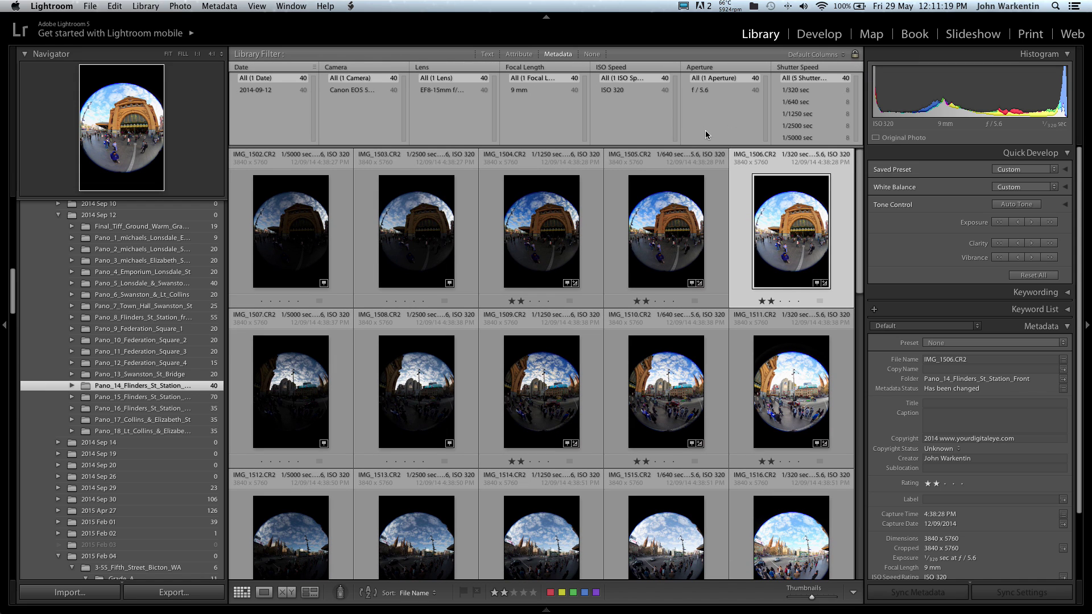
left_click(813, 54)
left_click(807, 66)
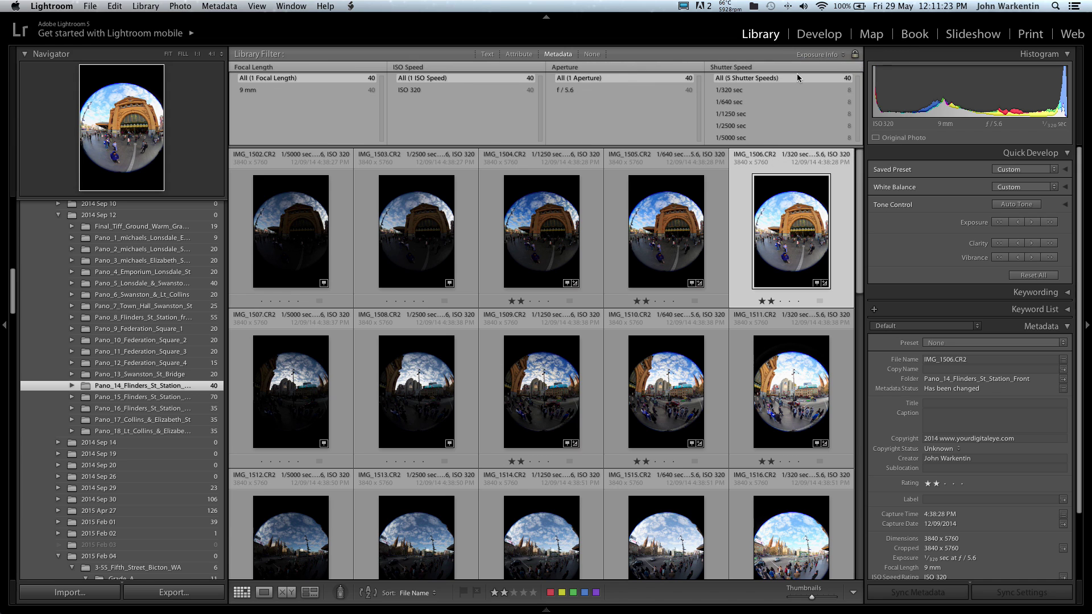
left_click(816, 54)
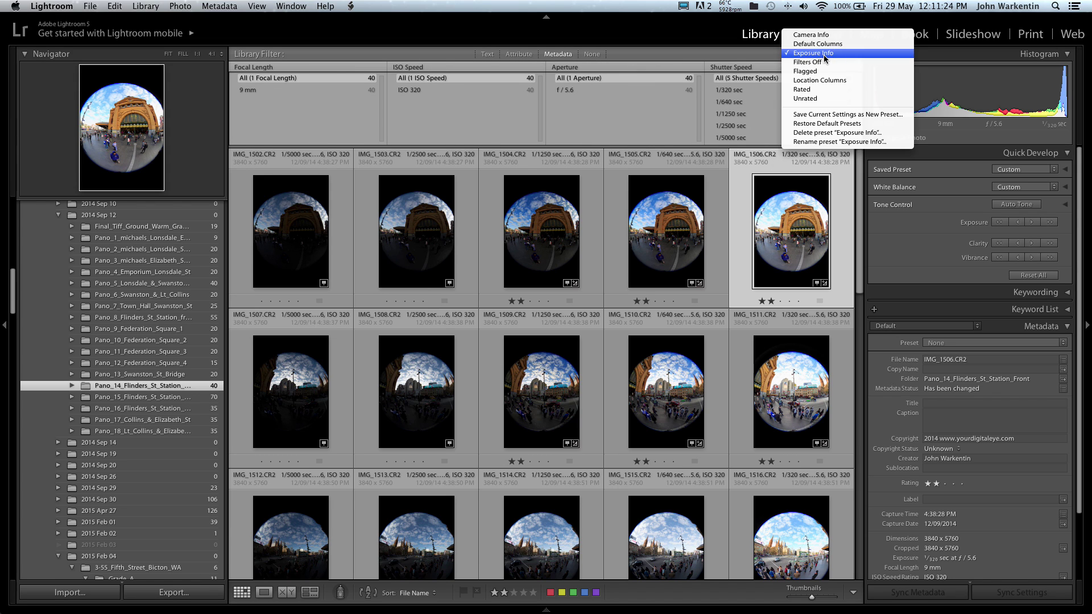
left_click(815, 90)
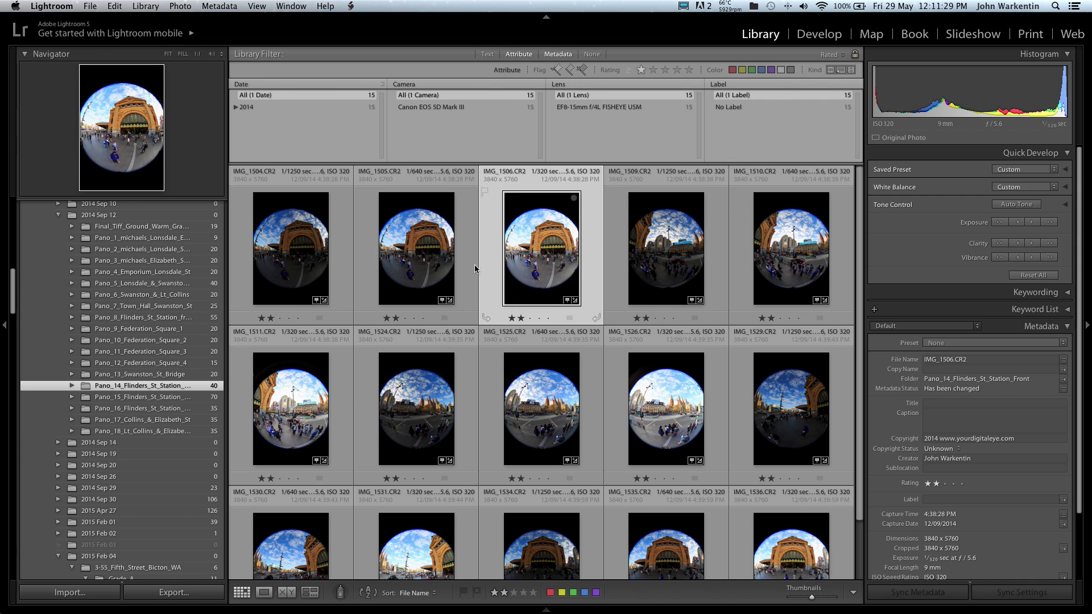
Select all photos, set the rating filter to two stars or higher, and use the Exposure Info preset to show only the 1/320 sec shots.
key("super+a")
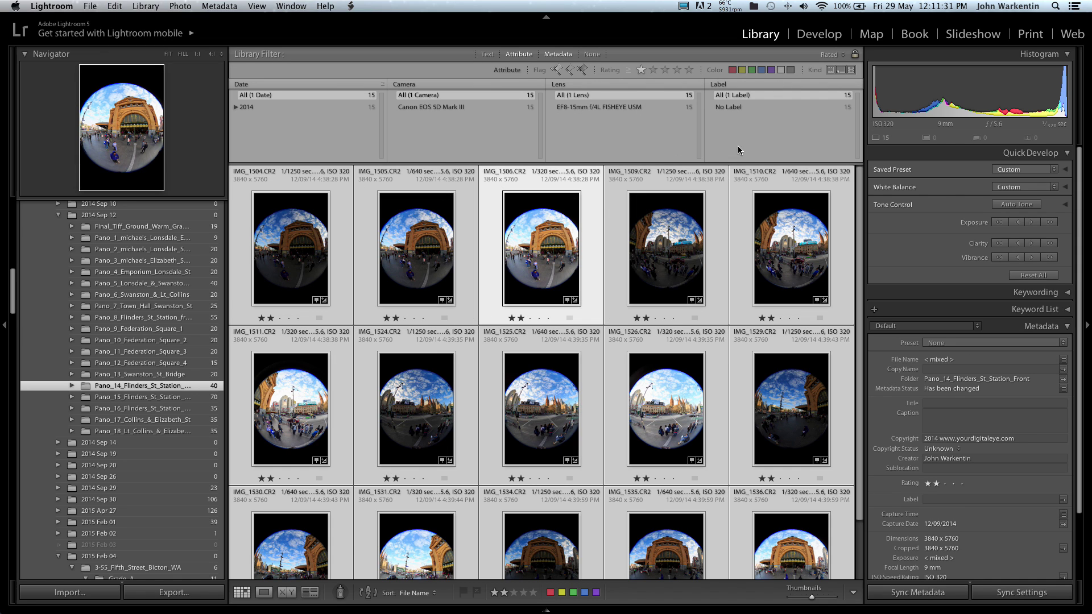
left_click(653, 69)
left_click(817, 56)
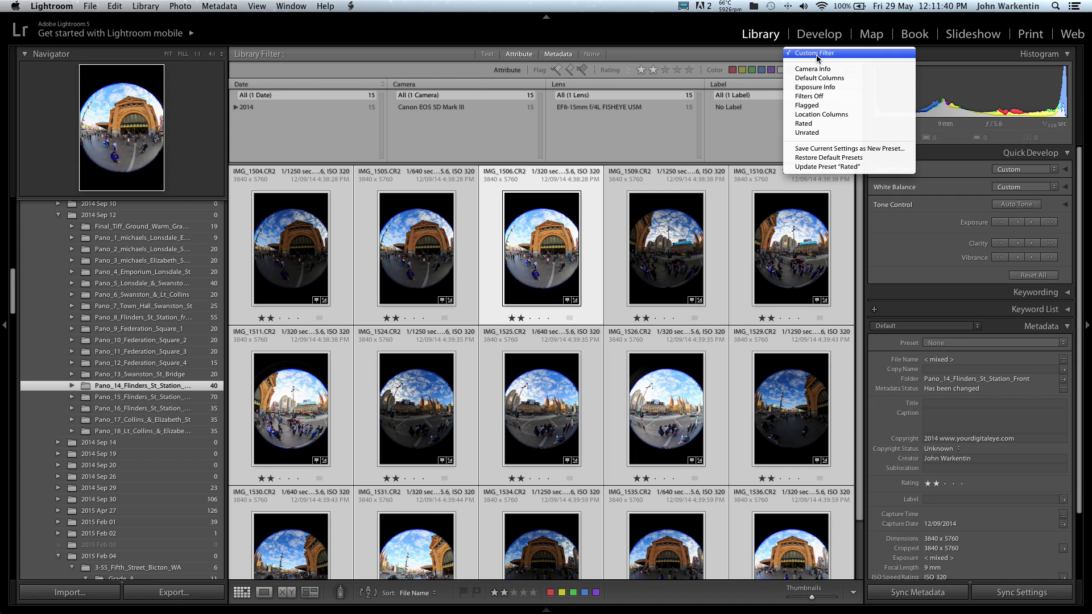
left_click(814, 87)
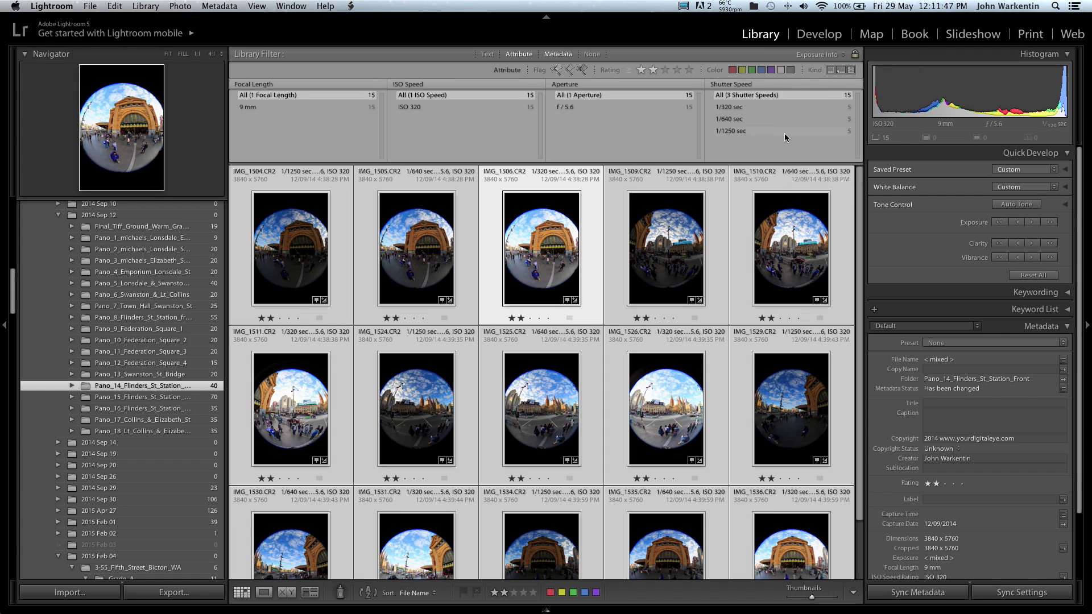
left_click(734, 108)
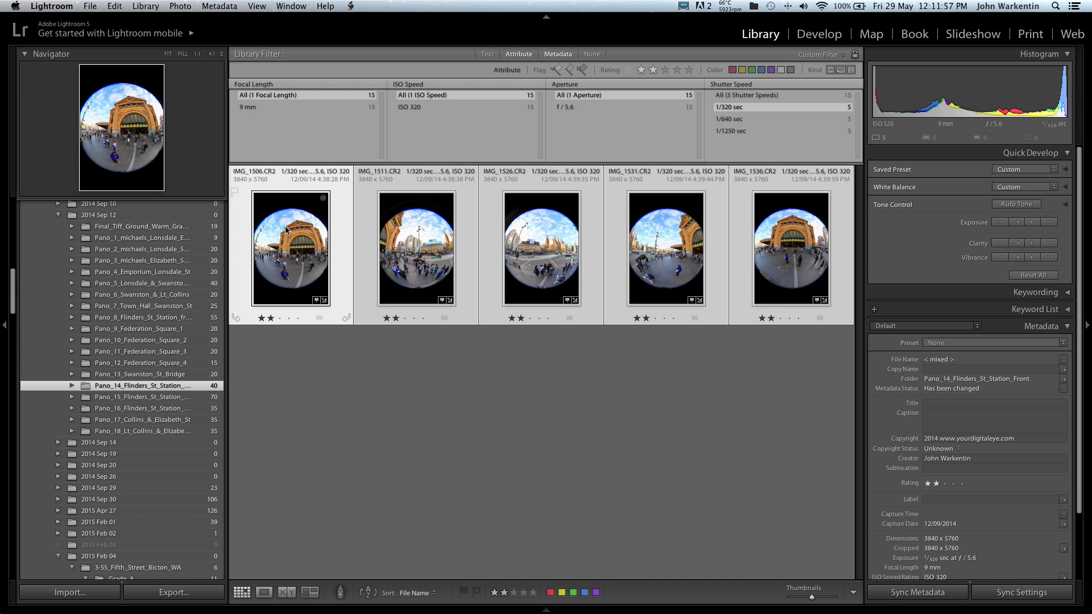
View the 1/320 sec photos one by one at full size, examine the pavement in IMG_1536.CR2 up close, and return to the grid.
double_click(288, 249)
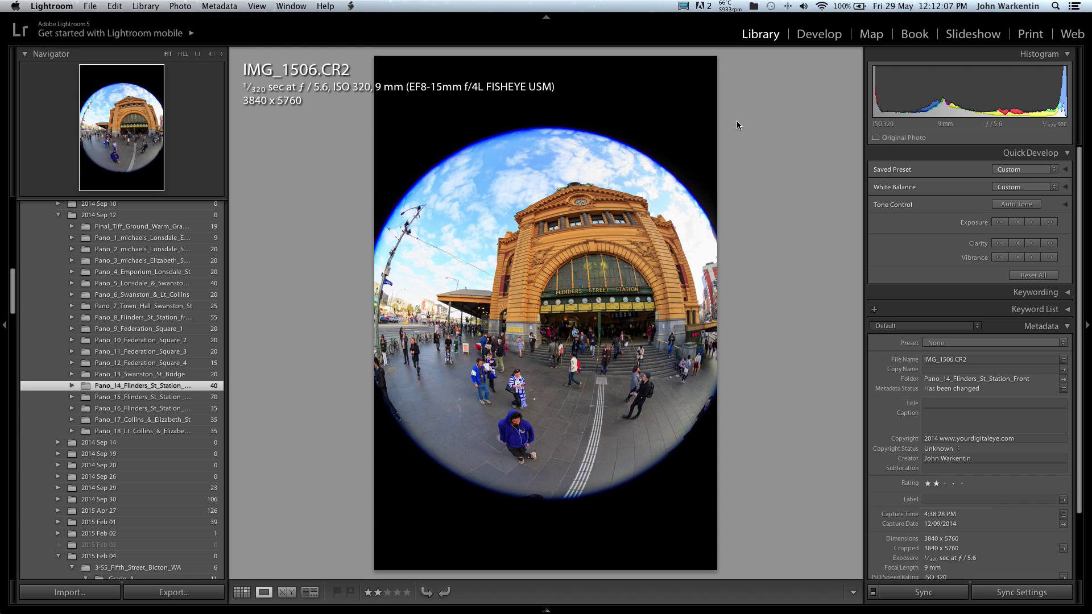
key("Right")
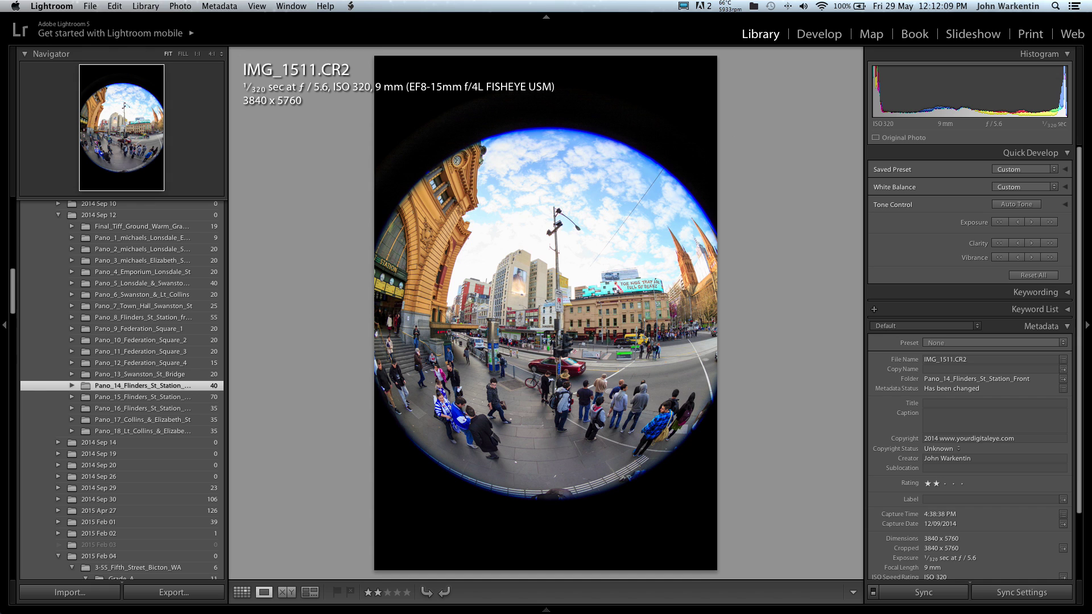
key("Right")
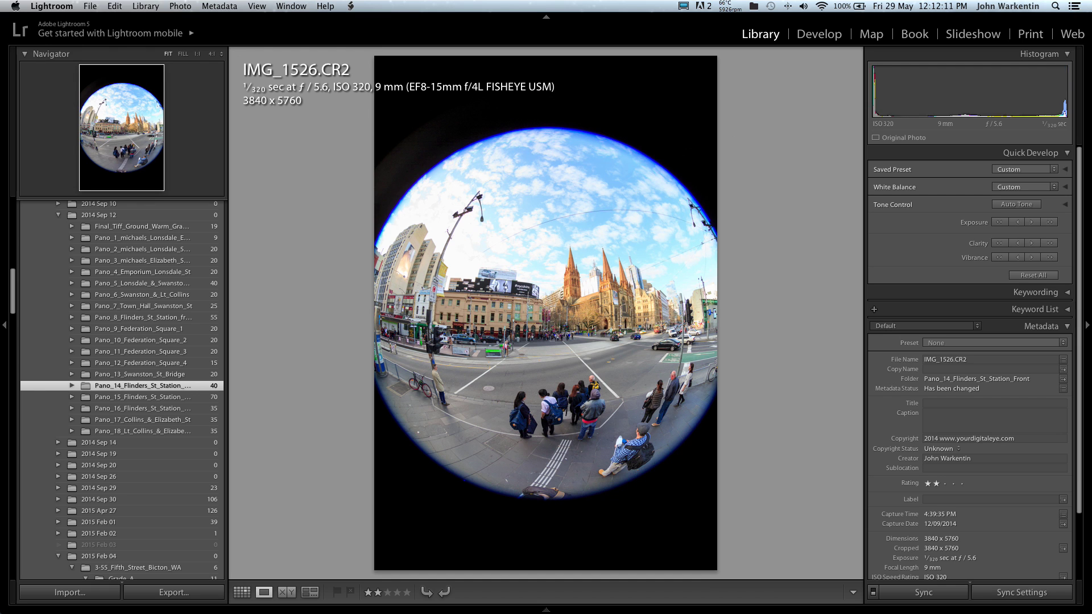
key("Right")
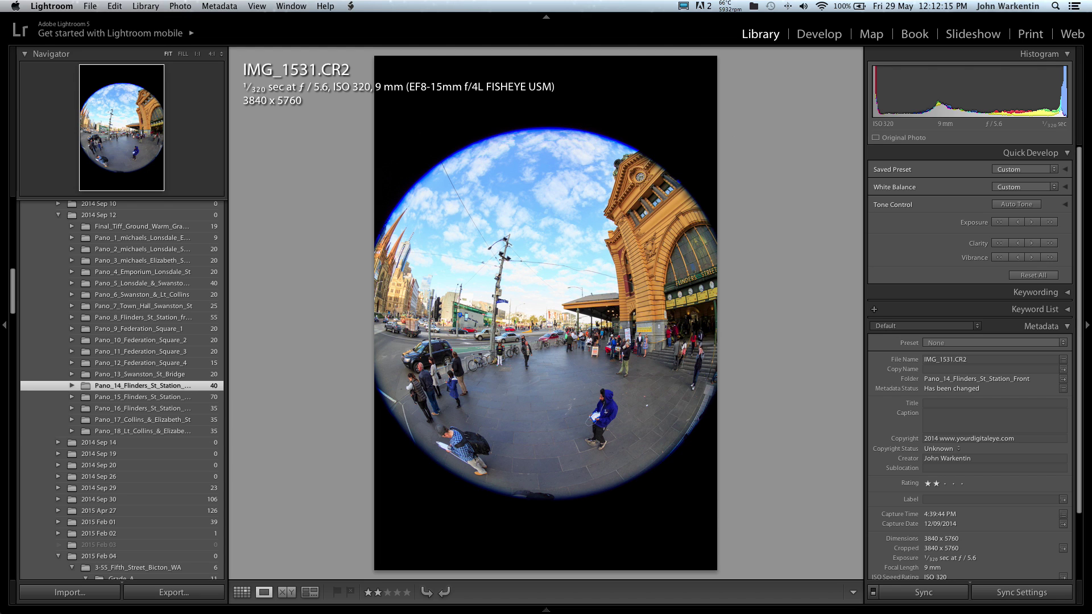
key("Right")
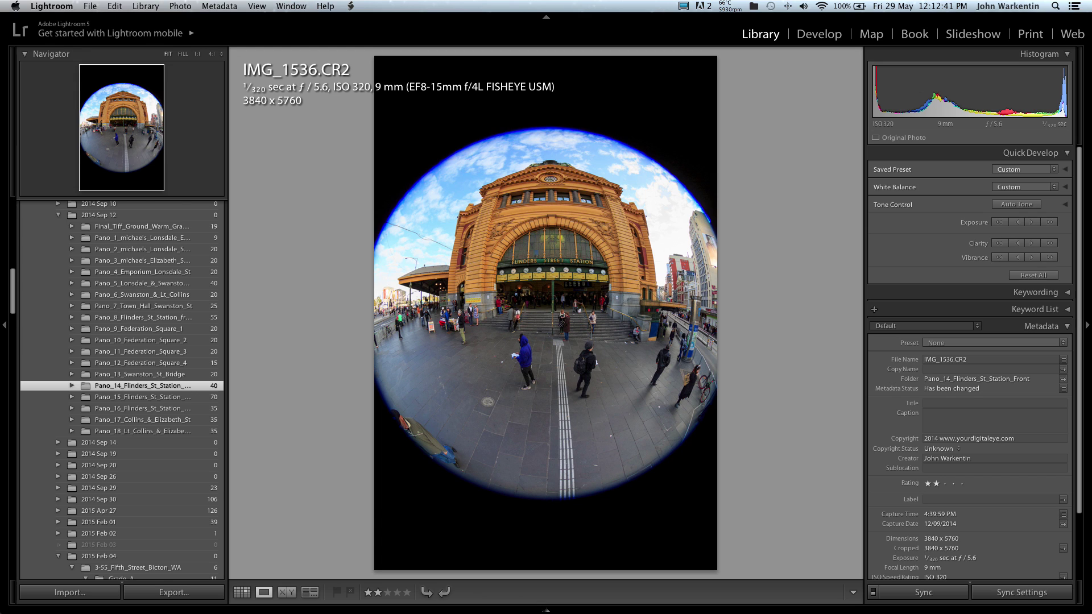
left_click(551, 449)
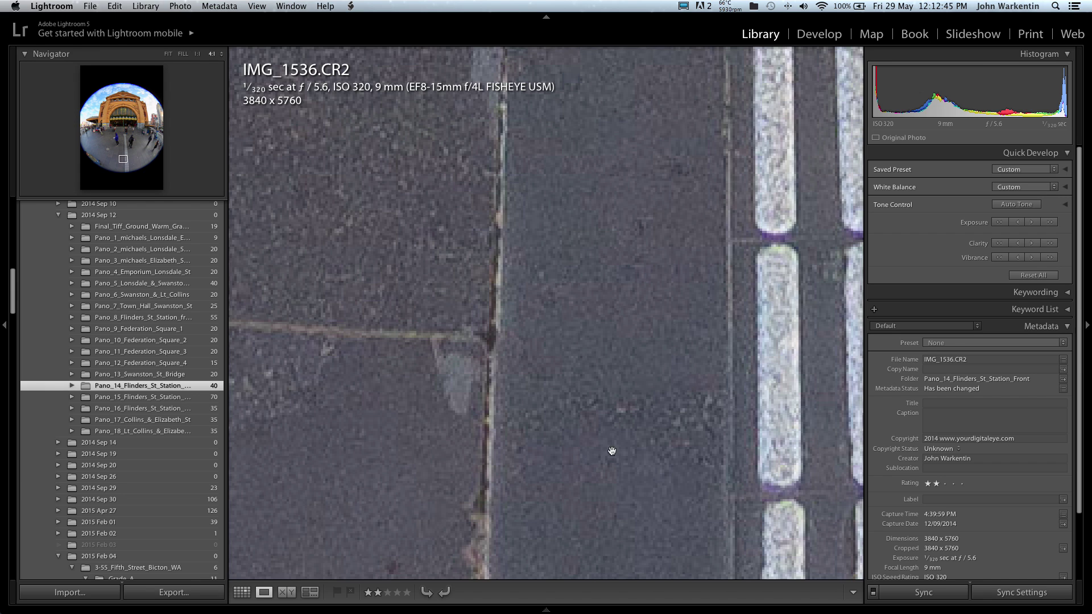
left_click(579, 444)
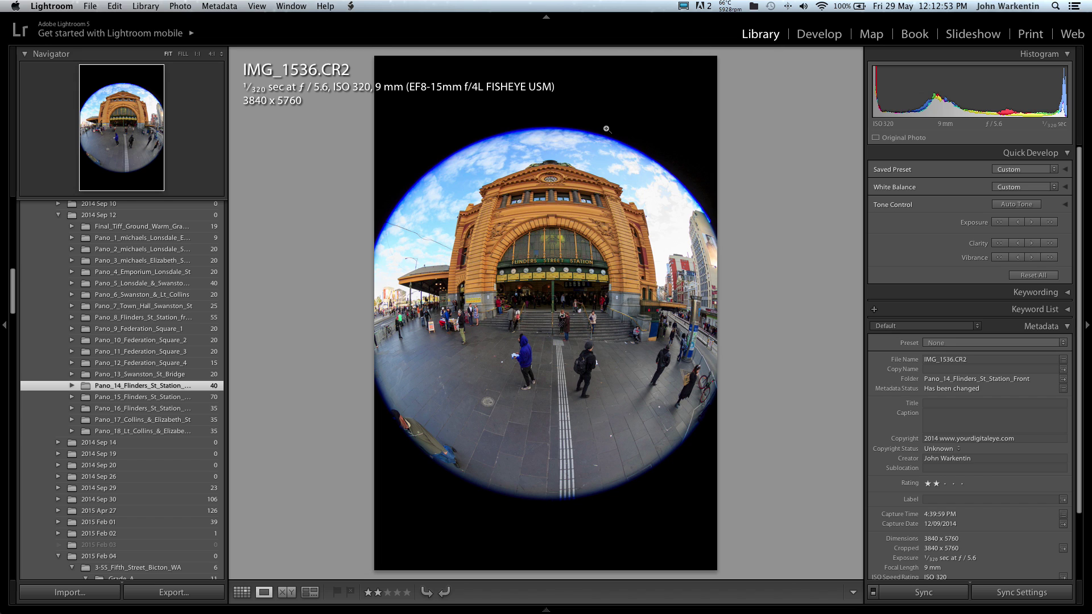
key("g")
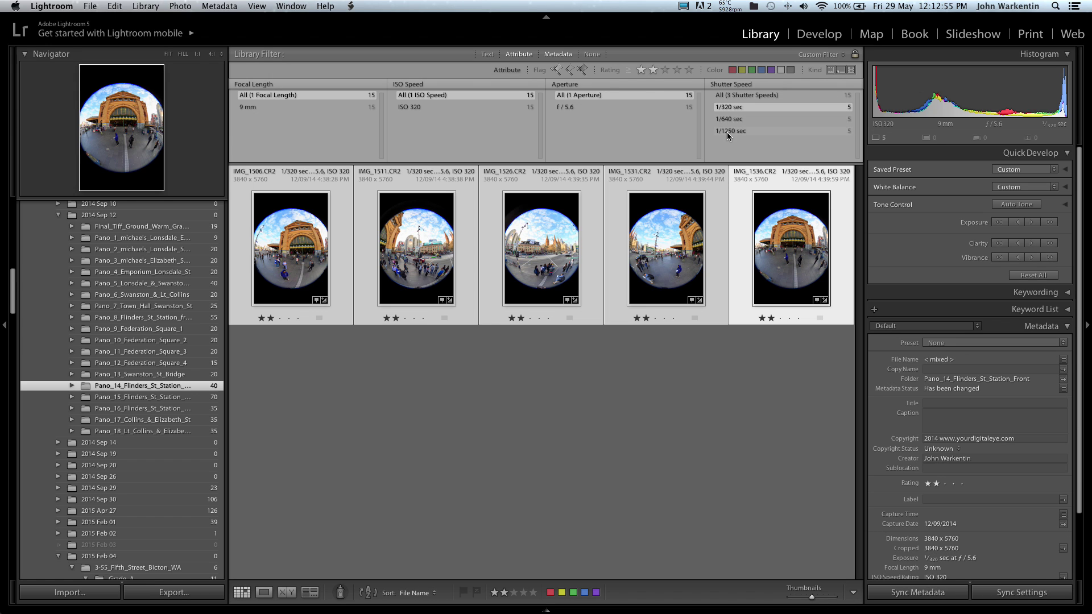
Filter the photos by the f/5.6 aperture and by shutter speed, first 1/640 sec and finally 1/1250 sec.
left_click(576, 108)
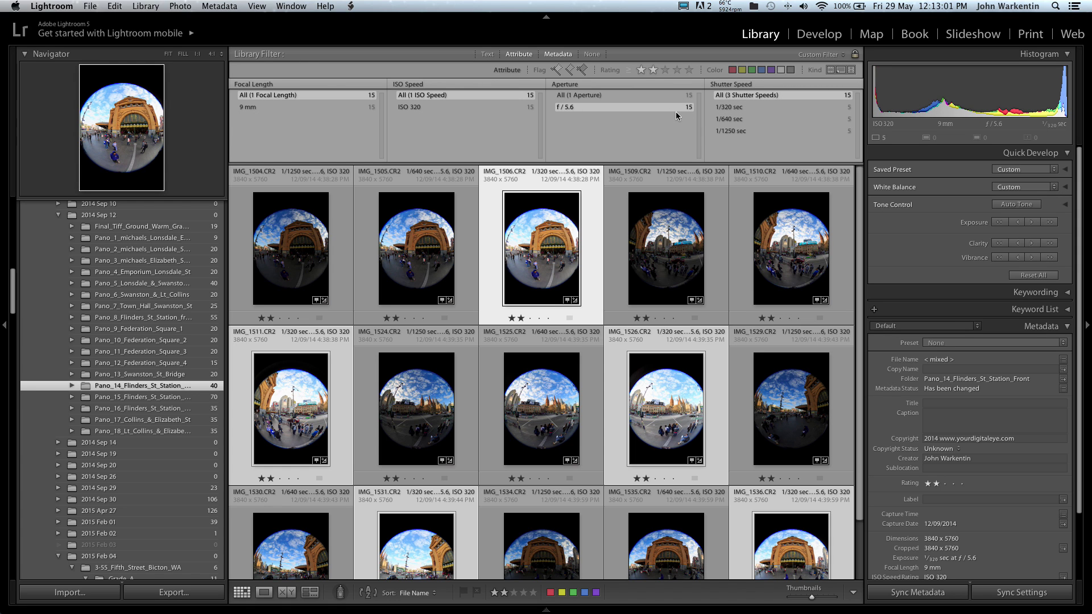
left_click(652, 69)
left_click(730, 119)
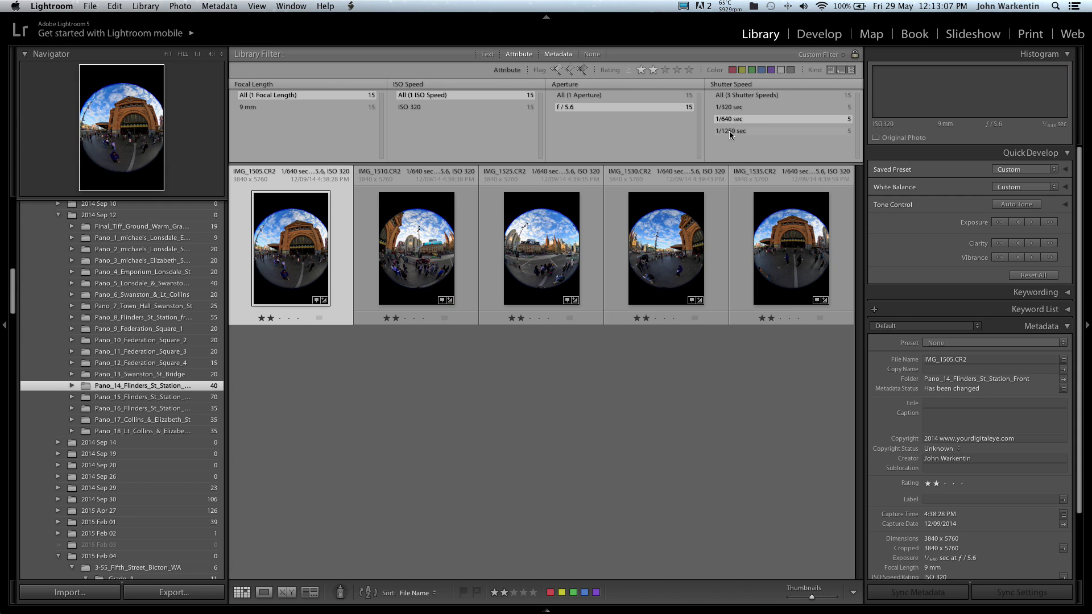
left_click(730, 130)
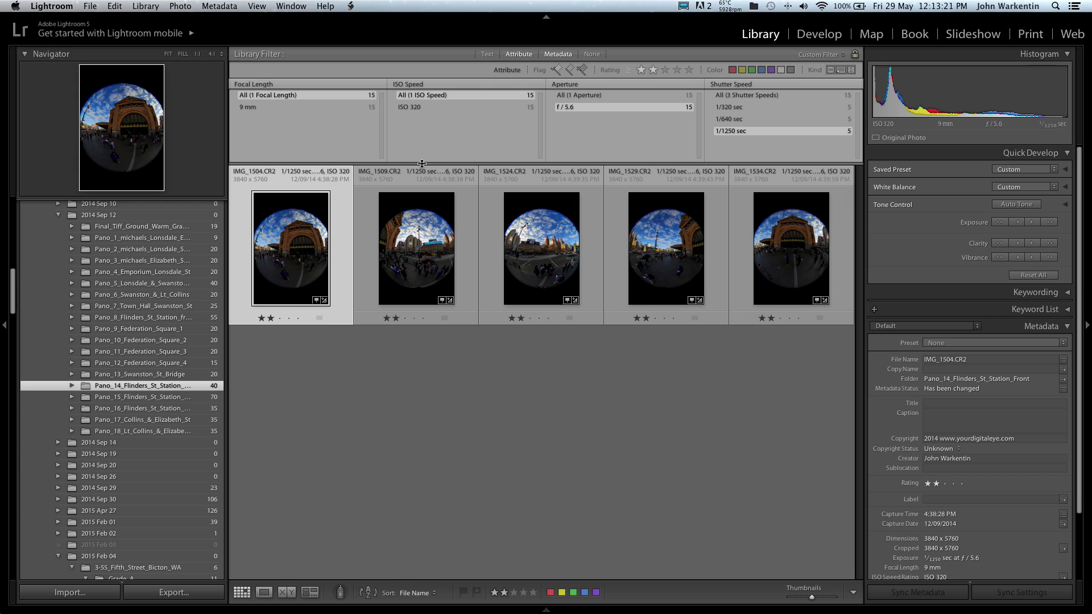
Switch to Finder and select IMG_1504.jpg to IMG_1536.jpg in the LR4_Jpg_97 folder, leaving out the PTGui project file.
key("super+Tab")
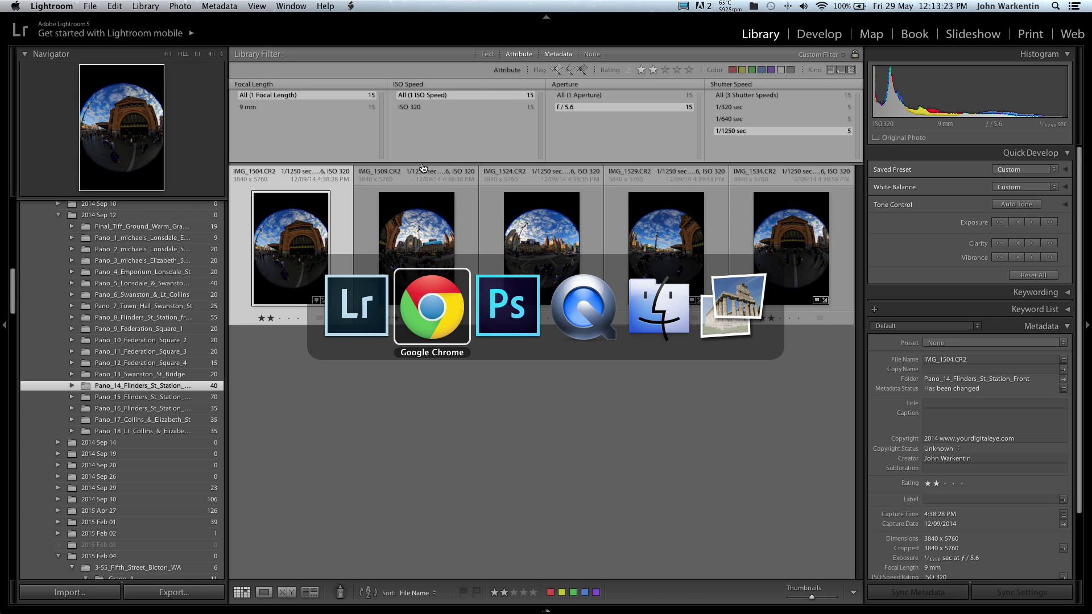
key("super+Tab")
key("super+Tab")
key("super+Tab")
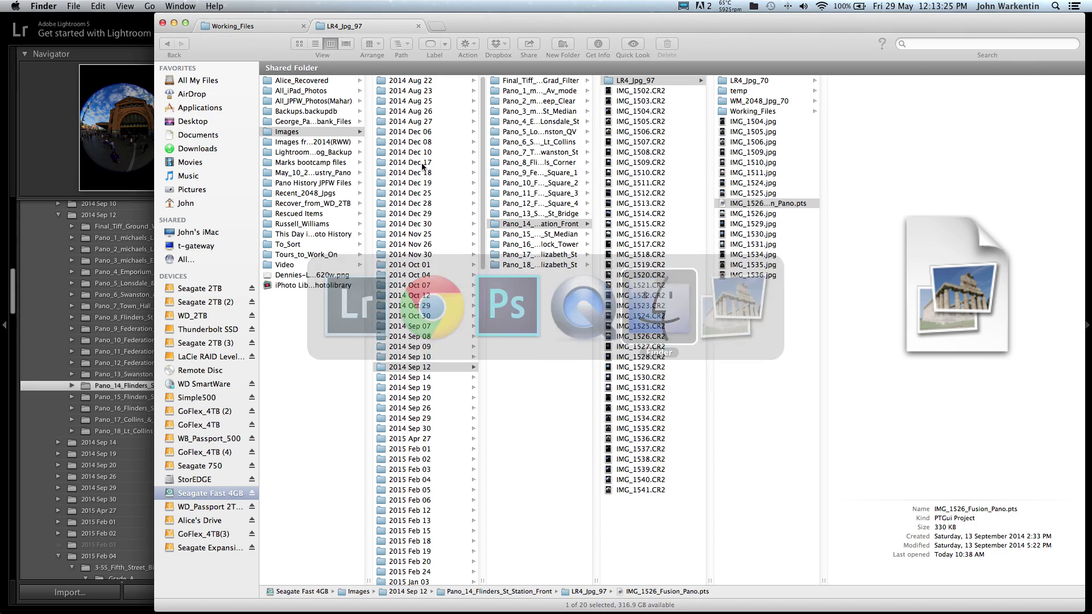
left_click_drag(776, 285, 771, 126)
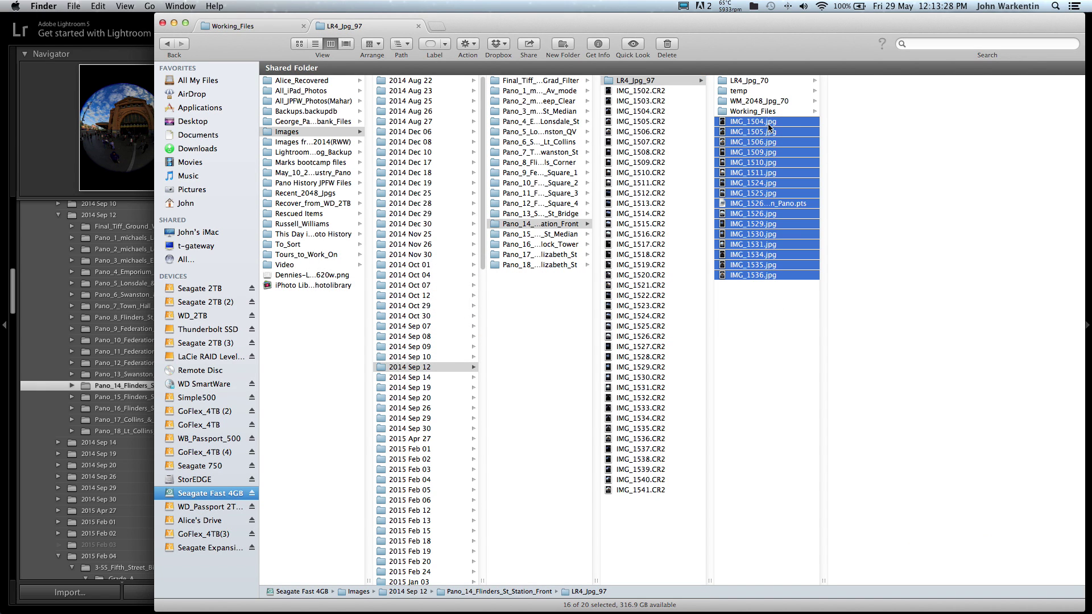
left_click(783, 203, "super")
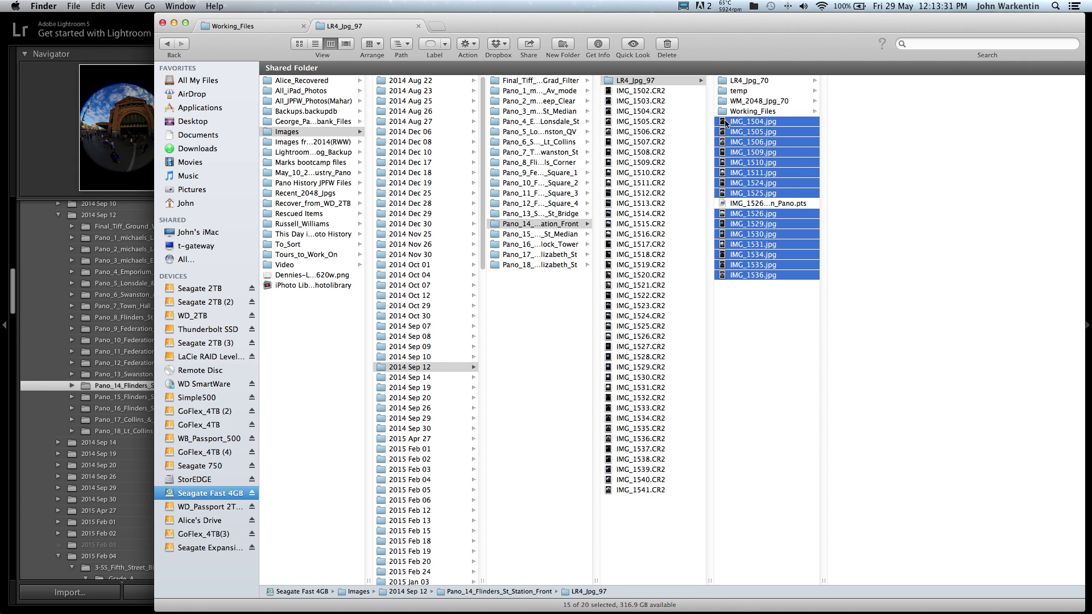
Load the selected JPG images from Finder into a new PTGui Pro project.
left_click_drag(721, 128, 359, 114)
key("super+Tab")
key("super+Tab")
key("super+Tab")
key("super+Tab")
key("super+Tab")
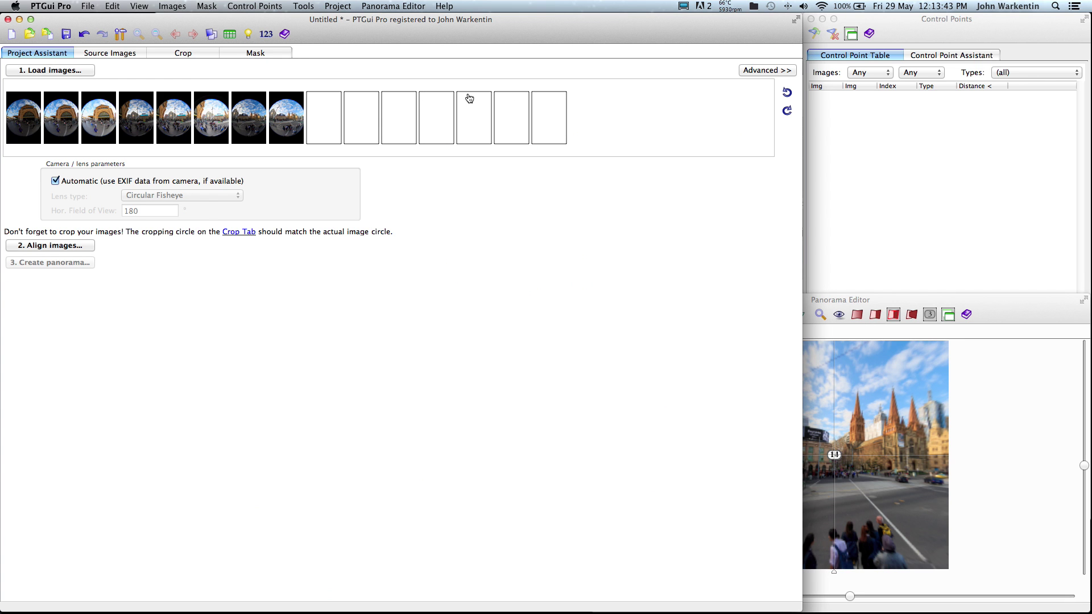
Show the advanced options and align the images with HDR mode enabled, the bracketed images not linked, and Exposure Fusion as HDR method.
left_click(760, 70)
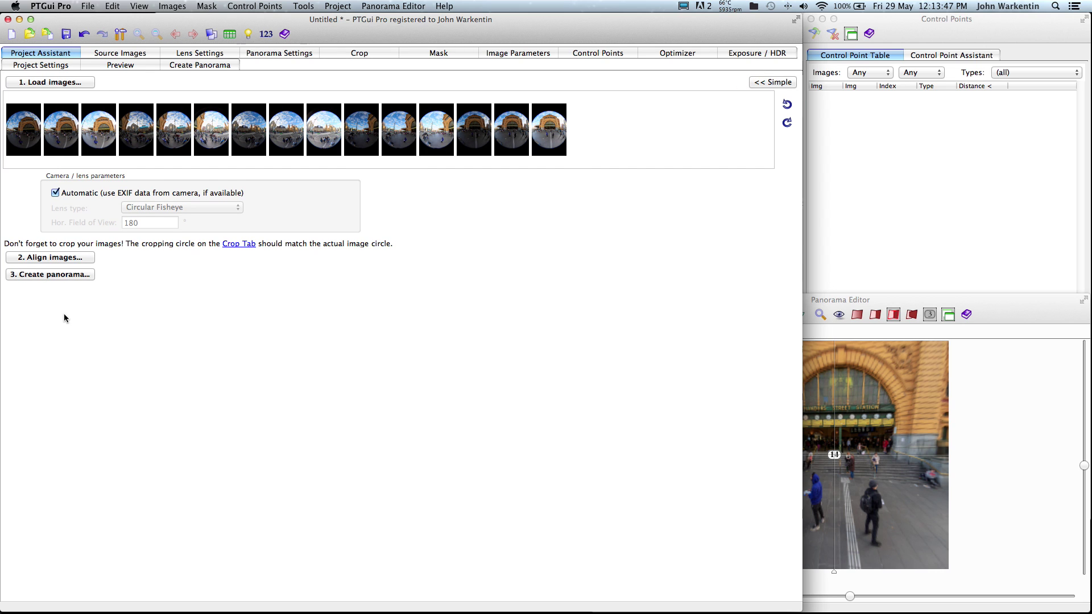
left_click(57, 258)
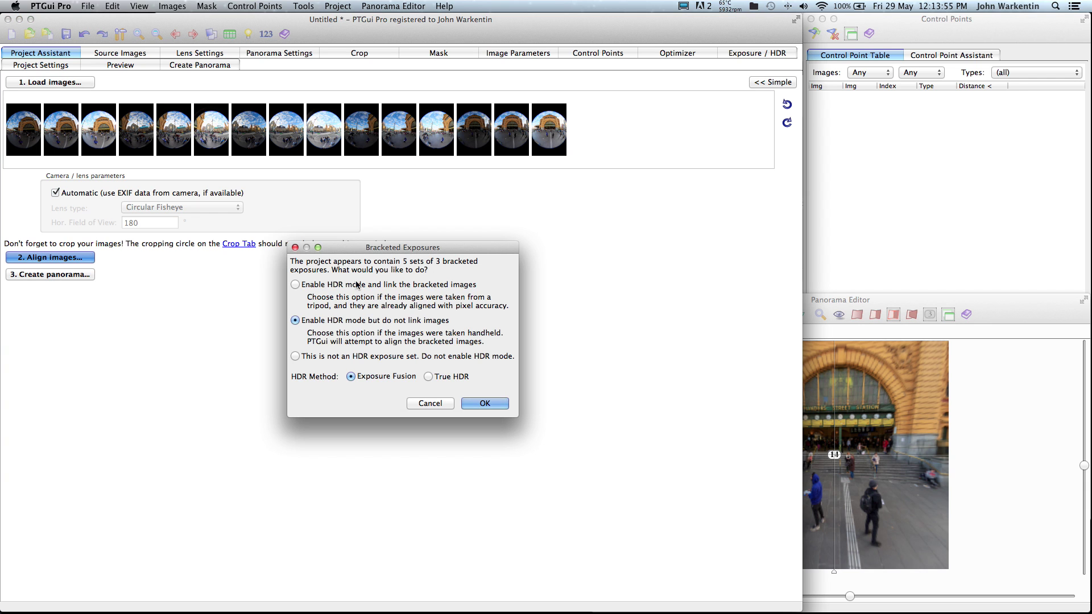
left_click_drag(363, 251, 384, 204)
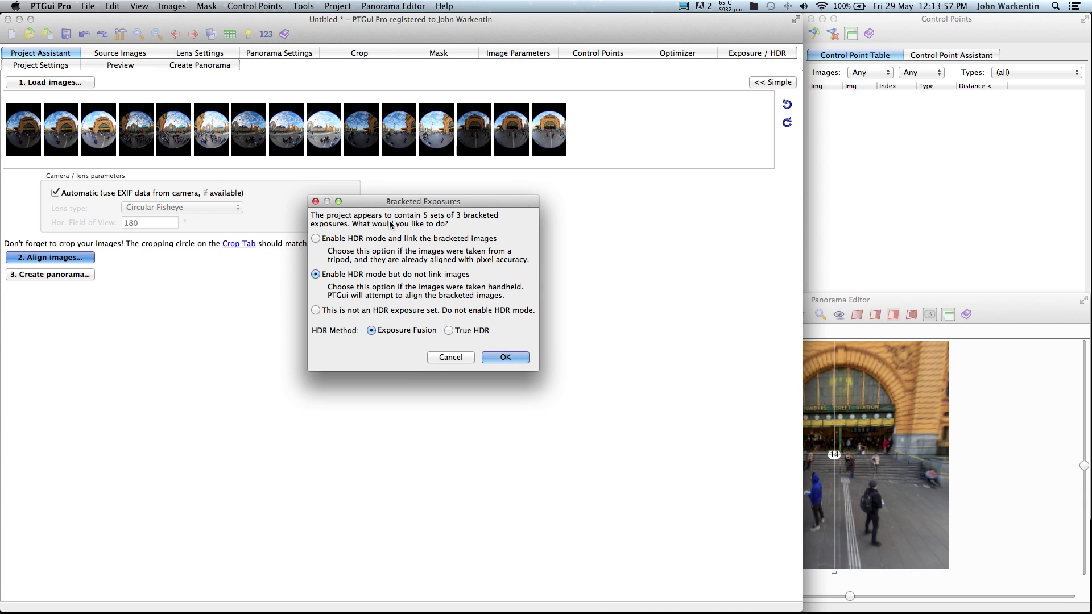
left_click(316, 240)
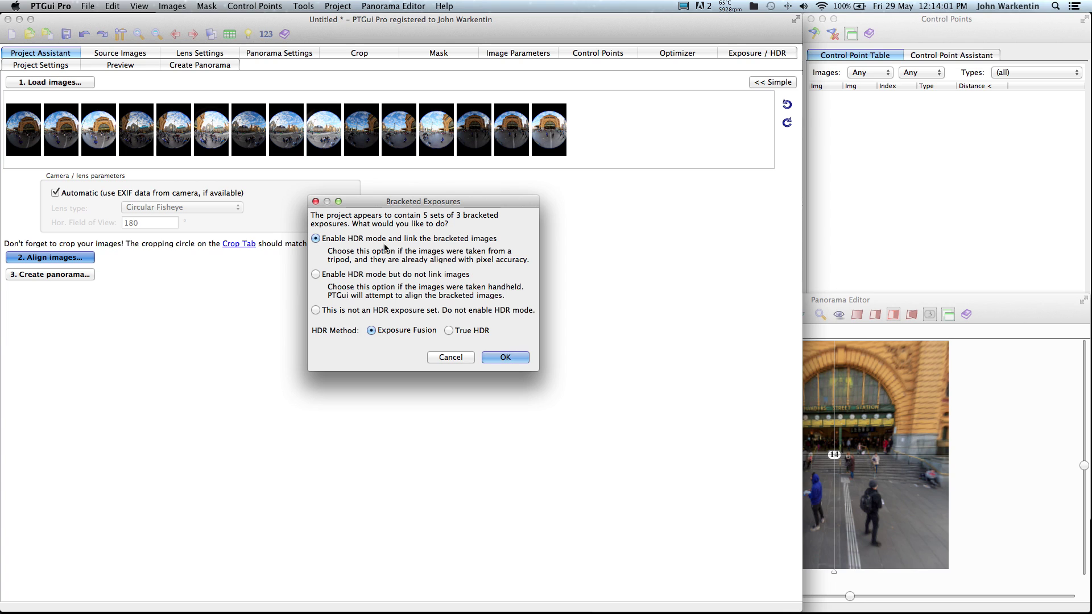
left_click(317, 274)
left_click(318, 239)
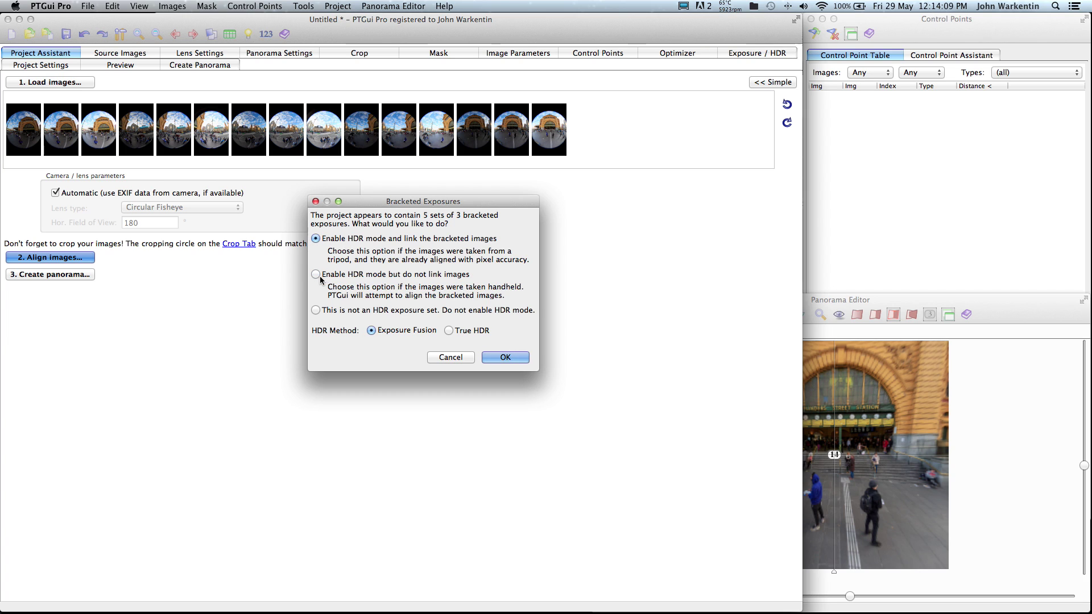
left_click(320, 277)
left_click(509, 356)
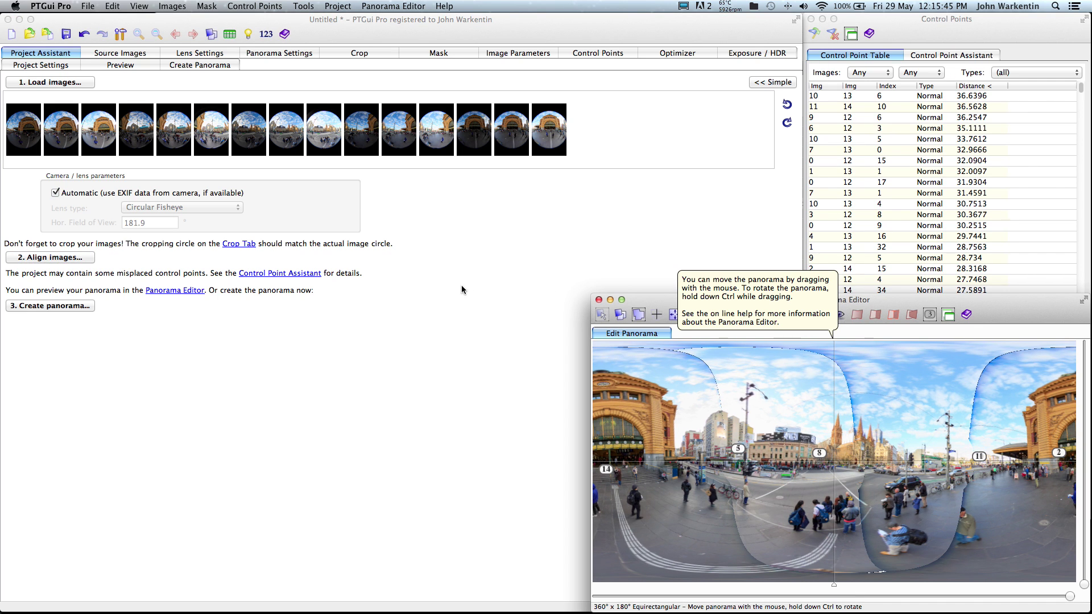
Enlarge the Panorama Editor to examine the stitched panorama, and restore its window size.
left_click(622, 300)
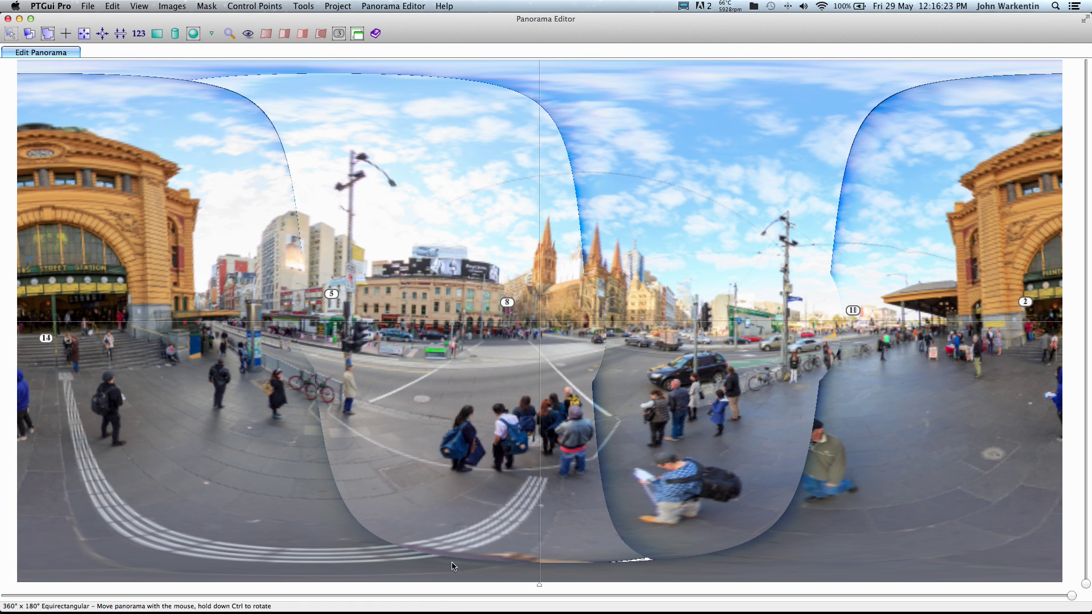
left_click(44, 36)
left_click(30, 19)
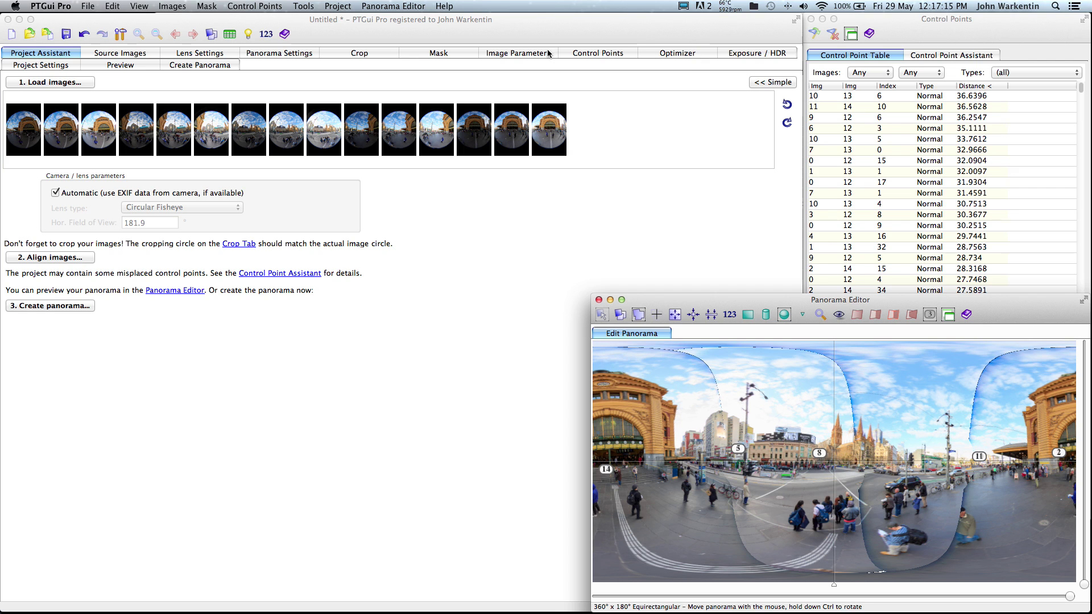
Check the Exposure / HDR settings, and include only the EV +0.98 images in the panorama output.
left_click(758, 56)
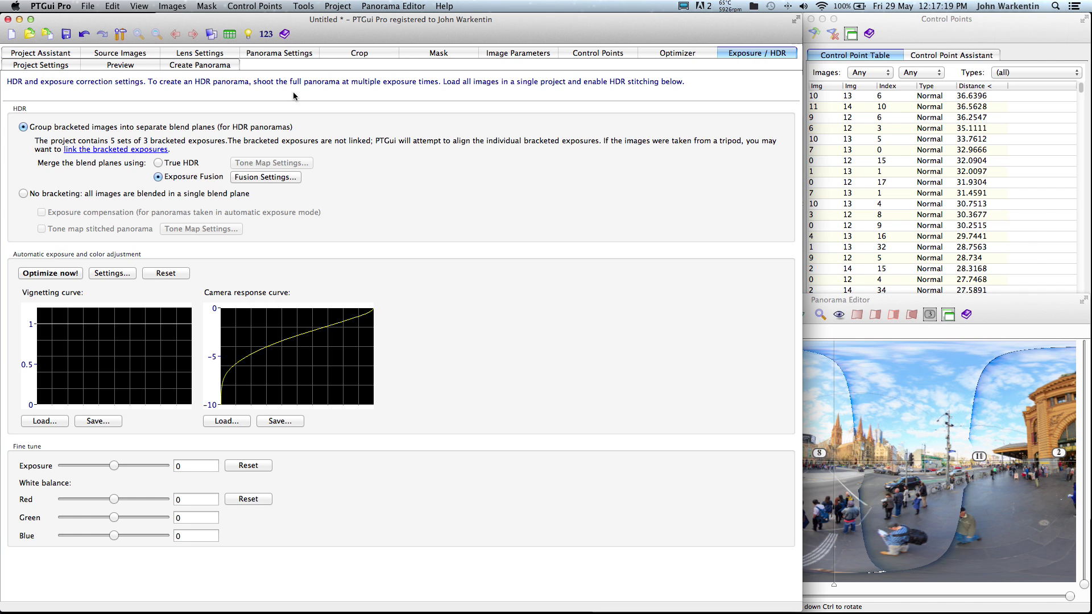
left_click(214, 67)
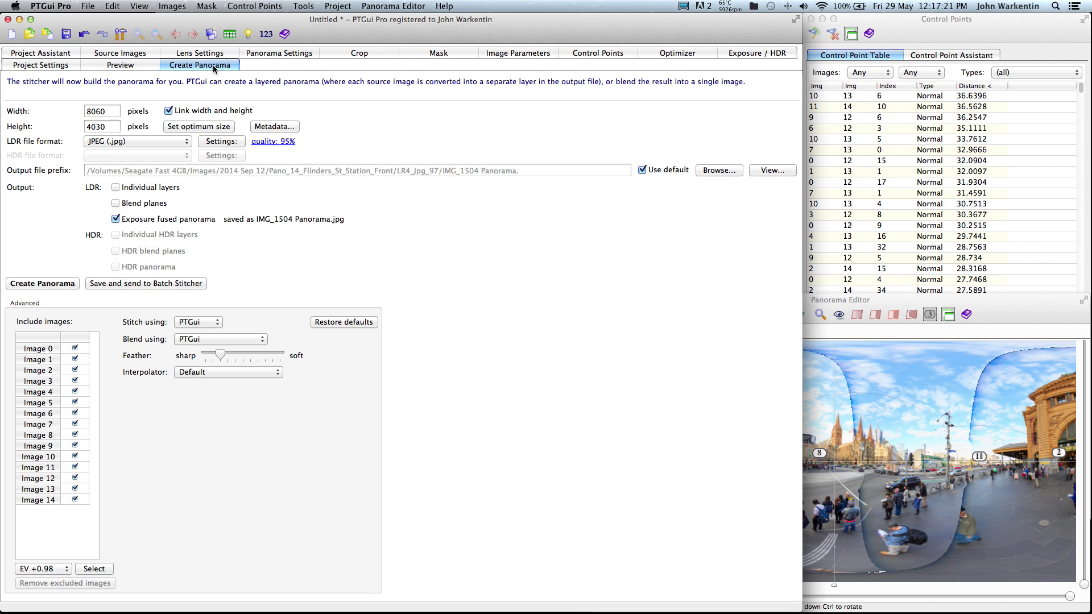
left_click(36, 569)
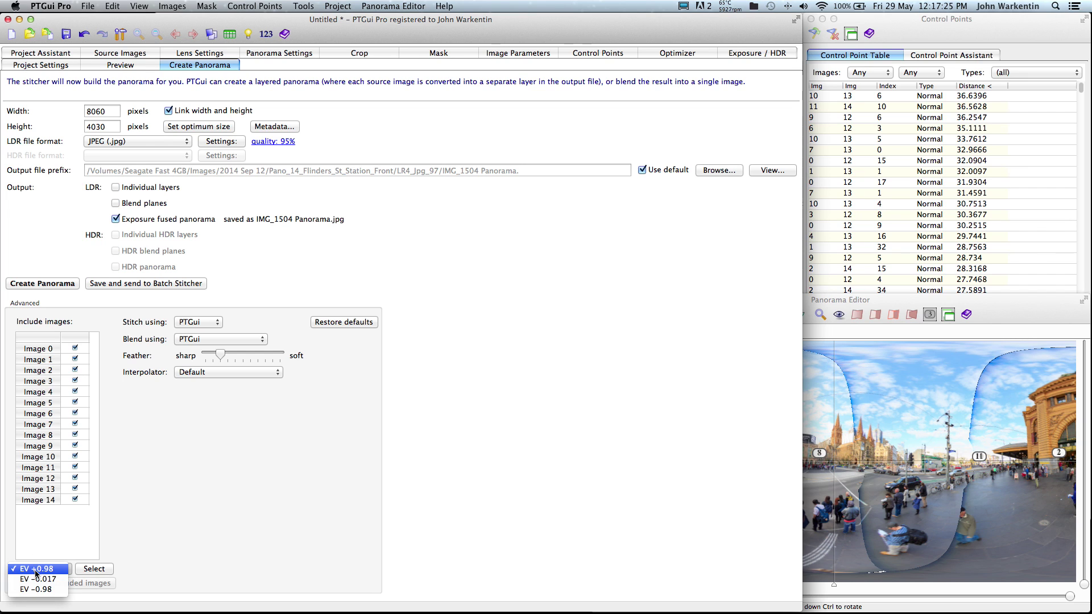
left_click(36, 570)
left_click(105, 570)
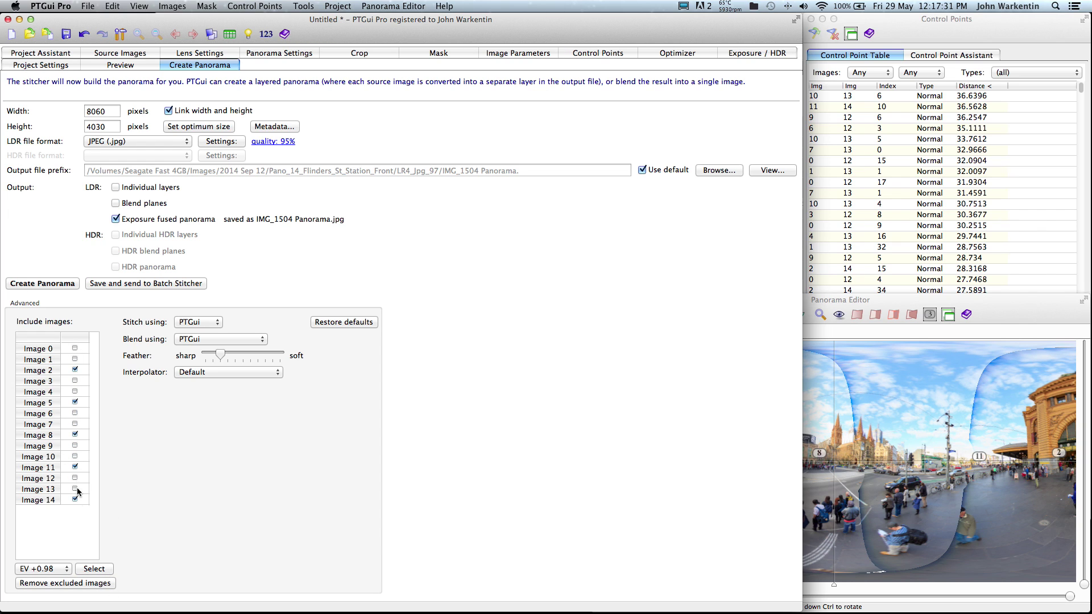
Check the available EV sets, keeping EV +0.98, and return to the Exposure / HDR settings.
left_click(51, 570)
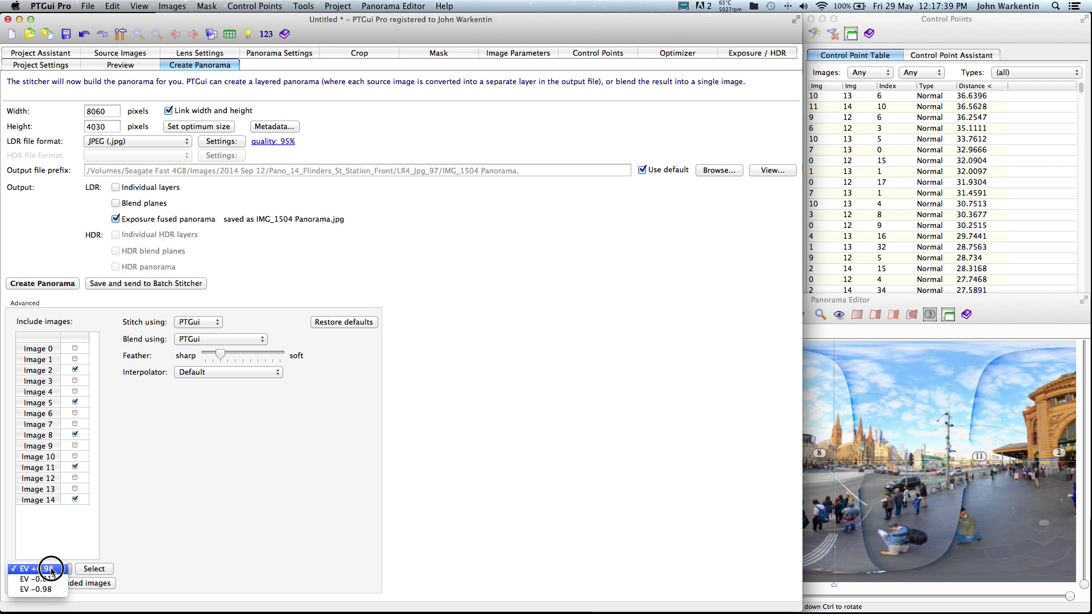
left_click(51, 570)
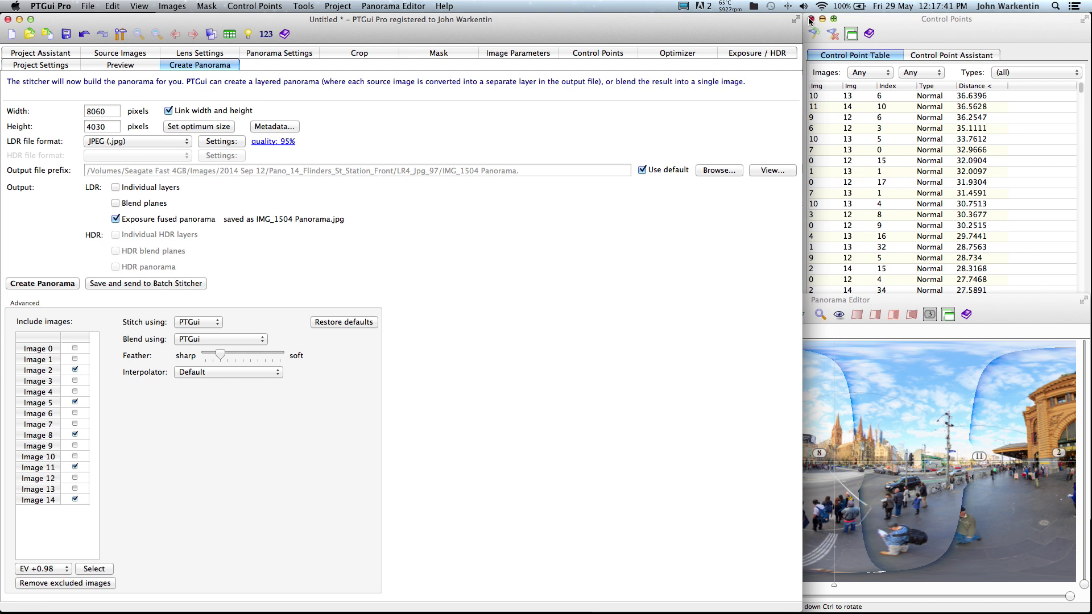
left_click(751, 52)
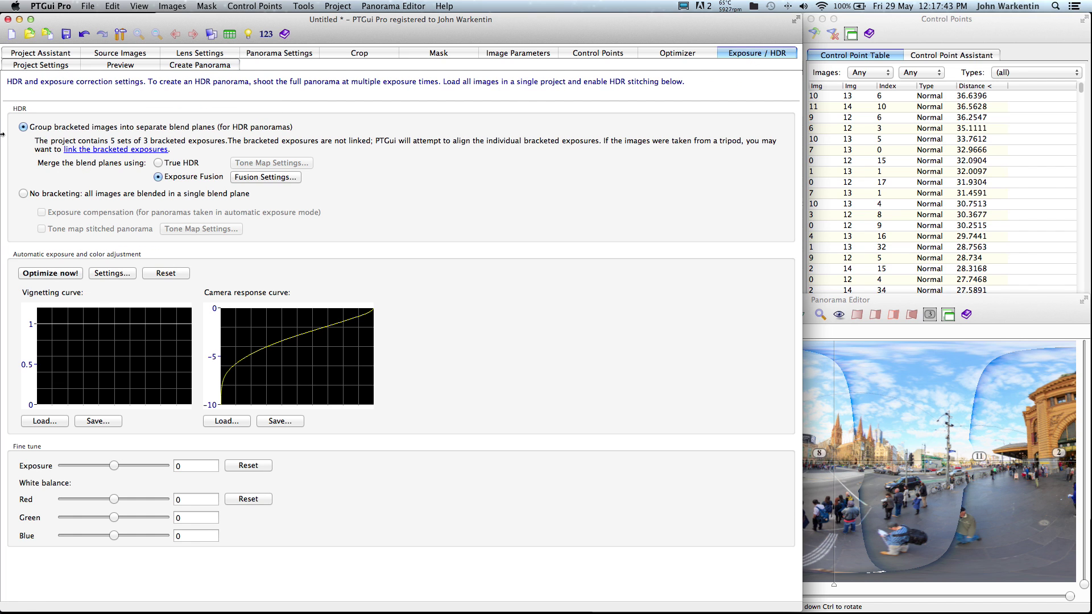
Turn off bracketing so all images blend in a single blend plane, and compare the panorama's seam previews before returning to the blended view.
left_click(23, 194)
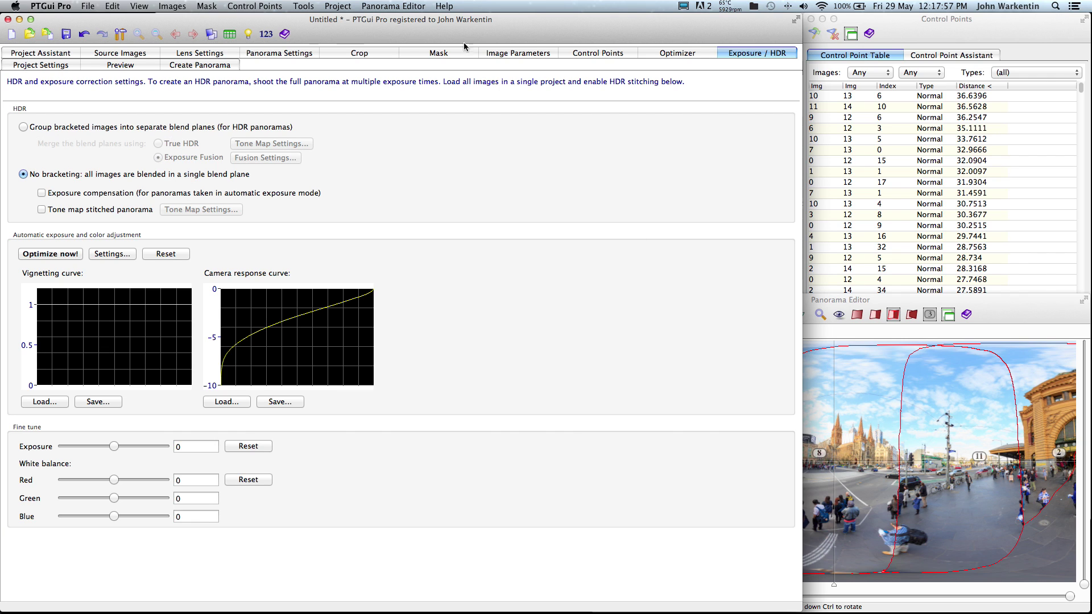
left_click(1034, 314)
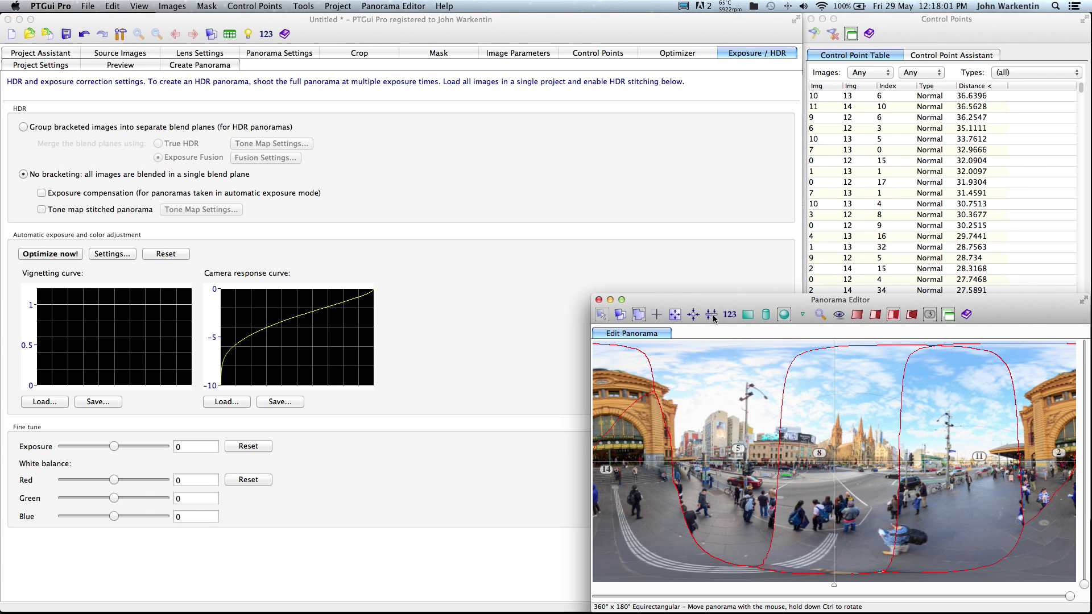
left_click(873, 317)
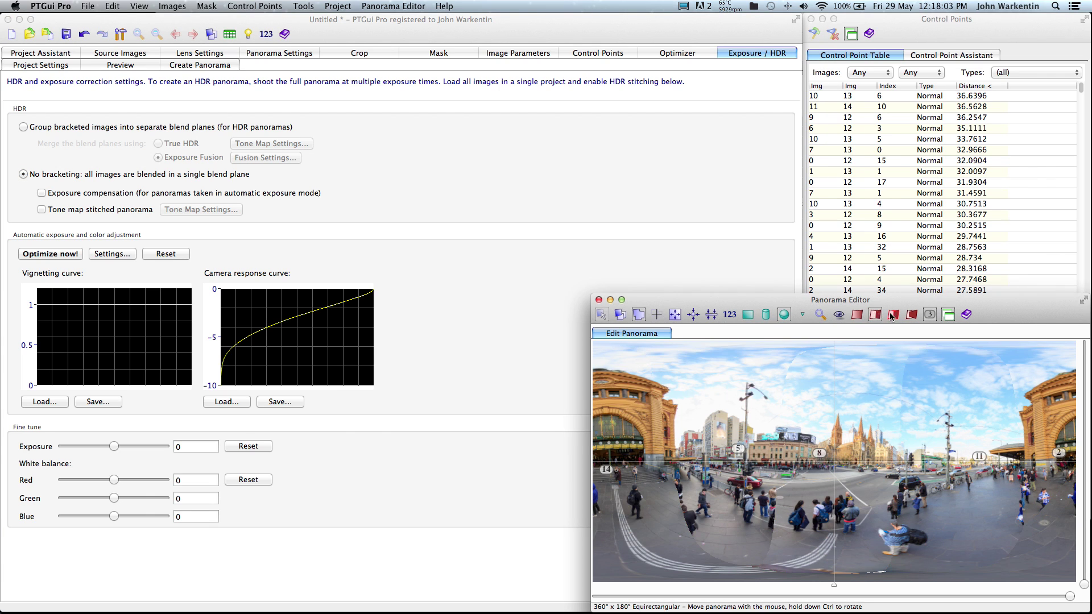
left_click(894, 316)
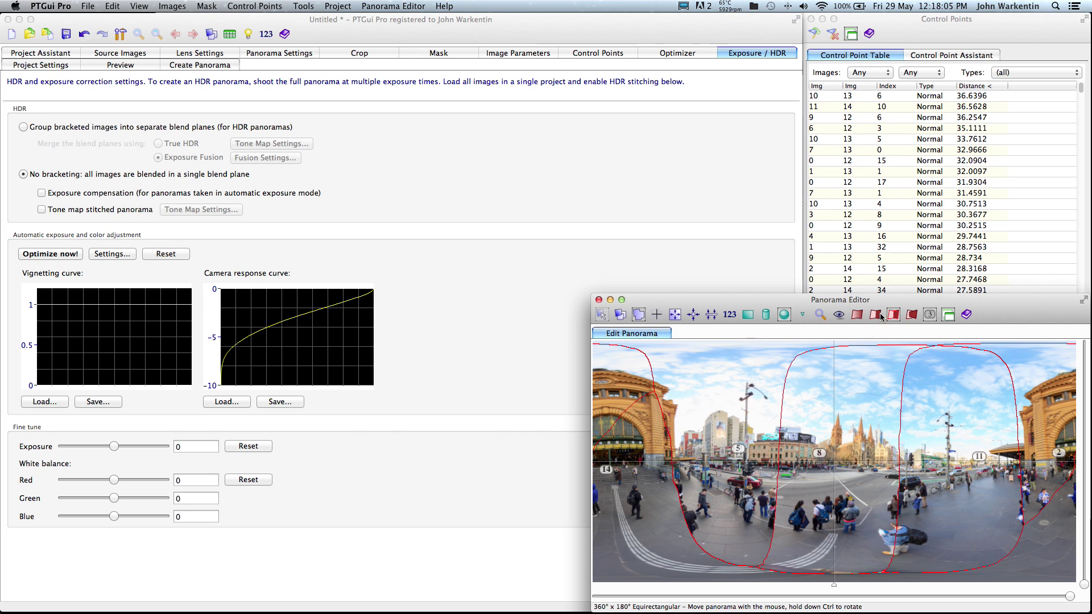
left_click(857, 316)
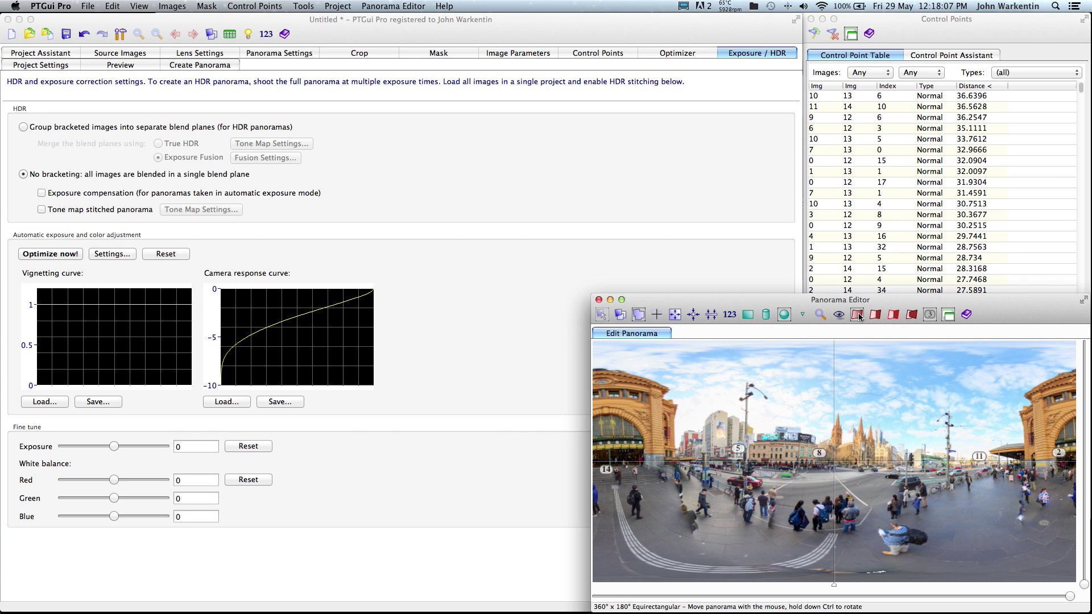
Examine the enlarged panorama for seams and misaligned people in the pavement and sky, and restore the Panorama Editor's window size.
left_click(622, 300)
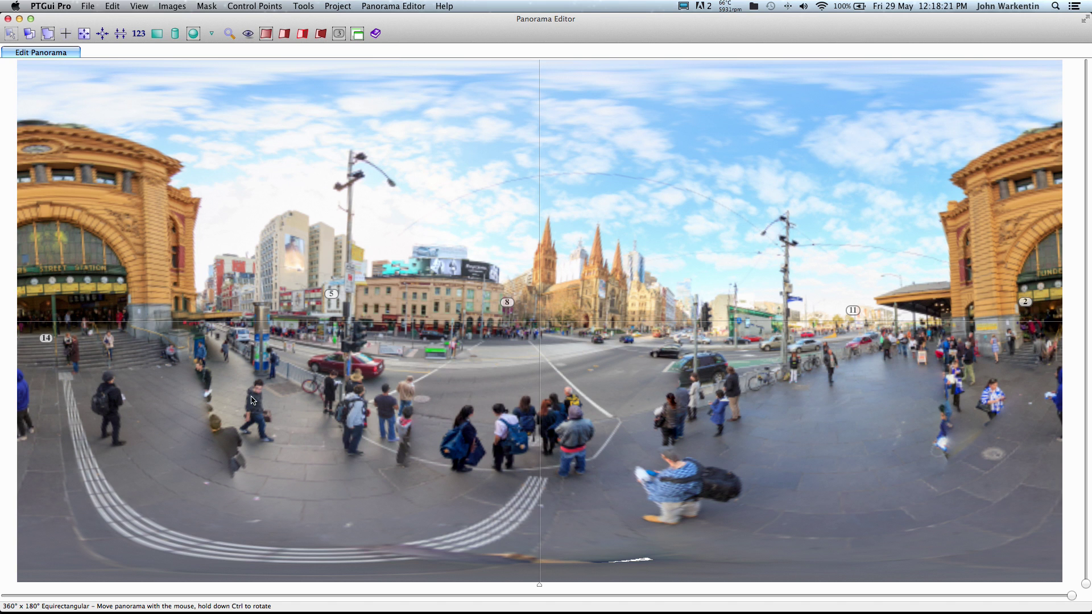
left_click(203, 376)
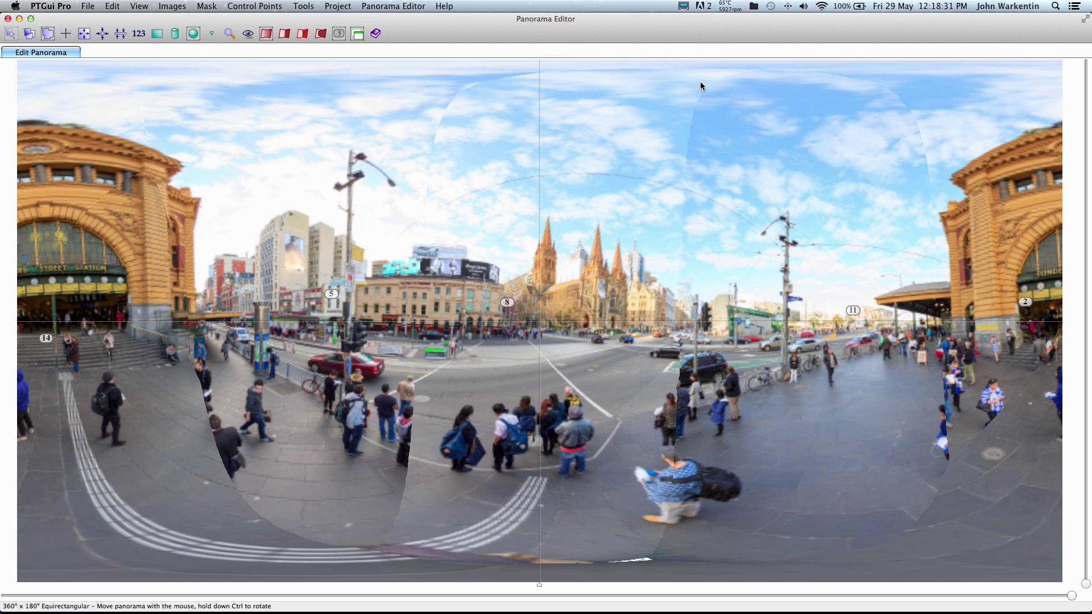
left_click(31, 18)
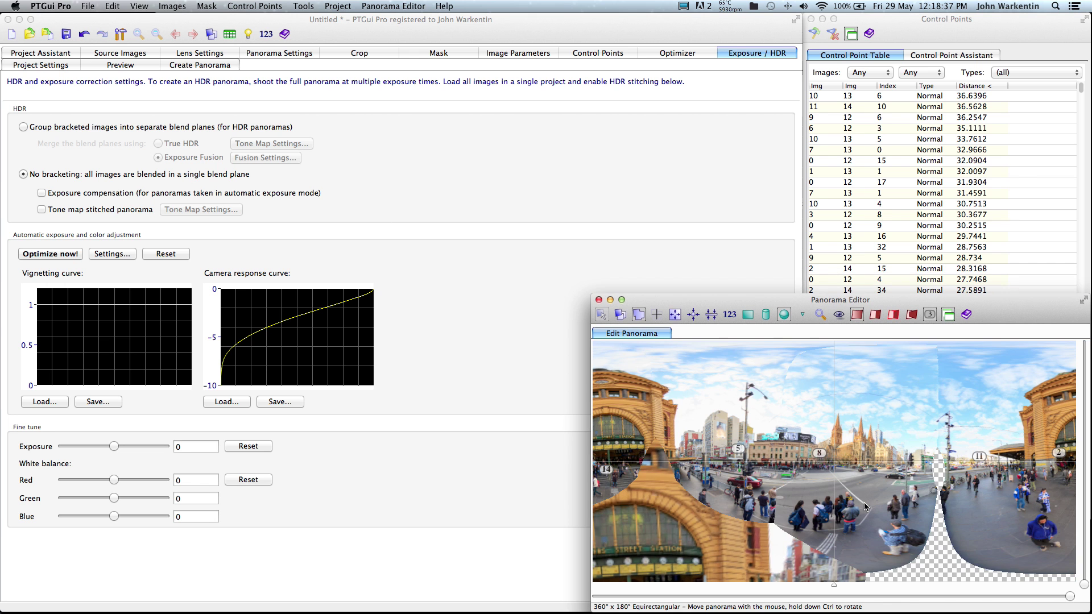
left_click(621, 300)
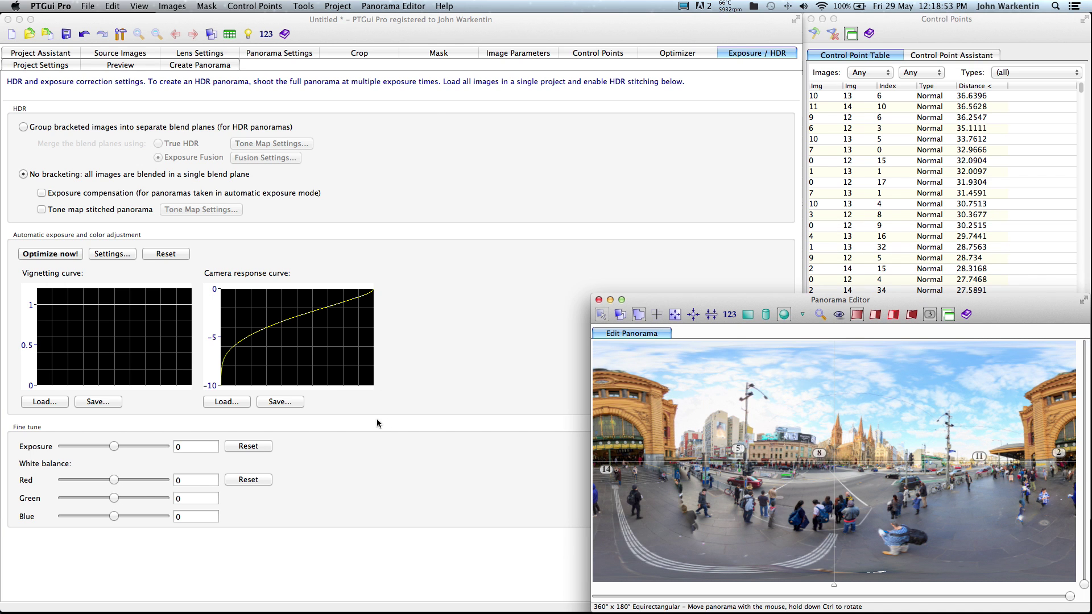
Exclude Image 14 from the panorama output and set the output file format to TIFF (.tif).
left_click(208, 66)
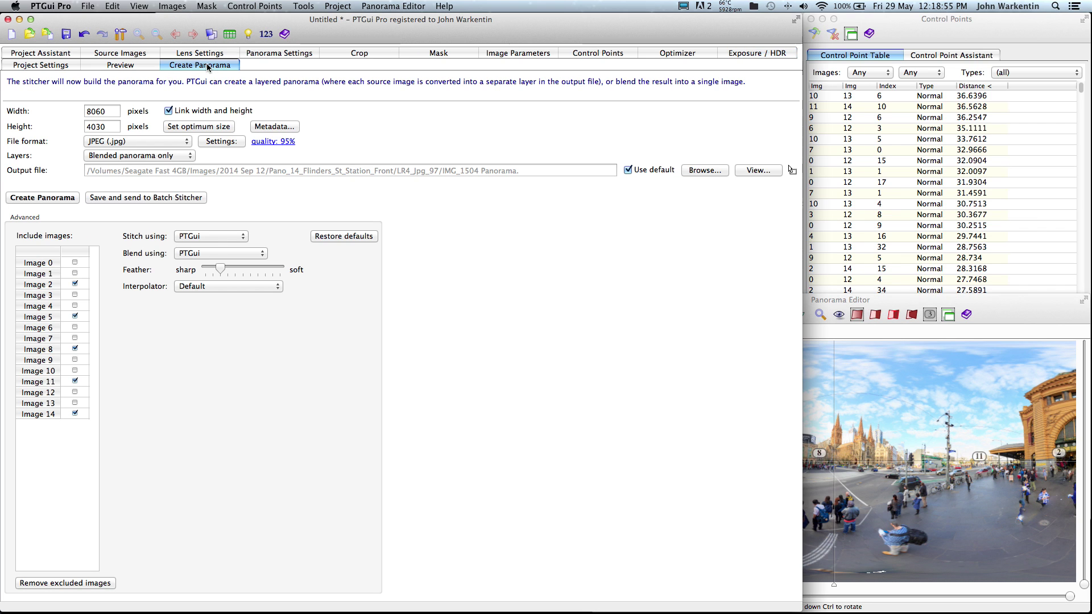
left_click(75, 414)
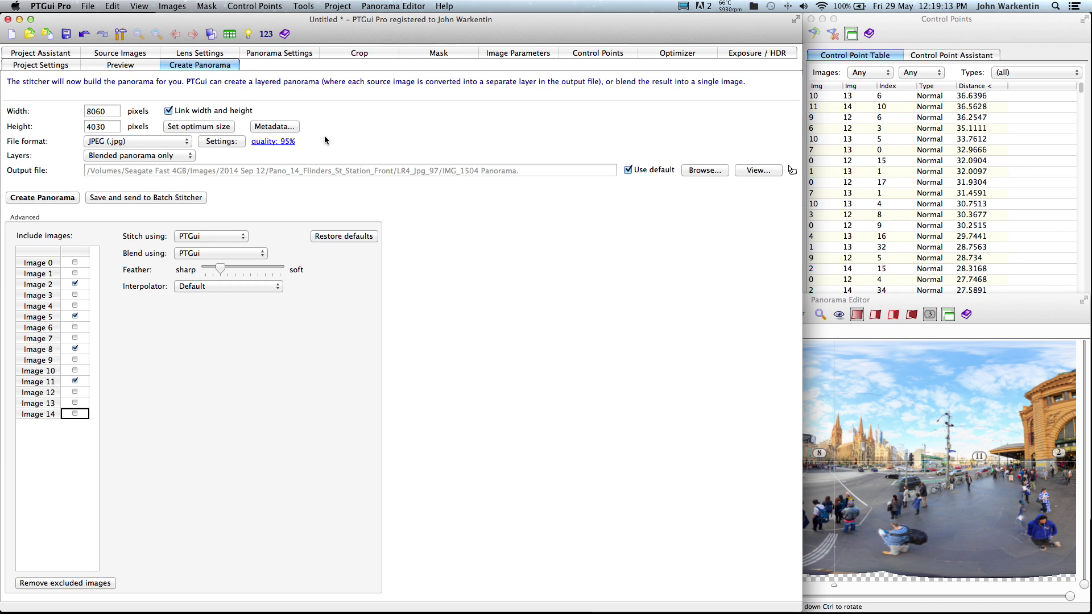
left_click(150, 143)
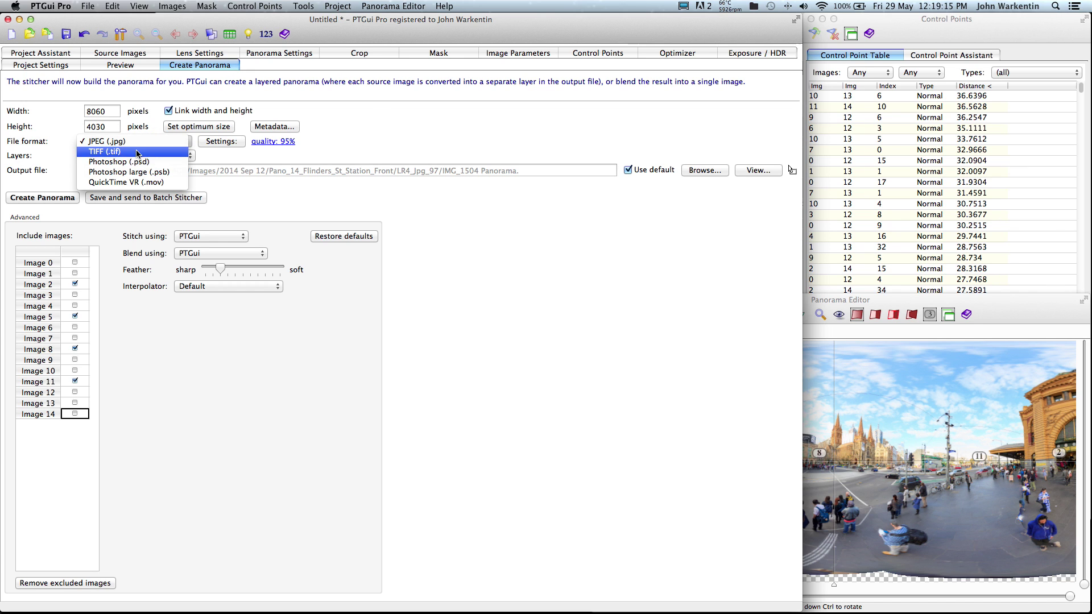
left_click(137, 152)
Set the TIFF options to LZW compression with no alpha channel, and blend the panorama using the Smartblend plugin.
left_click(290, 141)
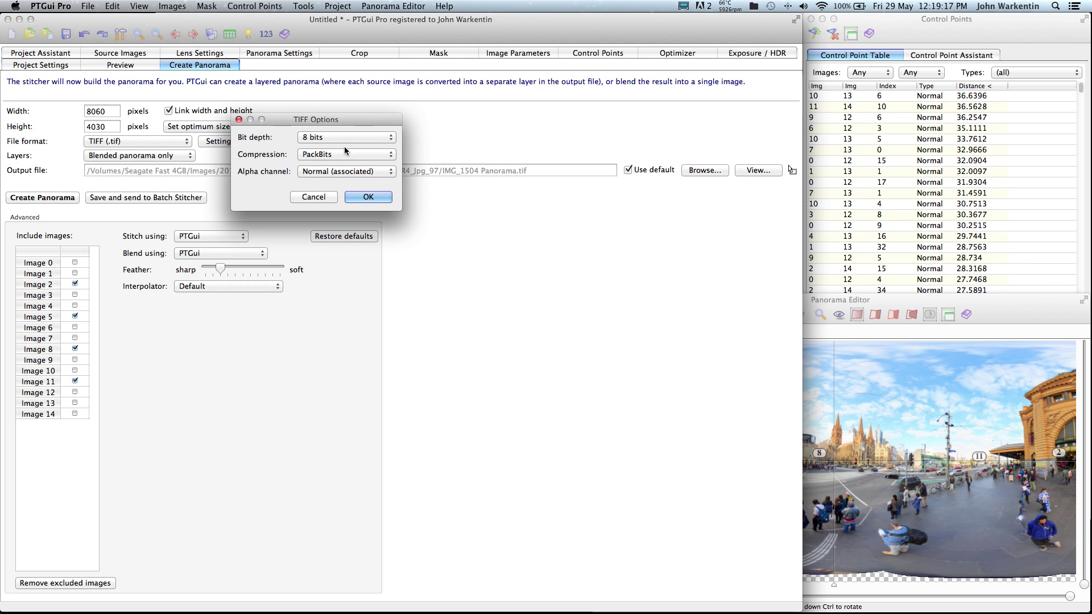
left_click(329, 152)
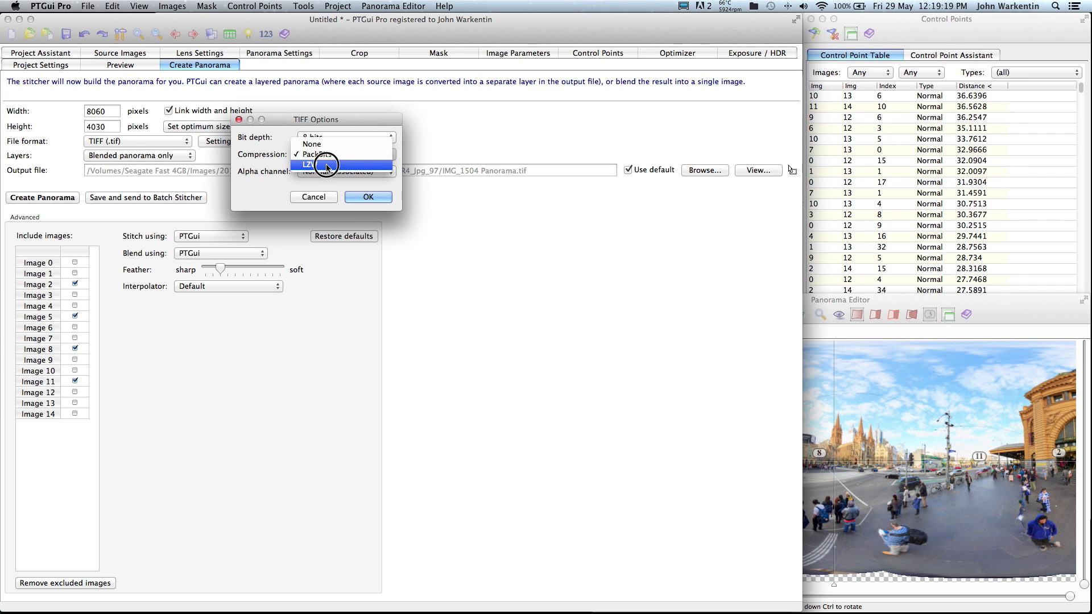
left_click(327, 165)
left_click(319, 172)
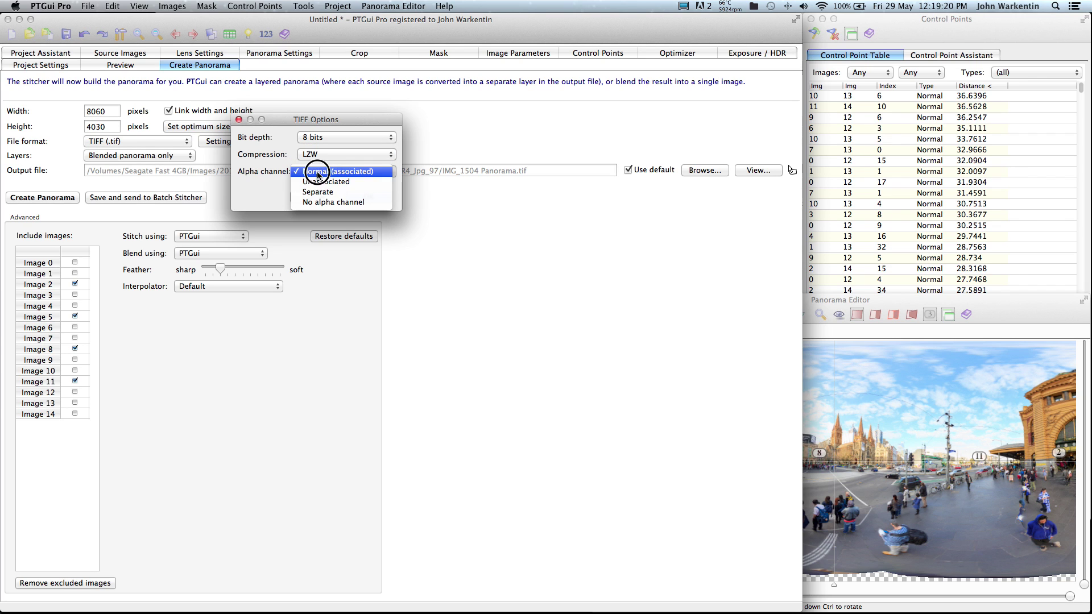
left_click(317, 203)
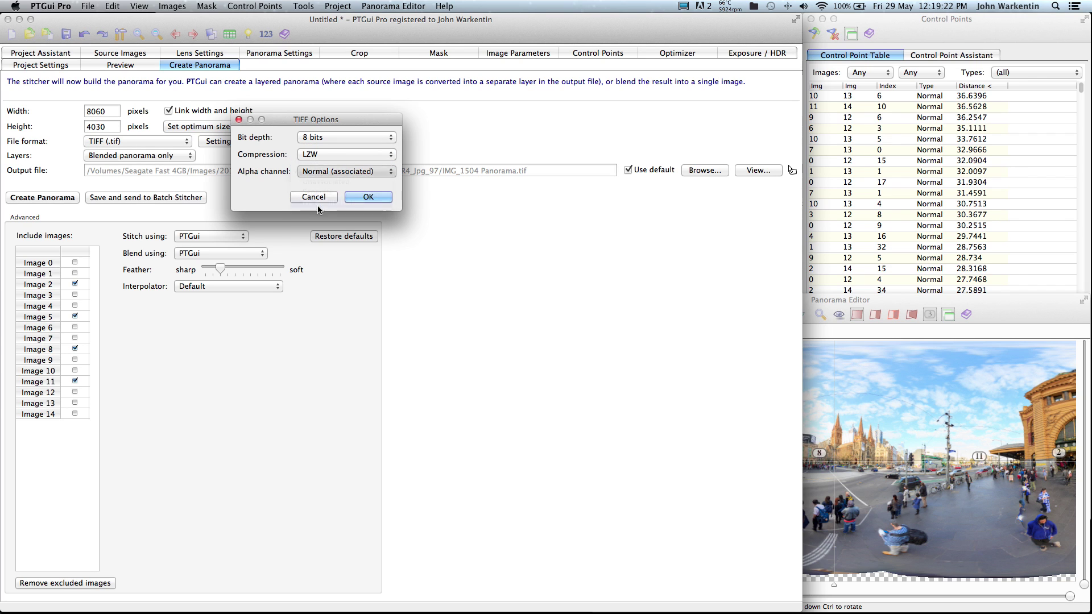
left_click(370, 197)
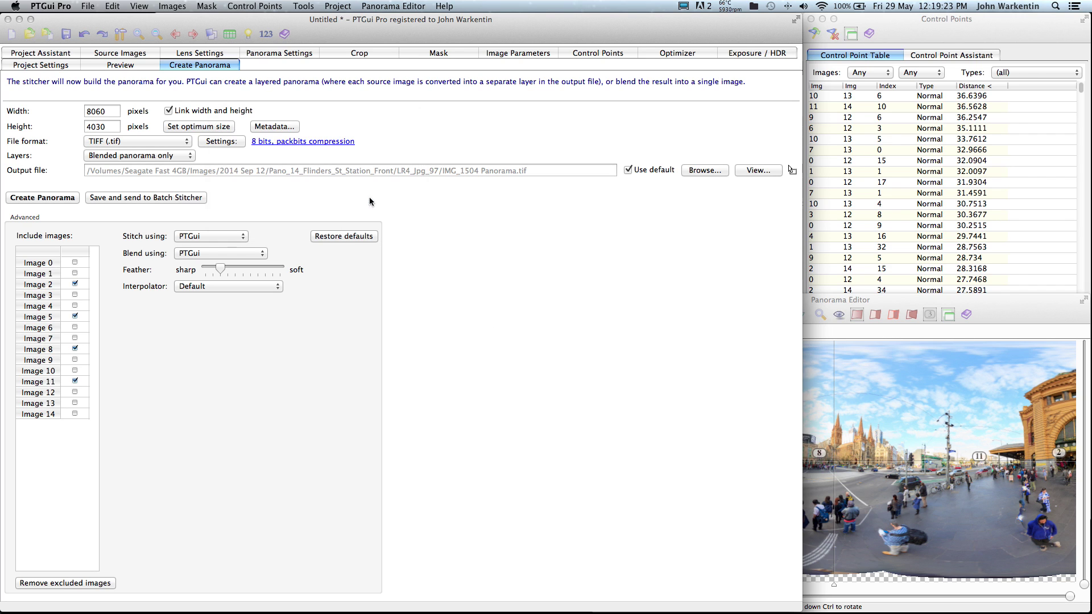
left_click(205, 253)
left_click(205, 274)
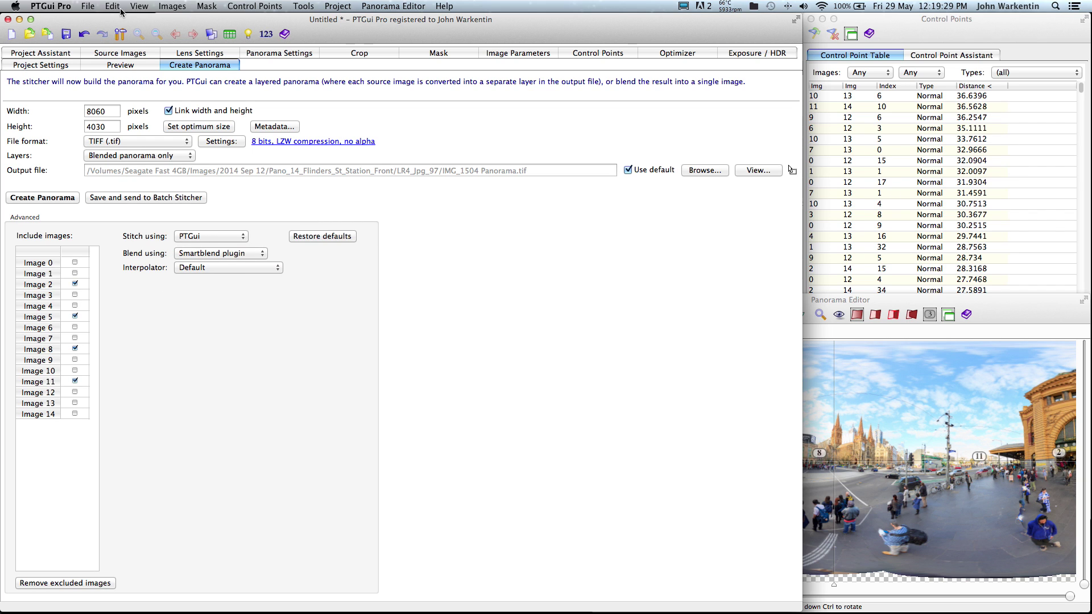
Save the project as PT_1504_Pano_lesson.pts in the LR4_Jpg_97 folder.
left_click(66, 34)
left_click(551, 102)
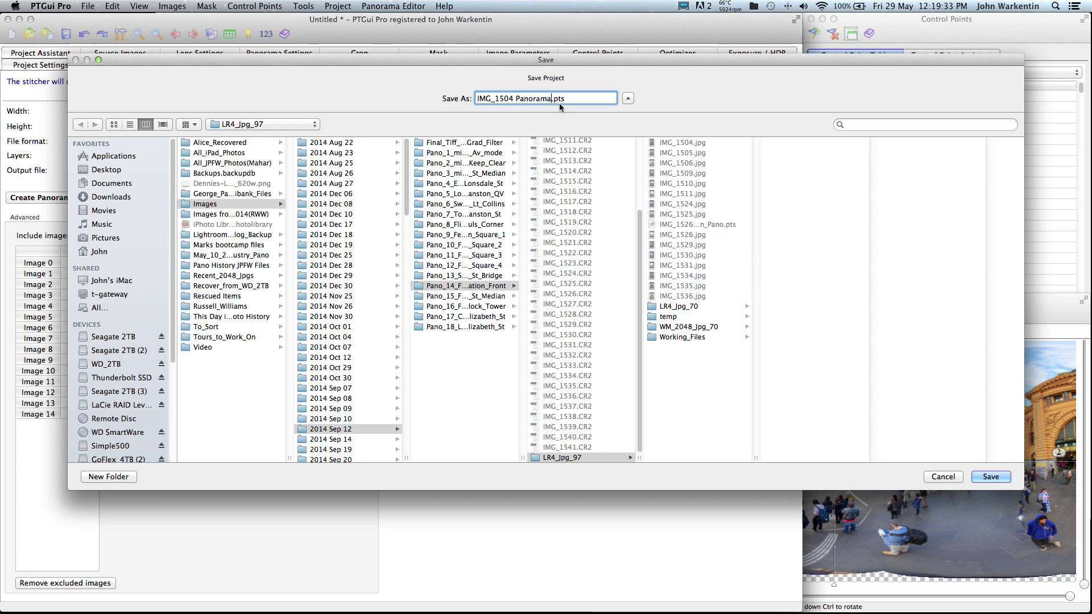
key("BackSpace")
key("BackSpace")
key("BackSpace")
key("BackSpace")
key("BackSpace")
type("o")
left_click(517, 99)
key("BackSpace")
type("_Pano")
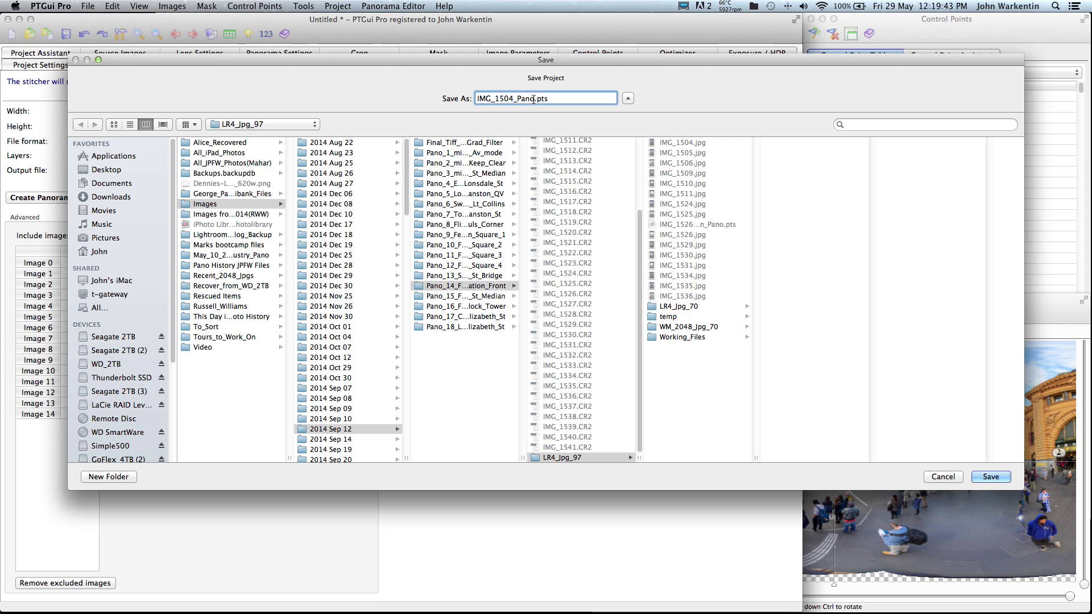
type("_lesson")
left_click(470, 98)
type("P")
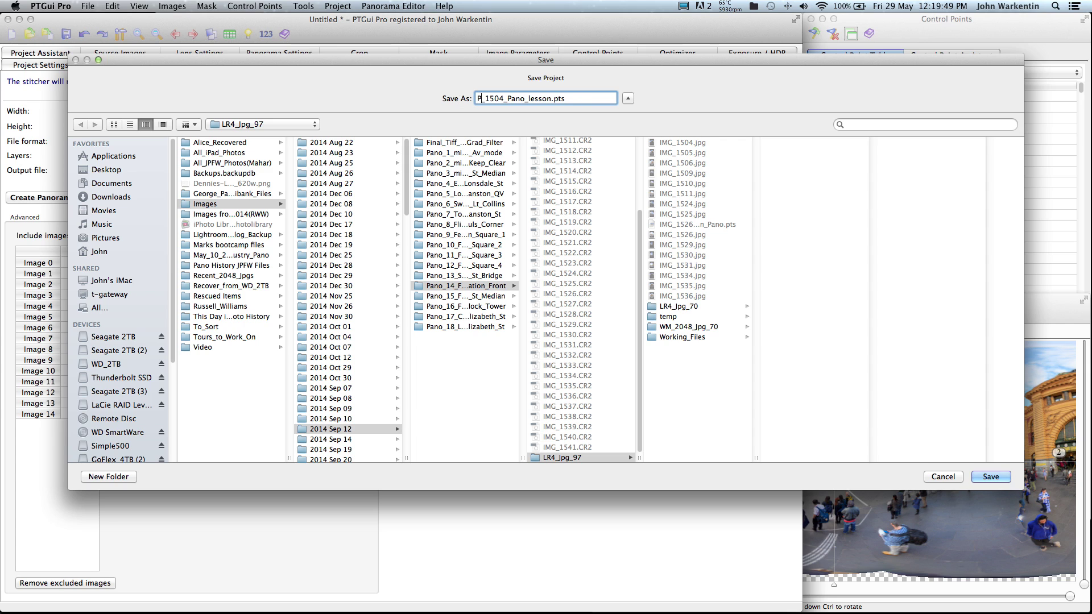
type("T")
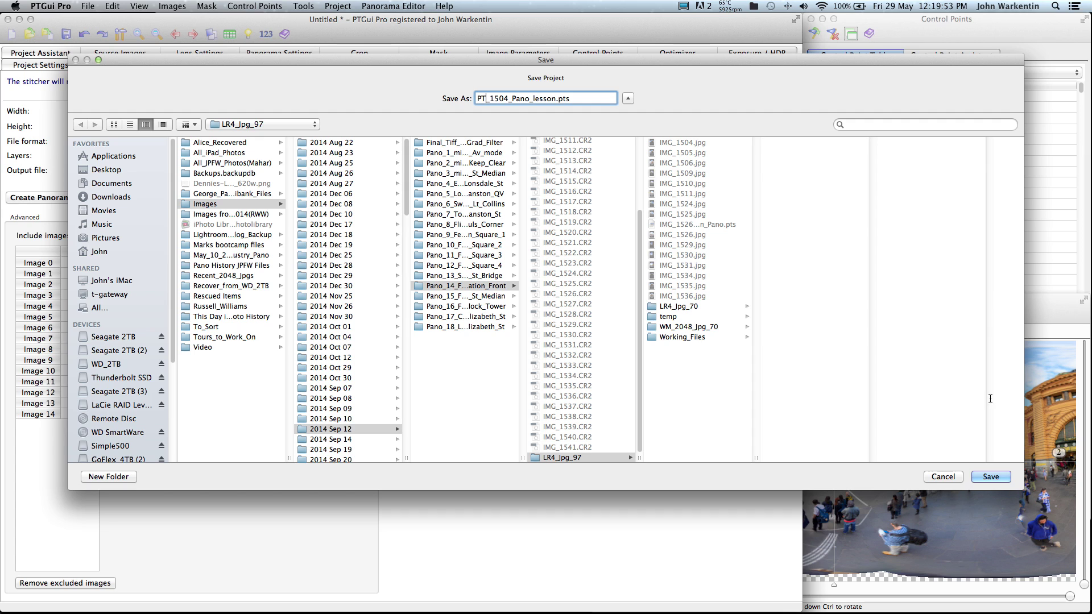
left_click(991, 477)
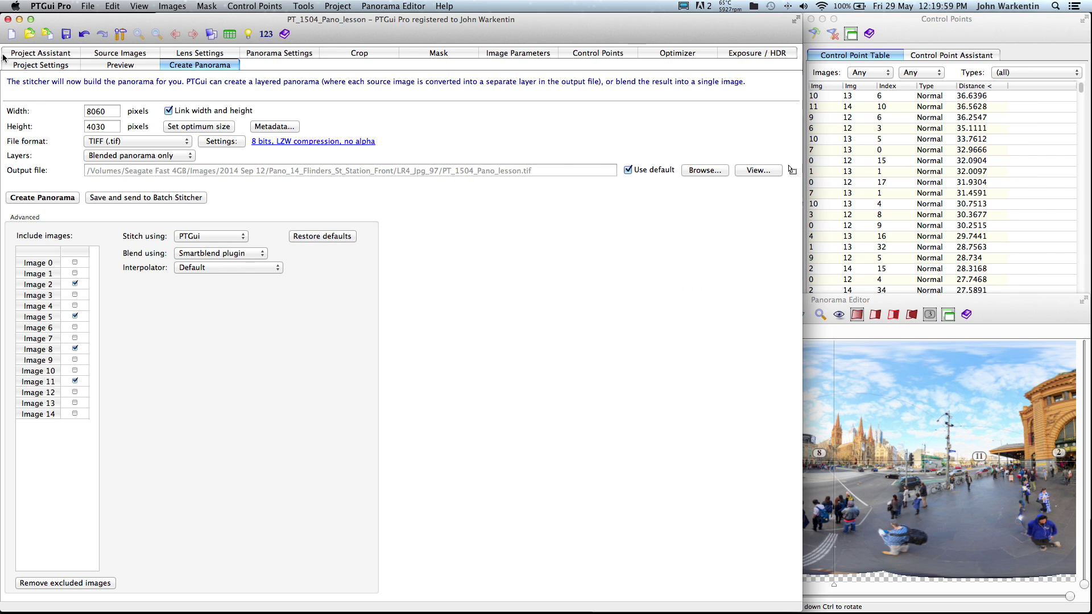
Sort the control point table by the second image number in descending order, and open control point 199 of images 13 and 14.
left_click(44, 54)
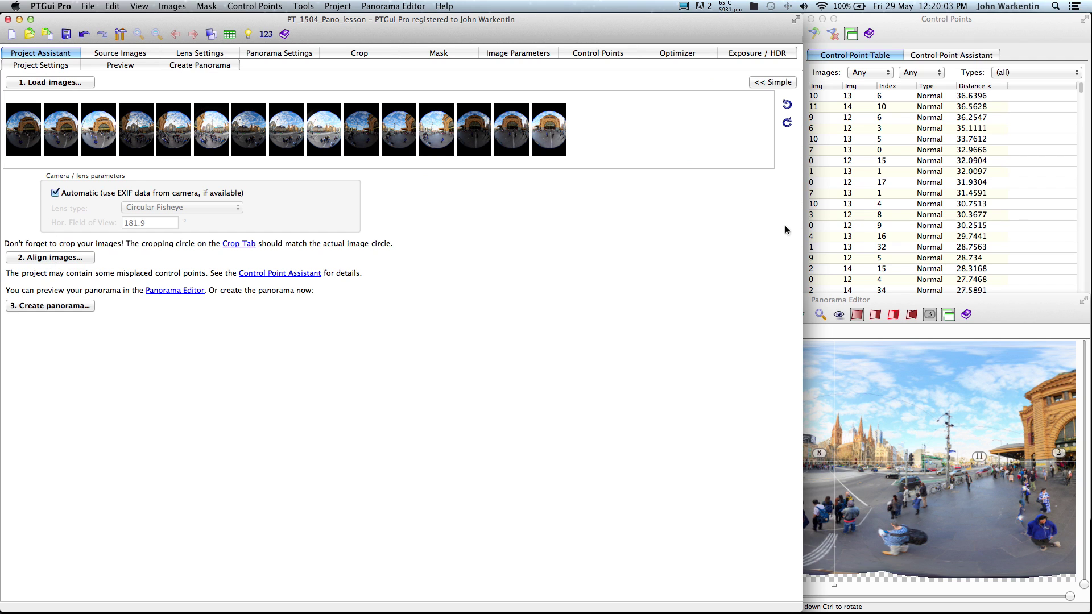
left_click(894, 26)
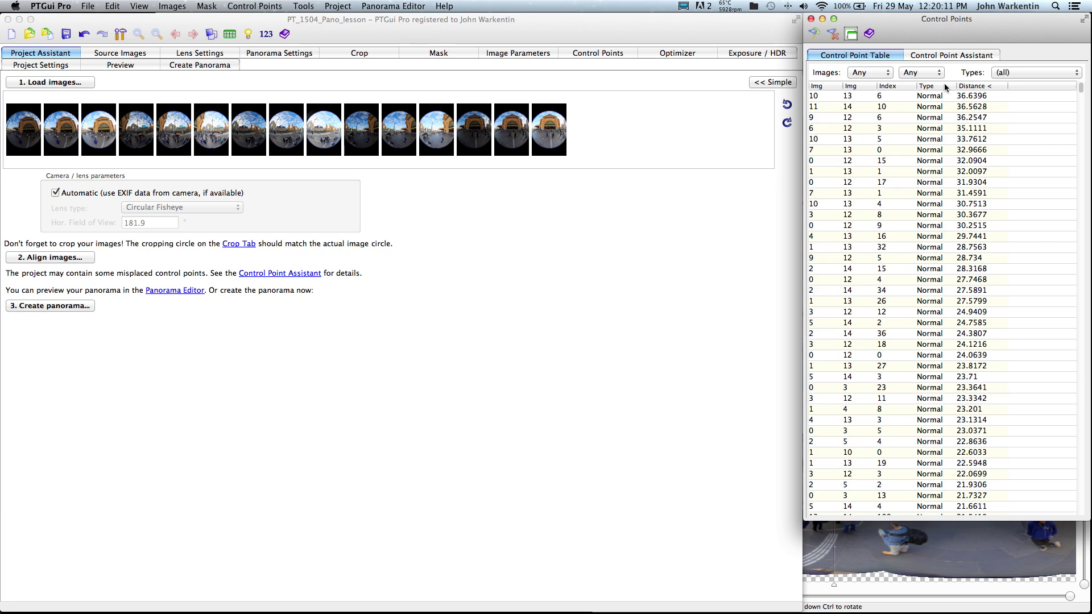
left_click(863, 86)
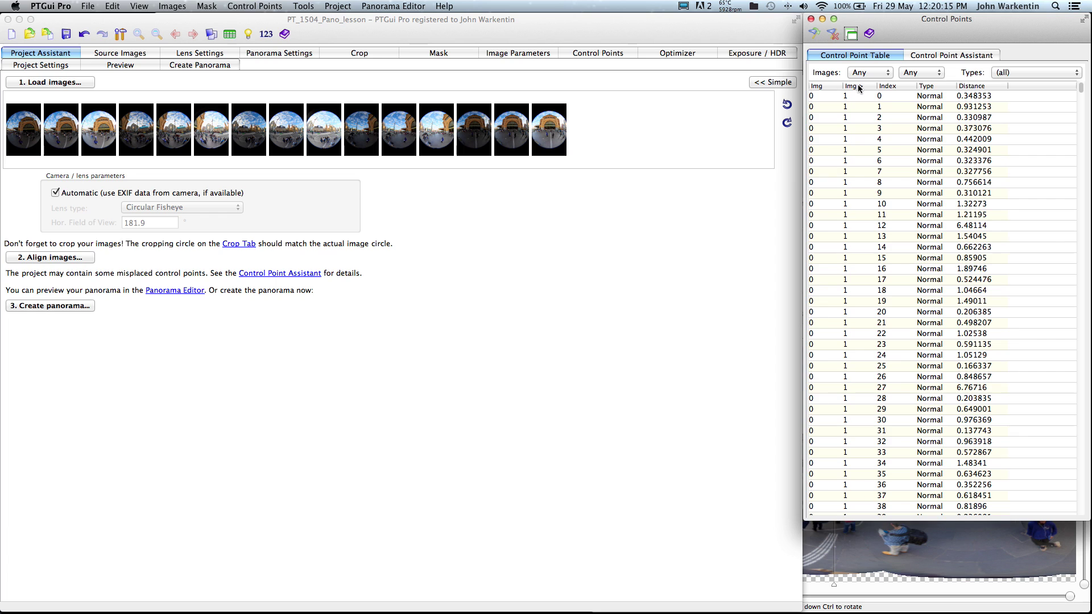
left_click(859, 86)
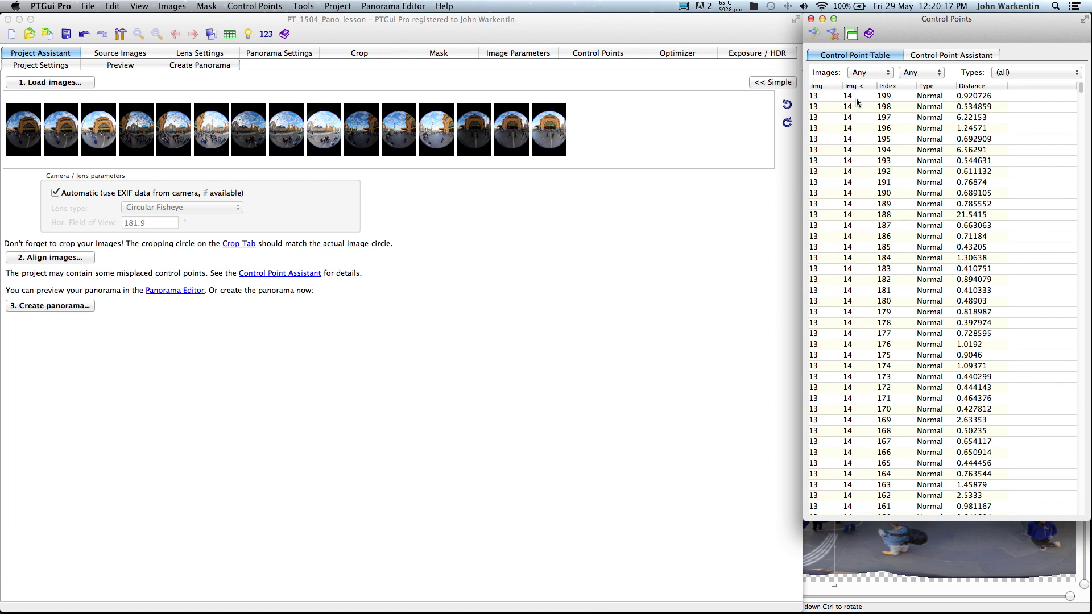
left_click(855, 95)
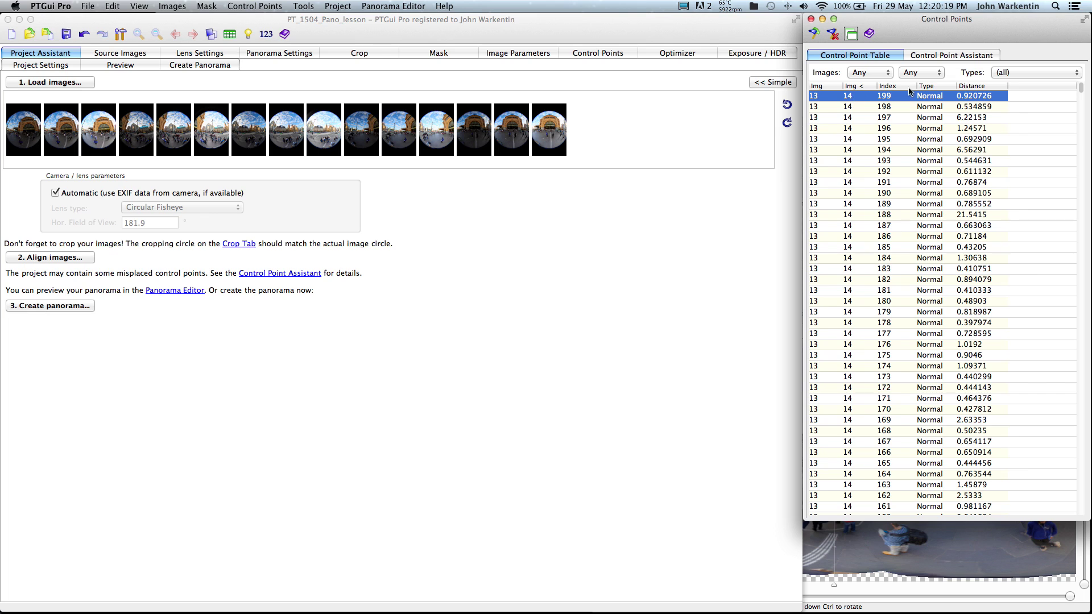
double_click(852, 96)
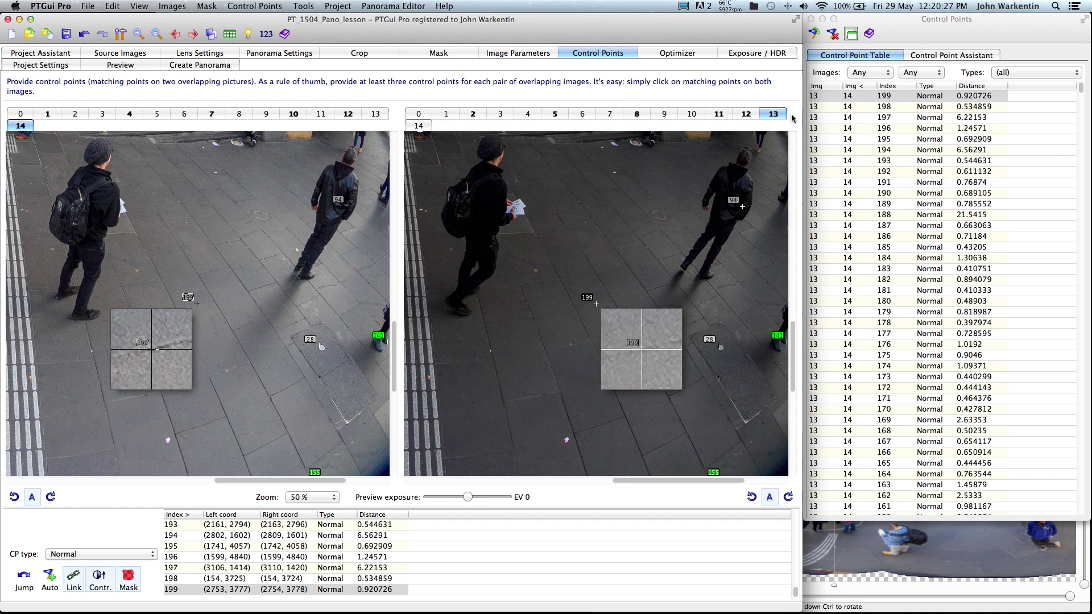
Examine the control points that image 13 shares with images 1 and 4.
left_click(48, 115)
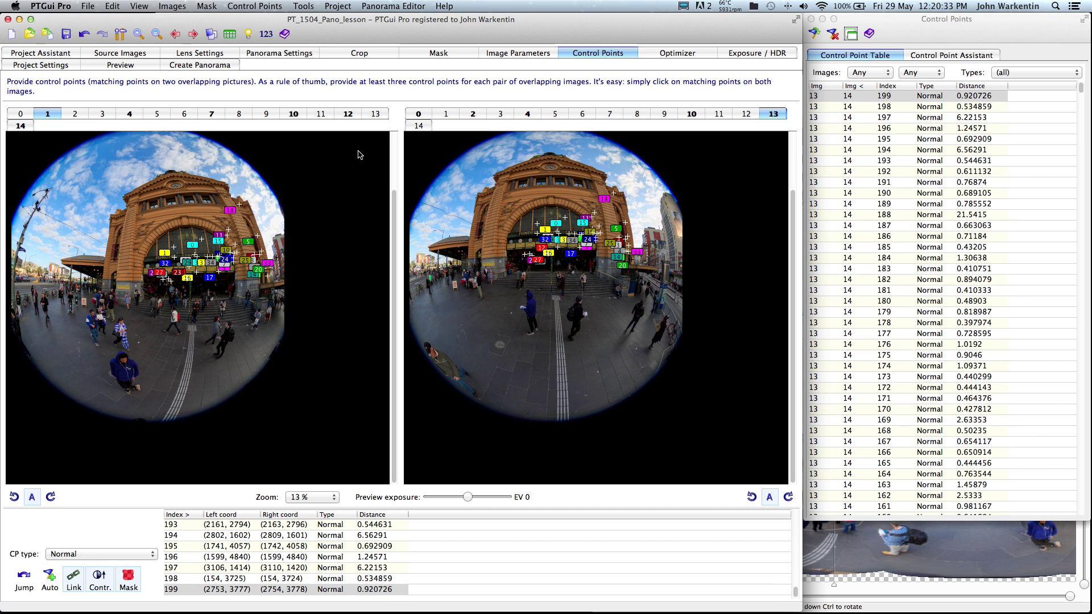
left_click(131, 114)
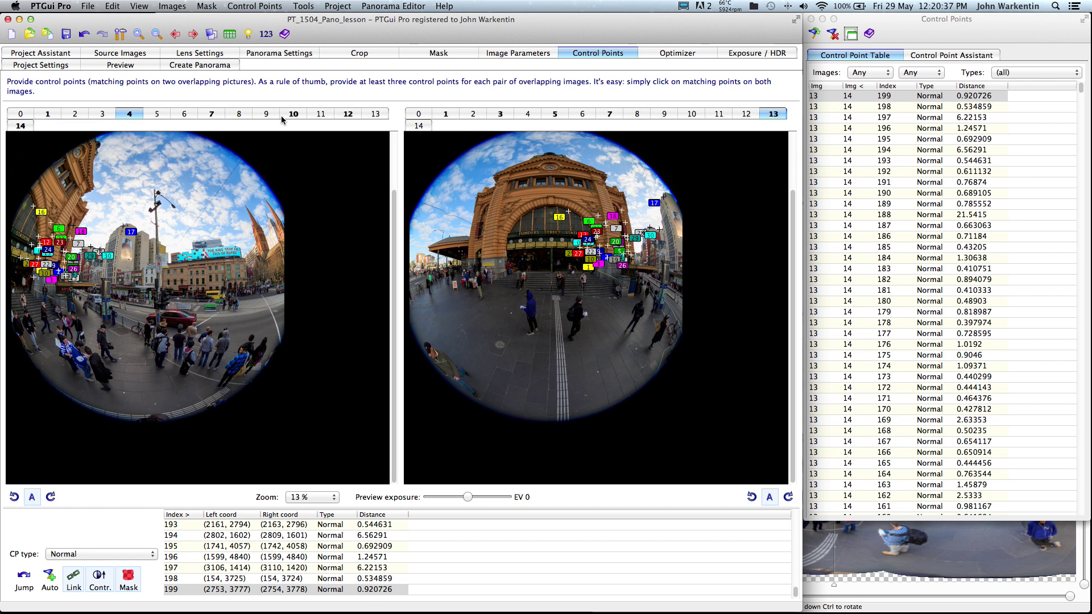
left_click_drag(569, 294, 530, 248)
Delete all control points in the table whose second image is 12, 13 or 14.
left_click(1008, 26)
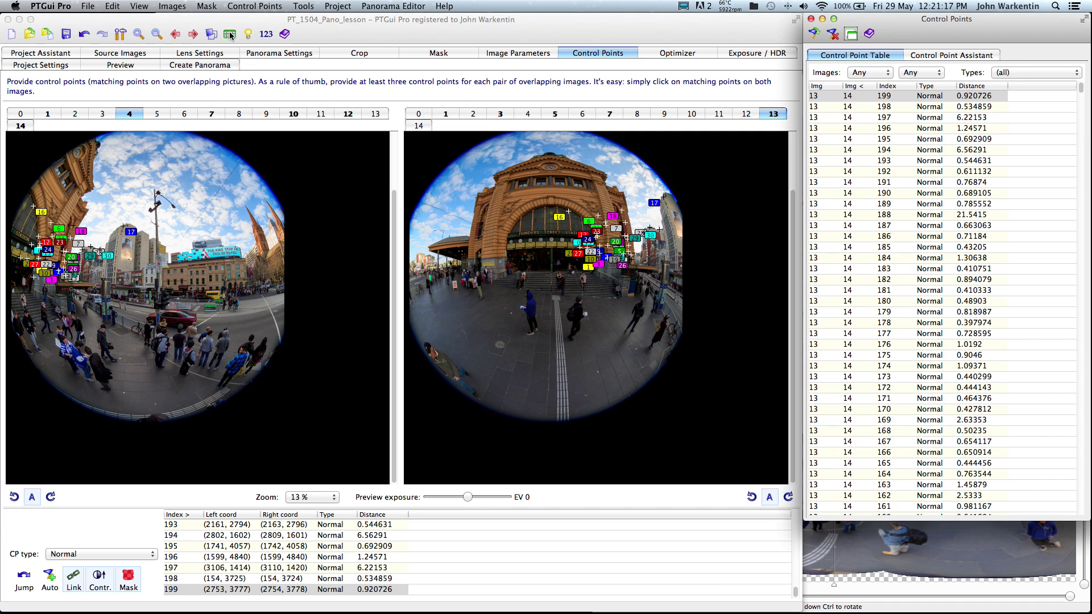
left_click(856, 96)
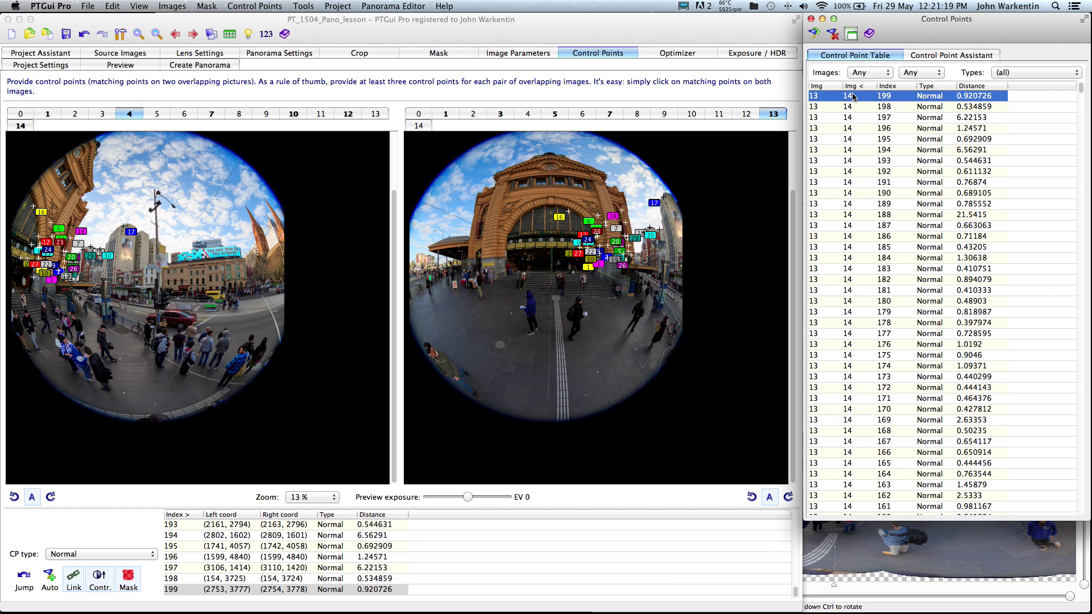
left_click(1082, 89)
left_click_drag(1081, 89, 1081, 174)
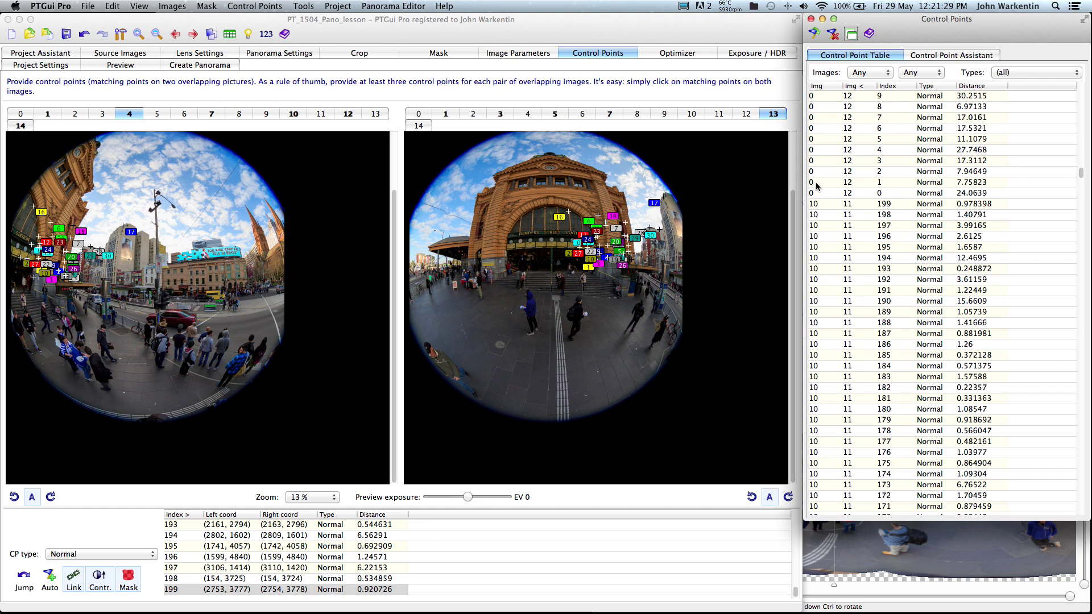
left_click(853, 195, "shift")
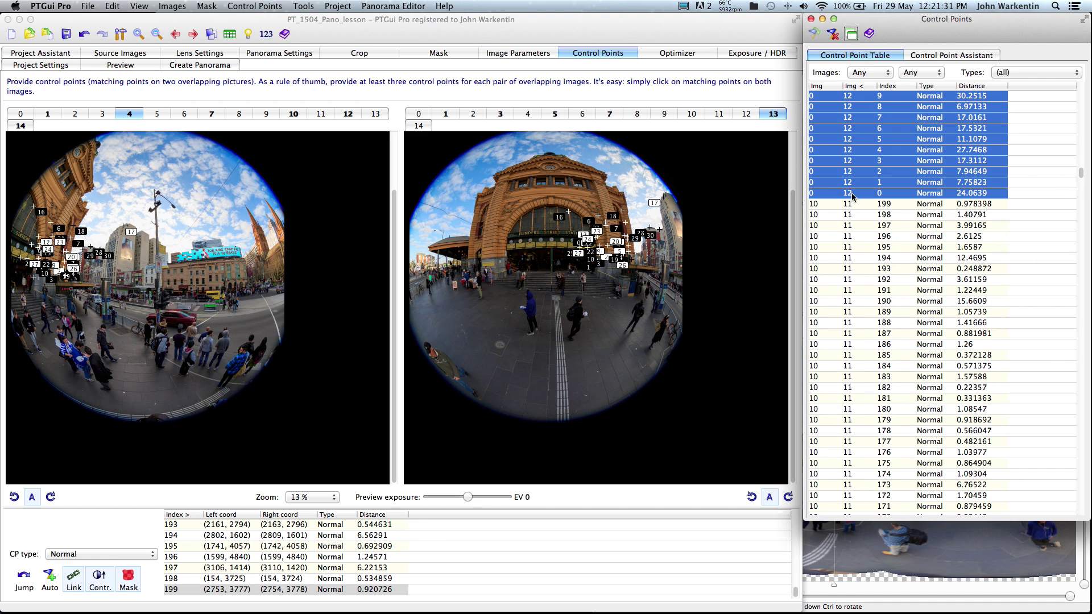
key("Delete")
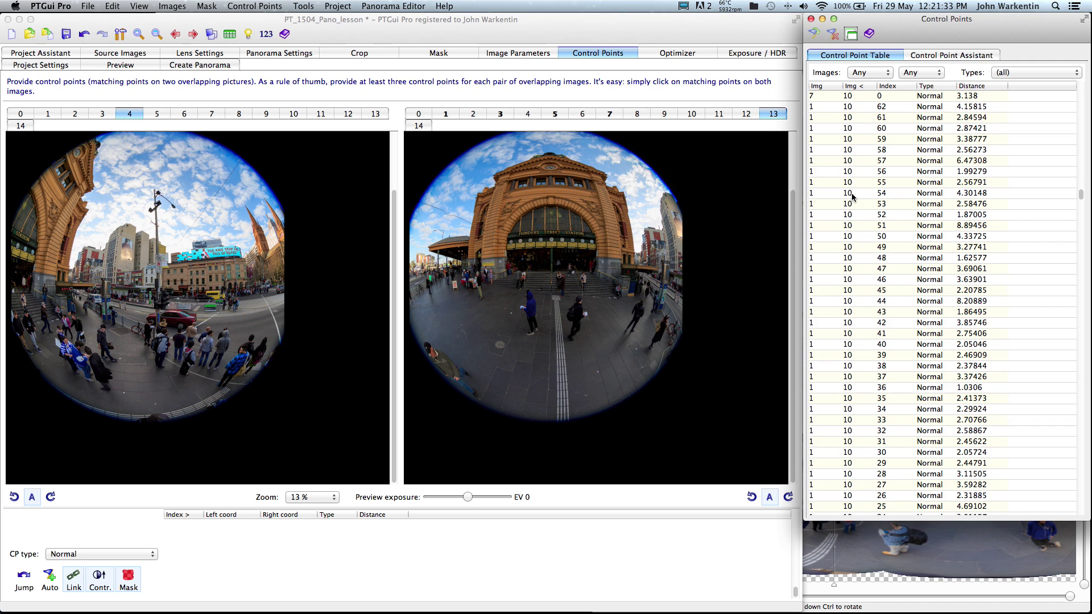
Run the optimizer, accept its changes, and sort the control point table by distance from largest to smallest.
key("F5")
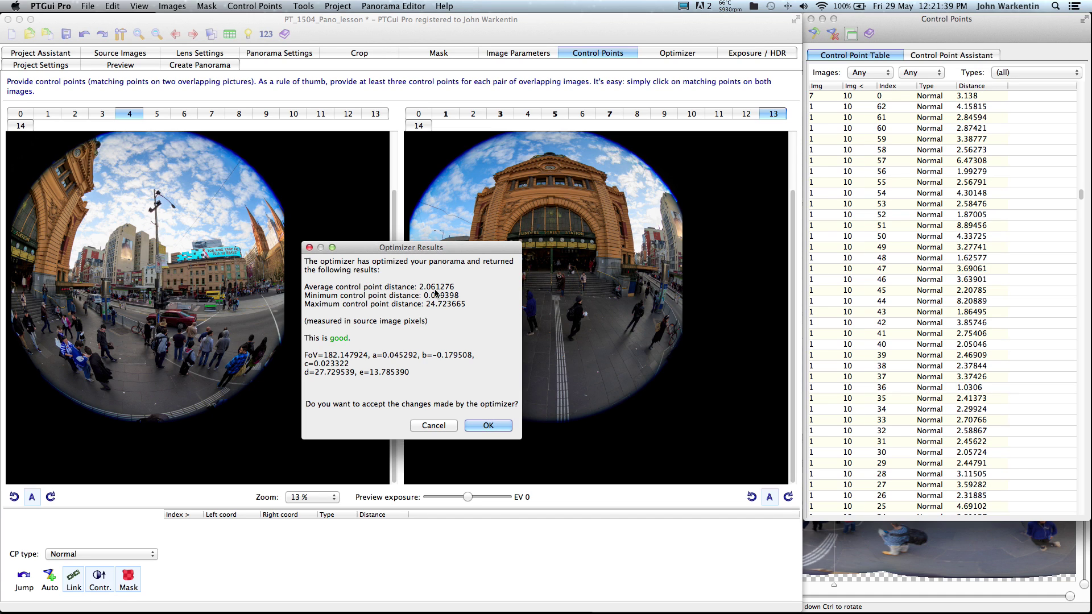
left_click(488, 426)
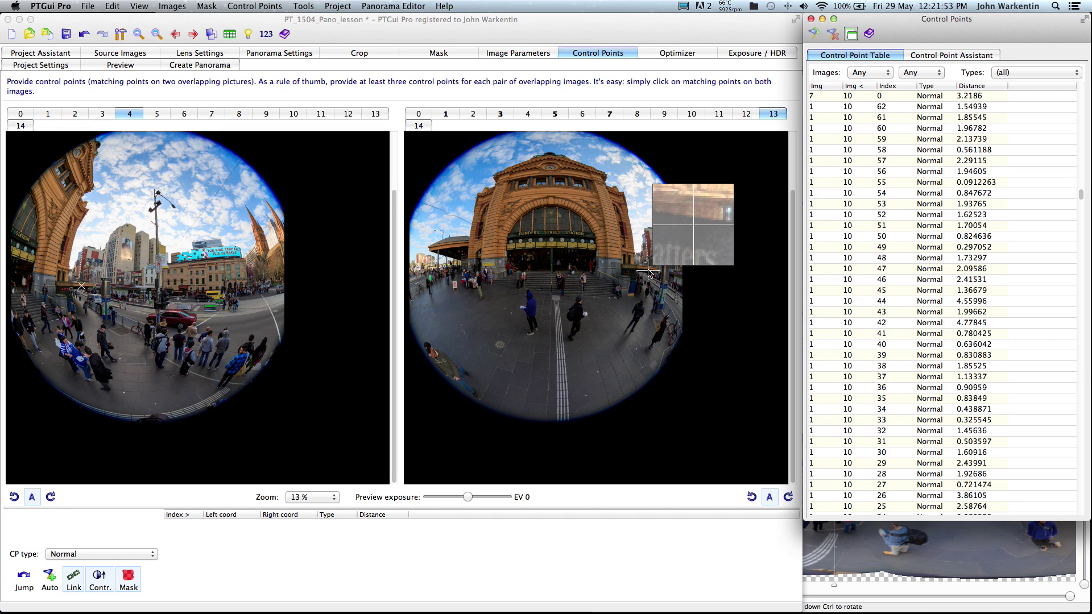
left_click(972, 86)
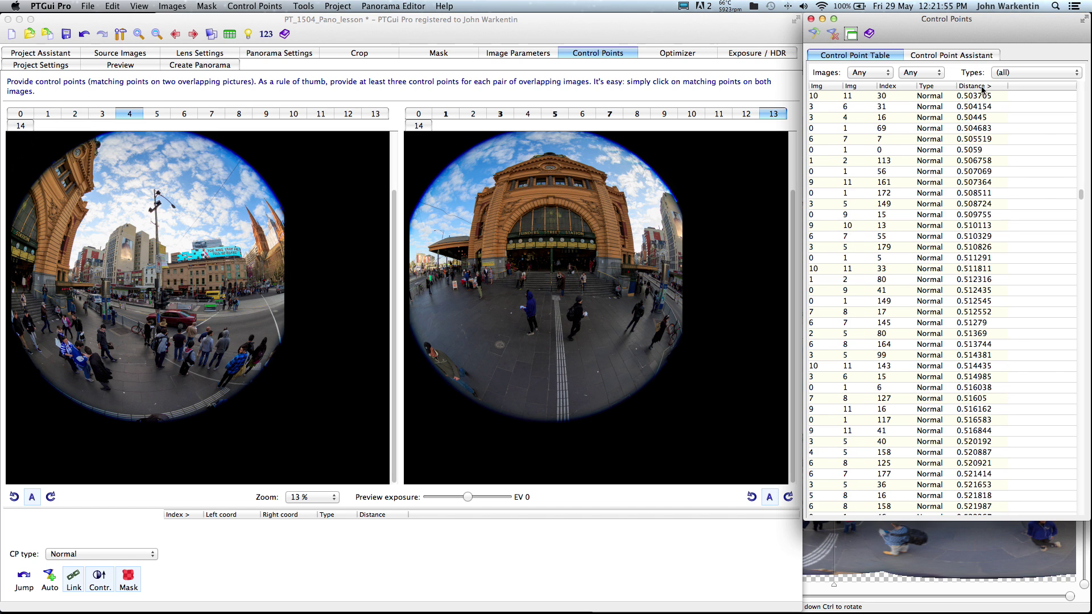
left_click(1080, 92)
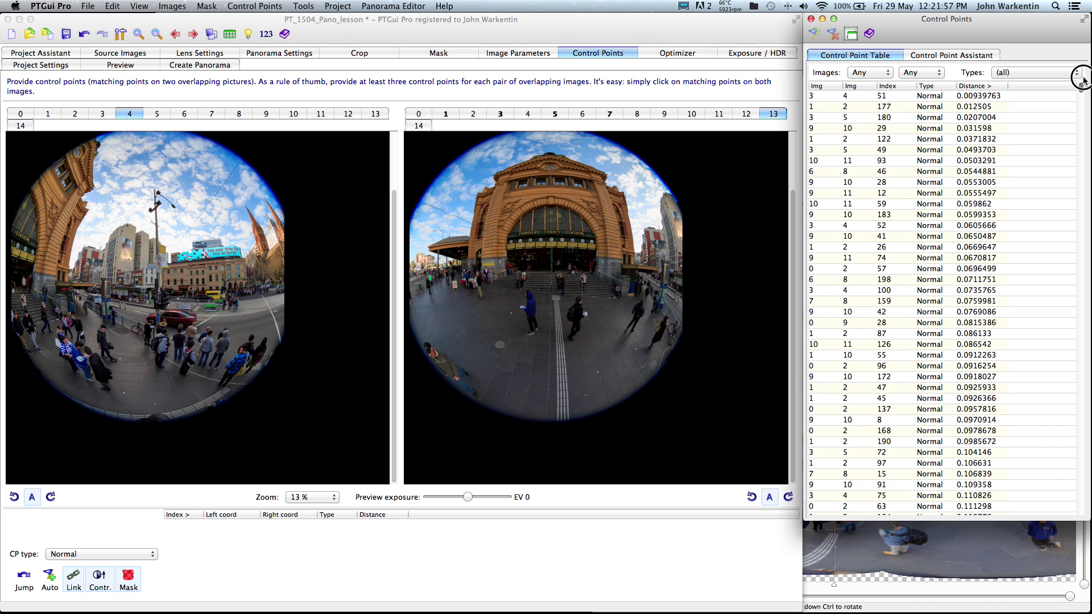
left_click(976, 87)
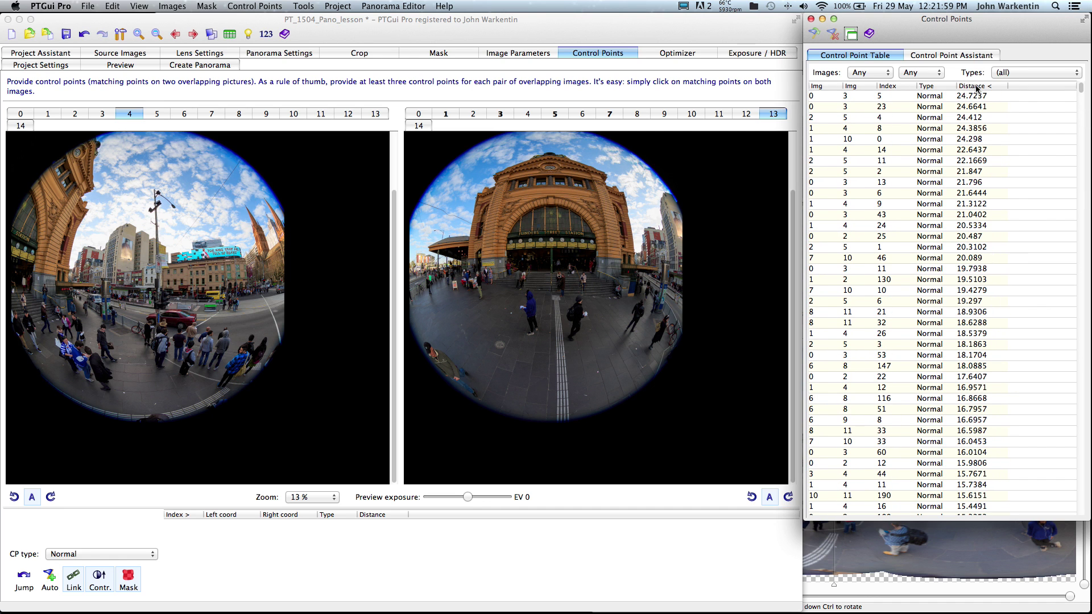
Inspect control point 5 of images 0 and 3, and check the control point generator limits in the preferences.
left_click(976, 96)
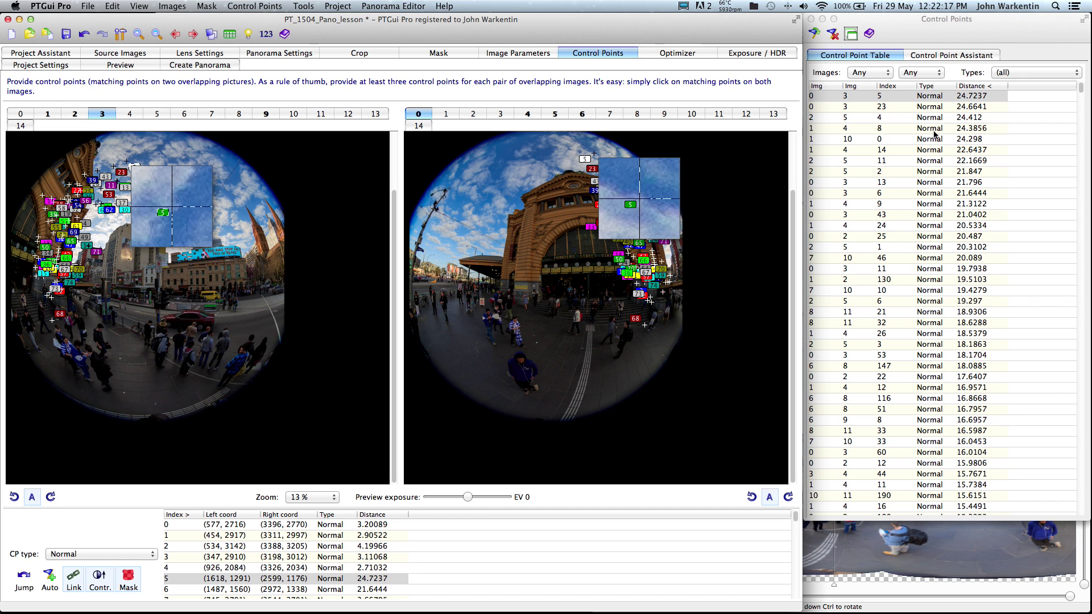
left_click(968, 97)
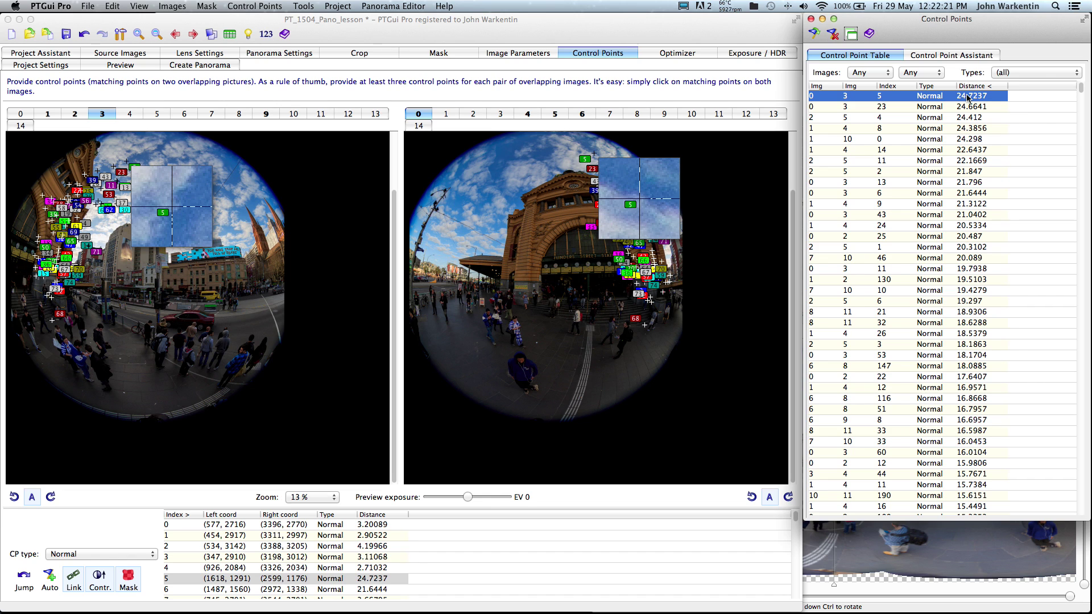
left_click(50, 7)
left_click(56, 38)
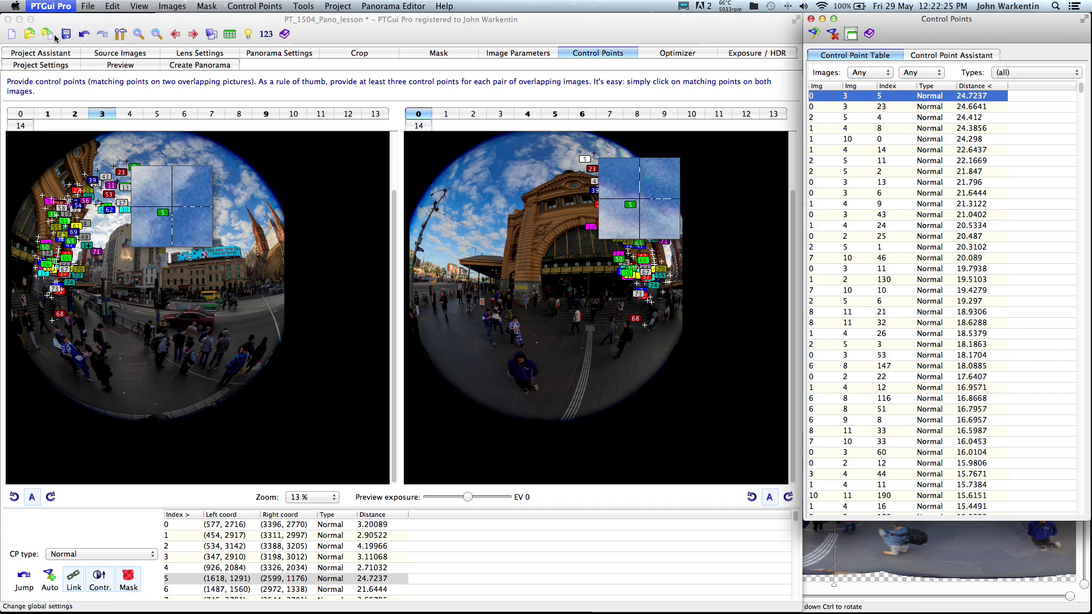
left_click(663, 210)
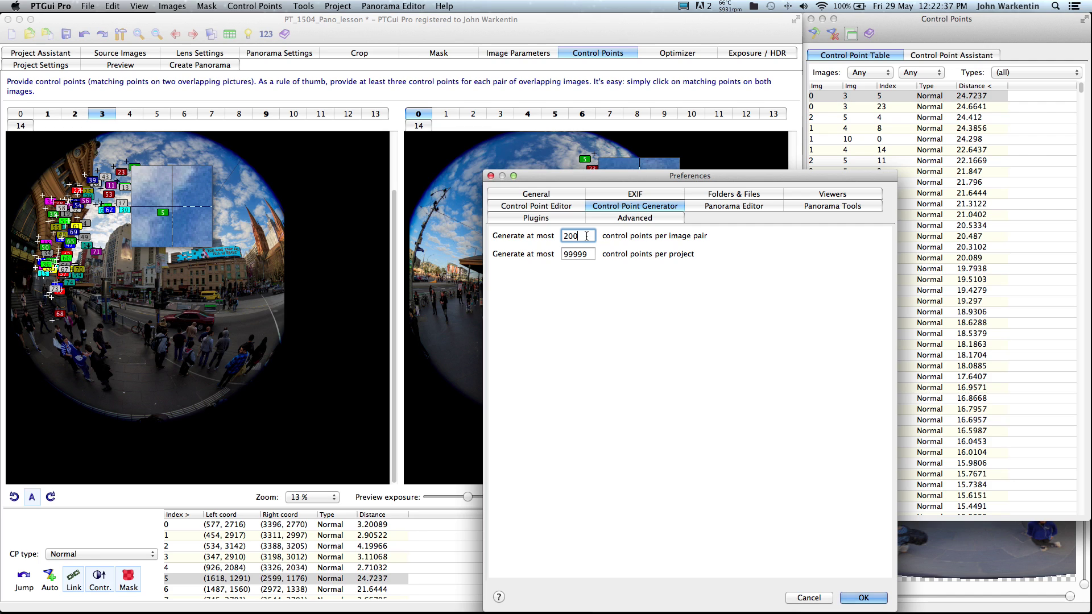
left_click(863, 598)
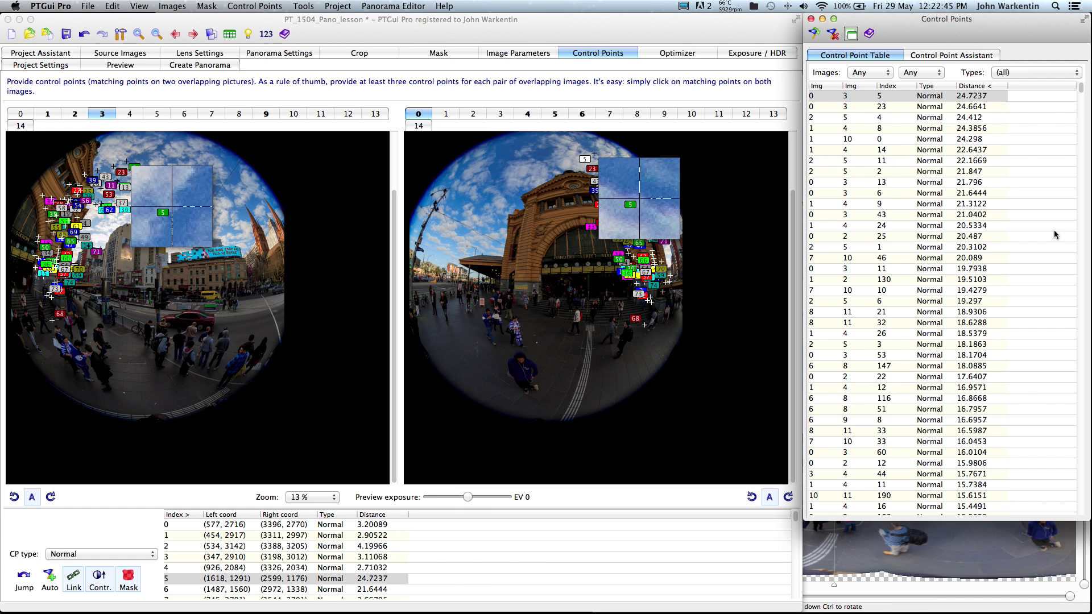
Delete all control points with a distance above about 4, then re-optimize the panorama and accept the changes.
left_click(972, 96)
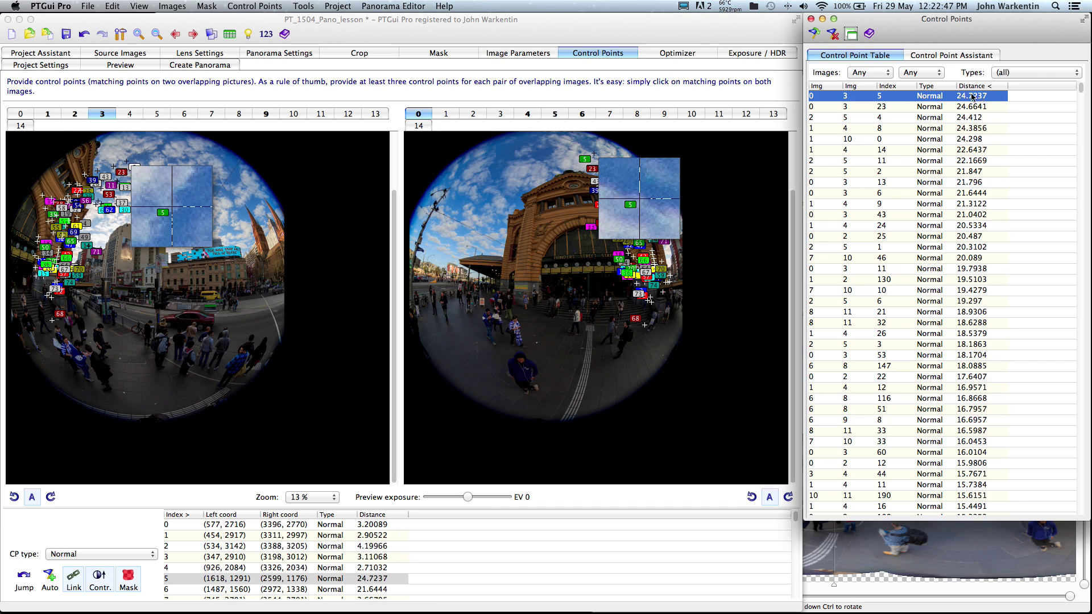
left_click_drag(1081, 88, 1074, 154)
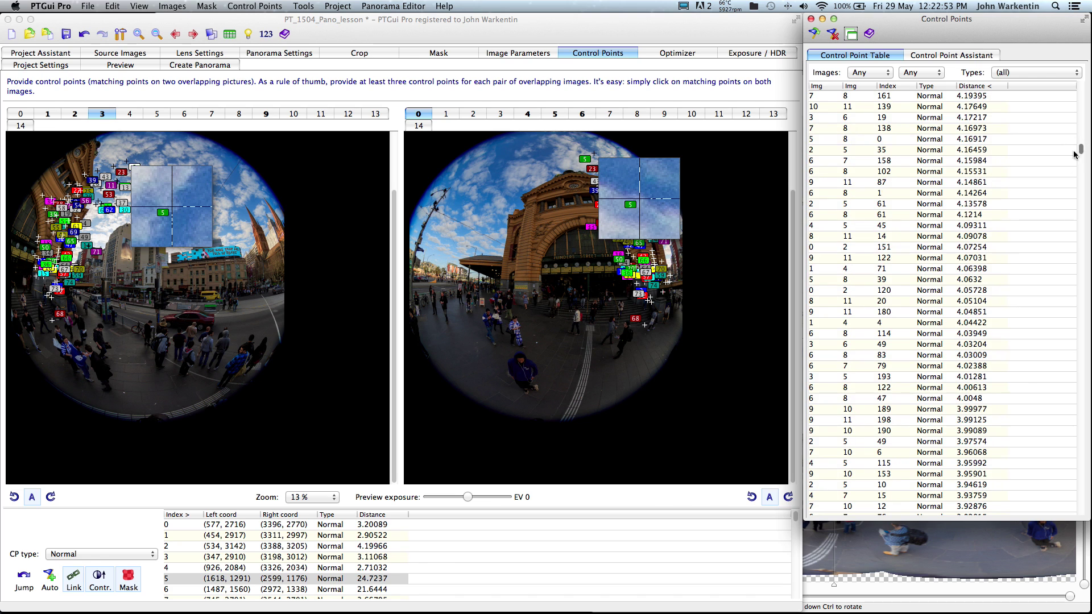
left_click(970, 356, "shift")
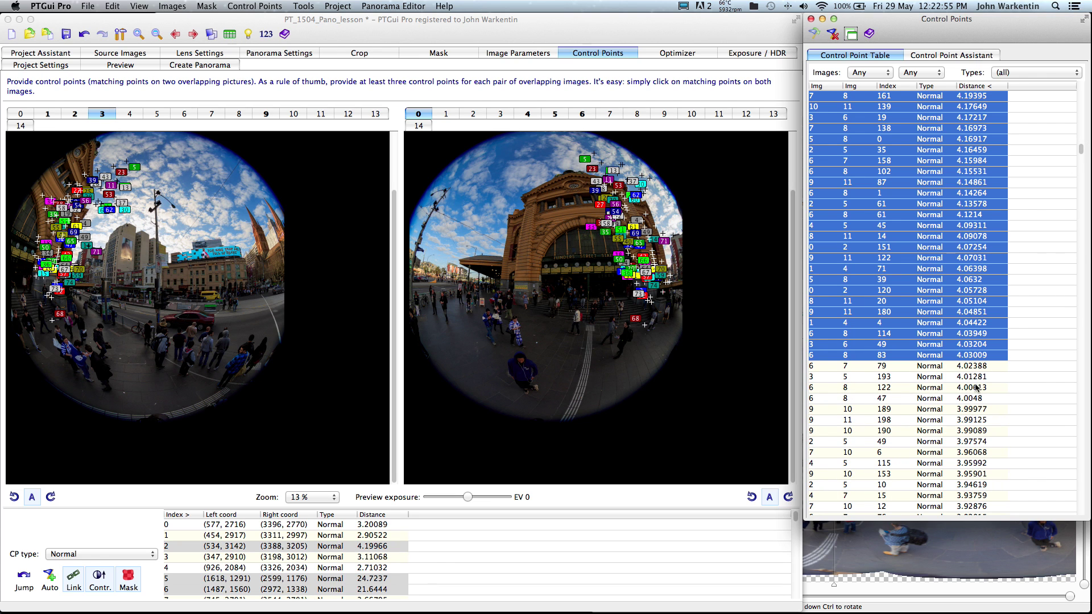
key("Delete")
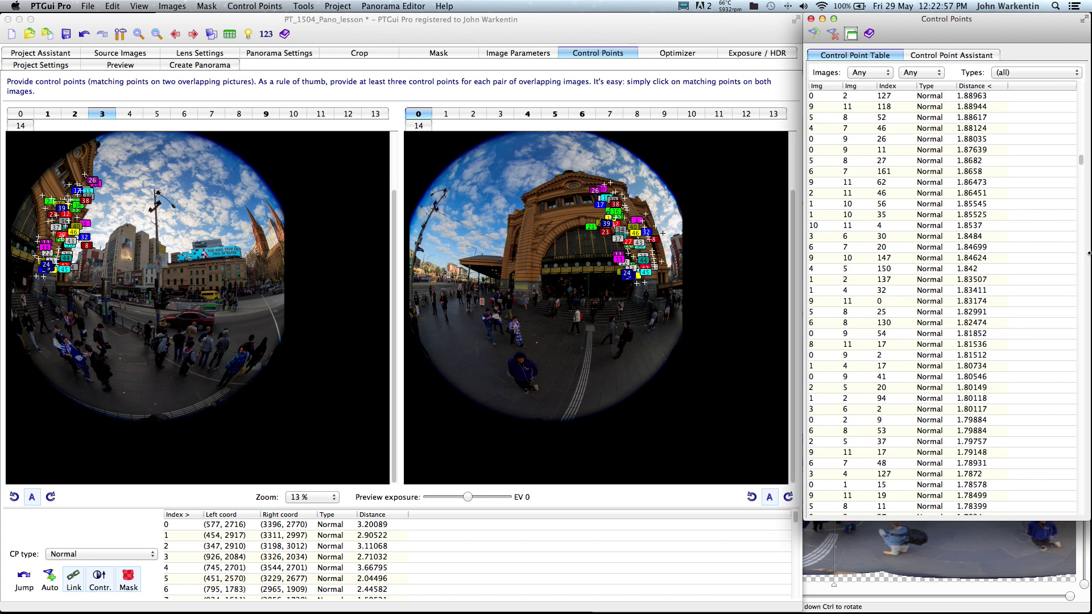
key("F5")
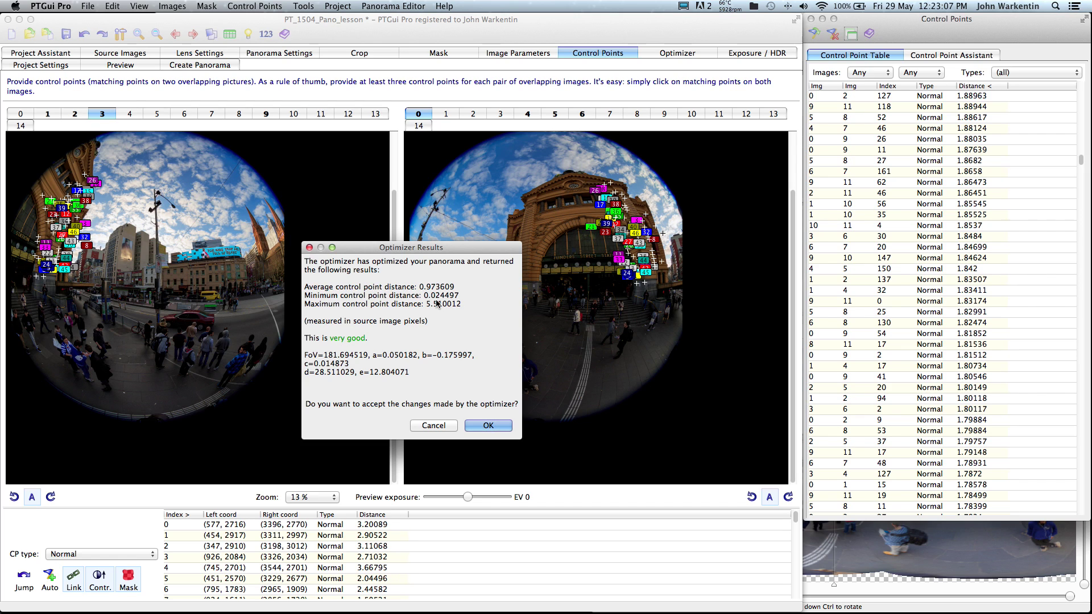
left_click(487, 426)
Delete the worst control points automatically and accept the resulting re-optimization.
left_click(252, 7)
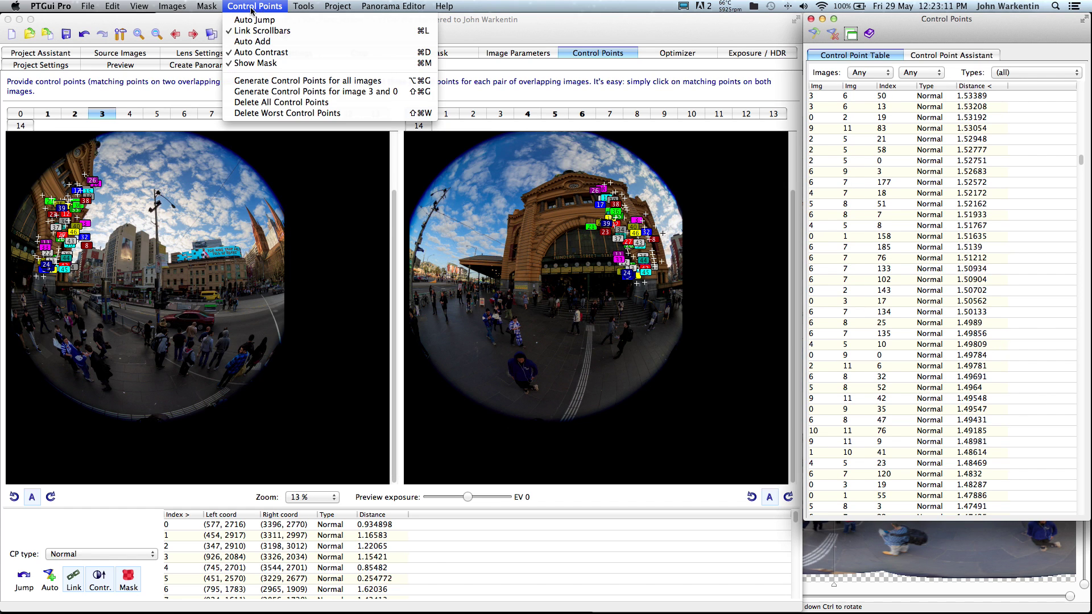
left_click(258, 114)
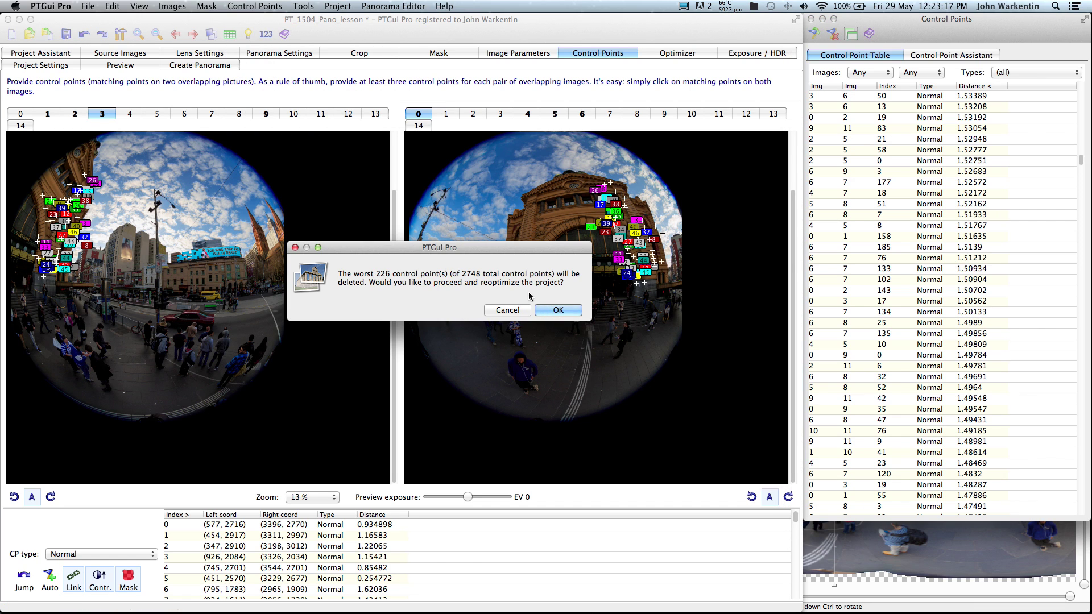
left_click(558, 311)
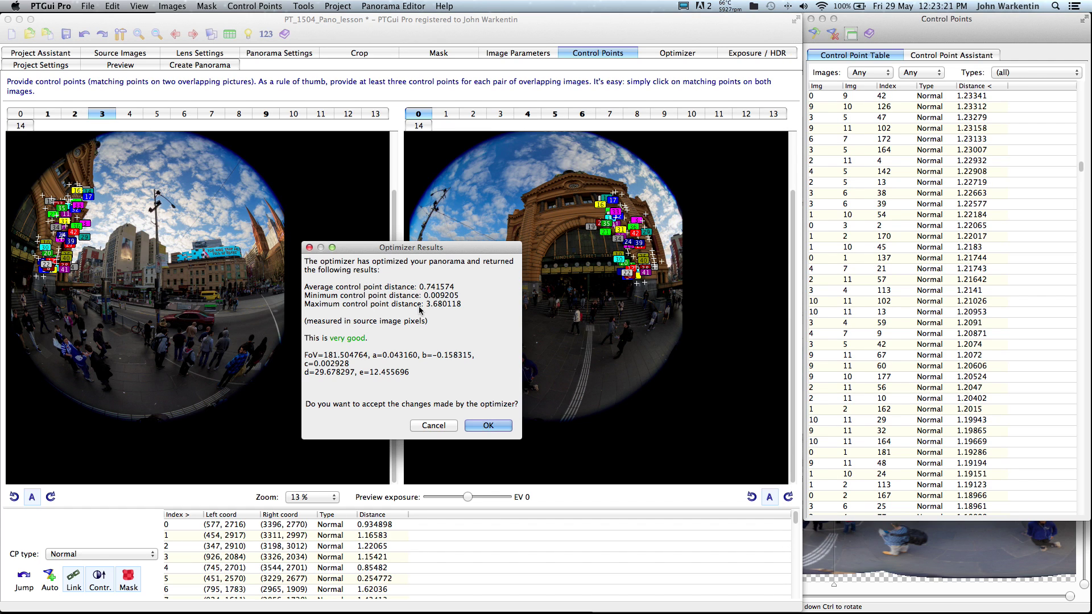
left_click(488, 426)
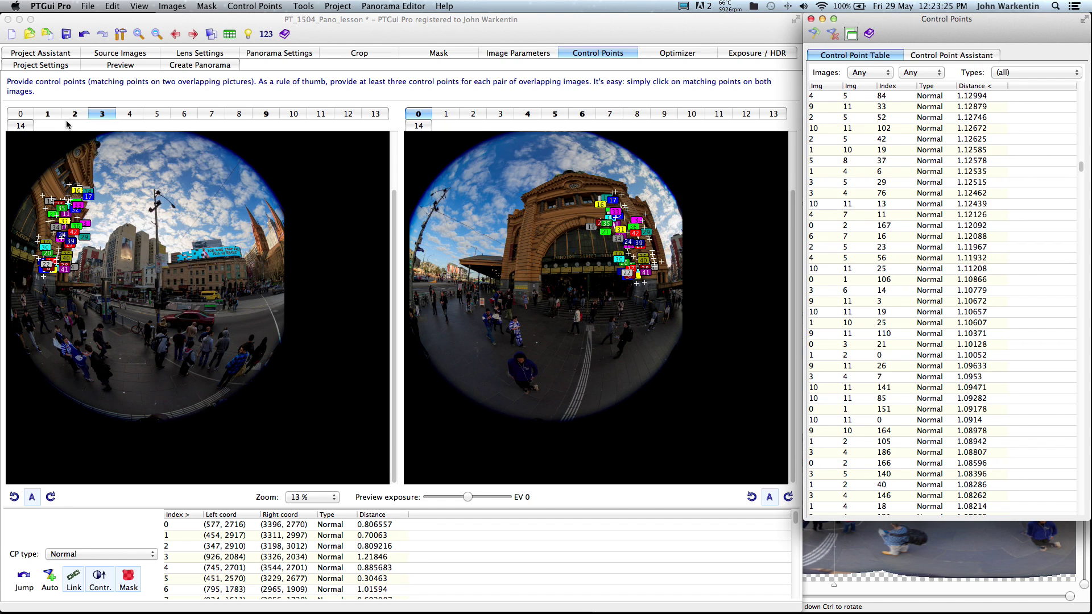
Go through the overlapping image pairs from image 0 onward, checking where their control points lie.
left_click(22, 115)
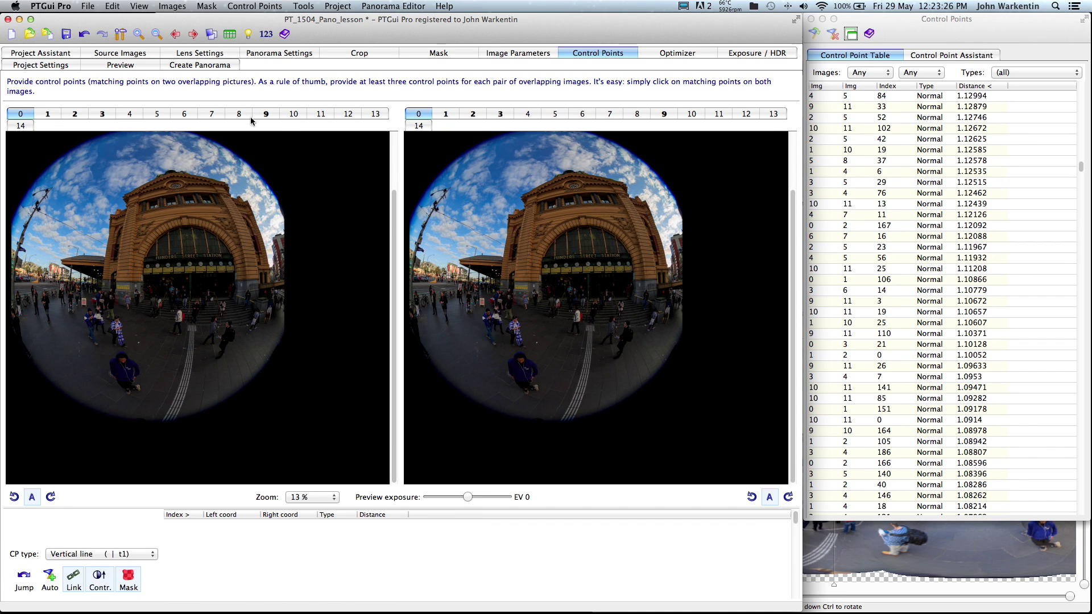
left_click(501, 114)
key("F3")
key("F3")
key("F3")
key("F3")
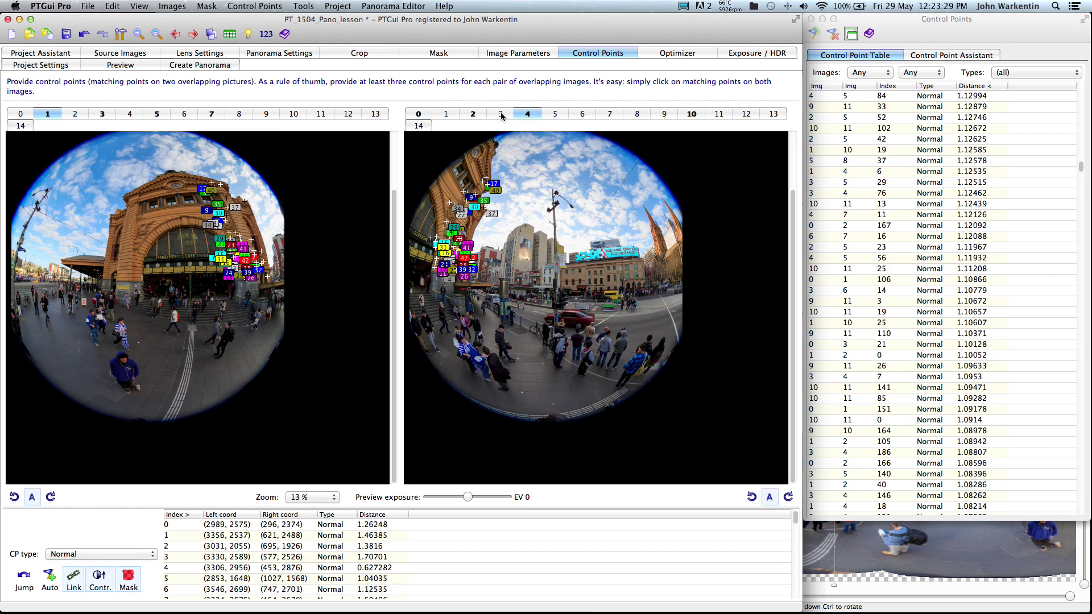
key("F3")
key("F3")
key("F3")
key("F3")
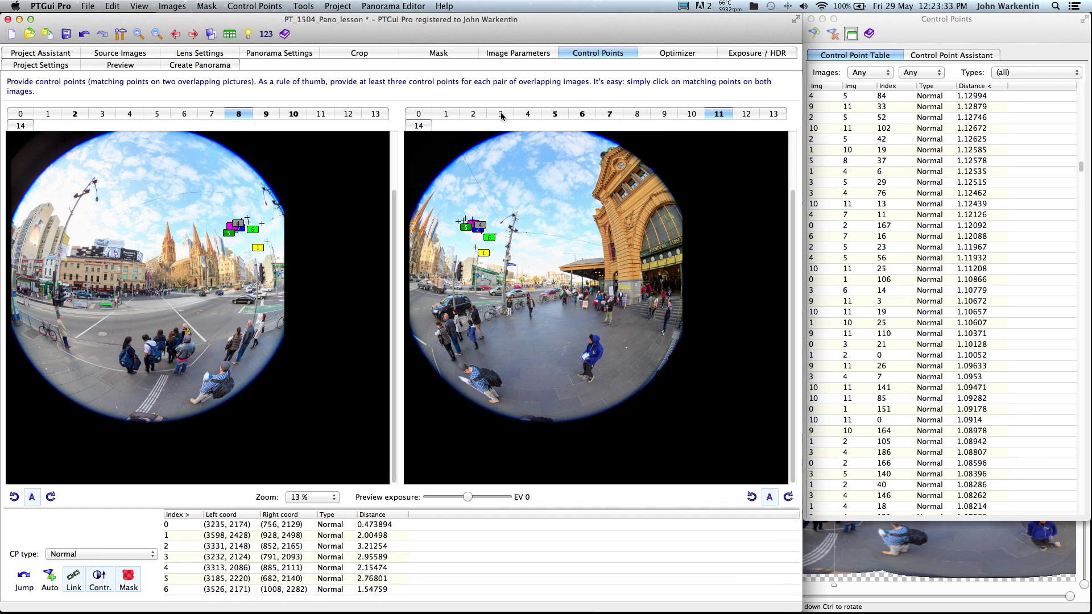
key("F3")
key("F3")
Delete all control points shared by images 8 and 11 and those shared by images 7 and 10.
left_click_drag(204, 202, 202, 202)
left_click_drag(186, 194, 296, 285)
key("Delete")
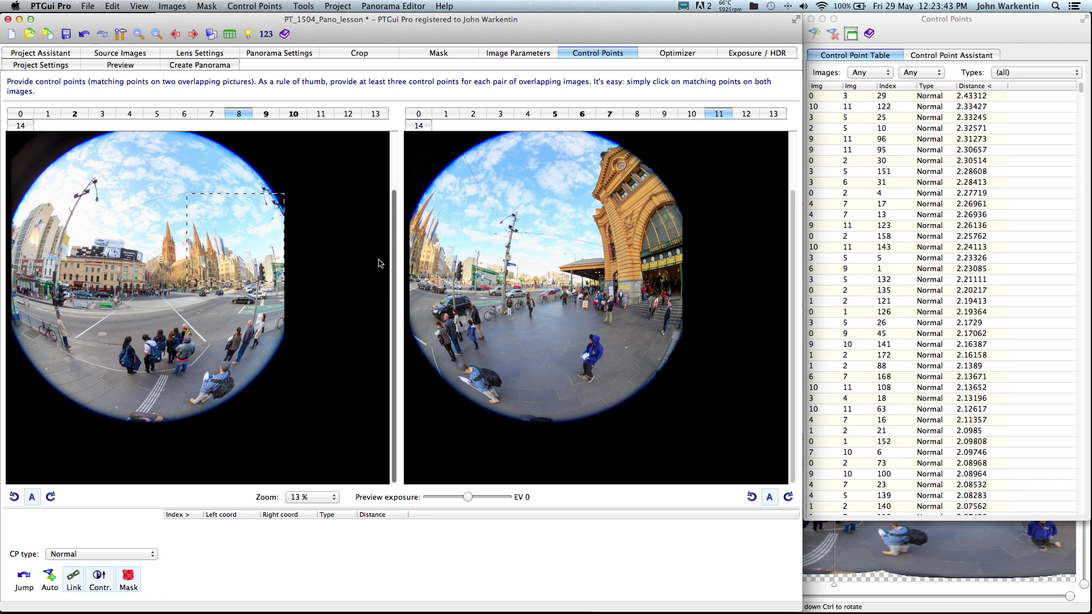
key("Left")
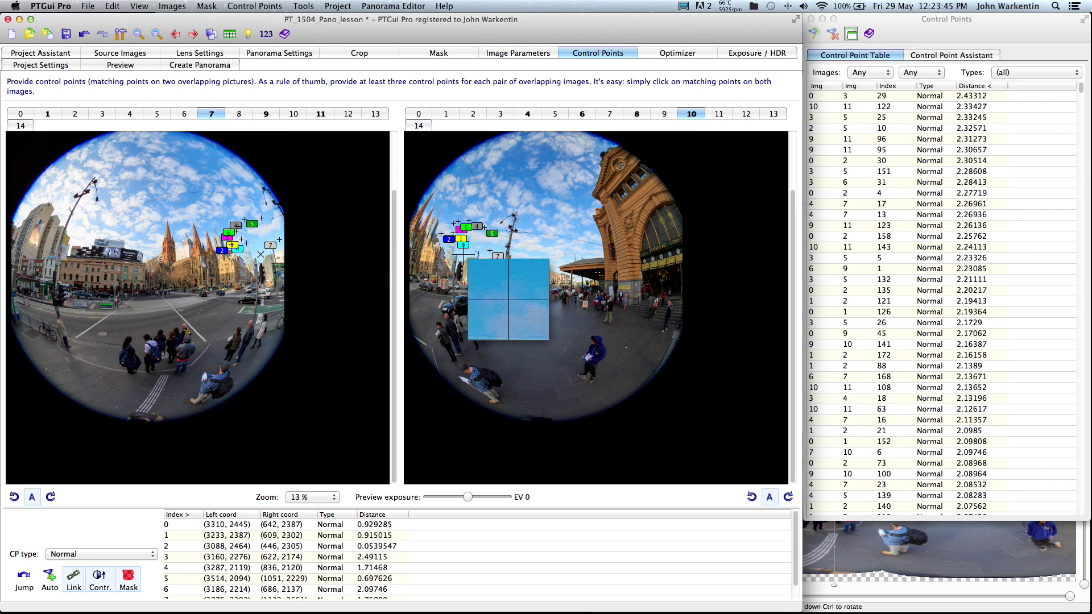
left_click_drag(178, 195, 286, 258)
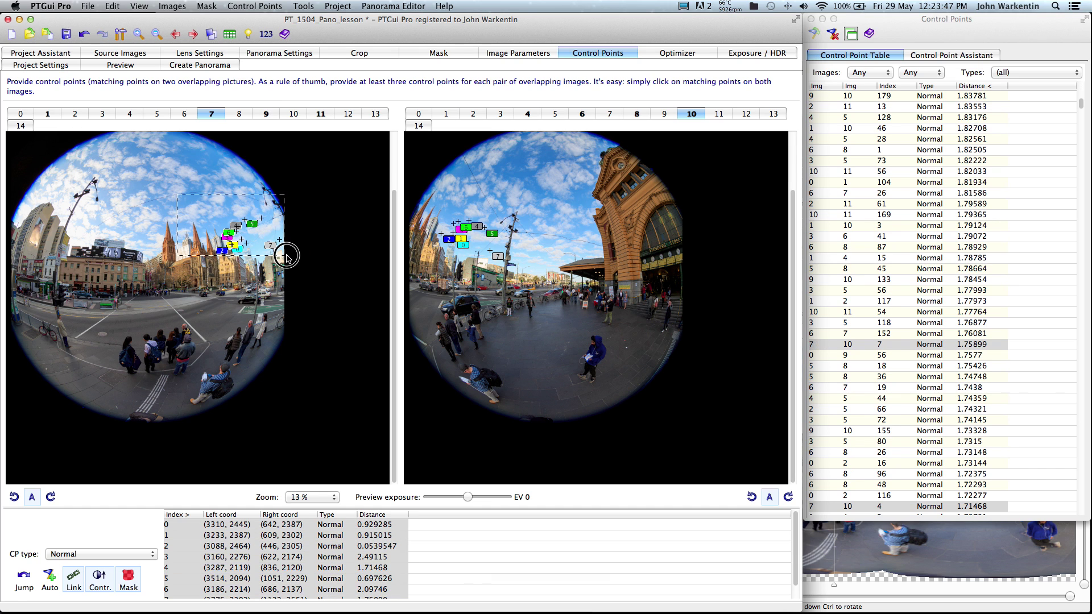
key("Delete")
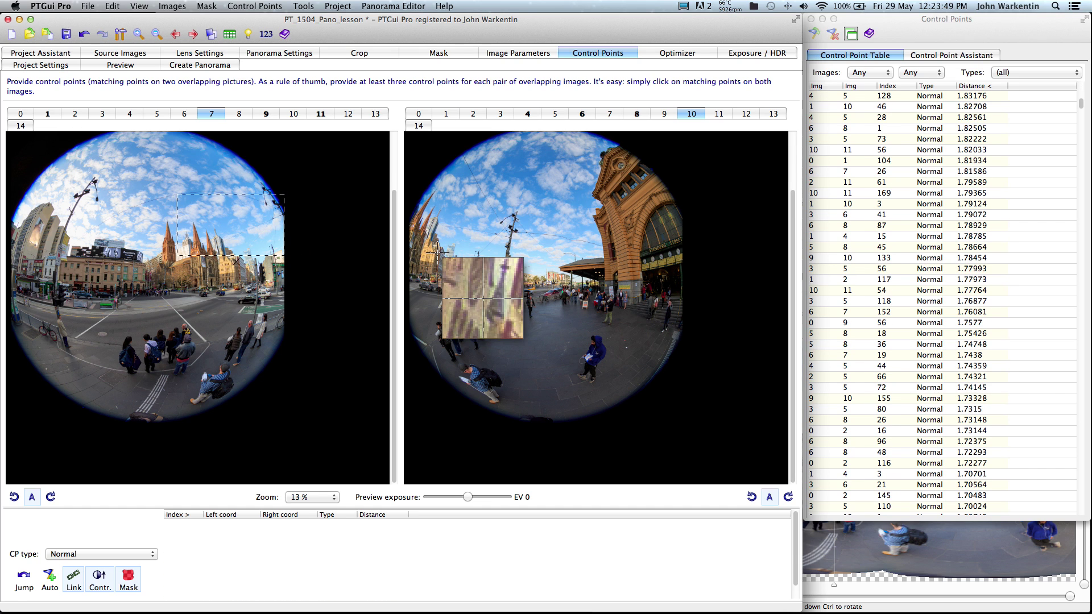
Generate new control points for images 7 and 10 within the distant buildings beside the cathedral in image 7.
key("super+equal")
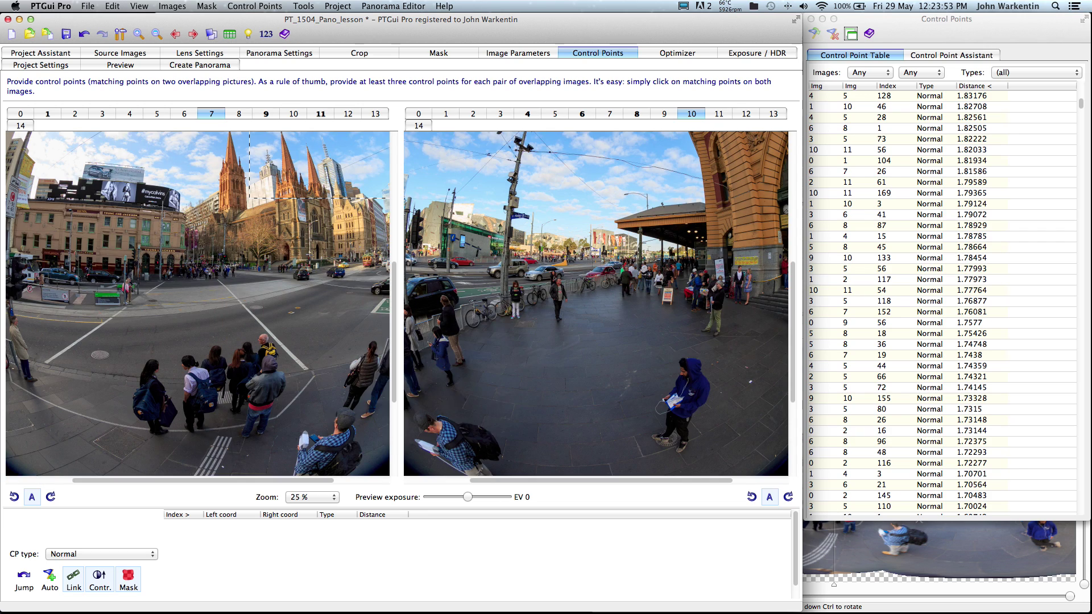
left_click_drag(296, 207, 386, 272)
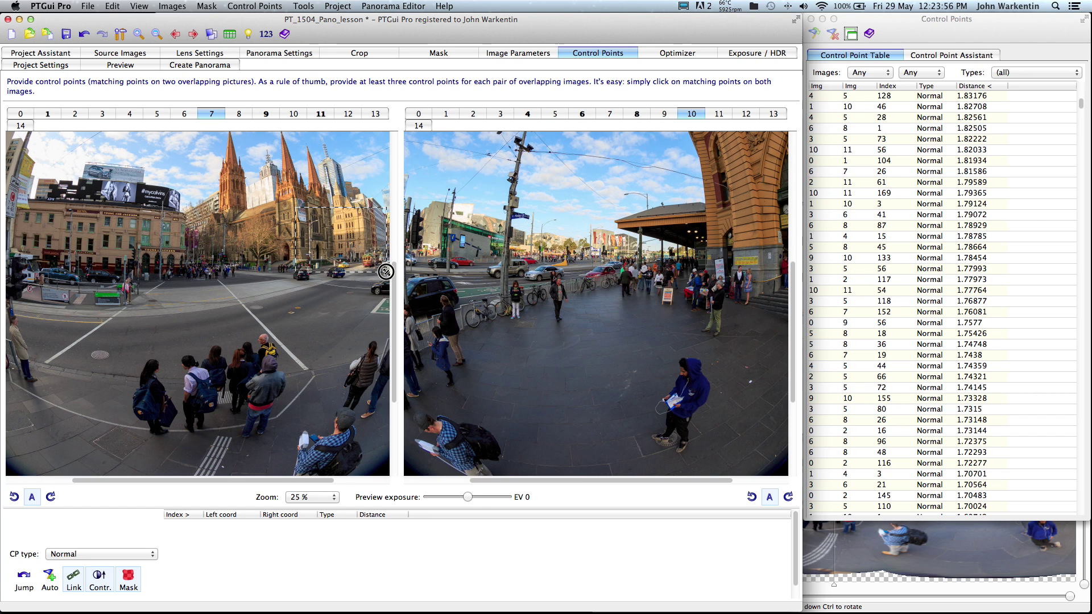
right_click(350, 236)
left_click(352, 236)
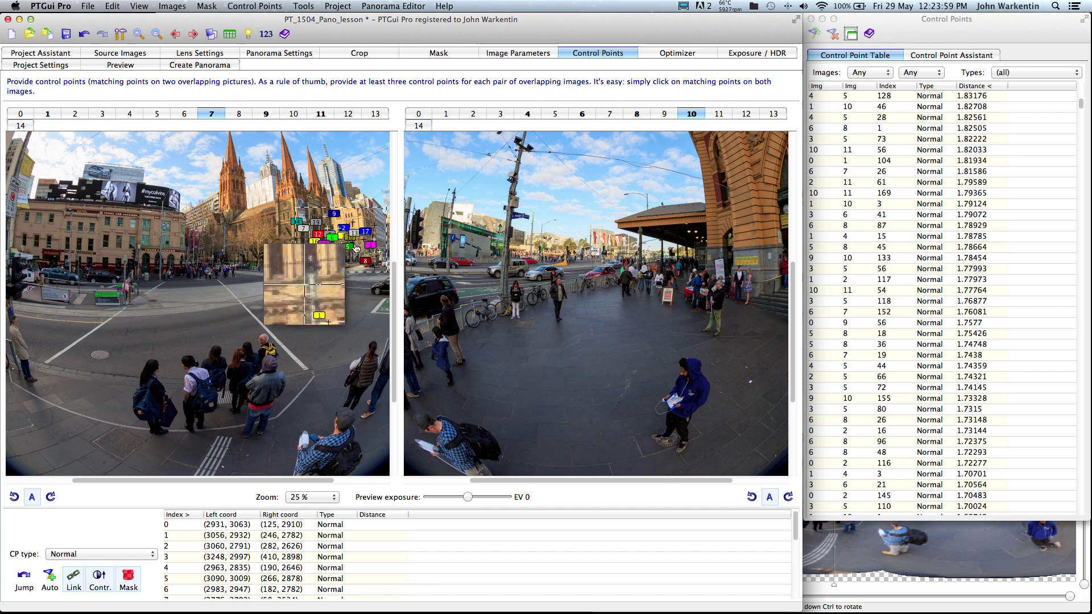
key("super+Right")
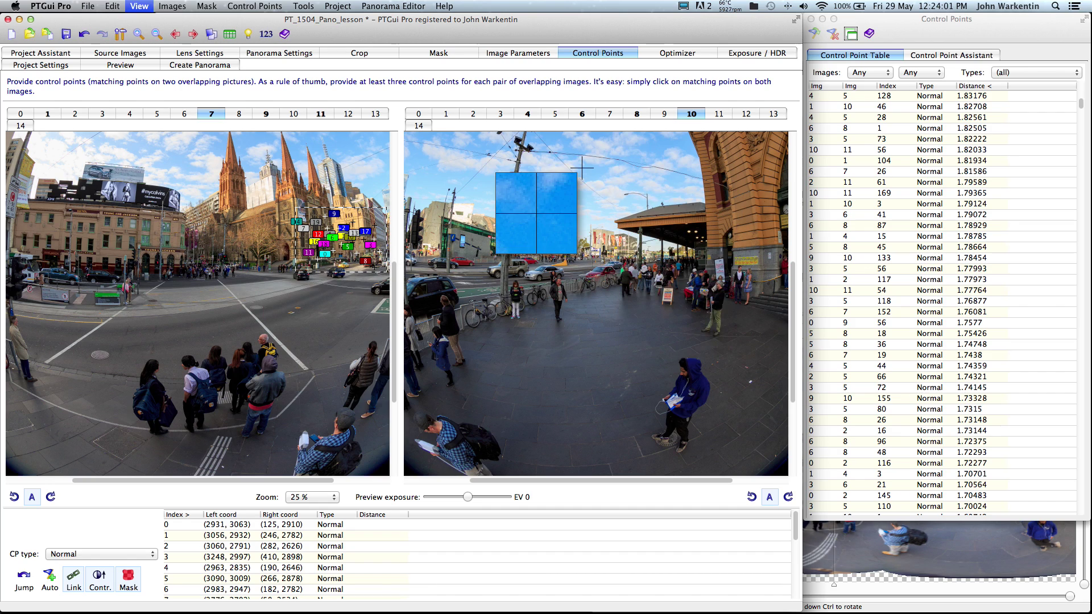
Go through the remaining overlapping image pairs, and again from images 0 and 1 at whole-image view, checking where their control points lie.
key("super+Right")
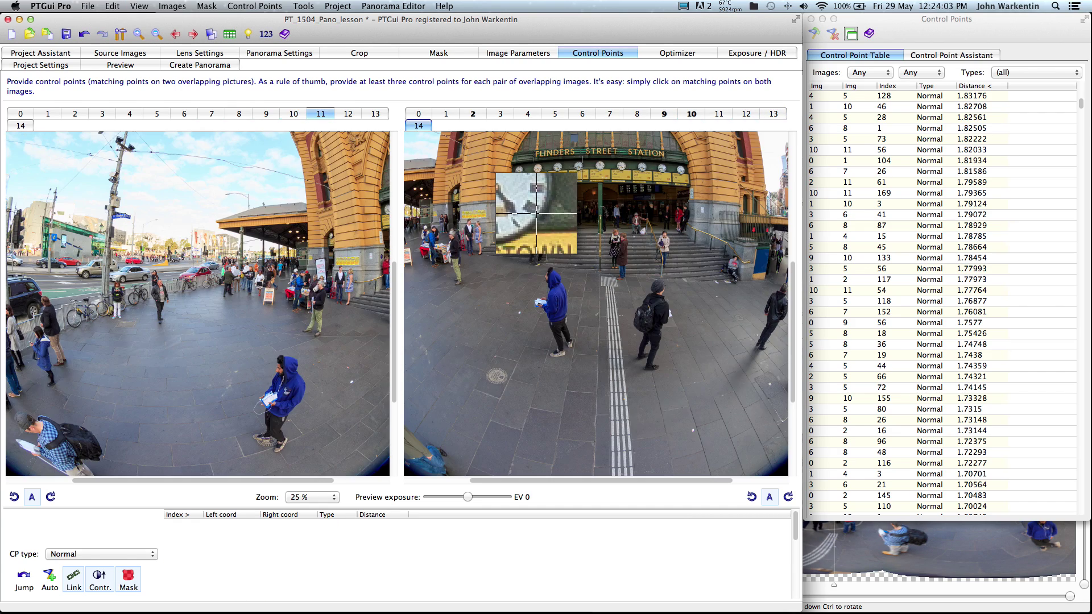
key("super+Right")
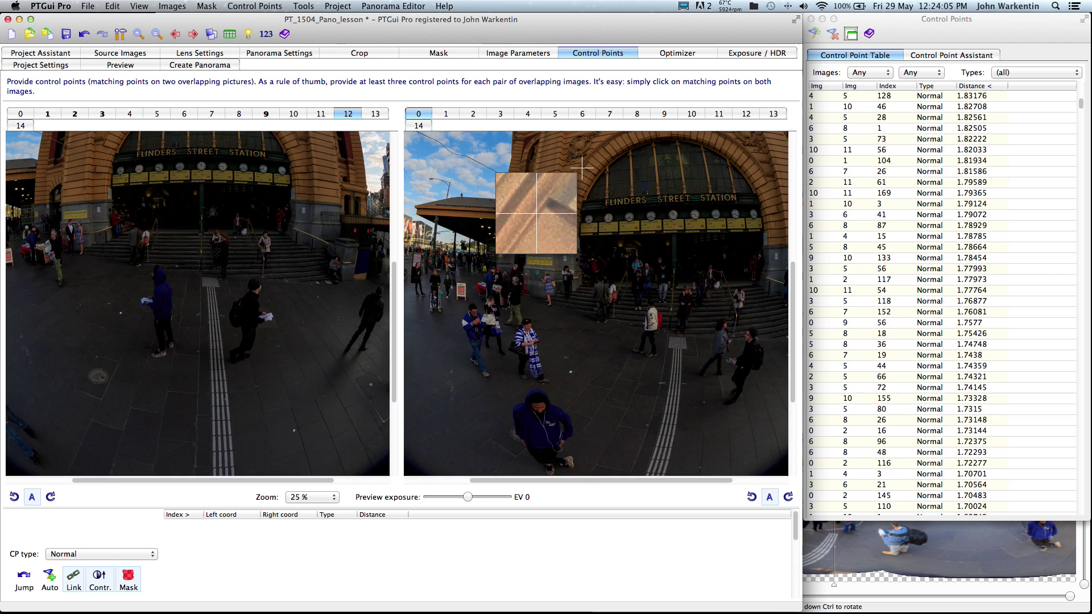
scroll(675, 477, "down", 3)
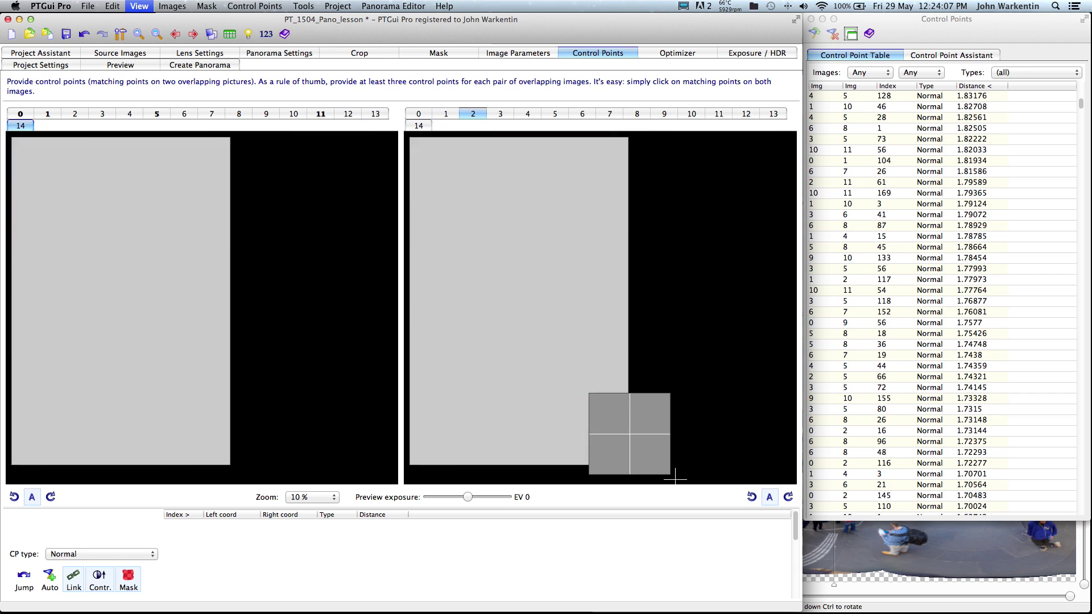
left_click(27, 115)
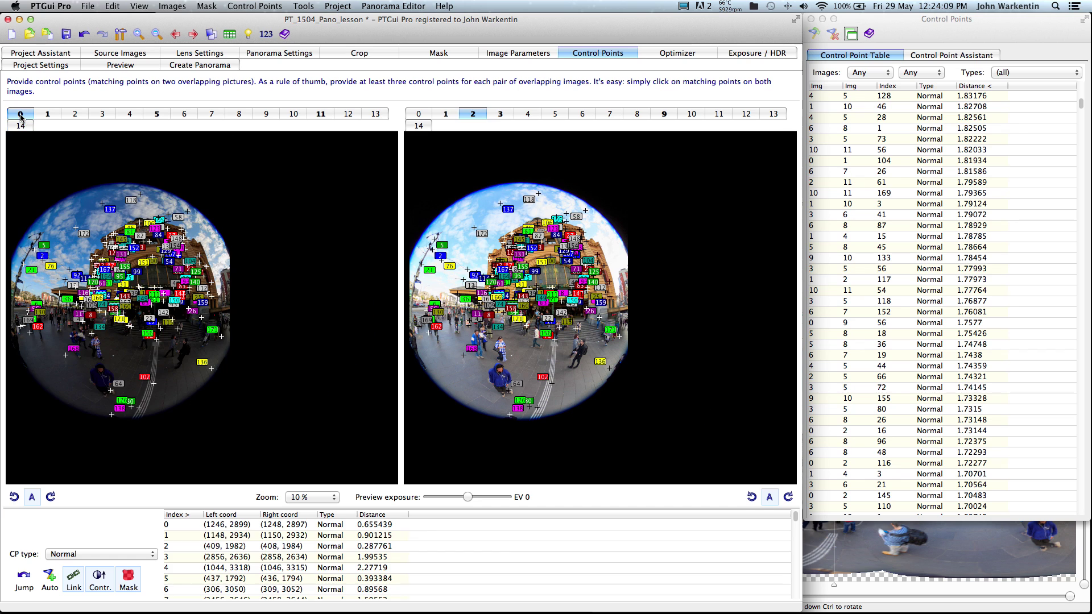
left_click(444, 114)
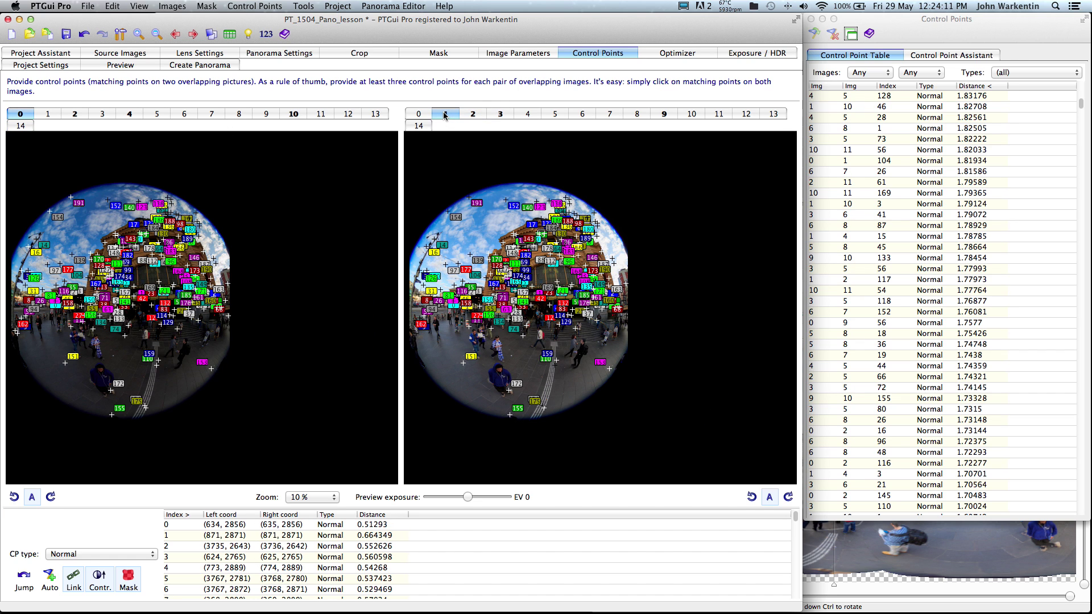
left_click_drag(468, 227, 519, 238)
key("super+Right")
key("super+Right")
key("super+Right")
key("super+Right")
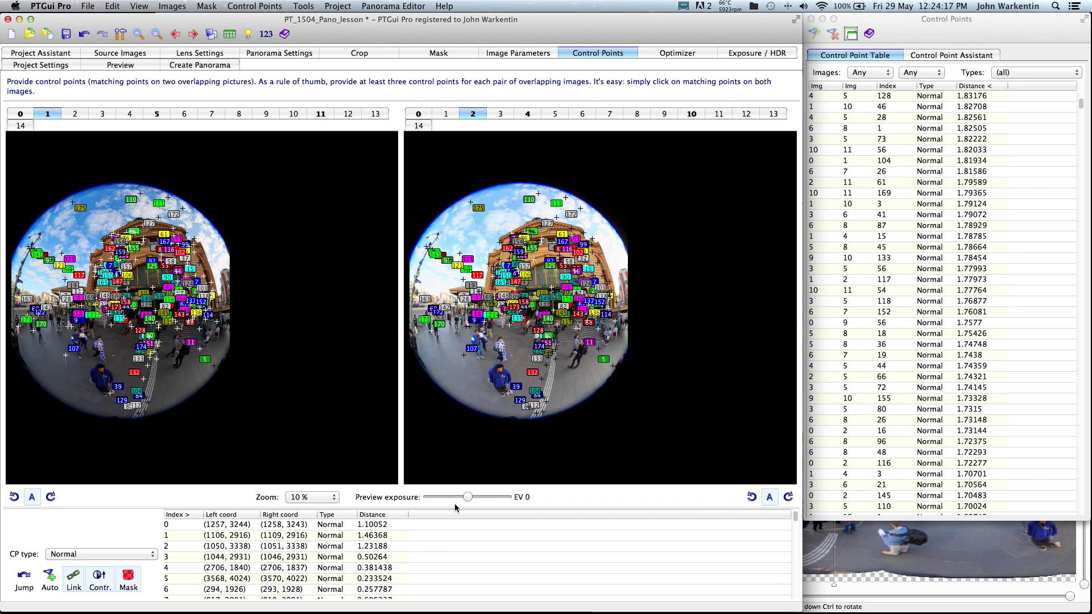
key("super+Right")
key("super+Right")
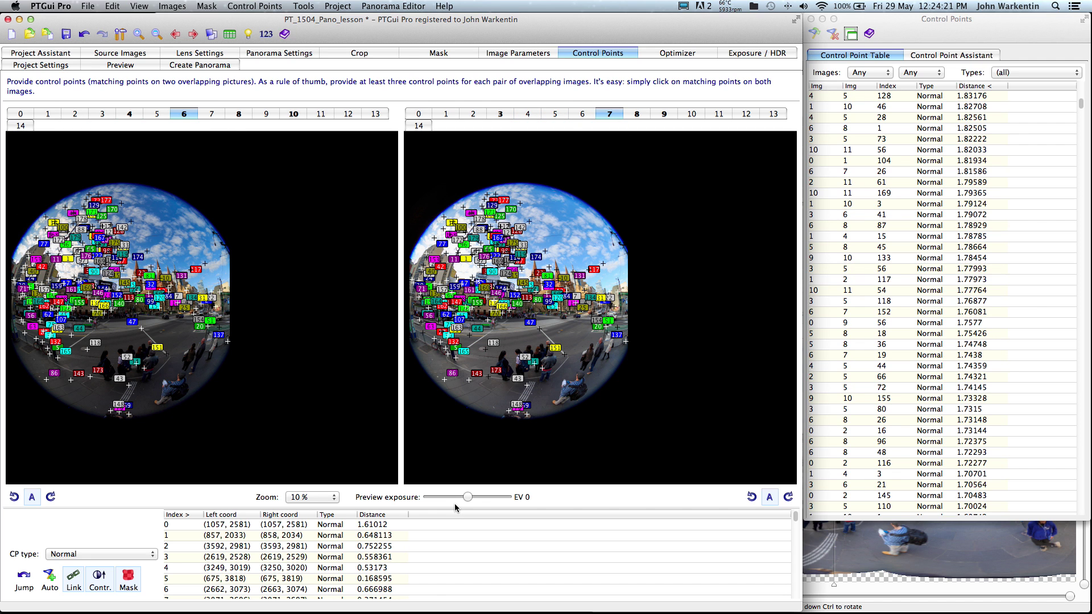
key("super+Right")
key("super+Right")
key("super+Right")
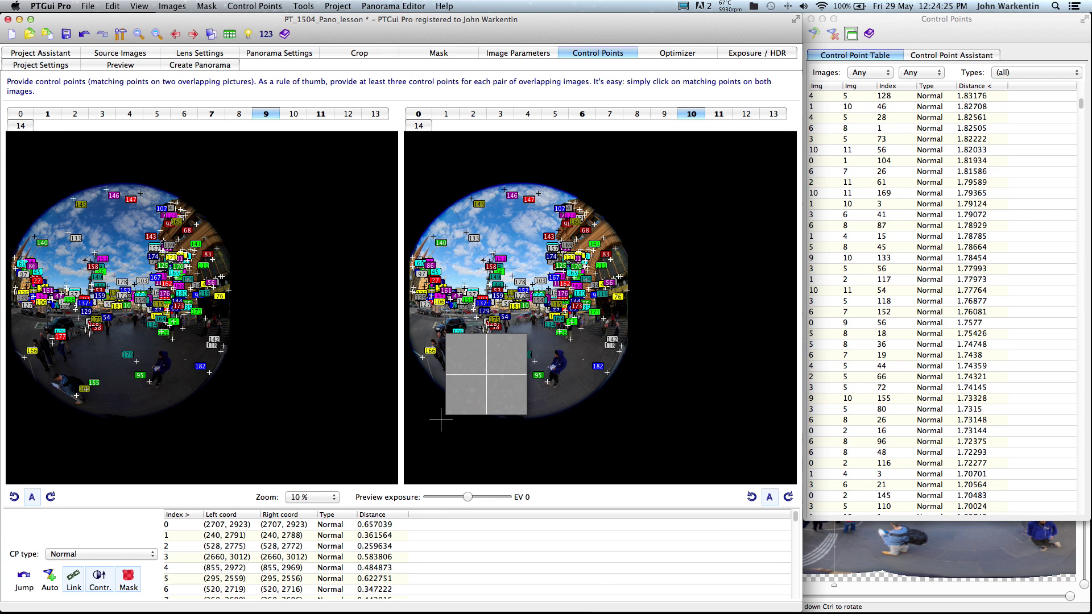
Re-optimize the alignment, delete the worst control points automatically, and save the project.
key("F5")
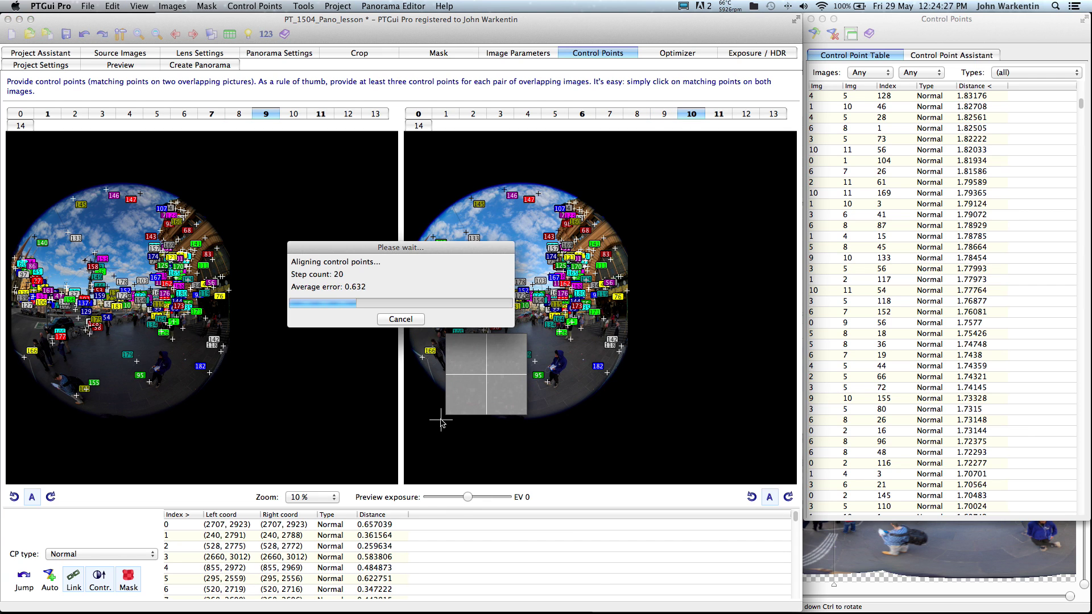
left_click(492, 426)
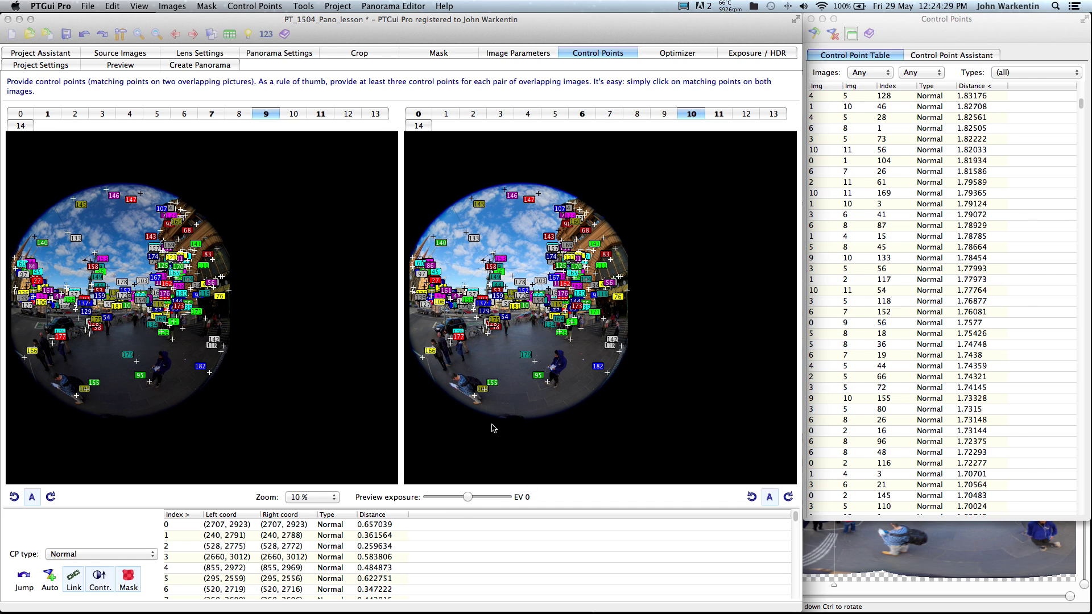
left_click(263, 8)
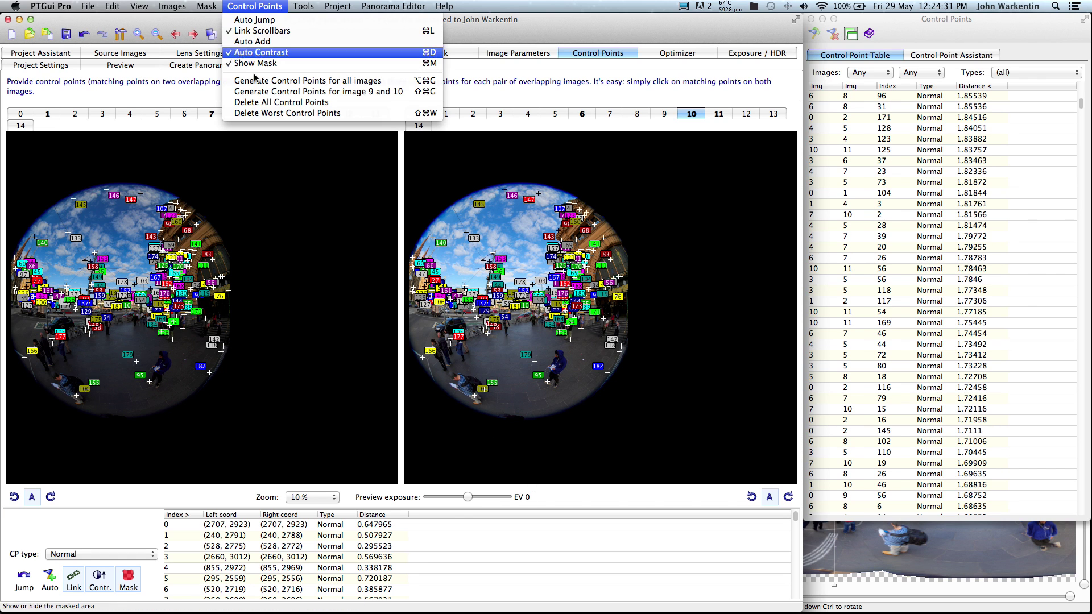
left_click(257, 105)
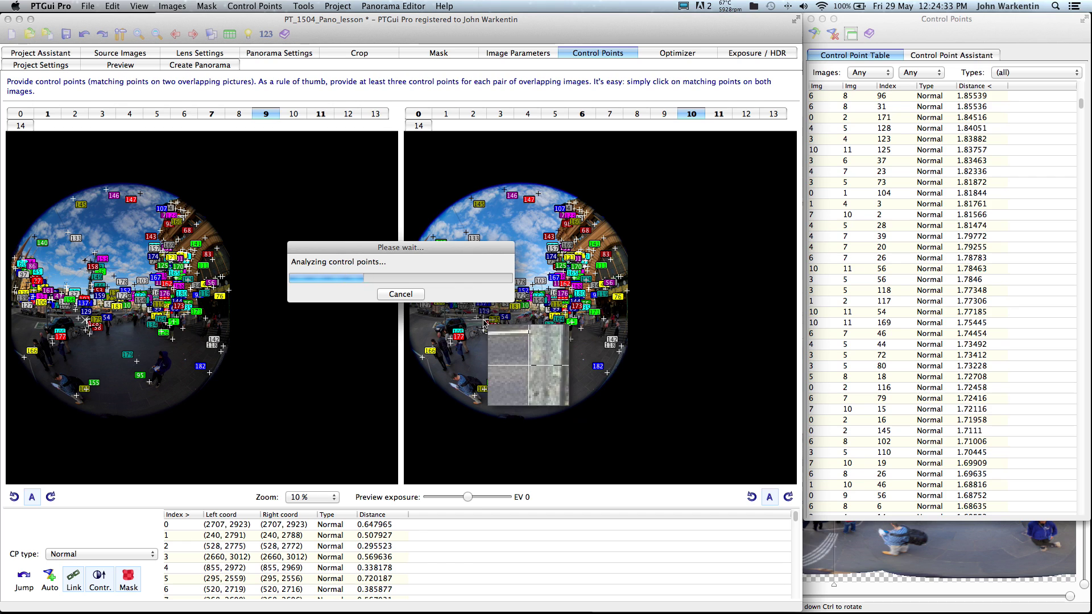
left_click(586, 311)
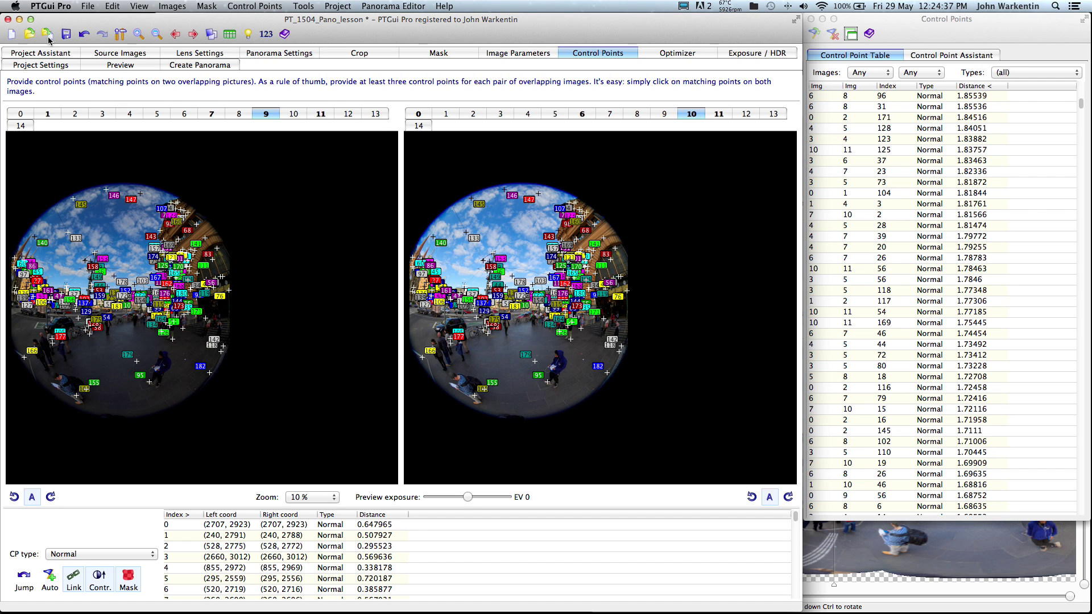
left_click(66, 34)
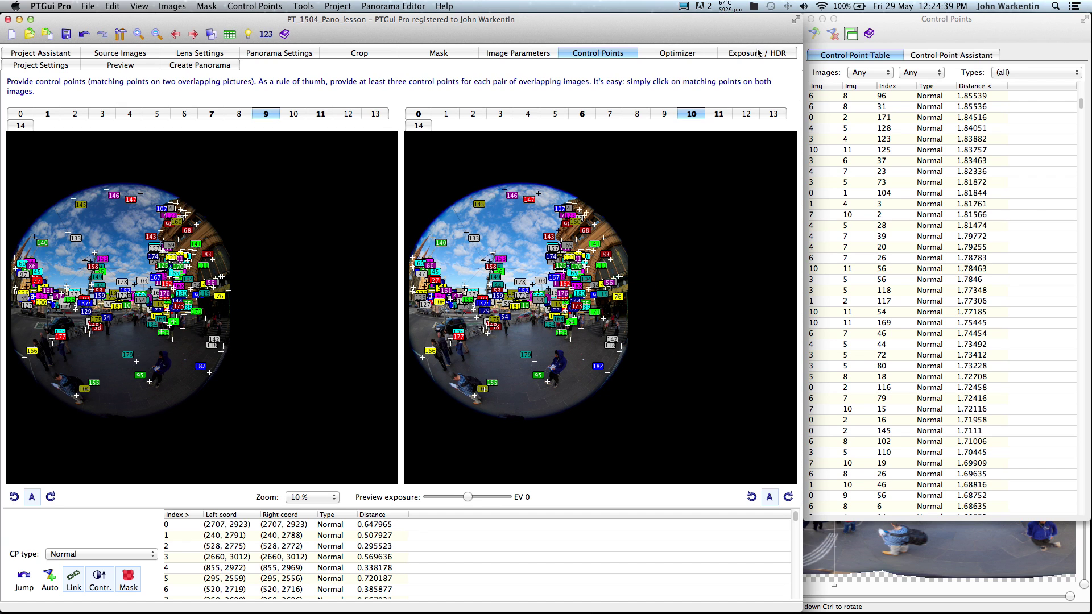
Set the output panorama width to 8100 pixels with linked height and save the project.
left_click(185, 66)
left_click(113, 114)
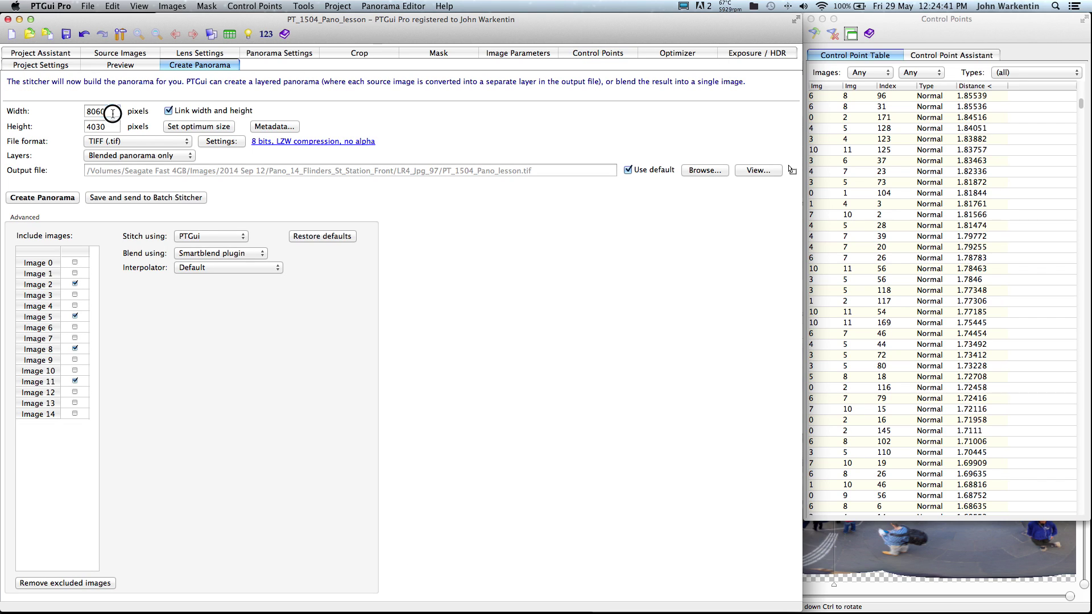
double_click(113, 114)
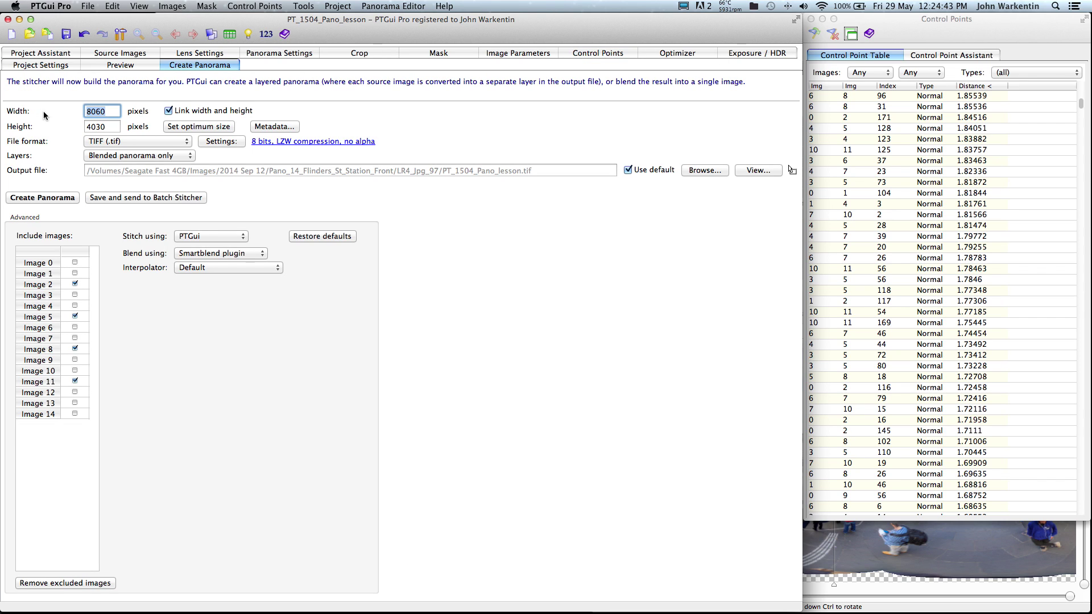
type("8")
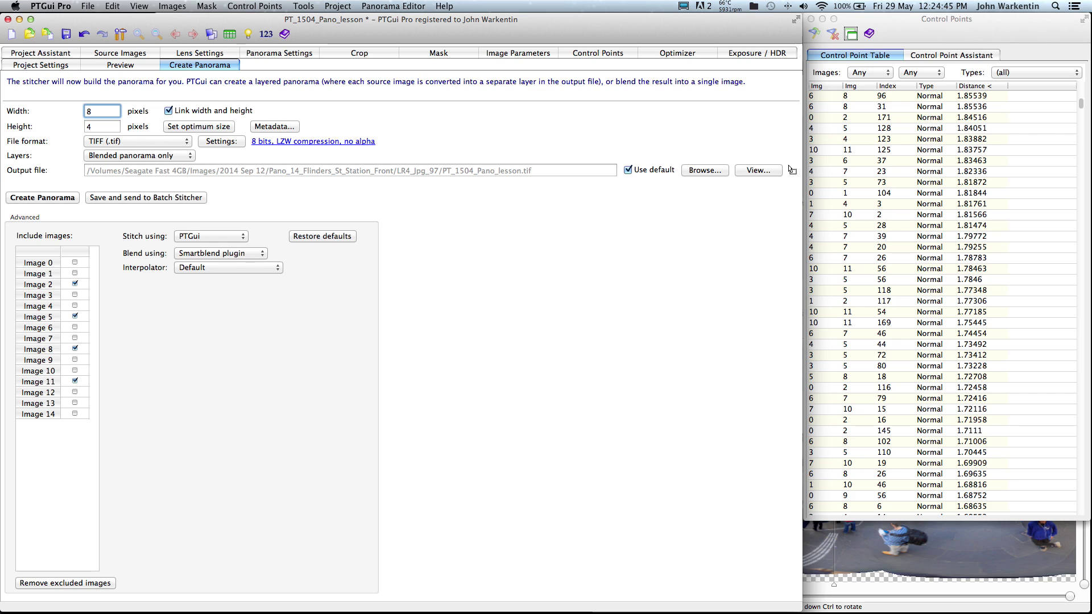
type("100")
left_click(67, 35)
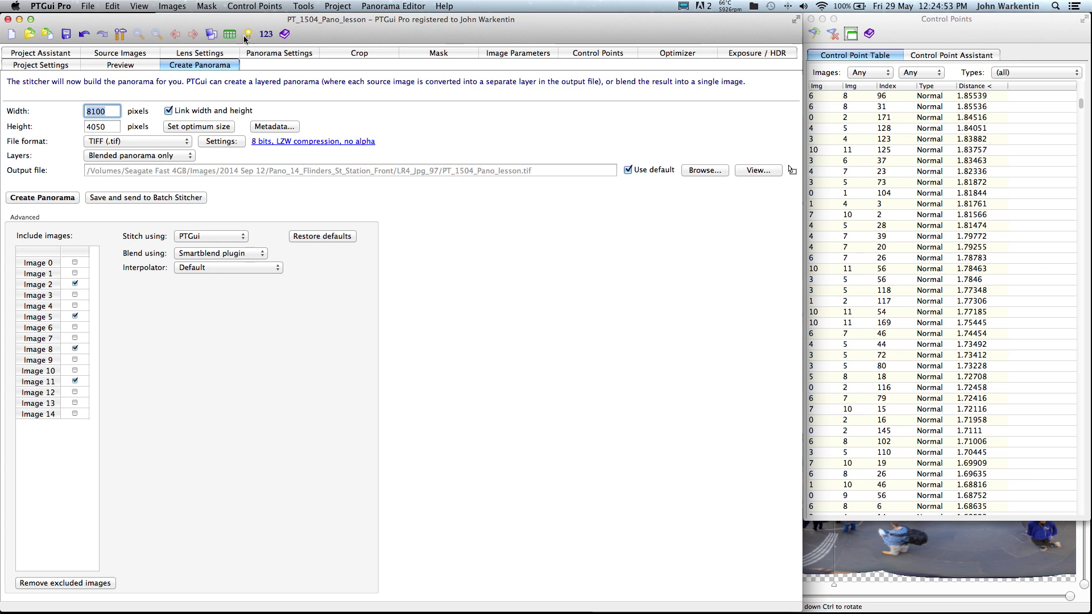
Straighten the panorama in the Panorama Editor.
left_click(211, 35)
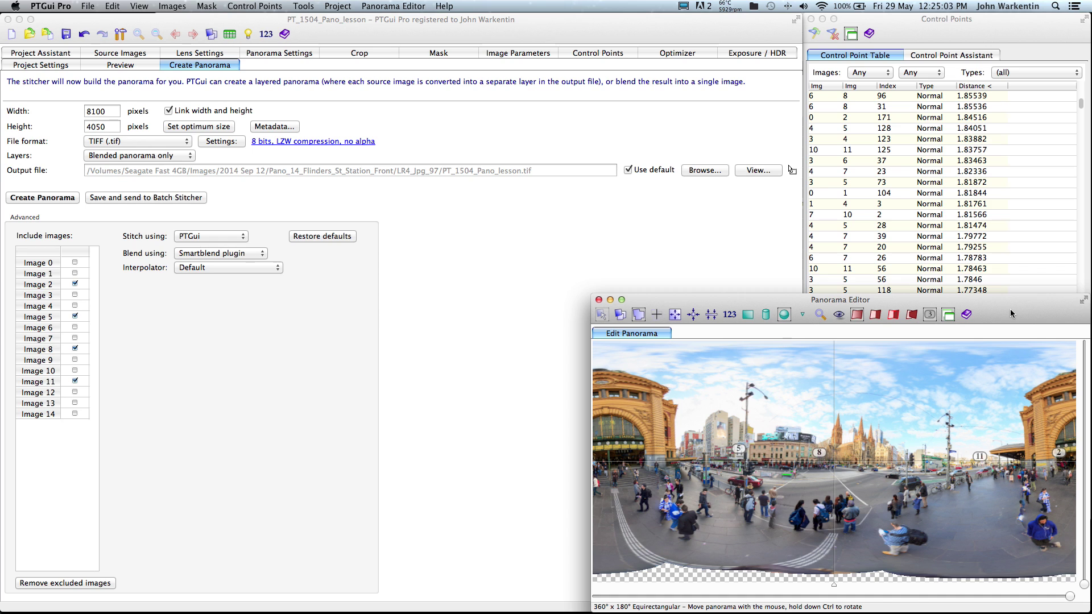
left_click(711, 315)
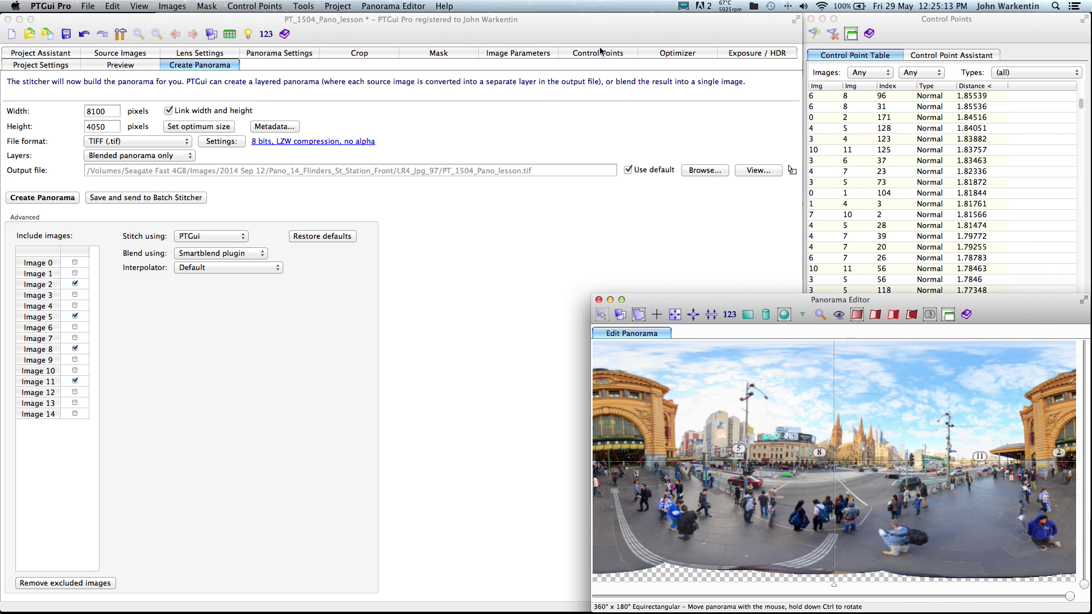
With image 2 loaded on both sides, add a vertical line control point along a column of the arched window above the station sign.
left_click(598, 54)
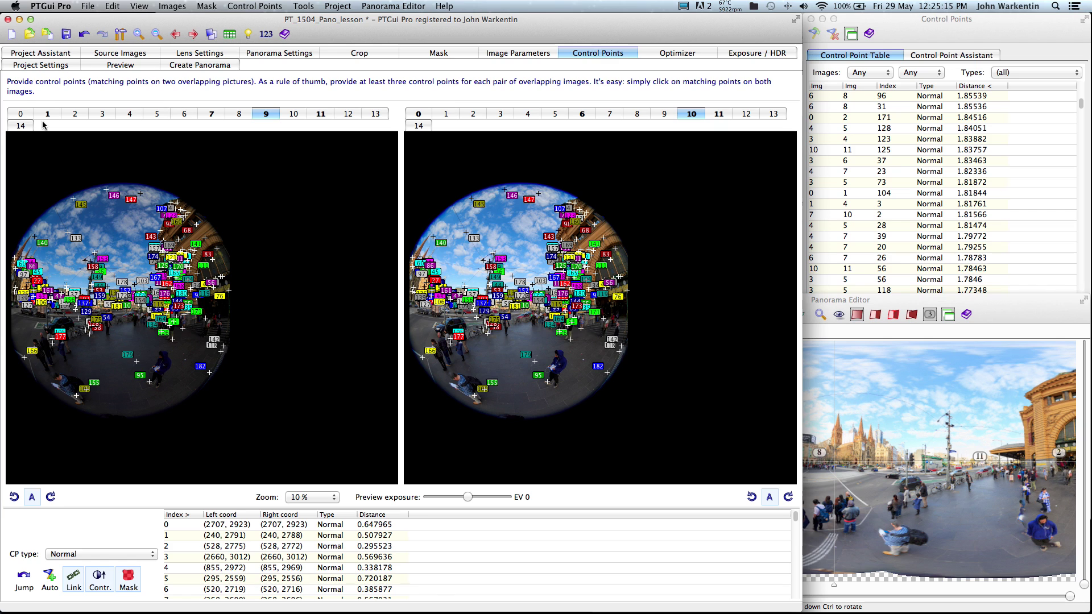
left_click(75, 114)
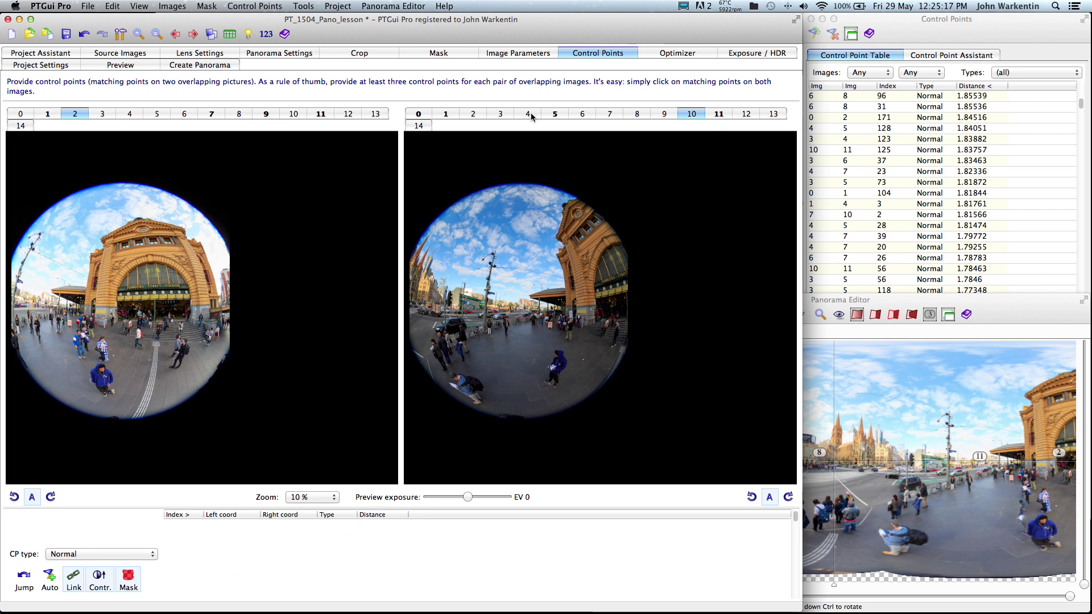
left_click(473, 115)
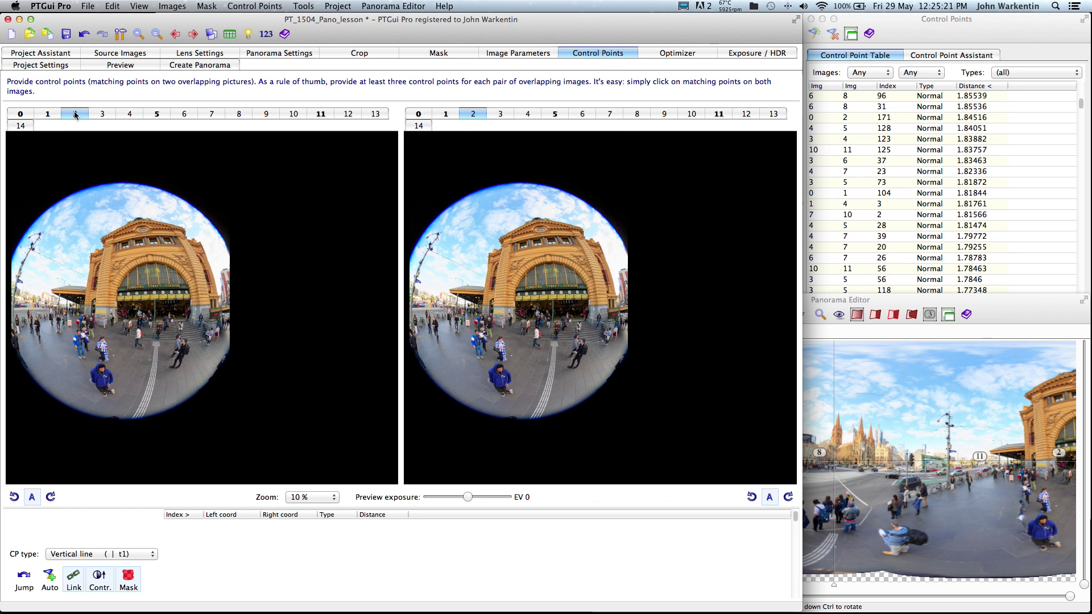
left_click(74, 114)
left_click(477, 116)
left_click(31, 20)
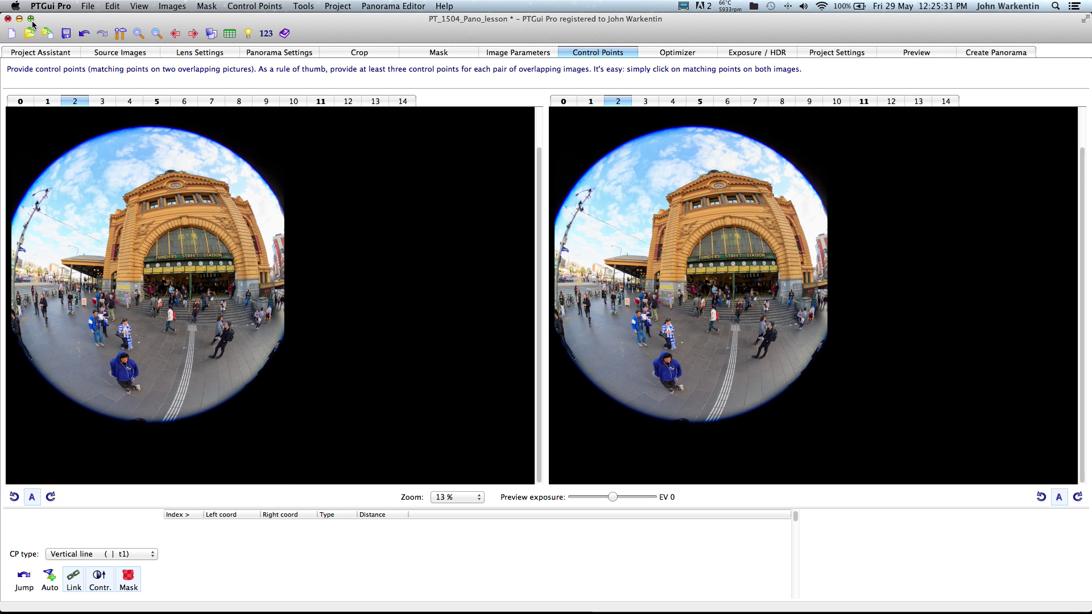
key("super+plus")
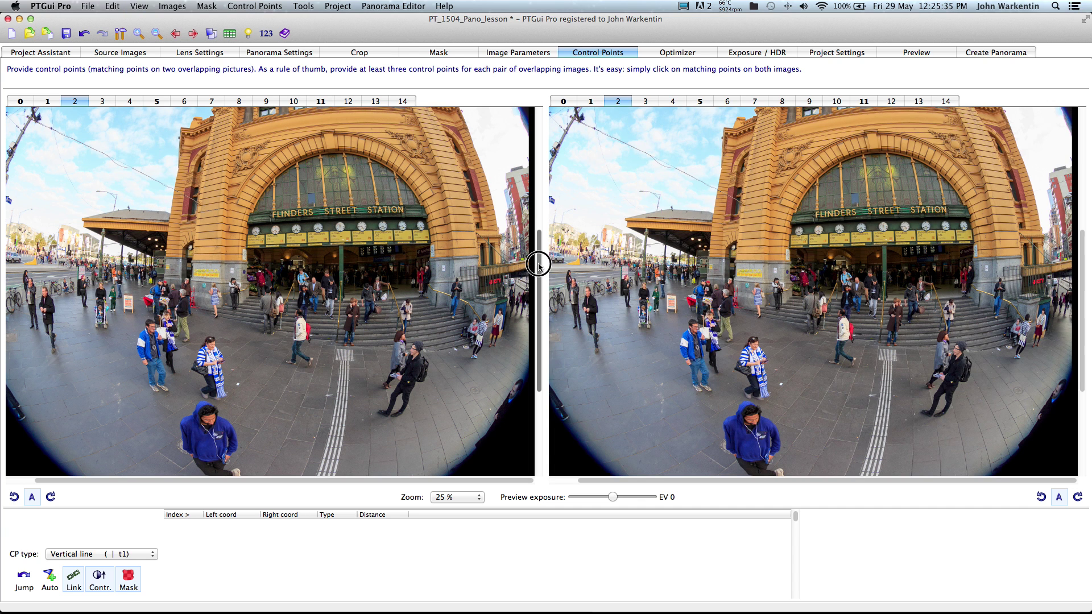
left_click_drag(539, 265, 542, 244)
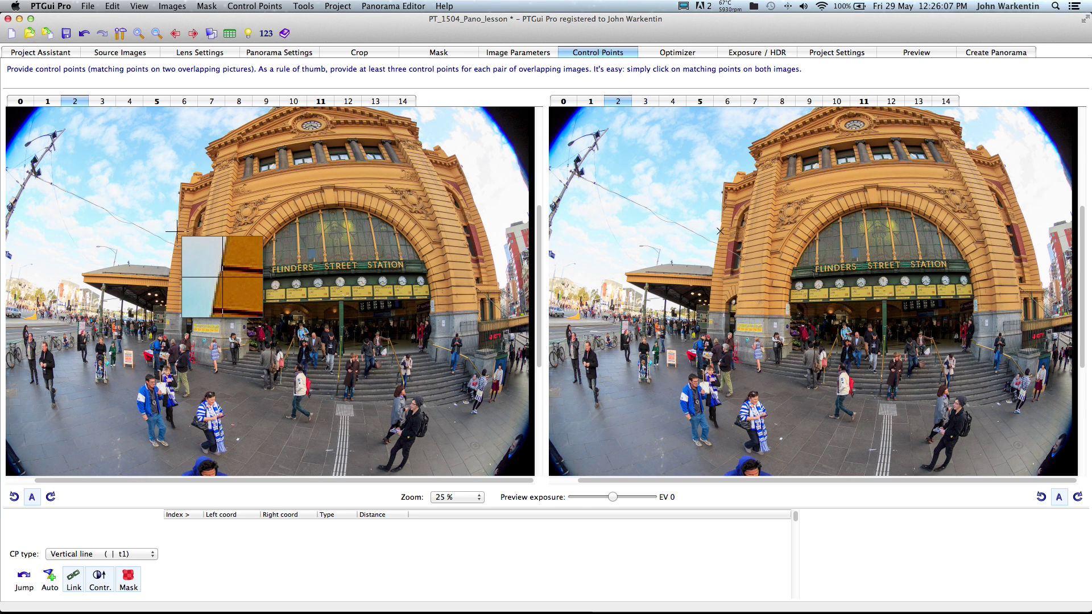
left_click(339, 233)
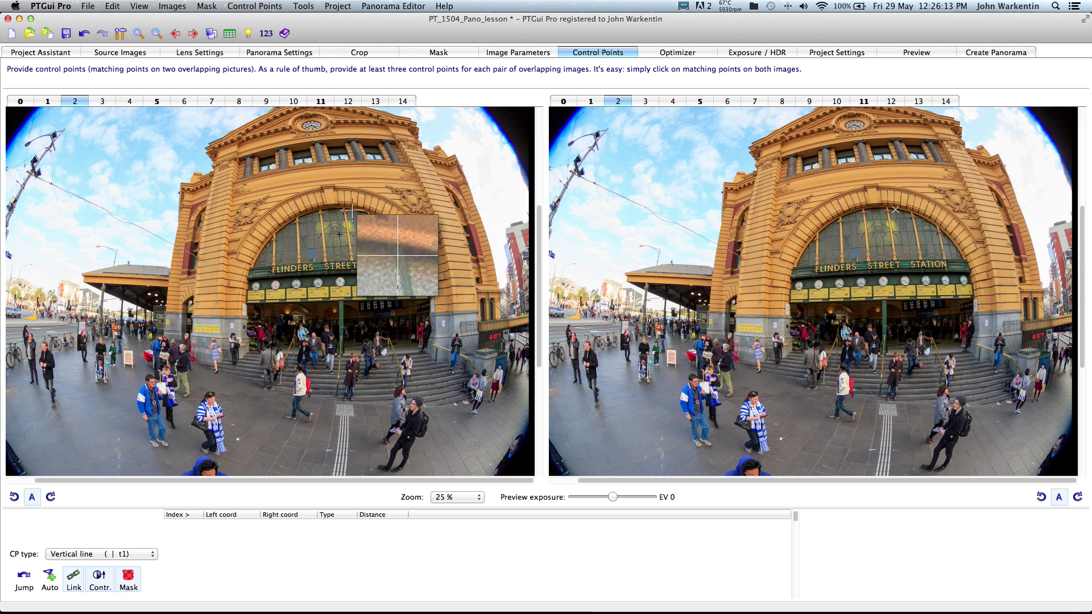
scroll(352, 210, "up", 1)
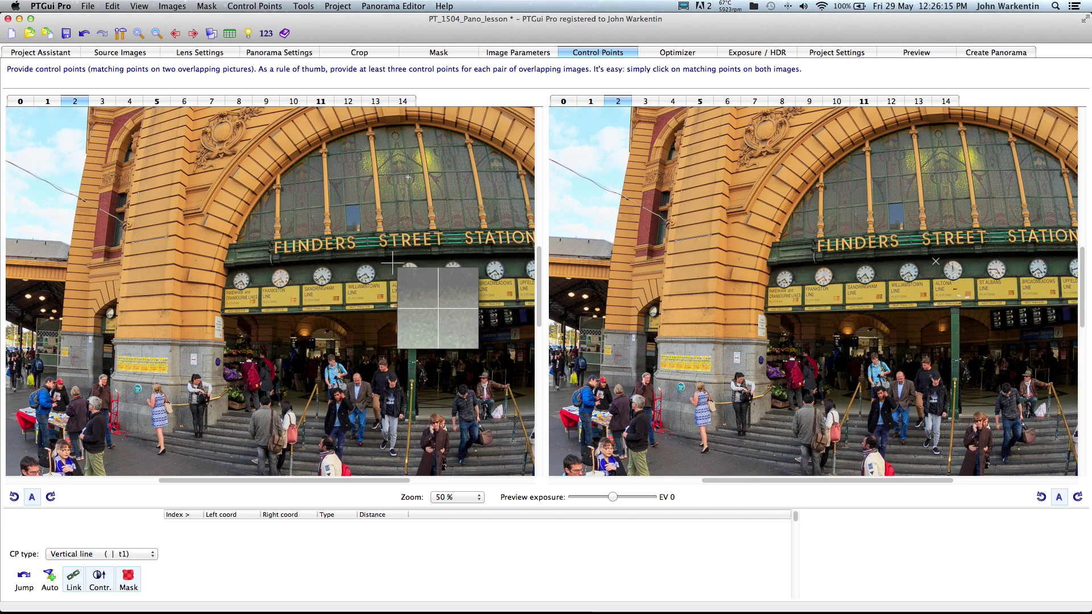
left_click(374, 144)
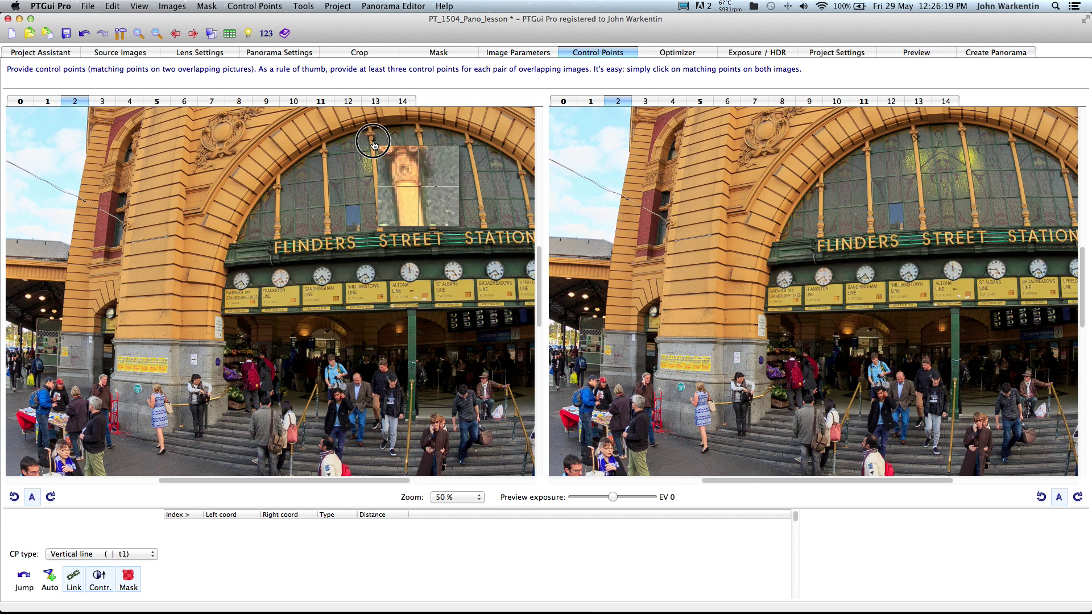
left_click(924, 205)
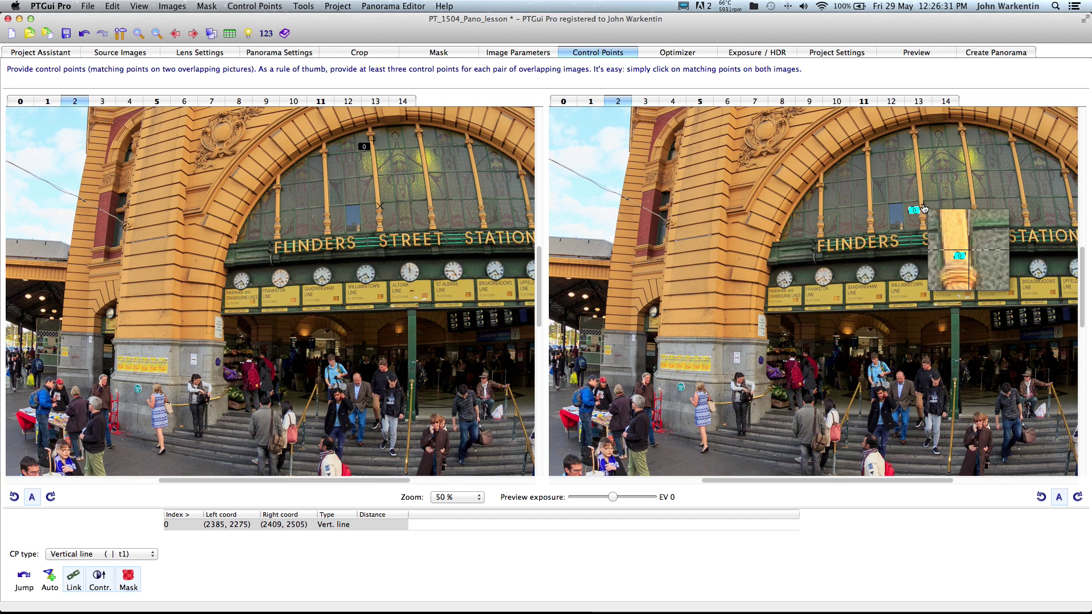
With image 5 on both sides, add a vertical line control point along the corner edge of the high-rise behind the Dangerfield shop.
key("4")
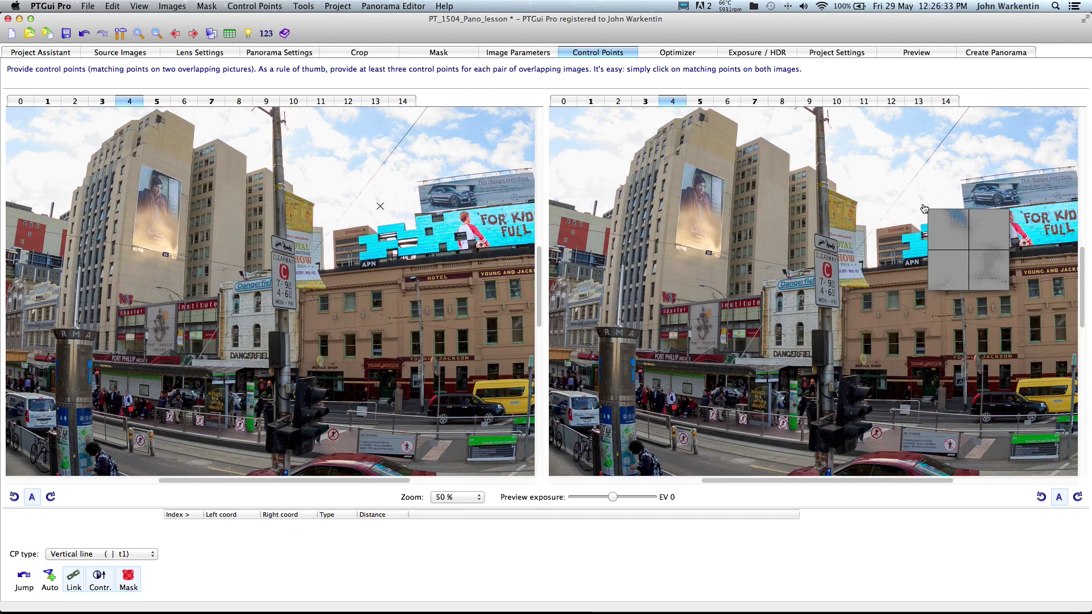
key("5")
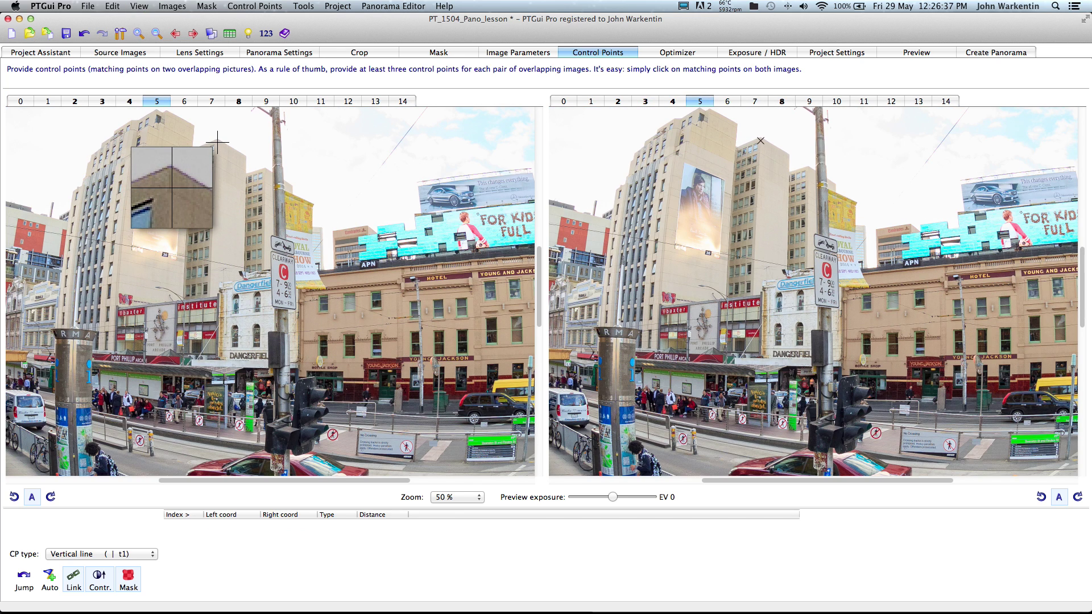
left_click(217, 143)
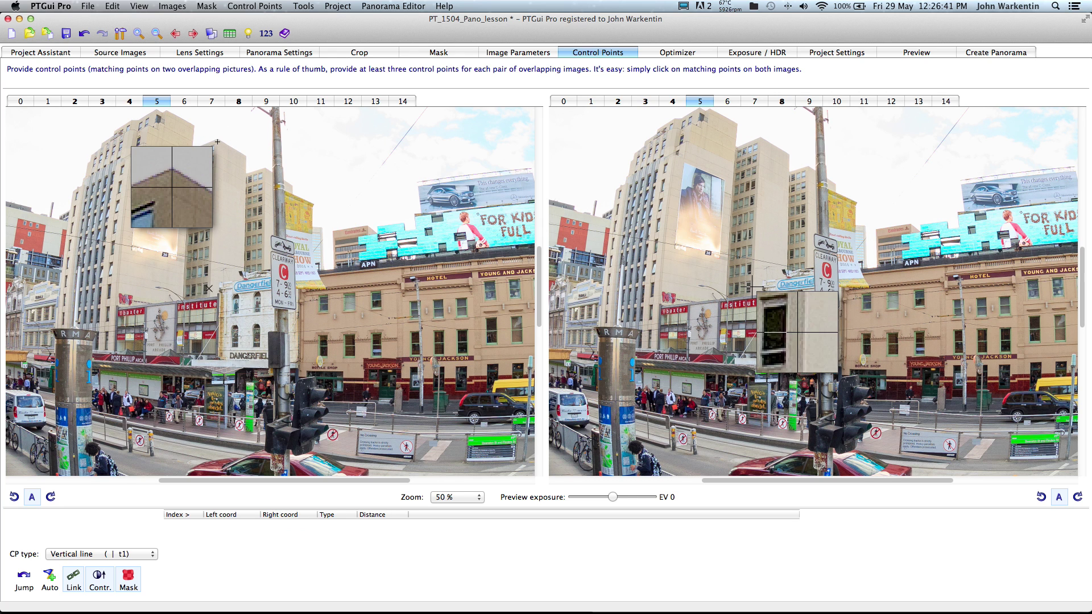
left_click(754, 288)
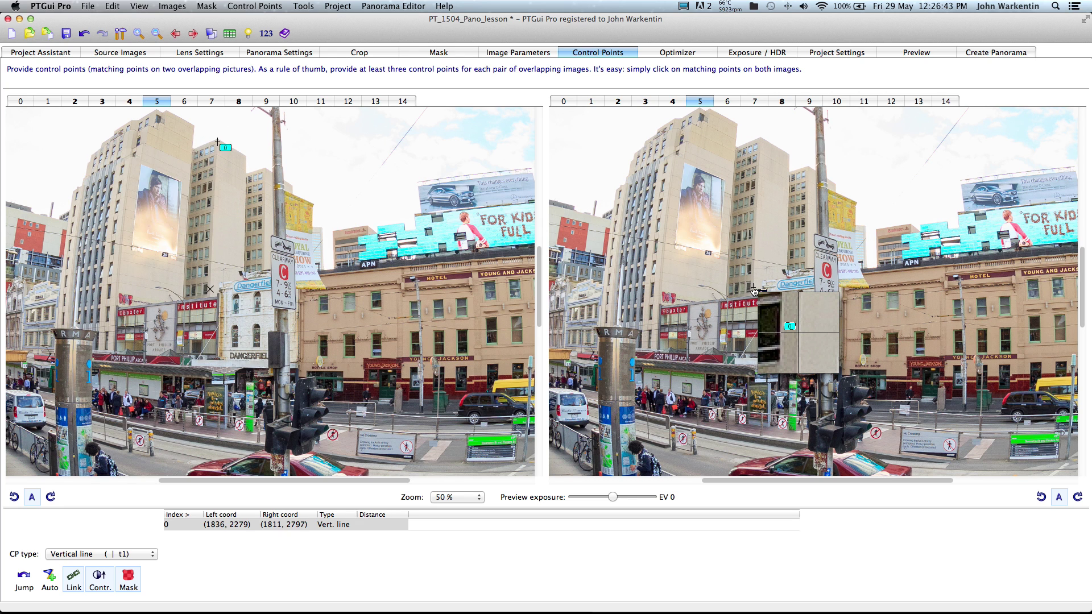
With image 8 on both sides, add a vertical line control point along the corner facade of the Young and Jackson hotel.
key("8")
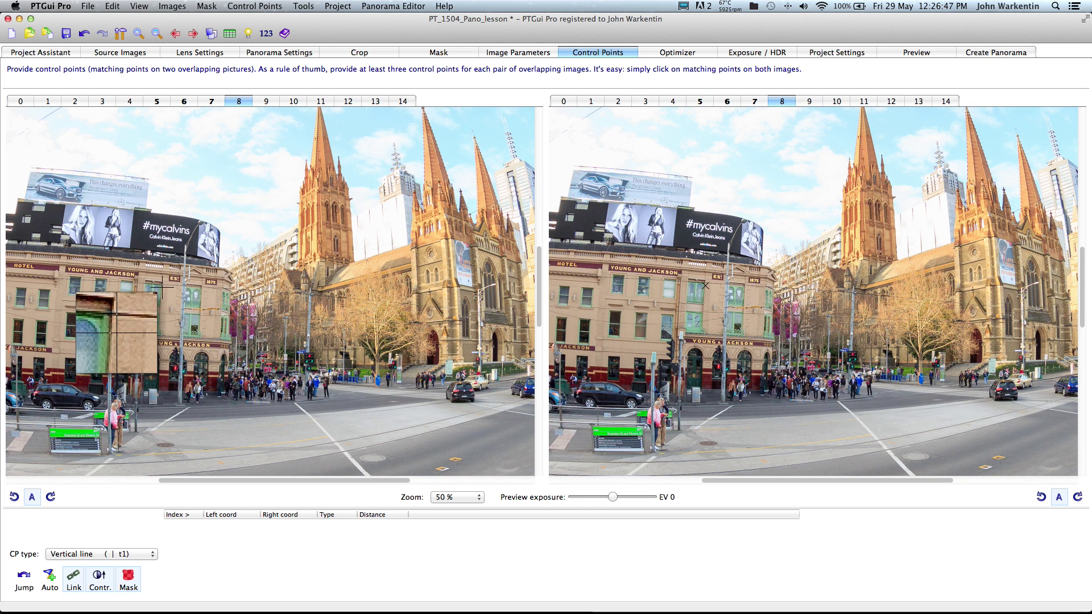
left_click(162, 288)
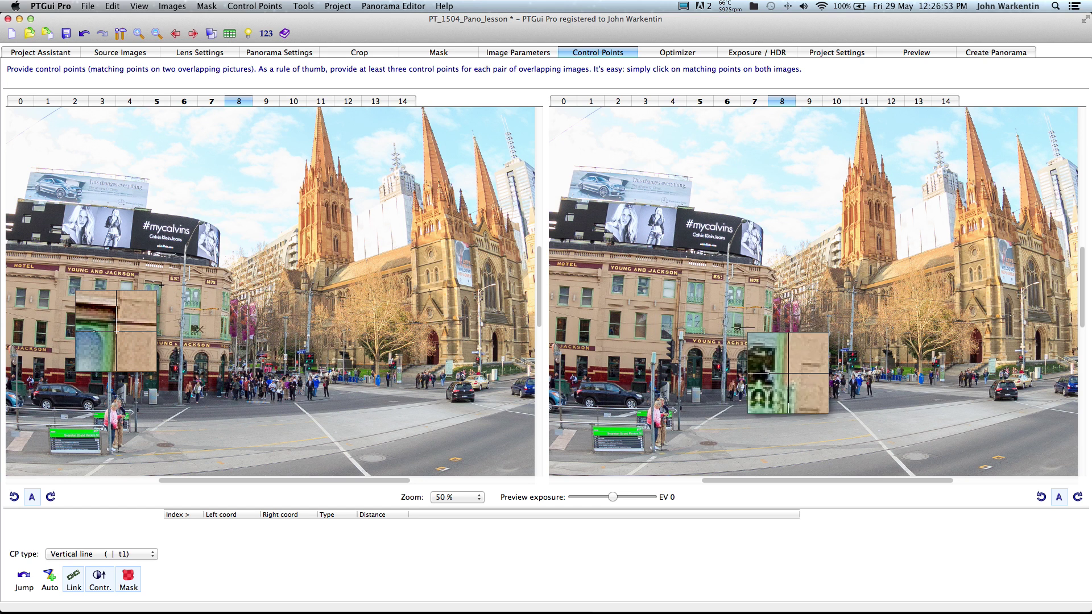
left_click(702, 325)
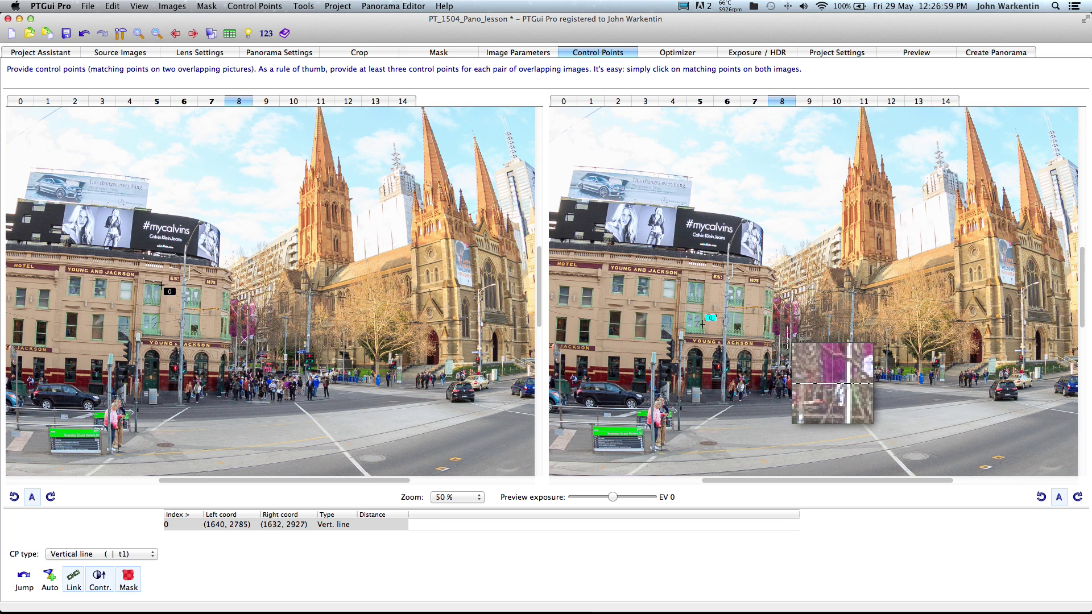
With image 11 on both sides, add a vertical line control point along the outer edge of the orange station tower.
key("super+Right")
key("super+Right")
key("super+Right")
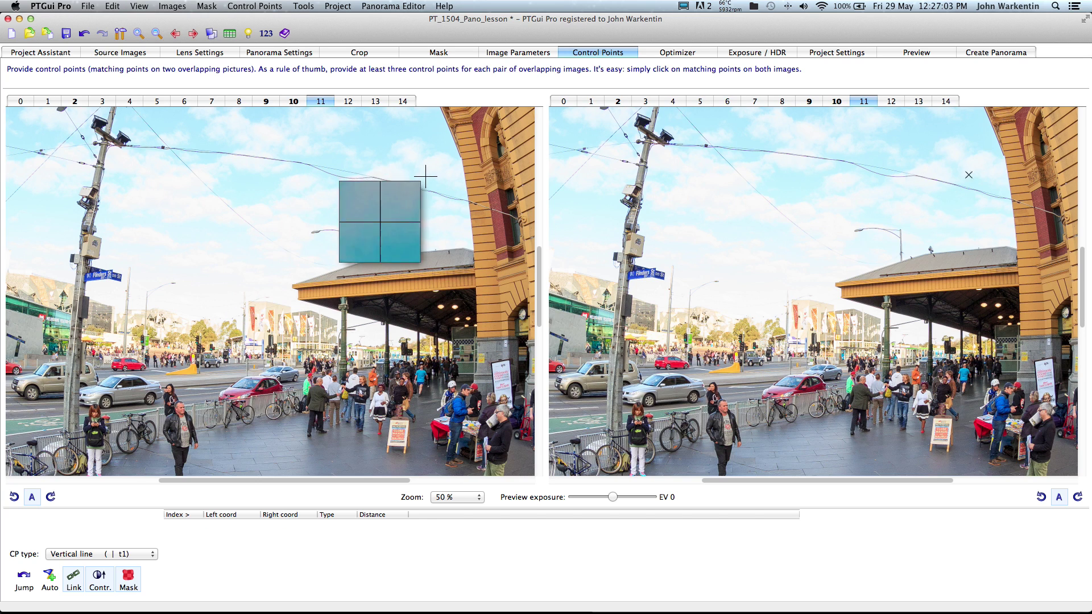
left_click(463, 166)
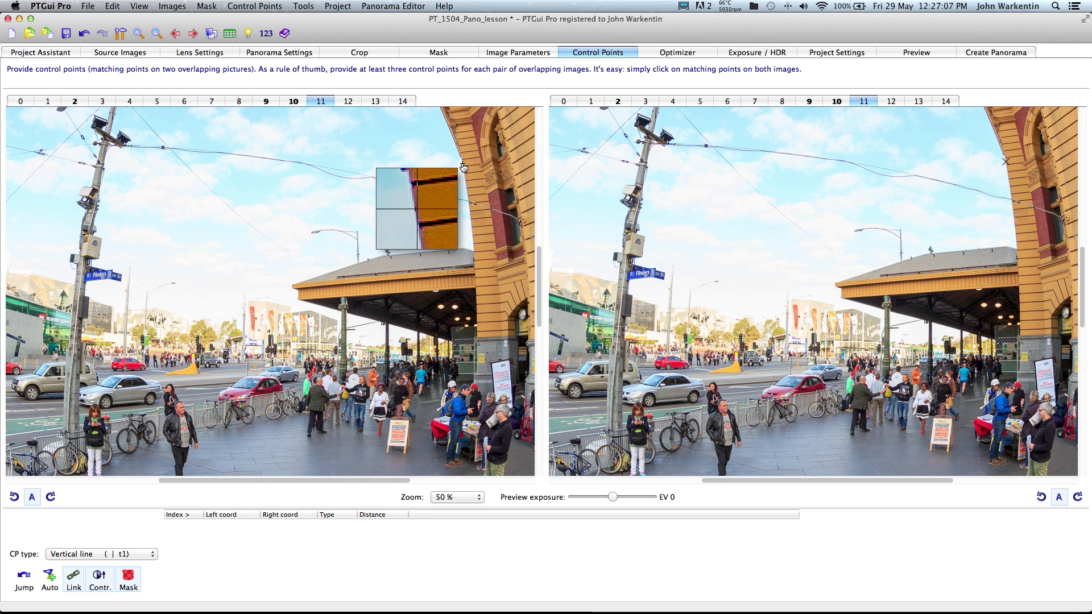
left_click(1020, 303)
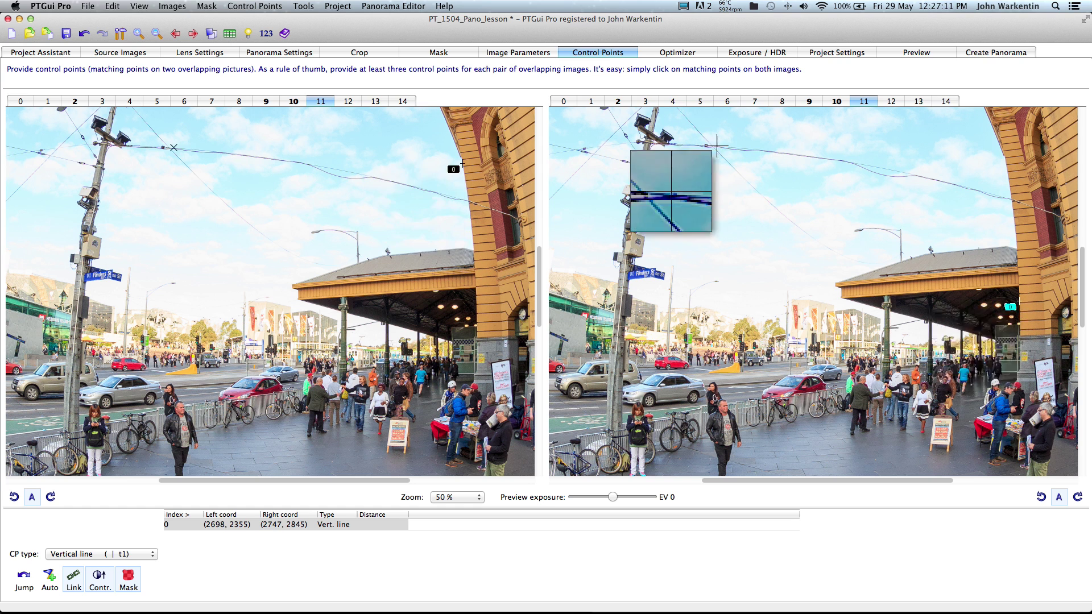
Enlarge the Panorama Editor and run the optimizer with the vertical line control points, accepting its results.
left_click(210, 34)
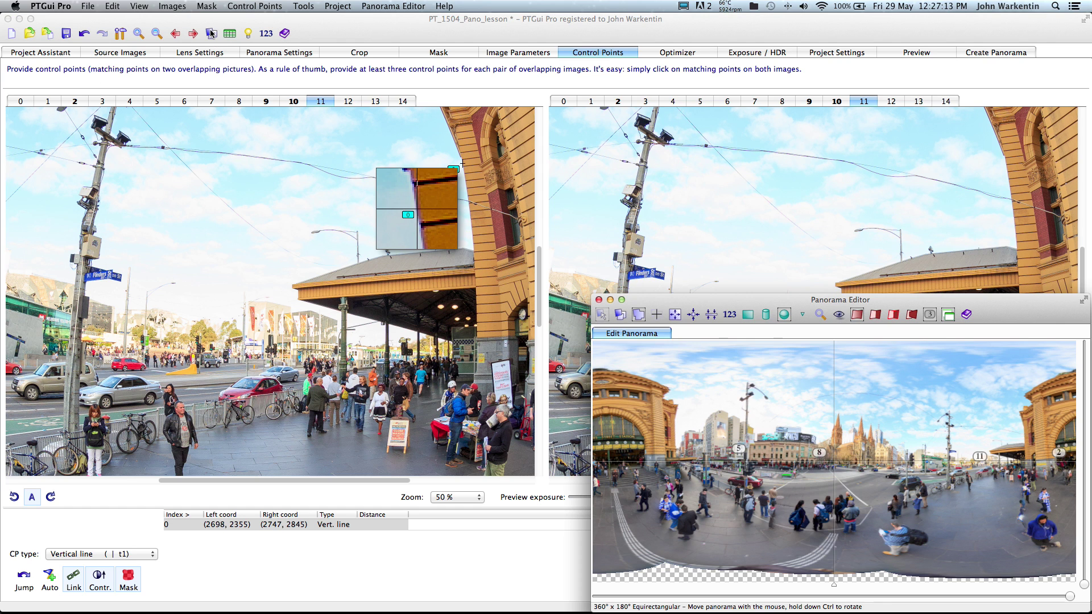
left_click(622, 300)
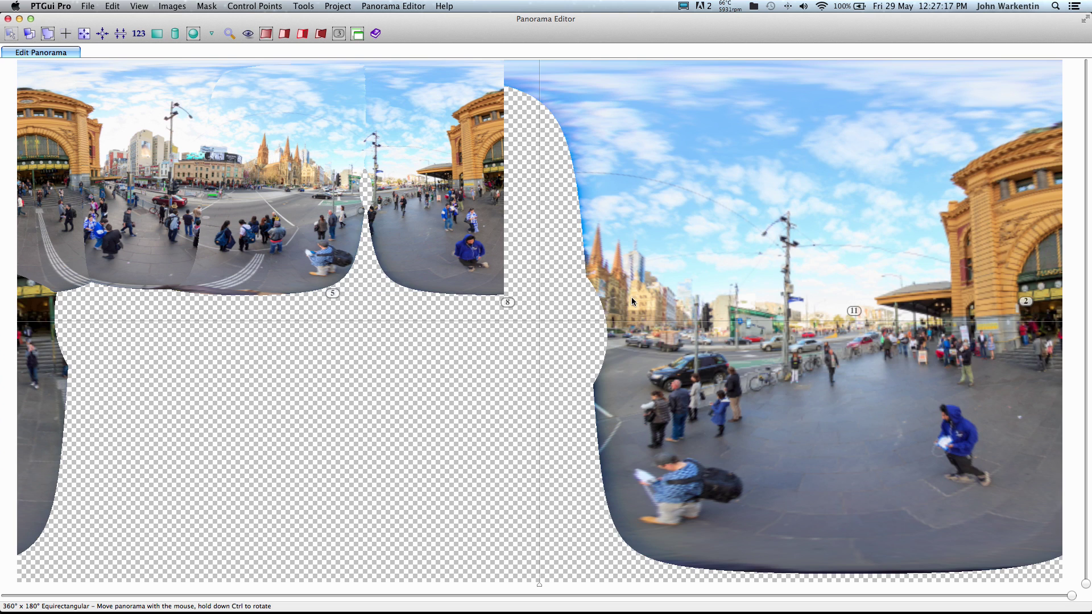
left_click(358, 33)
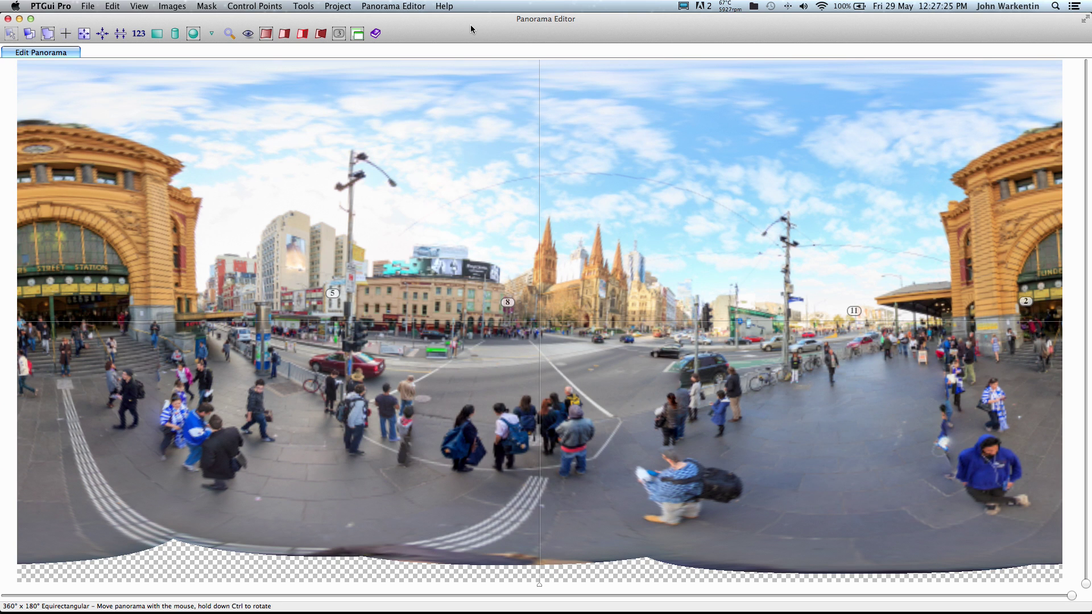
key("F5")
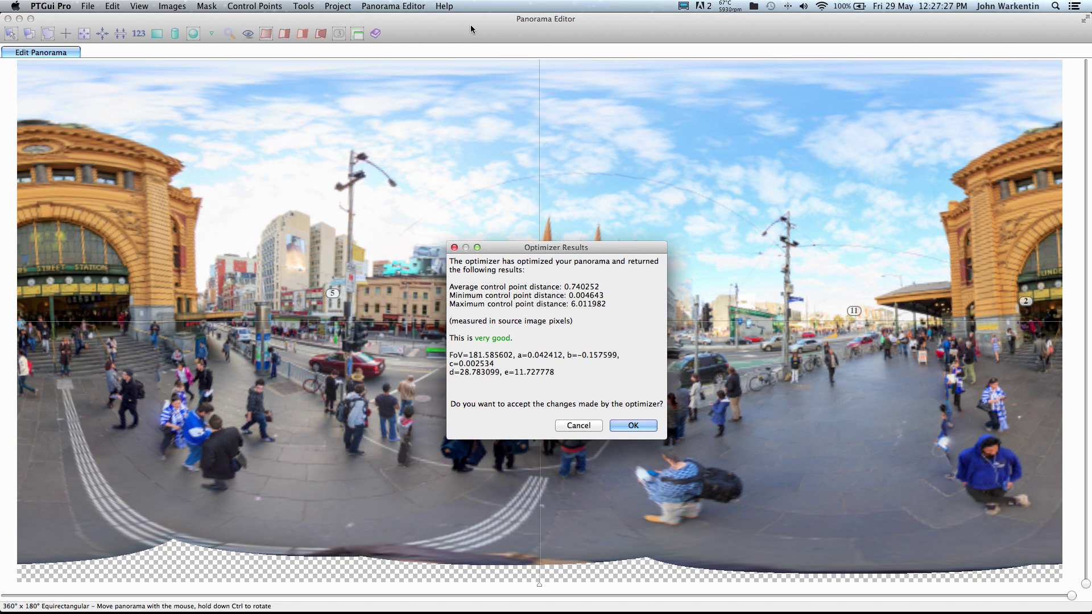
key("Return")
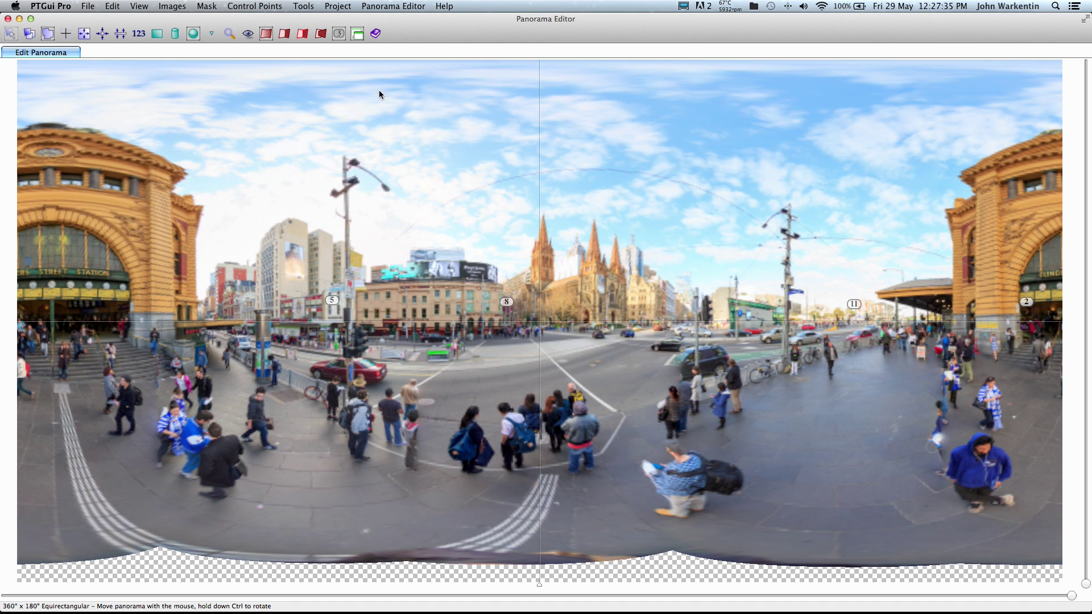
Centre the panorama on the Flinders Street Station entrance and re-run the optimizer, accepting its results.
left_click(66, 34)
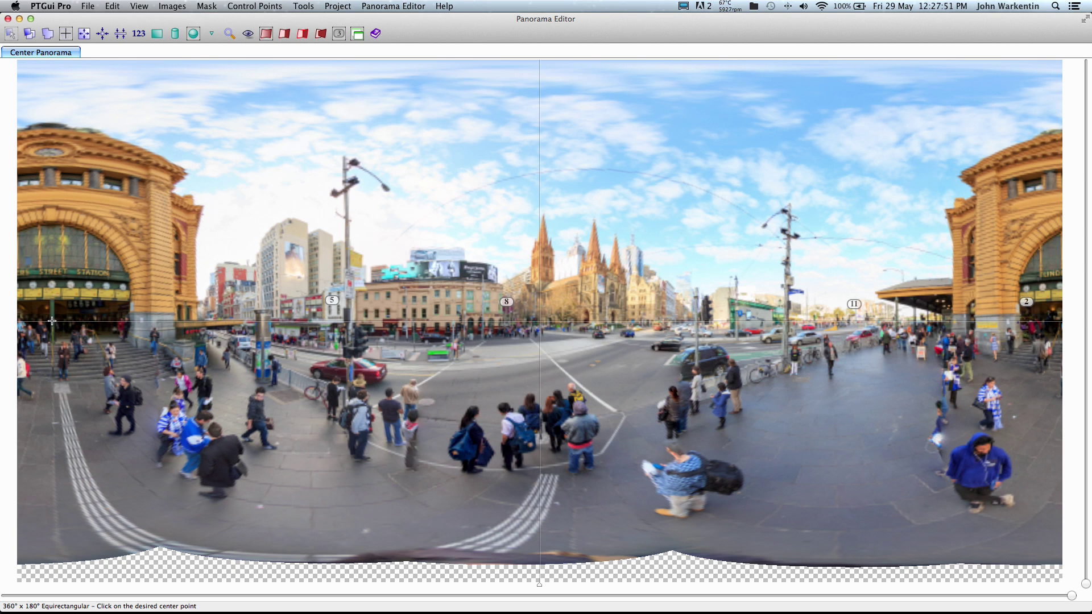
left_click(52, 241)
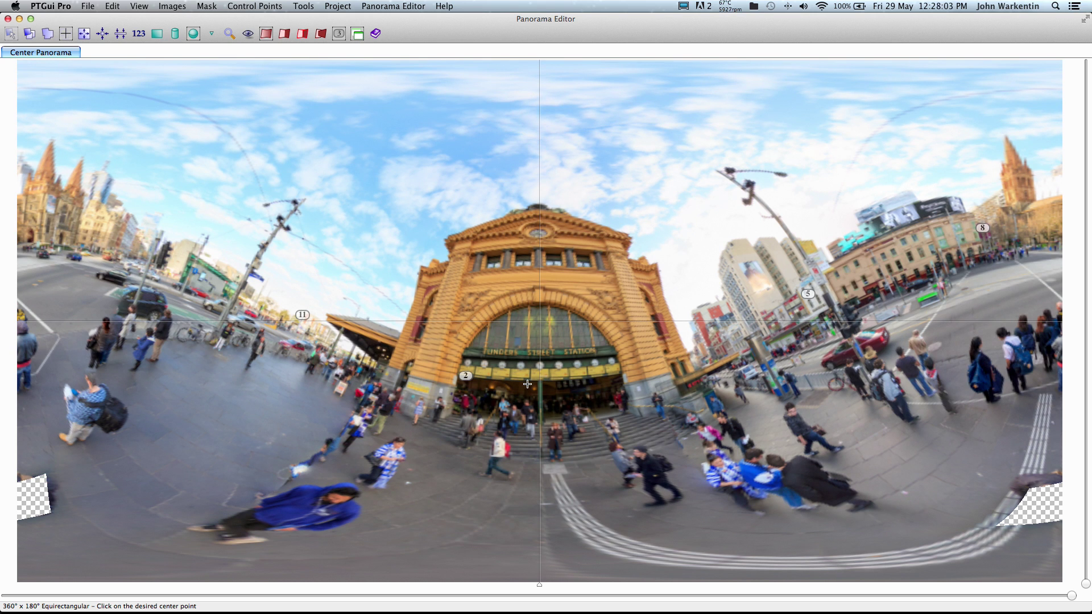
key("F5")
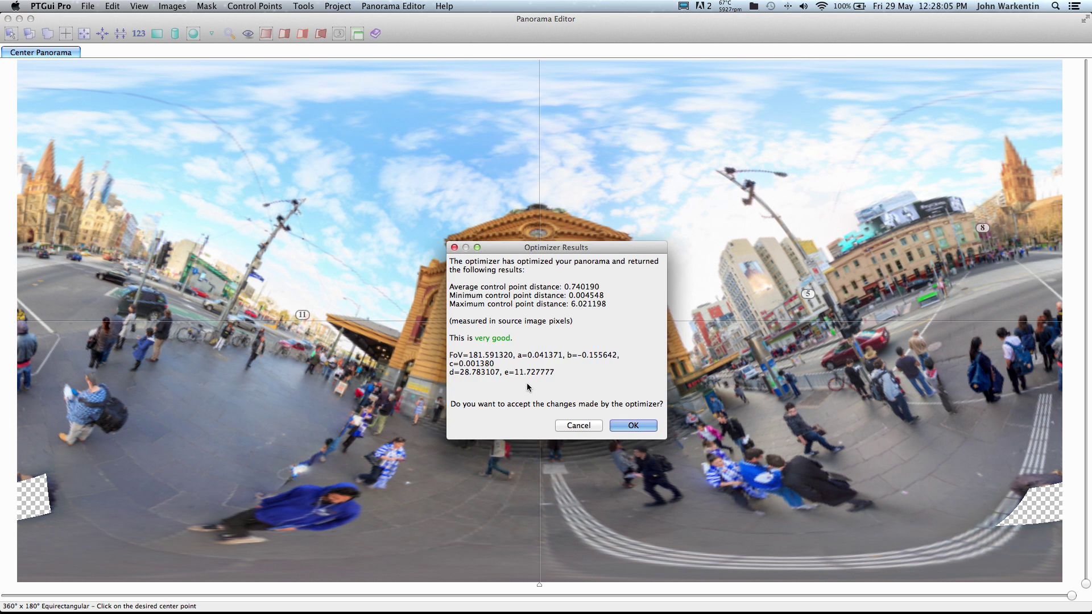
key("Return")
left_click(527, 384)
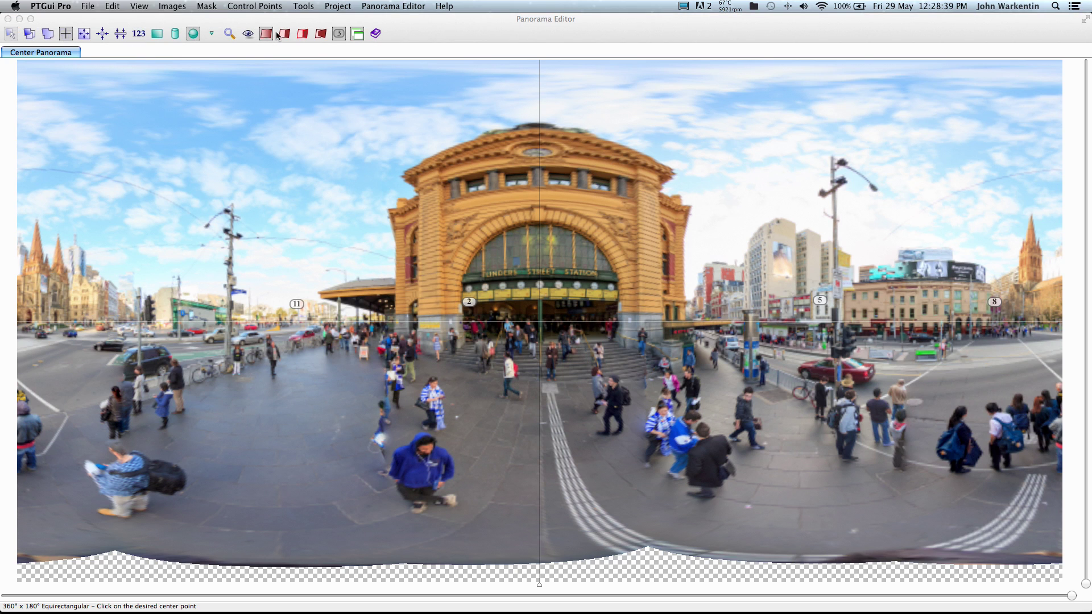
Examine the yaw, pitch and roll shift options of Numerical Transform without applying any.
left_click(139, 34)
left_click(140, 34)
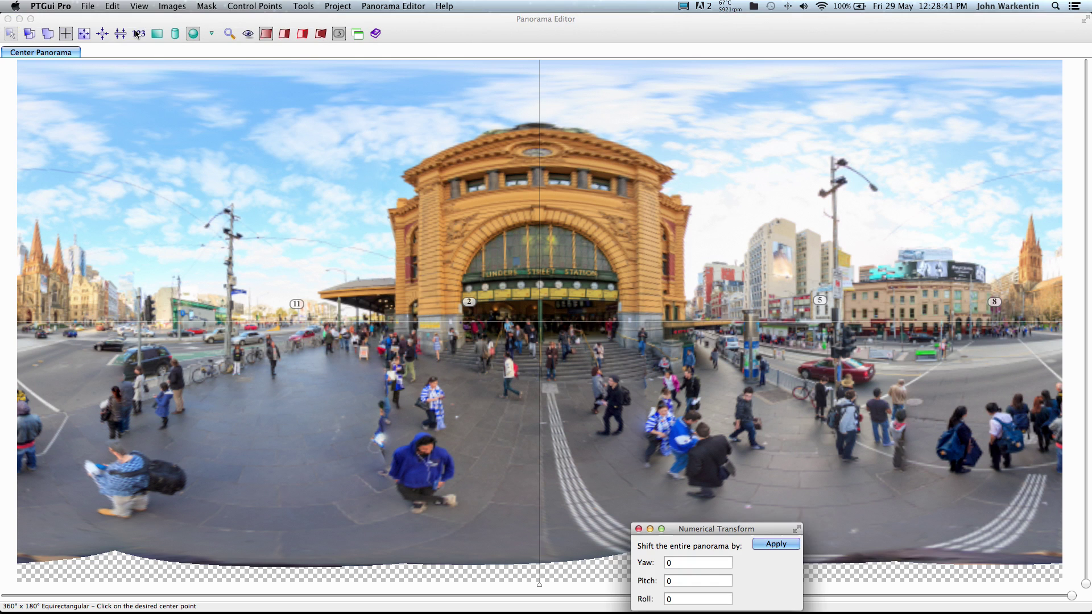
left_click_drag(749, 531, 880, 350)
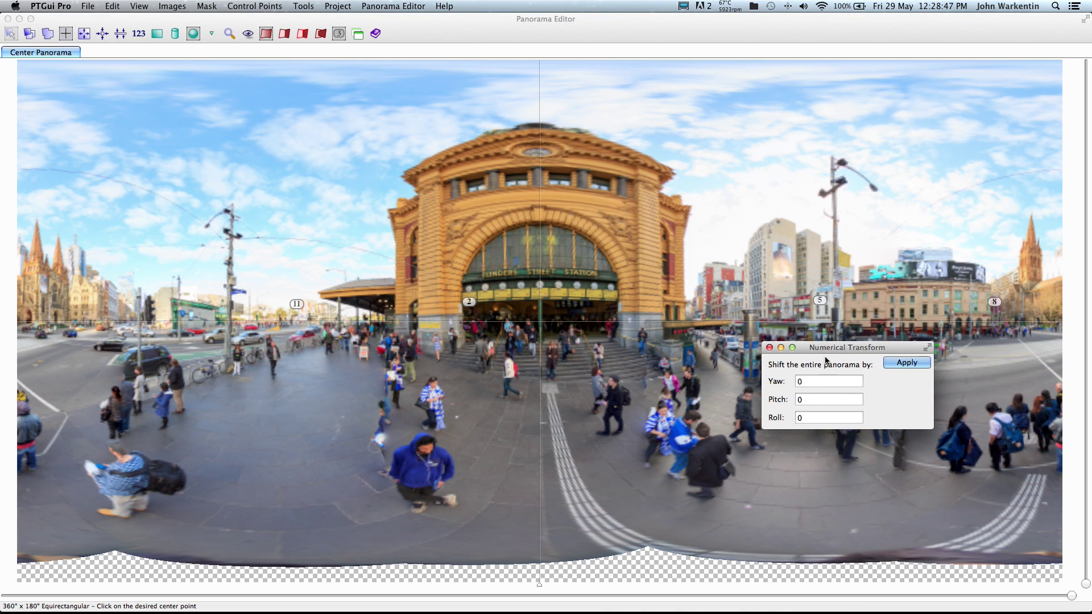
left_click_drag(823, 351, 929, 440)
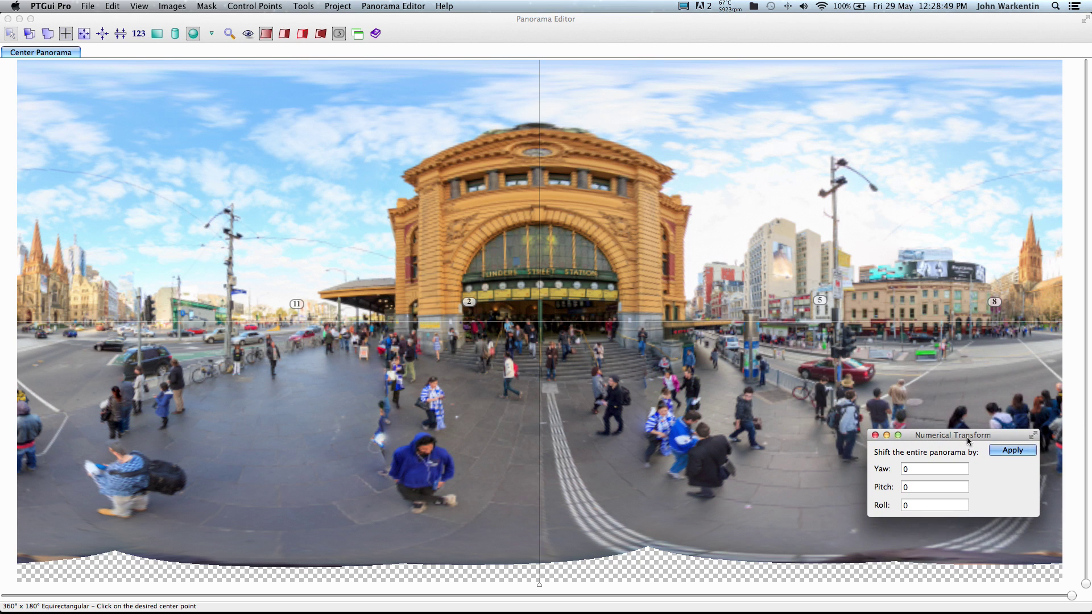
left_click(876, 436)
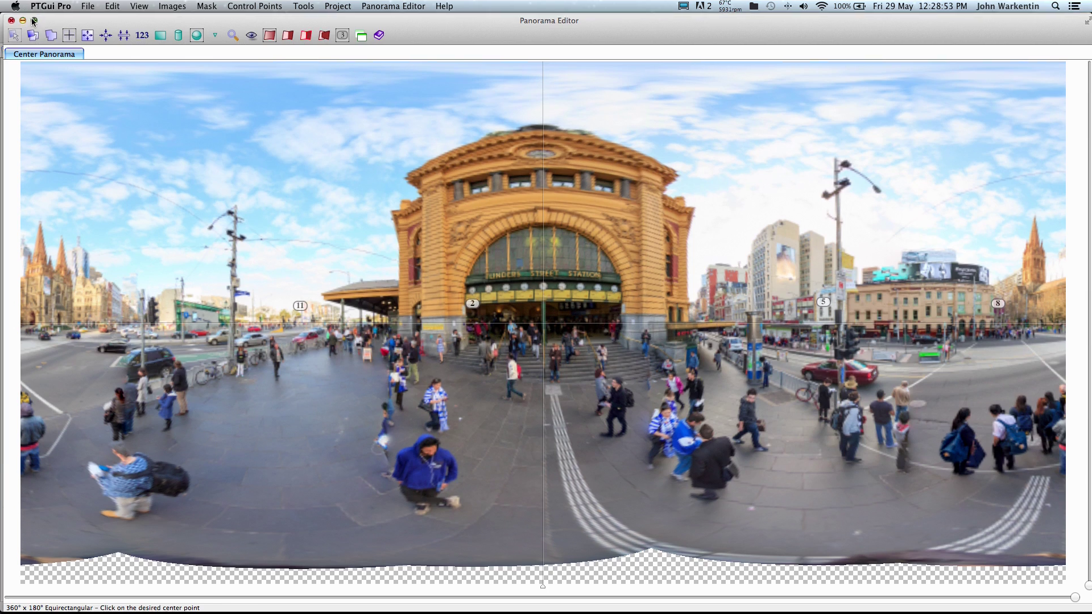
Restore the Panorama Editor to its smaller window size and save the project.
left_click(33, 20)
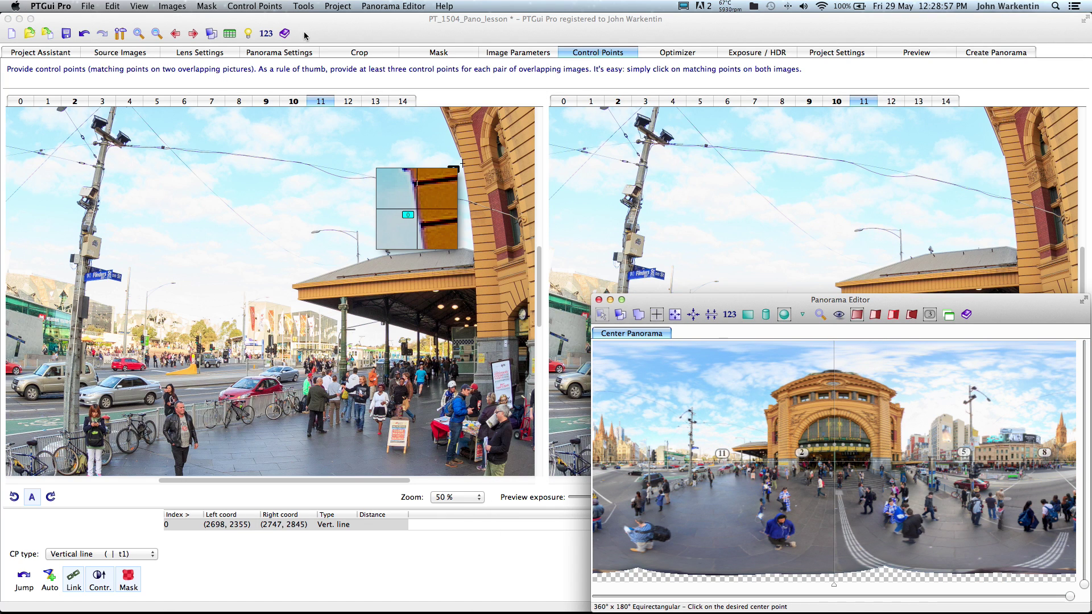
left_click(67, 34)
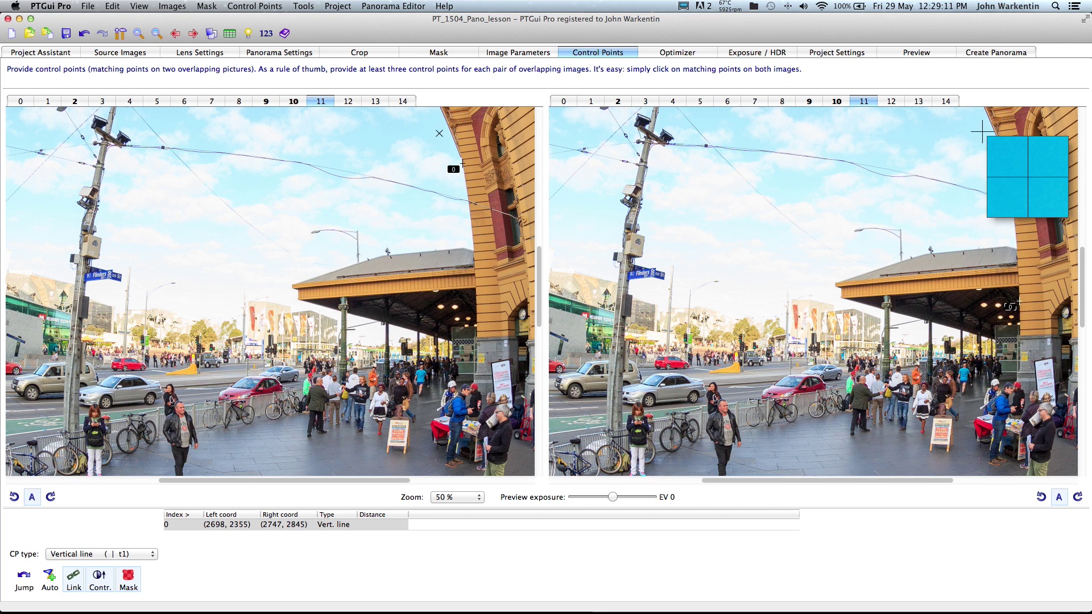
Show the whole of image 14 beside image 11, and include image 14 in the panorama output.
left_click(947, 102)
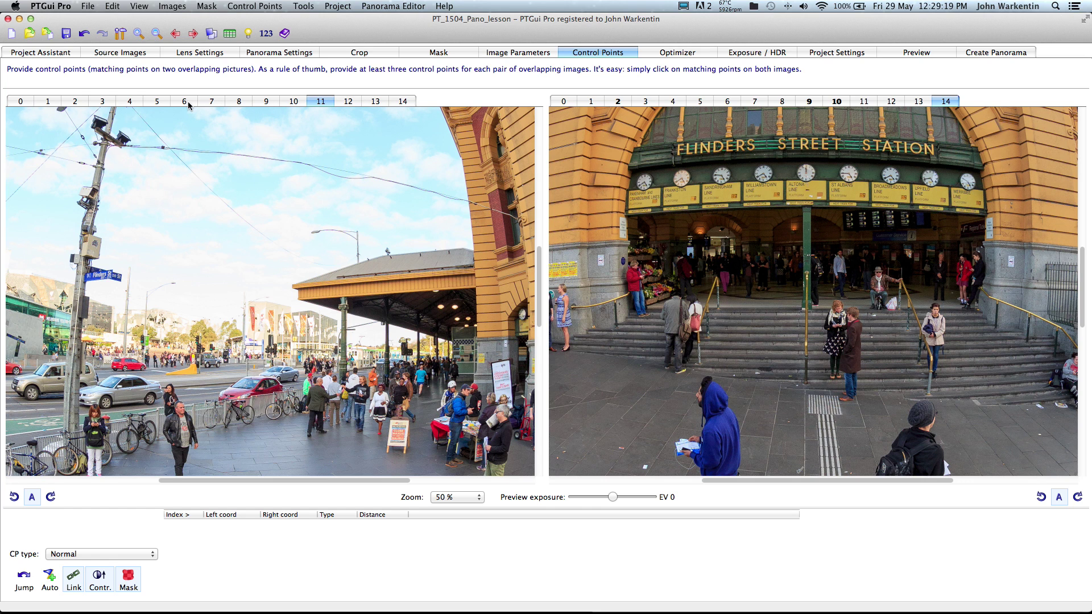
scroll(507, 455, "down", 1)
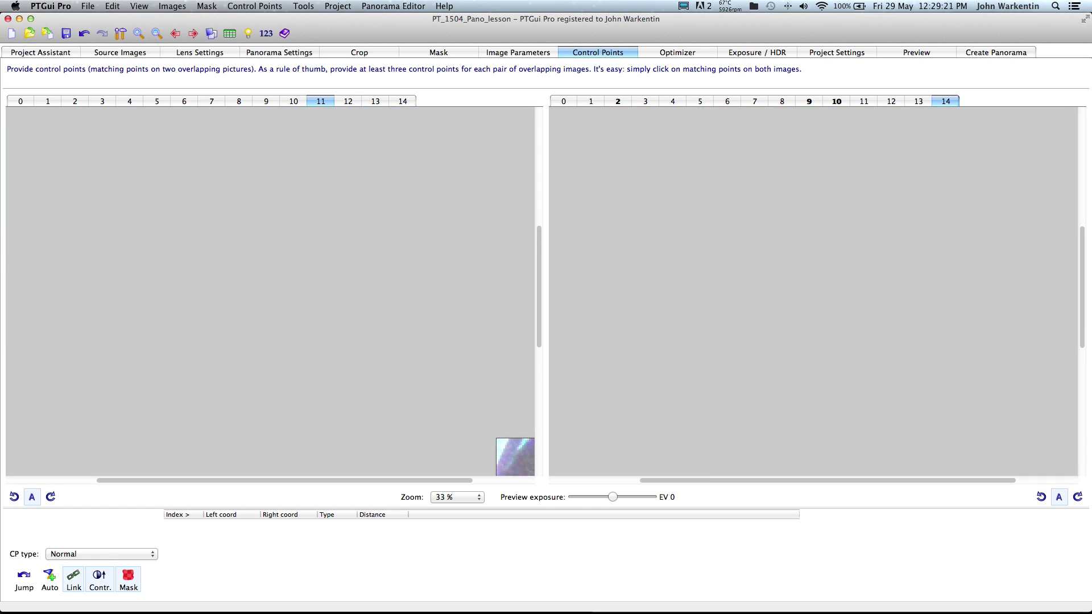
scroll(600, 230, "down", 1)
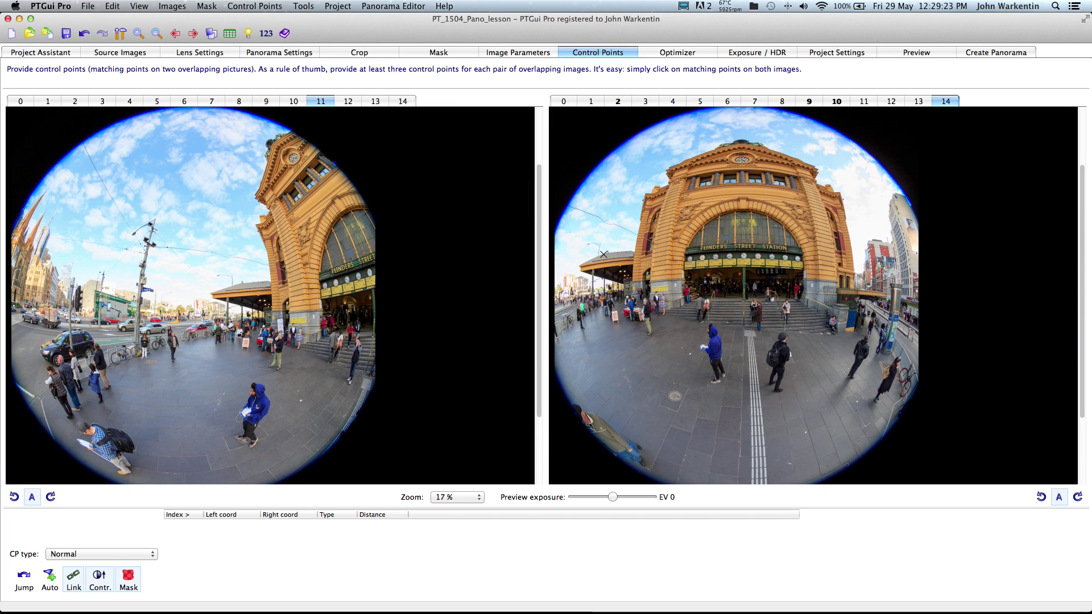
scroll(604, 254, "down", 1)
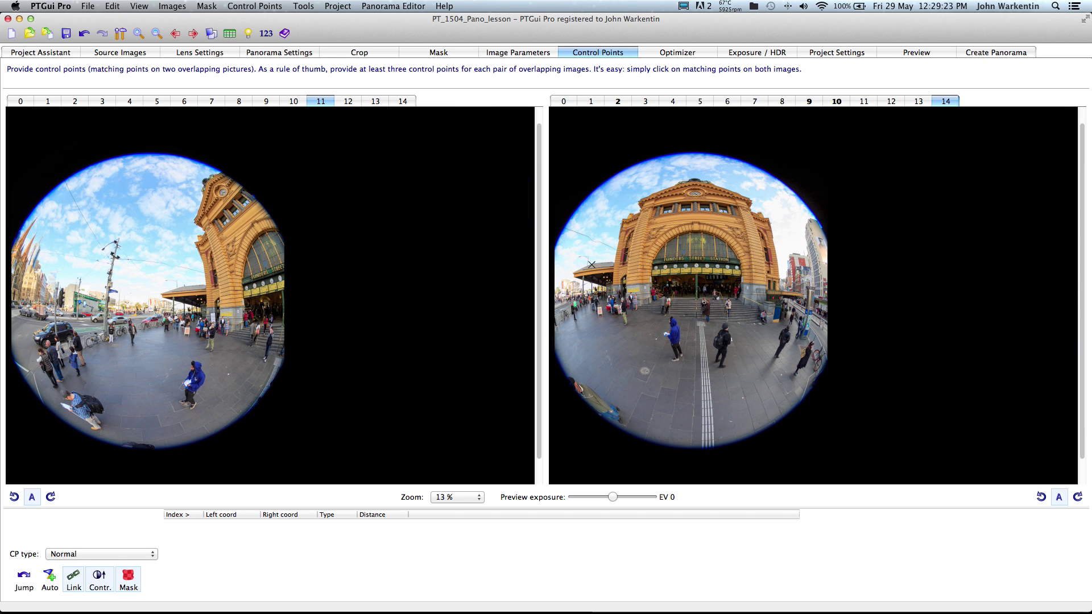
left_click(1005, 52)
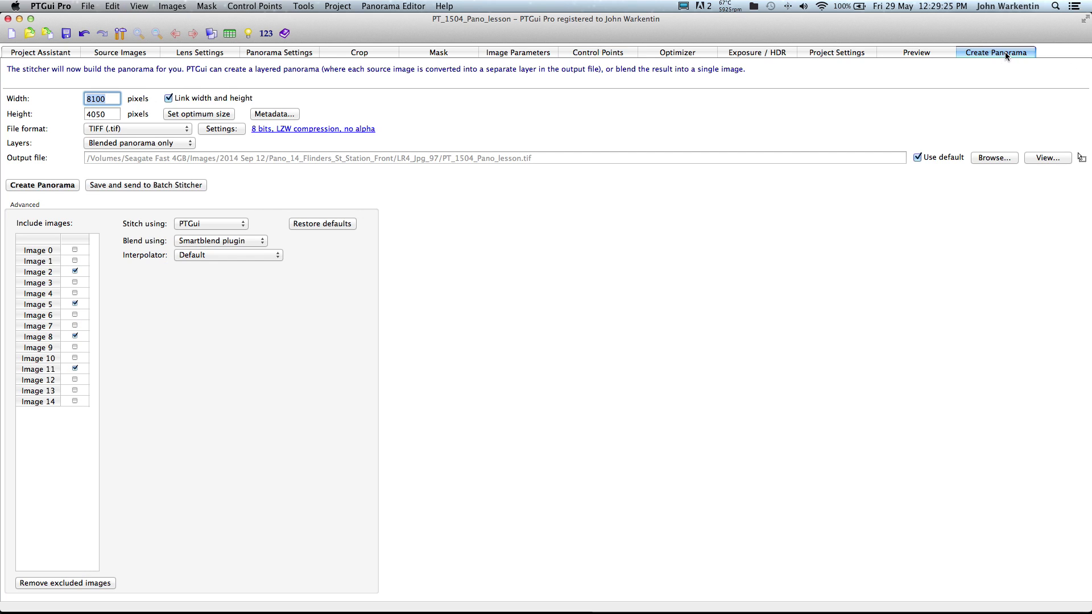
left_click(75, 402)
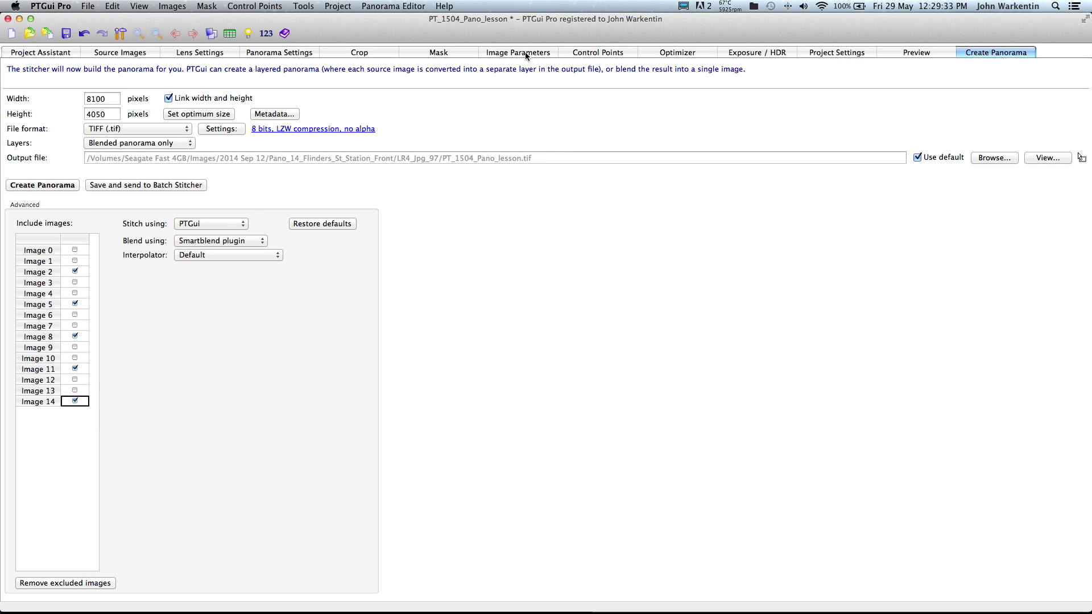
Generate control points for image pairs 12–13 and 13–14, and save the project.
left_click(589, 54)
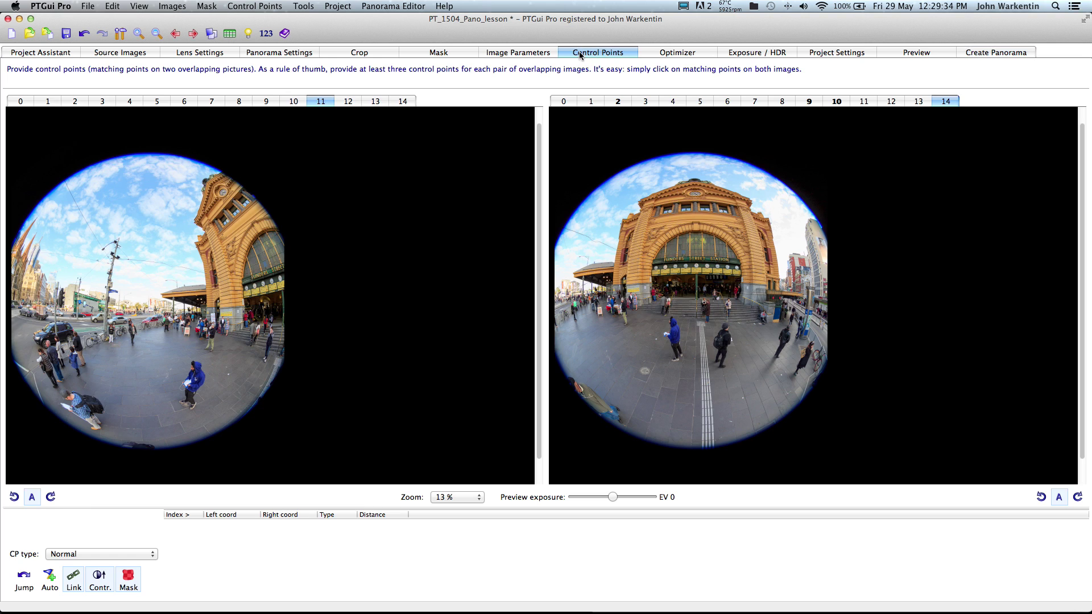
left_click(379, 102)
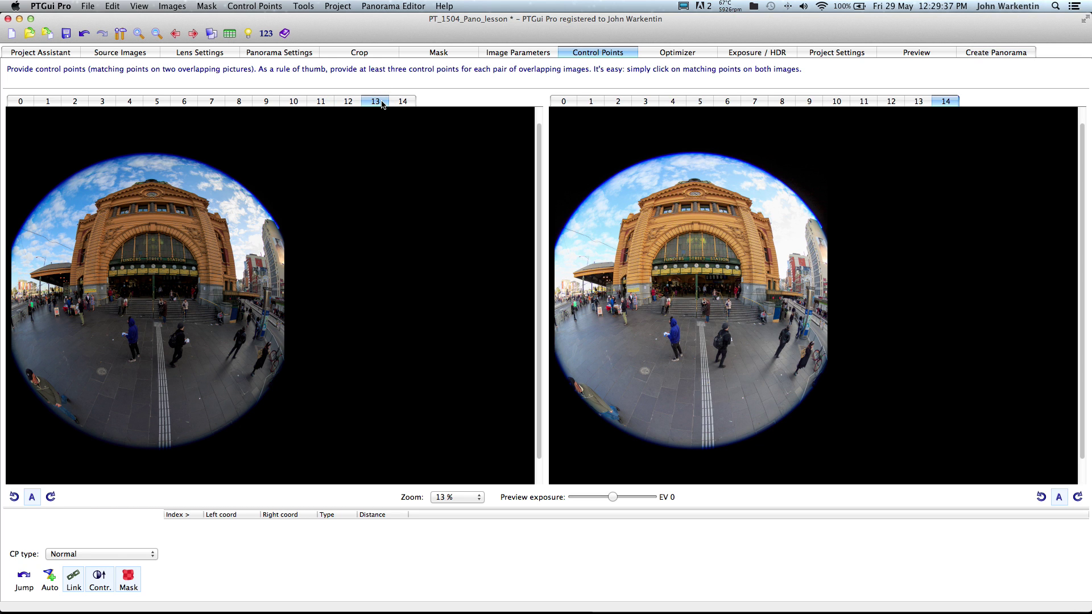
key("Left")
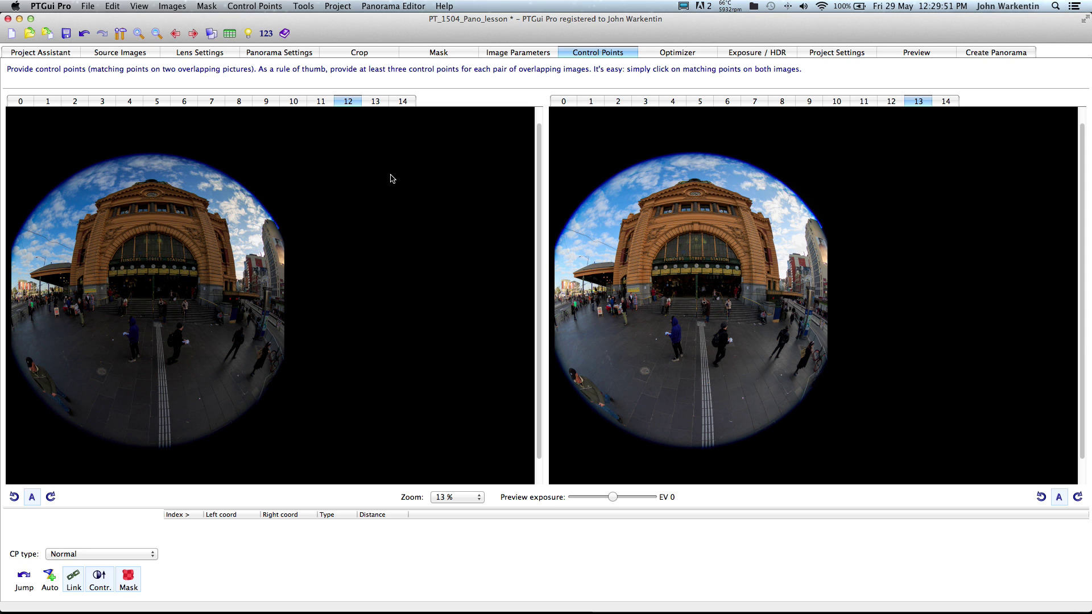
key("super+g")
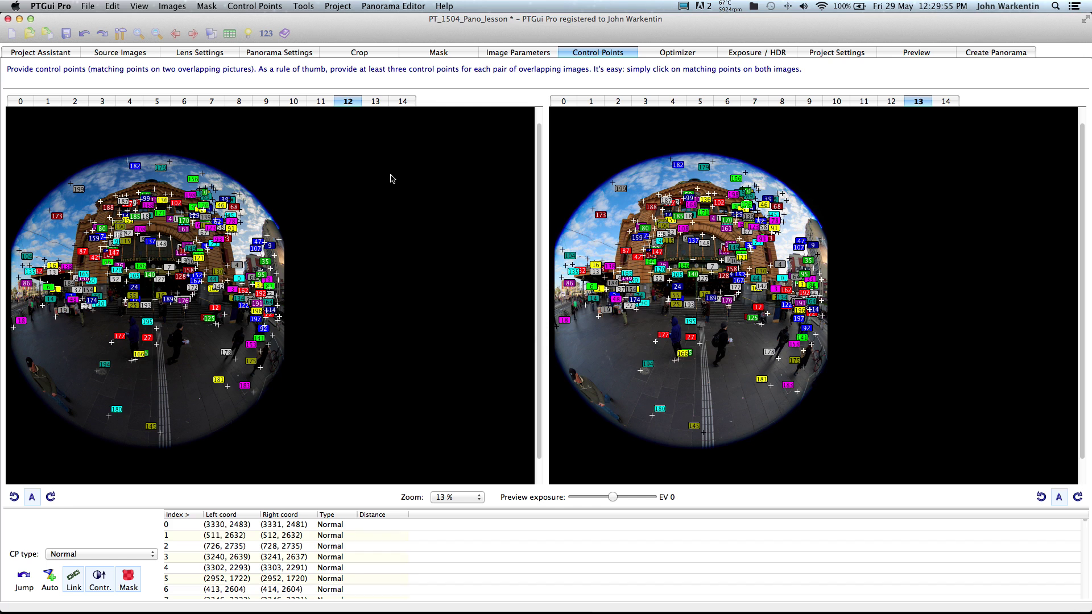
key("super+Right")
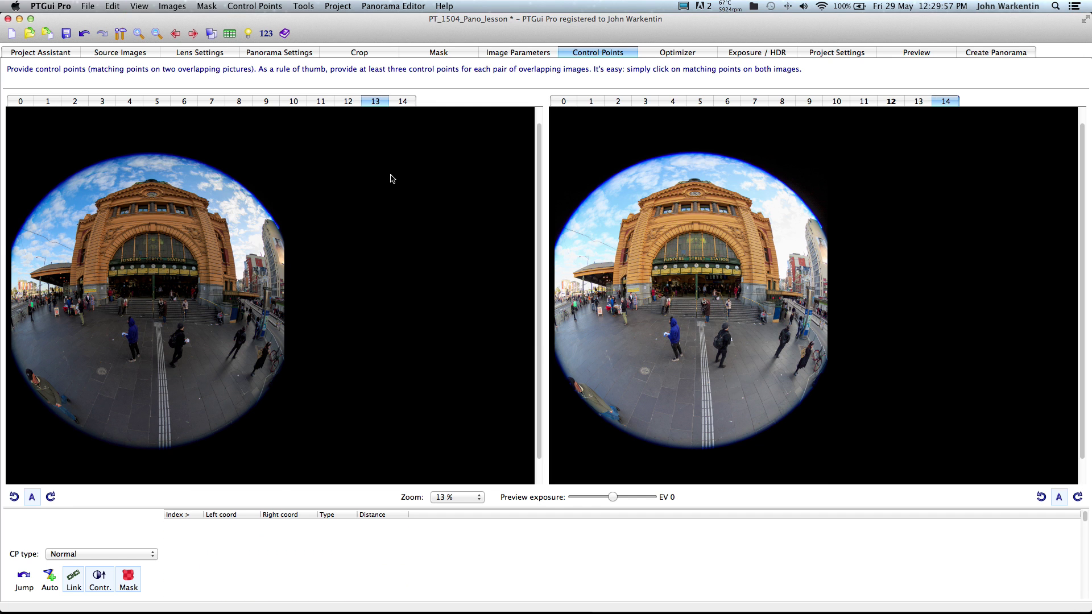
key("super+g")
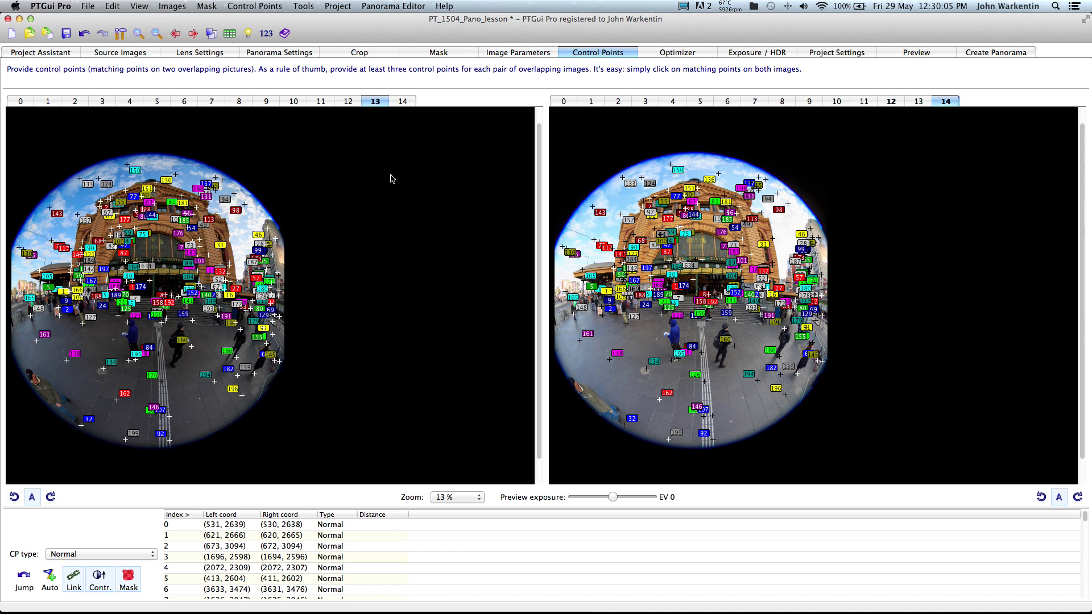
left_click(66, 33)
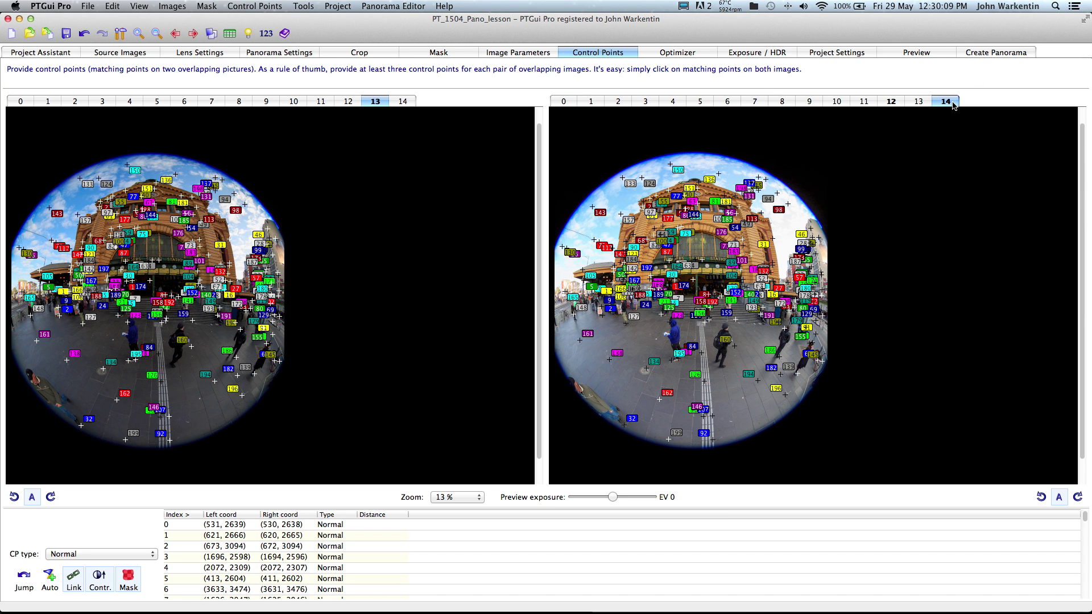
Show image 2 beside image 14 for control point matching, and save the project.
left_click(75, 101)
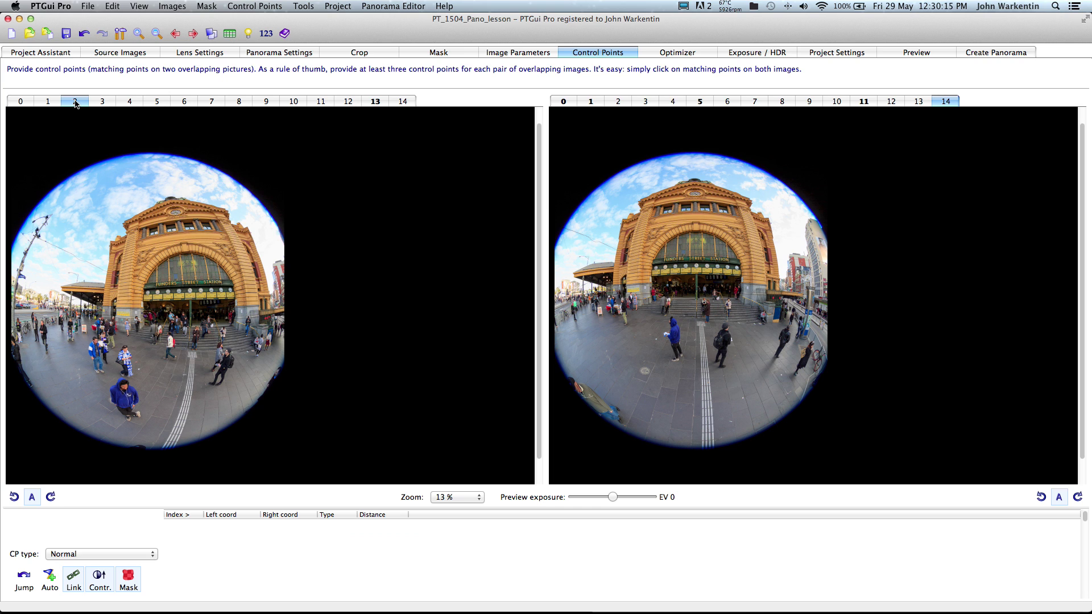
mouse_move(112, 226)
left_mouse_down()
mouse_move(200, 447)
mouse_move(167, 407)
left_mouse_up()
left_click(66, 34)
Use individual lens parameters for images 12, 13 and 14.
left_click(201, 53)
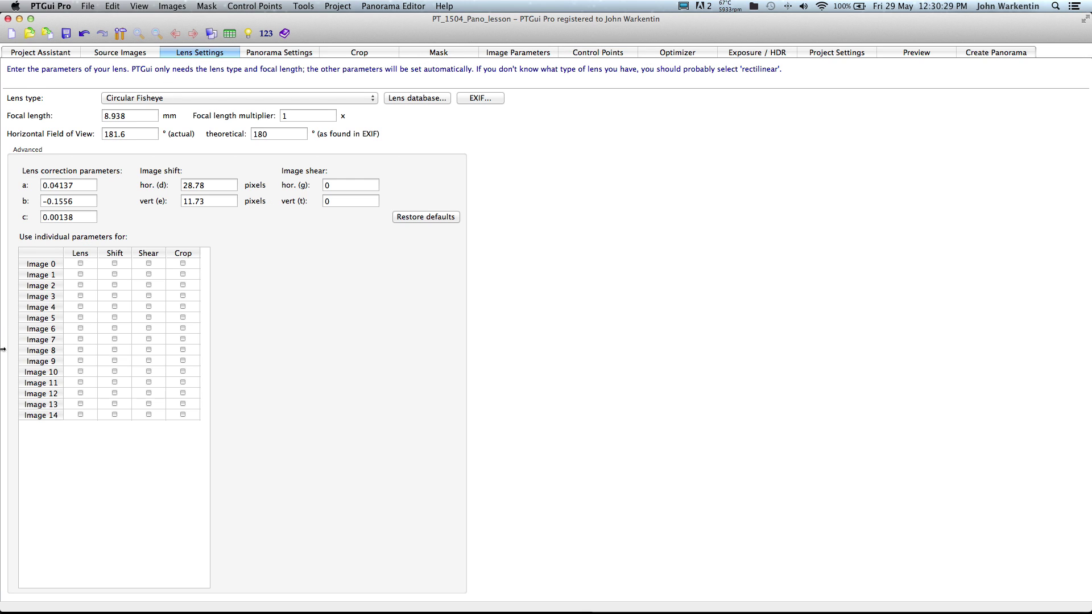
left_click(80, 415)
left_click(80, 404)
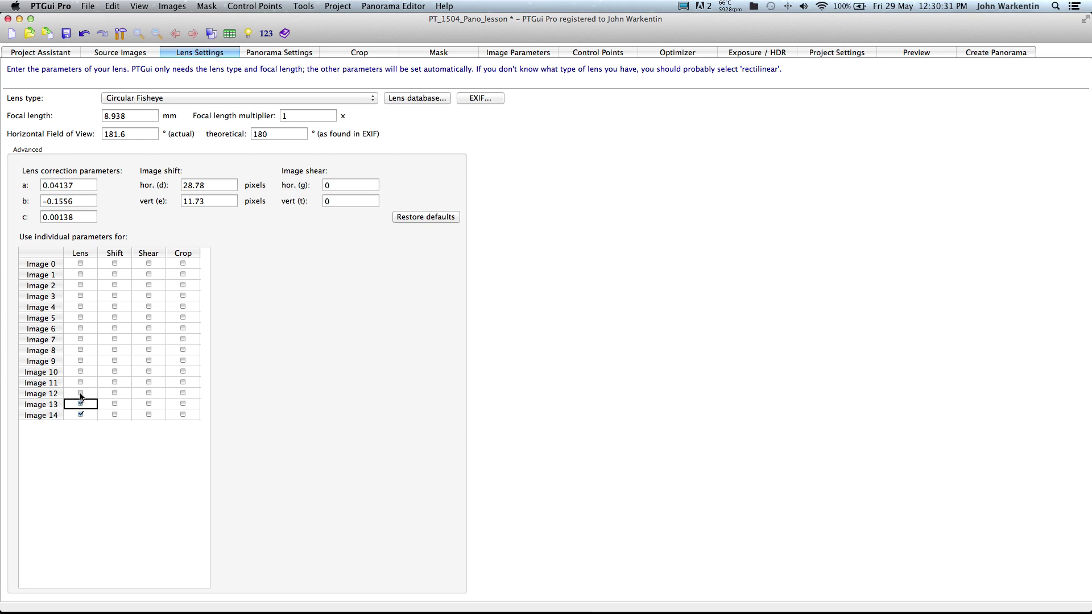
left_click(80, 393)
Exclude the yaw, pitch and roll of images 0 to 11 from the advanced optimizer settings.
left_click(678, 54)
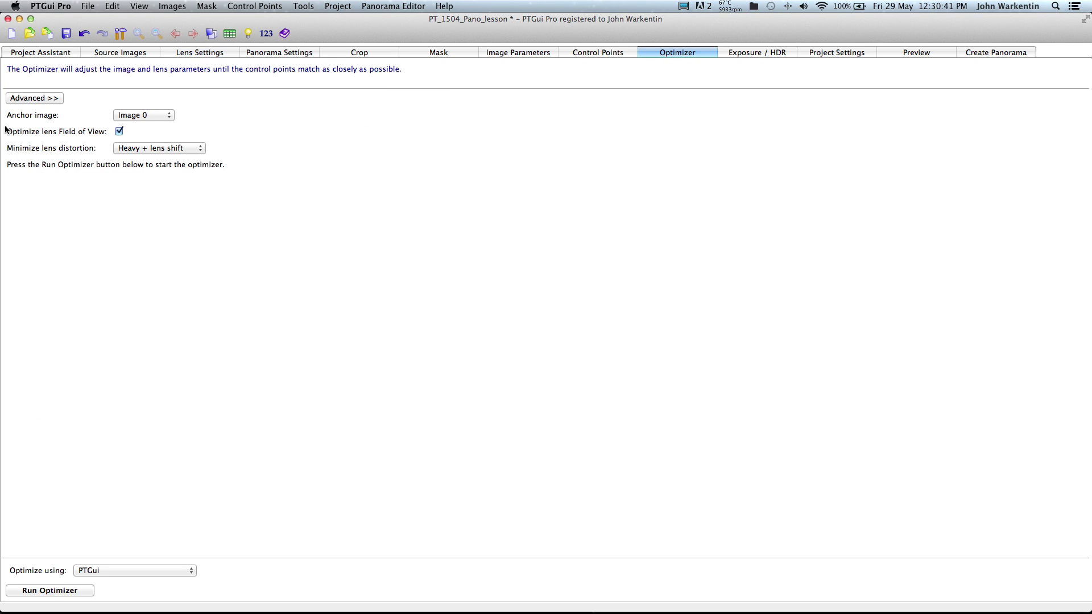
left_click(24, 101)
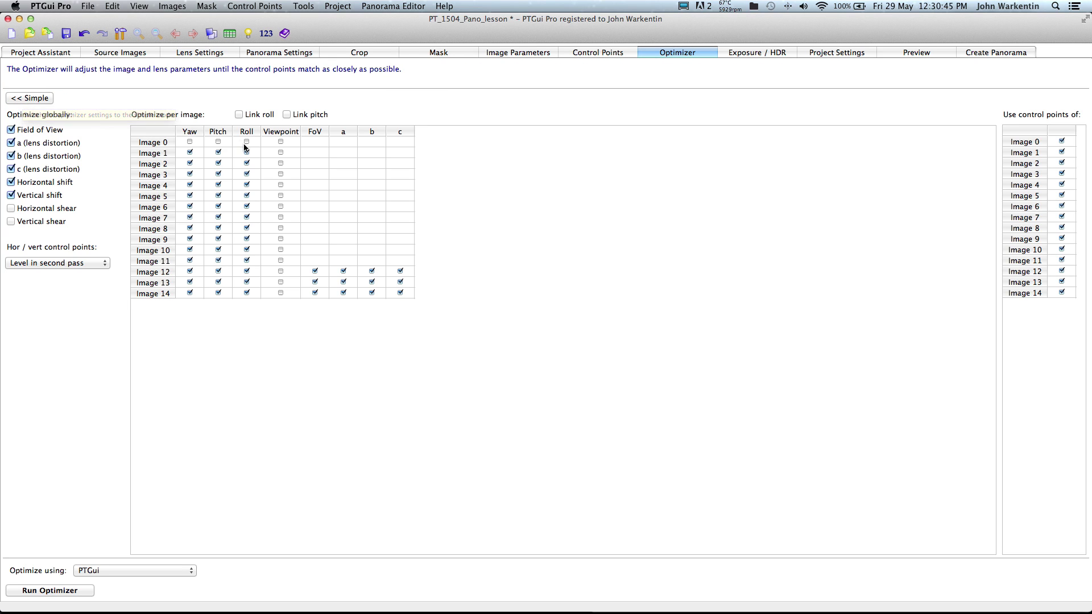
left_click_drag(190, 144, 255, 262)
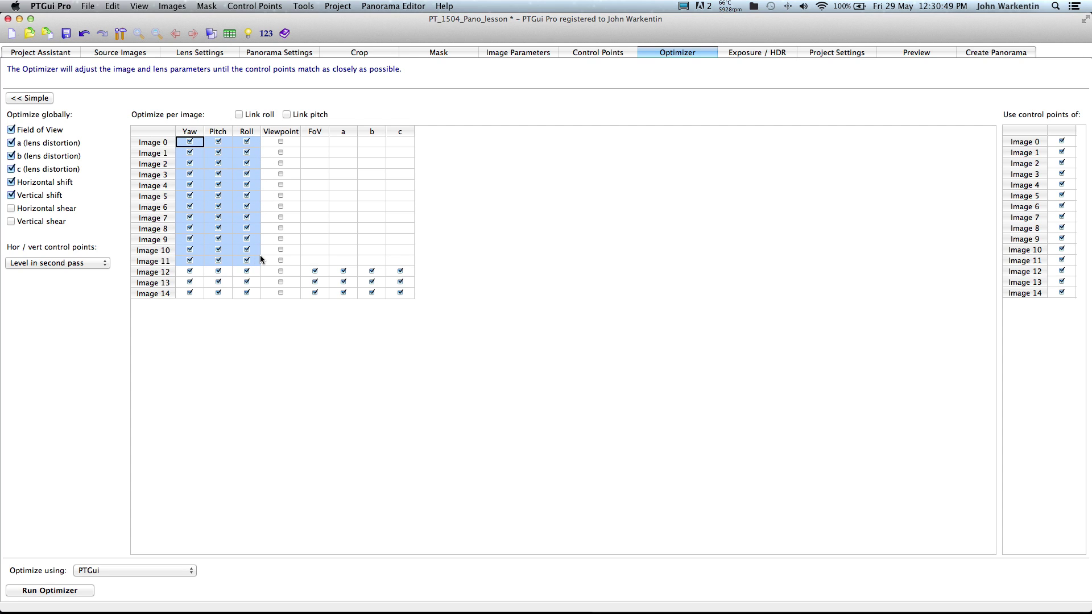
key("space")
Turn off global optimization of field of view, lens distortion a, b and c, and horizontal and vertical shift.
left_click(11, 129)
left_click(11, 142)
left_click(10, 156)
left_click(11, 169)
left_click(11, 182)
left_click(10, 195)
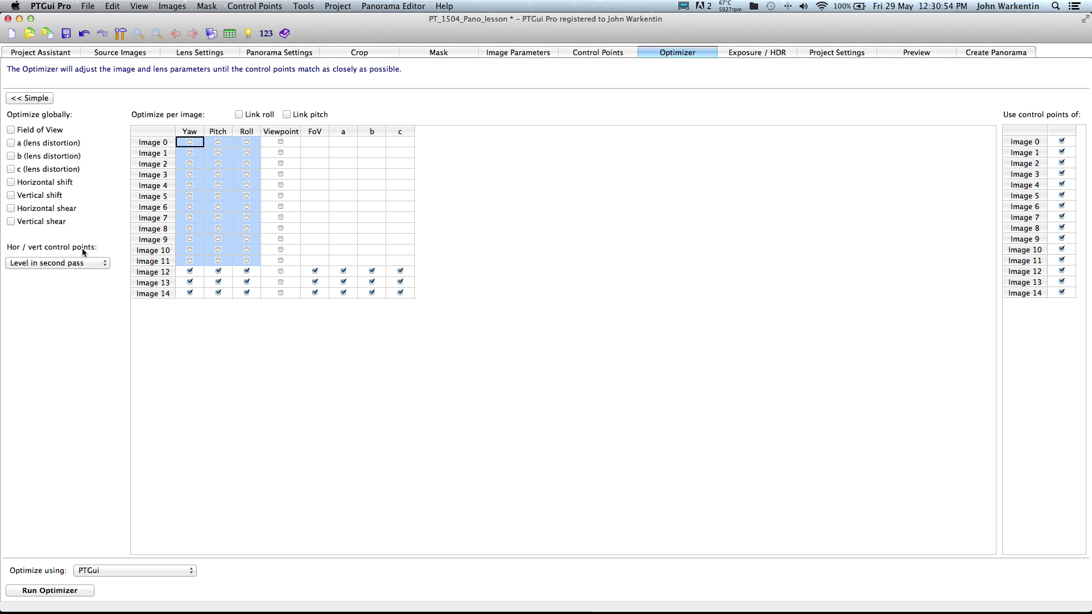
Enable viewpoint optimization for images 12, 13 and 14.
left_click(281, 272)
left_click(281, 282)
left_click(282, 293)
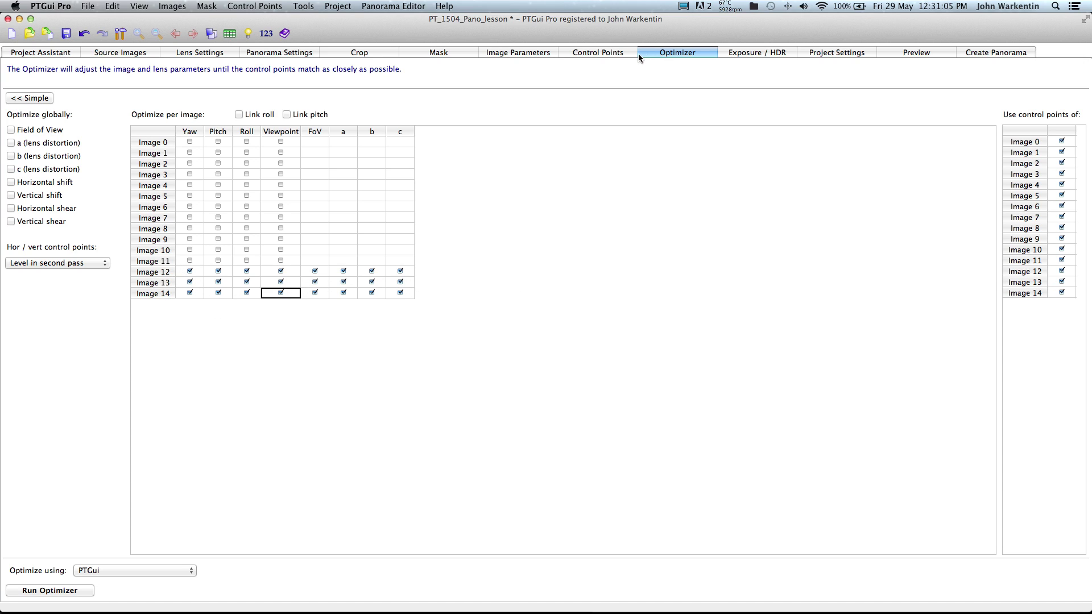
Add a control point between images 2 and 14 on the small yellow speck in the paving beside the tactile strip, and fine-tune it.
left_click(602, 51)
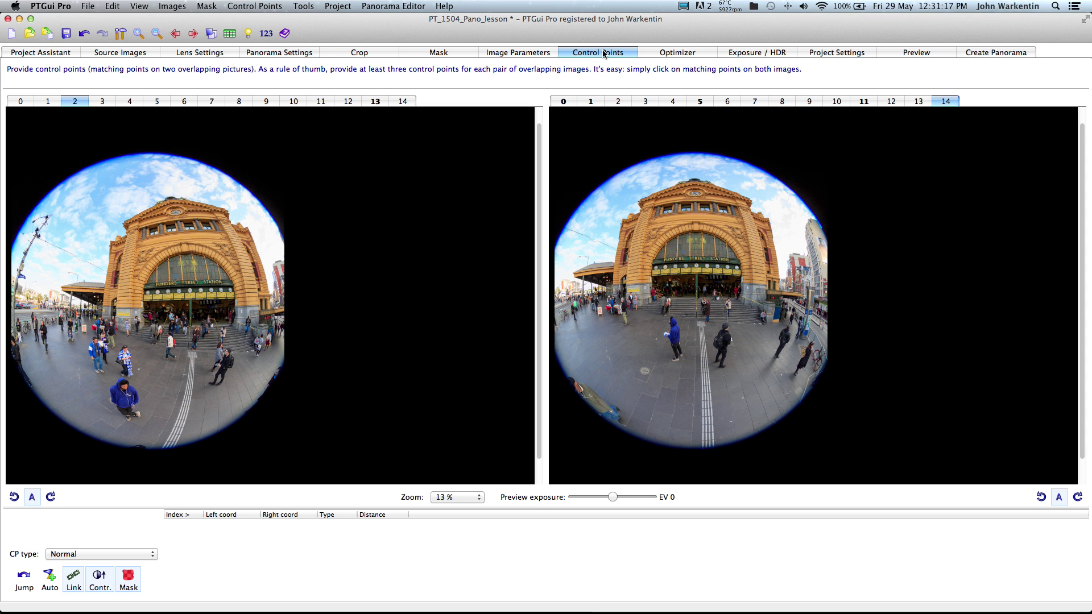
key("super+plus")
key("super+plus")
key("super+plus")
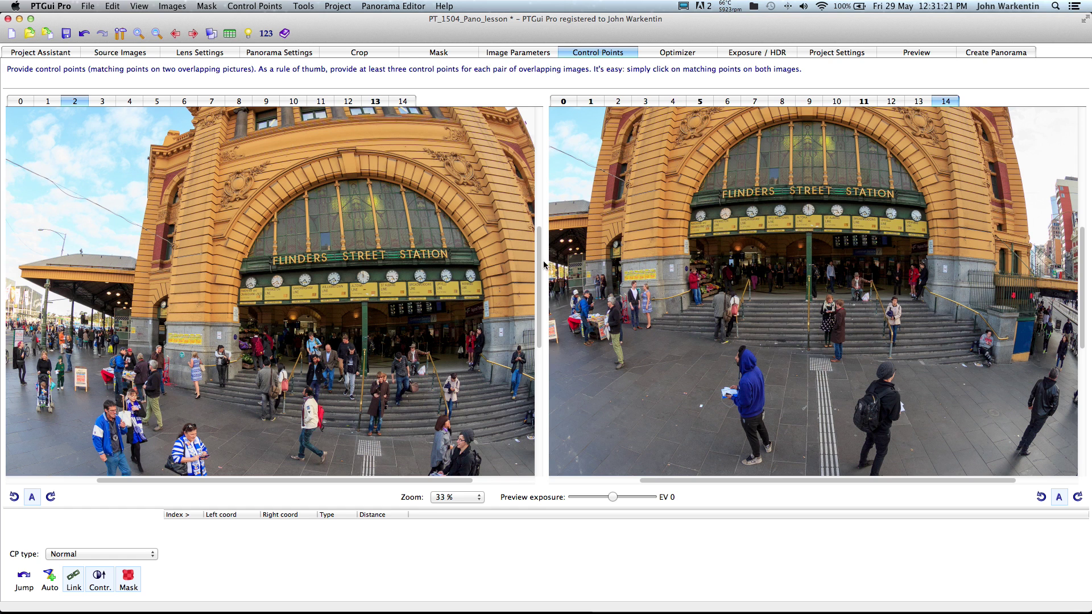
left_click_drag(542, 264, 538, 339)
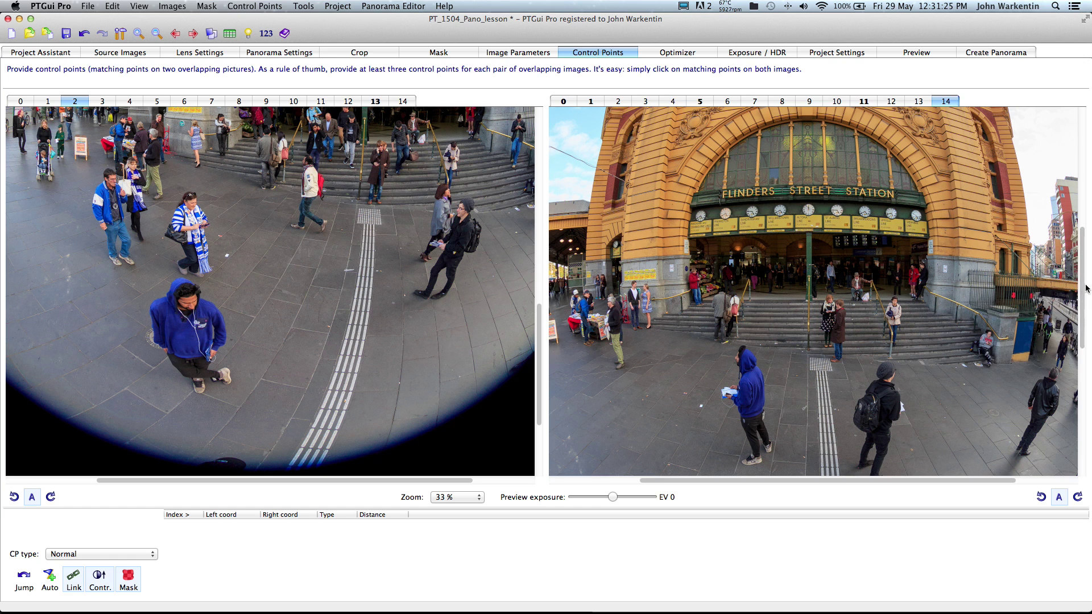
left_click_drag(1083, 299, 1080, 370)
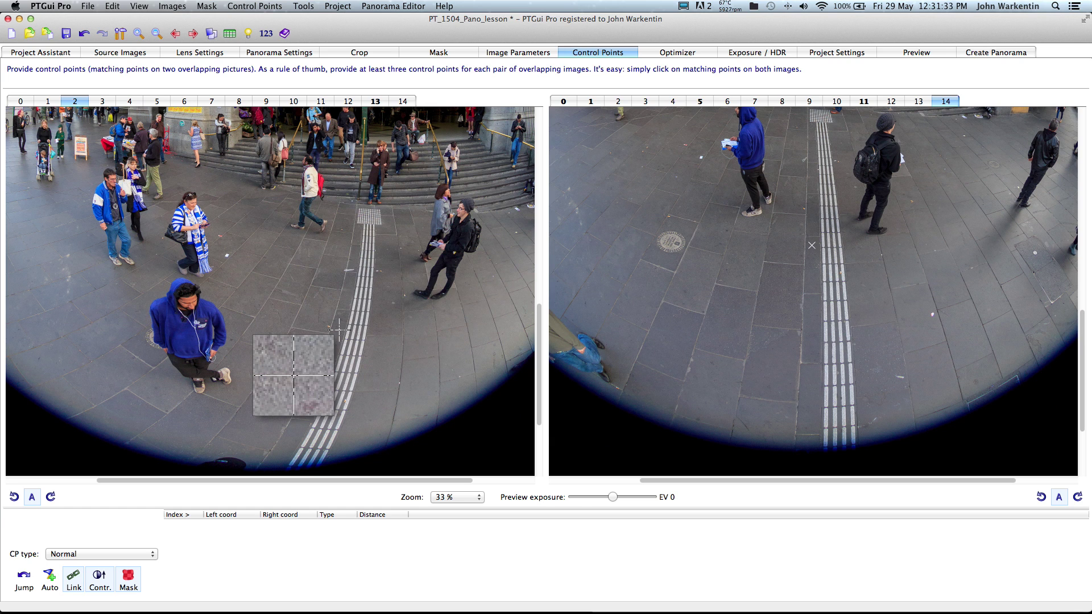
scroll(340, 328, "up", 1)
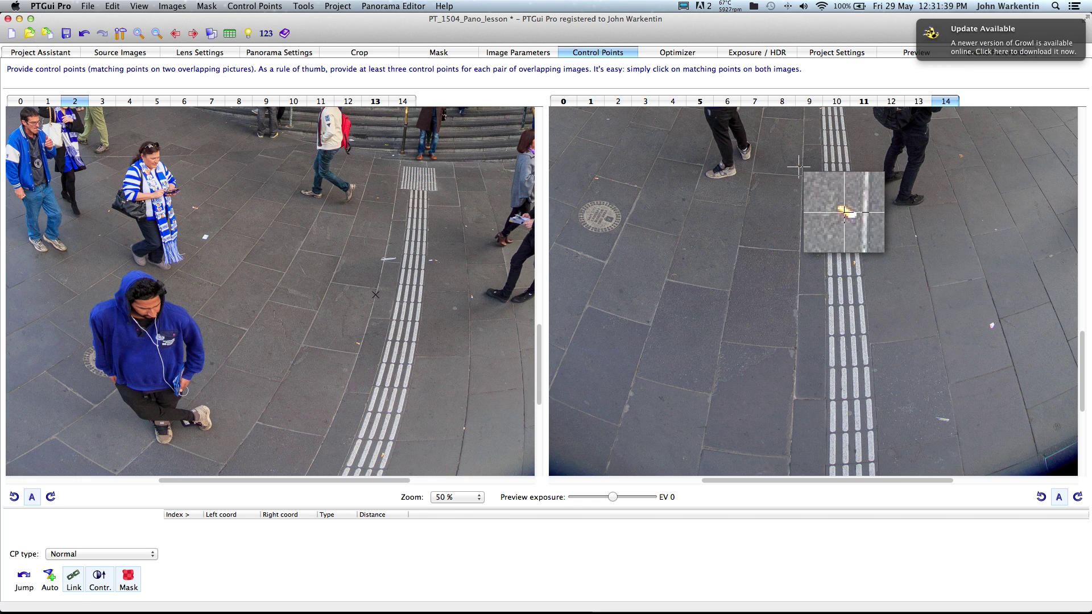
left_click(356, 343)
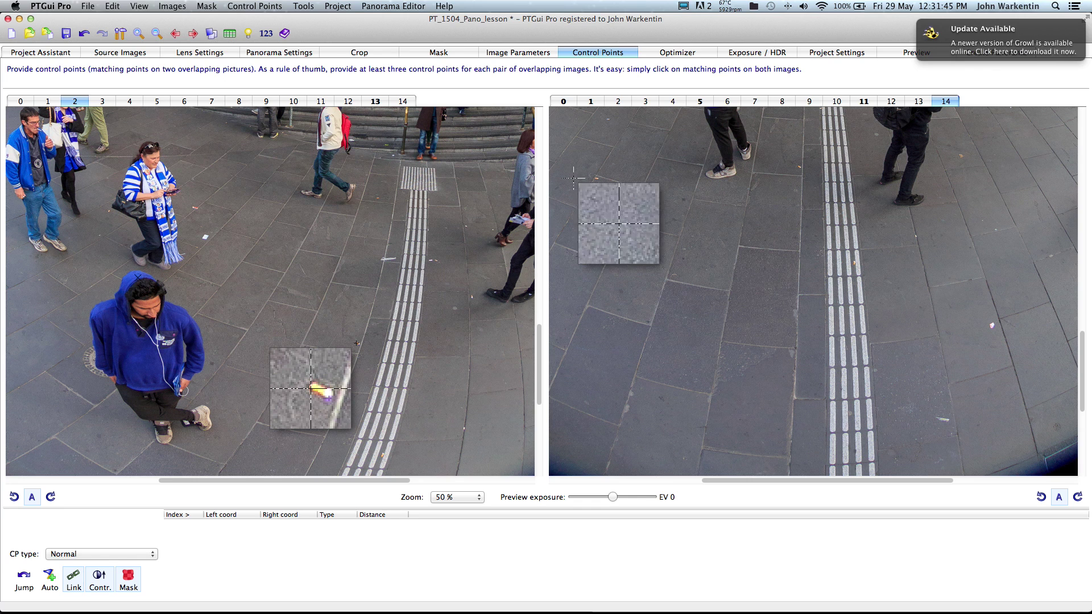
left_click(799, 166)
key("Left")
key("Left")
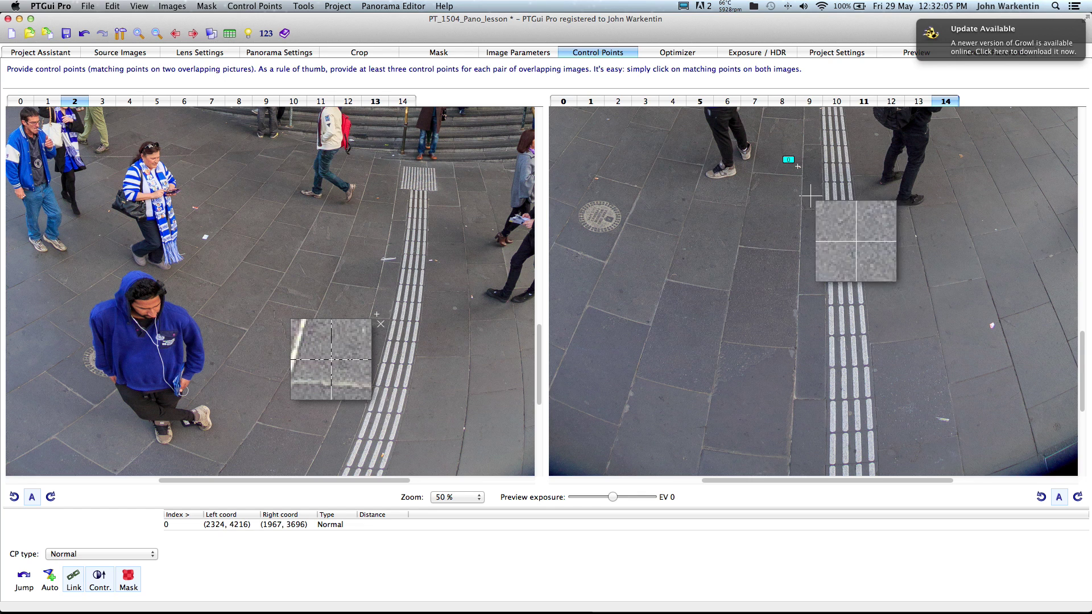
left_click(809, 188)
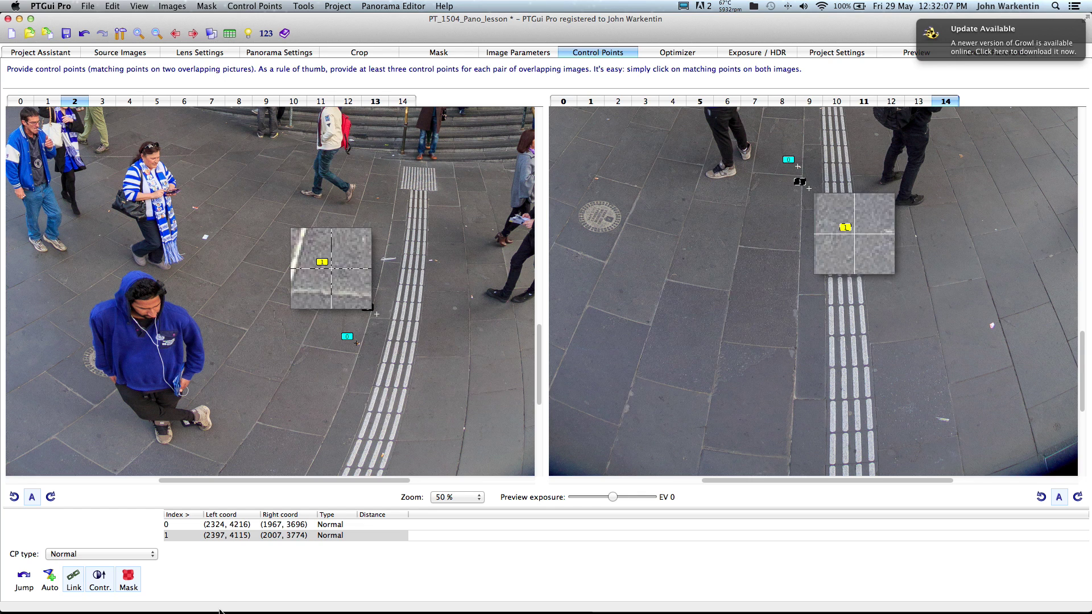
left_click(190, 536)
key("Delete")
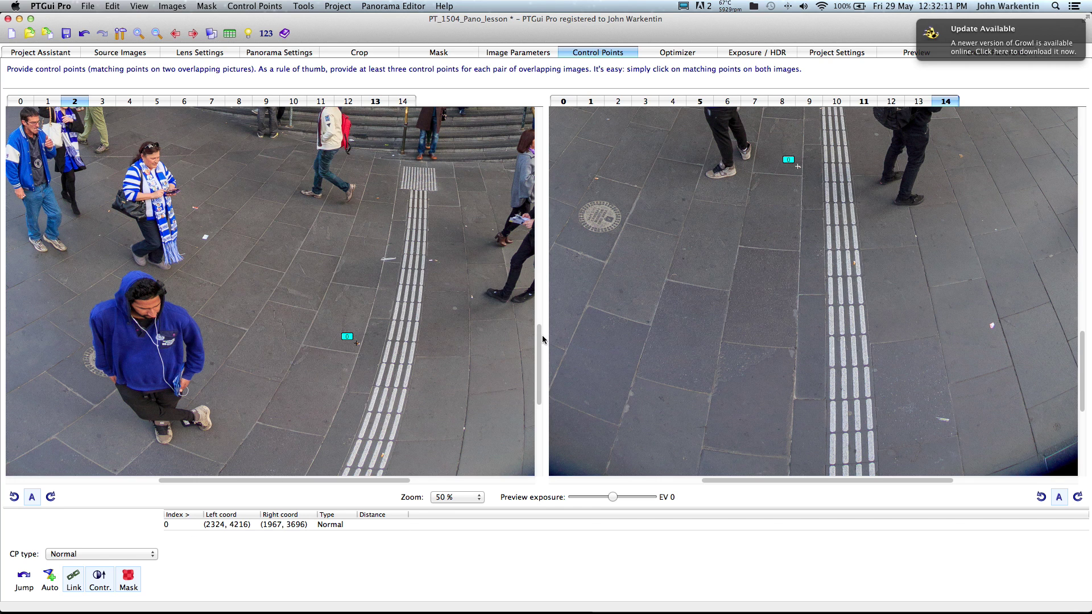
Add two control points between images 2 and 14 on the paving joints farther up from the yellow speck, left of the tactile strip.
left_click_drag(540, 335, 540, 356)
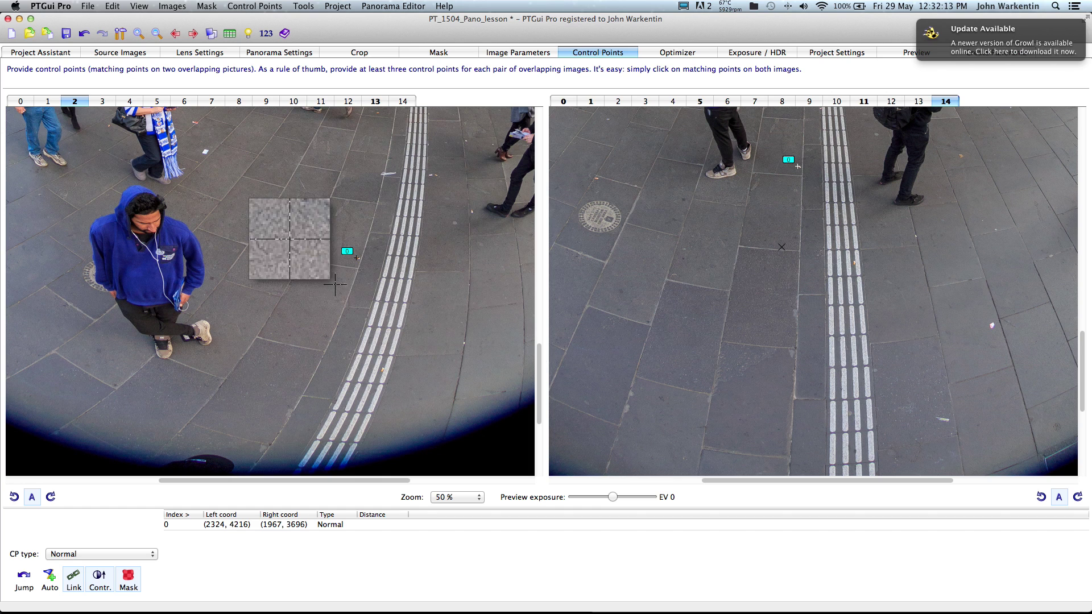
left_click(350, 151)
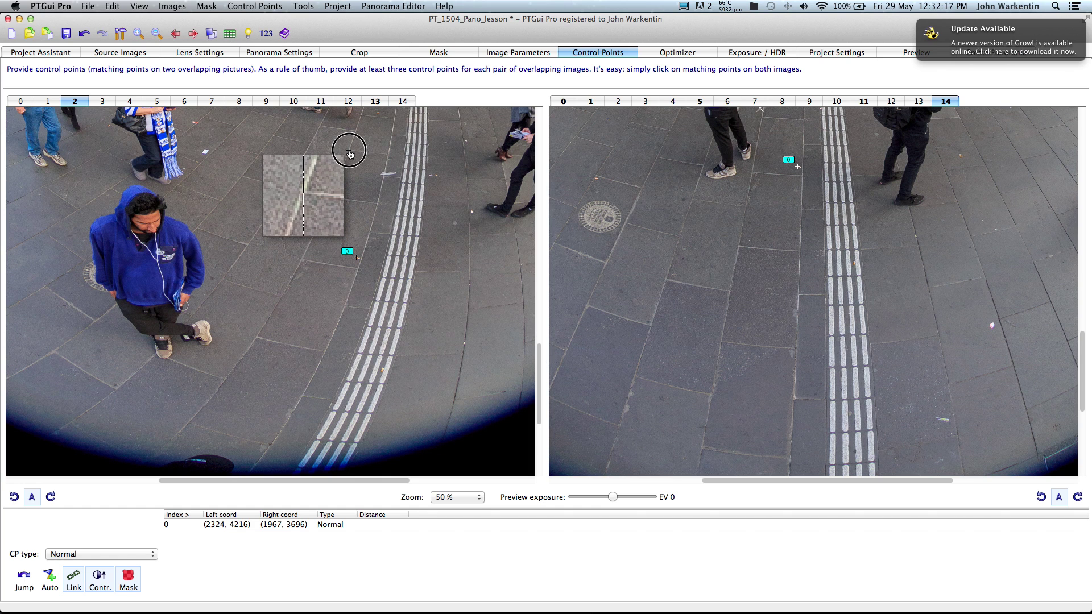
left_click_drag(1084, 338, 1084, 330)
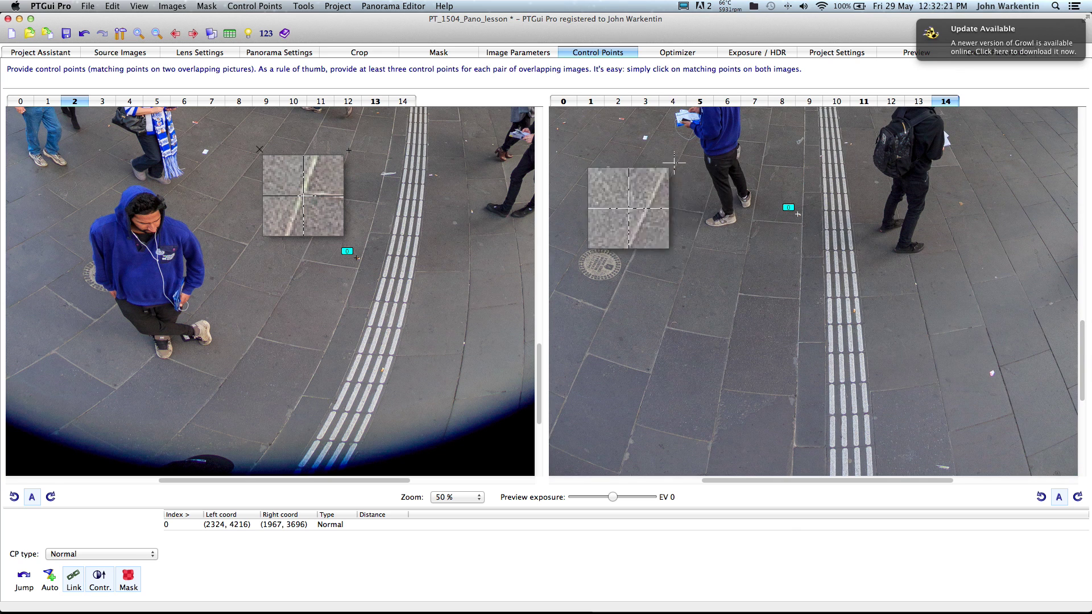
left_click(770, 126)
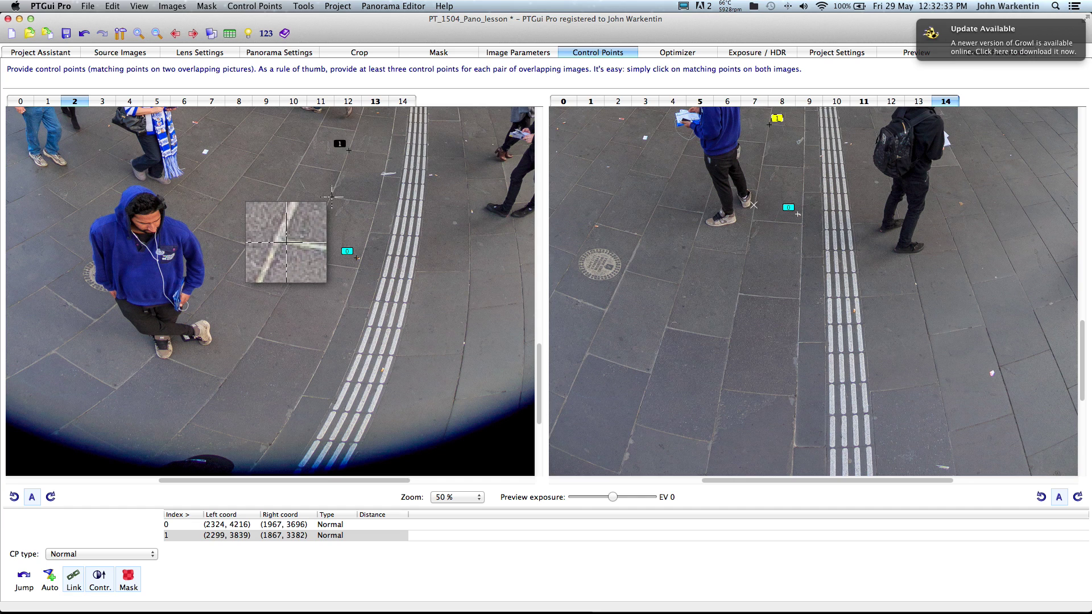
left_click(332, 198)
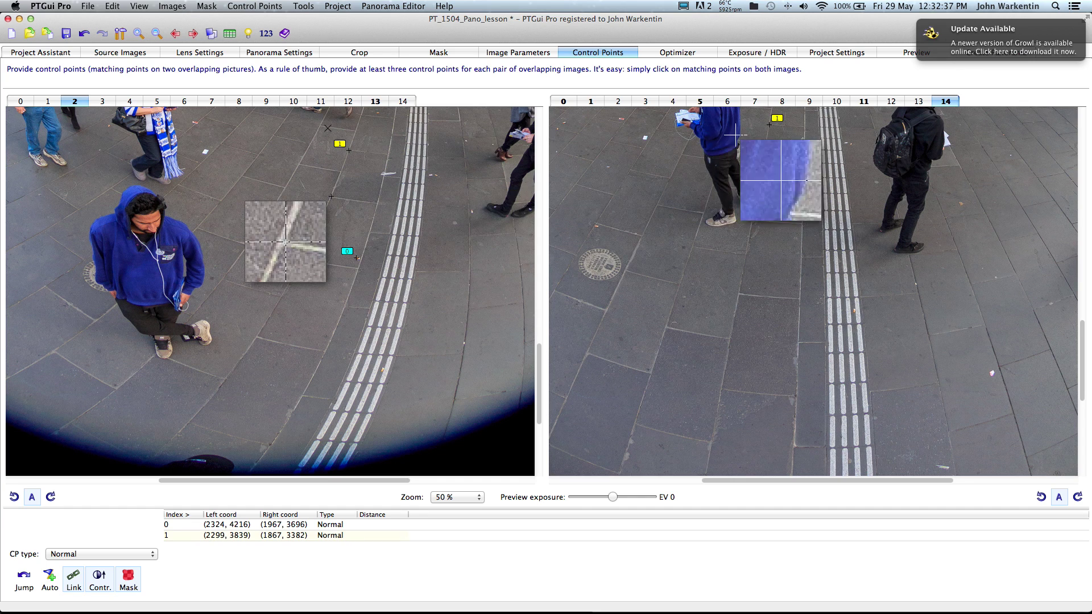
left_click(763, 164)
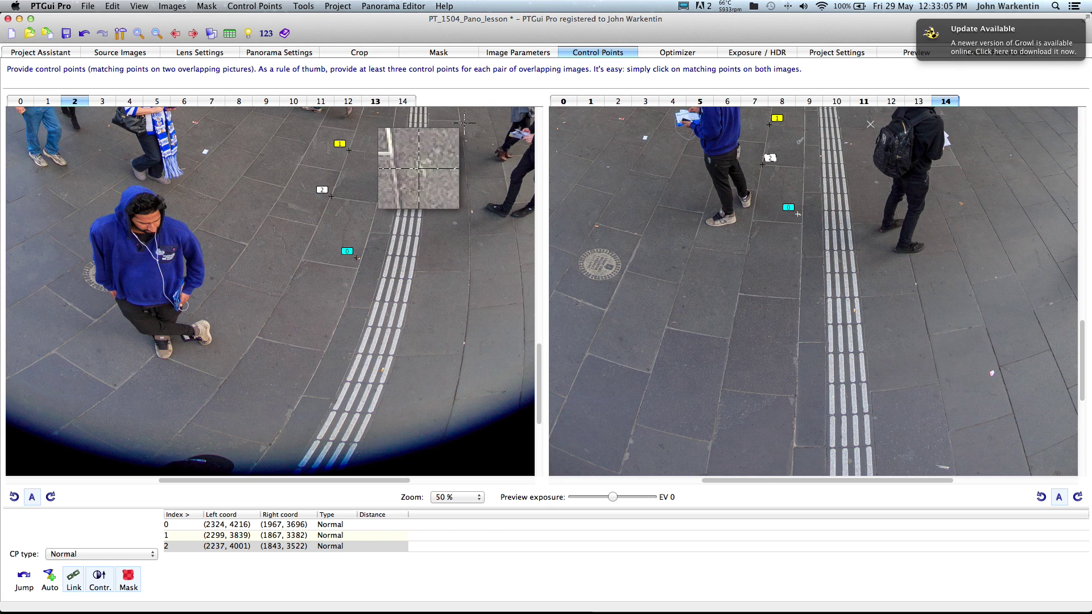
Match images 2 and 14 at a paving joint right of the tactile strip's upper end and at one just below the yellow speck.
left_click_drag(1084, 327, 1083, 317)
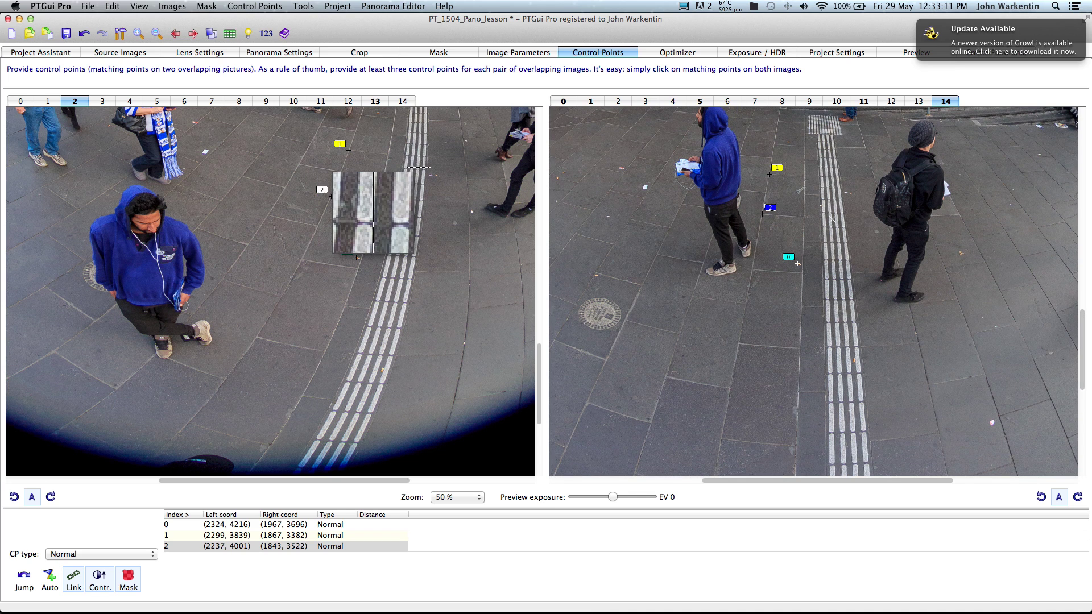
left_click(461, 124)
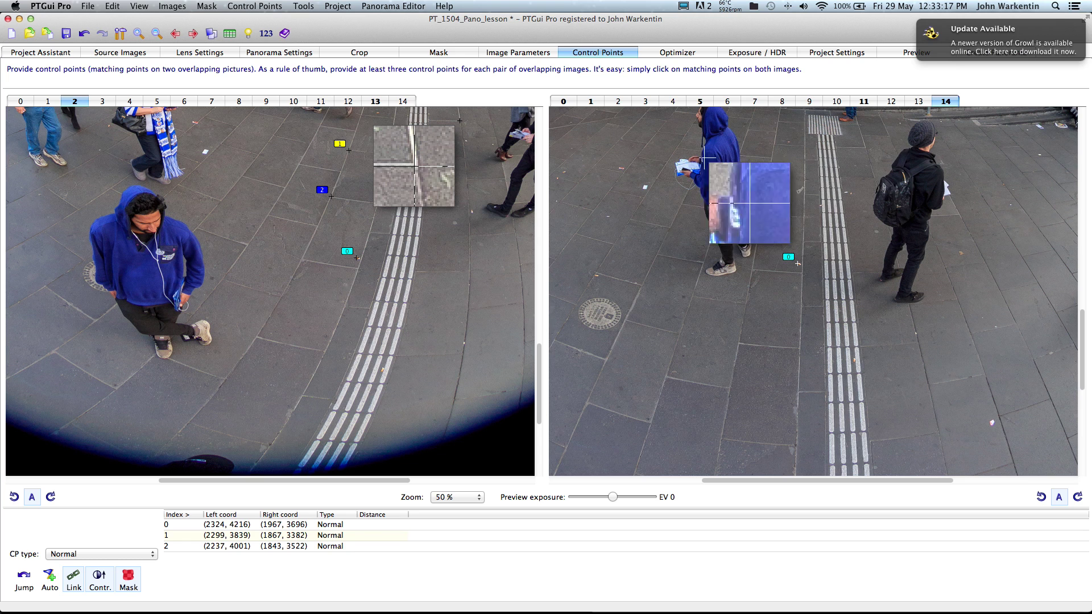
left_click(865, 148)
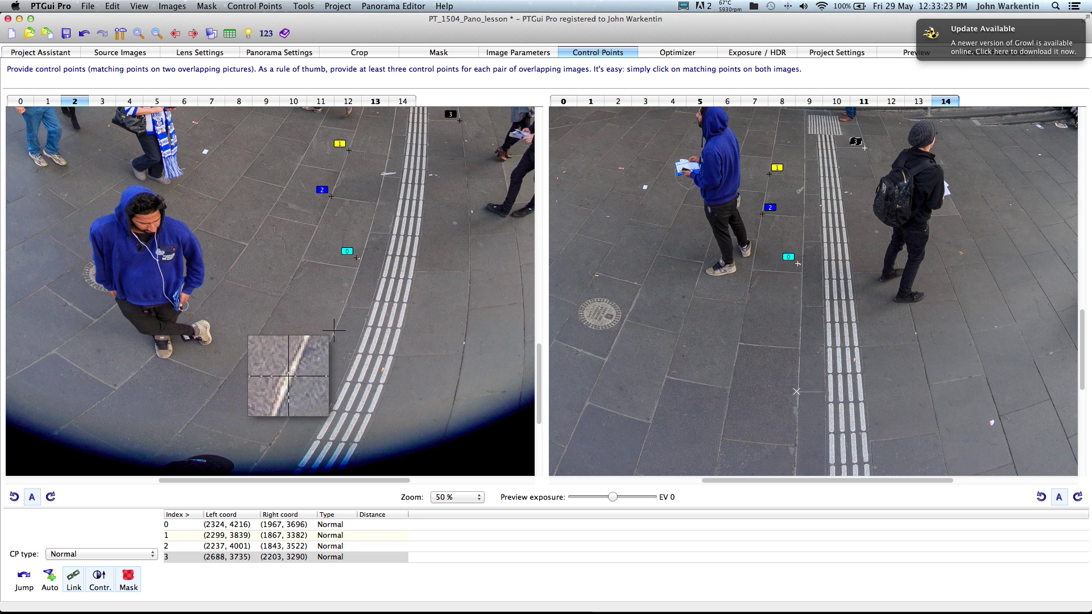
left_click(358, 272)
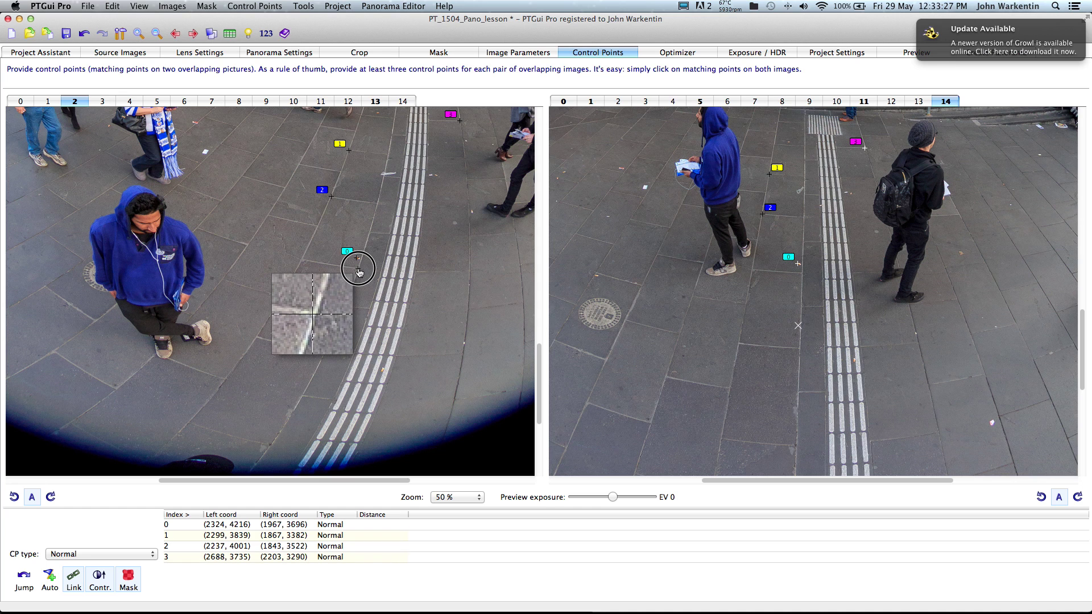
left_click(802, 271)
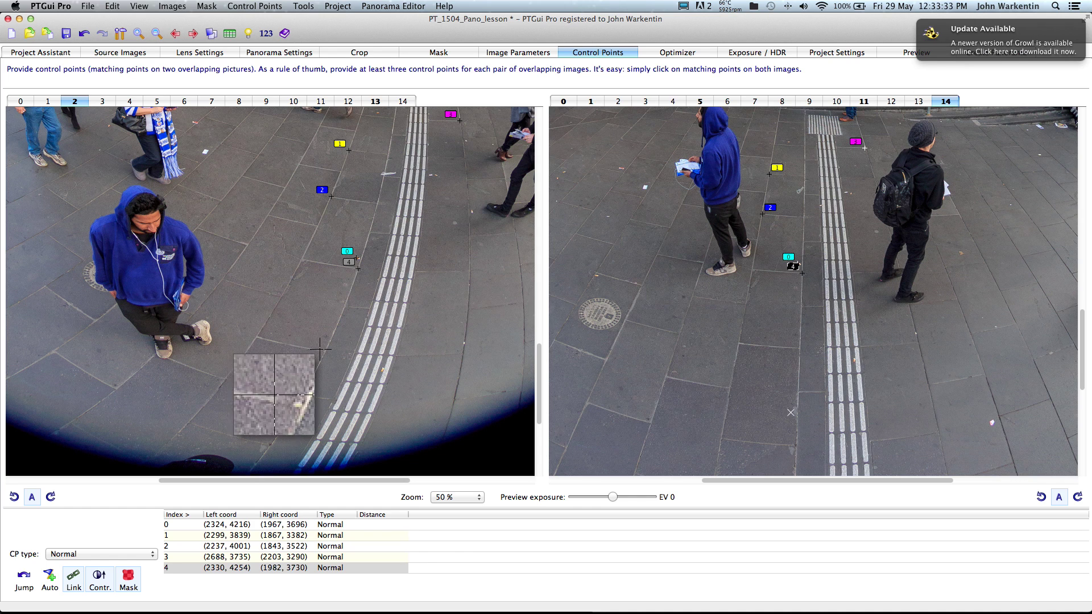
Add control points between images 2 and 14 at both ends of the next paving joint down, left of the tactile strip.
left_click(326, 352)
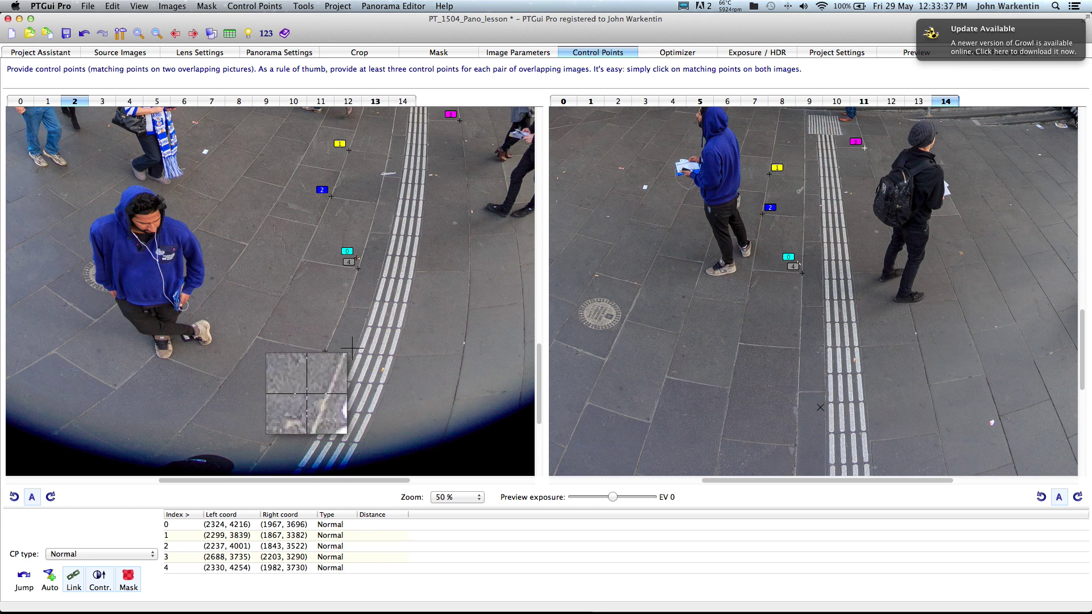
left_click(800, 348)
left_click_drag(799, 348, 799, 348)
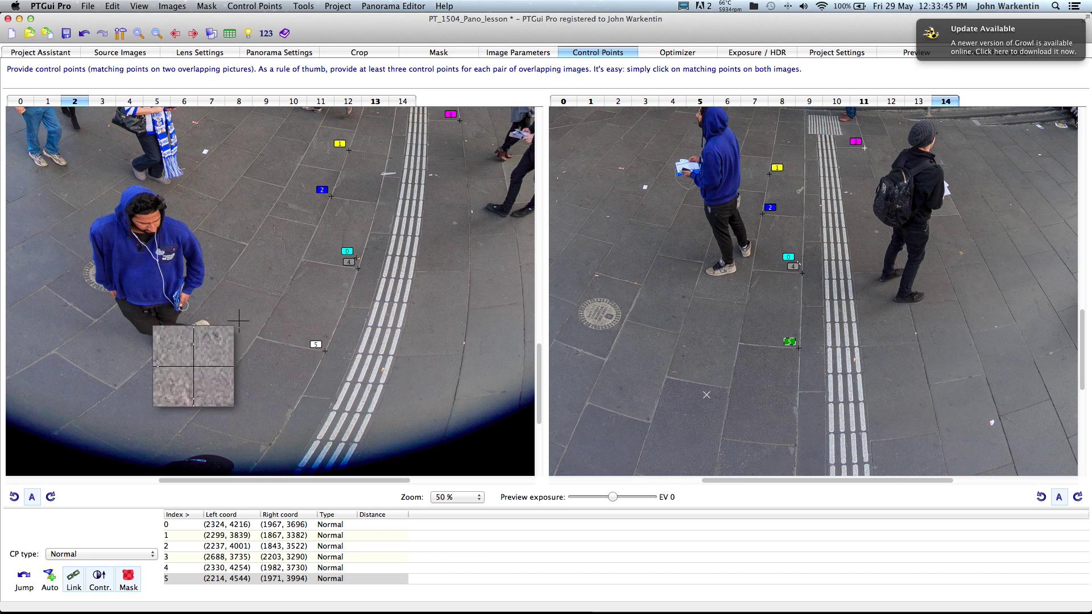
left_click(257, 340)
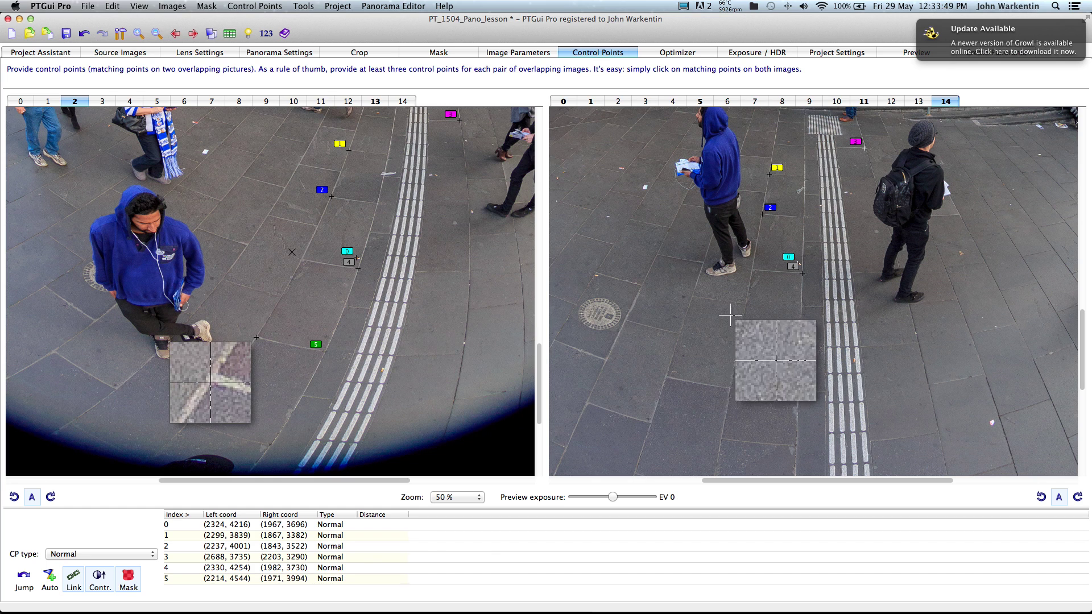
left_click(739, 343)
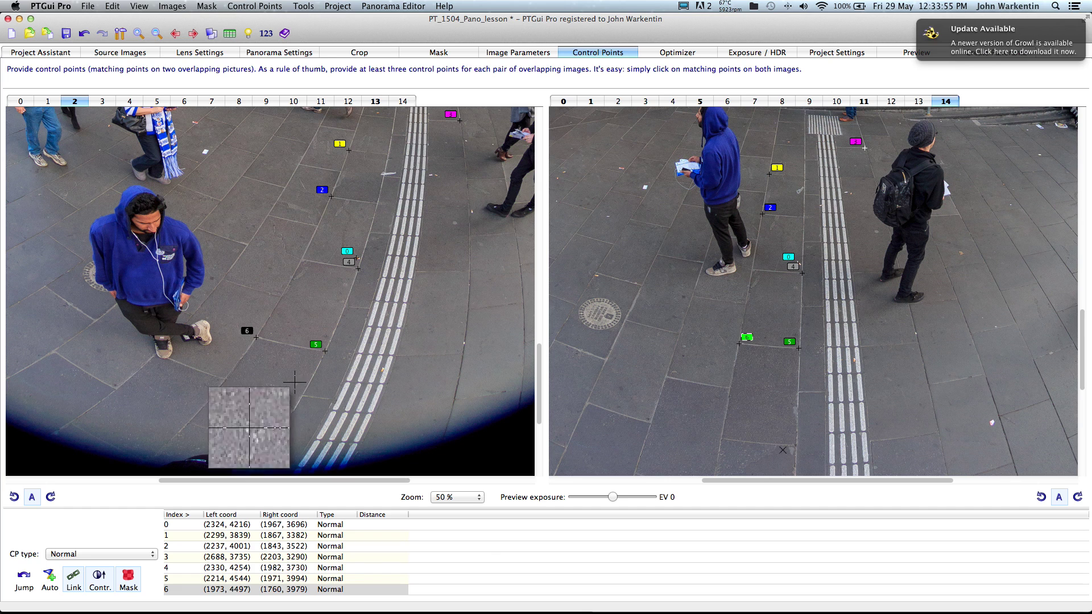
Add a control point on the paving corner nearest the camera, below the hooded man in image 2, and fine-tune its match in image 14.
left_click(191, 426)
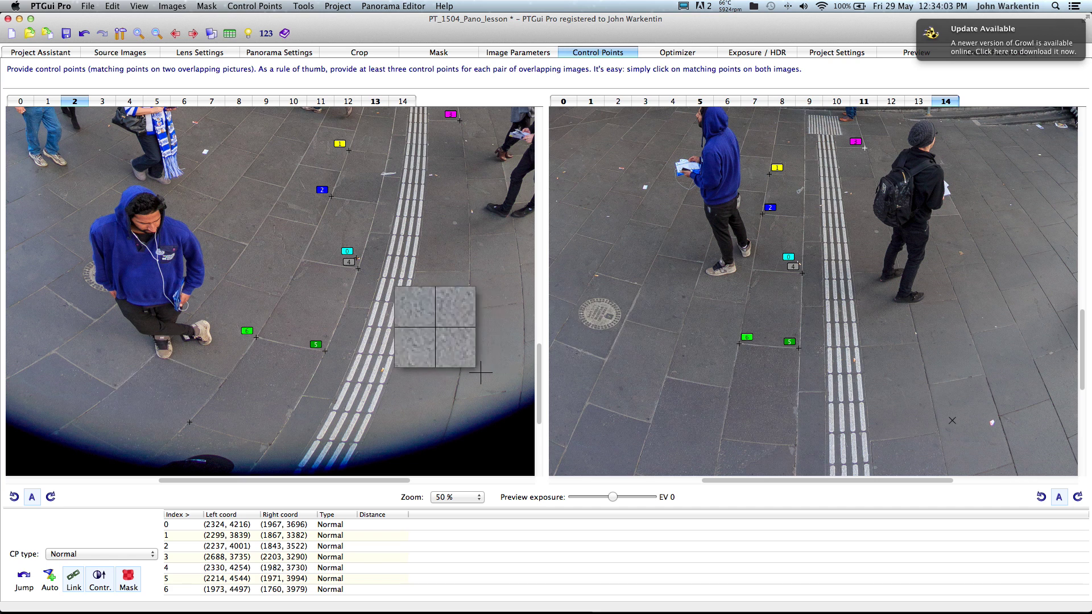
left_click(721, 438)
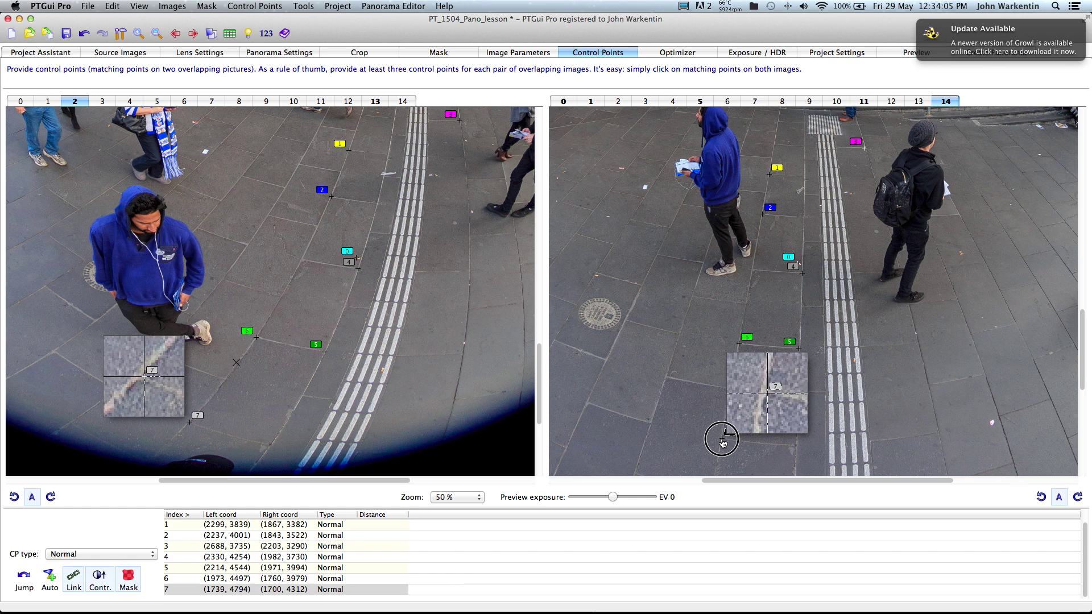
left_click_drag(722, 439, 722, 438)
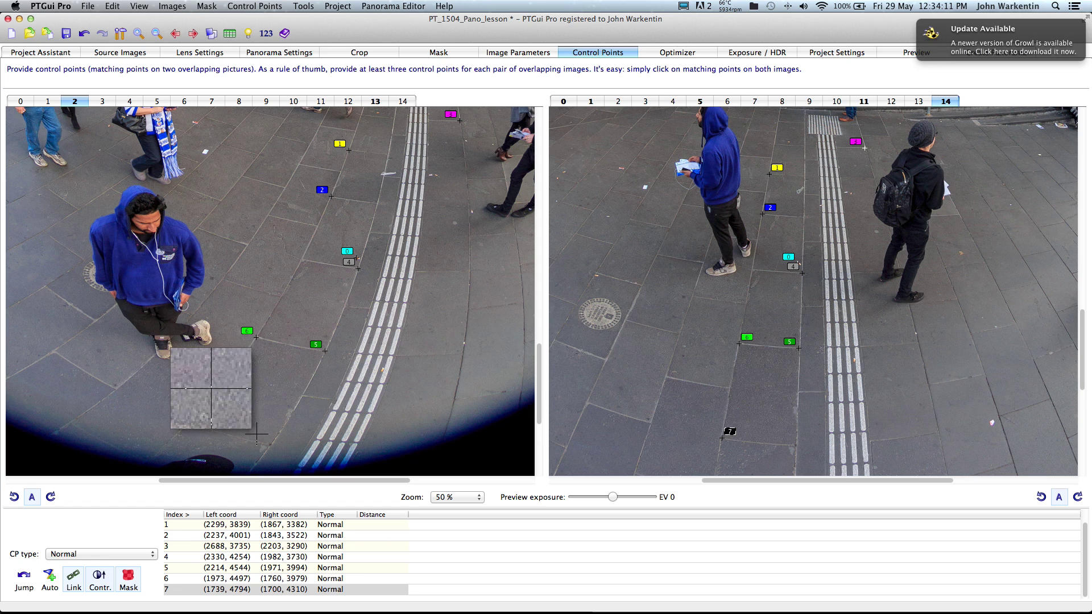
Match images 2 and 14 at the near paving corner left of the tactile strip and midway along the long joint between points 6 and 7.
left_click(270, 445)
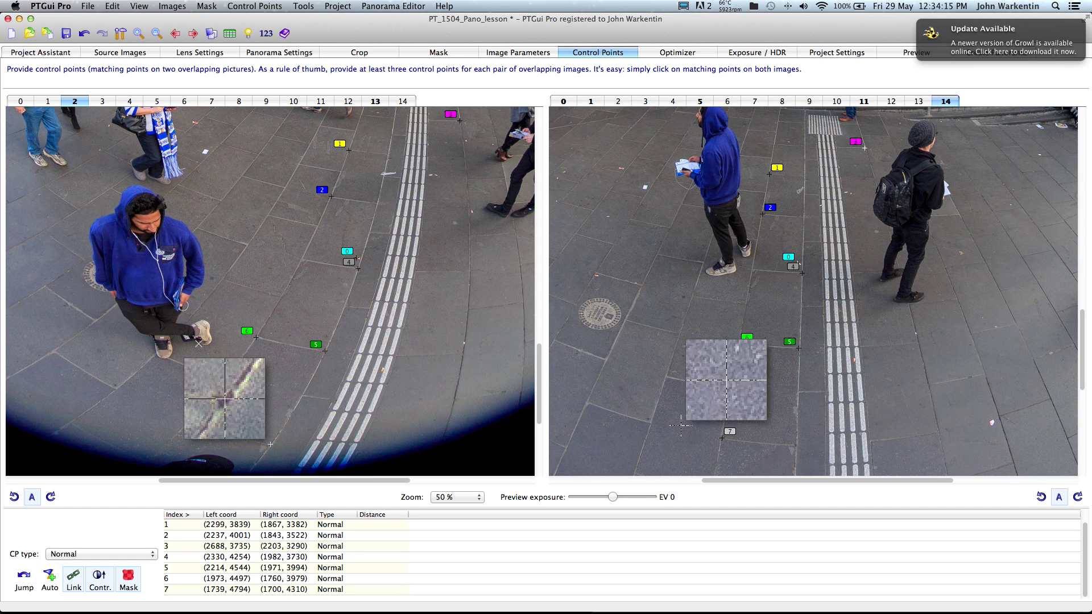
left_click(795, 445)
left_click_drag(797, 450, 796, 449)
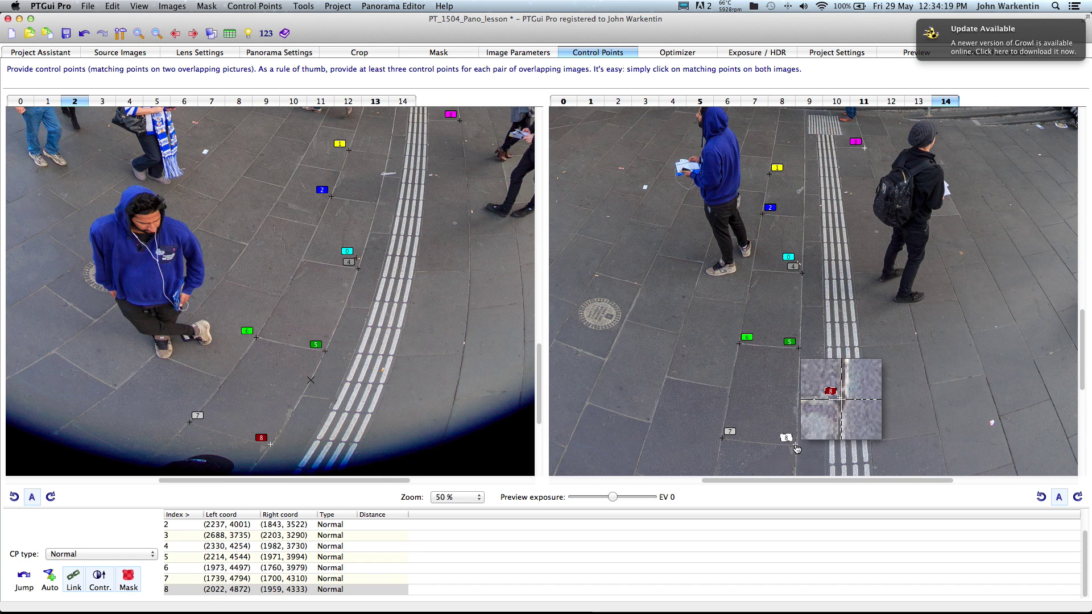
scroll(1080, 402, "down", 5)
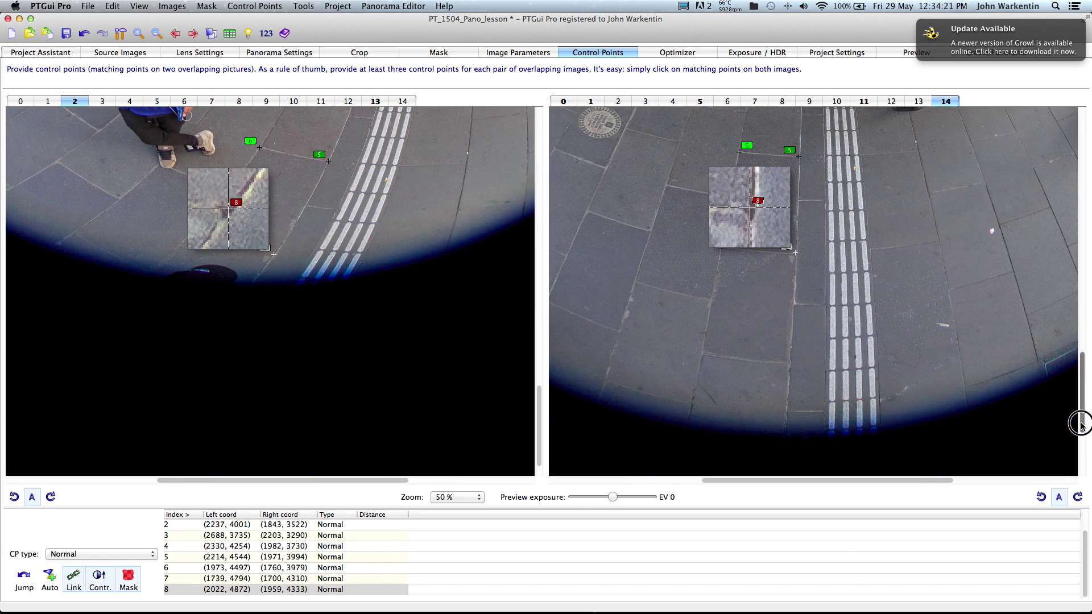
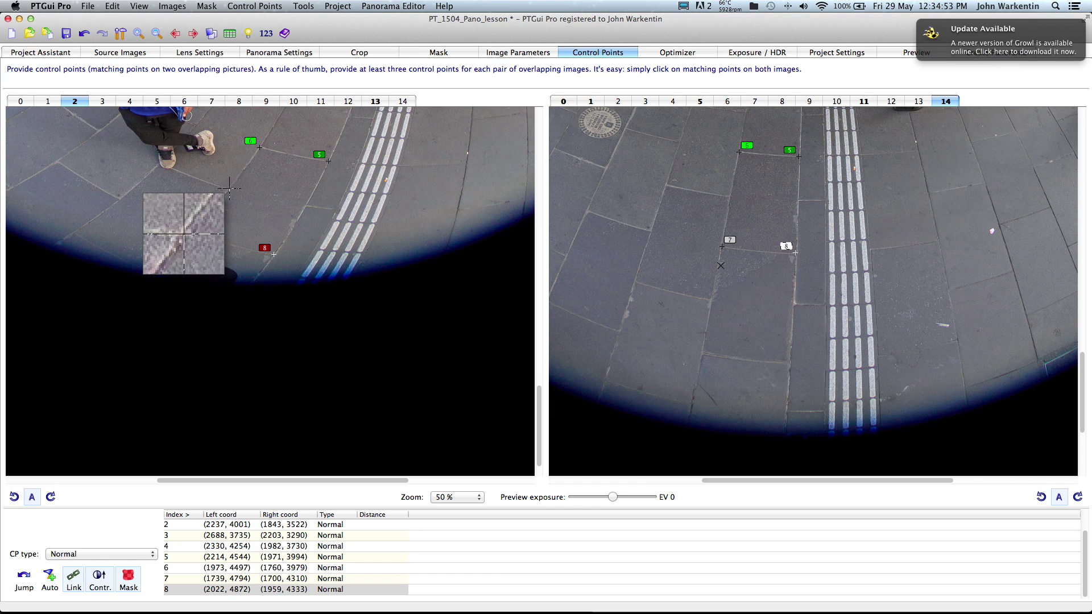
left_click(229, 189)
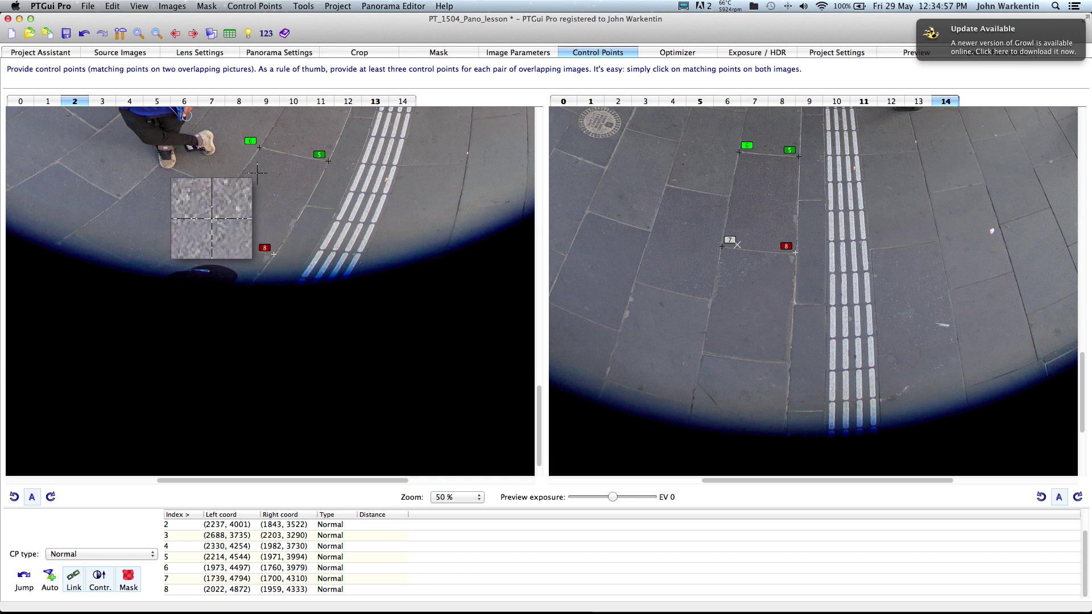
left_click(731, 196)
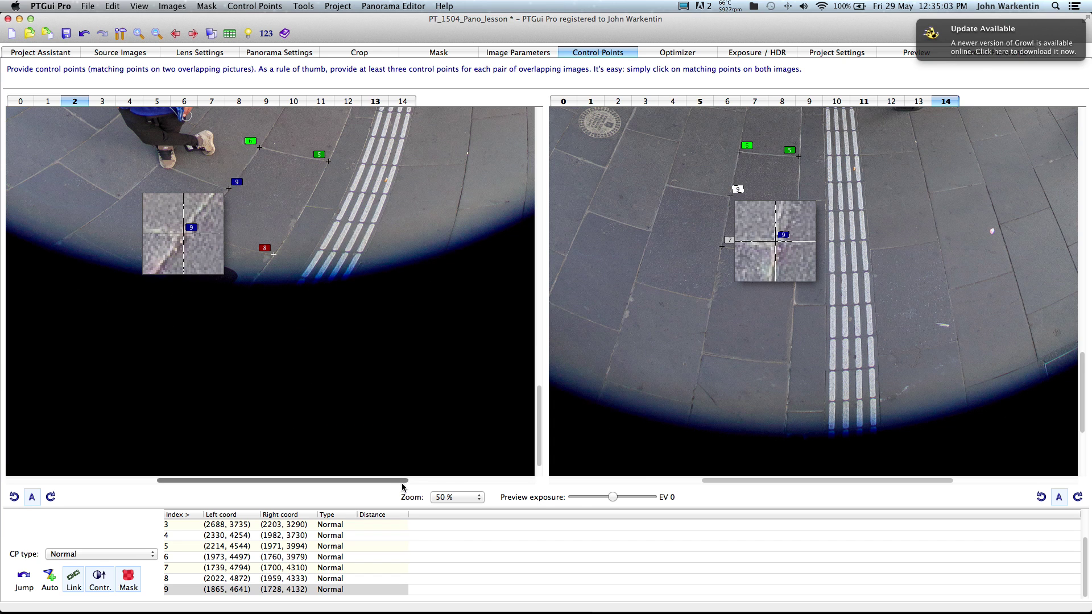
Add two control points between images 2 and 14 along the long paving joint right of the tactile strip, below the man with the backpack.
left_click(429, 481)
left_click_drag(429, 480, 447, 480)
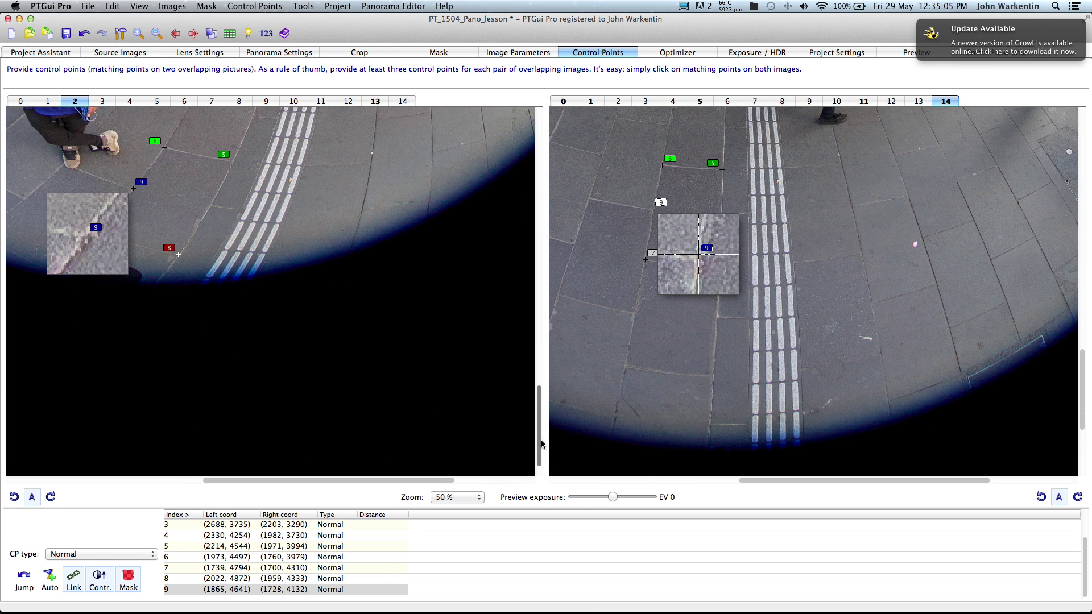
left_click_drag(542, 446, 539, 399)
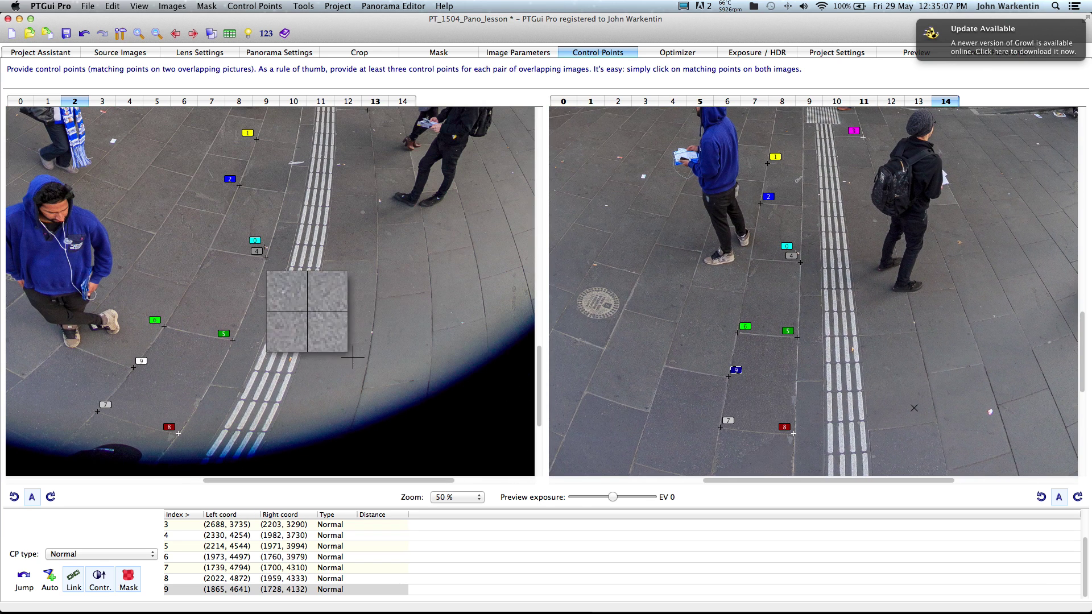
left_click(370, 344)
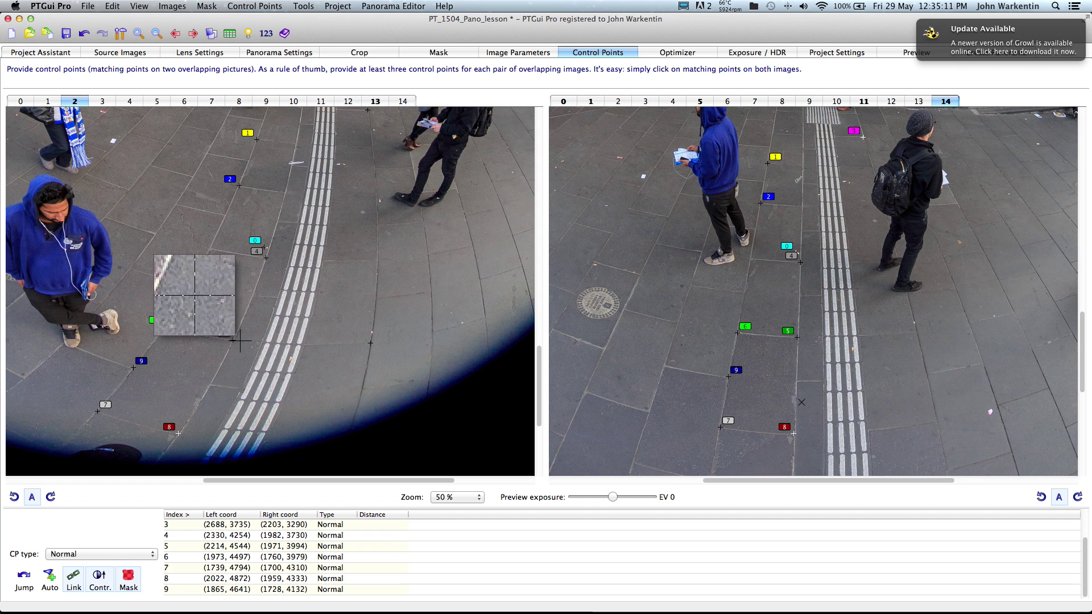
left_click(916, 332)
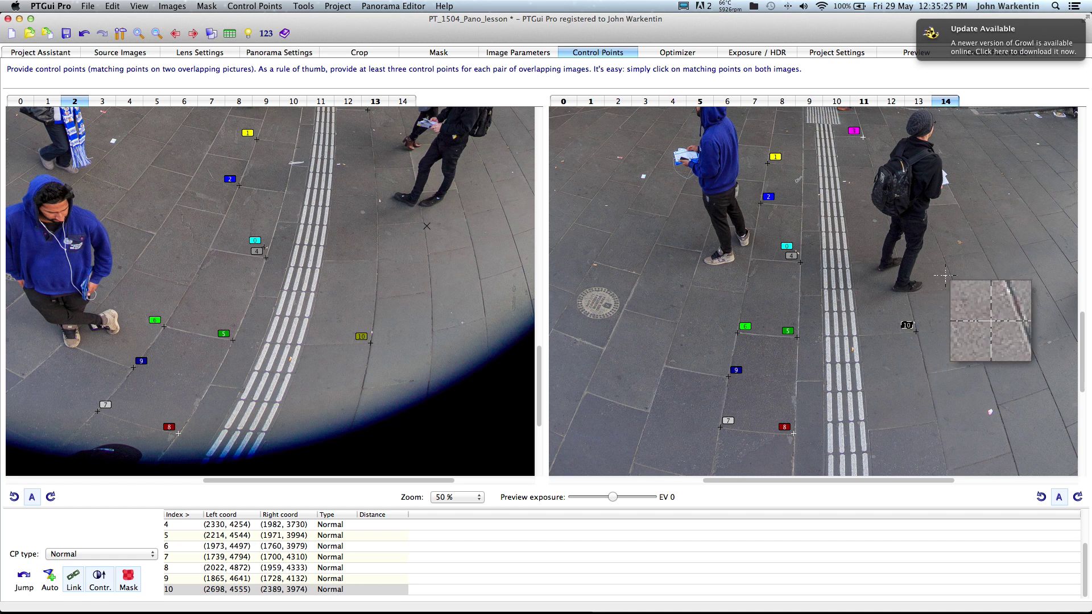
left_click(362, 390)
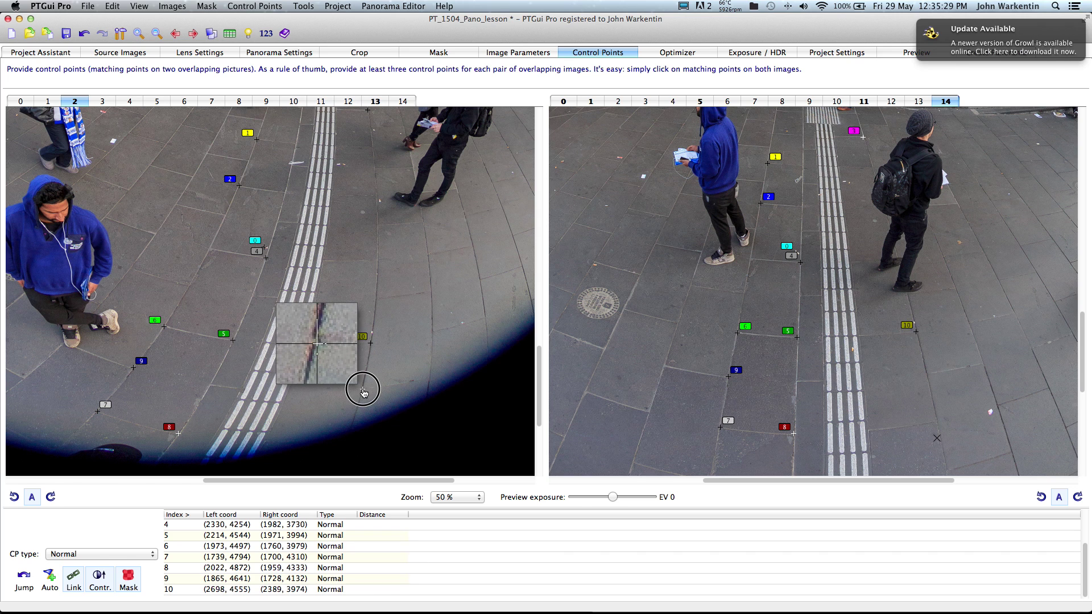
left_click(928, 373)
left_click_drag(928, 374, 927, 373)
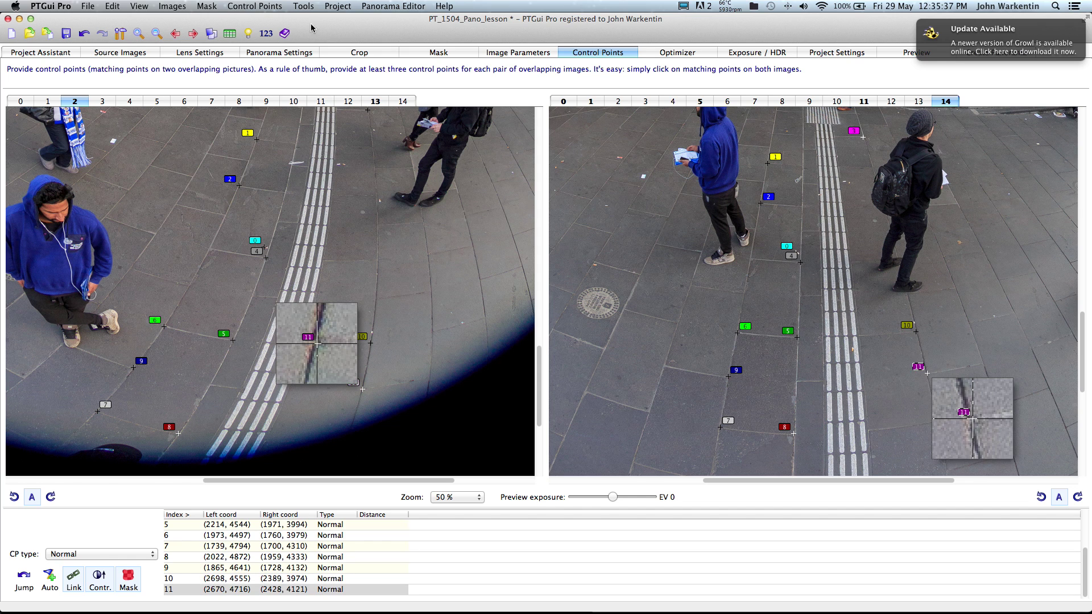
Bring up the optimizer settings and display the blend seams in the Panorama Editor.
left_click(675, 53)
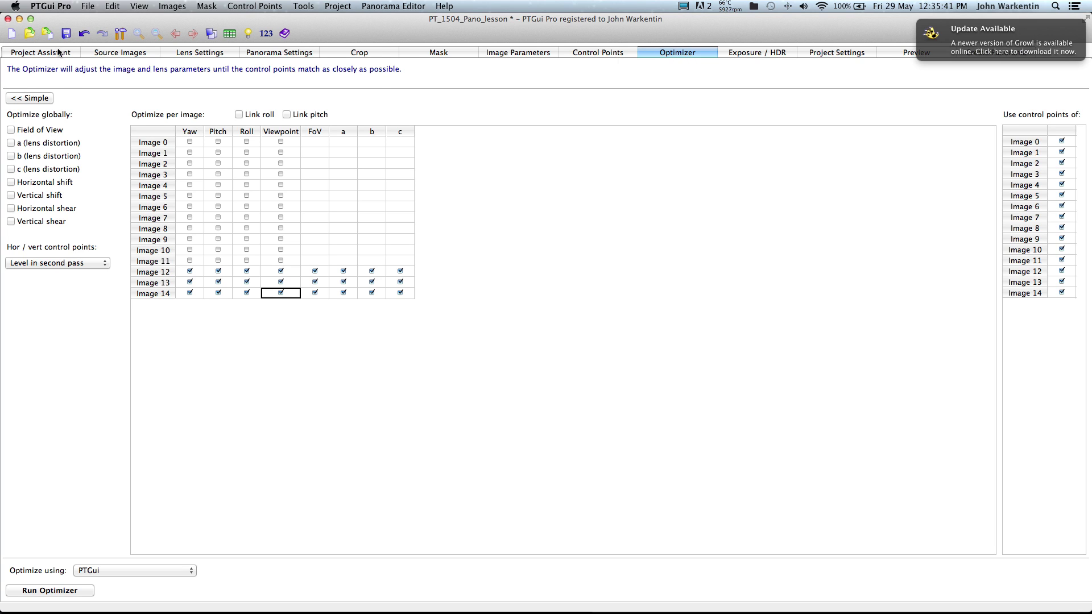
left_click(213, 34)
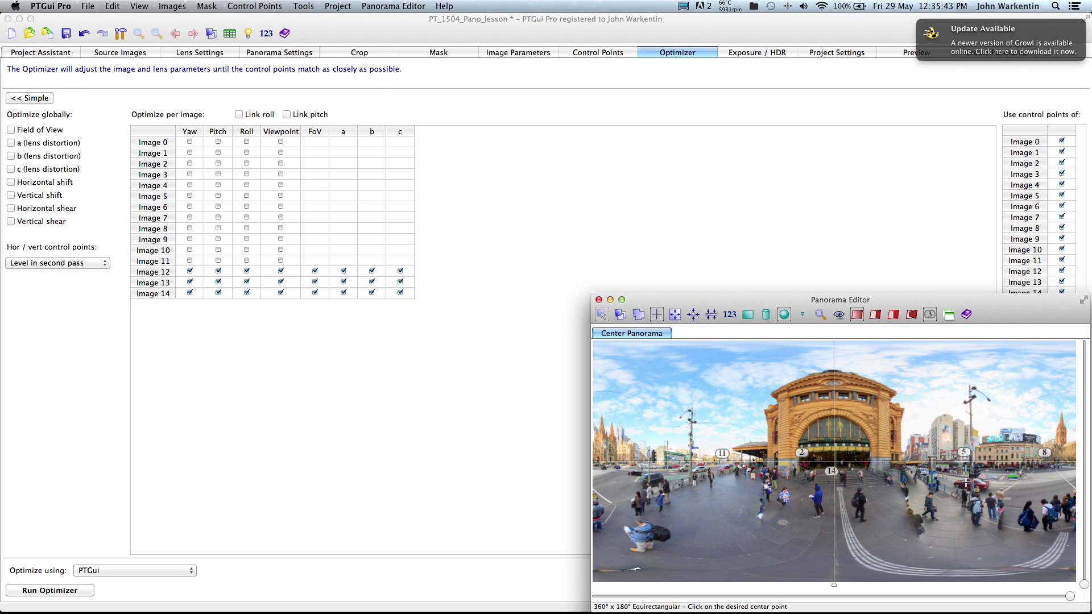
left_click(894, 316)
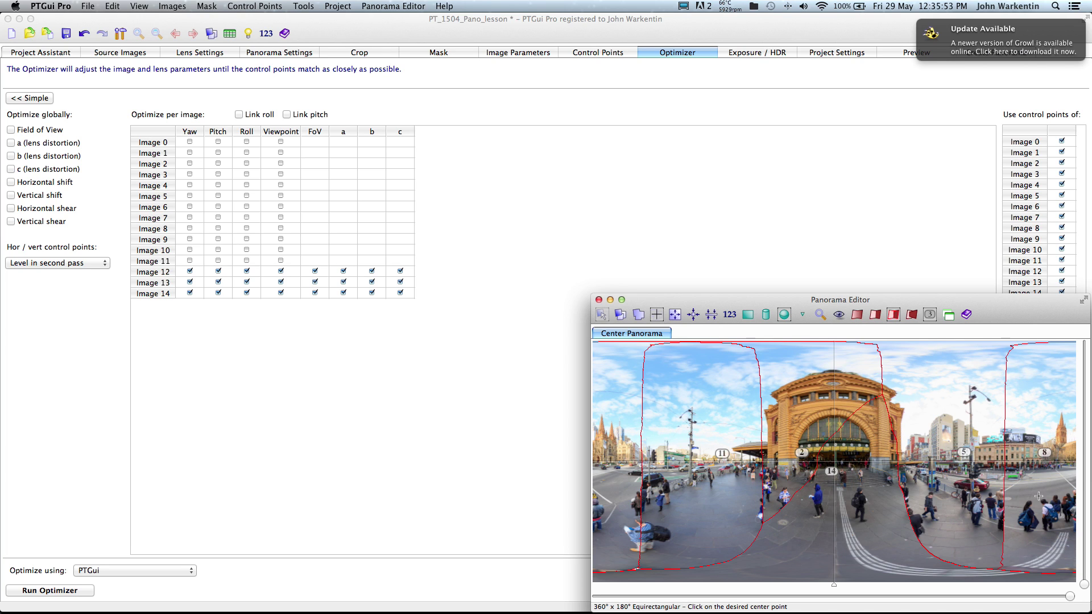
Set the blend priority of images 12, 13 and 14 to 20 in the image parameters.
left_click(506, 53)
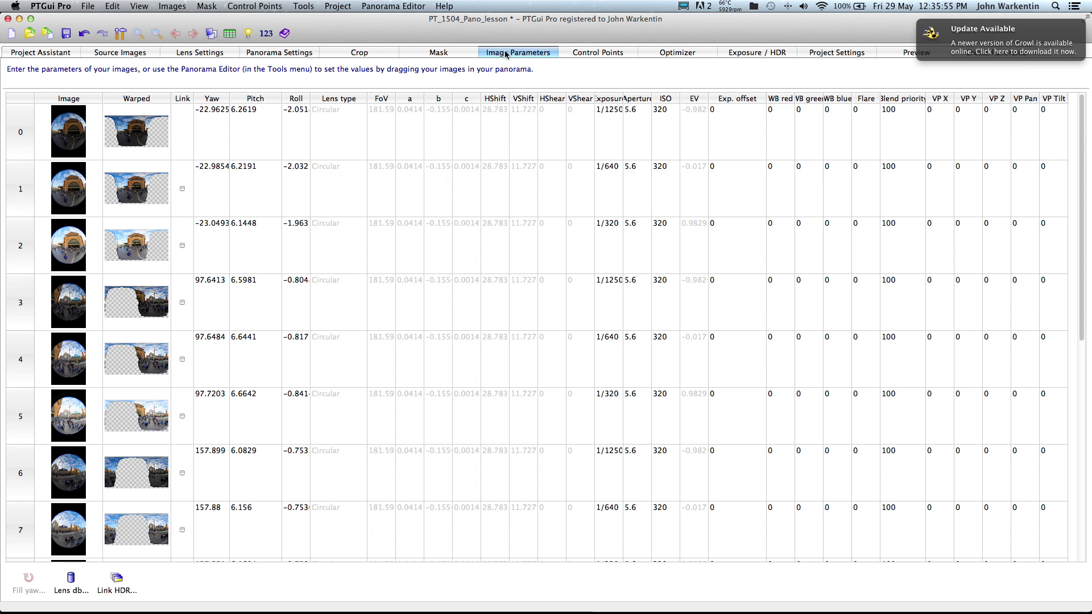
left_click(1081, 444)
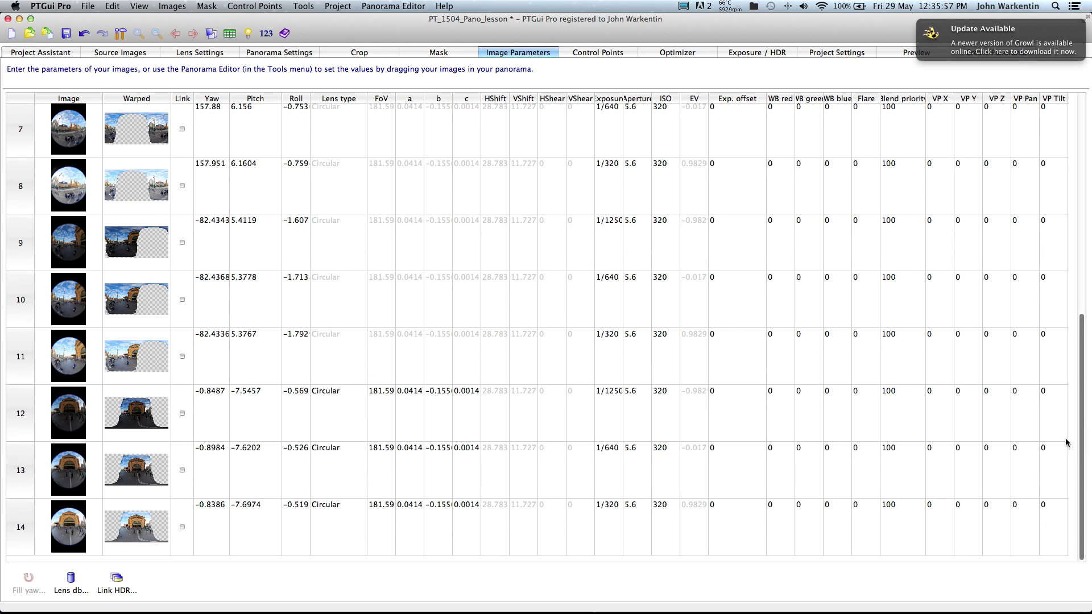
double_click(893, 512)
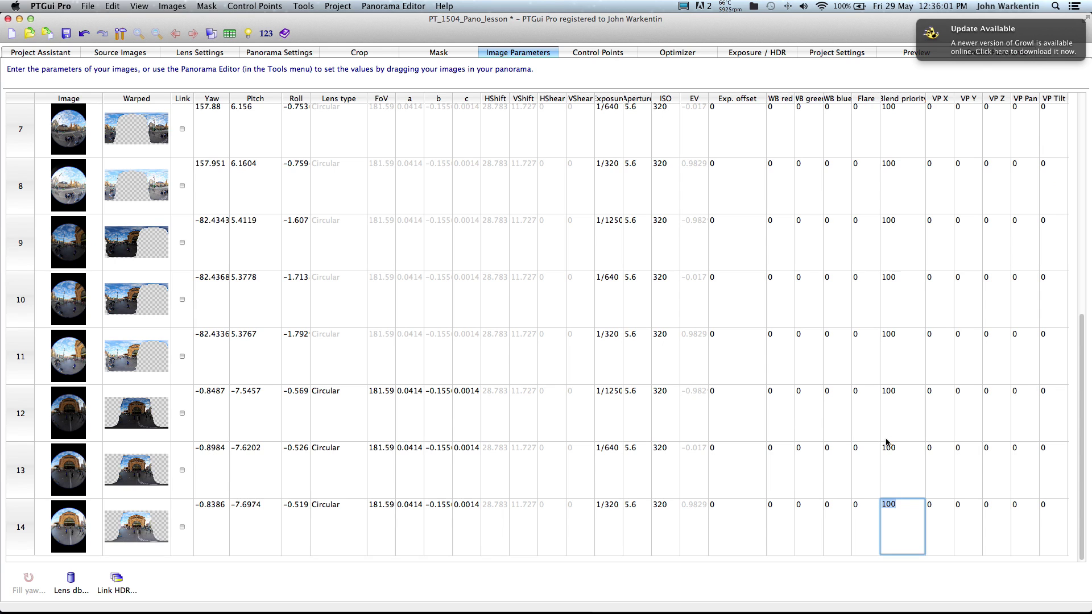
left_click(891, 399)
left_click(891, 510, "shift")
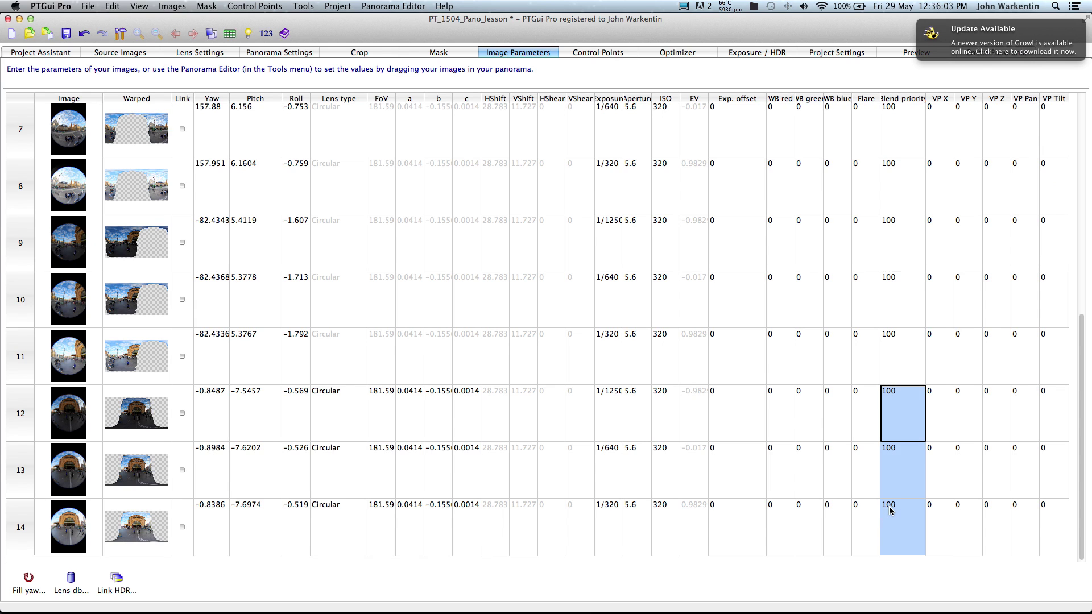
type("20")
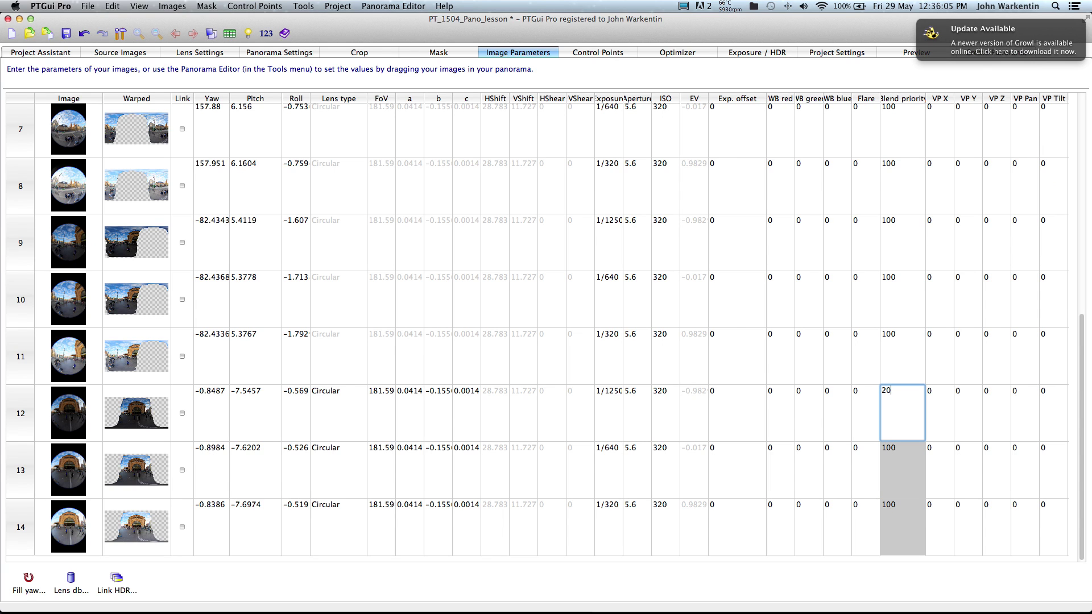
key("Return")
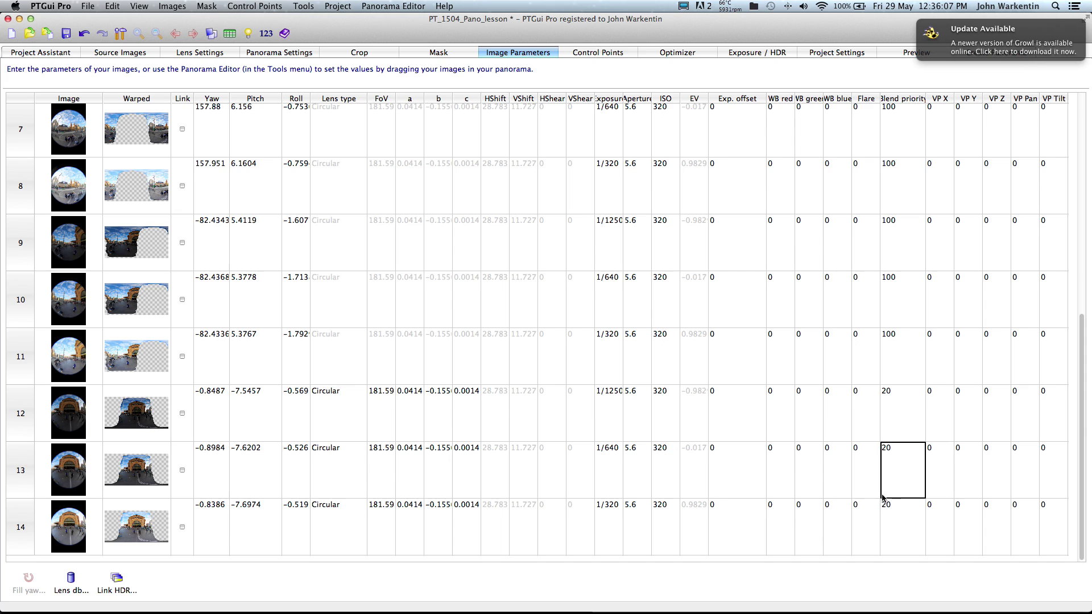
Check the seams in the Panorama Editor, save the project and dismiss the update notification.
left_click(210, 33)
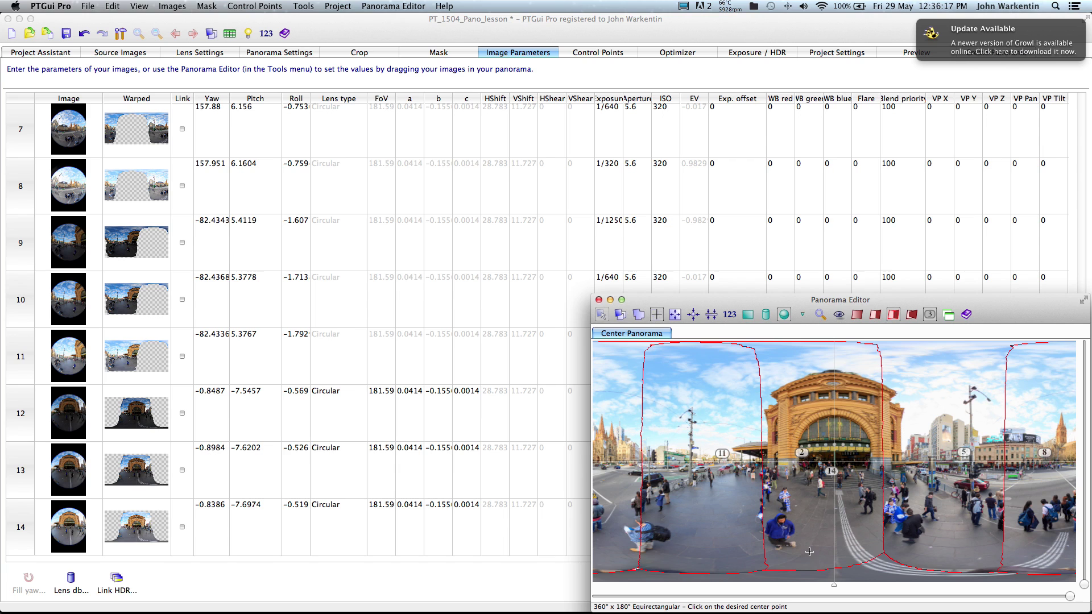
left_click(66, 35)
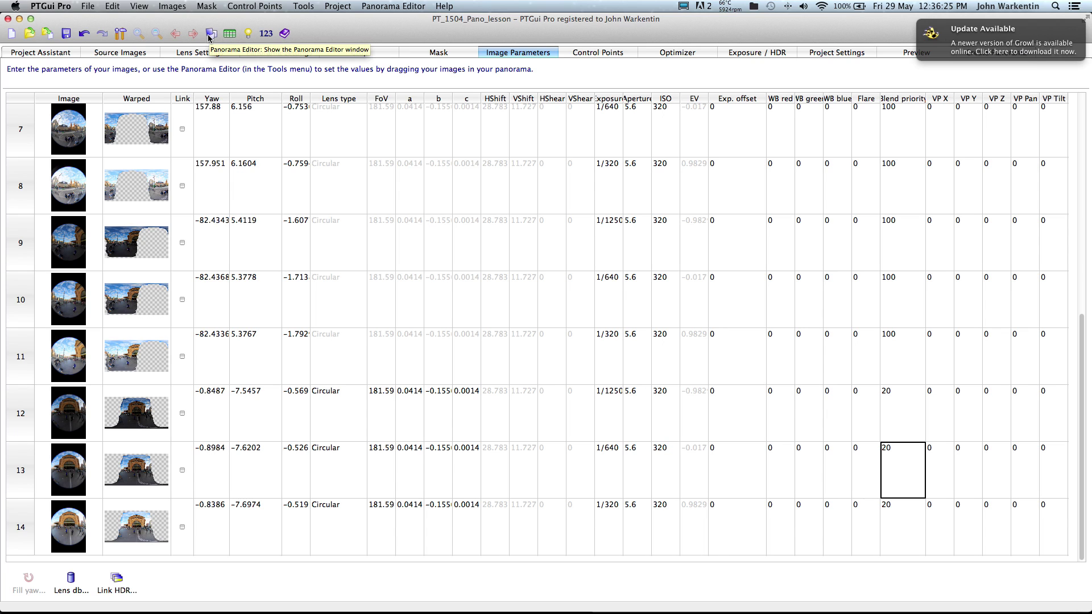
mouse_move(1064, 24)
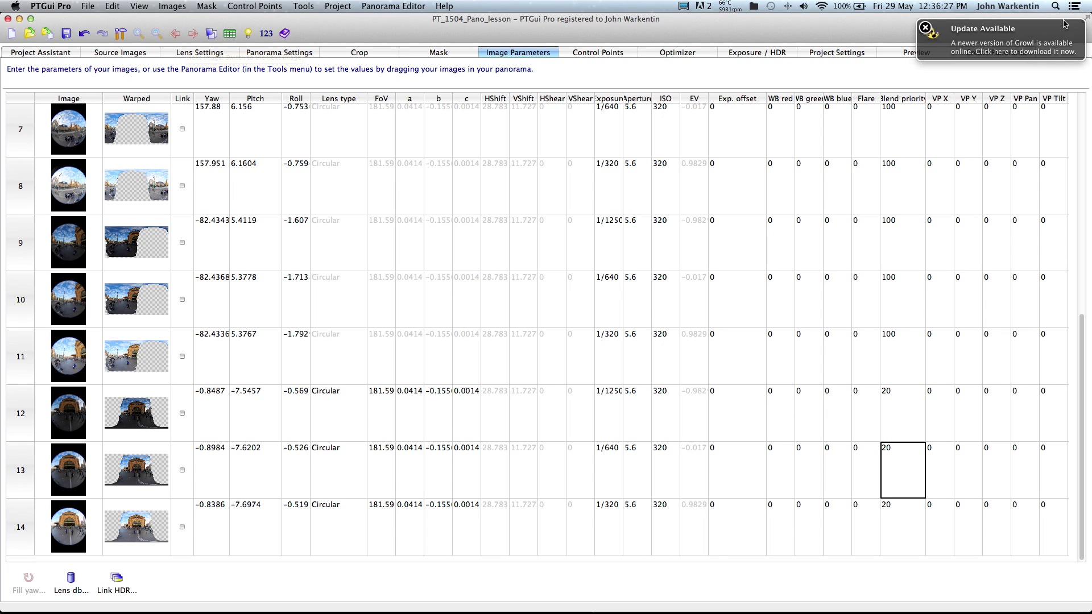
left_click(925, 29)
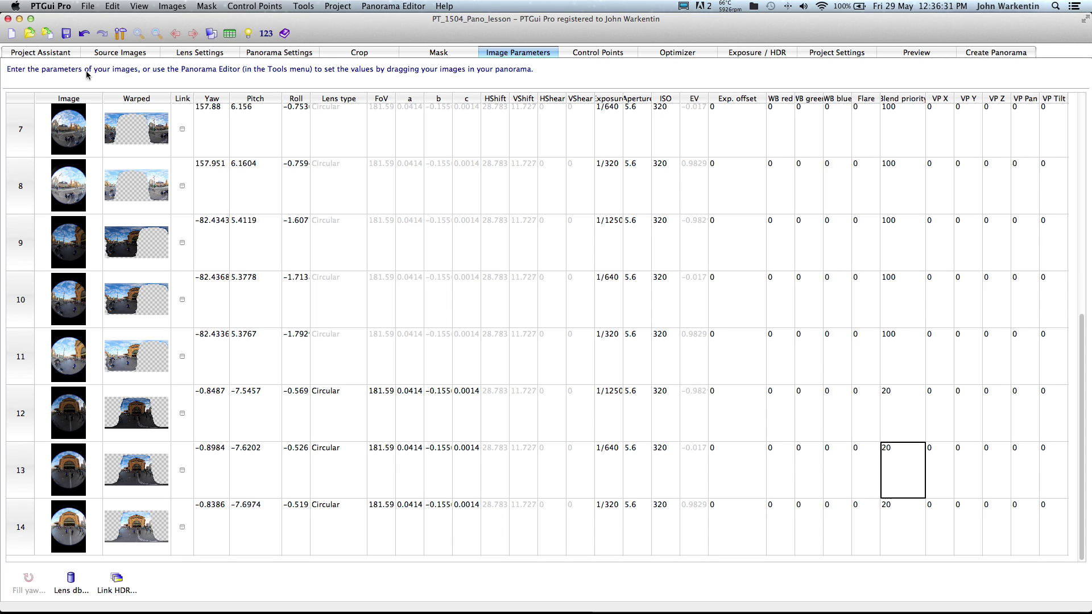
Change the panorama projection to Rectilinear with a 90° × 90° field of view.
left_click(288, 53)
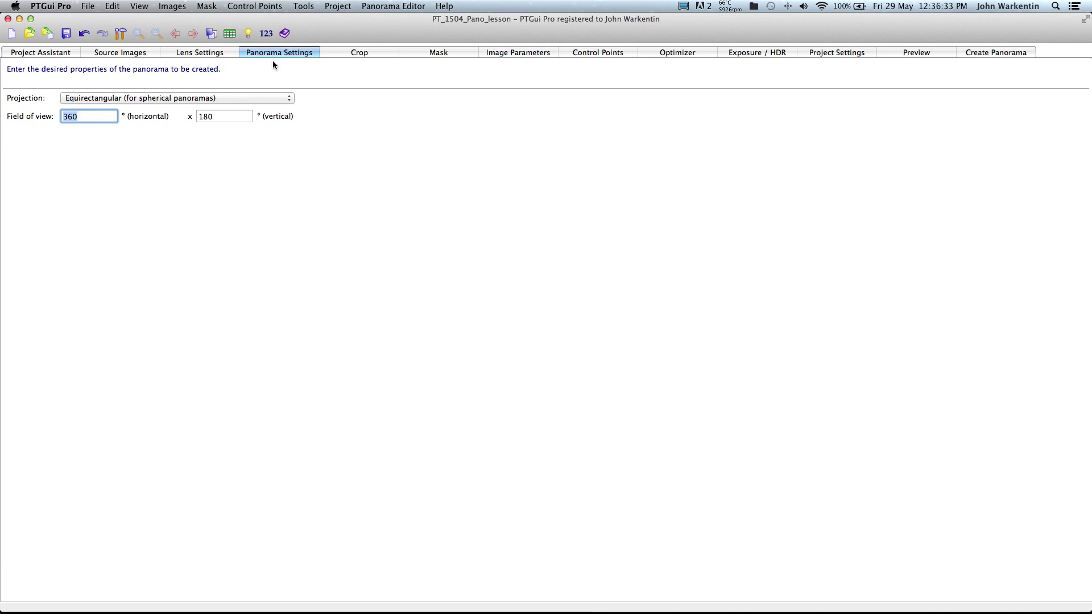
left_click(194, 98)
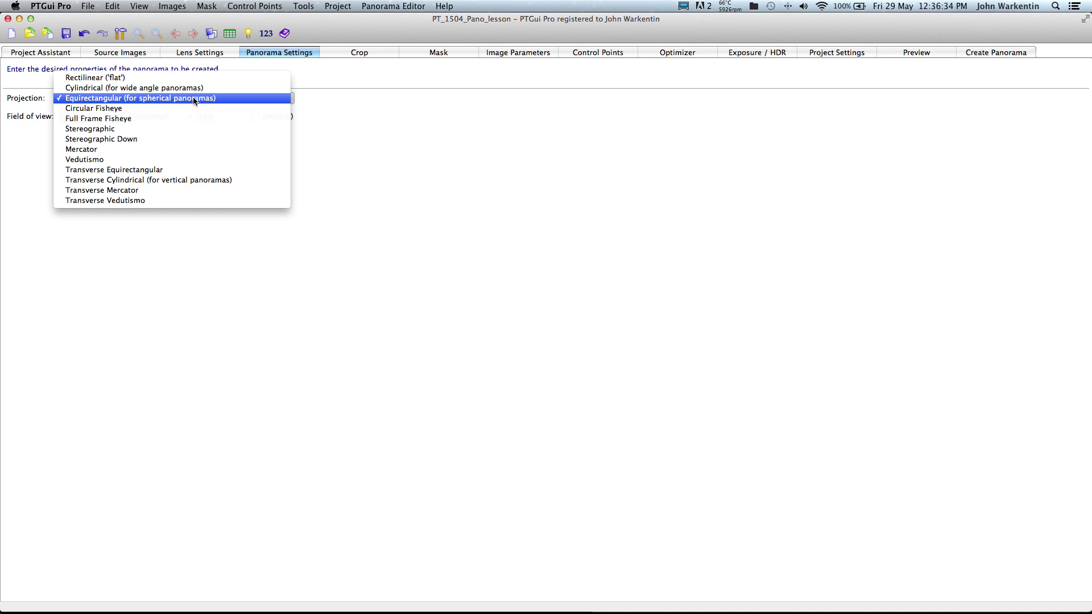
left_click(153, 78)
double_click(126, 115)
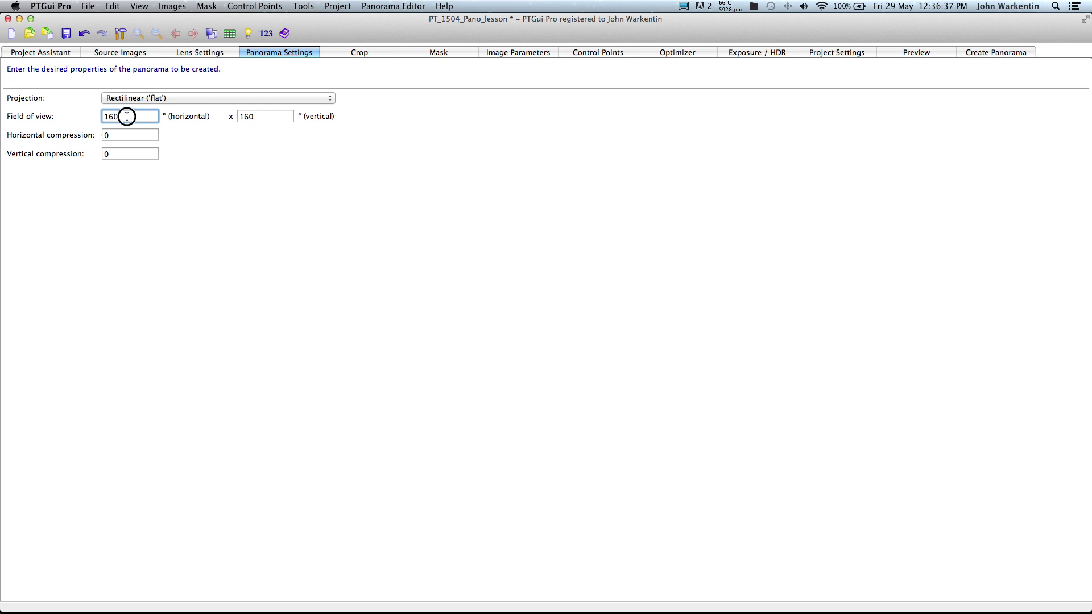
type("90")
key("Tab")
type("9")
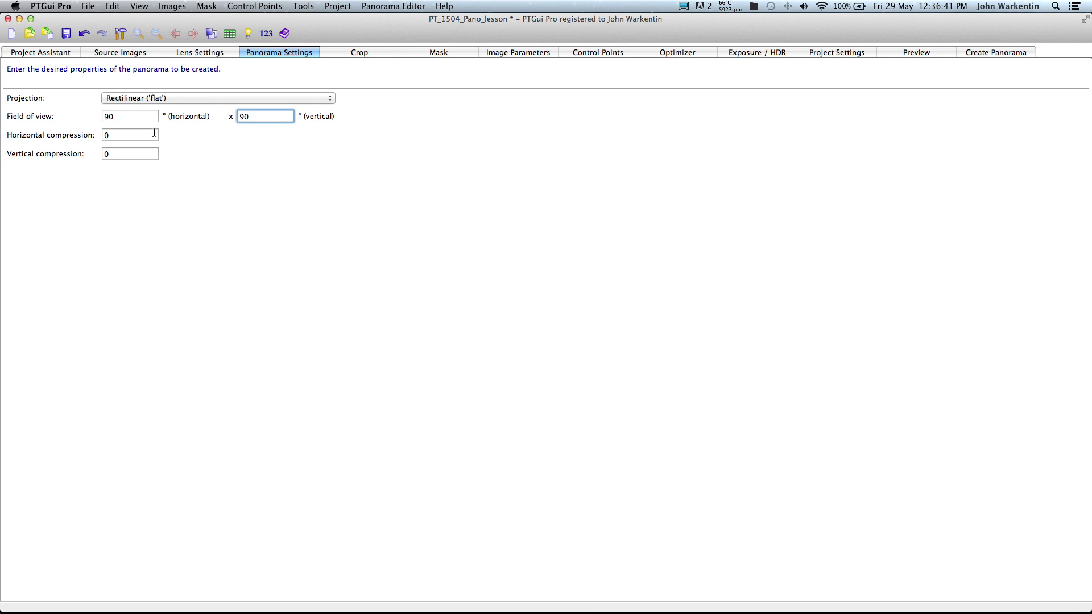
Shift the entire panorama's pitch by -90 with a numerical transform and inspect the seams around the nadir in the Panorama Editor.
left_click(267, 33)
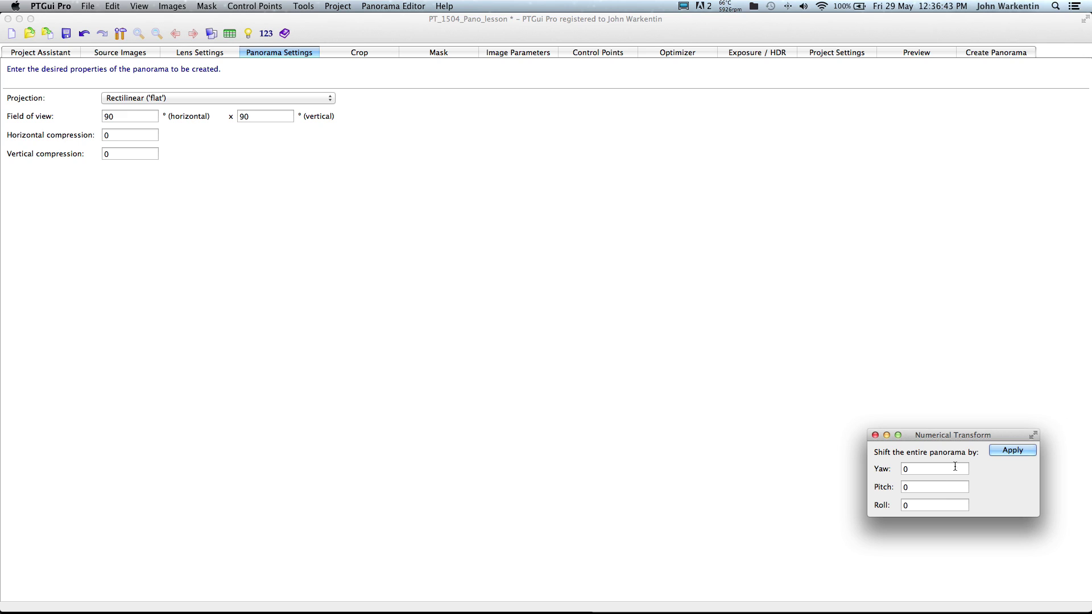
left_click(922, 488)
type("-90")
left_click(1034, 452)
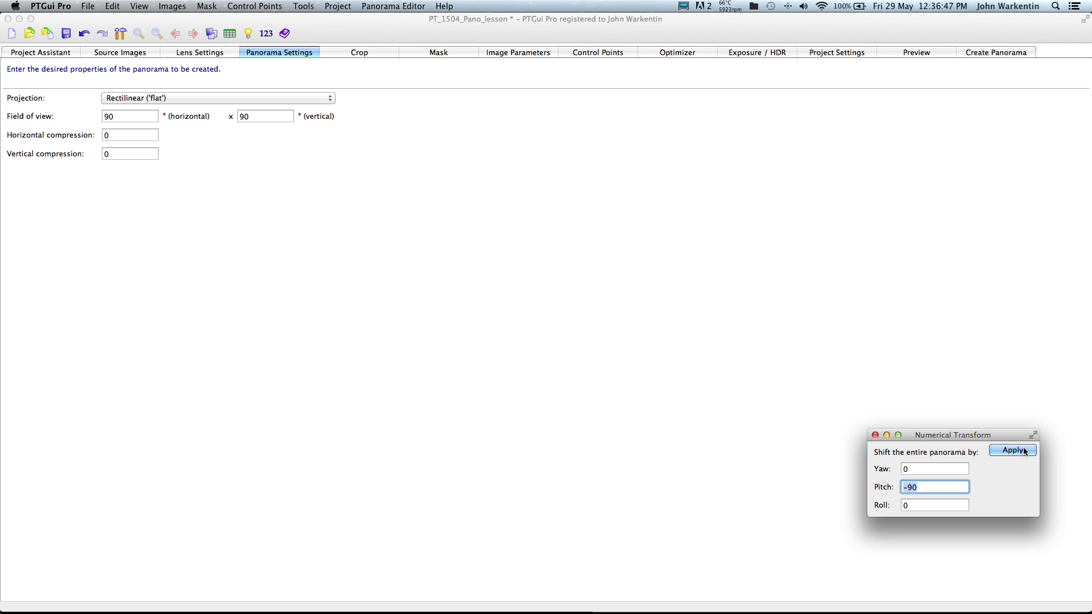
left_click(50, 24)
left_click(213, 35)
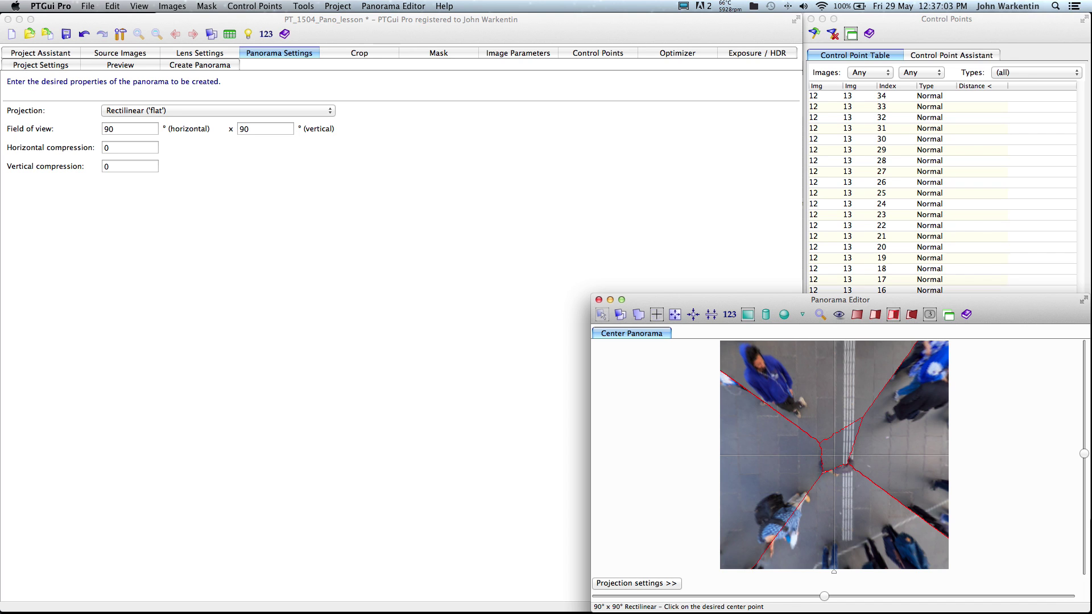
Set the blend priority of images 12, 13 and 14 to 50 and check the seams in the Panorama Editor.
left_click(505, 54)
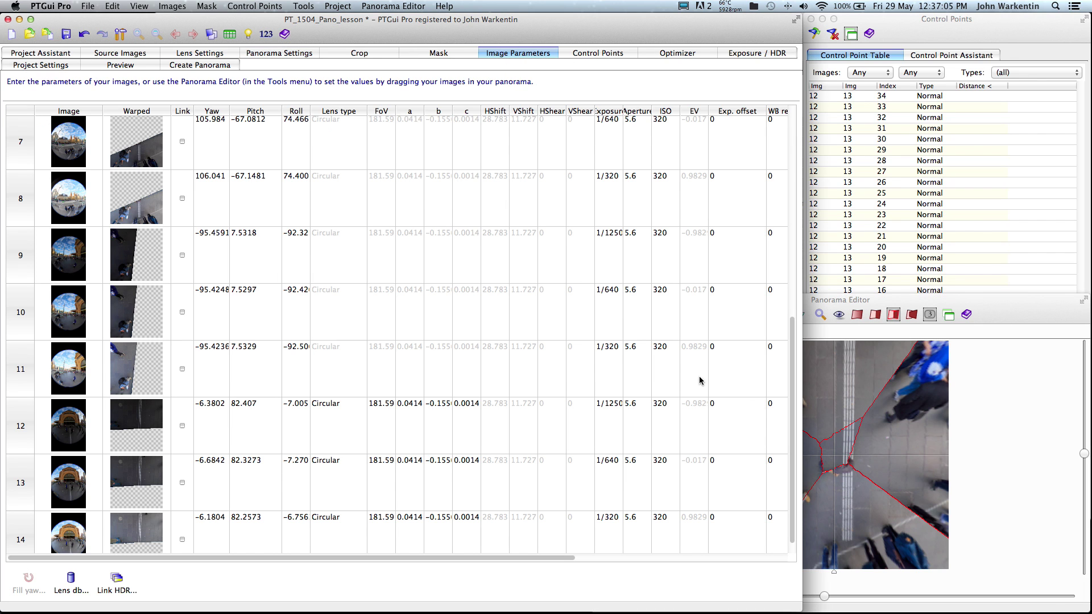
scroll(795, 545, "down", 1)
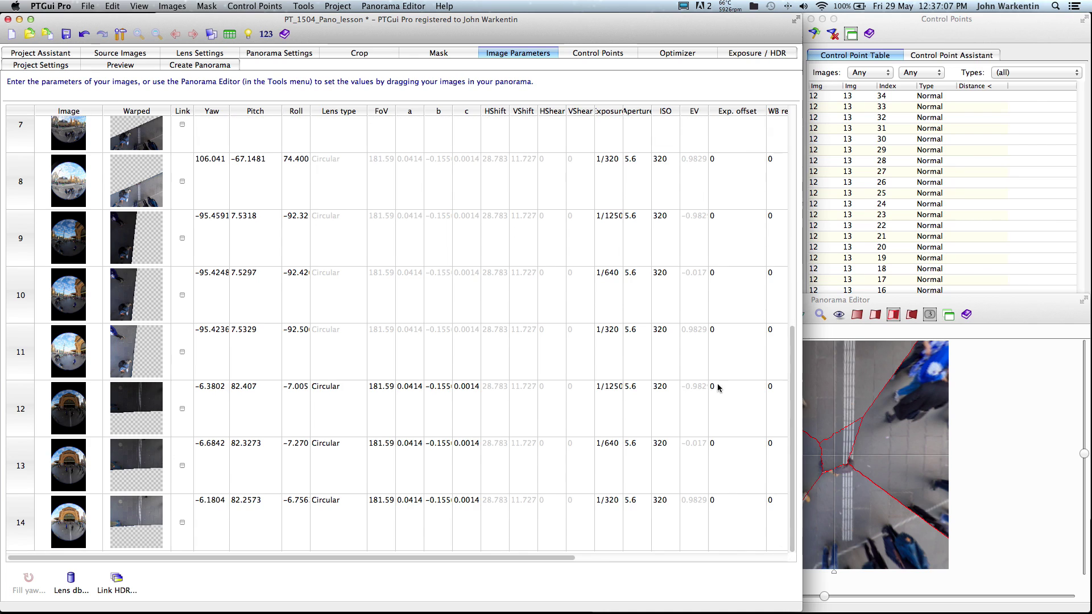
left_click(589, 558)
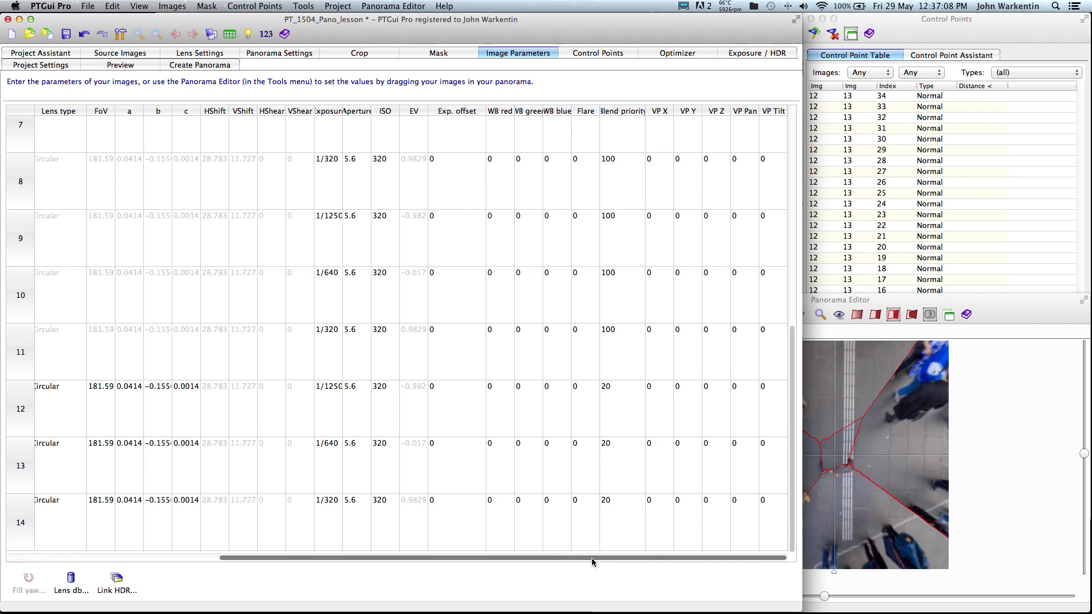
left_click(613, 392)
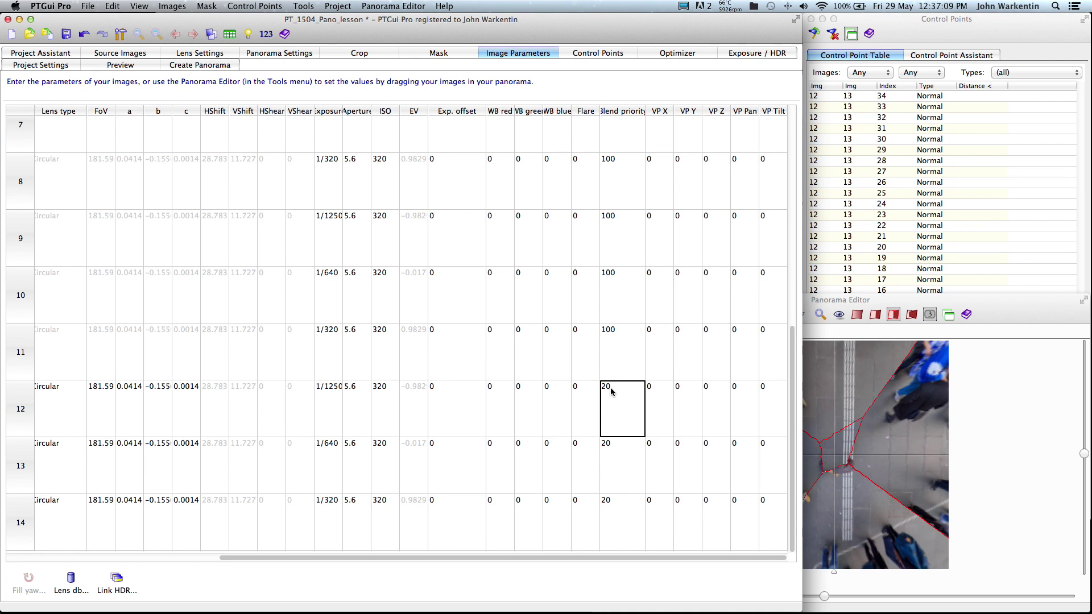
left_click(609, 505, "shift")
type("50")
key("Return")
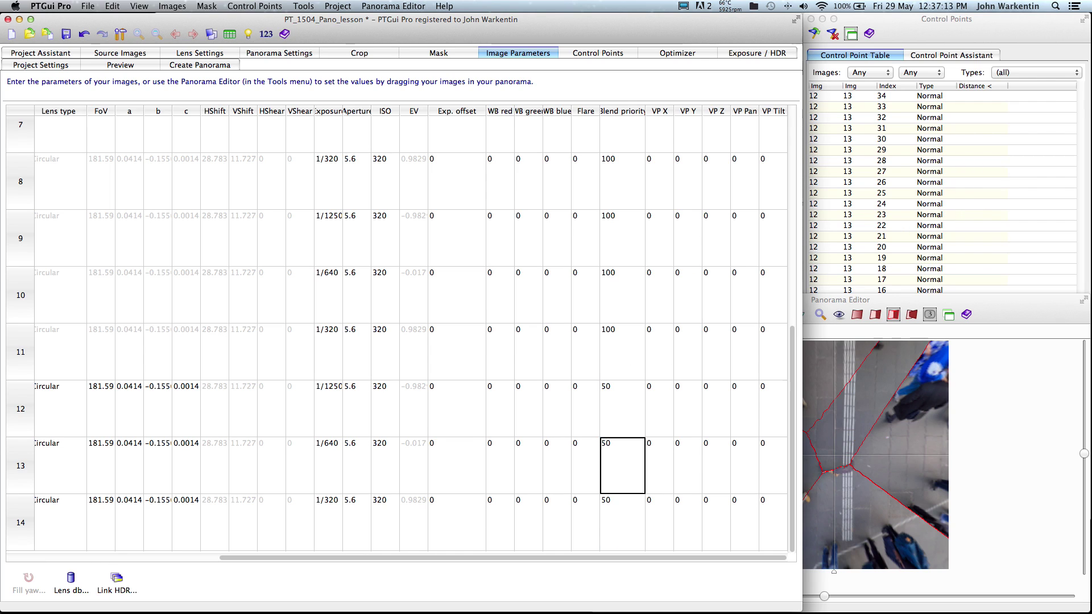
double_click(995, 304)
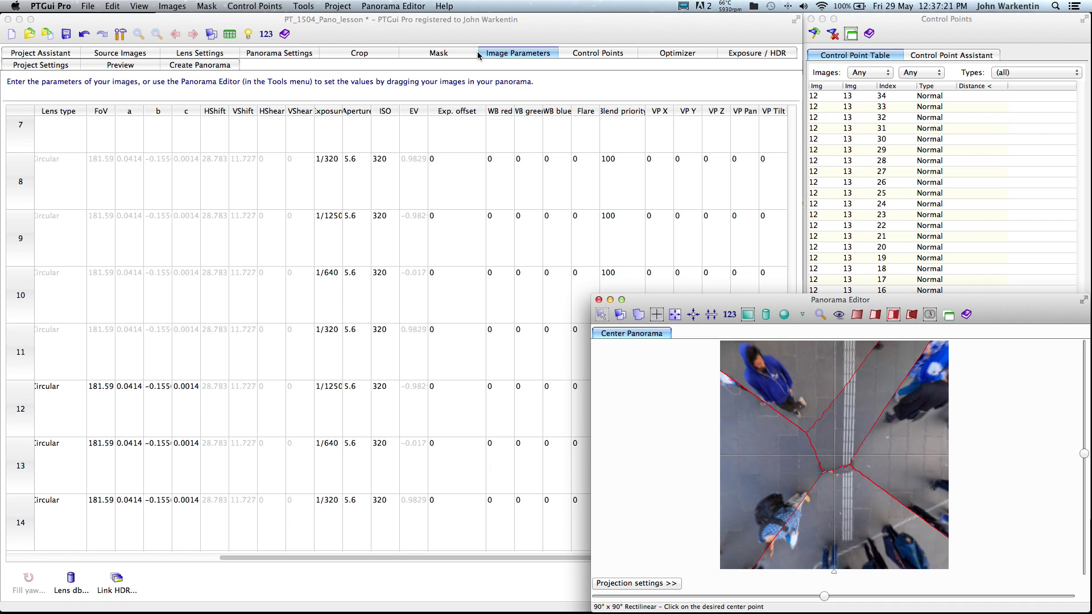
Keep the Panorama Editor window in front, run the optimizer and accept its changes.
left_click(944, 317)
left_click(677, 52)
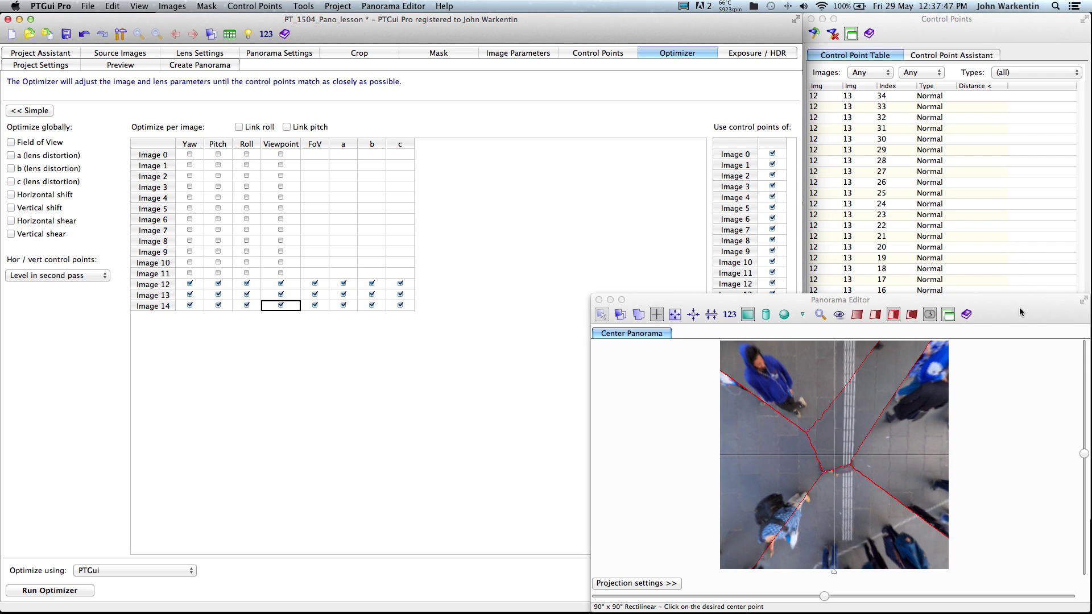
key("F5")
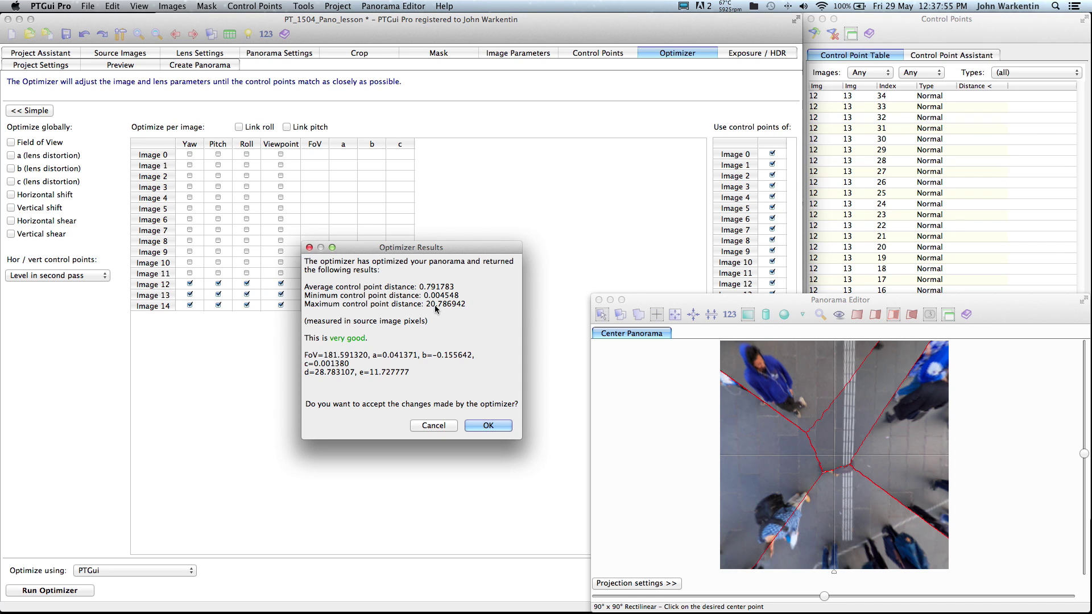
left_click(480, 428)
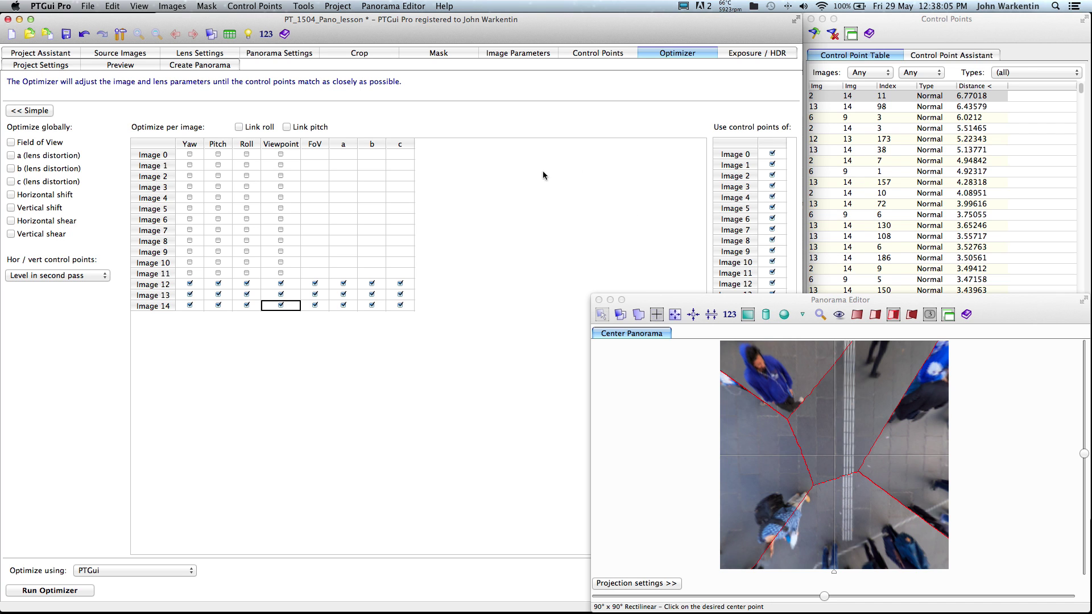
Shift the entire panorama's pitch by 90 with a numerical transform.
left_click(595, 54)
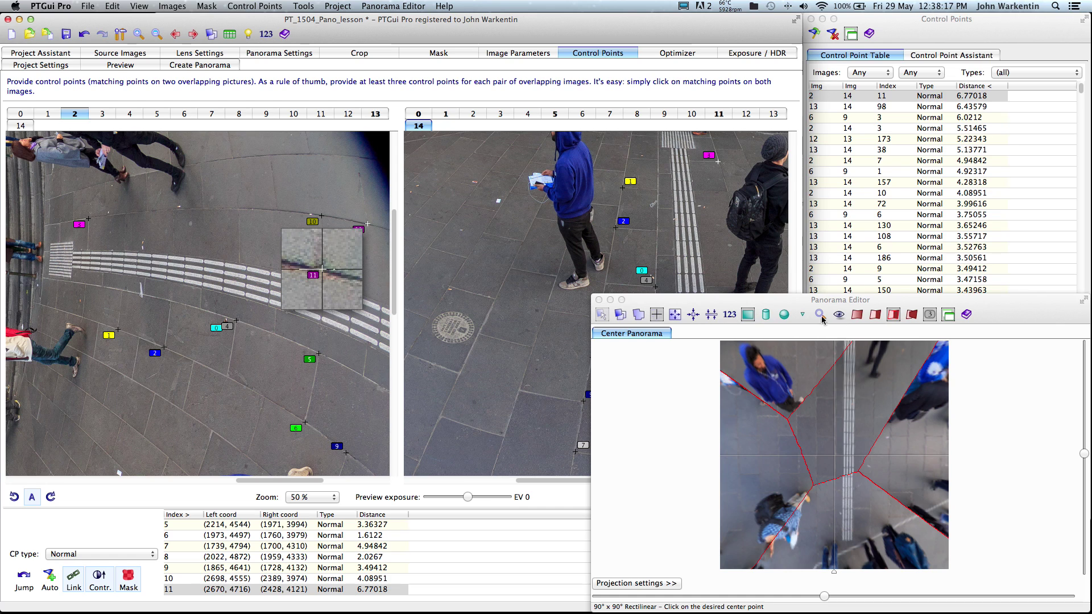
left_click(949, 317)
left_click(730, 314)
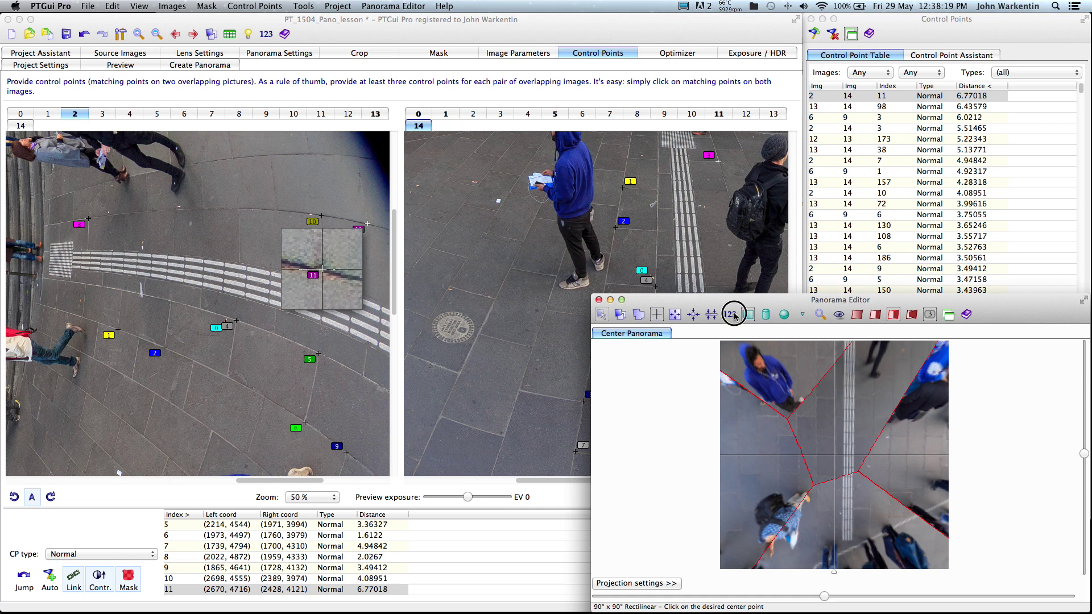
left_click_drag(991, 437, 995, 180)
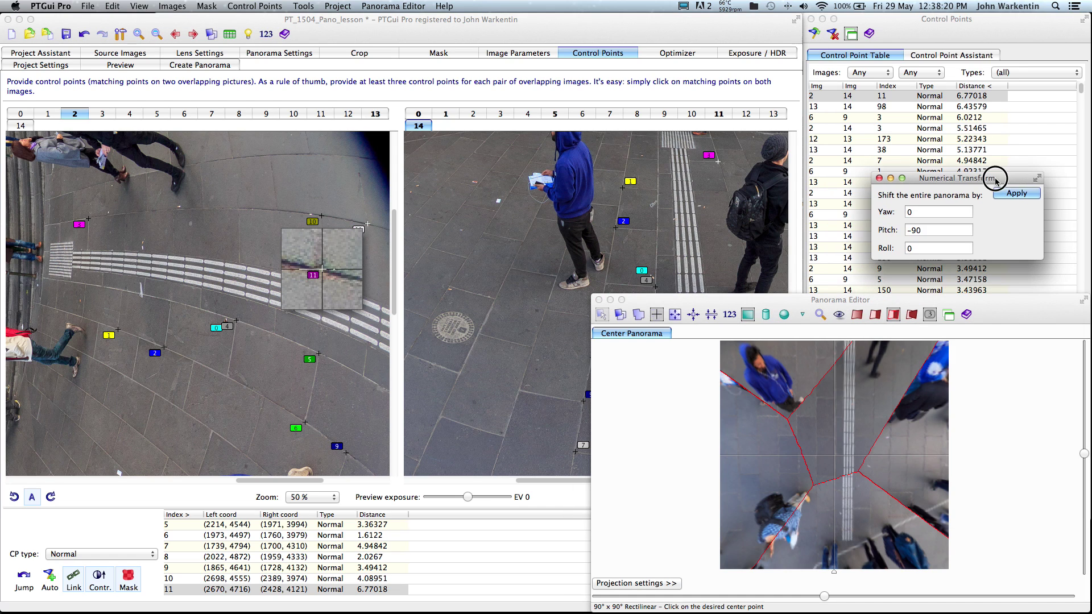
left_click(921, 229)
type("90")
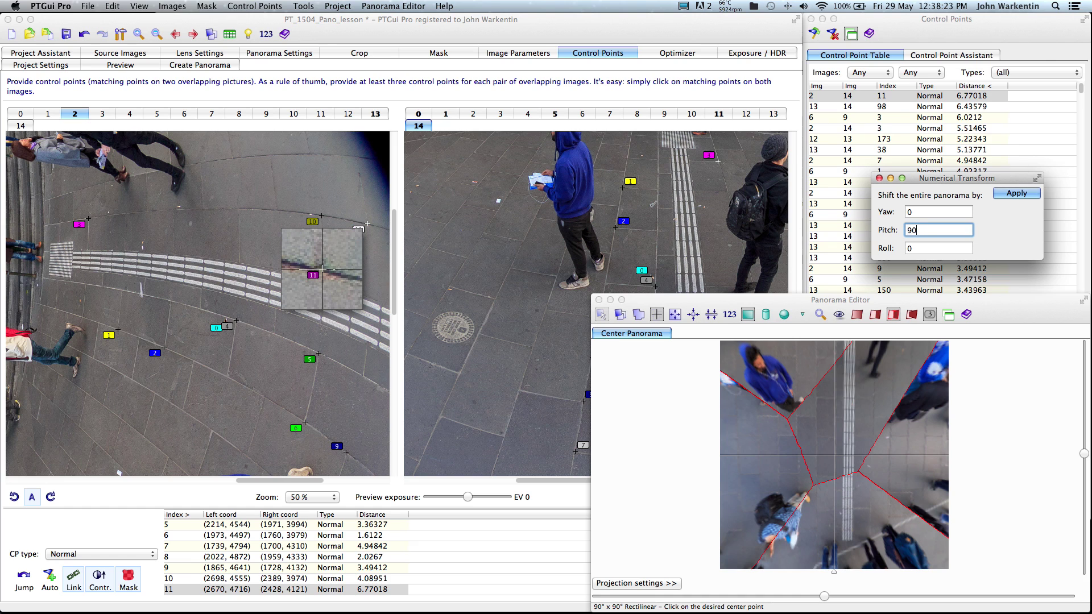
left_click(1021, 194)
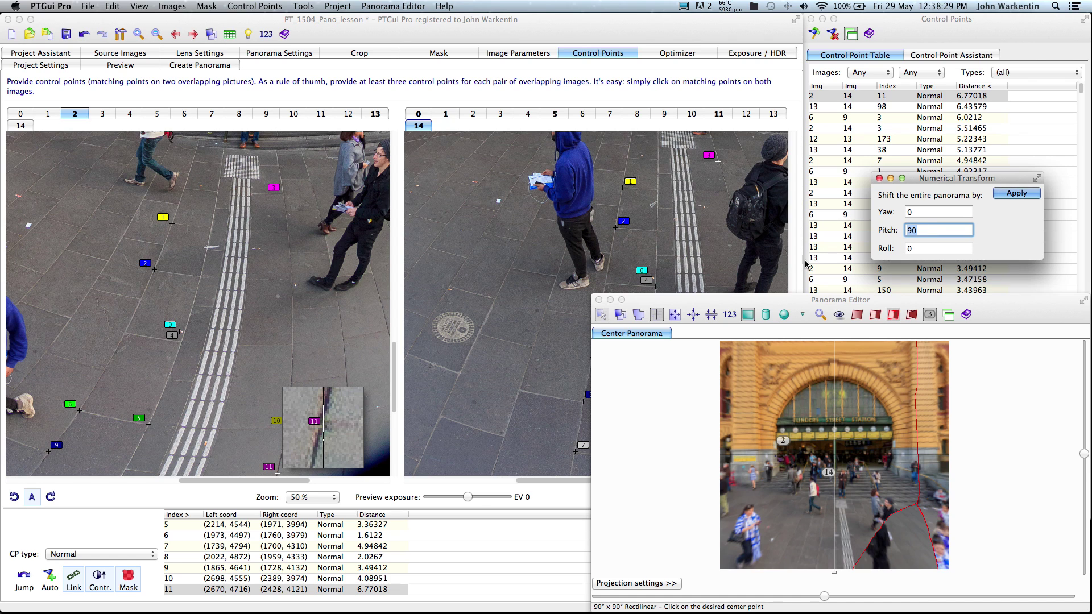
Switch the panorama projection to Equirectangular, fit the whole 360° × 180° panorama and save the project.
left_click(786, 316)
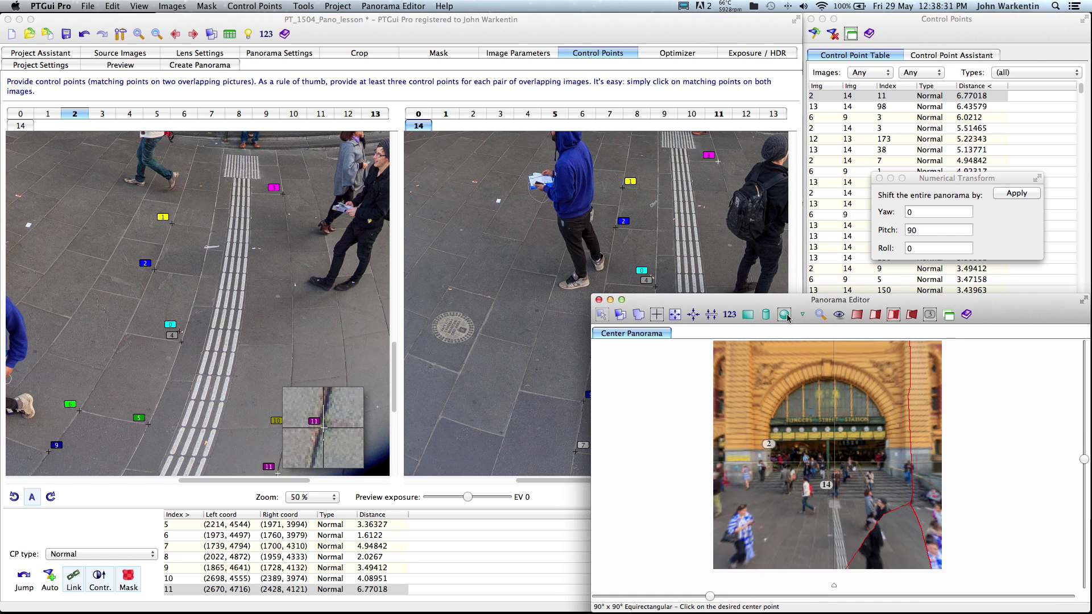
left_click(675, 316)
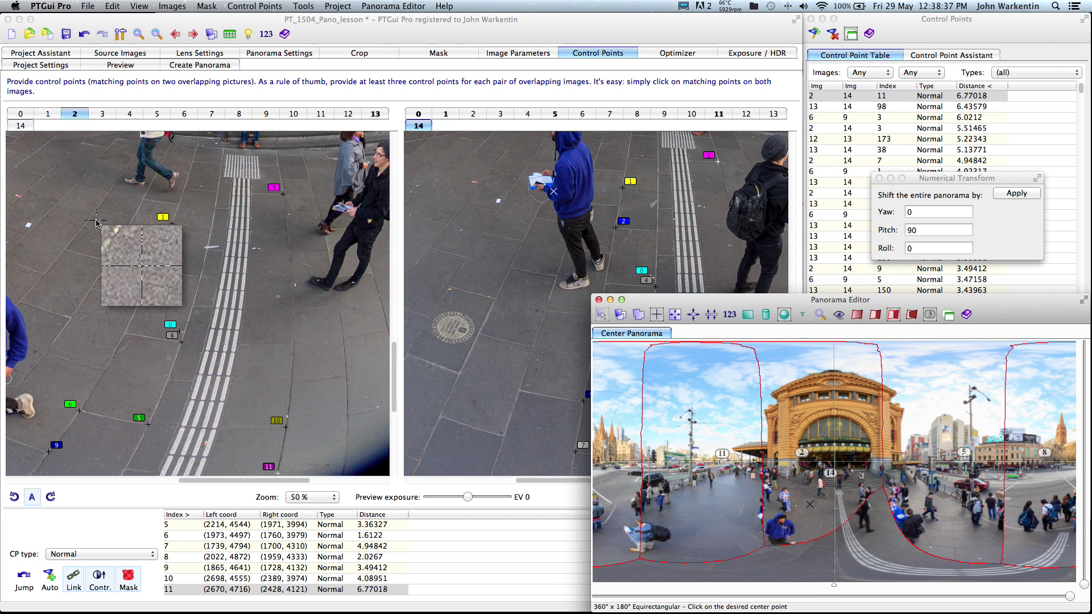
left_click(66, 34)
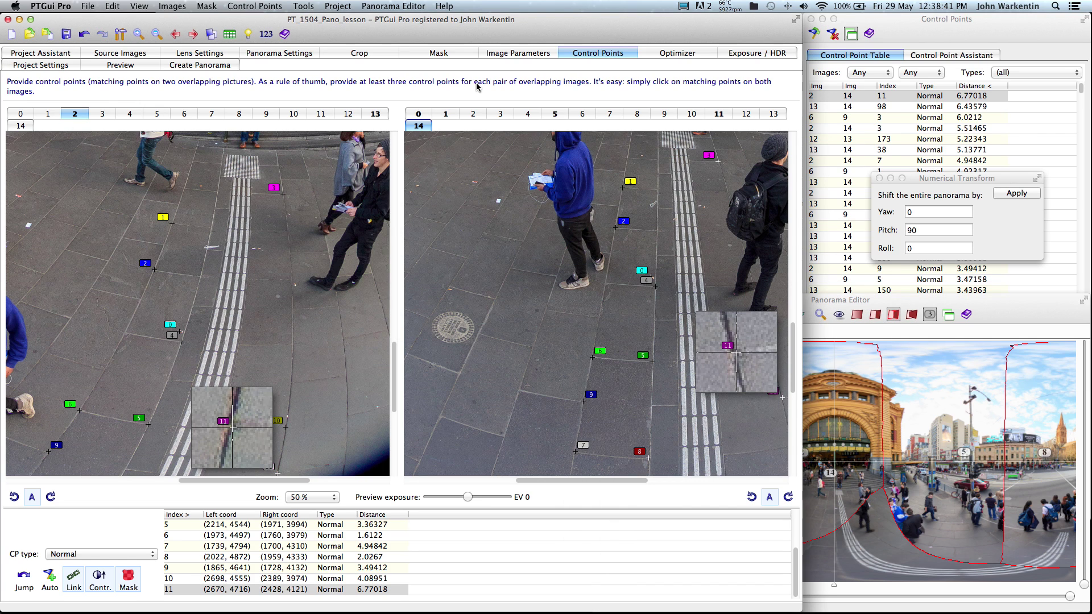
Pair image 8 with image 14 for control point placement in an enlarged main window at 100% zoom.
key("super+minus")
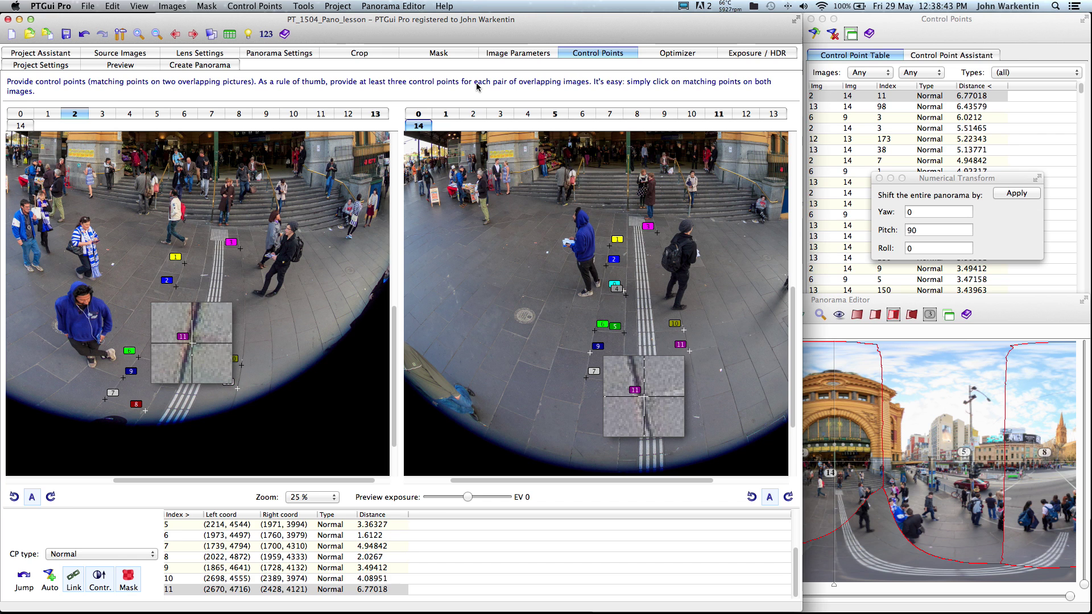
key("super+minus")
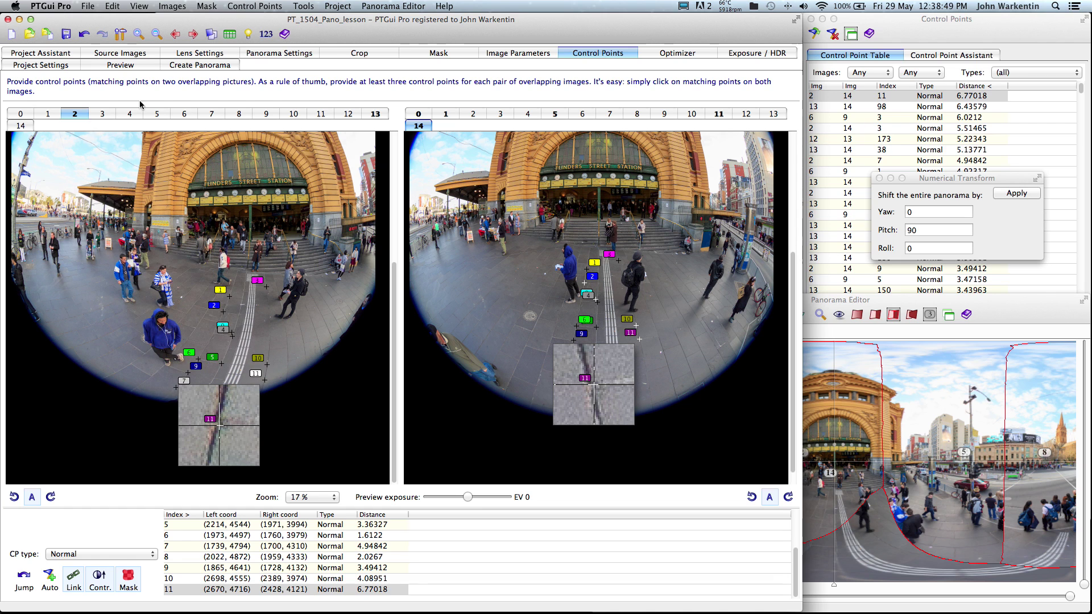
left_click(157, 116)
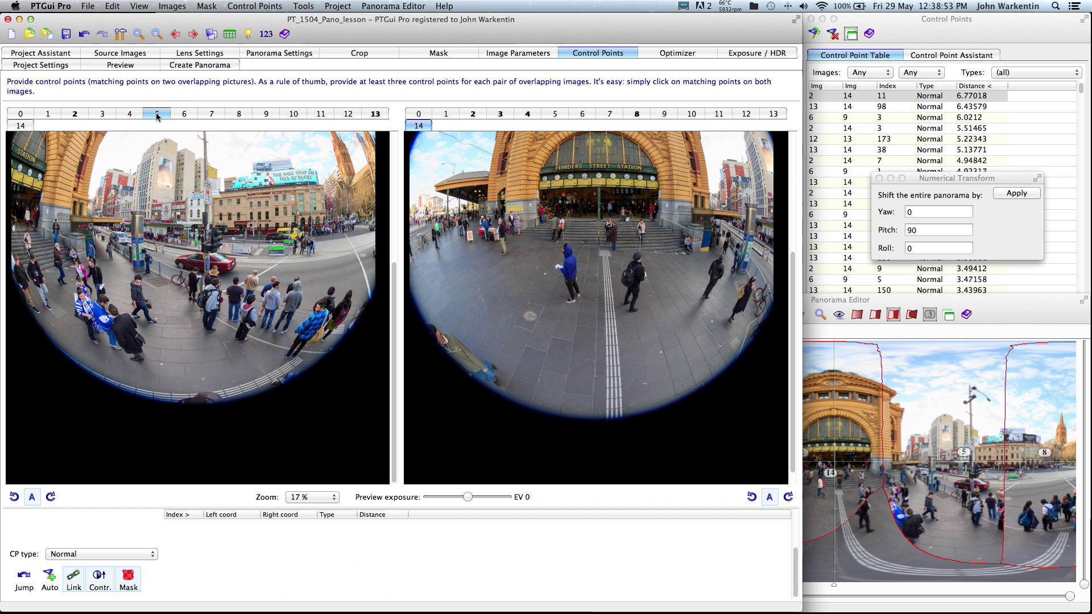
left_click(244, 116)
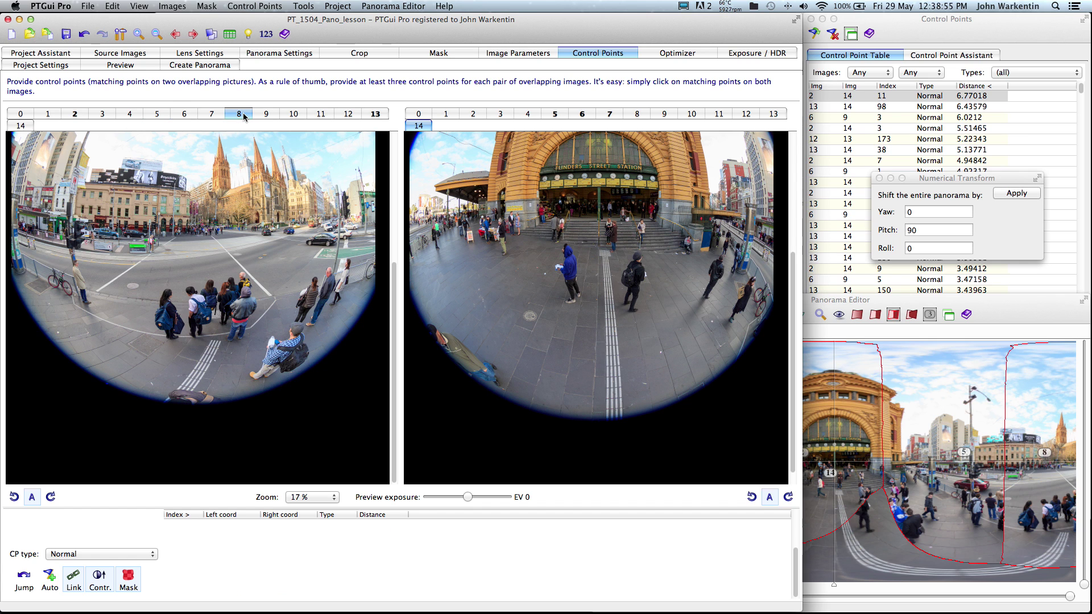
mouse_move(188, 312)
left_mouse_down()
mouse_move(237, 344)
mouse_move(194, 358)
mouse_move(210, 357)
mouse_move(183, 392)
left_mouse_up()
left_click_drag(619, 403, 605, 380)
scroll(606, 380, "up", 3)
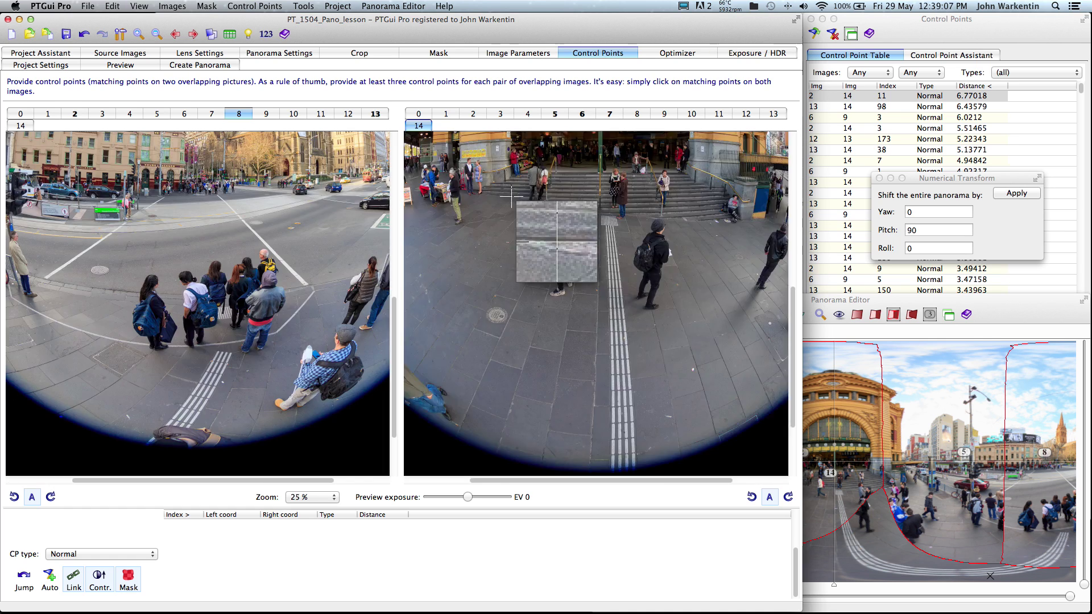
scroll(605, 380, "up", 2)
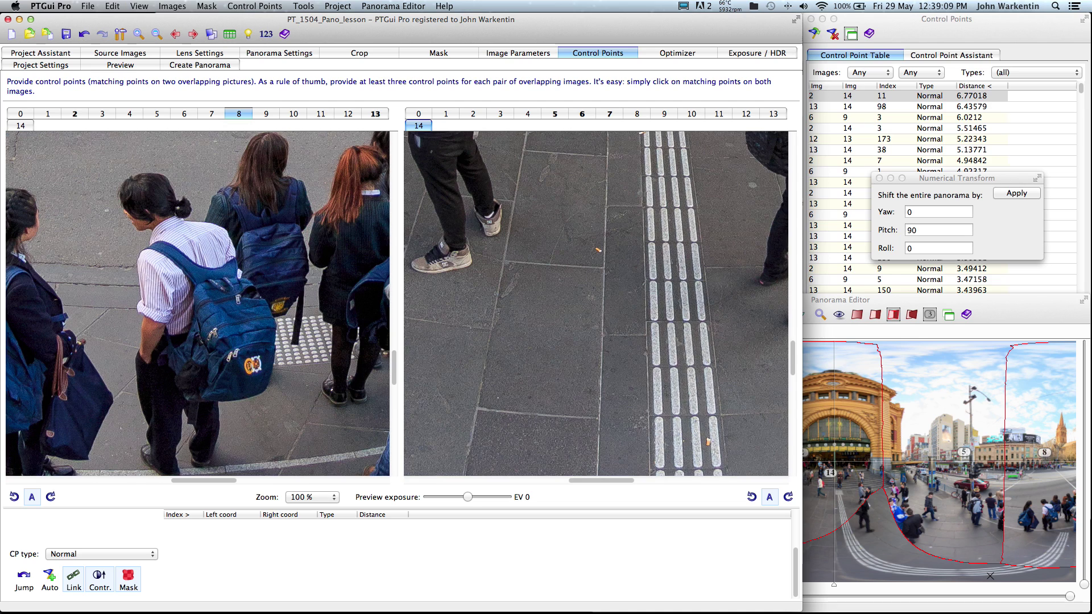
left_click(31, 19)
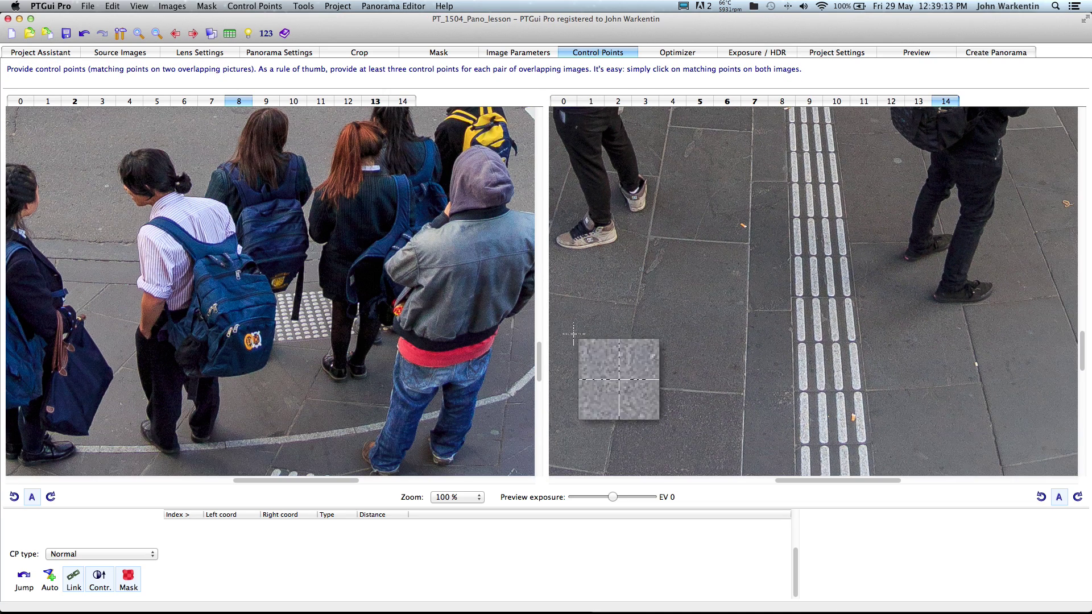
Add two control points between images 8 and 14 beside the white tactile strip near the nadir.
left_click_drag(539, 348, 537, 395)
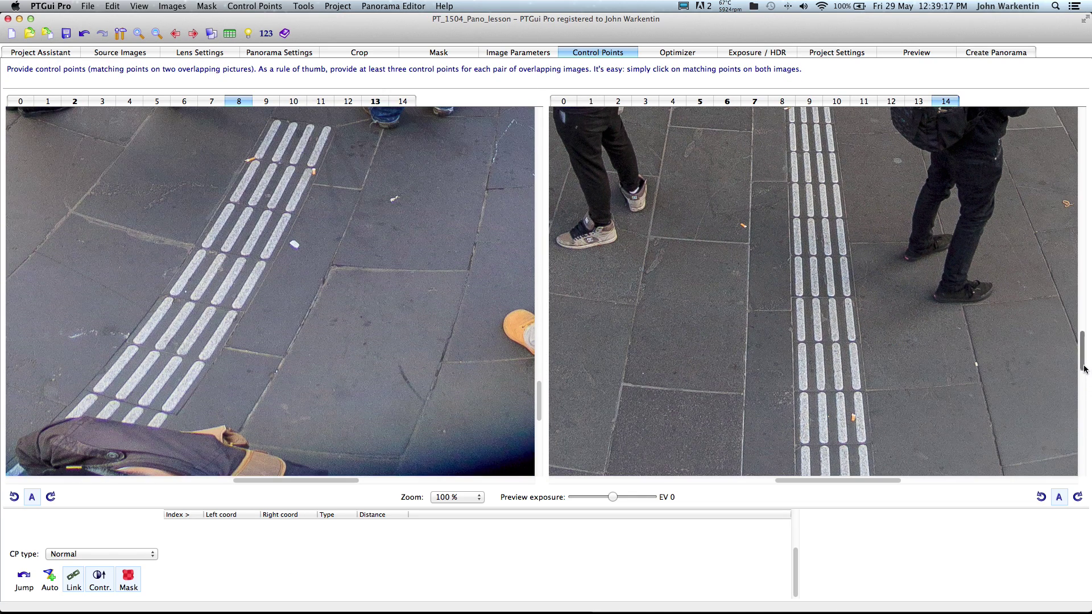
left_click_drag(1083, 349, 1079, 415)
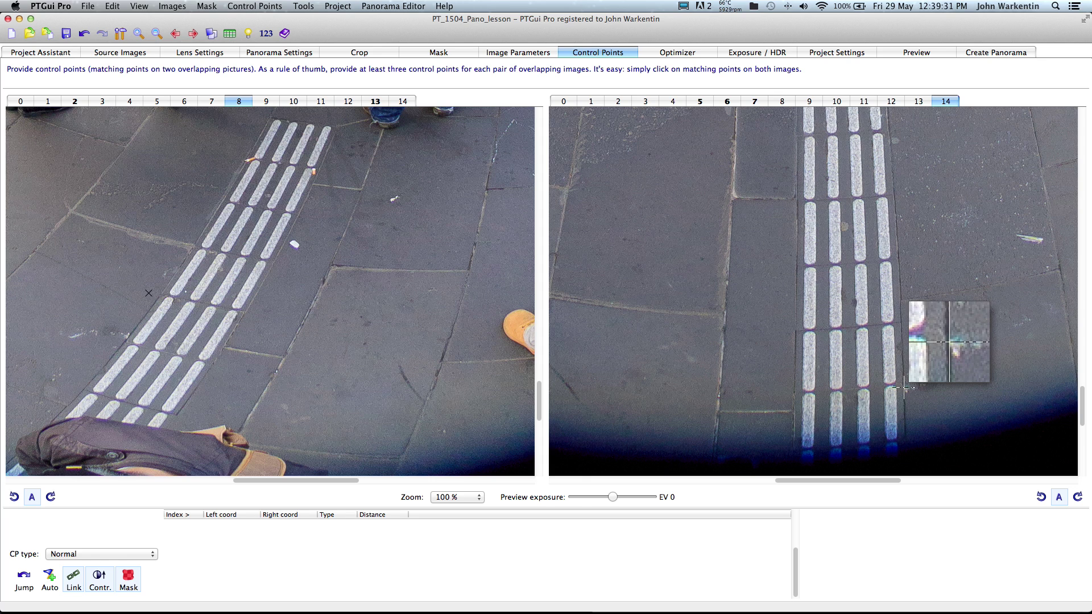
left_click(901, 300)
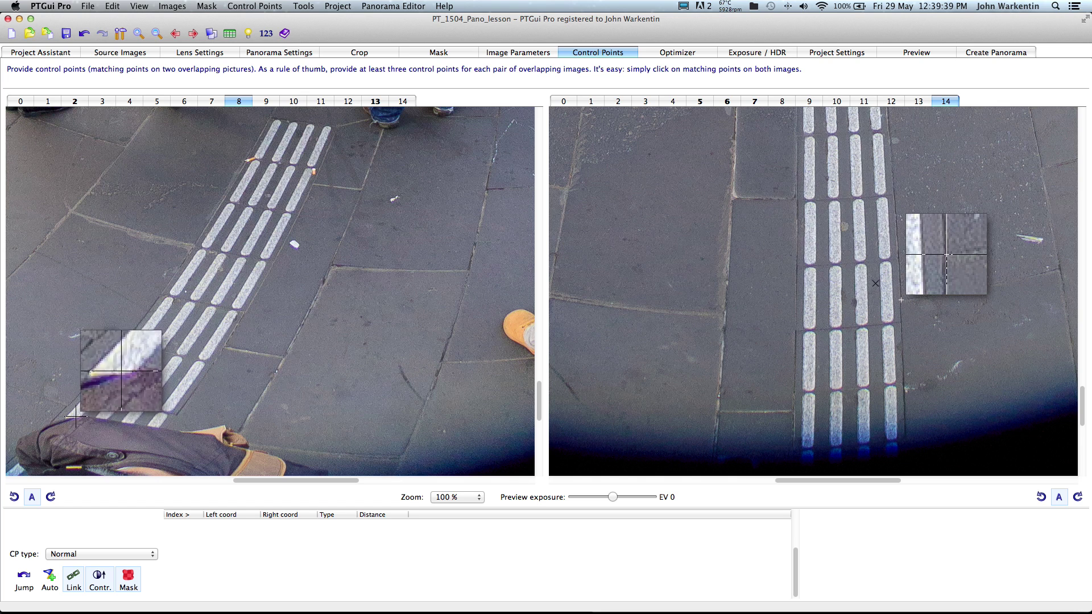
left_click(66, 406)
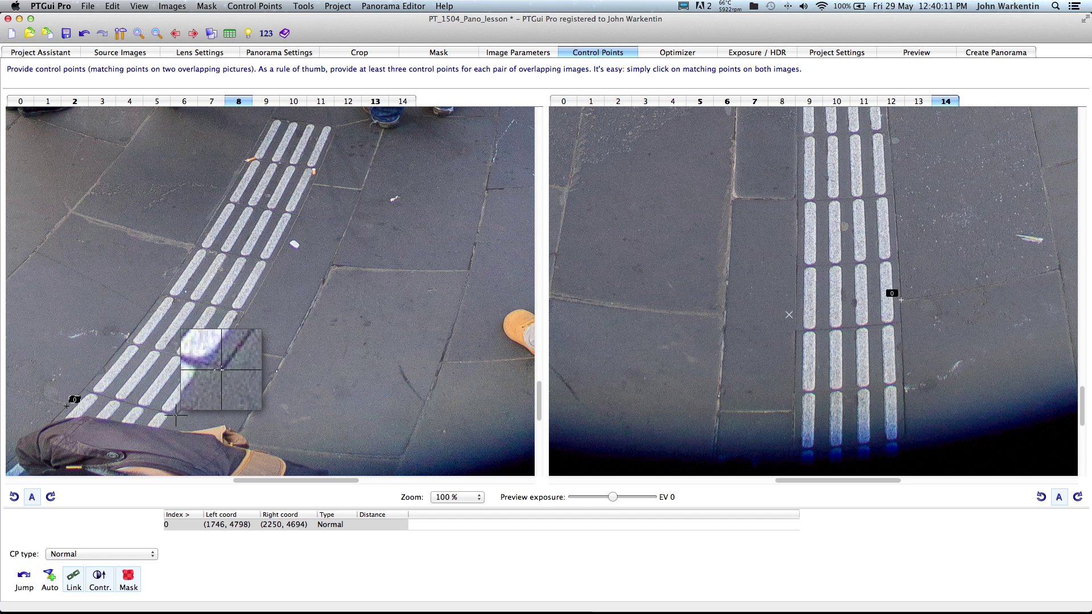
left_click(176, 414)
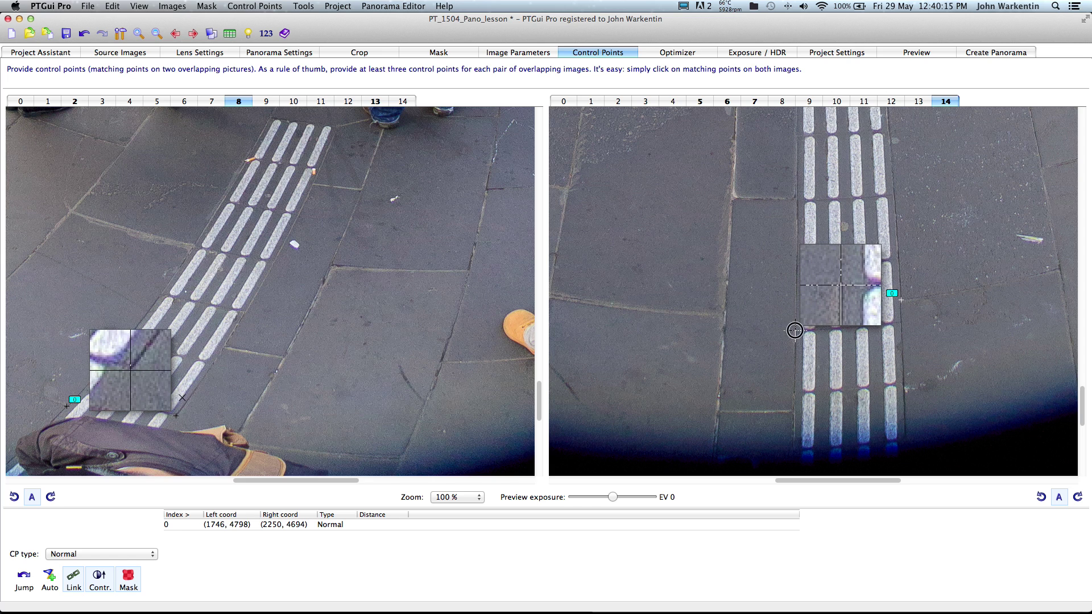
left_click(795, 330)
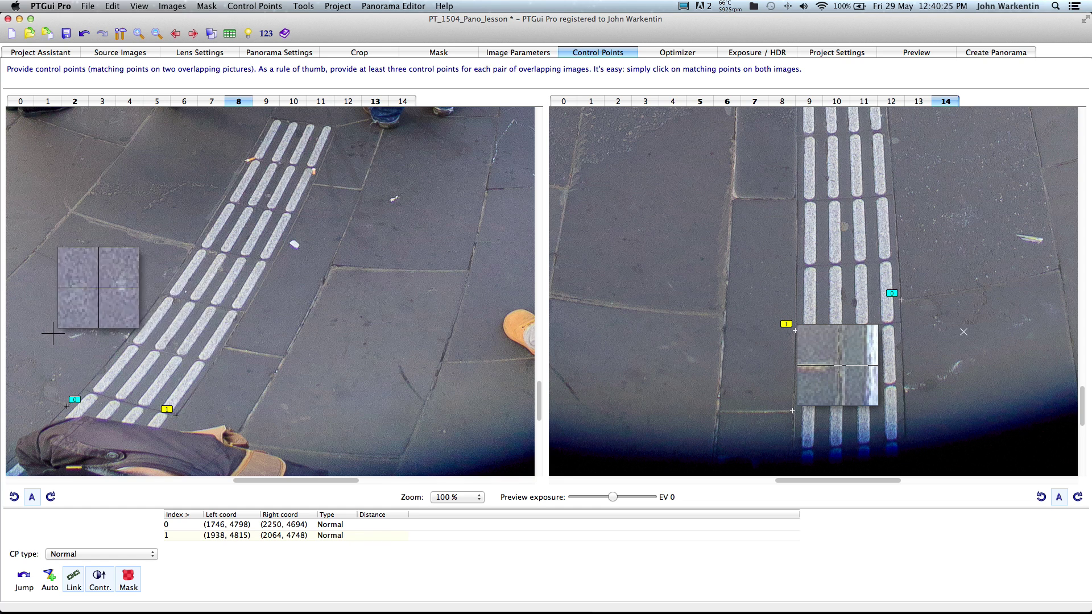
Add three more control points between images 8 and 14 along the paving joints beside the tactile strip.
left_click(223, 349)
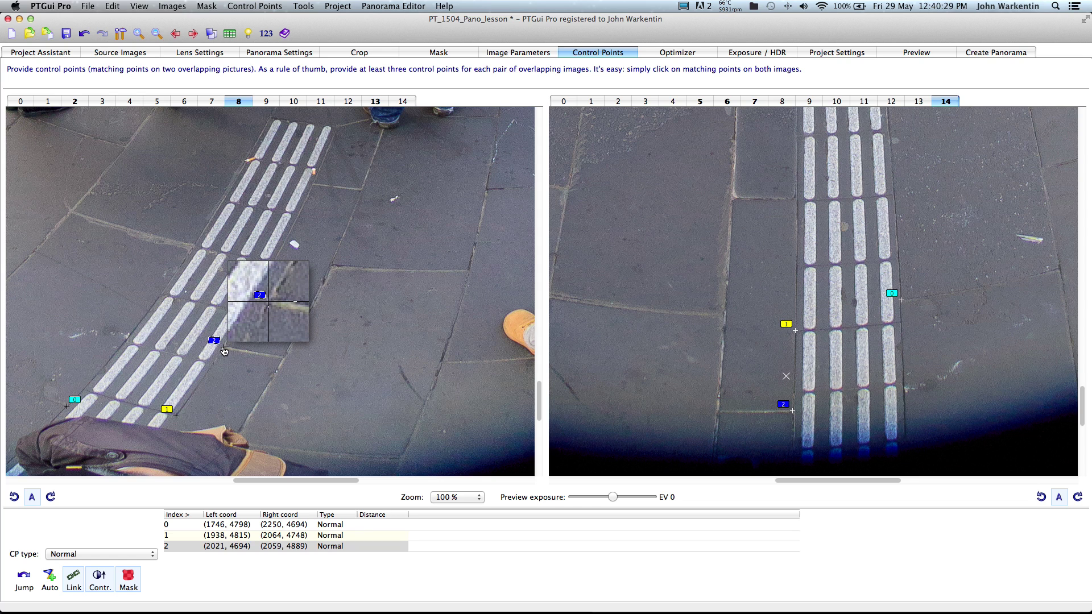
left_click(285, 362)
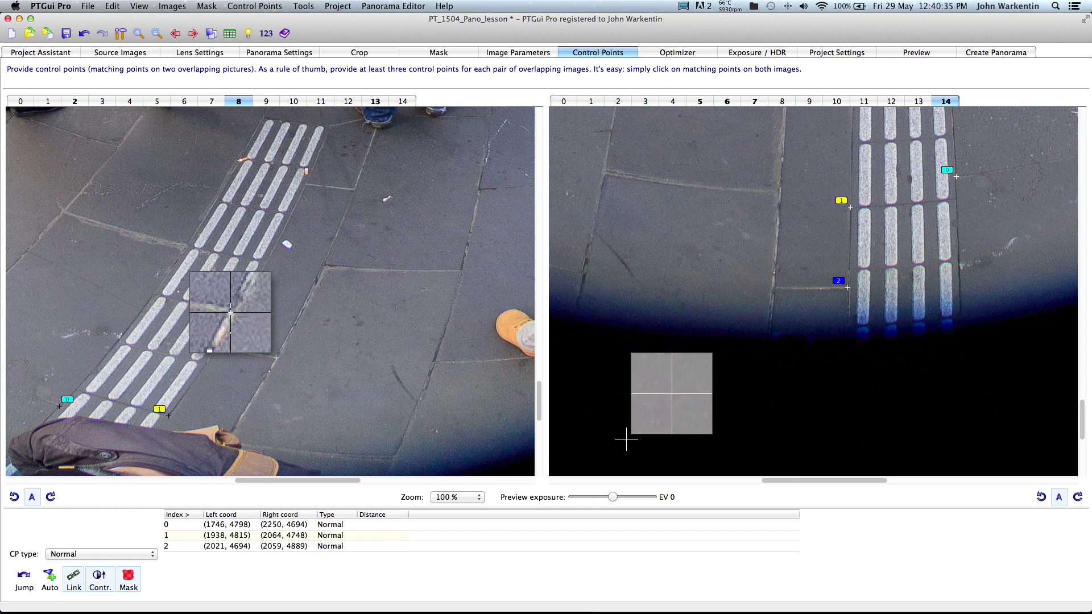
left_click(774, 288)
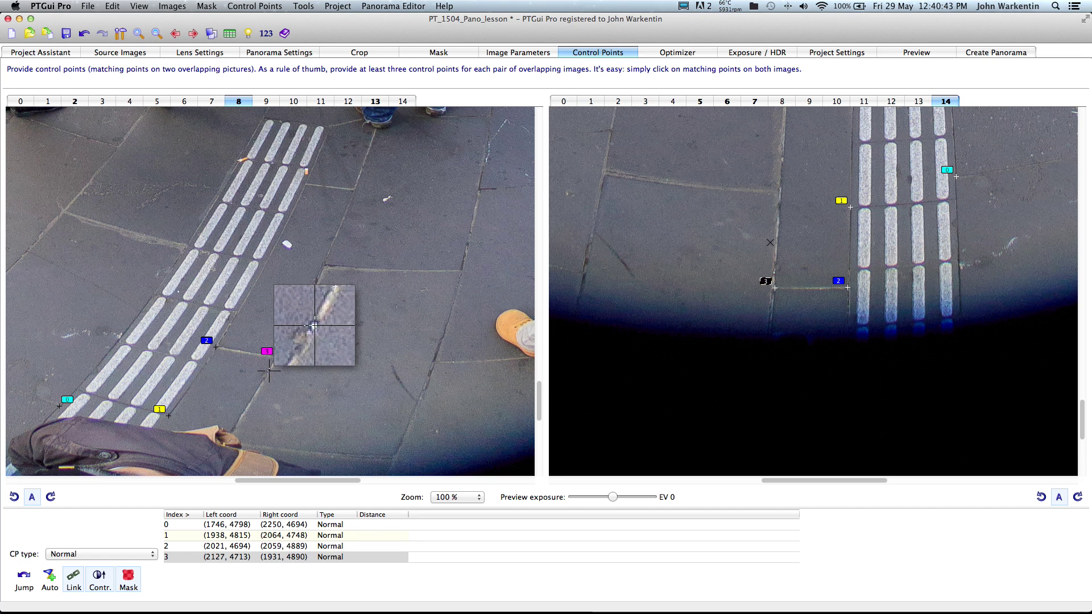
left_click(774, 272)
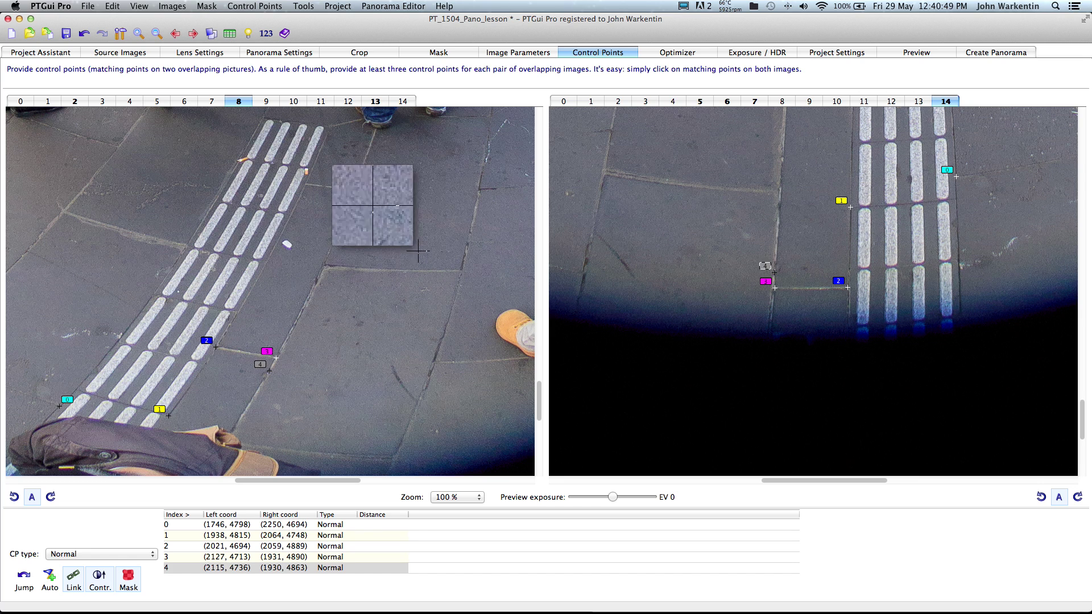
left_click_drag(543, 397, 541, 381)
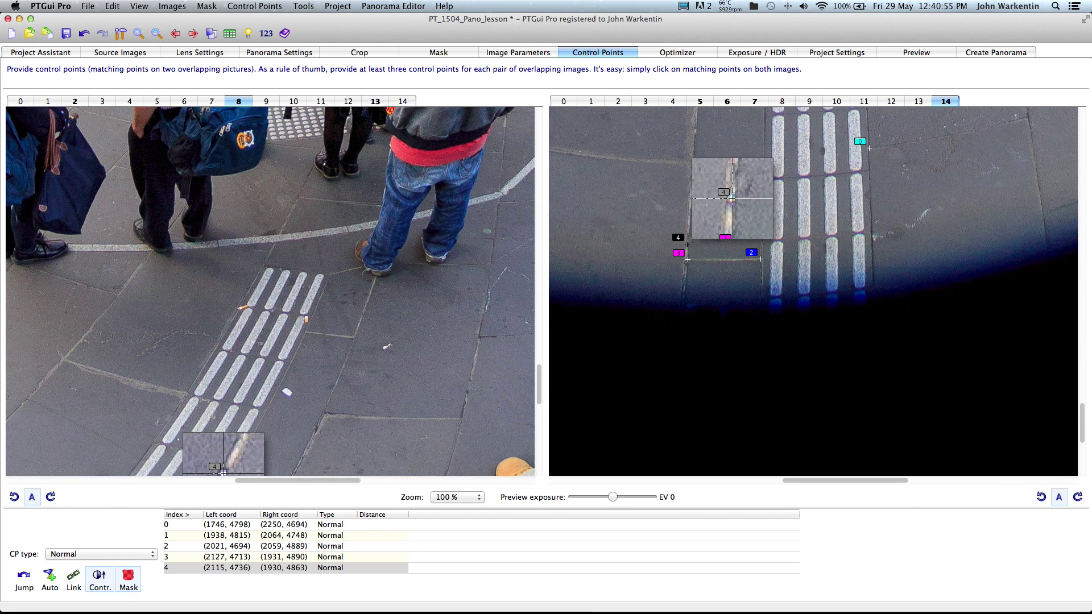
Add two more control points between images 8 and 14 along the outer edge of the white tactile strip.
left_click_drag(1081, 416, 1082, 392)
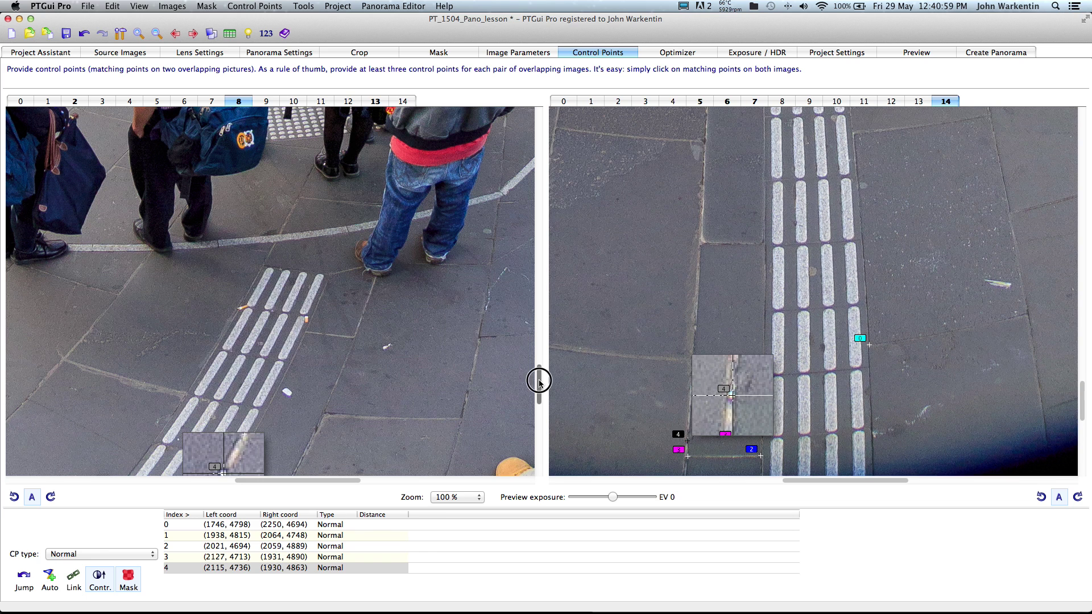
left_click_drag(541, 378, 541, 394)
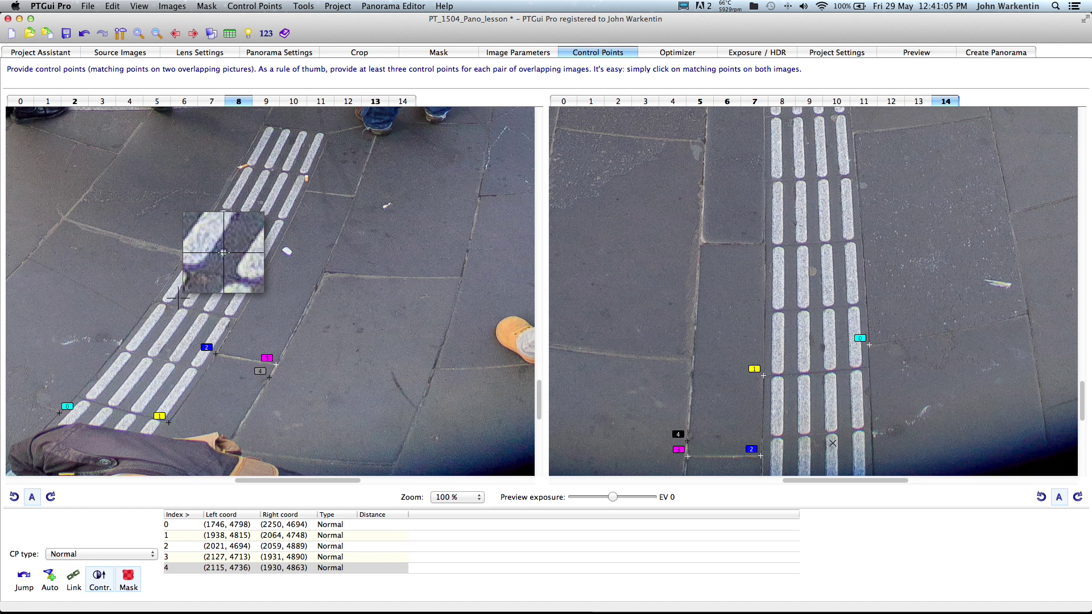
scroll(1082, 414, "down", 2)
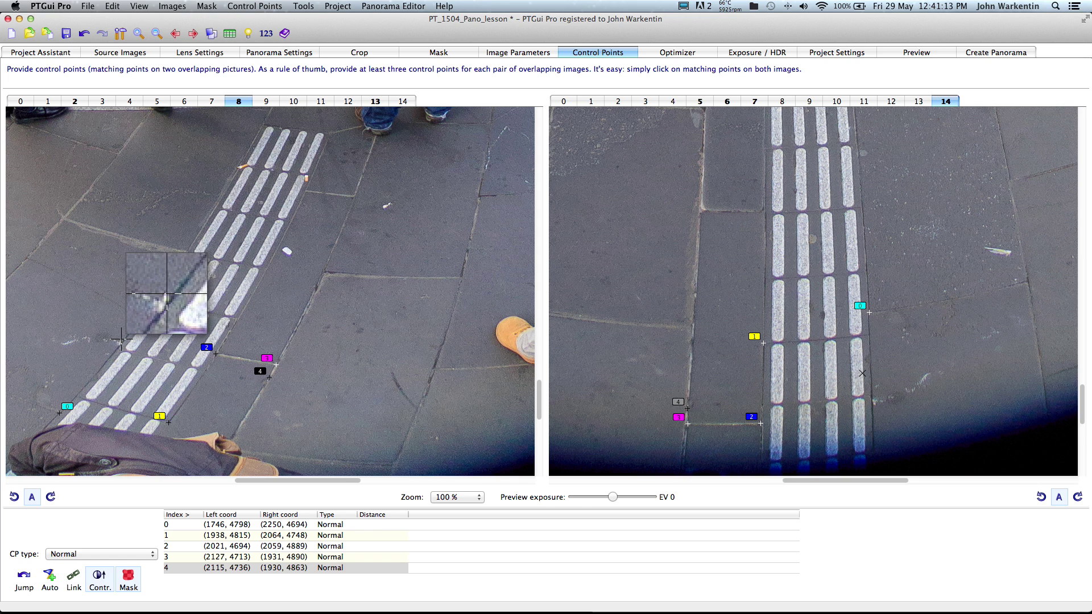
left_click(121, 340)
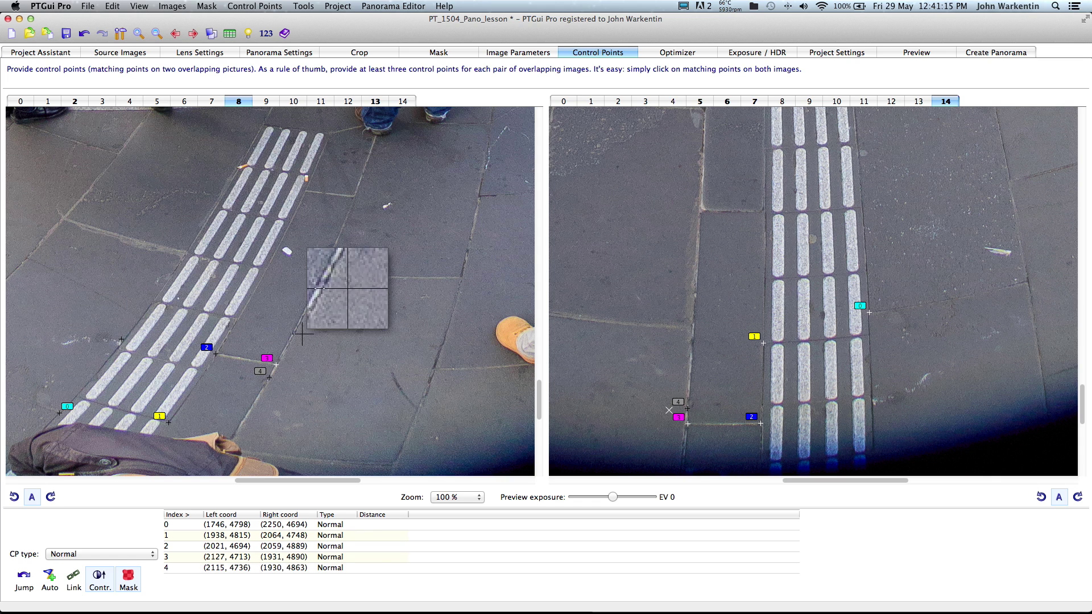
left_click(874, 405)
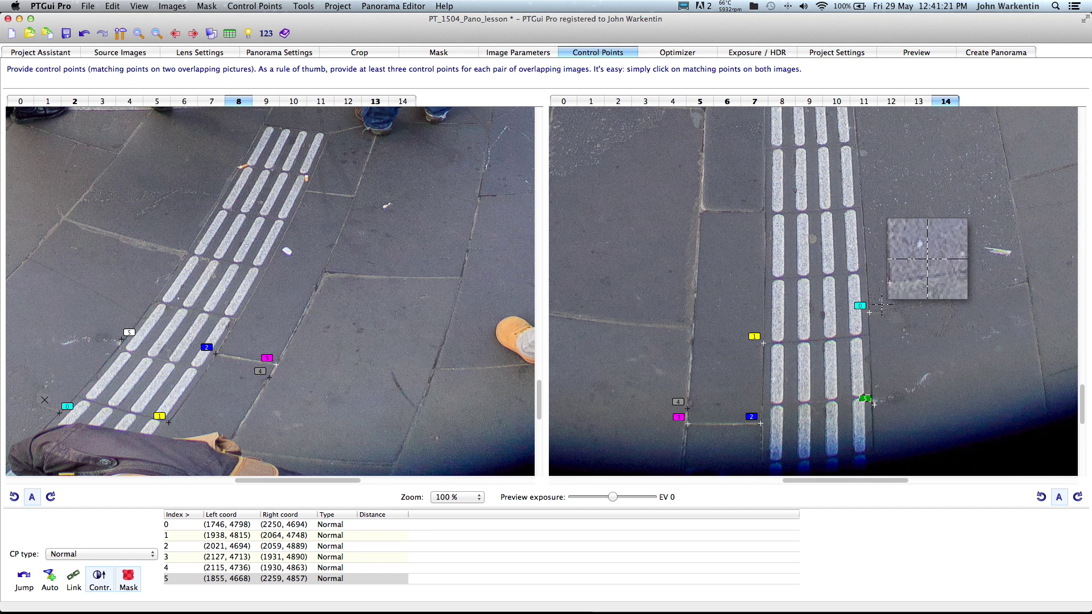
left_click(870, 334)
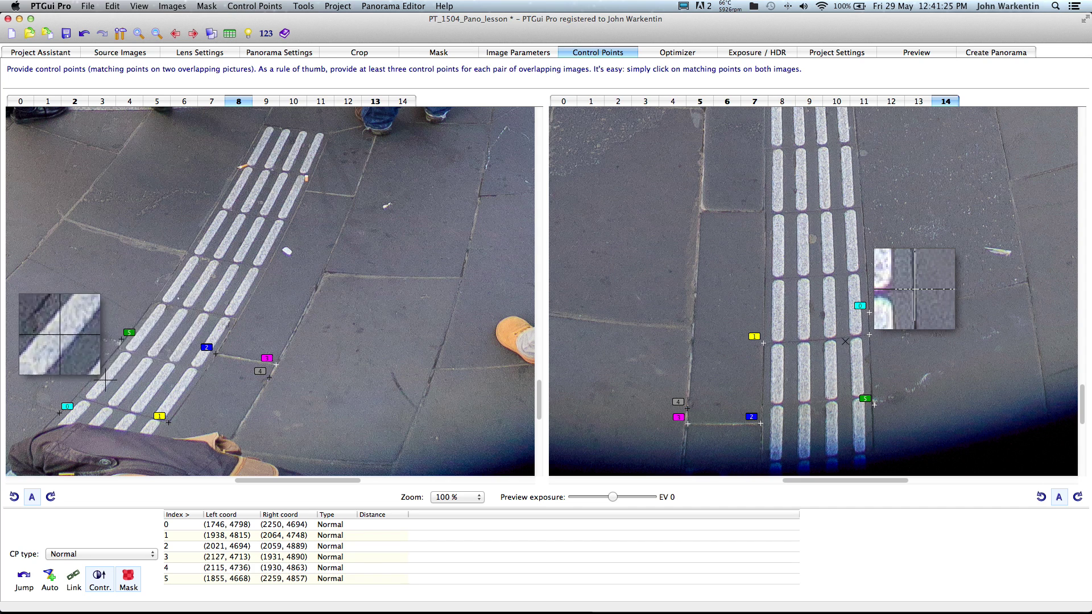
left_click(77, 395)
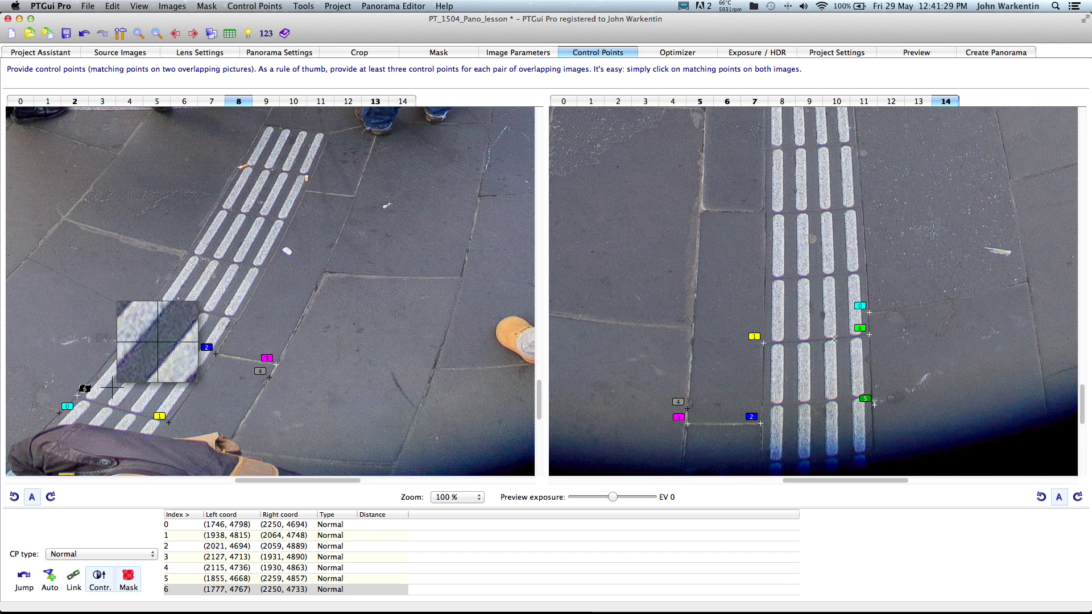
Run the optimizer, accept its changes and highlight control point 0 of images 8 and 14 to examine its distance.
key("F5")
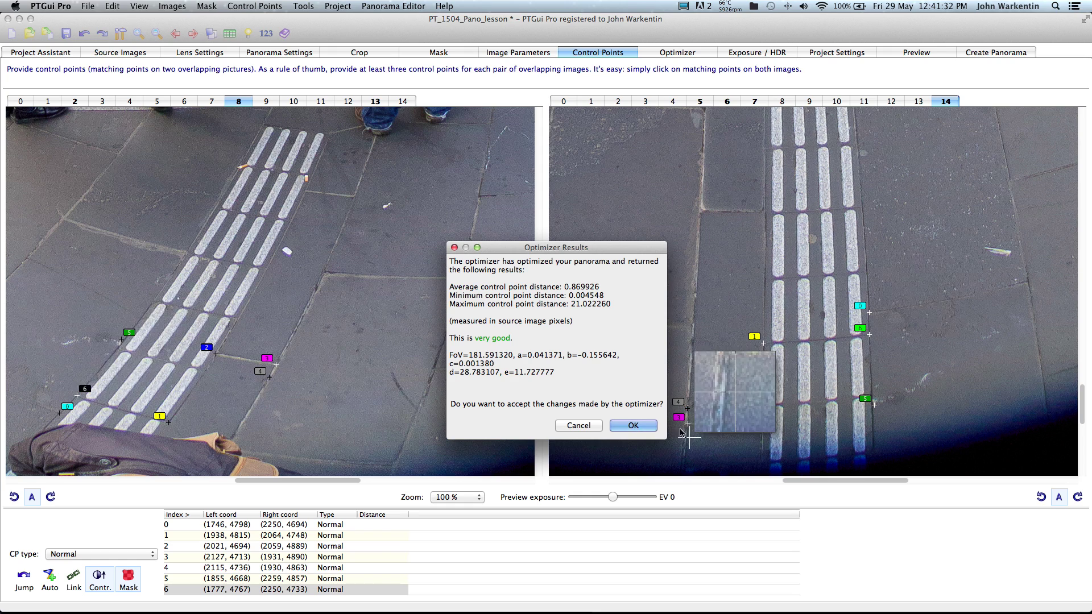
left_click(633, 425)
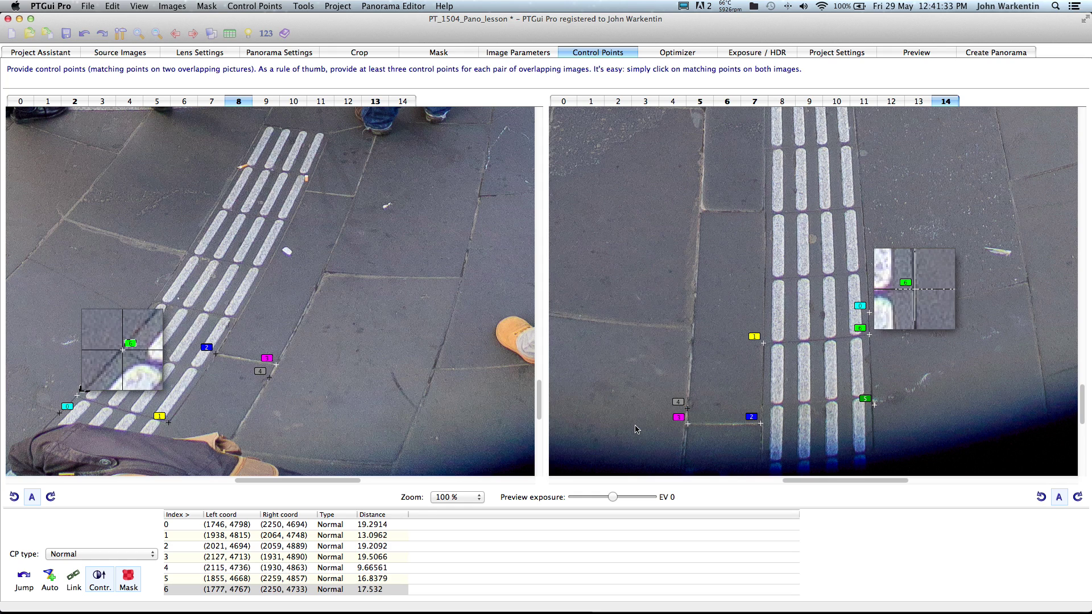
left_click(373, 525)
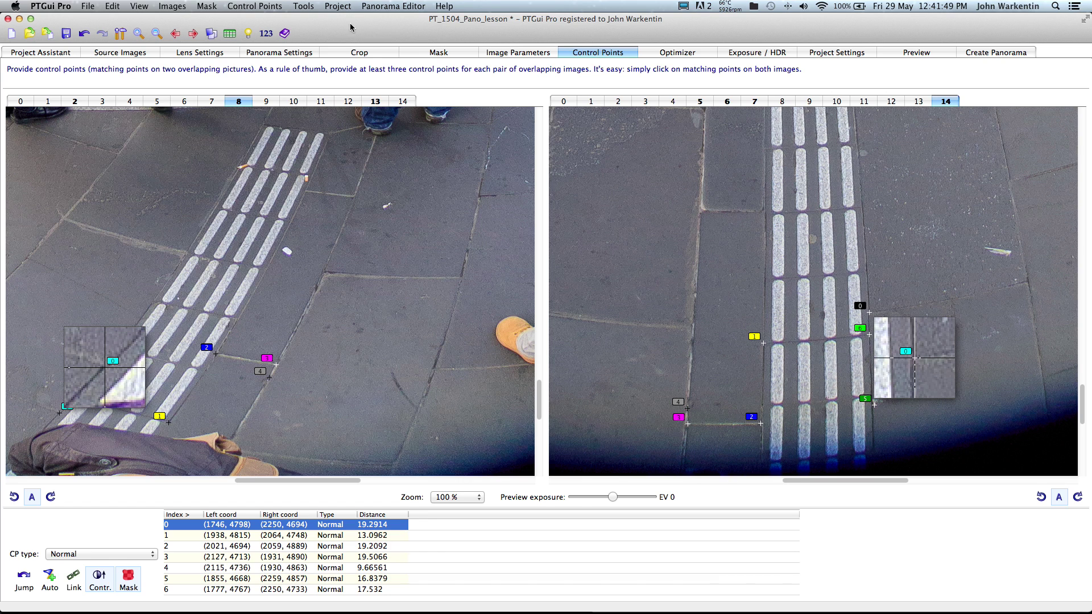
Inspect the updated panorama in an enlarged Panorama Editor, save the project and restore the window size.
left_click(211, 33)
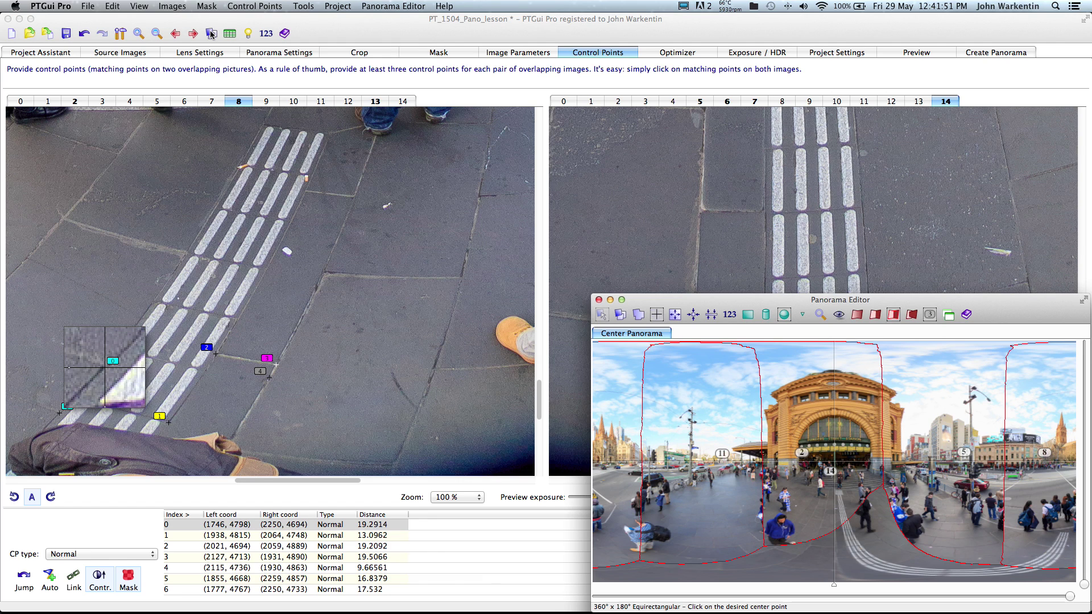
left_click(622, 300)
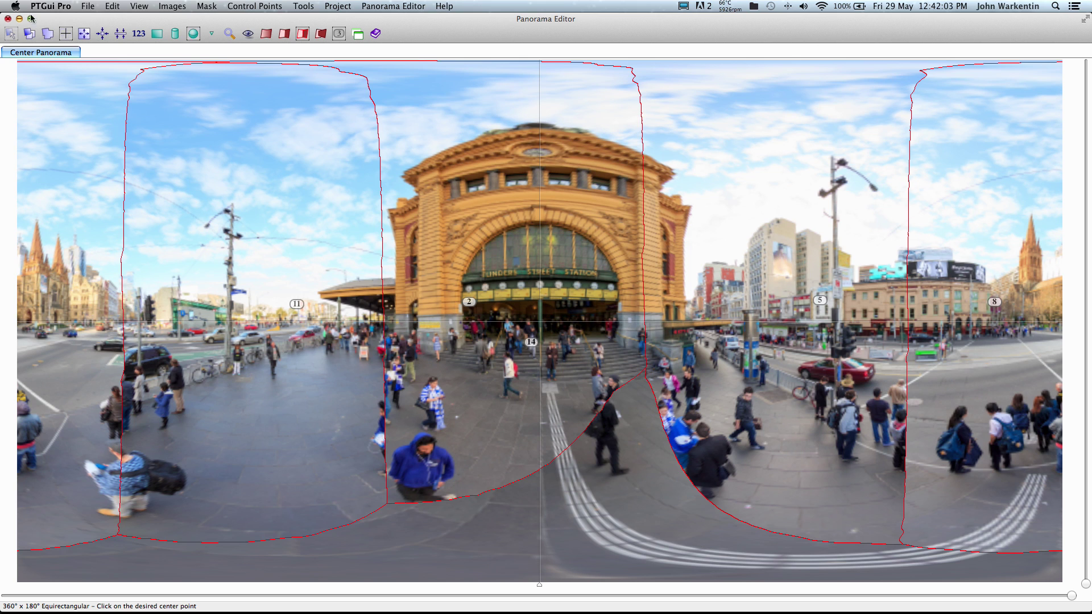
left_click(87, 6)
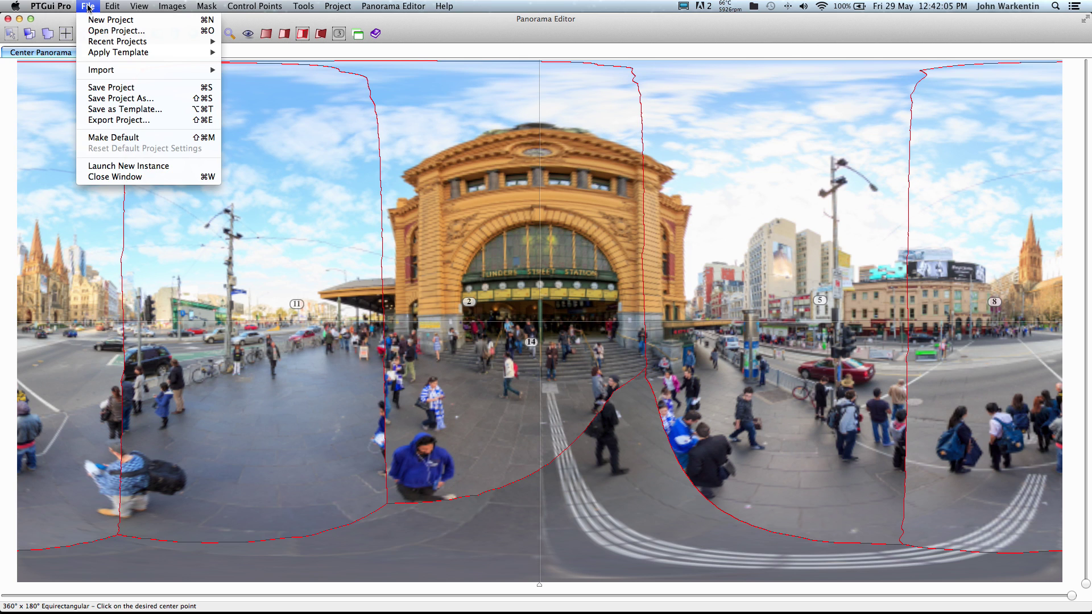
left_click(97, 89)
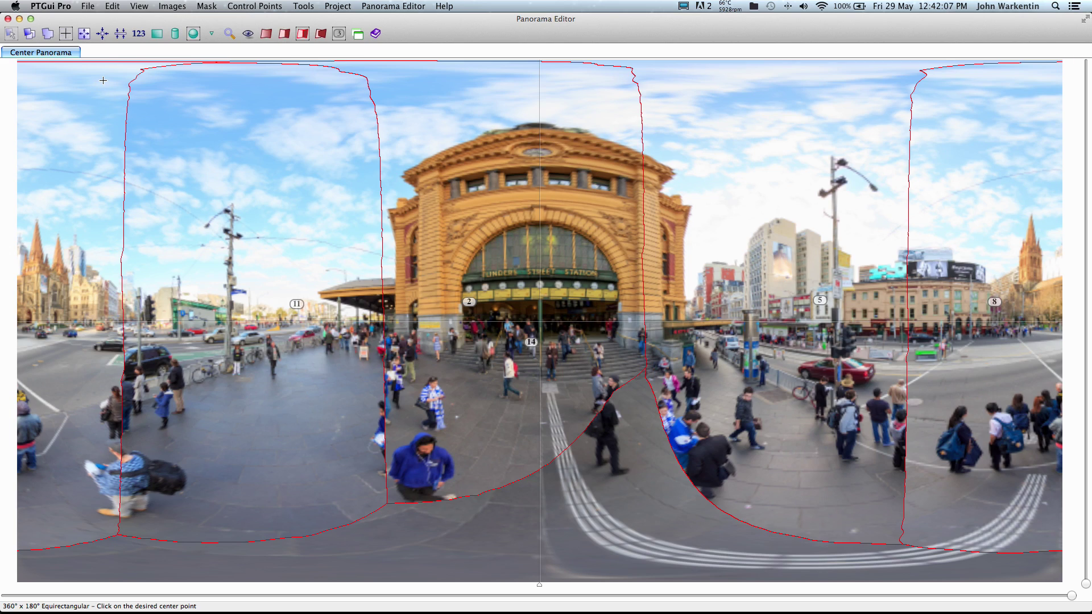
left_click(32, 19)
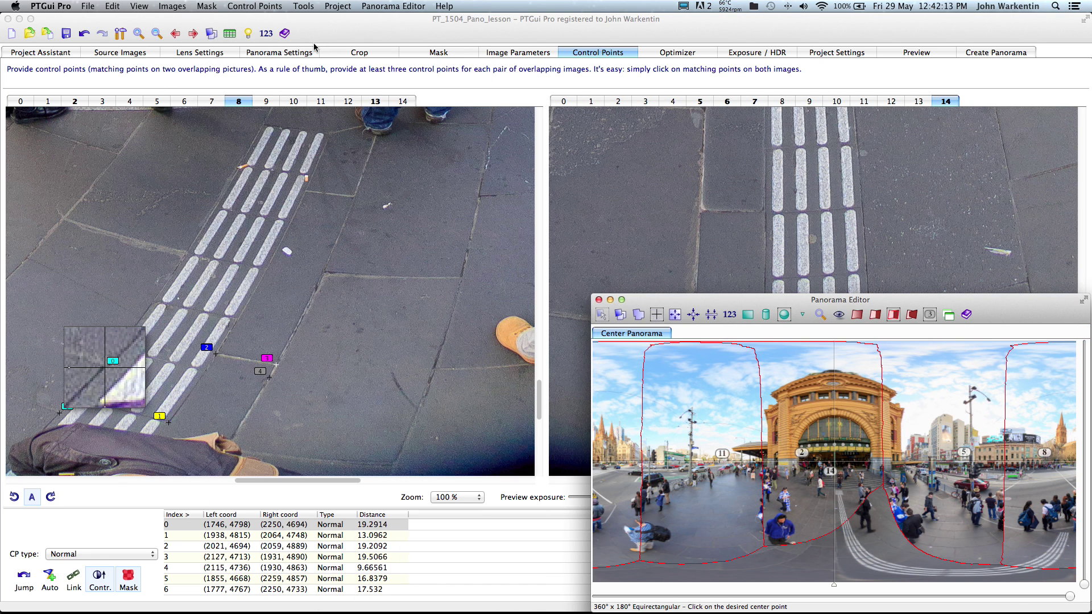
Show image 2 for masking at 25% zoom and paint red over the dark object at its lower fisheye rim.
left_click(450, 54)
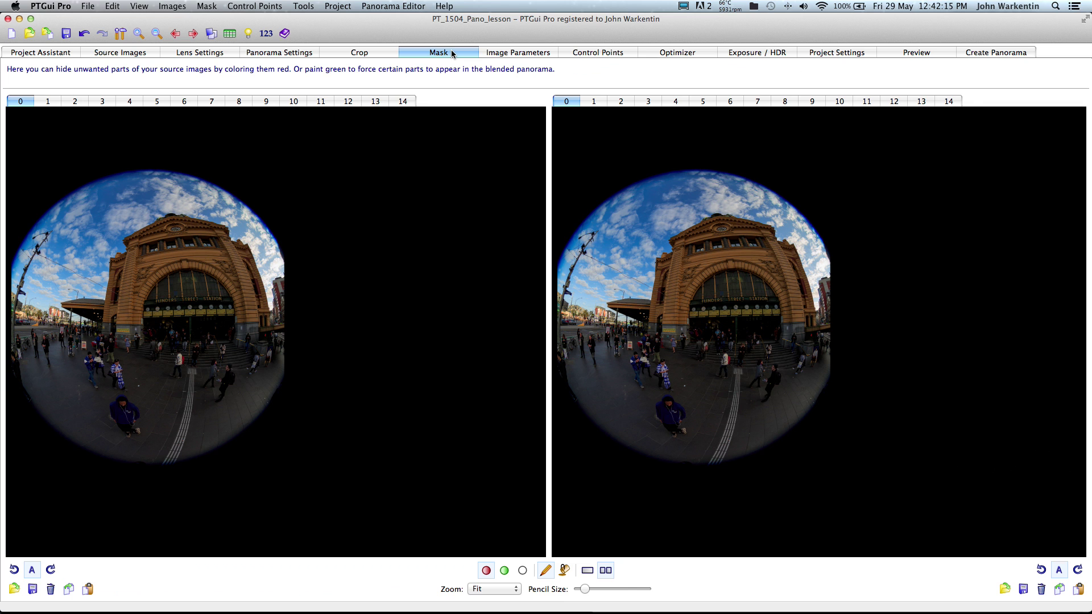
key("super+plus")
key("super+plus")
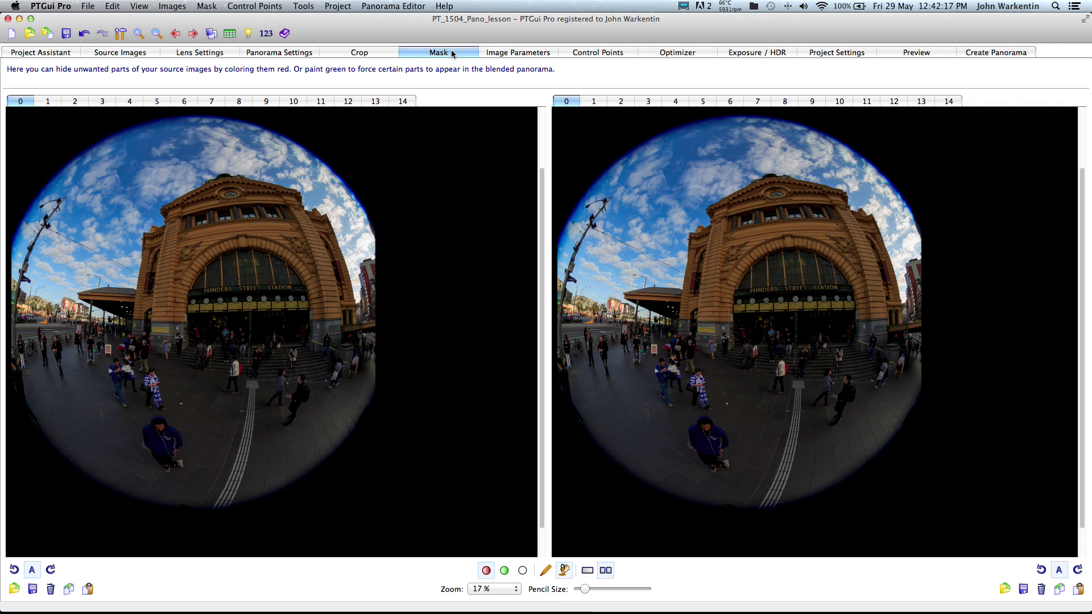
left_click(75, 102)
left_click(622, 102)
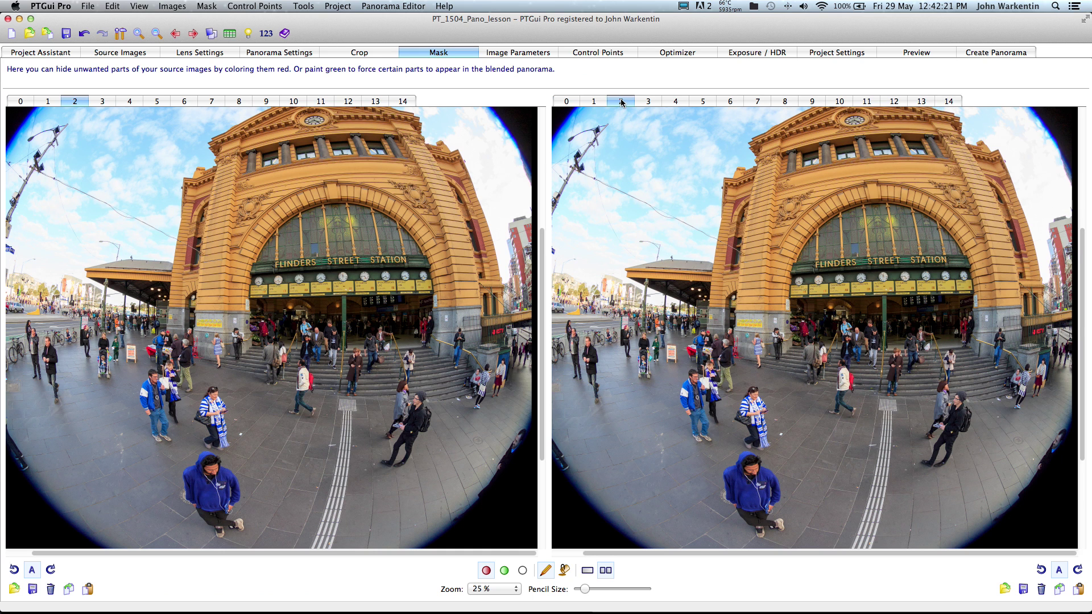
left_click_drag(541, 345, 541, 367)
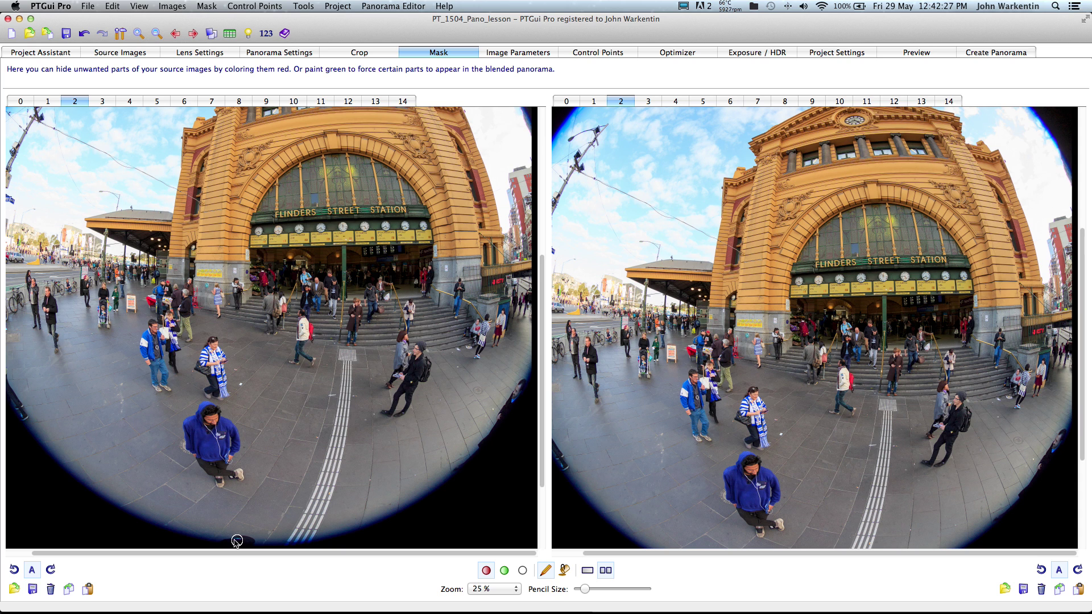
left_click_drag(541, 483, 541, 501)
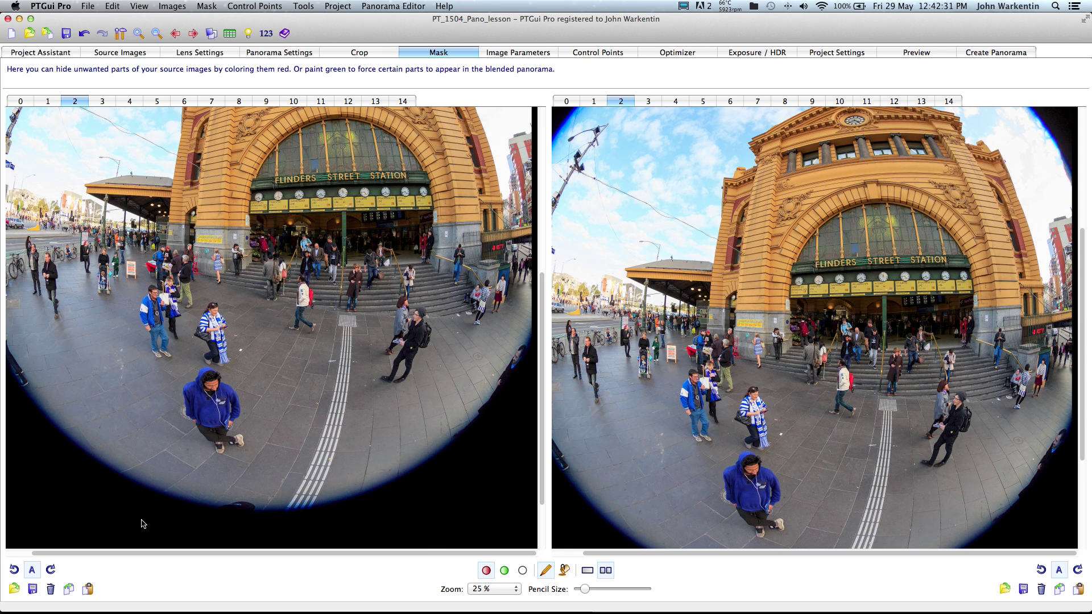
mouse_move(229, 506)
left_mouse_down()
mouse_move(258, 510)
mouse_move(240, 505)
left_mouse_up()
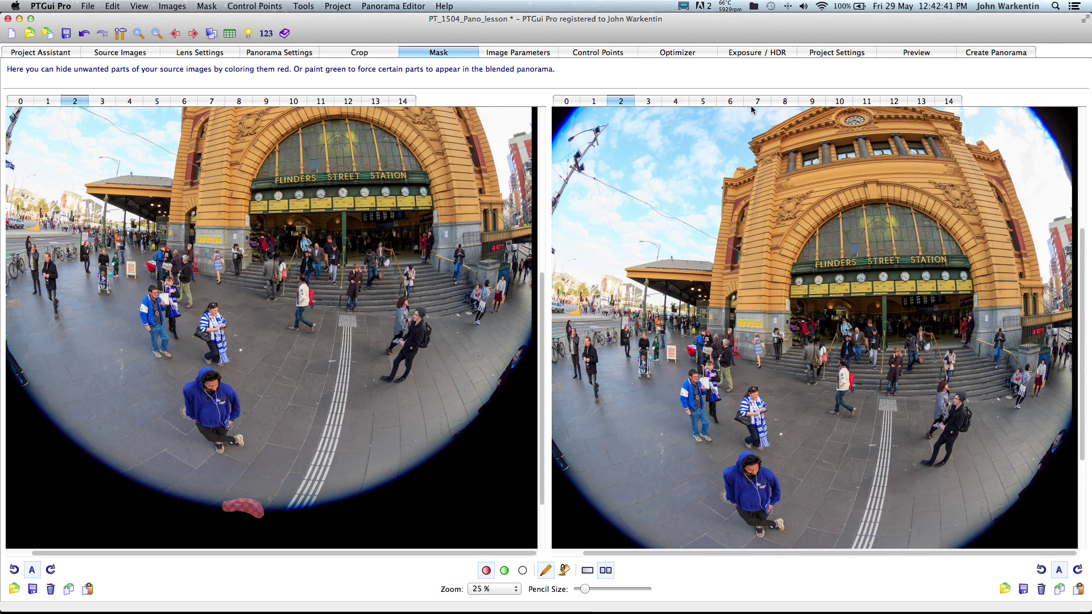
Bring up image 5 for masking and paint red over the dark object at its lower fisheye rim.
left_click(705, 101)
scroll(947, 444, "down", 5)
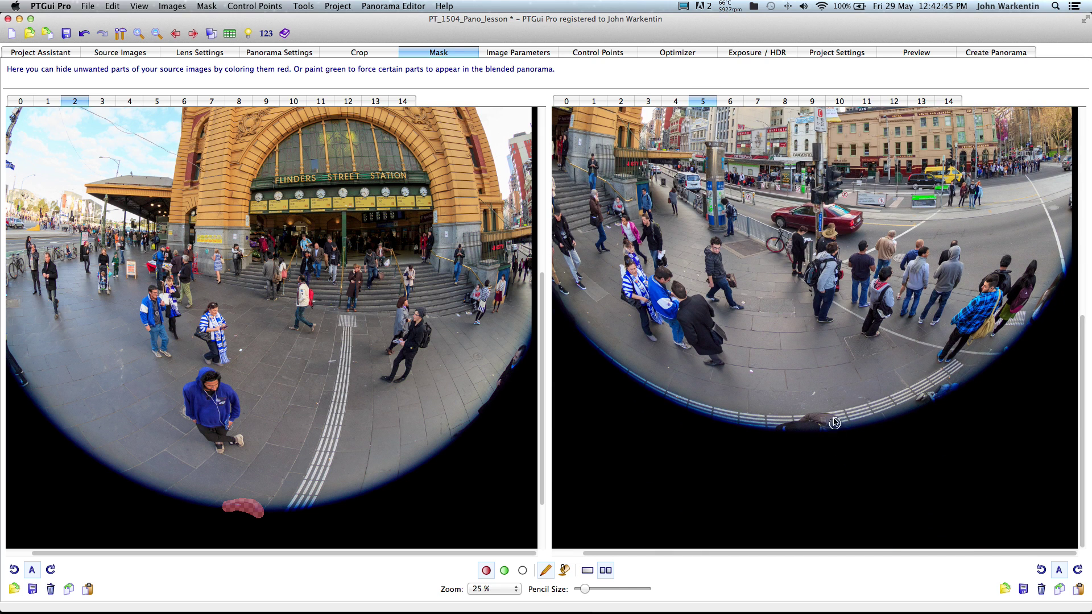
mouse_move(841, 426)
left_mouse_down()
mouse_move(777, 427)
mouse_move(841, 430)
mouse_move(814, 423)
mouse_move(820, 430)
mouse_move(782, 433)
left_mouse_up()
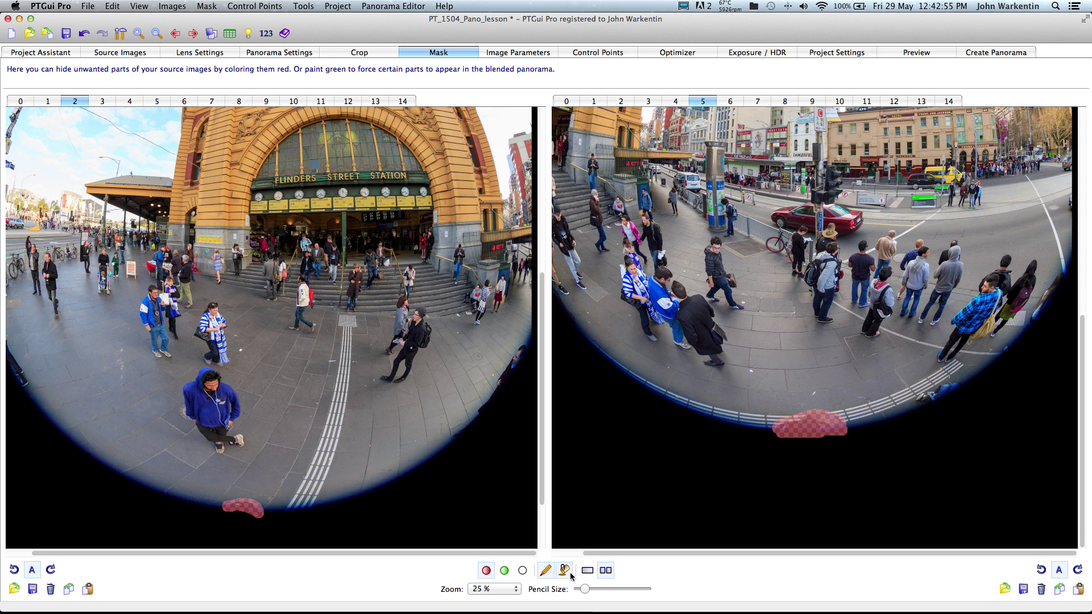
Advance to image 8 and paint red with a larger pencil over the object covering the strip's end at the lower rim.
key("super+Right")
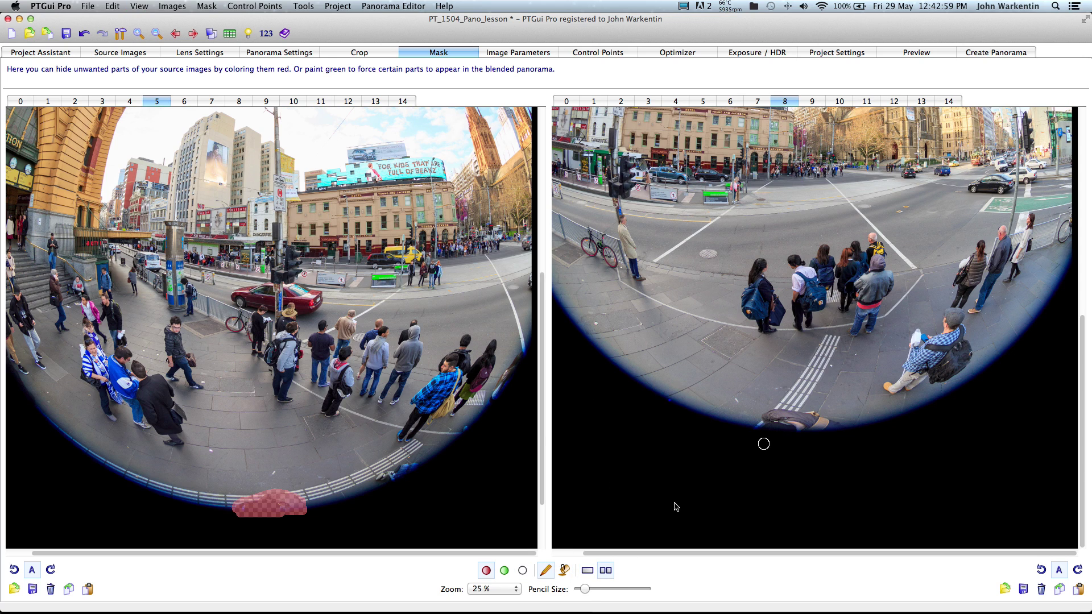
left_click_drag(586, 593, 594, 591)
mouse_move(767, 429)
left_mouse_down()
mouse_move(837, 432)
mouse_move(771, 432)
left_mouse_up()
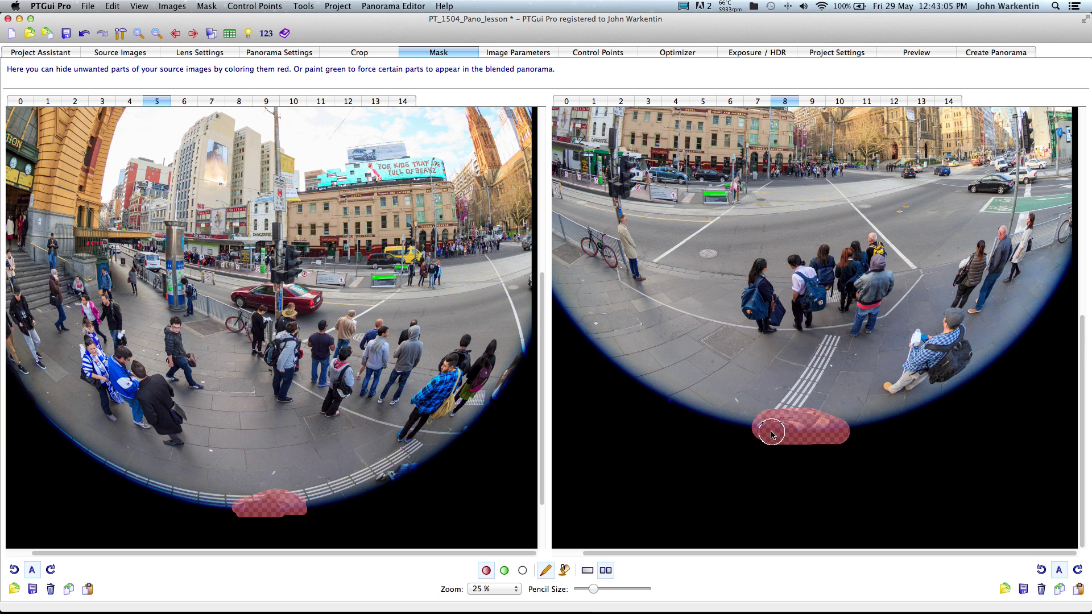
Step the paired mask views forward through images 7 and 10.
key("f")
key("Right")
key("Right")
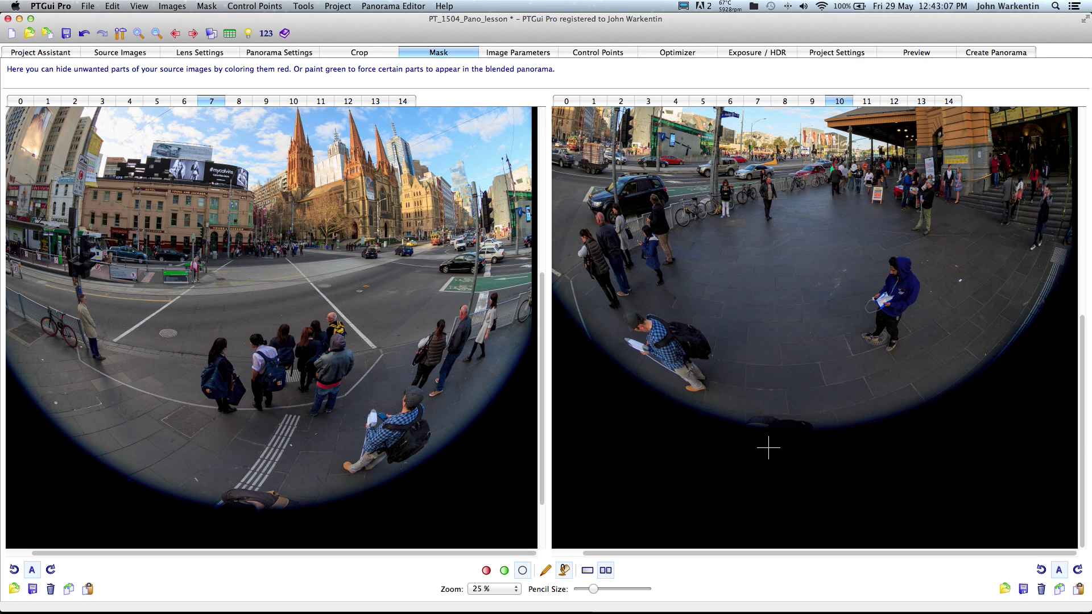
Paint a red mask over the dark object at the lower rim of the fisheye circle in image 7, and move on to image 9.
key("p")
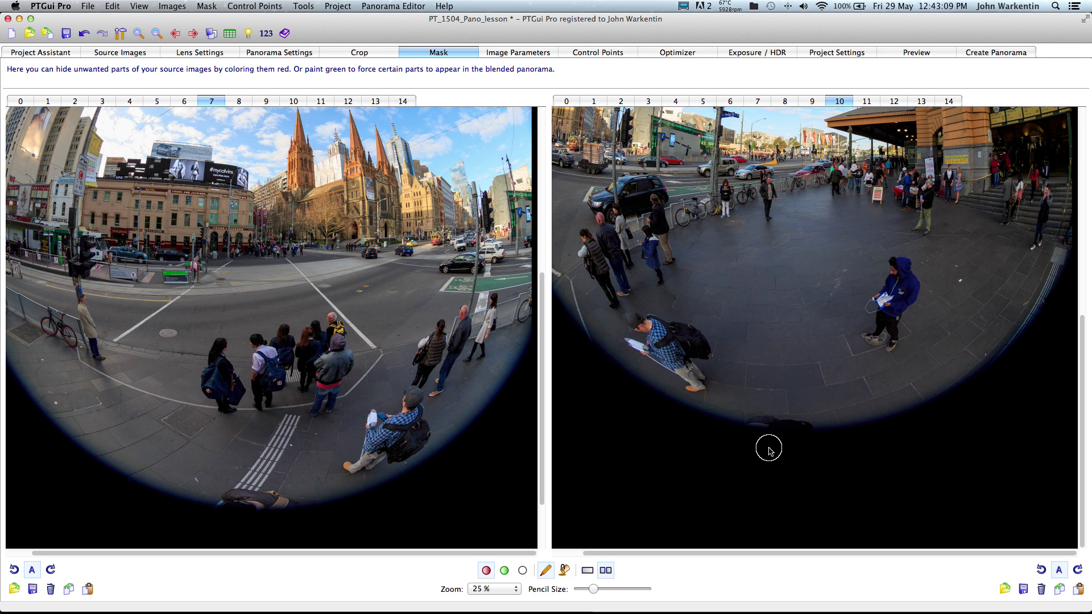
mouse_move(231, 500)
left_mouse_down()
mouse_move(289, 508)
mouse_move(246, 508)
left_mouse_up()
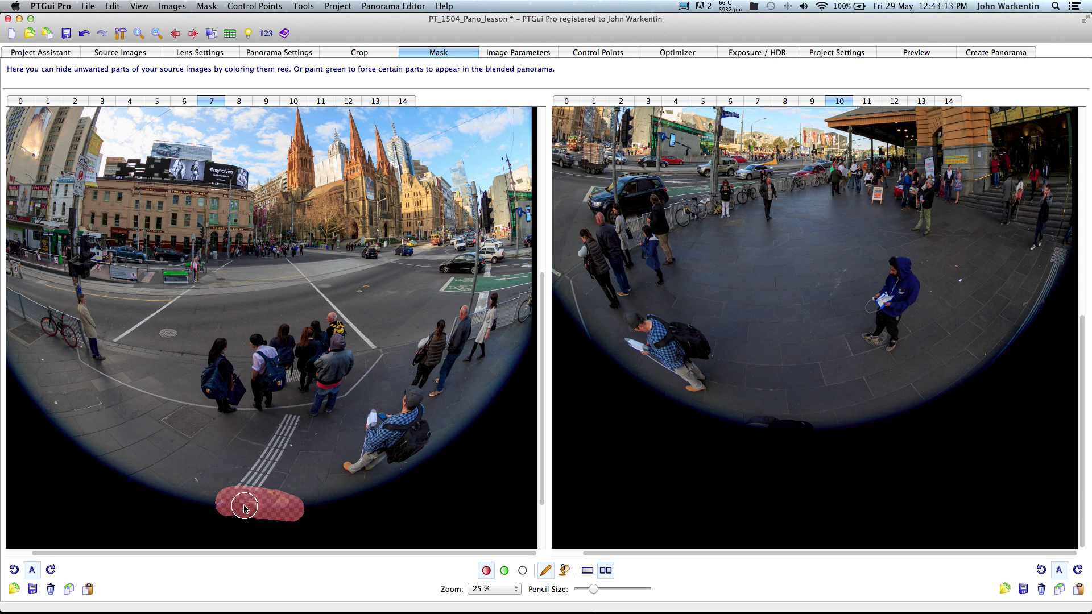
key("f")
key("Right")
key("Right")
key("p")
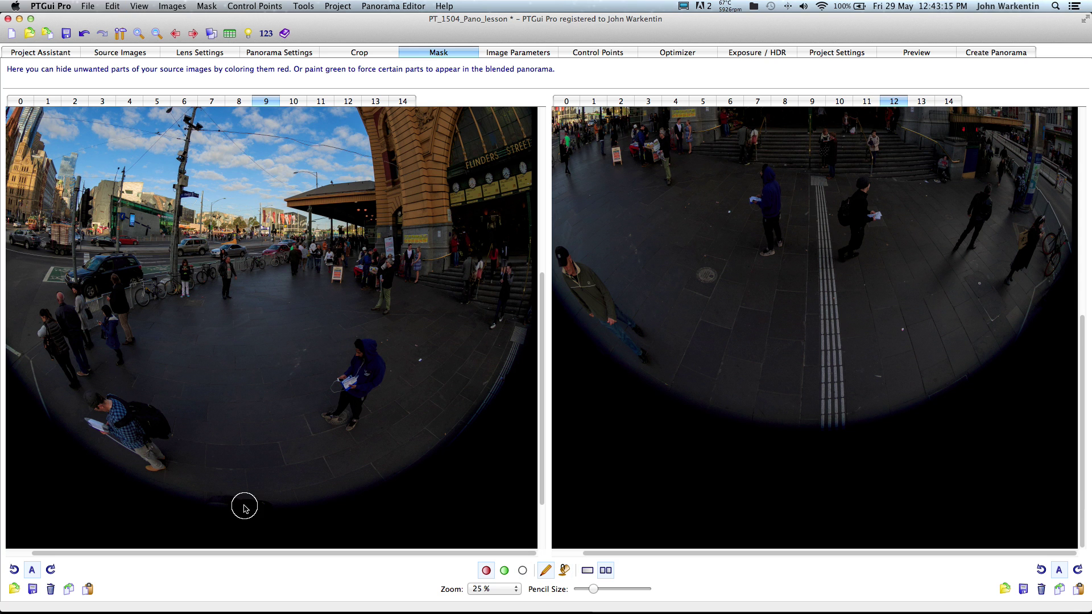
Enlarge the red mask at the lower rim of image 2 and copy that mask to images 1 and 0.
left_click(81, 101)
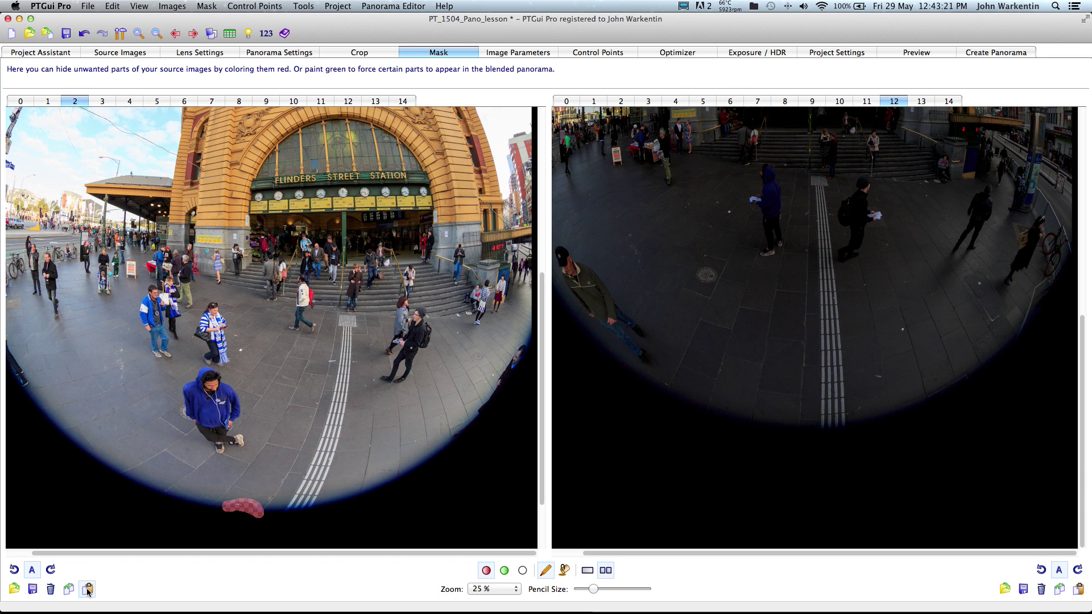
left_click_drag(279, 516, 221, 516)
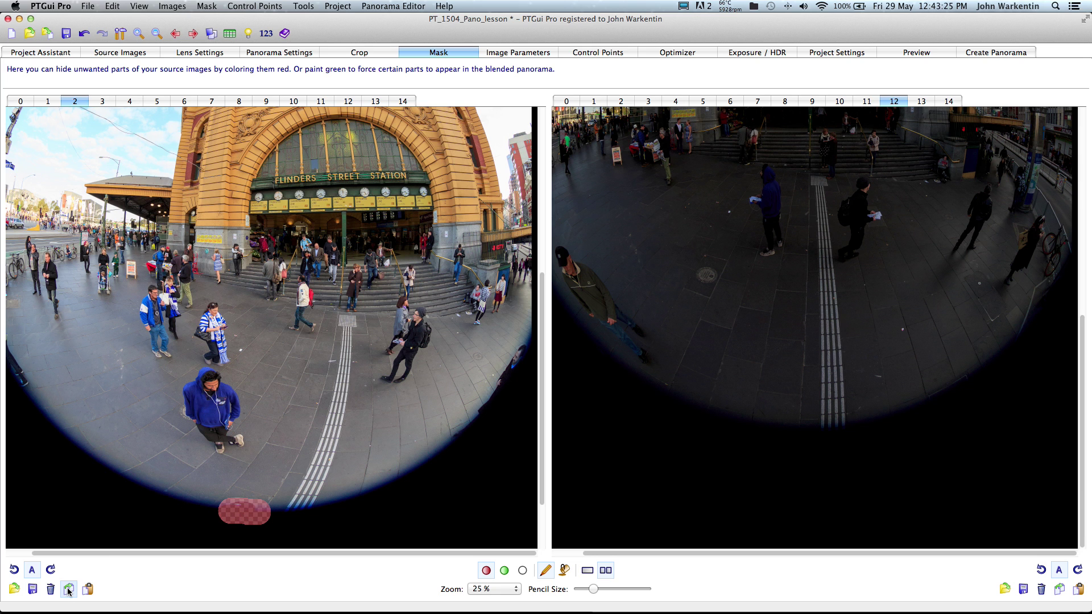
key("Left")
left_click(88, 590)
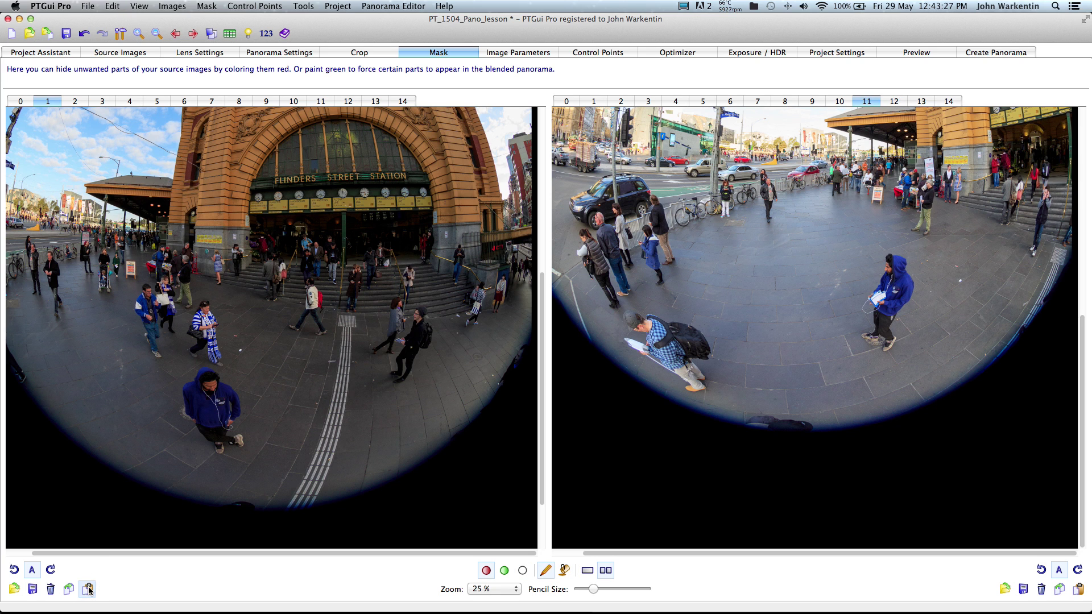
key("Left")
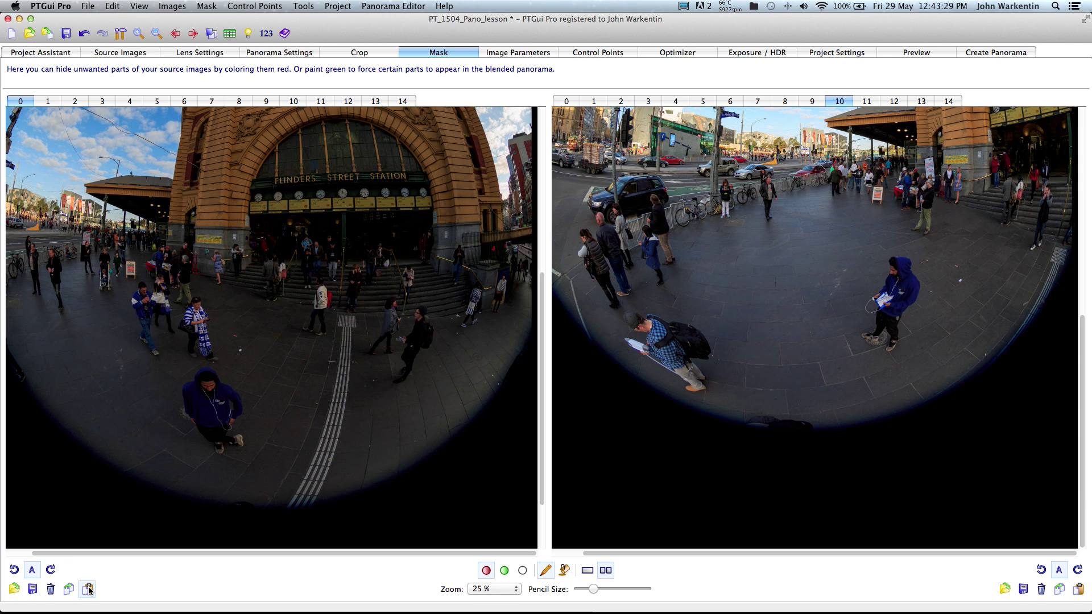
left_click(87, 589)
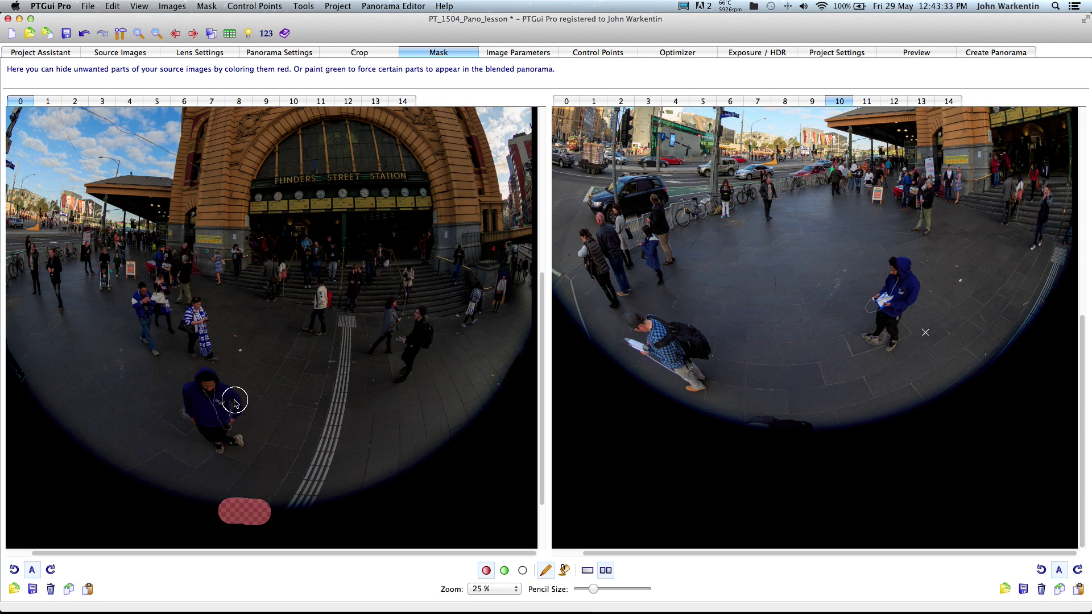
Copy the mask of image 5 and paste it onto images 4 and 3.
key("Right")
key("Right")
key("Right")
key("Right")
key("Right")
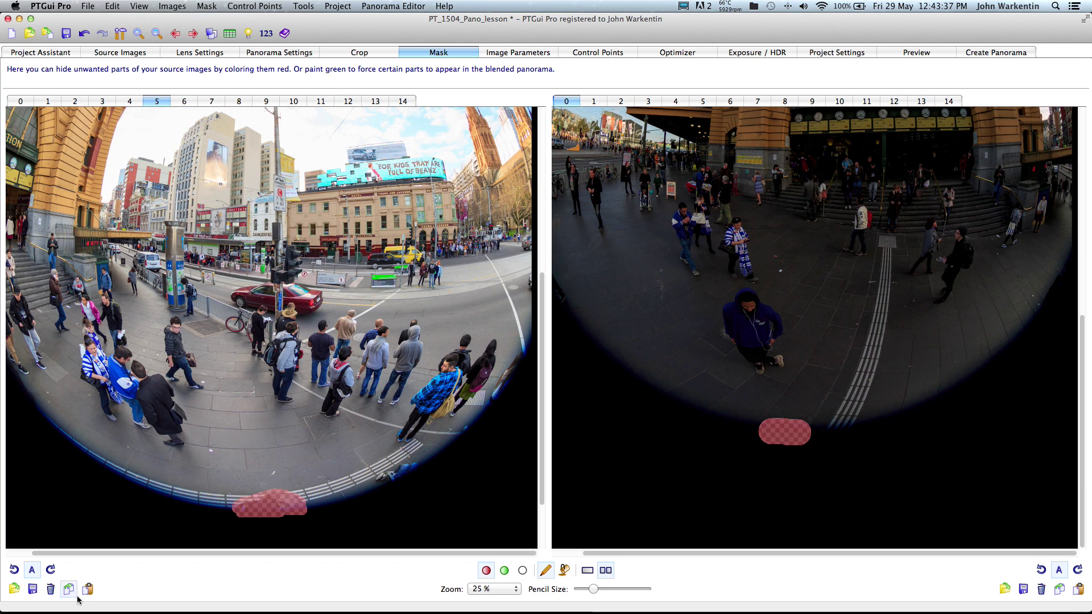
left_click(69, 591)
key("Left")
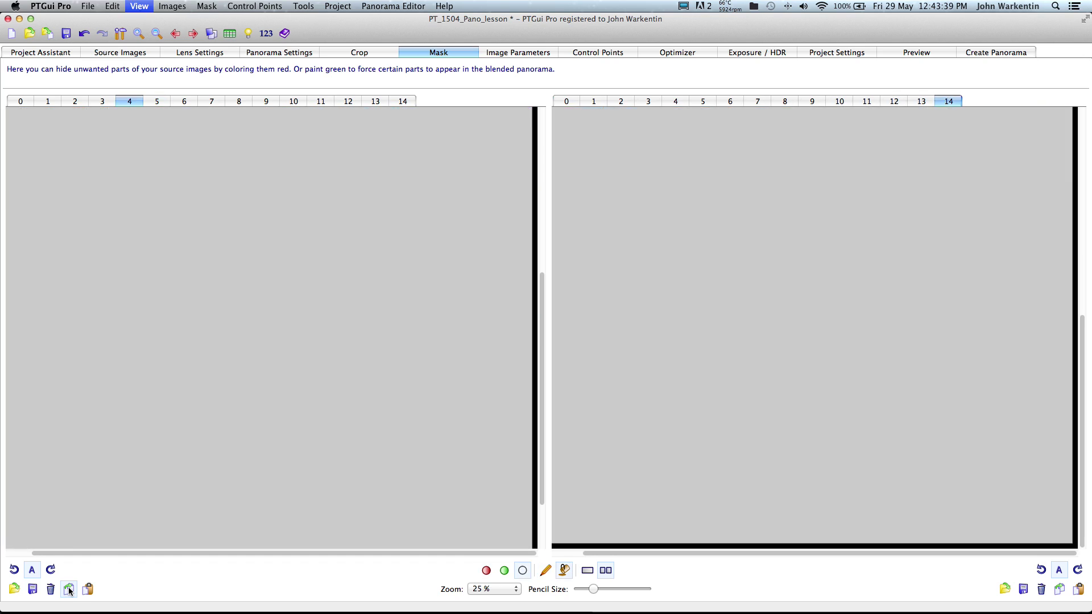
key("Left")
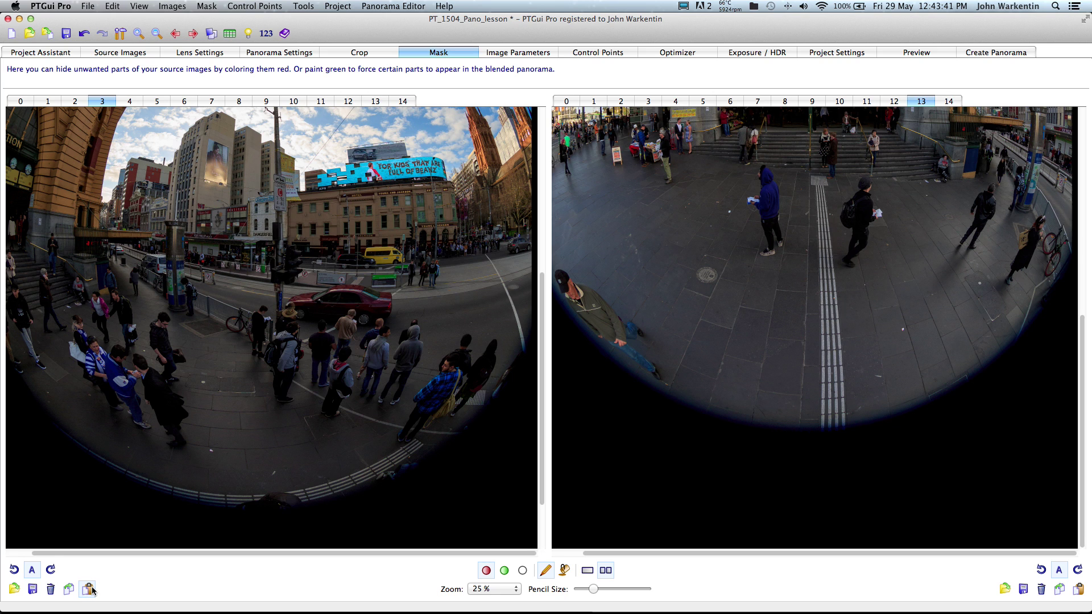
left_click(89, 590)
Copy the mask of image 7 and paste it onto images 6 and 5.
key("Right")
key("Right")
key("Right")
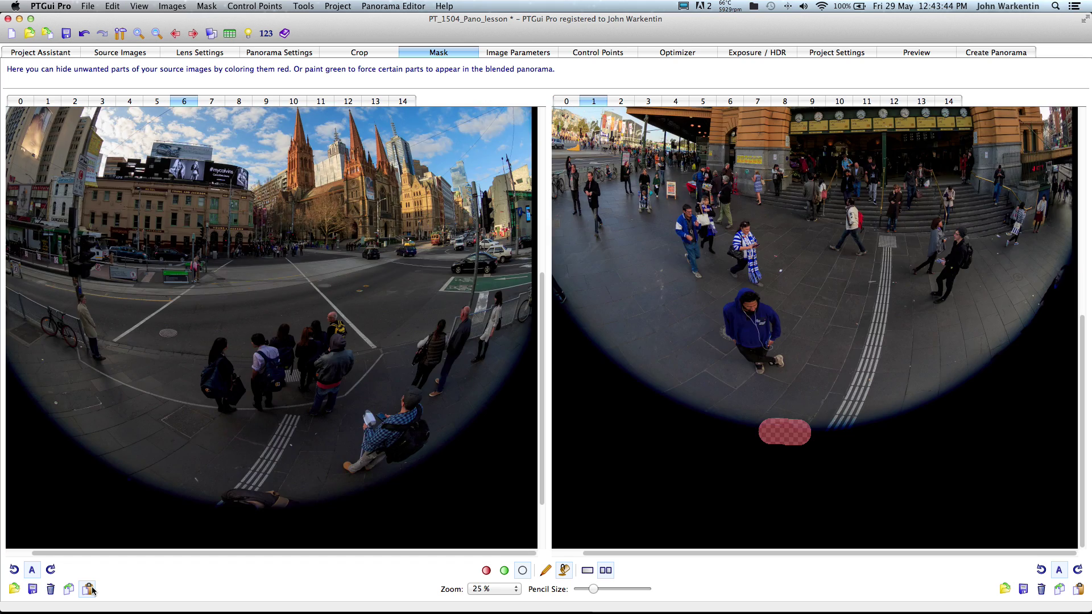
key("Right")
left_click(89, 591)
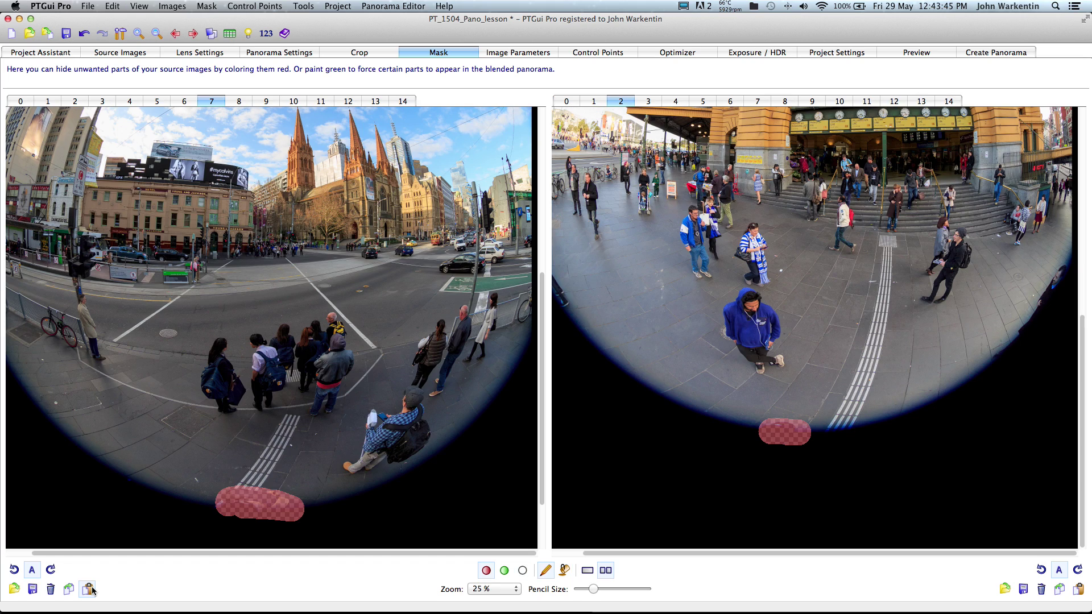
key("Left")
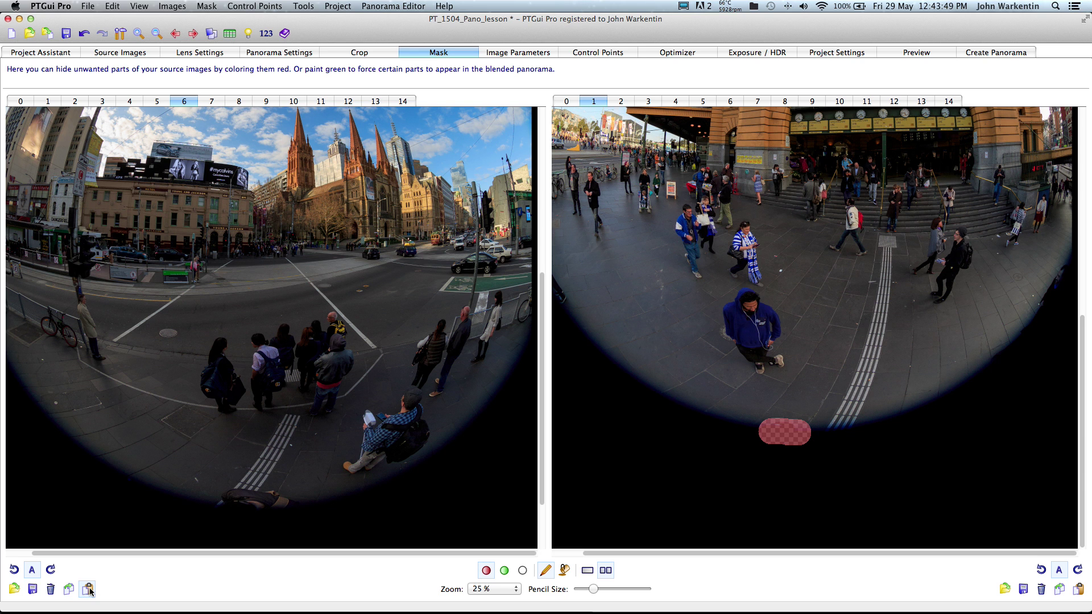
key("Left")
left_click(88, 590)
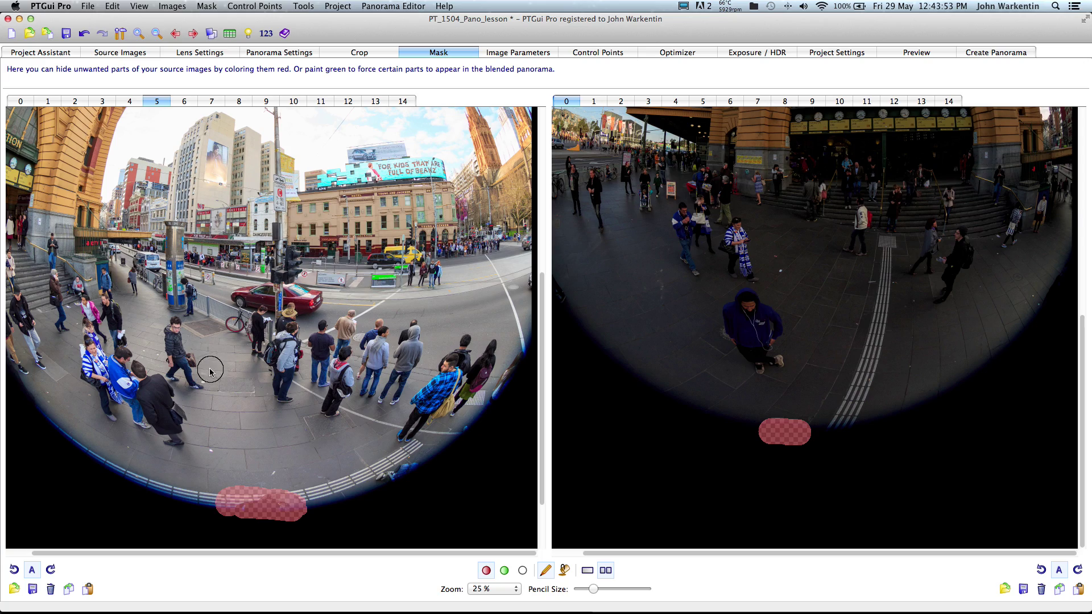
Go through images 4 to 11 and check which ones still lack a mask at the lower rim.
key("Left")
key("Right")
key("Right")
key("Right")
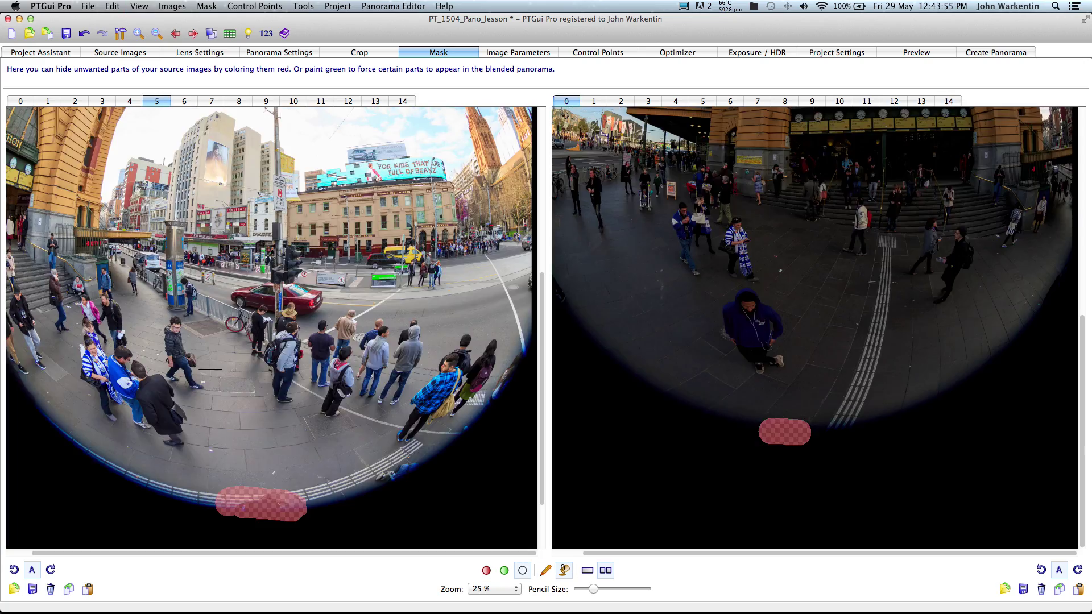
key("Right")
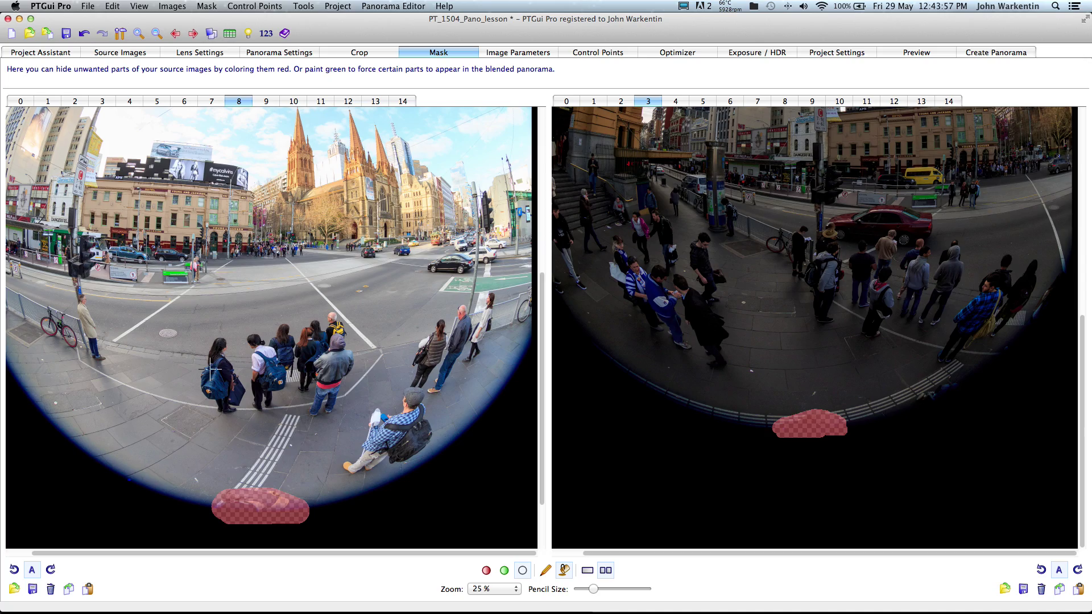
key("Right")
key("Right")
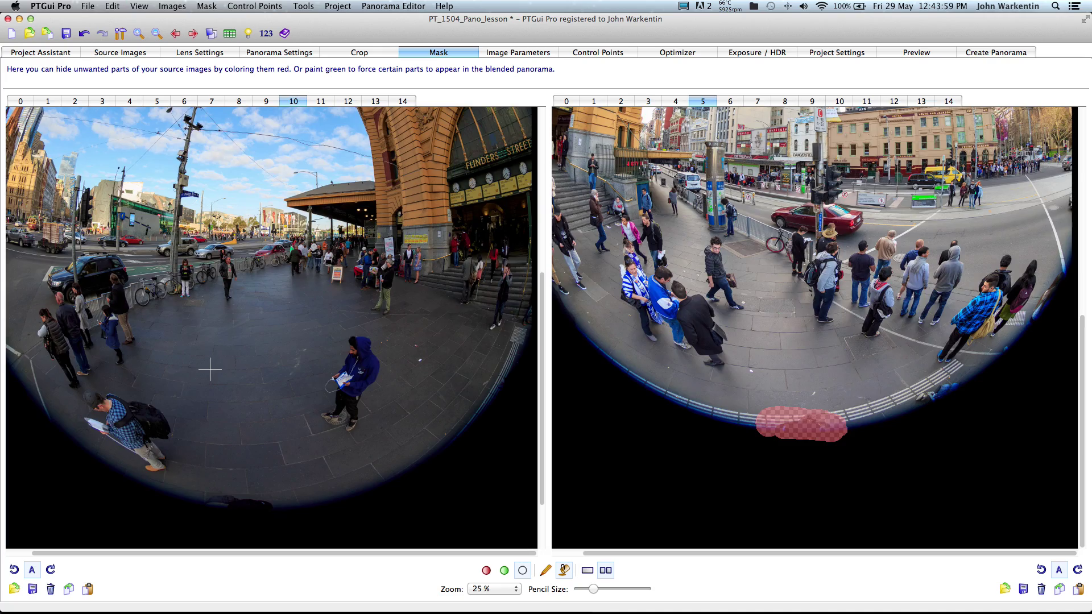
key("Right")
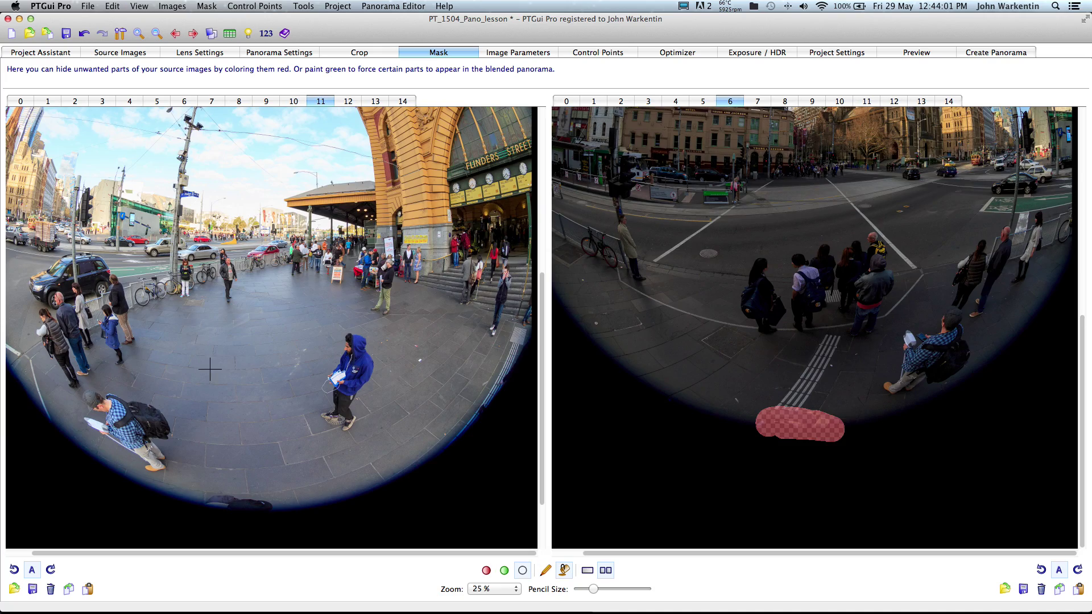
Paint a red mask over the dark object at the lower rim of image 11 and copy it to images 10 and 9.
key("Right")
key("Left")
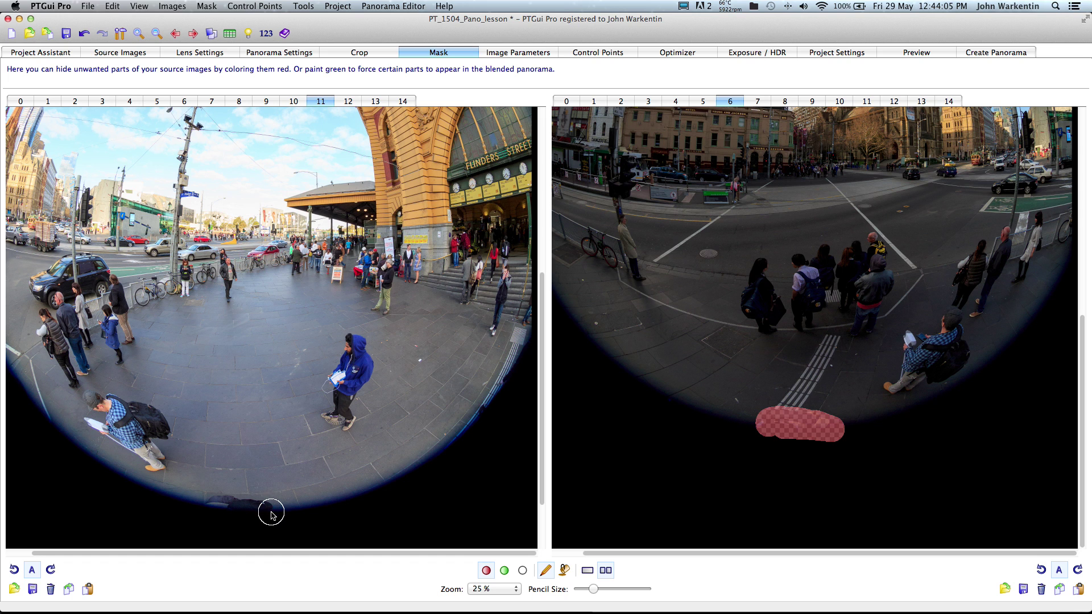
left_click_drag(270, 514, 214, 506)
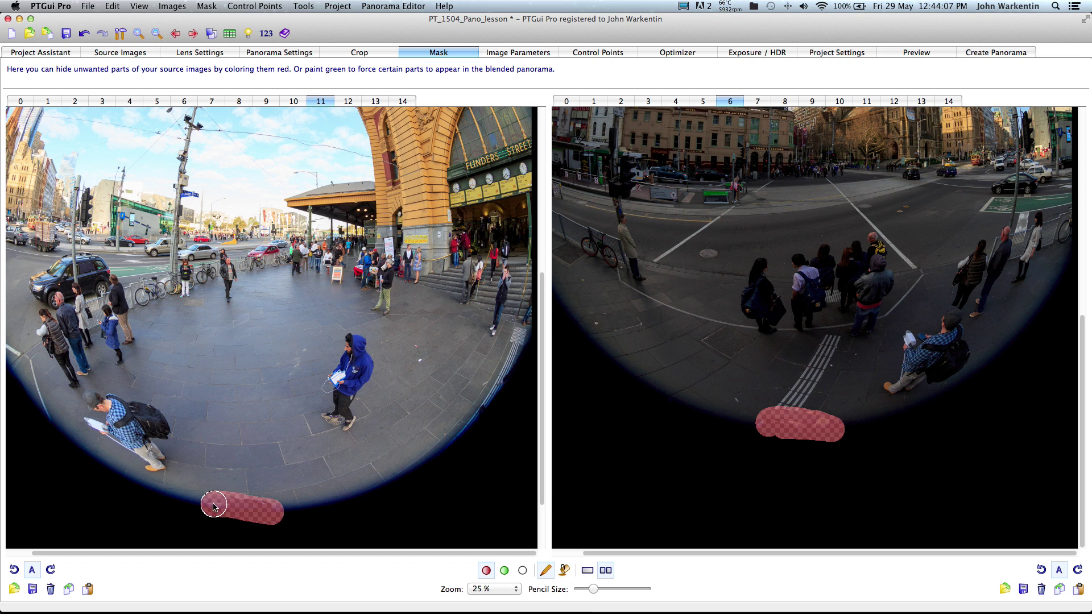
left_click(69, 589)
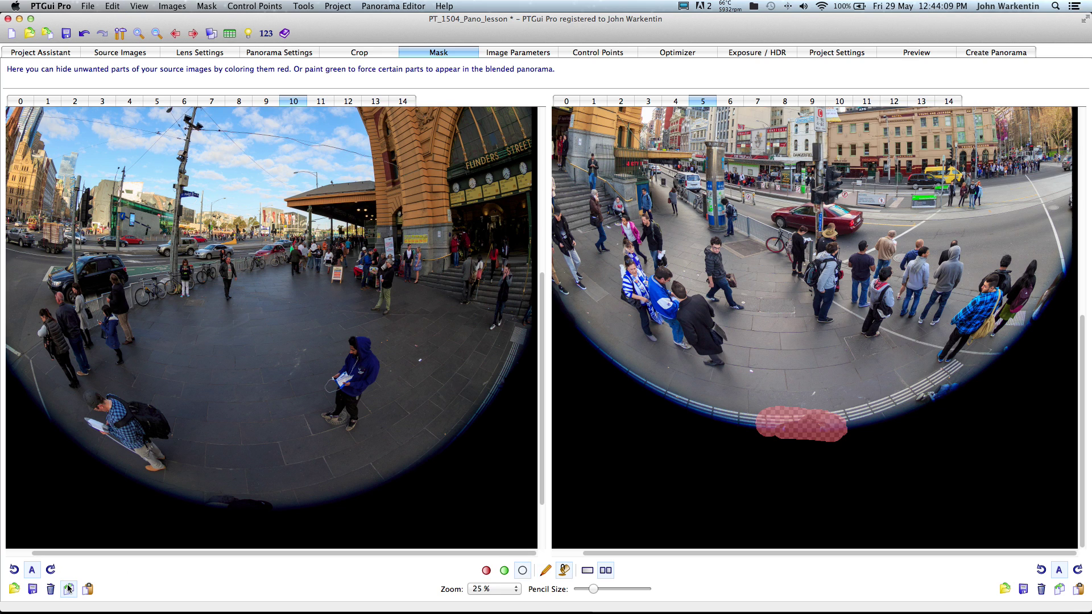
left_click(87, 589)
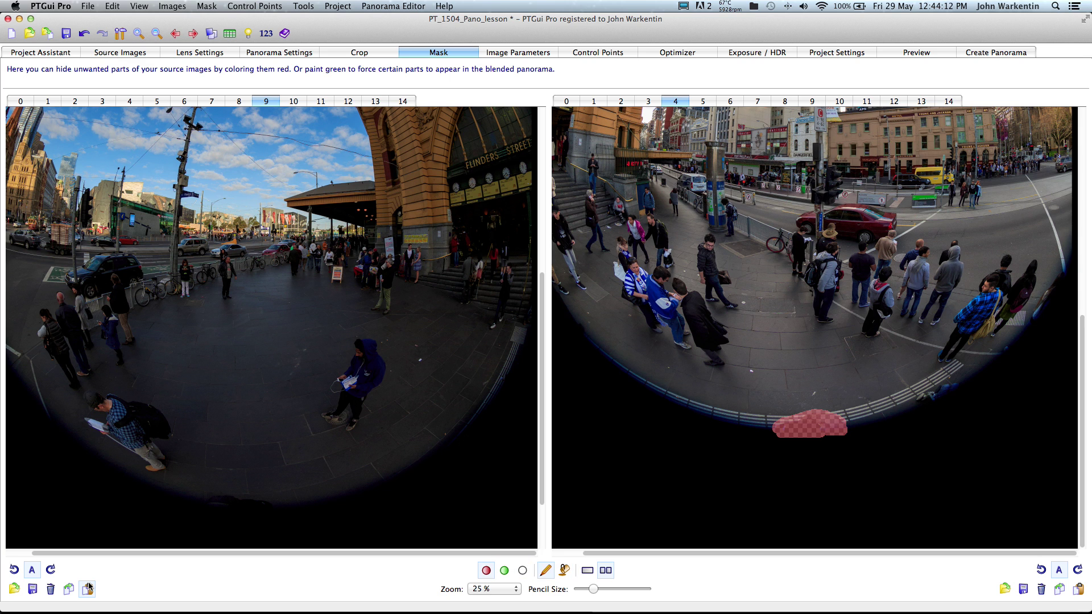
left_click(88, 589)
left_click(88, 588)
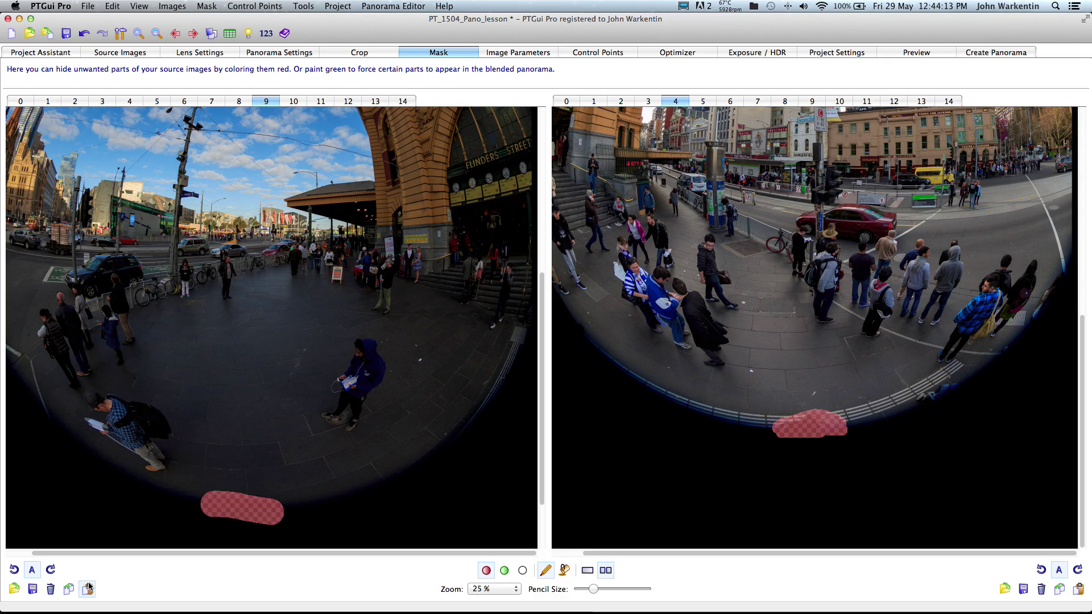
Check the masks on images 8 down to 0 and save the project.
left_click(88, 589)
left_click(87, 589)
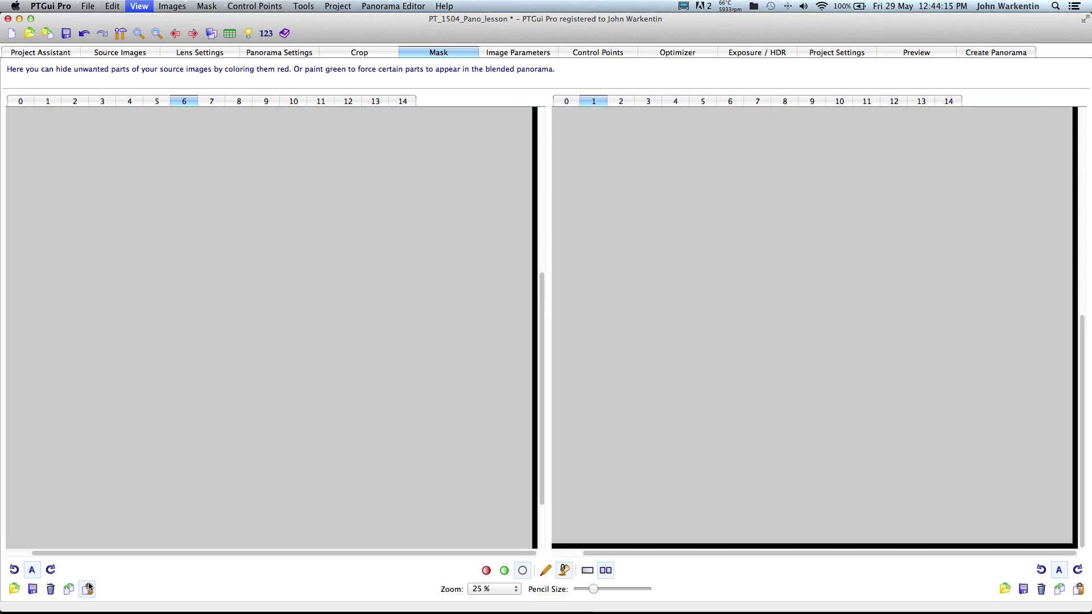
left_click(87, 588)
left_click(88, 589)
left_click(88, 589)
left_click(88, 589)
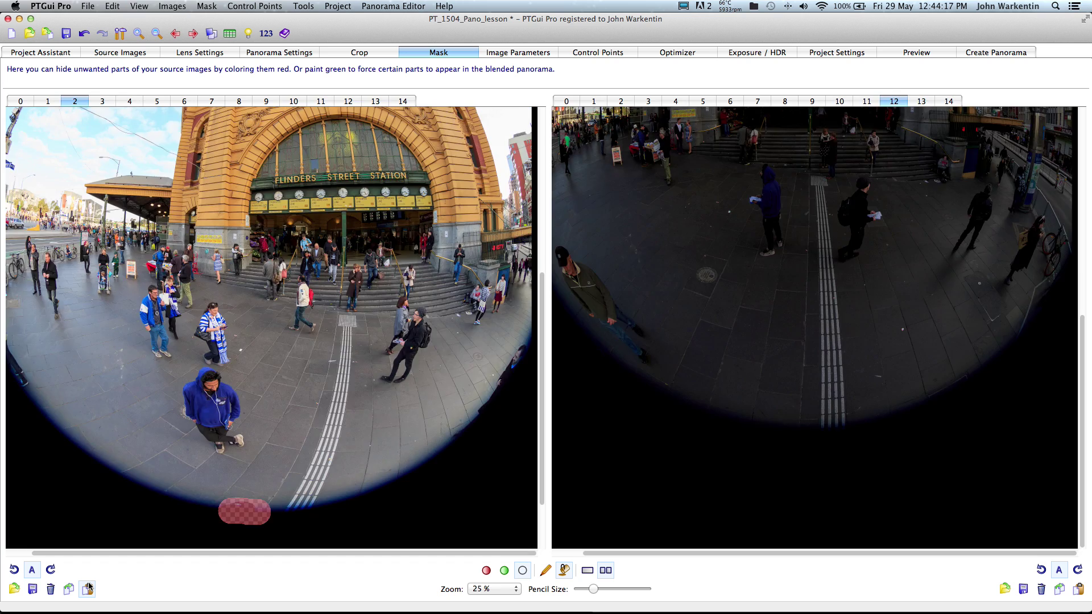
left_click(88, 588)
left_click(88, 588)
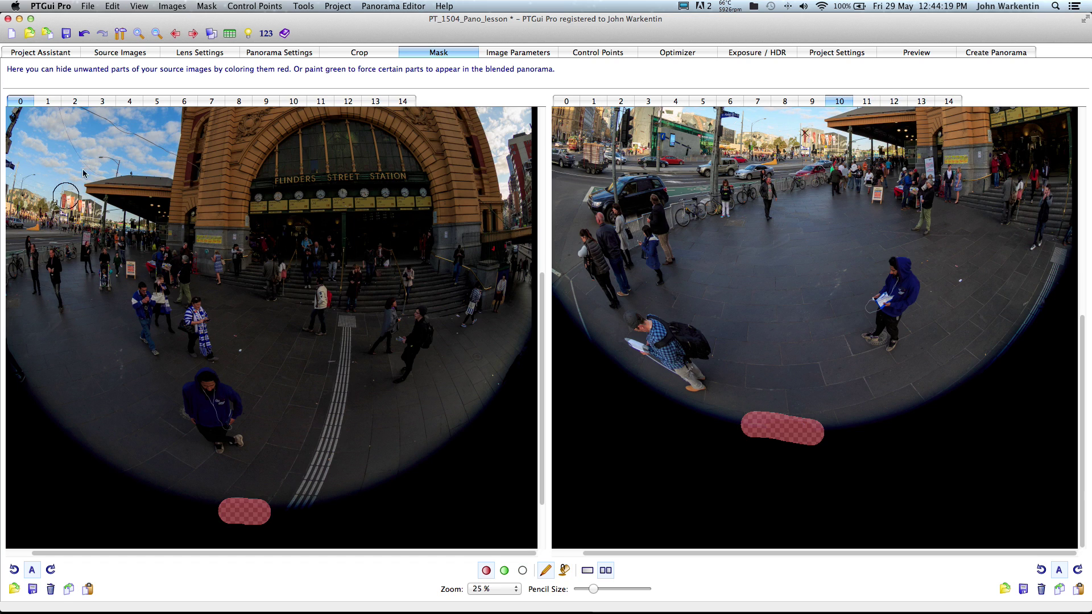
left_click(66, 35)
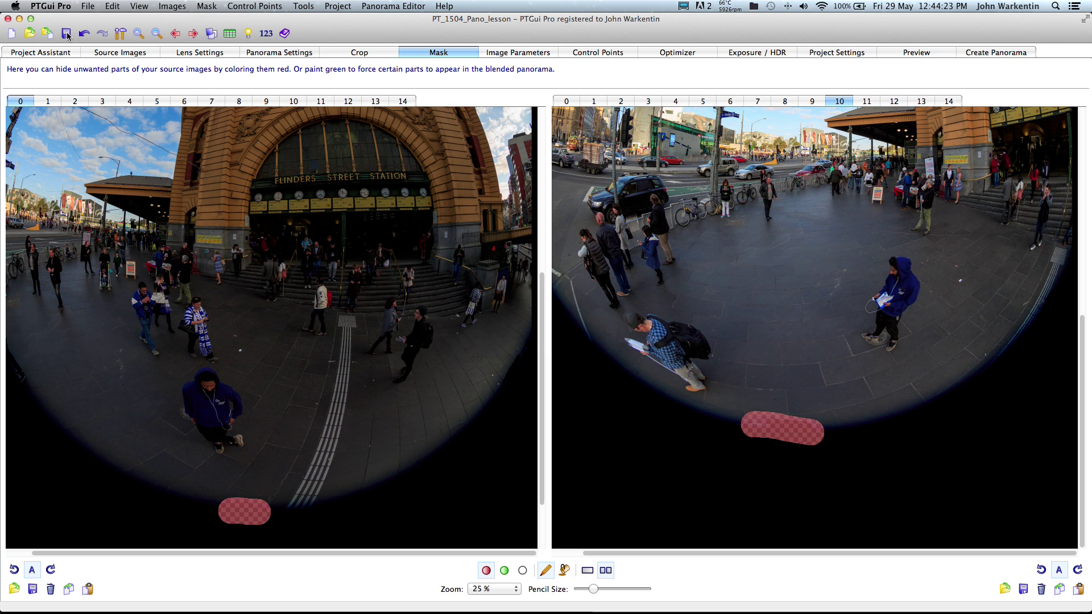
Exclude image 14 from the panorama's included images and bring the Panorama Editor forward to inspect the stitched ground area.
left_click(359, 53)
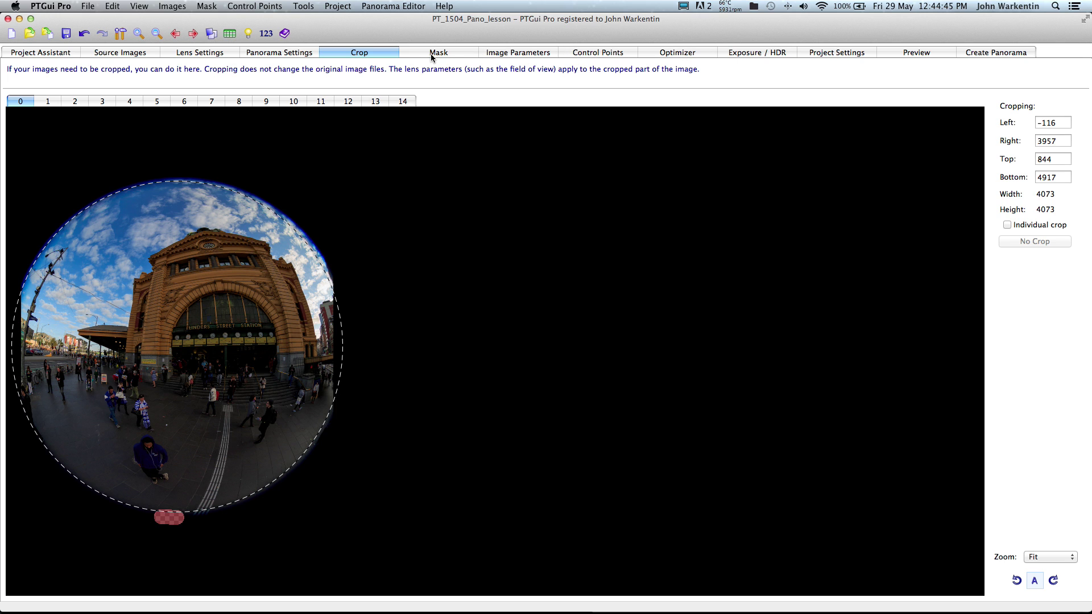
left_click(31, 18)
left_click(211, 35)
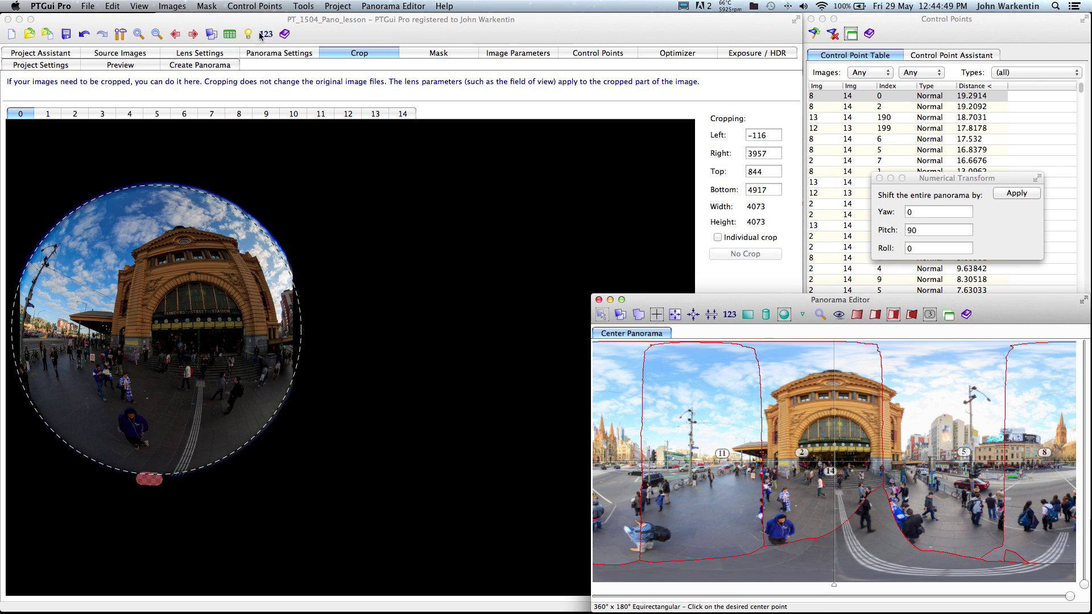
left_click(226, 67)
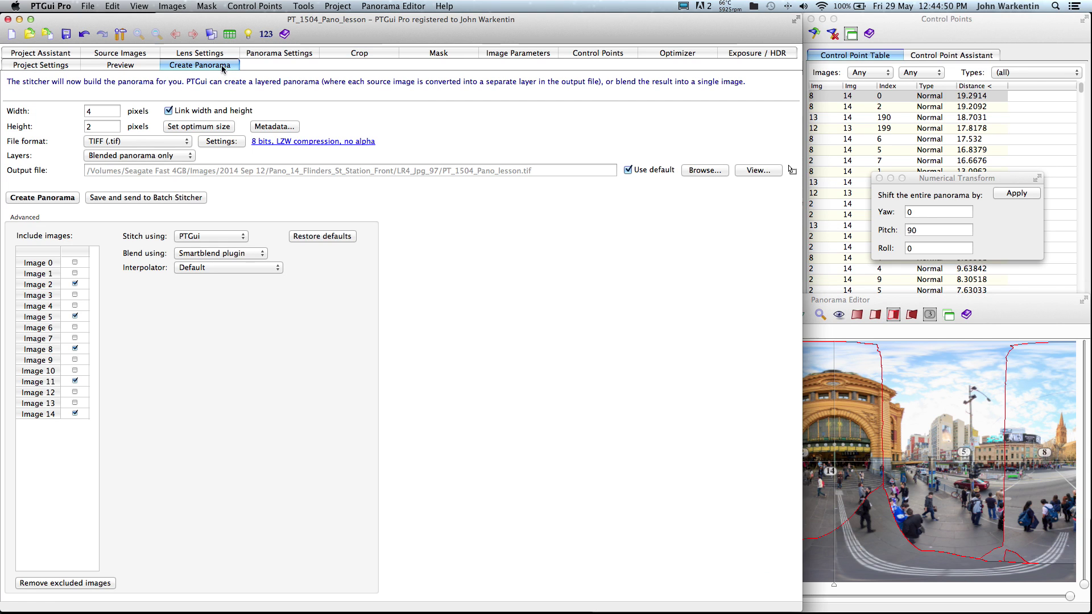
left_click(75, 414)
left_click(995, 316)
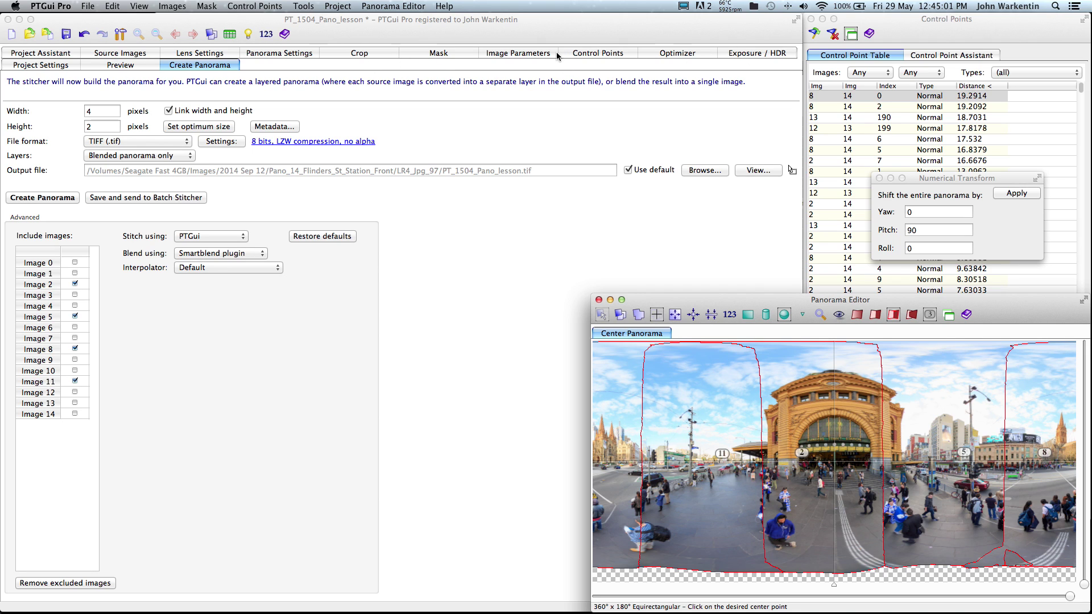
Flood-fill the whole of image 14 with the red mask, leaving image 0 beside it untouched.
left_click(455, 53)
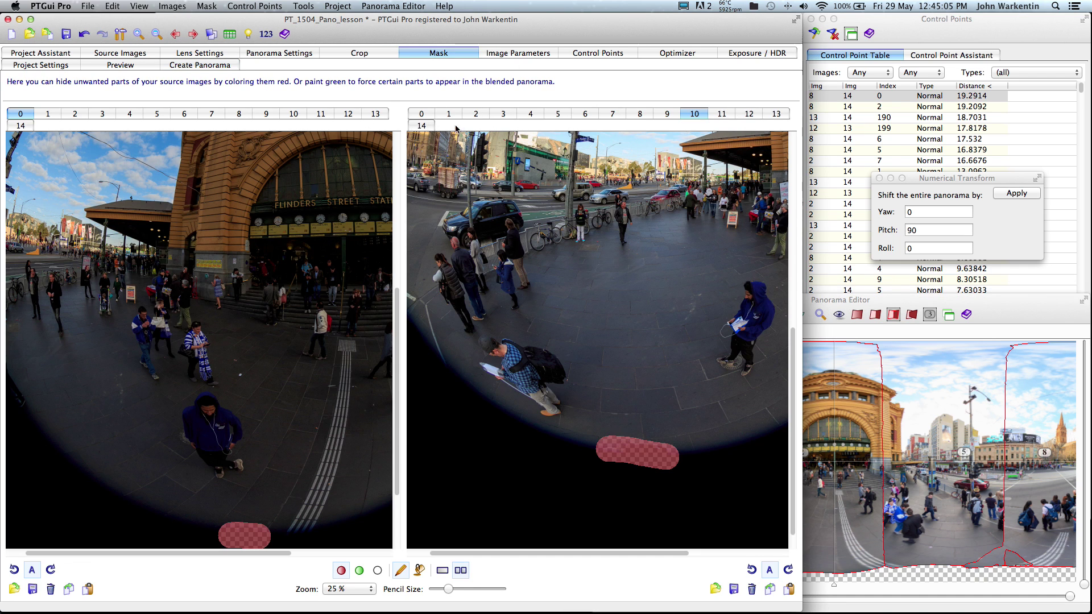
left_click(422, 126)
left_click(419, 570)
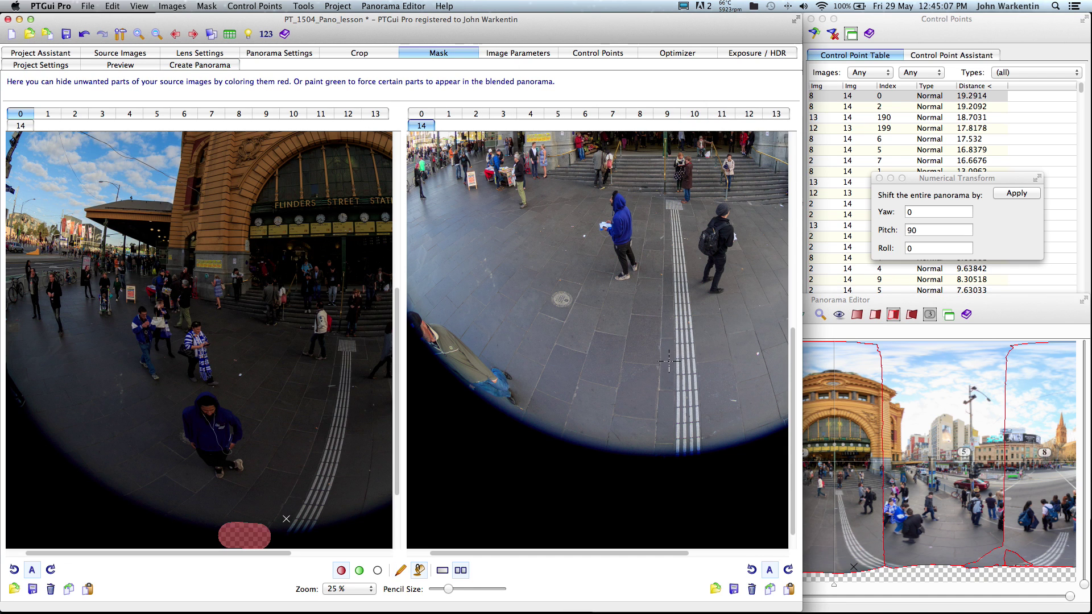
scroll(162, 483, "down", 3)
left_click(400, 570)
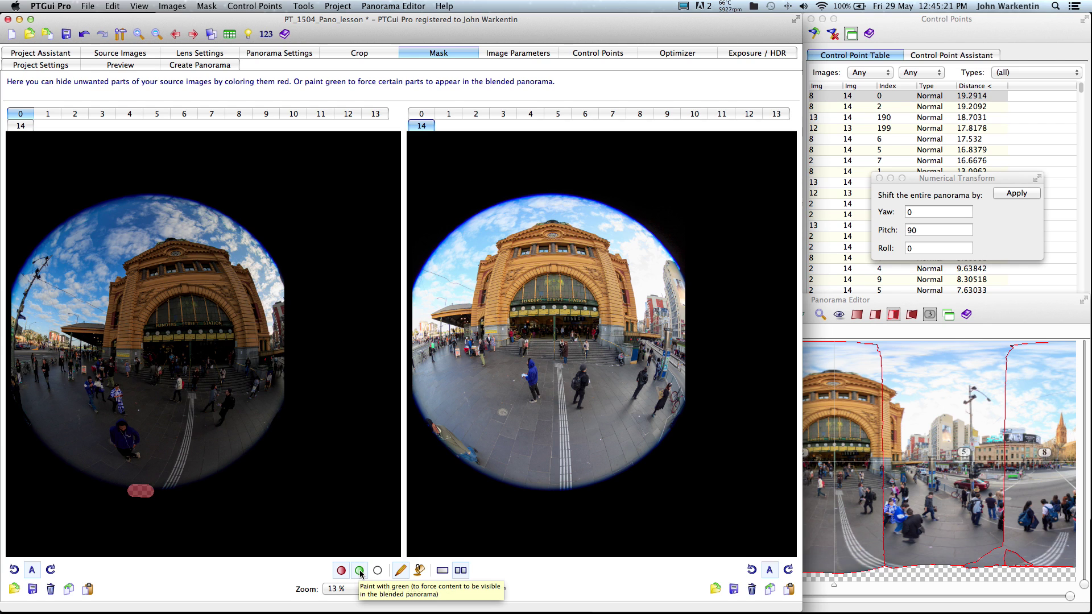
left_click(419, 570)
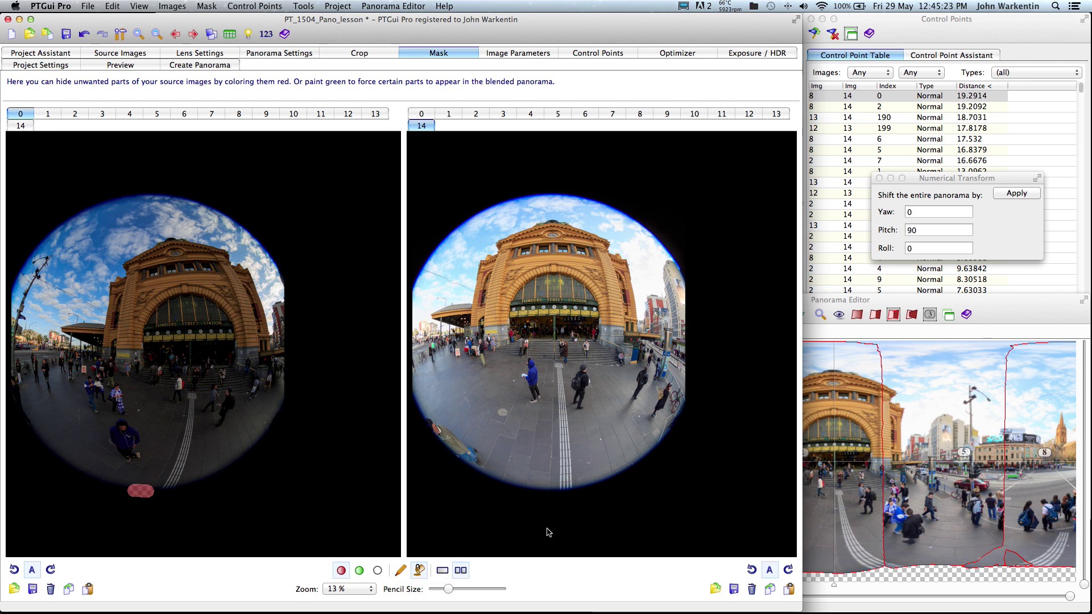
left_click(613, 345)
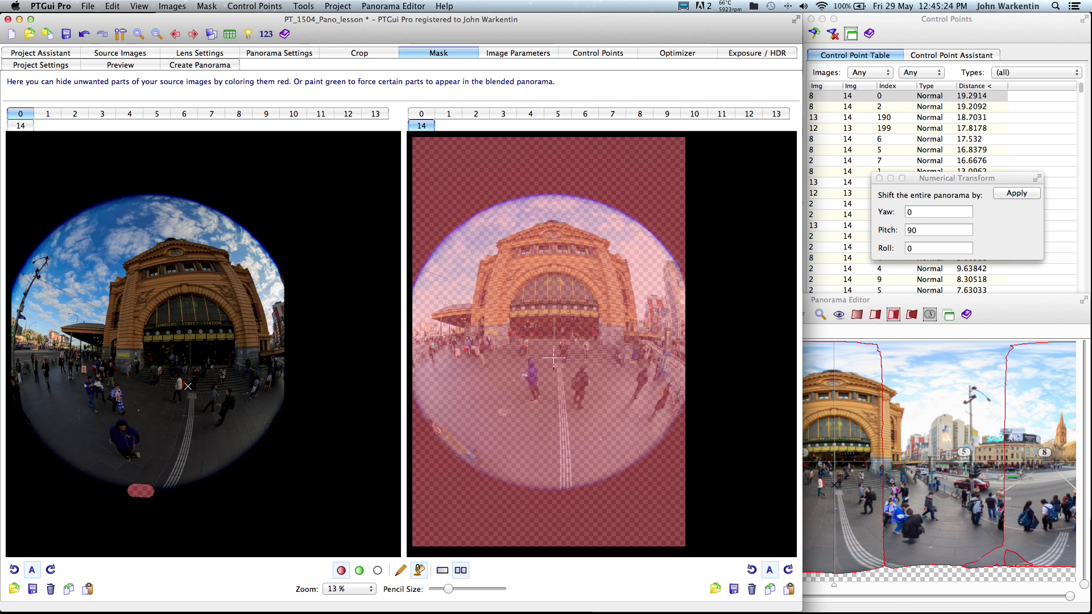
Erase image 14's red mask with a larger pencil over the paving around the white ground strip at the lower rim and save the project.
left_click(377, 571)
left_click_drag(449, 589, 478, 591)
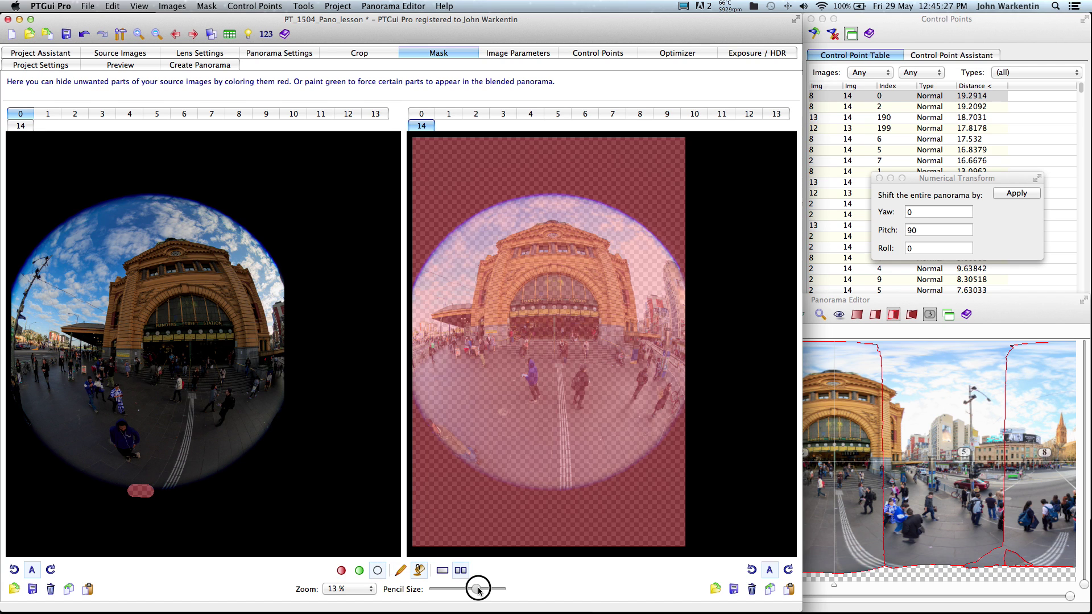
left_click(401, 570)
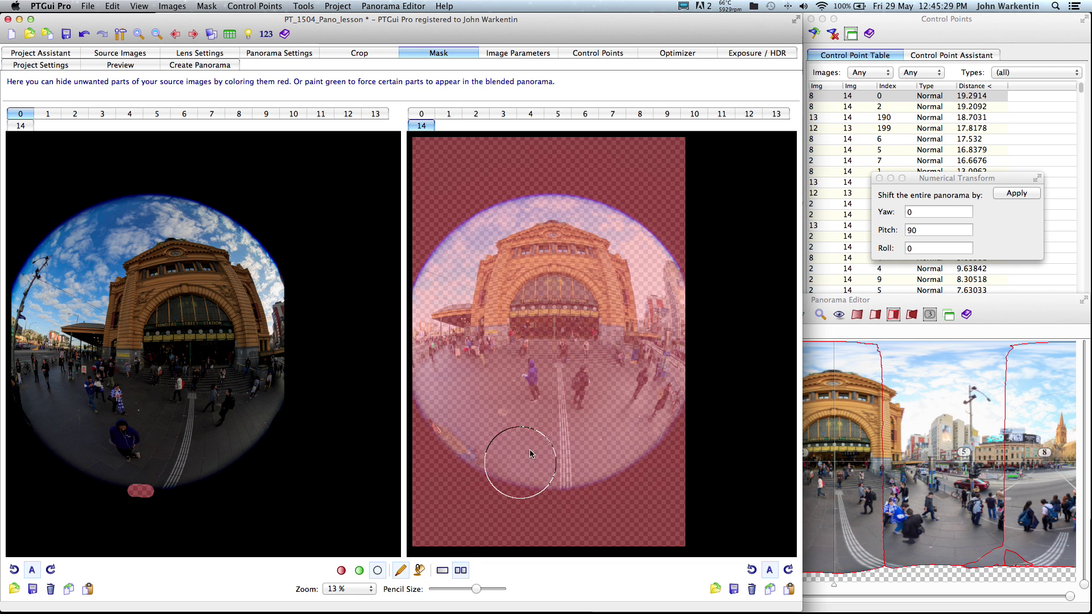
left_click(549, 447)
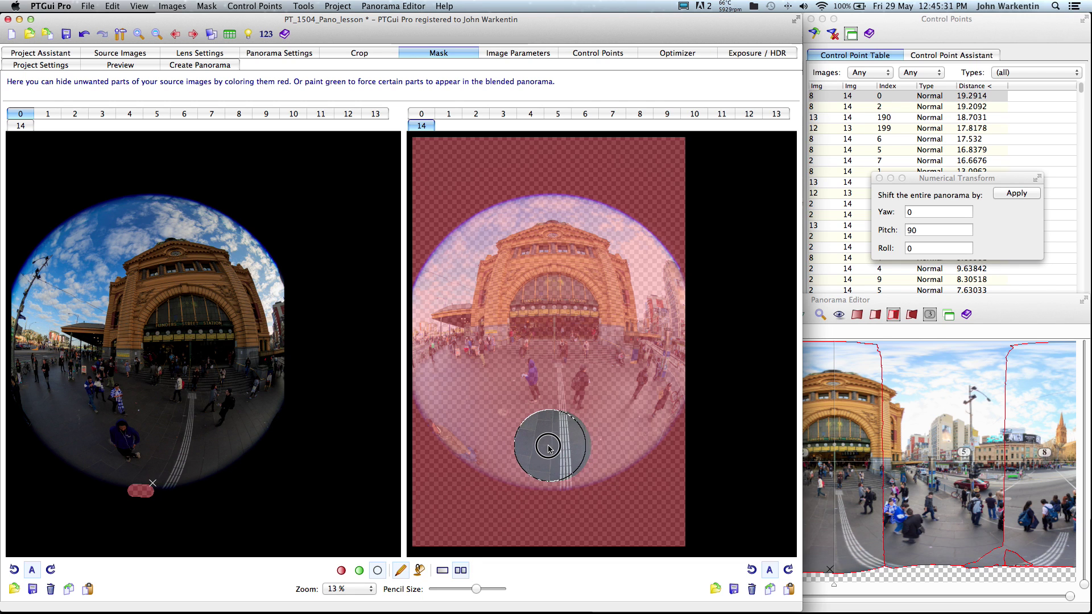
mouse_move(549, 448)
left_mouse_down()
mouse_move(527, 446)
mouse_move(590, 456)
mouse_move(554, 442)
mouse_move(559, 468)
mouse_move(533, 466)
mouse_move(598, 468)
left_mouse_up()
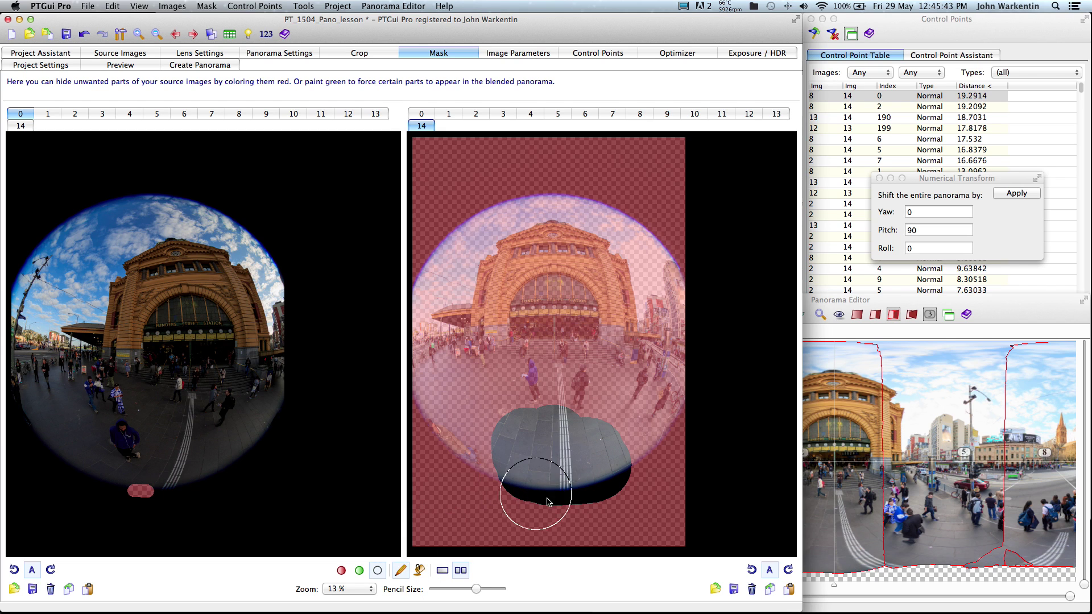
left_click(520, 477)
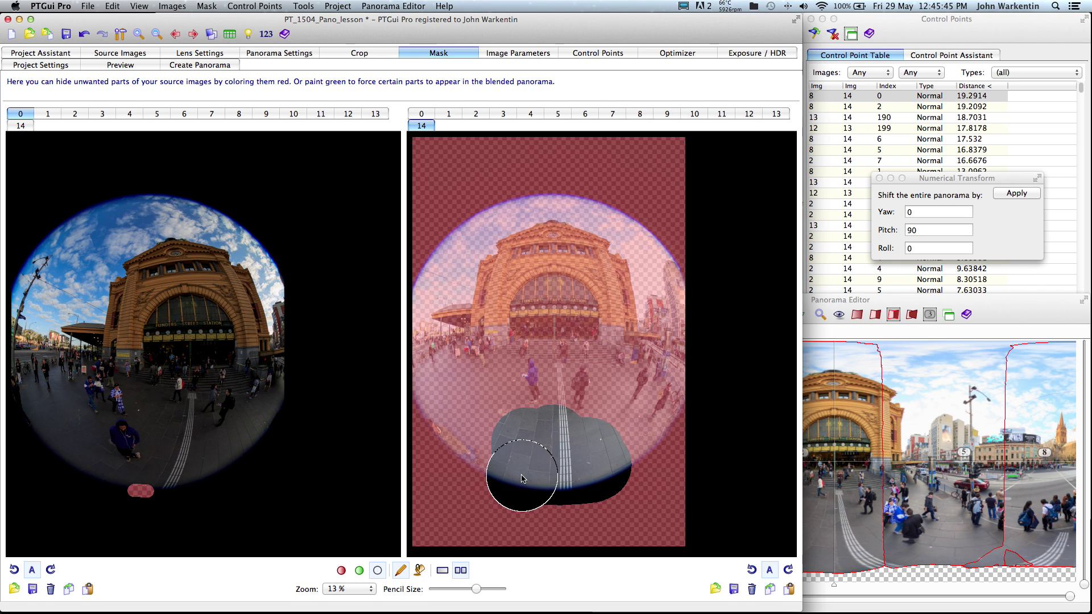
left_click(66, 35)
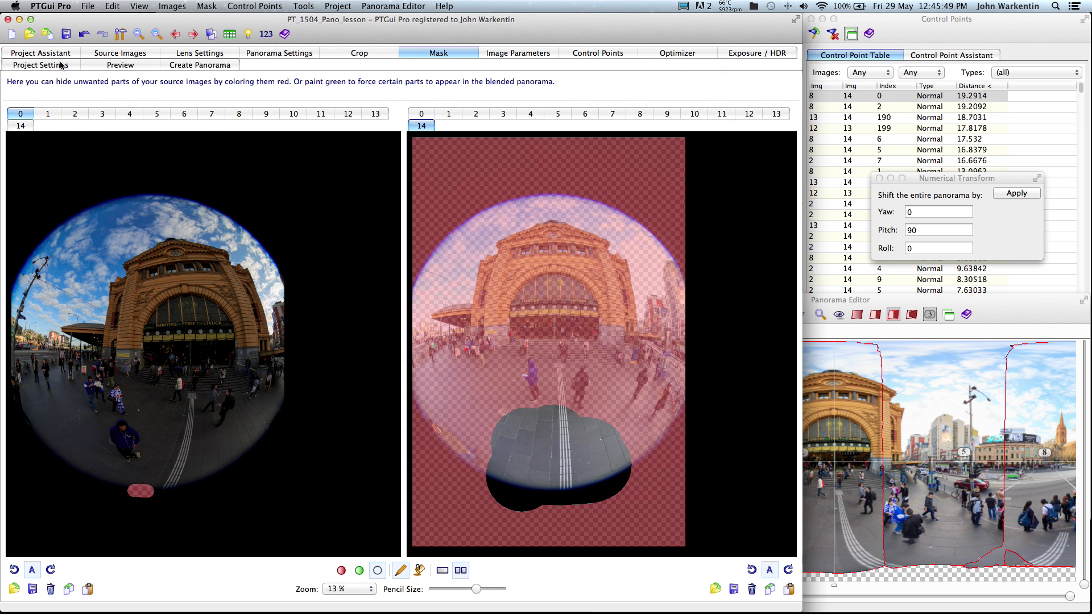
left_click(22, 125)
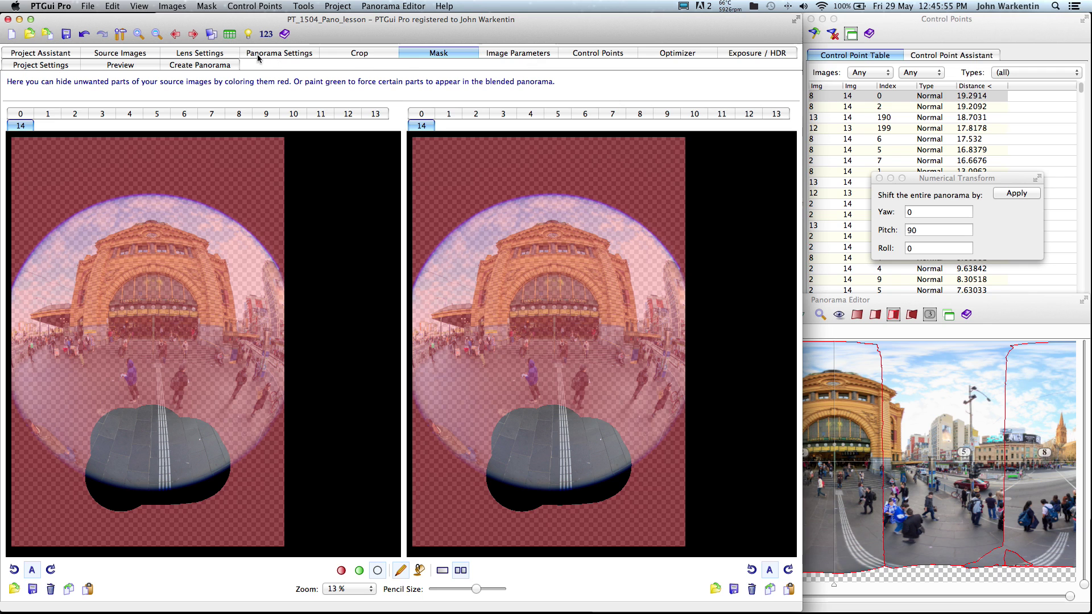
Set the blend priority of images 12, 13 and 14 to 15 and save the project.
left_click(517, 53)
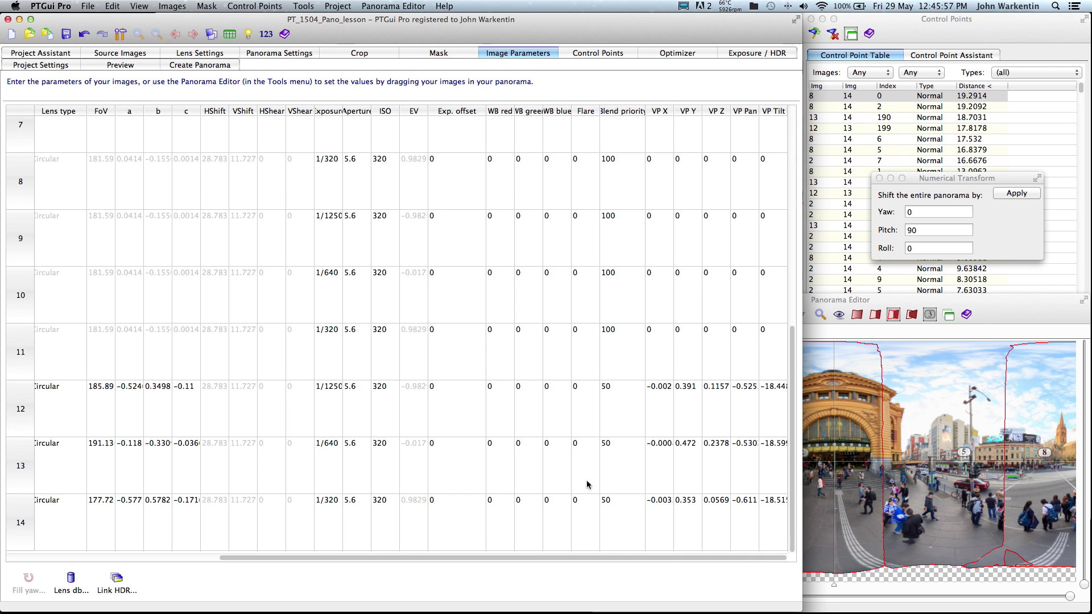
left_click(612, 384)
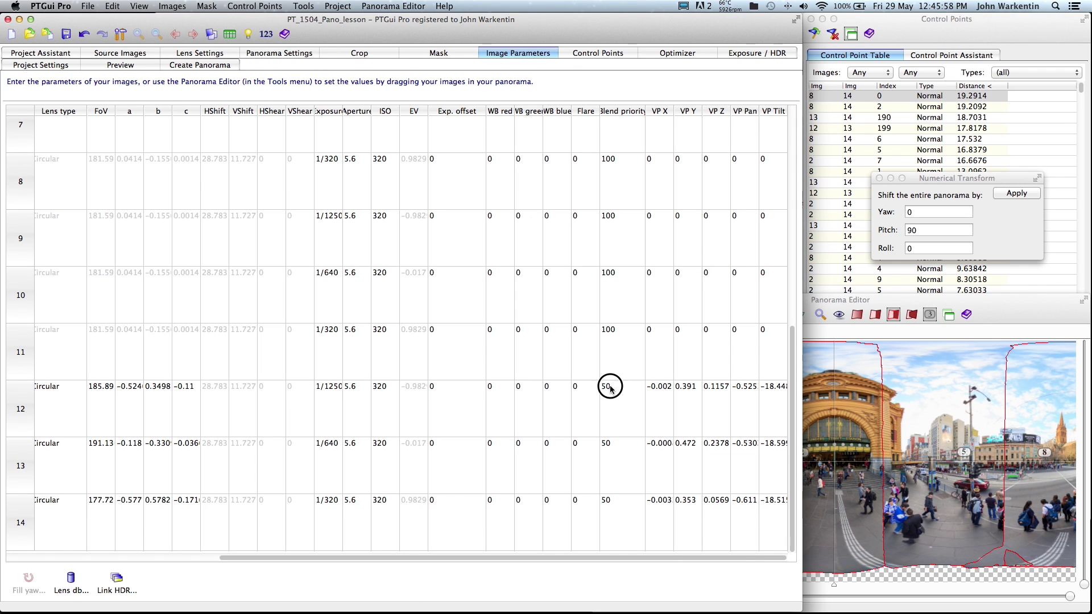
left_click(612, 504, "shift")
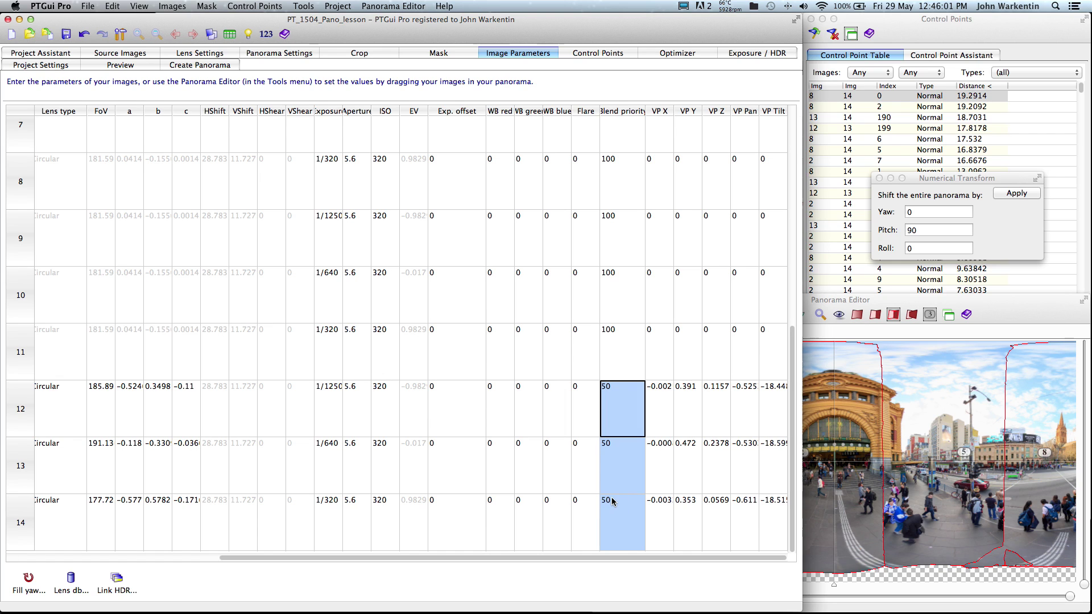
type("1")
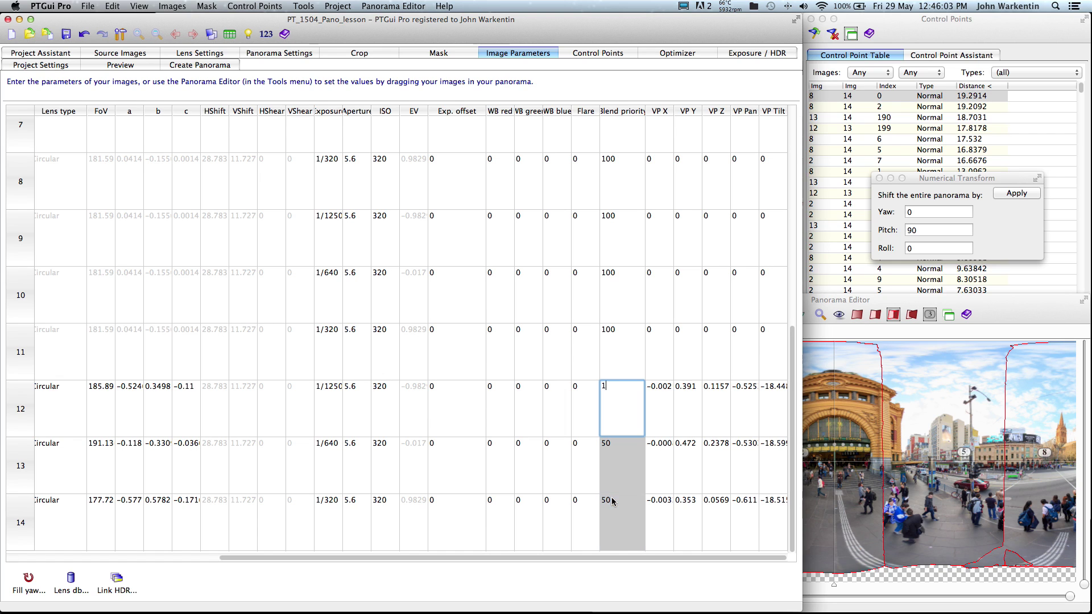
type("5")
key("Return")
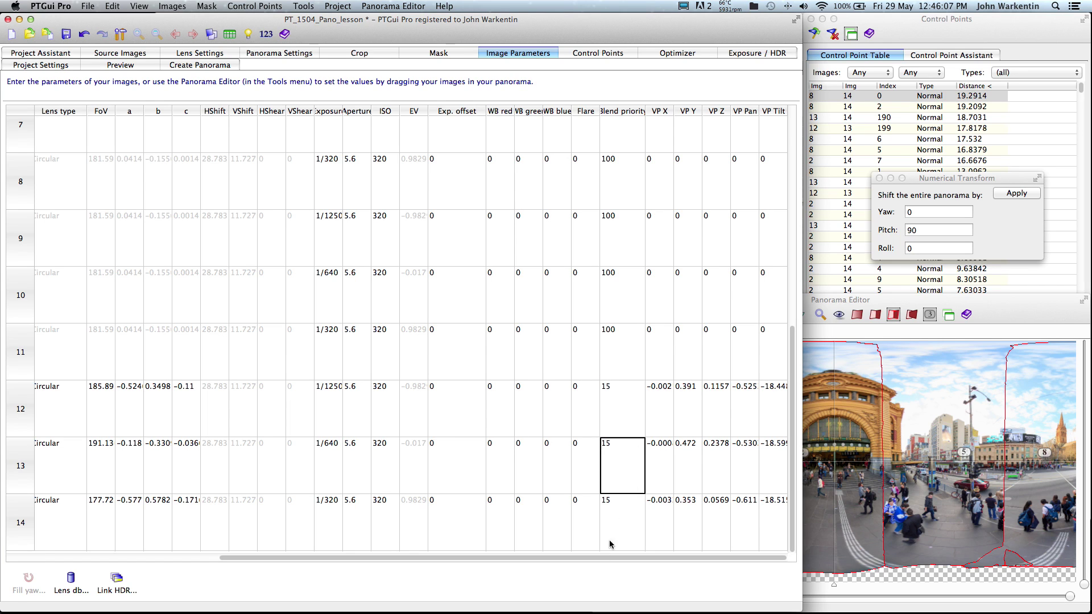
left_click(66, 35)
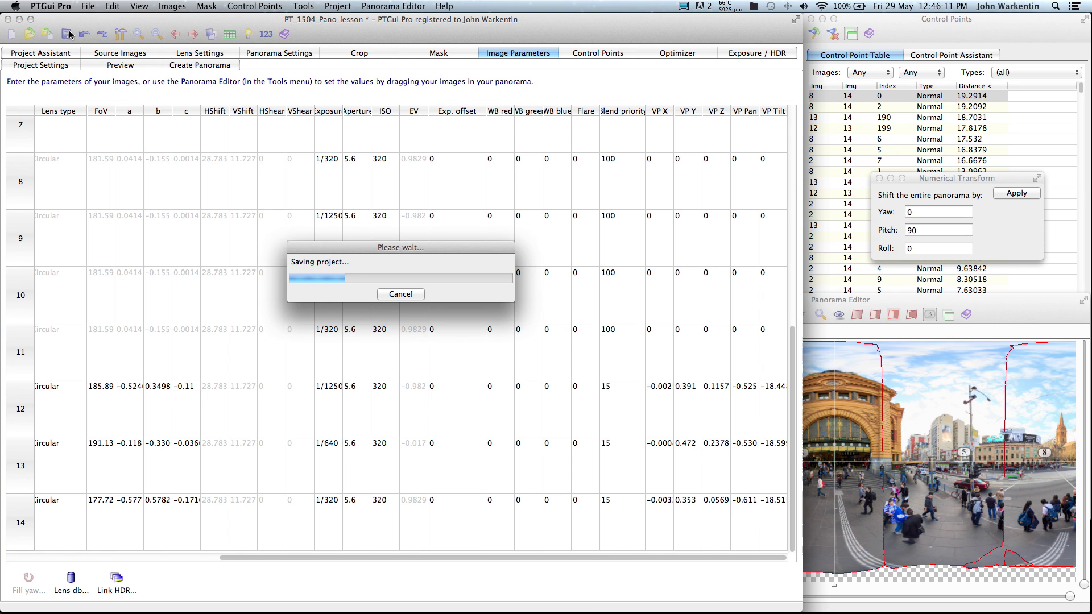
Include image 14 in the panorama output and bring the Panorama Editor forward in Edit Panorama mode to check the ground.
left_click(213, 67)
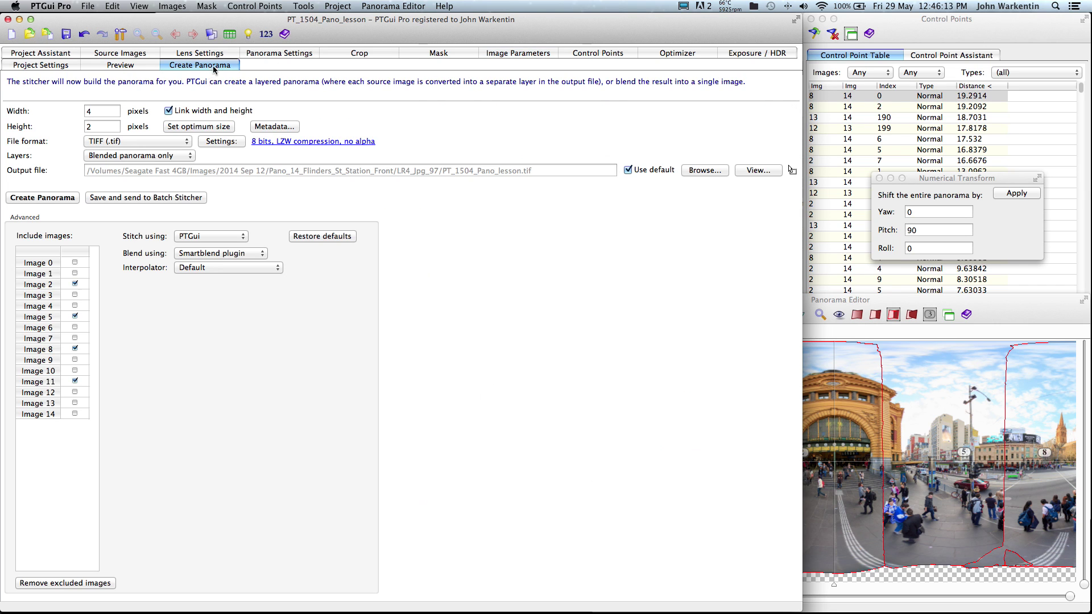
left_click(75, 414)
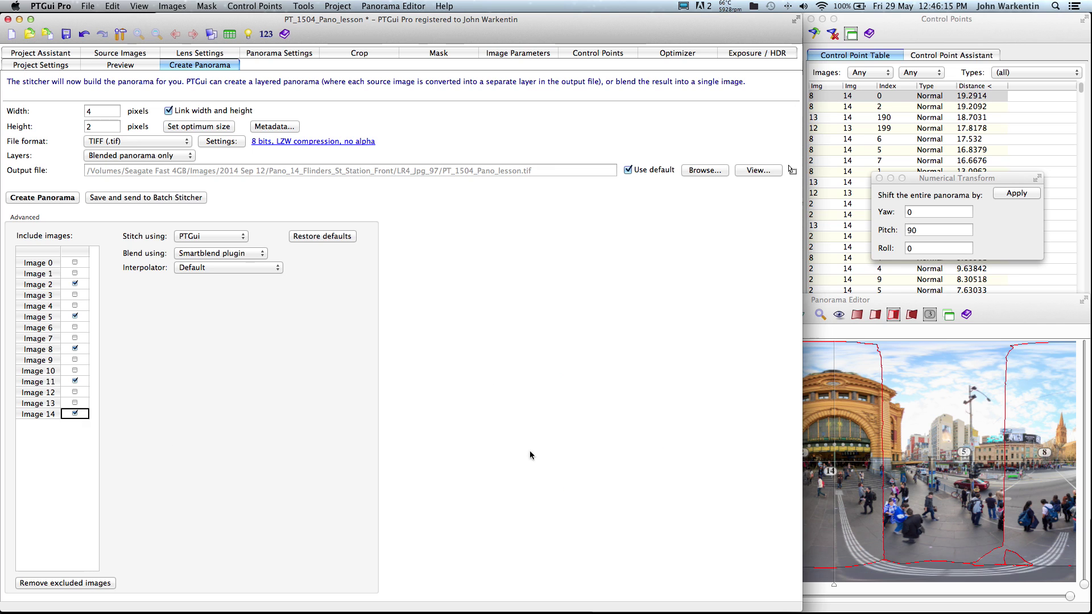
left_click(1024, 311)
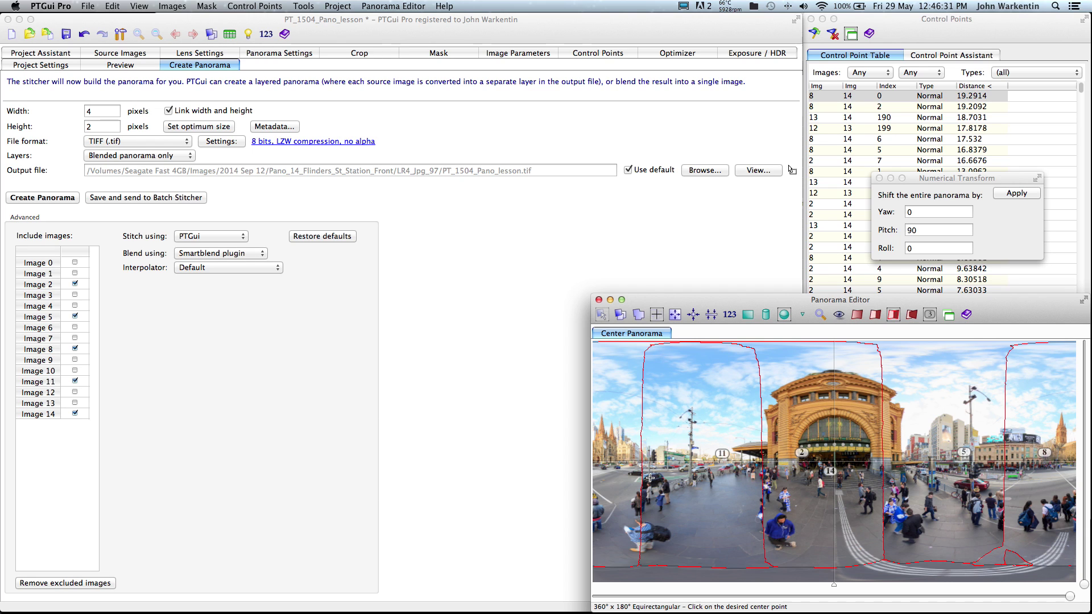
left_click(639, 316)
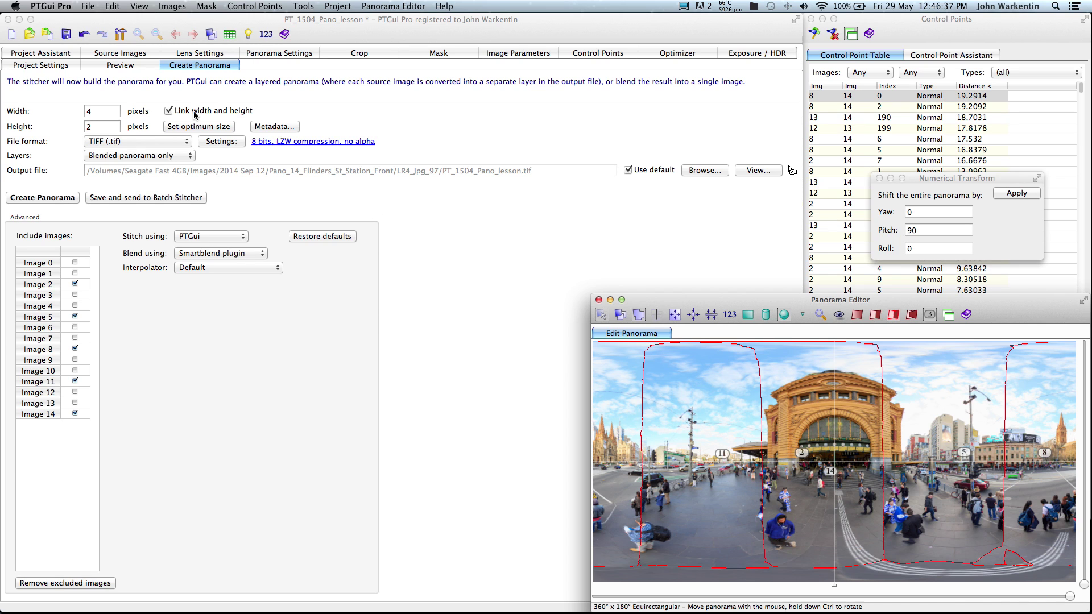
Set the panorama output width to 2048 pixels with width and height linked.
left_click(59, 109)
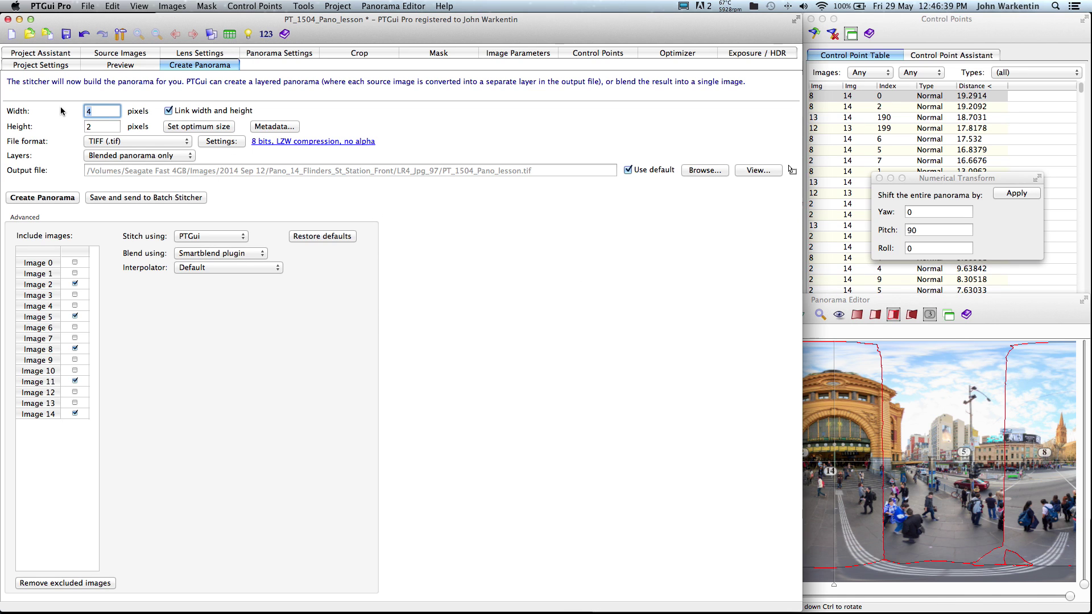
type("220")
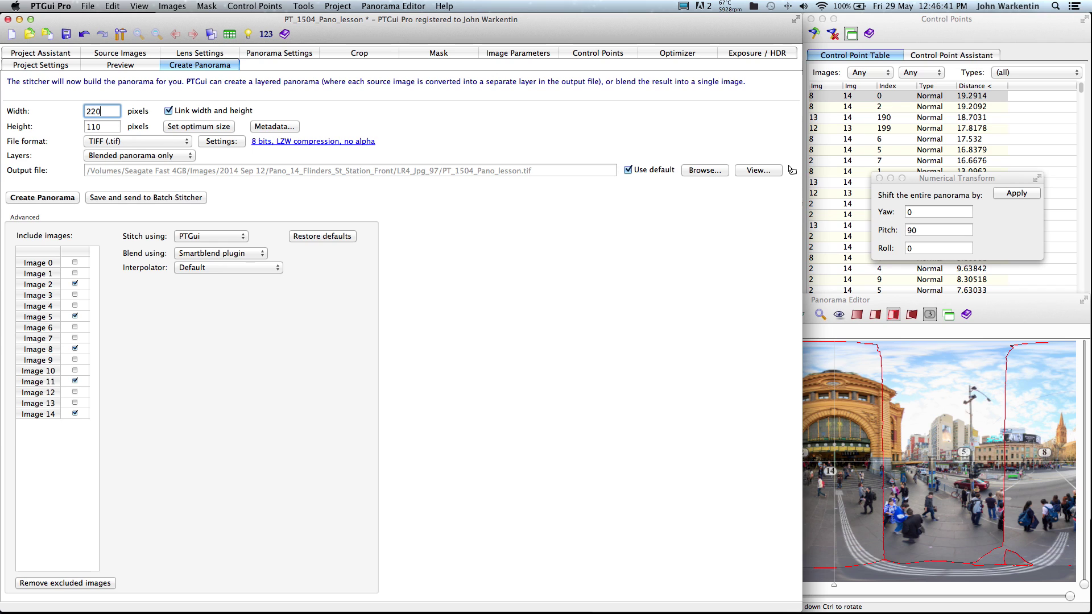
type("48")
key("BackSpace")
key("BackSpace")
key("BackSpace")
left_click(543, 169)
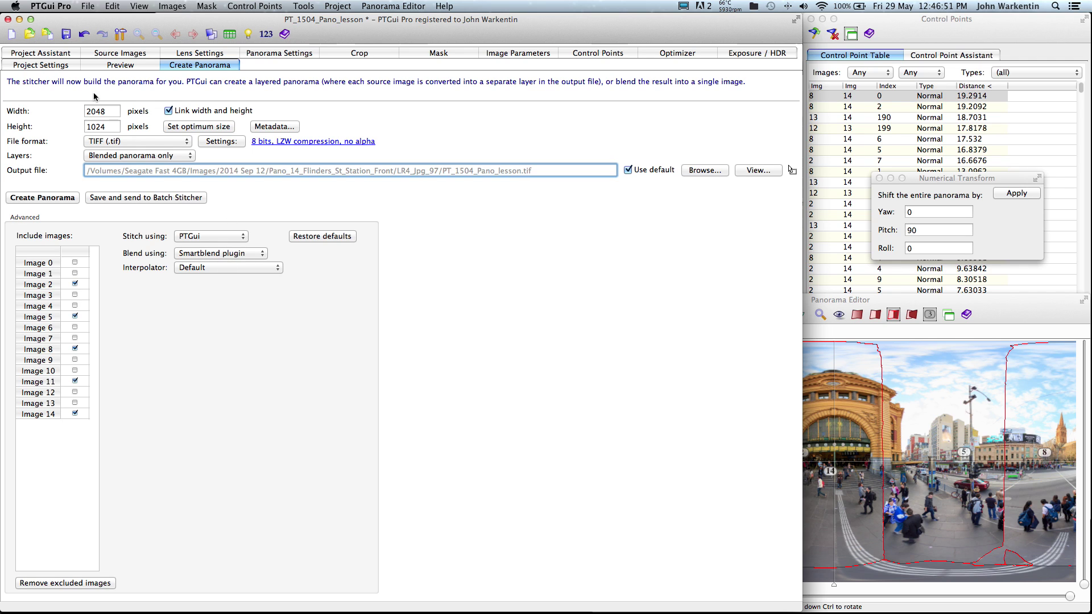
Create the panorama and open PT_1504_Pano_lesson.tif from the LR4_Jpg_97 folder in Photoshop.
left_click(44, 199)
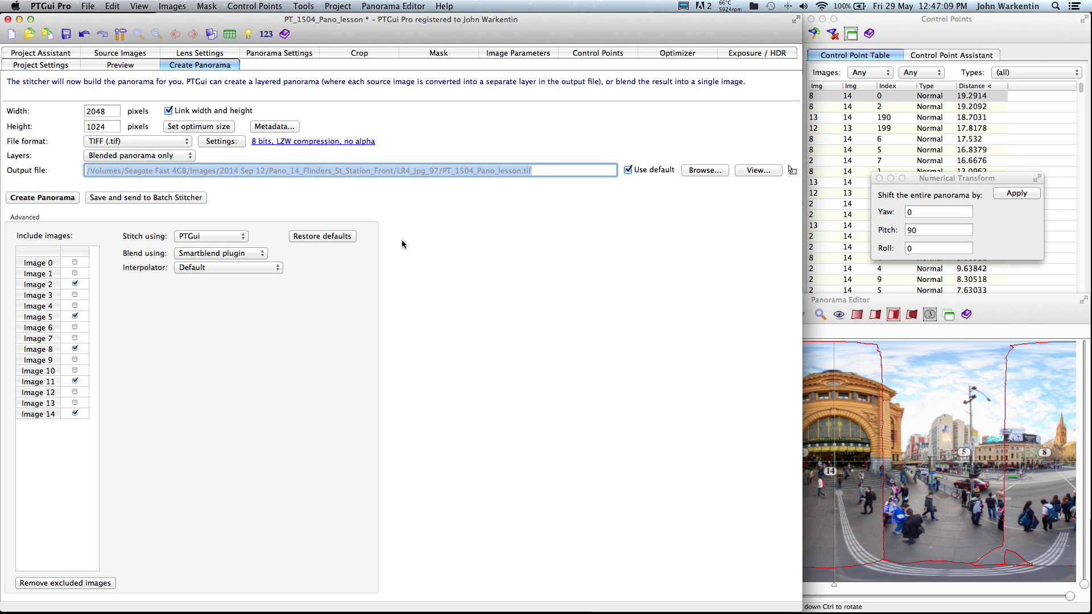
key("super+Tab")
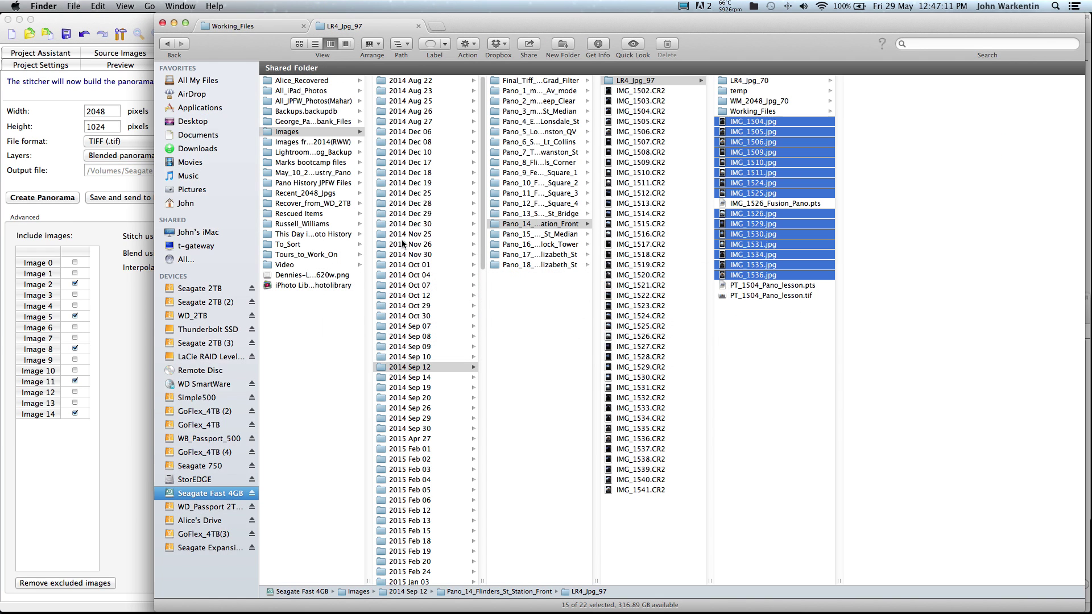
left_click(749, 295)
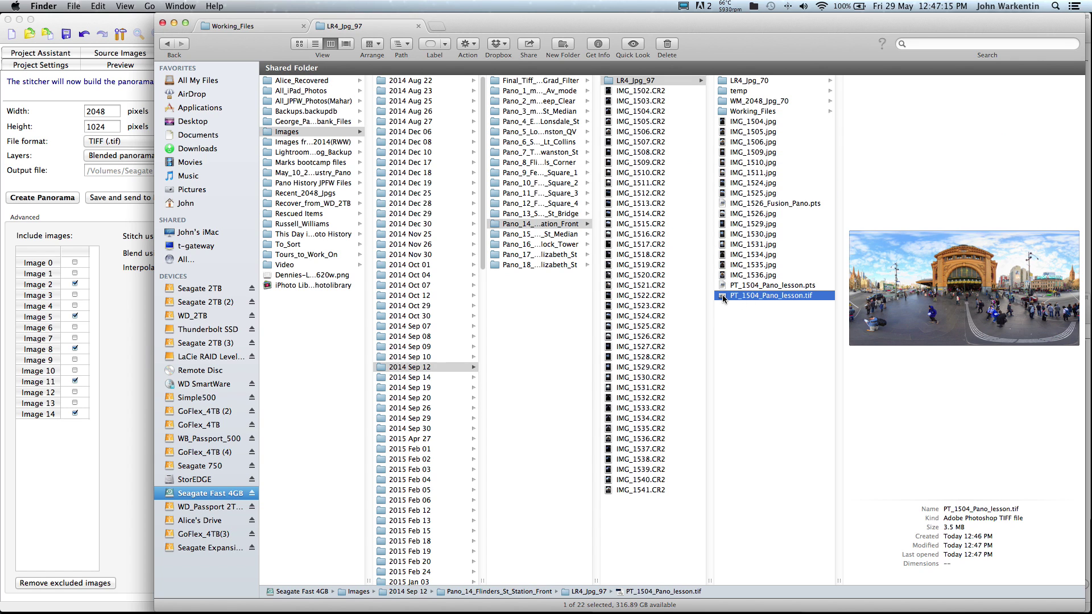
double_click(721, 297)
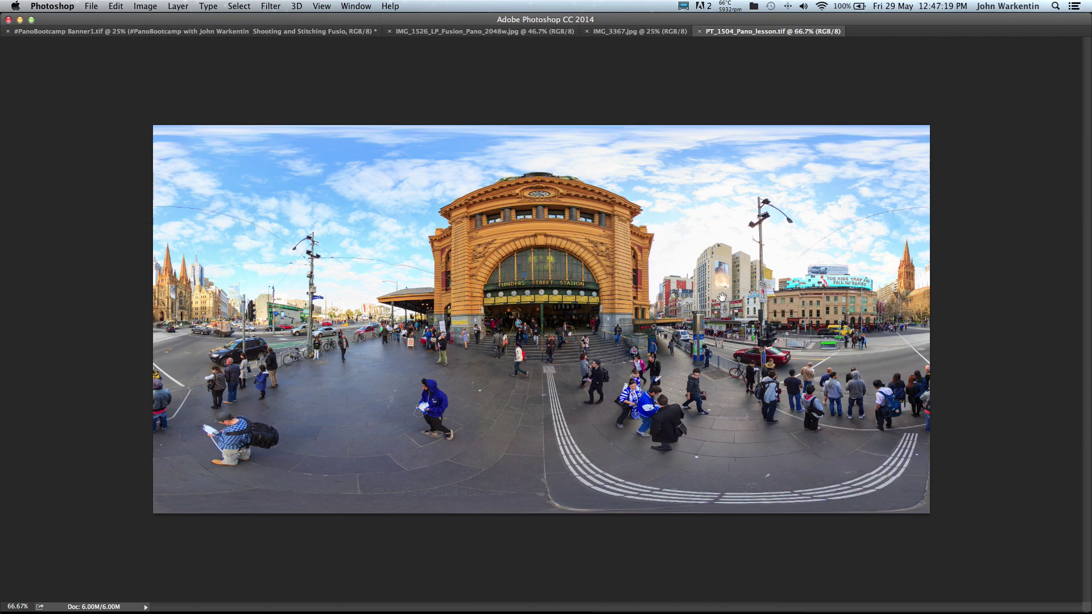
Examine the stitched panorama at 200%, checking the station front, street corner, people and paving for blending errors.
left_click(560, 286)
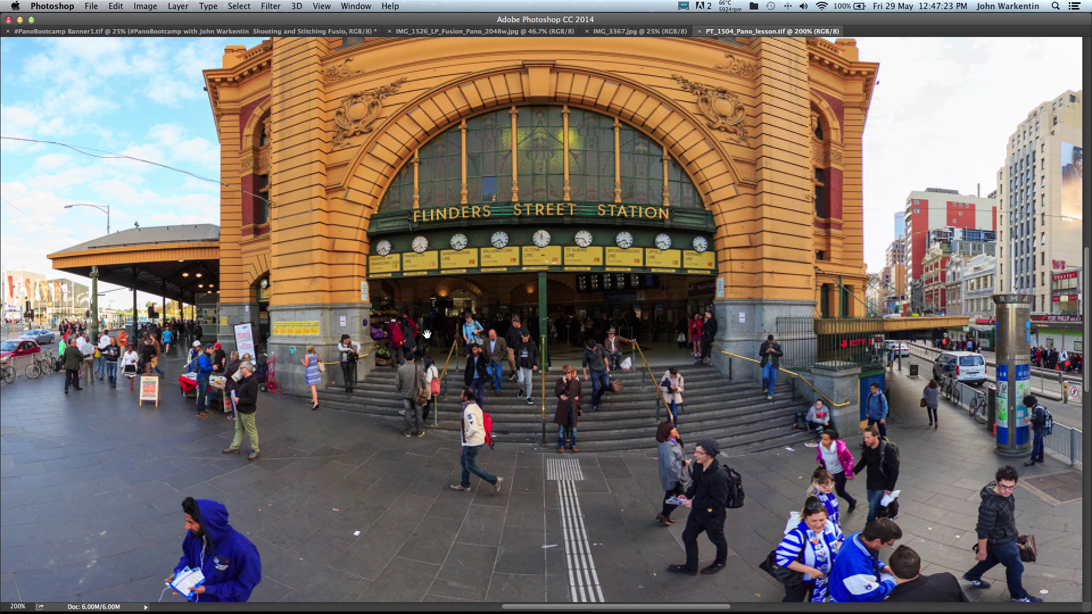
left_click_drag(428, 334, 488, 270)
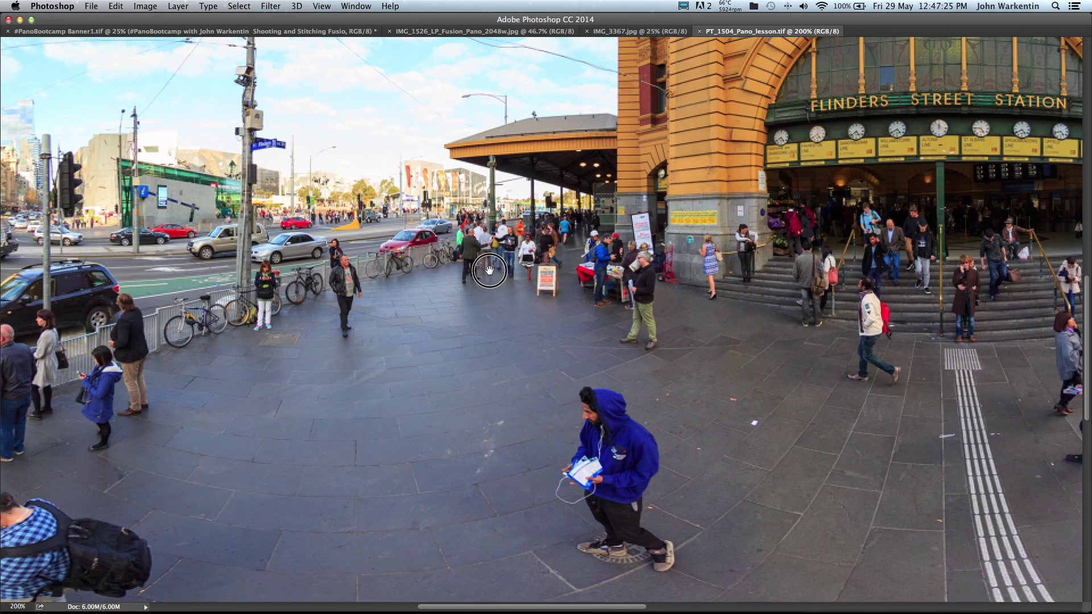
left_click_drag(257, 331, 418, 279)
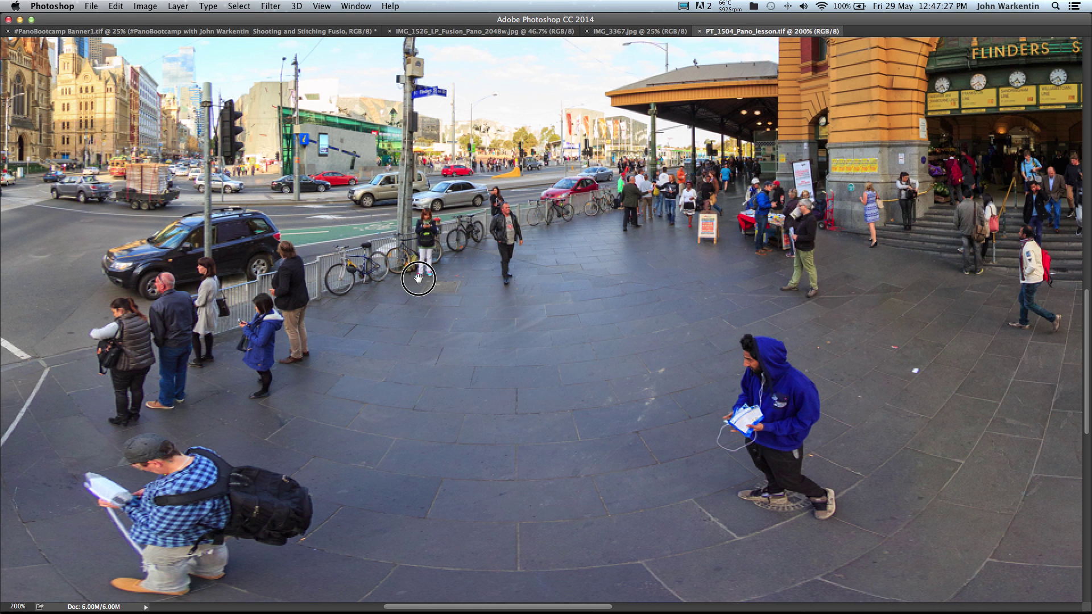
scroll(418, 278, "left", 5)
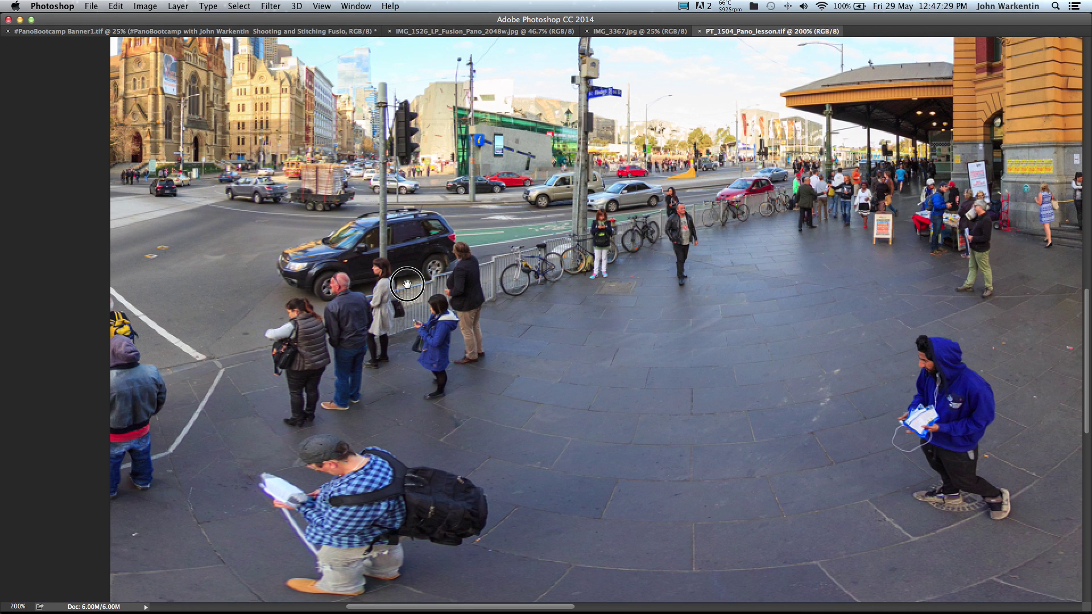
left_click_drag(407, 283, 394, 245)
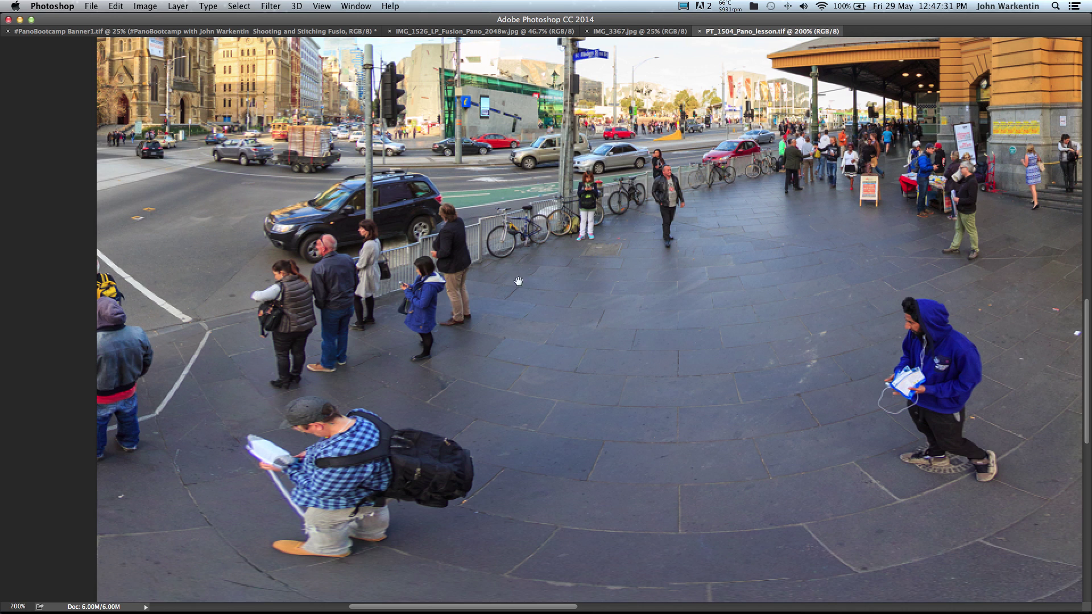
scroll(393, 268, "right", 5)
left_click_drag(355, 254, 326, 296)
scroll(326, 297, "right", 3)
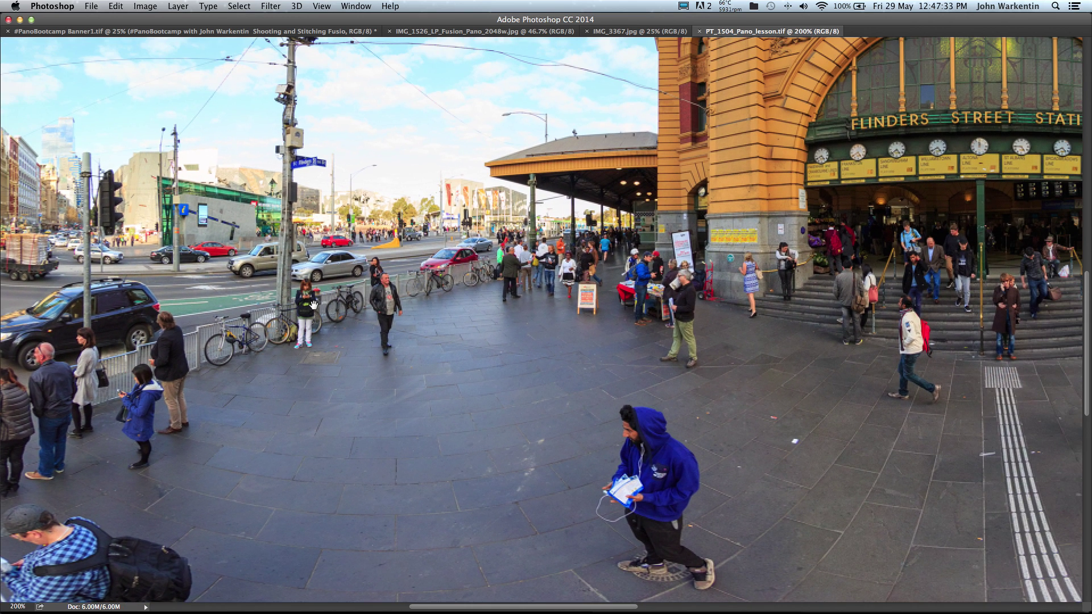
Examine the rest of the stitched panorama at 200%, checking the station steps, pedestrians, road corner and tactile paving for blending errors.
left_click_drag(581, 310, 473, 311)
left_click_drag(640, 387, 466, 273)
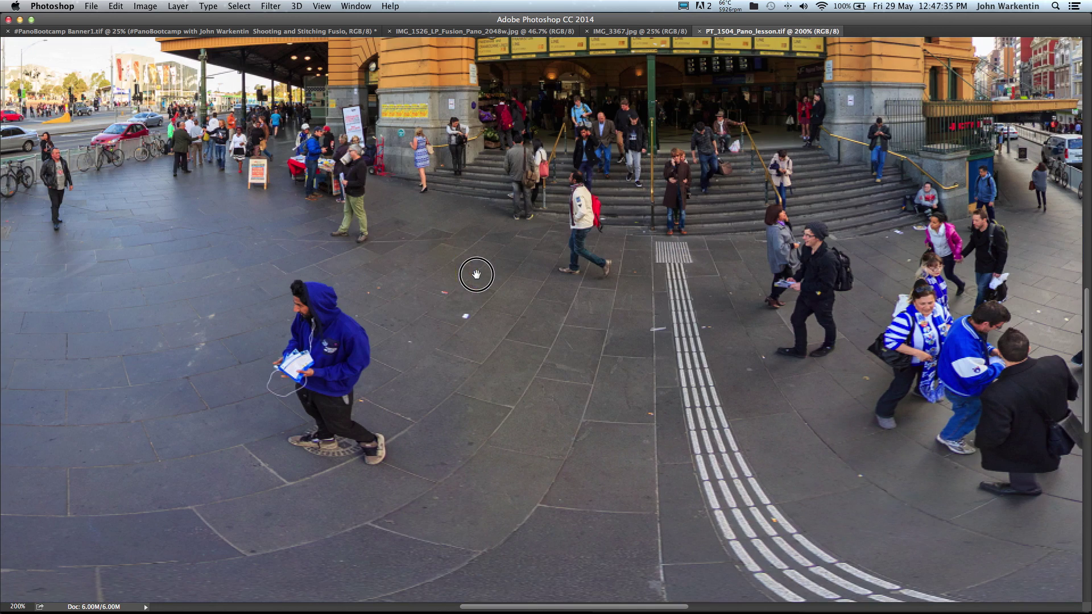
scroll(605, 366, "right", 4)
scroll(605, 365, "up", 3)
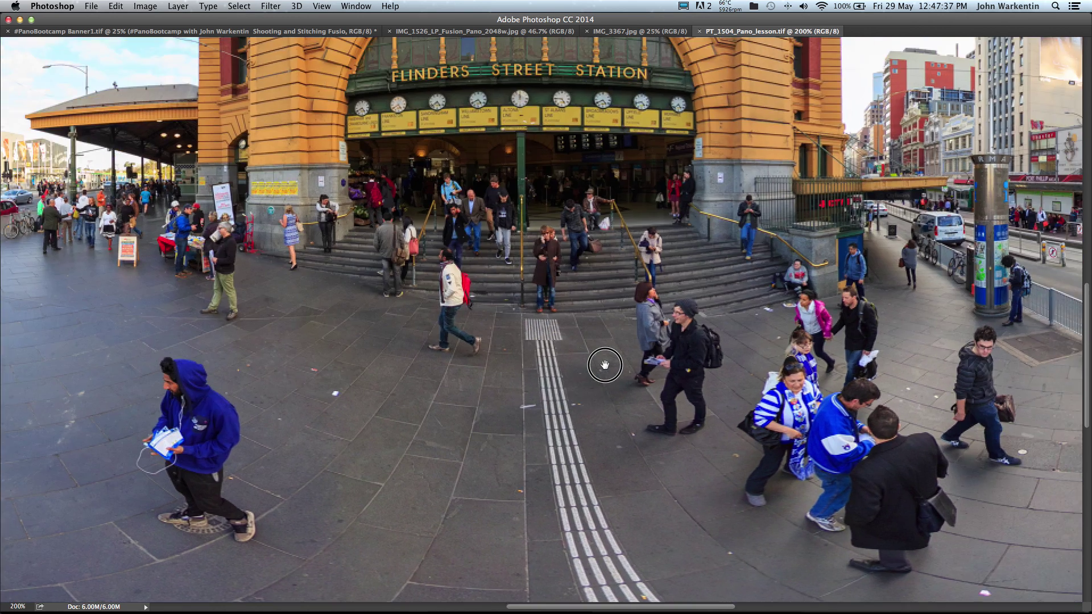
left_click_drag(851, 308, 718, 308)
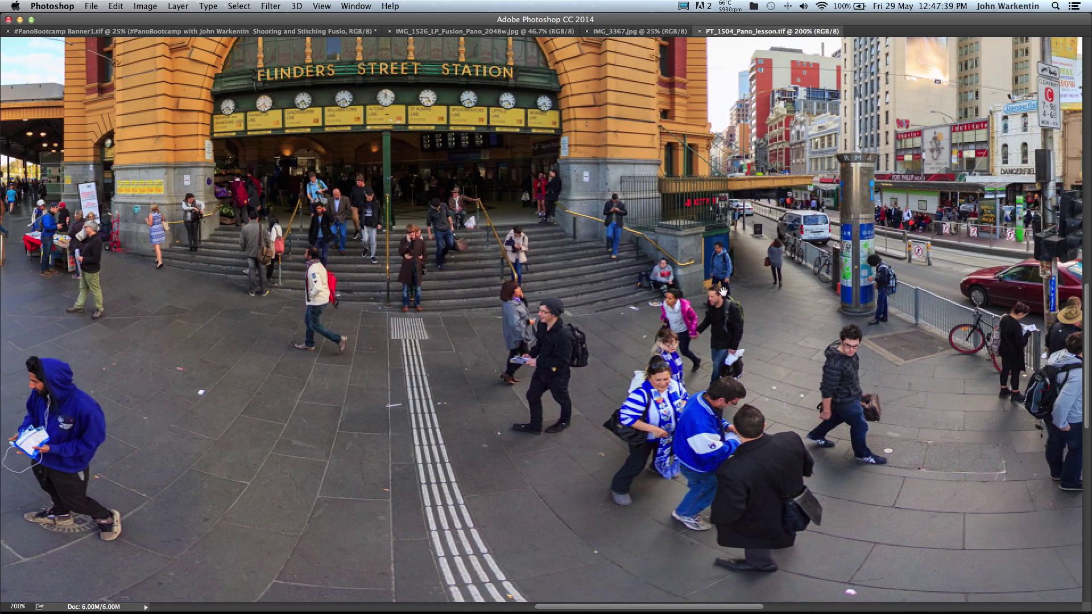
scroll(718, 307, "up", 2)
scroll(717, 308, "right", 5)
scroll(638, 259, "right", 3)
scroll(638, 259, "down", 2)
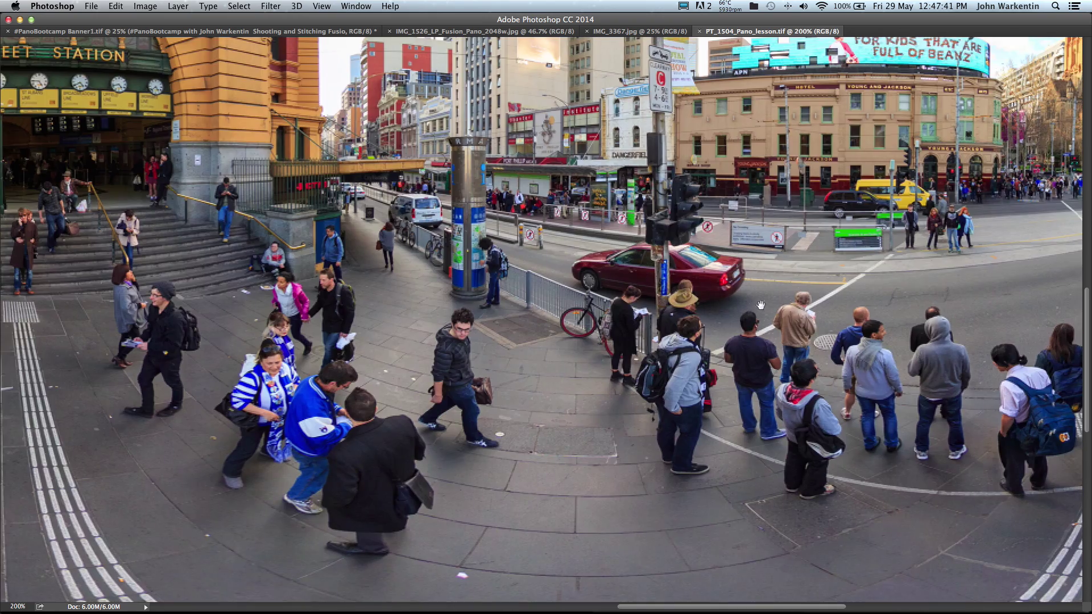
scroll(659, 341, "right", 5)
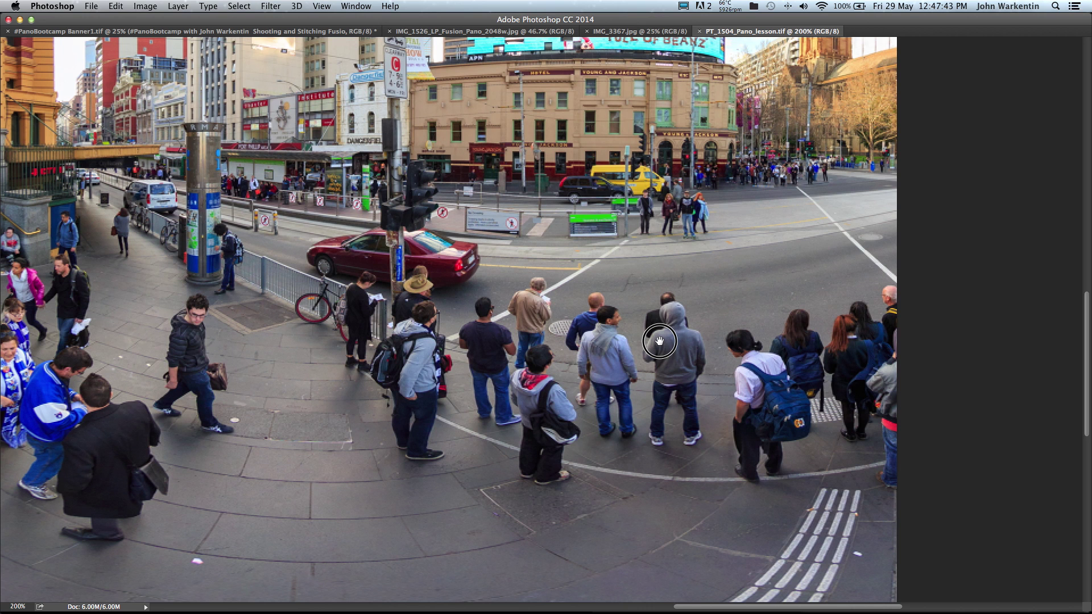
scroll(659, 341, "left", 4)
scroll(660, 341, "down", 1)
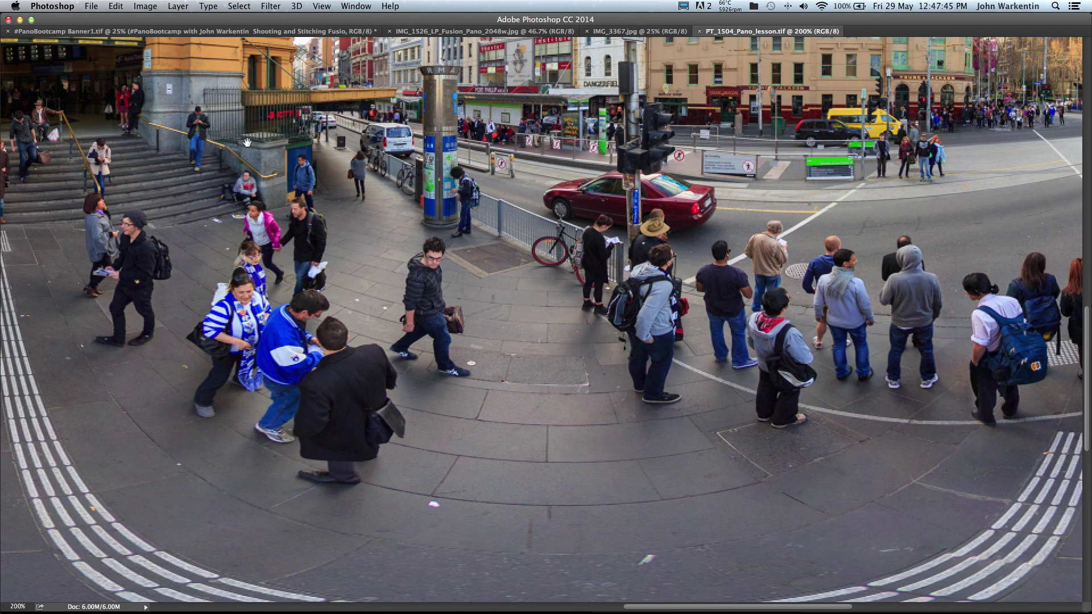
Run the Nadir Fill (Start/Stop) action to inspect the flattened sky and ground at 100%, and close that copy without saving.
key("Tab")
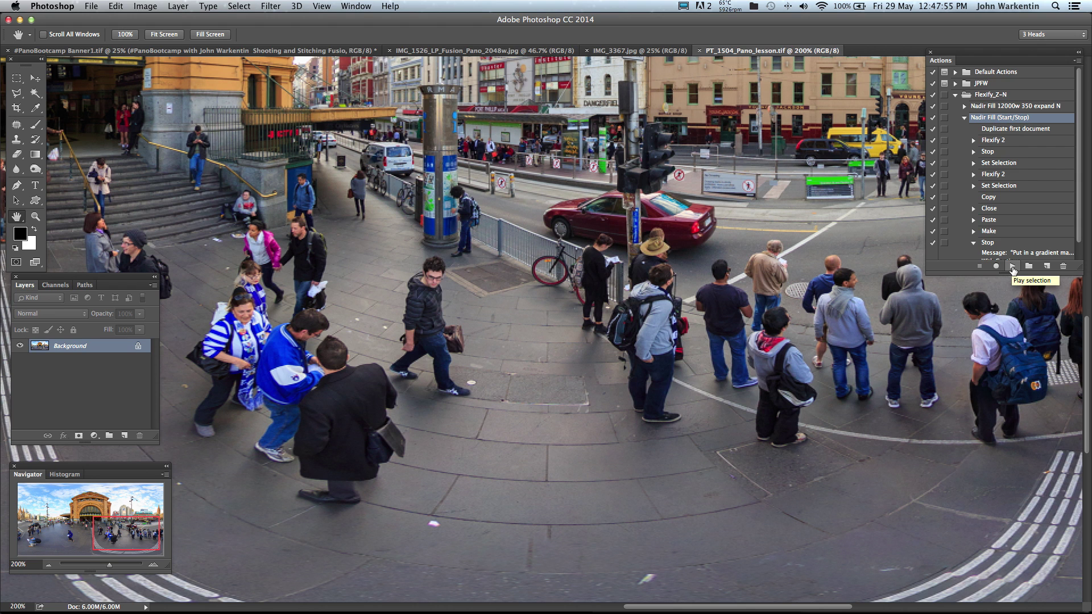
left_click(1012, 270)
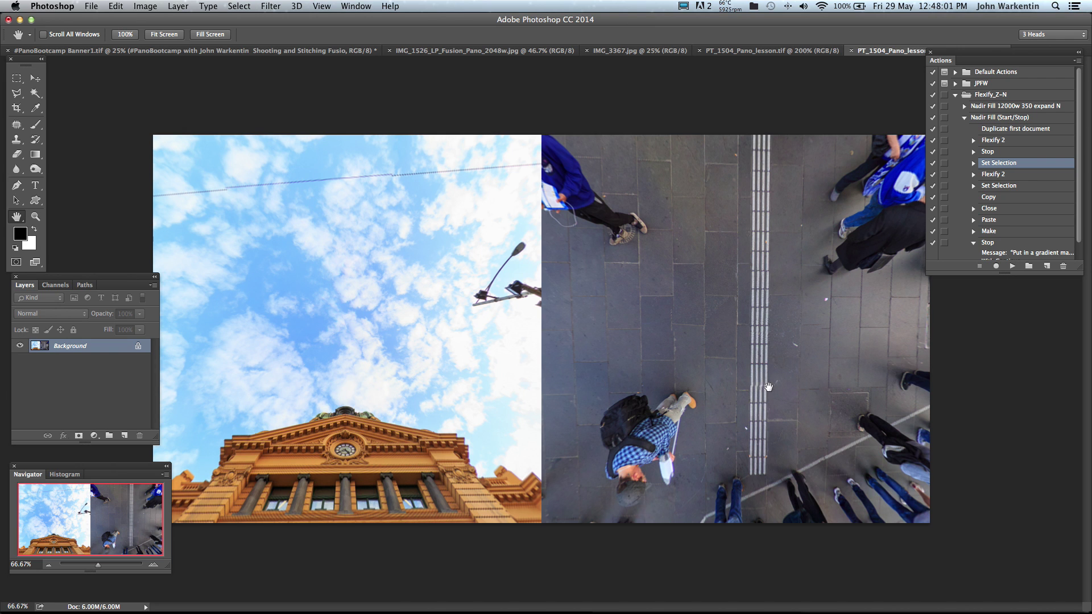
double_click(35, 217)
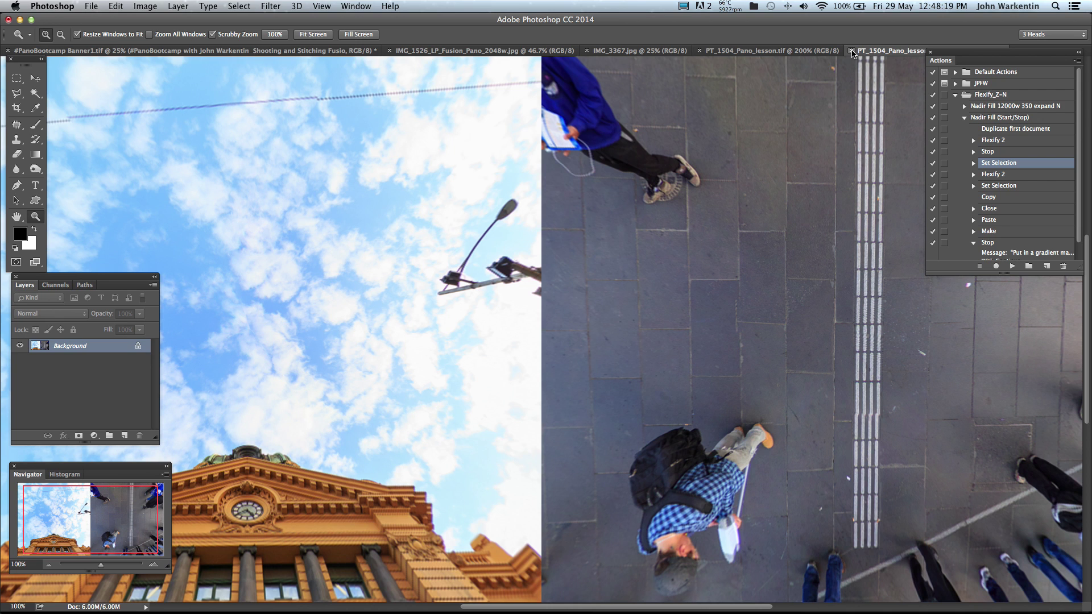
left_click(852, 51)
left_click(509, 215)
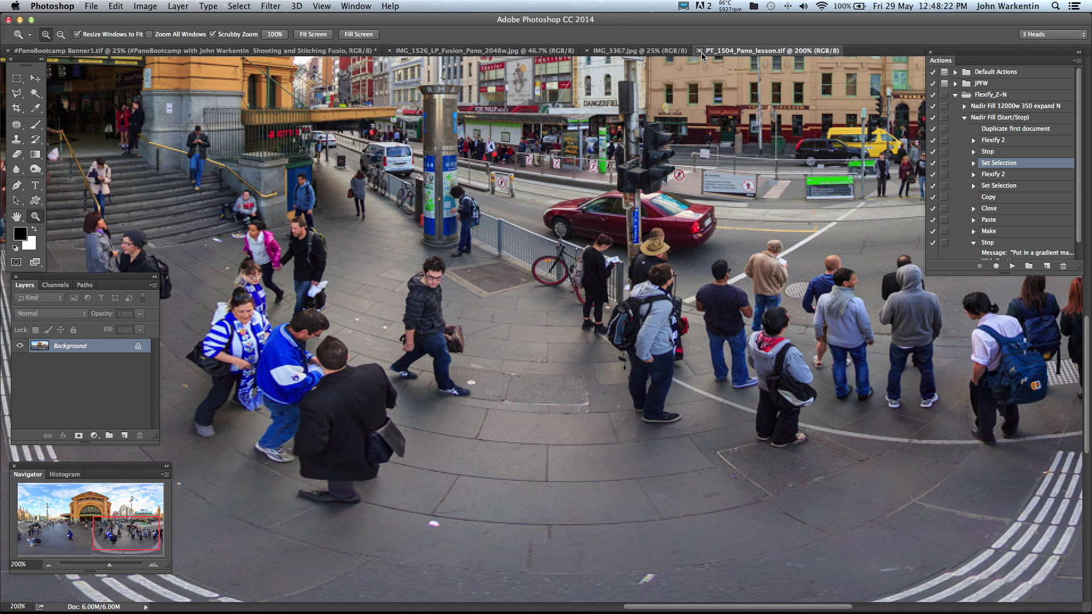
Close the test panorama and all other open images, discarding the changes to #PanoBootcamp Banner1.tif.
left_click(702, 52)
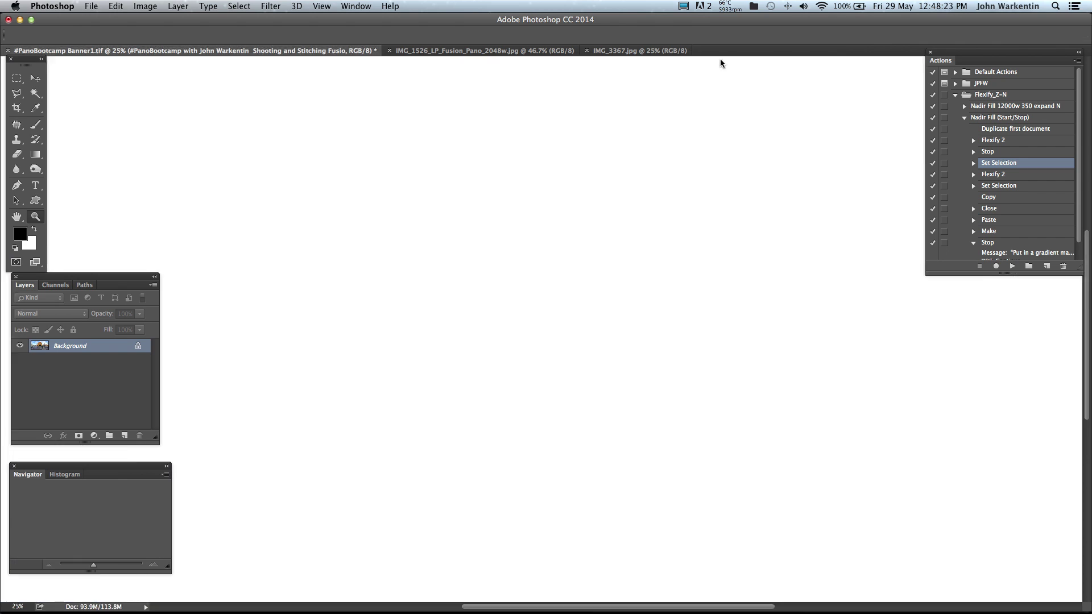
left_click(445, 53)
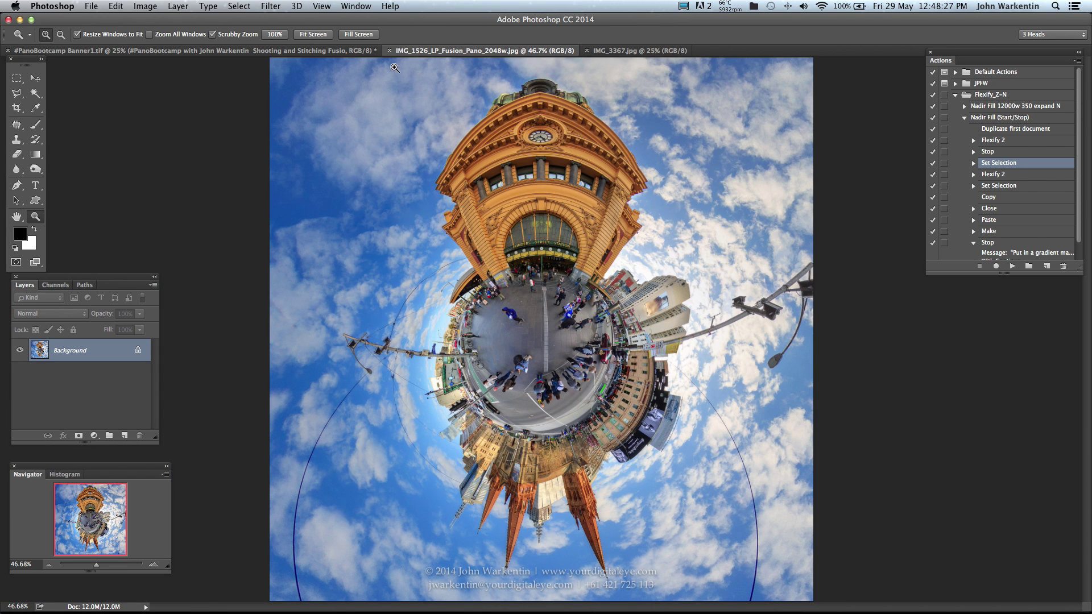
left_click(390, 52)
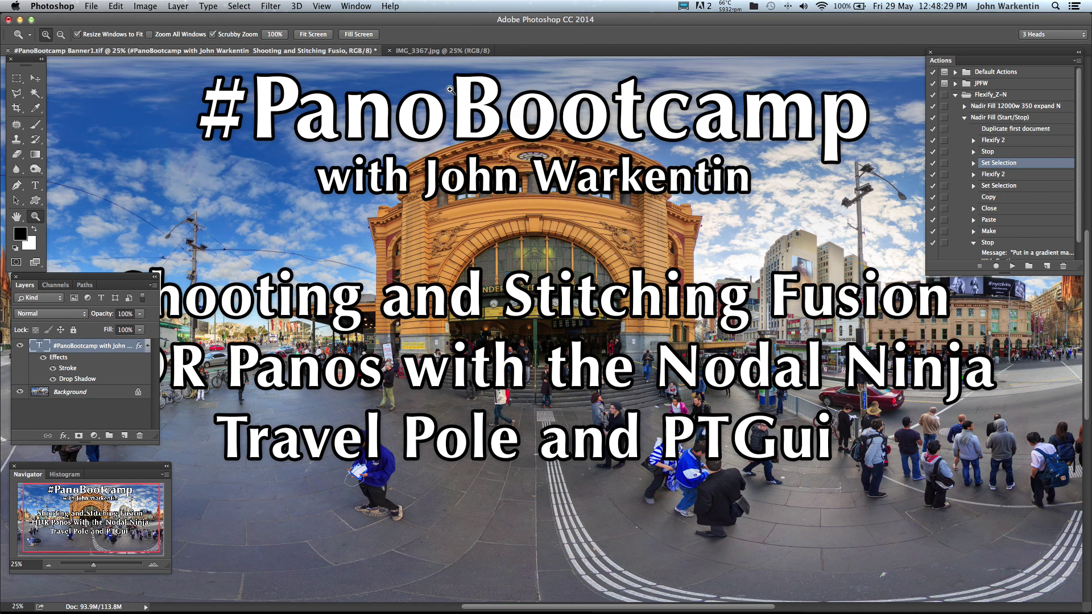
left_click(439, 51)
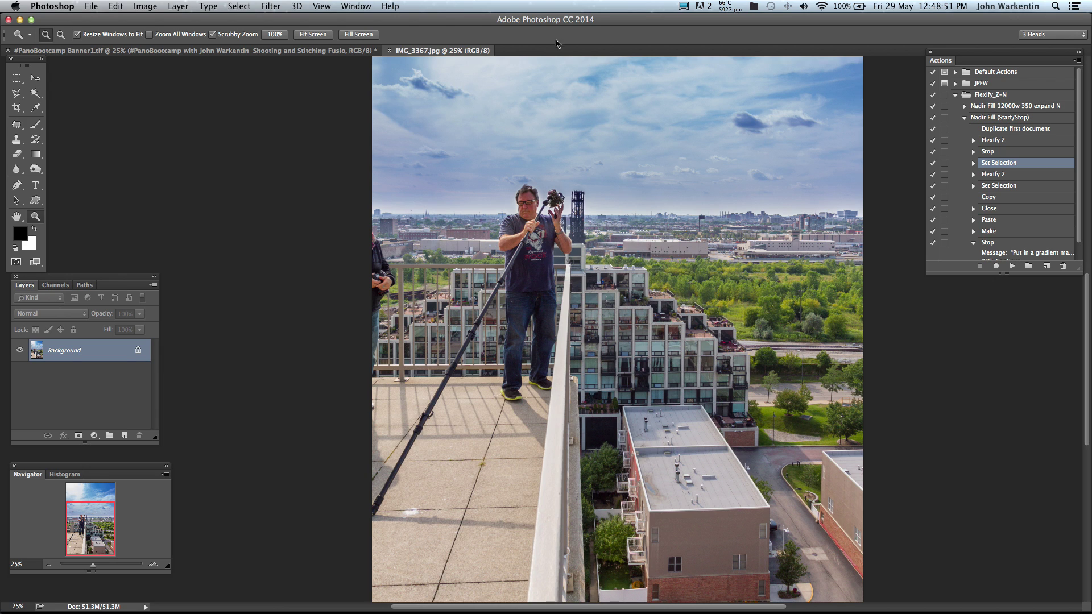
left_click(390, 50)
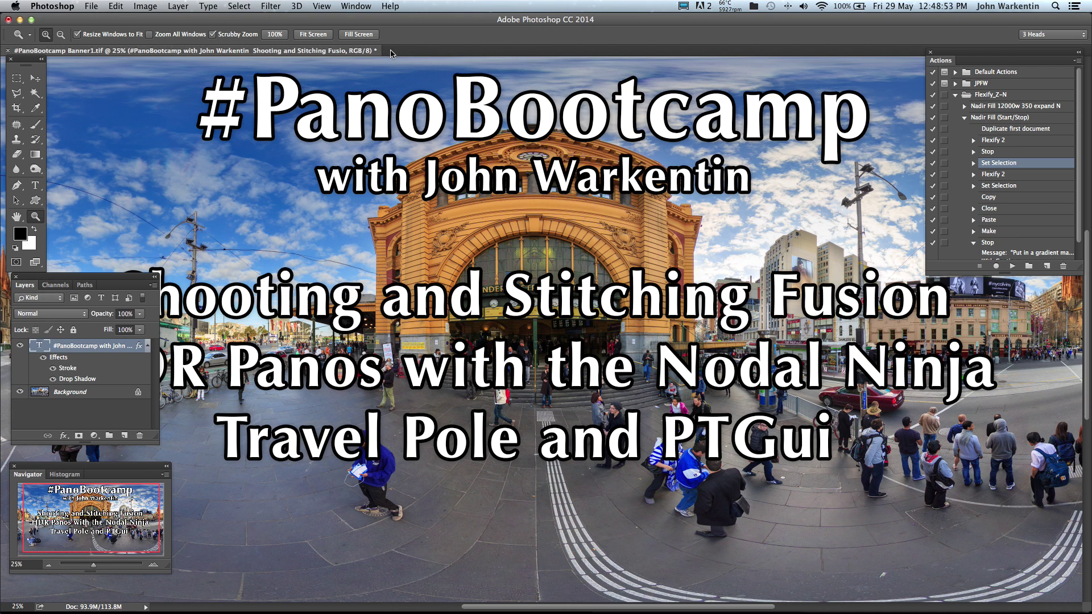
left_click(8, 50)
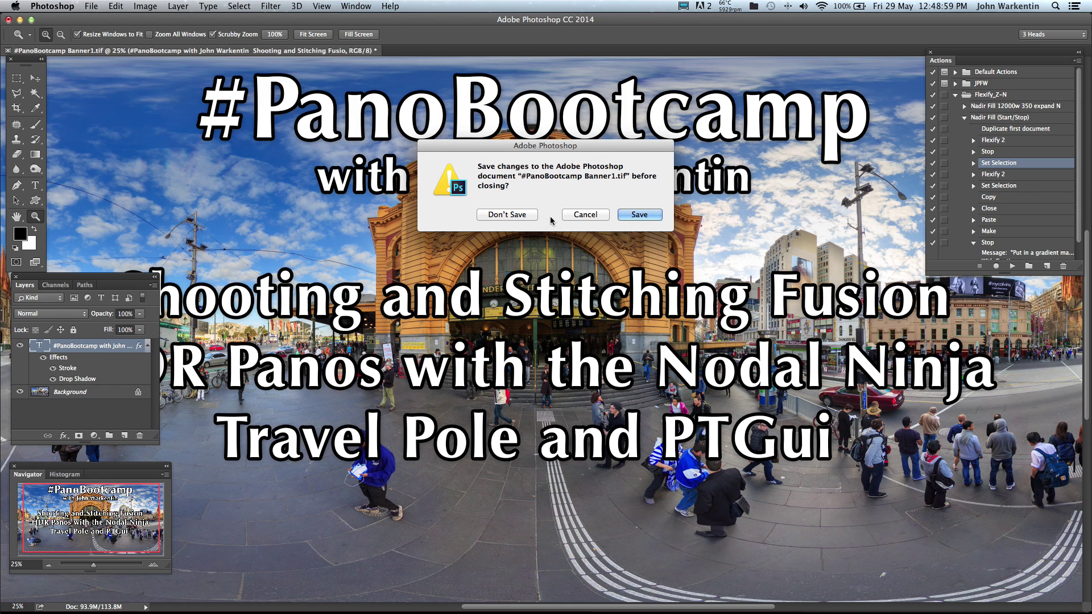
left_click(507, 217)
Switch to PTGui, set the panorama output width to 8100 pixels and include all images from 0 to 14.
key("super+Tab")
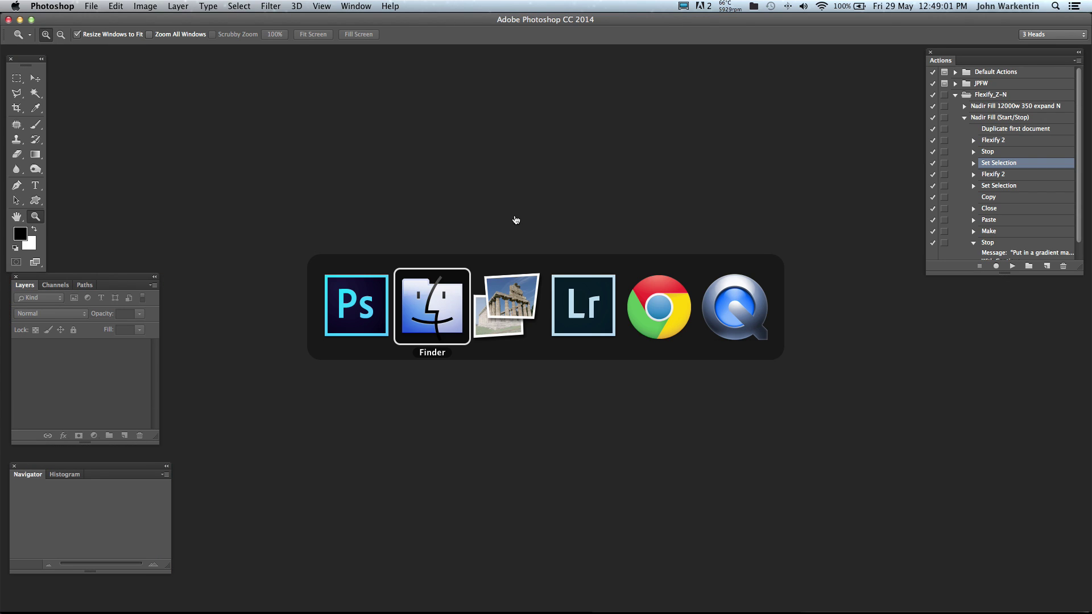
key("super+Tab")
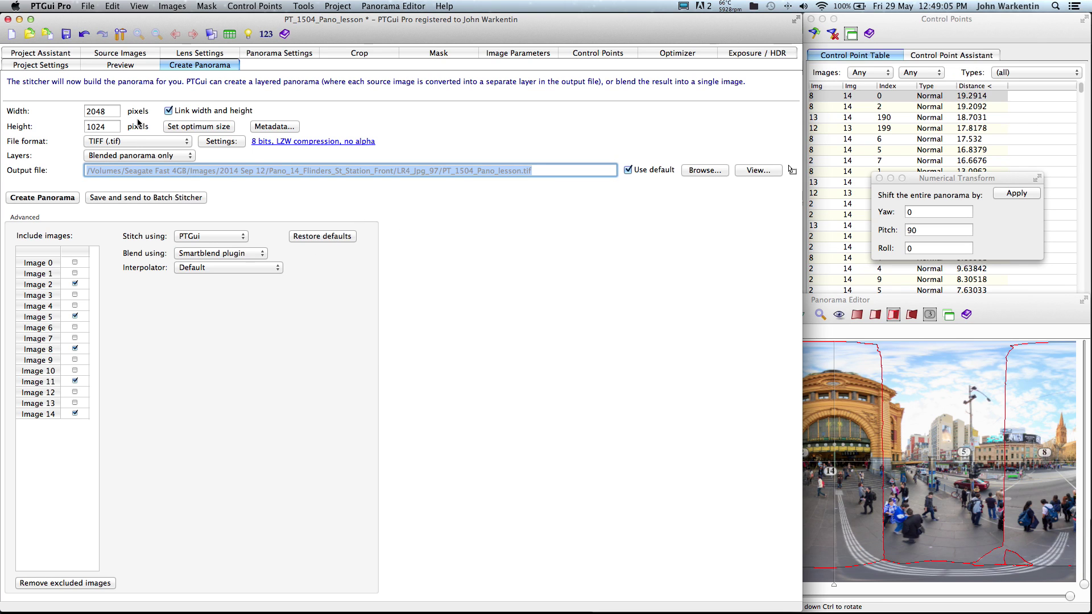
left_click(105, 111)
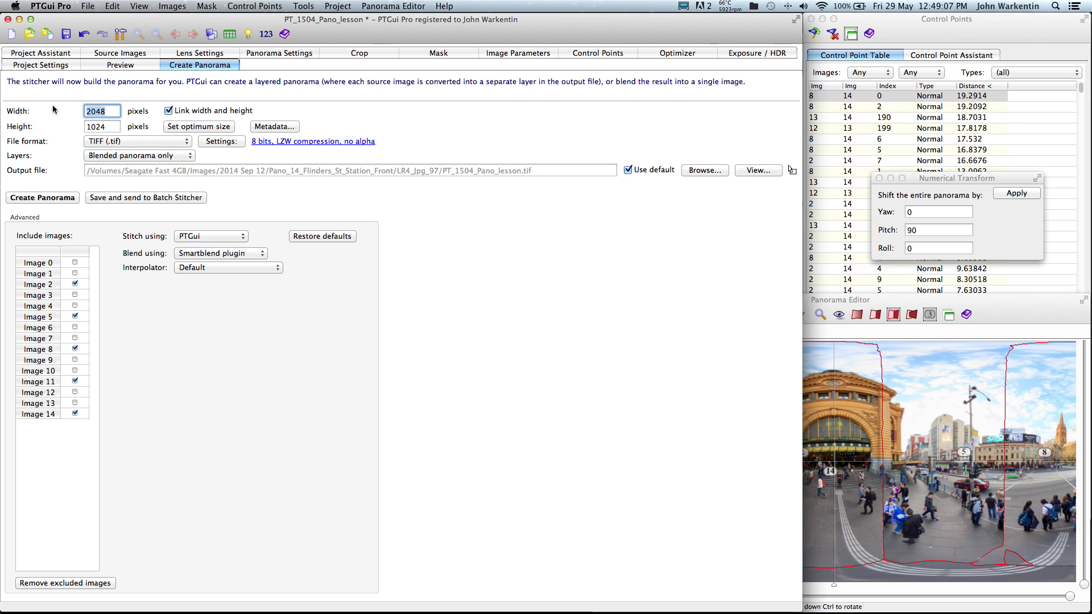
type("a81000")
key("BackSpace")
key("BackSpace")
key("BackSpace")
type("8100")
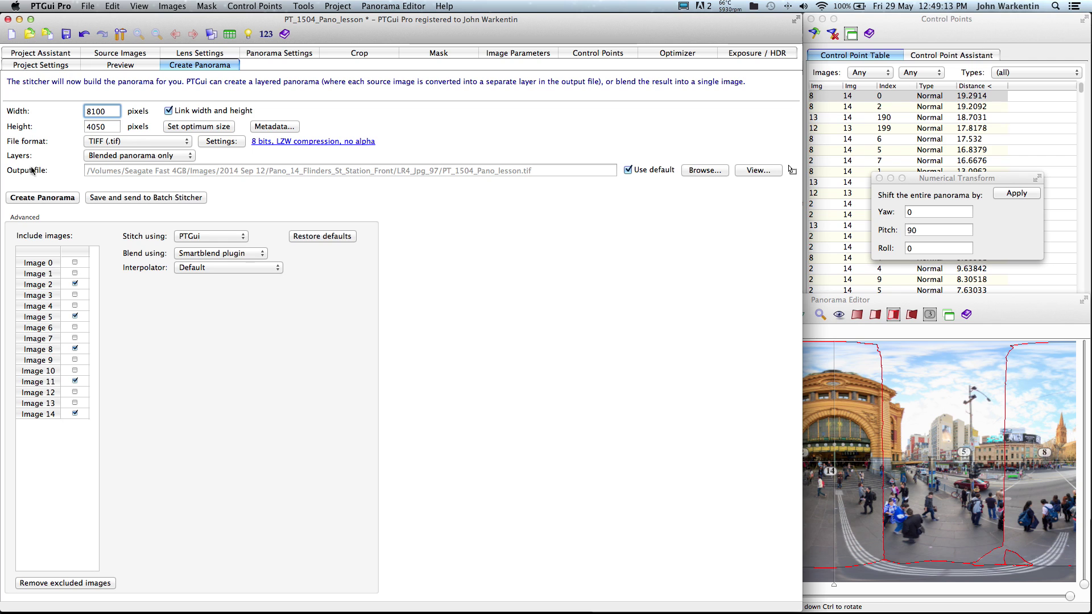
left_click_drag(75, 262, 72, 430)
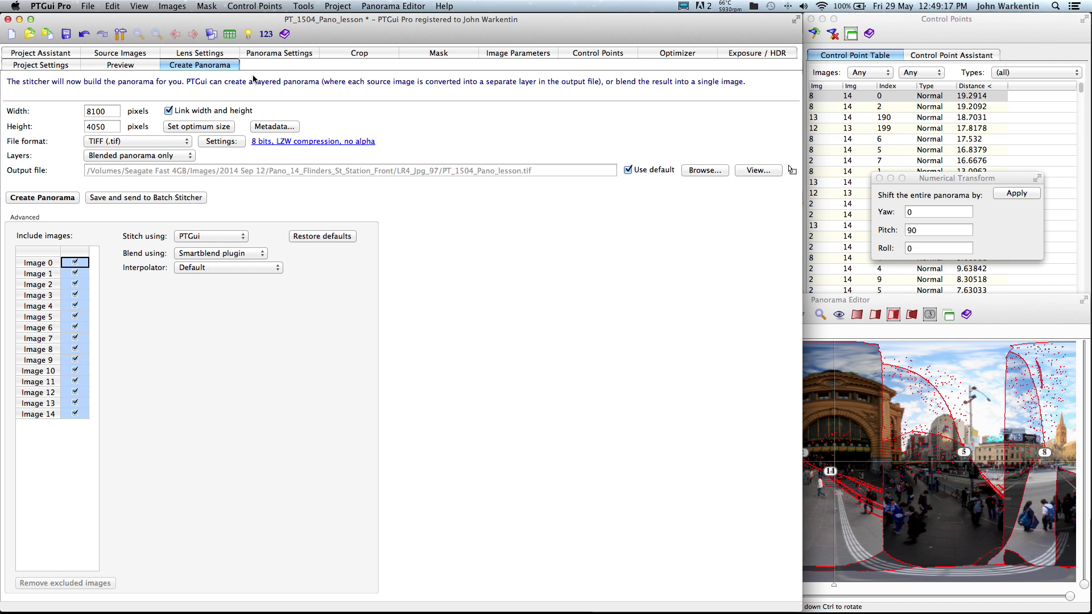
Group the bracketed images into separate blend planes with Exposure Fusion and set the fusion Sigma to 0.1.
left_click(521, 54)
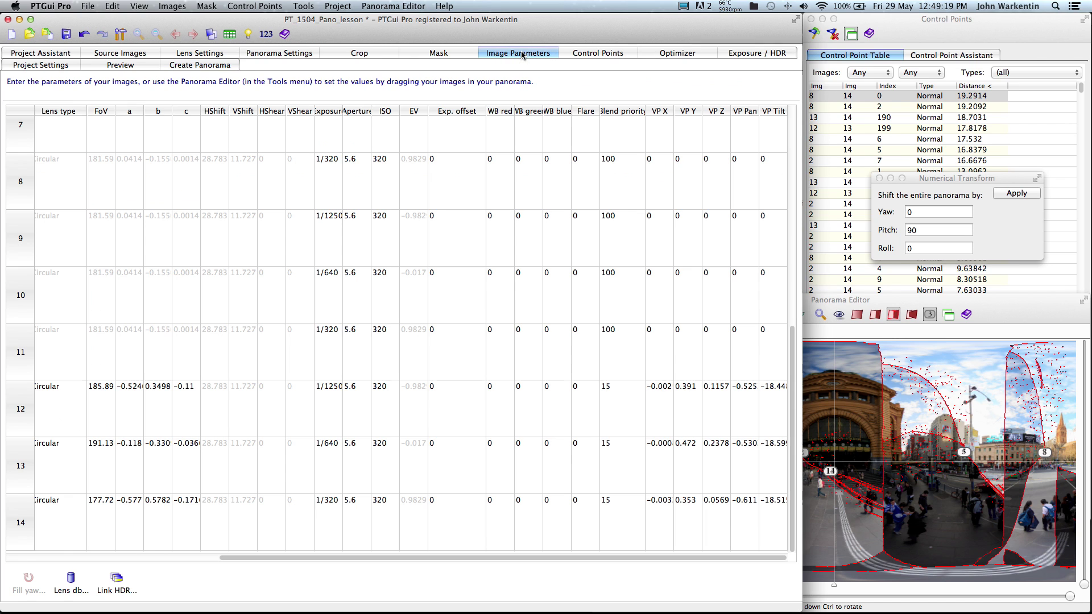
left_click(750, 54)
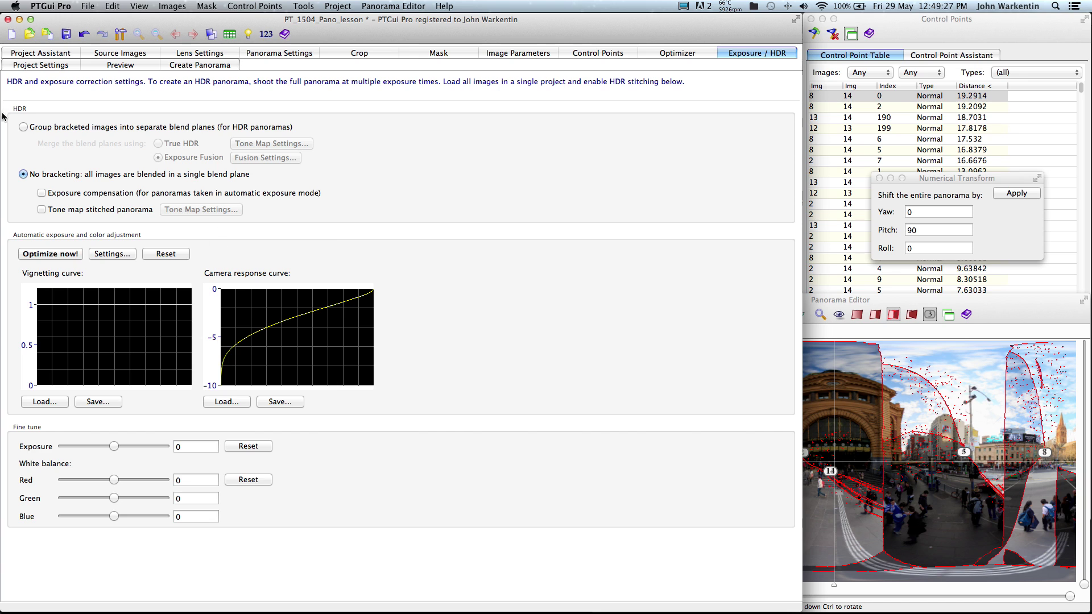
left_click(24, 126)
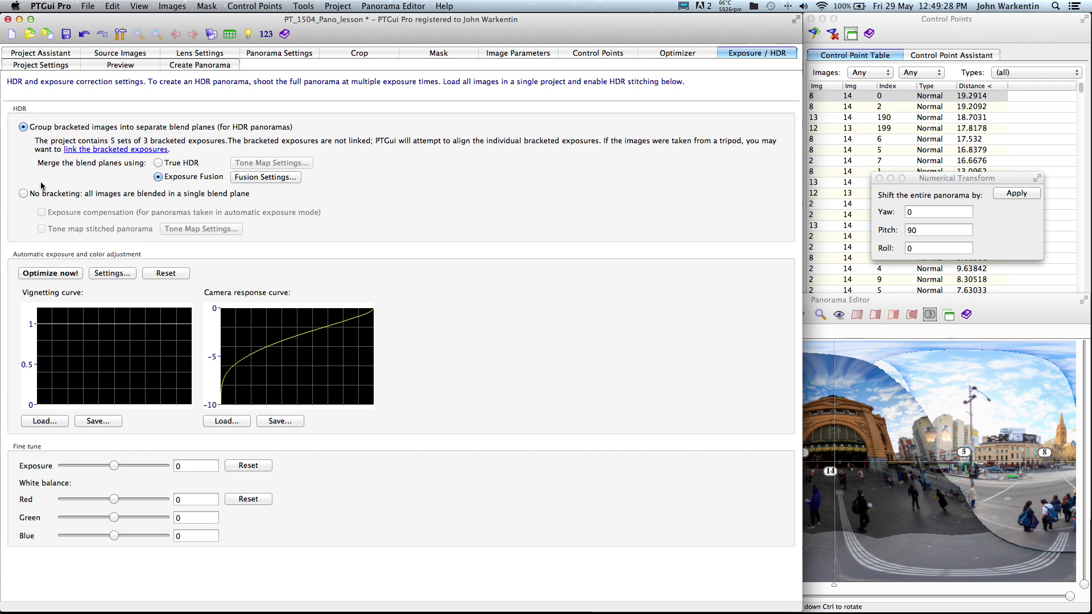
left_click(268, 178)
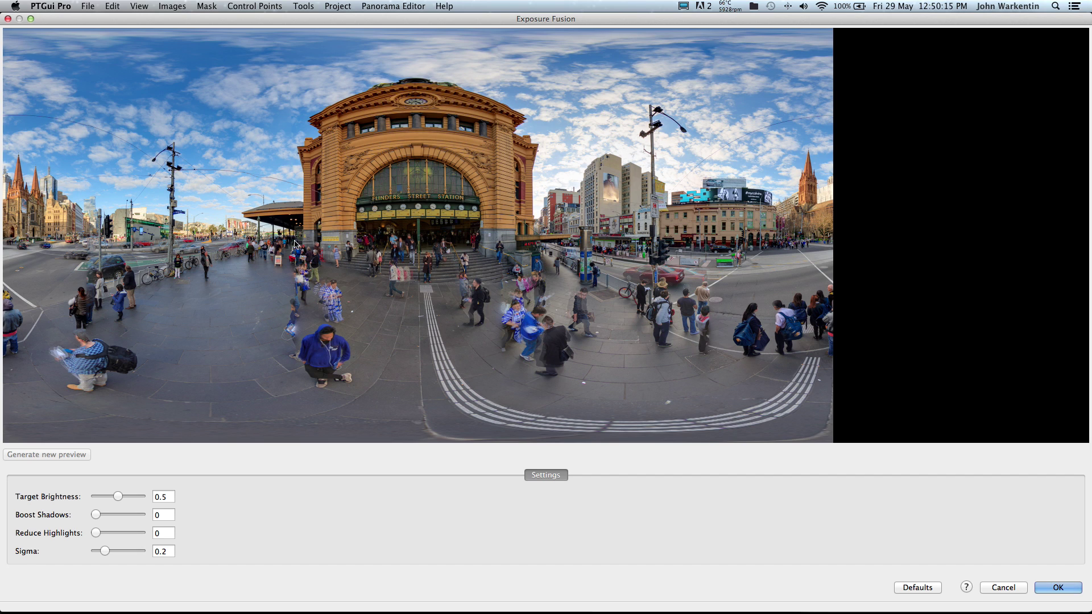
double_click(163, 552)
type("1")
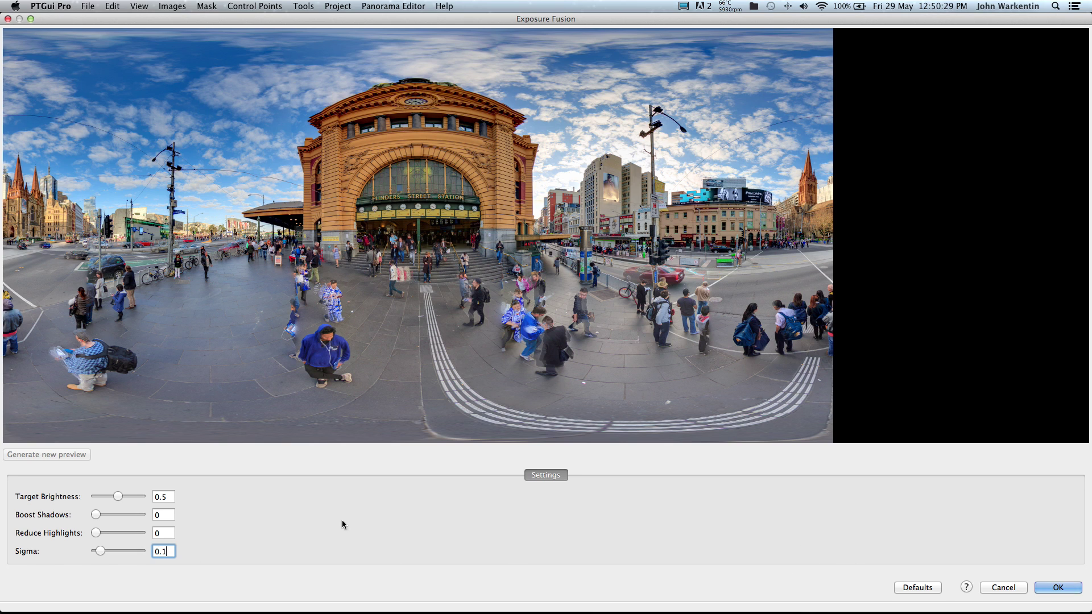
left_click(1069, 590)
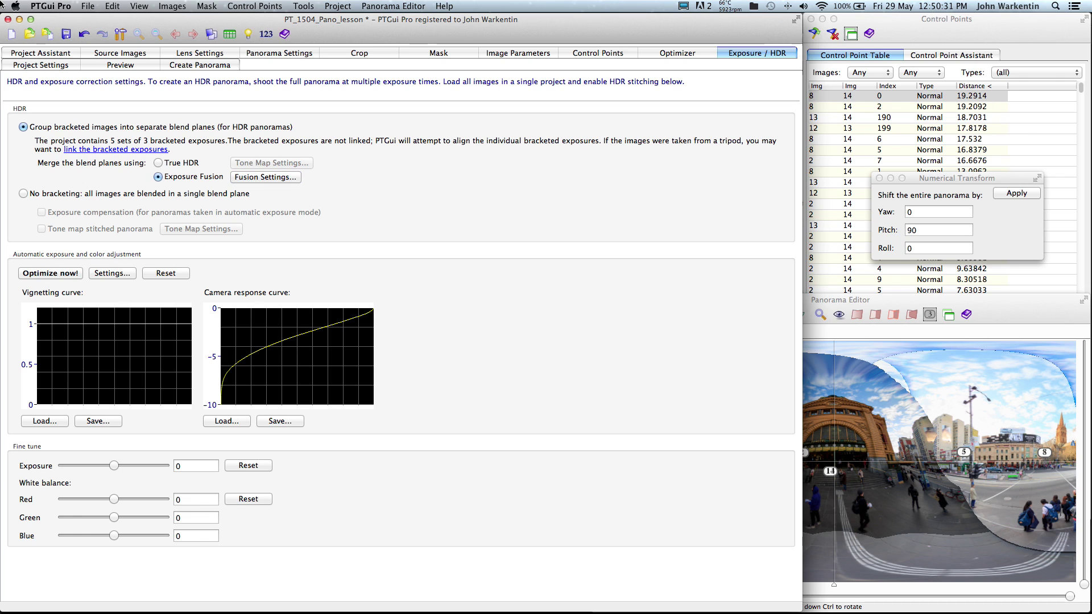
Add blend planes to the output alongside the exposure fused panorama, and run the optimizer and accept its results.
left_click(217, 66)
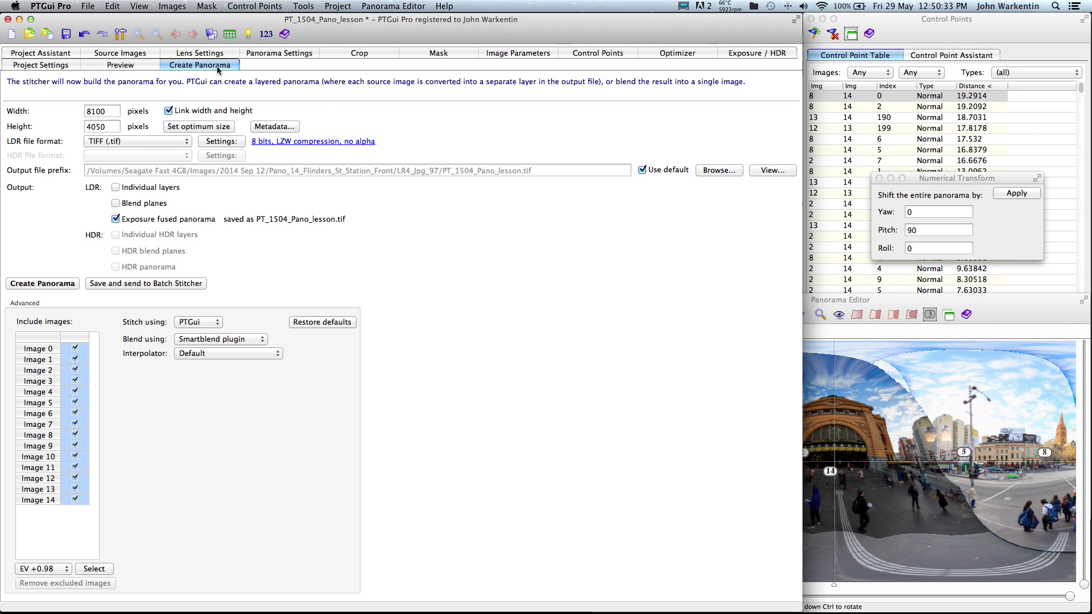
left_click(115, 204)
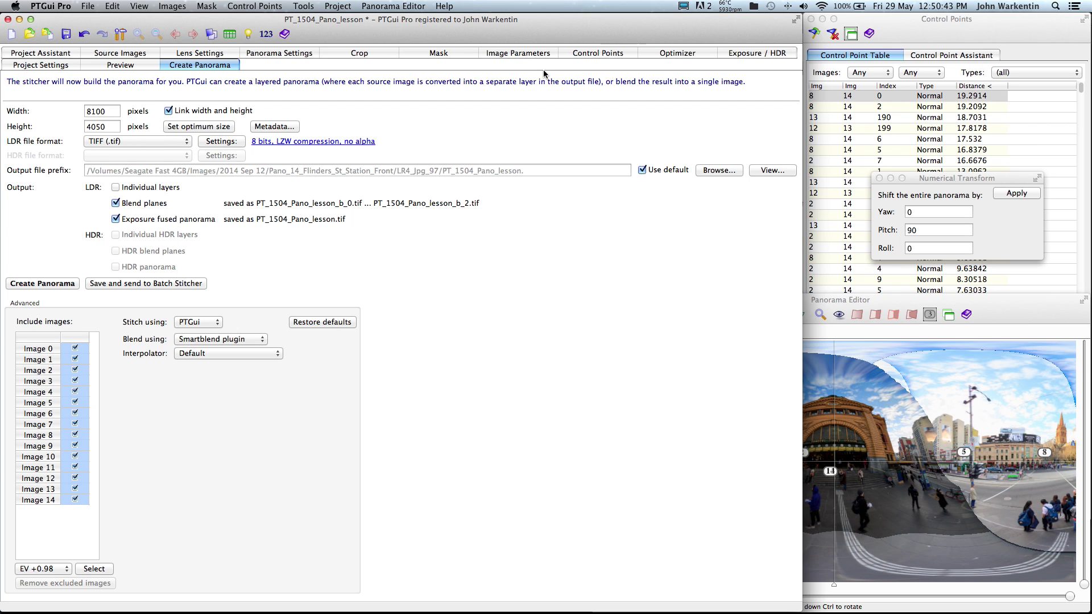
key("F5")
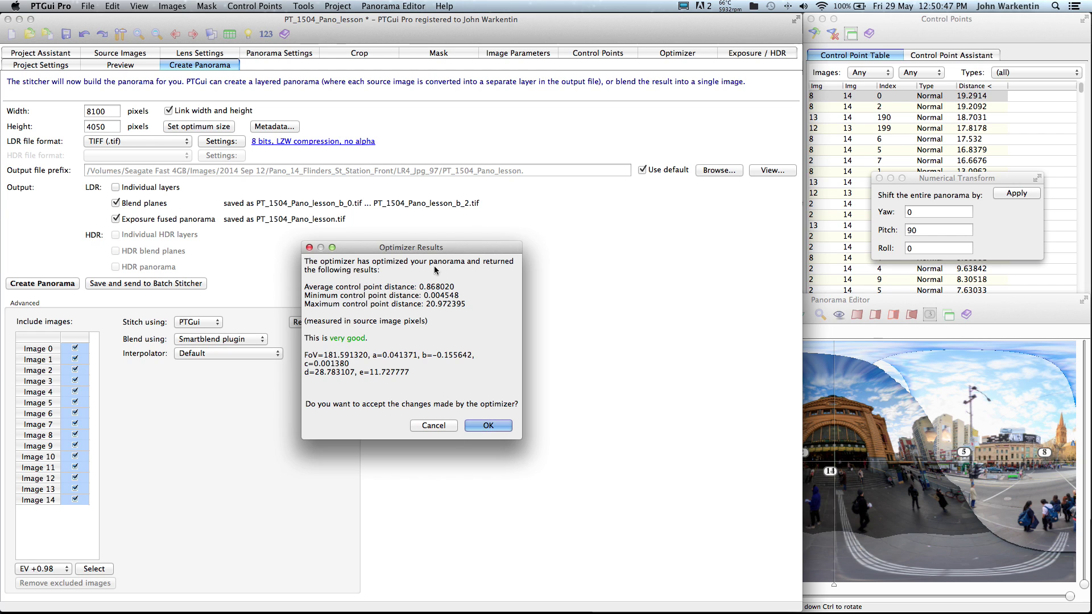
left_click(485, 426)
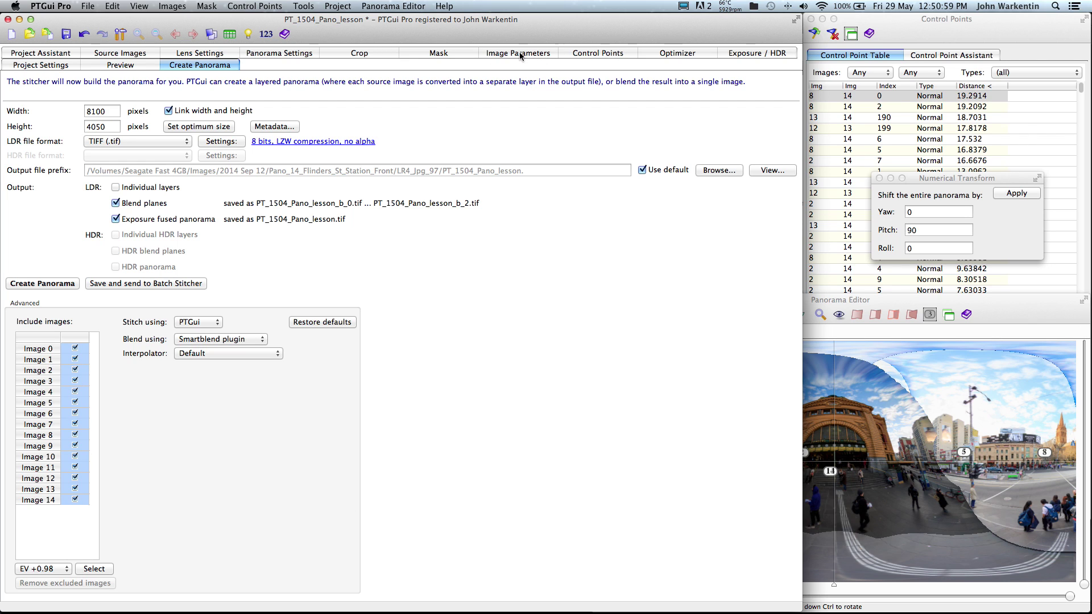
Review the yaw, pitch, roll and lens parameters of images 8 to 14, and save the project.
left_click(541, 53)
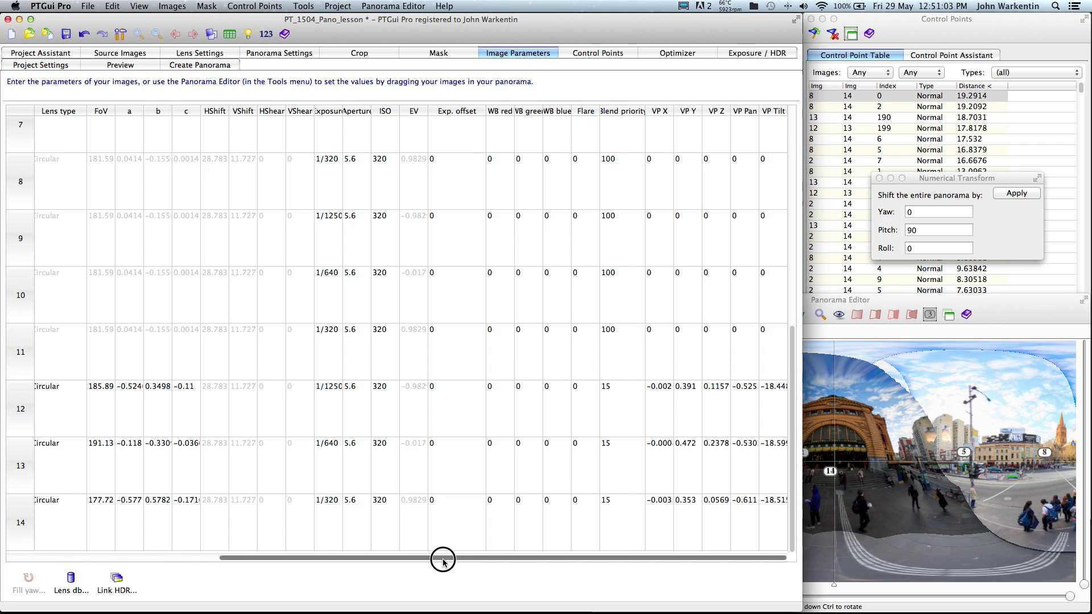
left_click_drag(441, 561, 226, 529)
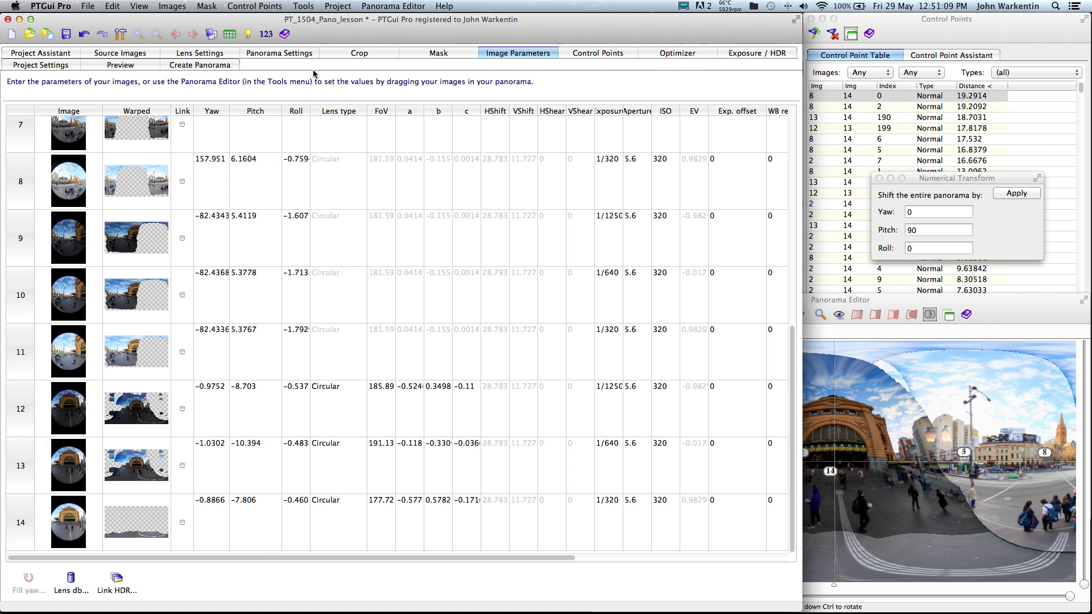
left_click(220, 68)
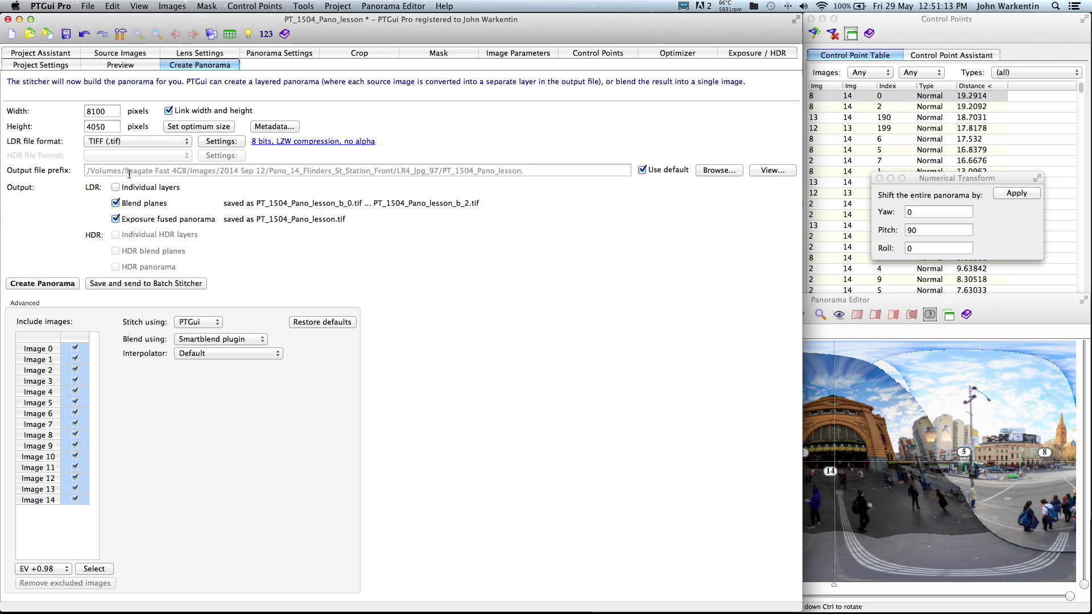
left_click(66, 35)
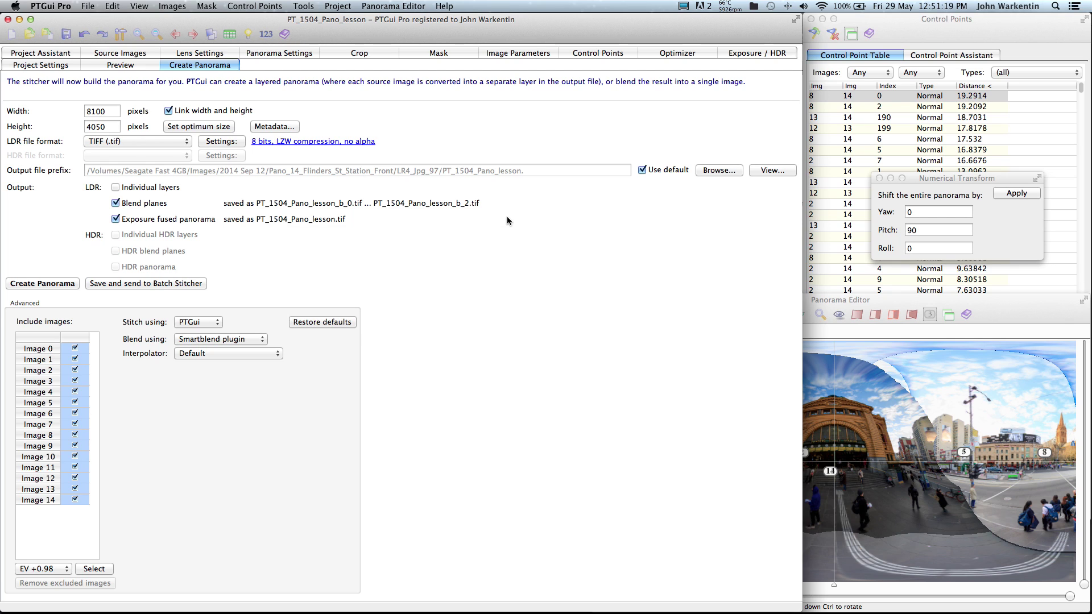
Try to create the full-size panorama, overwriting the existing PT_1504_Pano_lesson.tif.
left_click(39, 284)
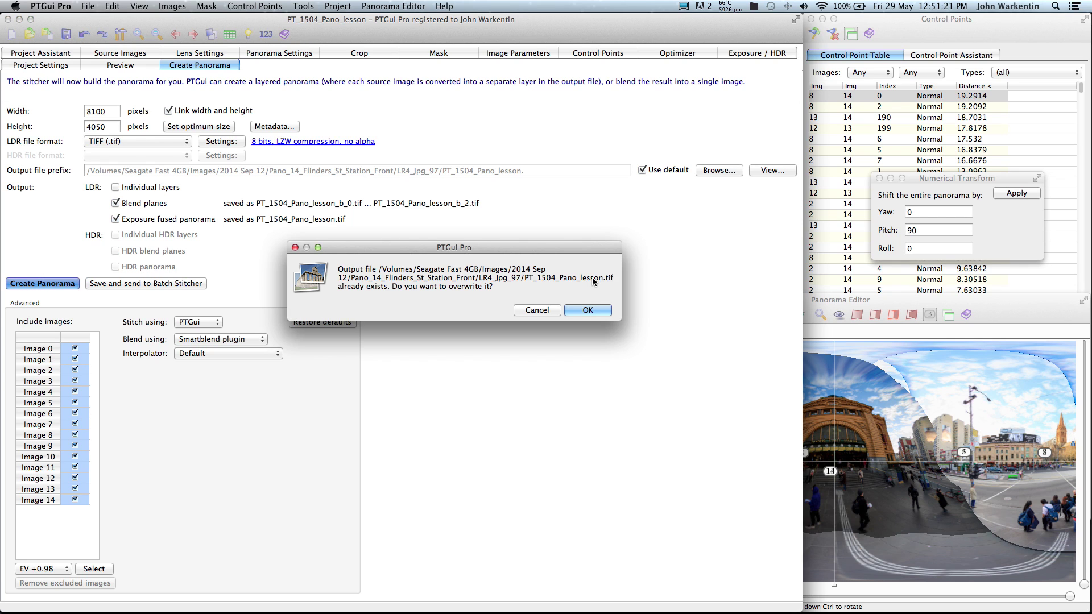
left_click(578, 313)
left_click(528, 170)
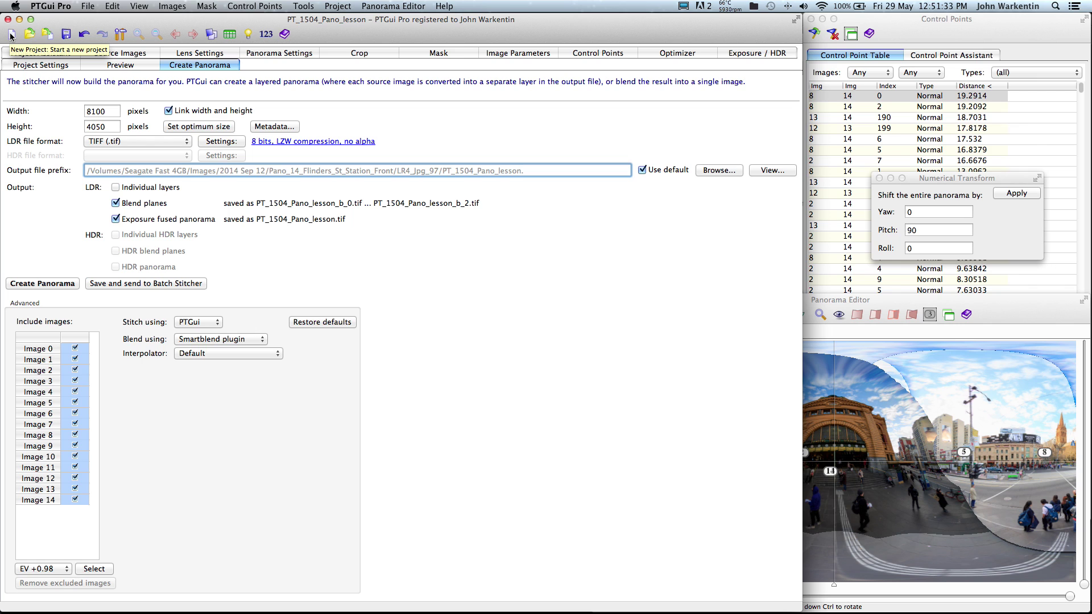
Hide PTGui, open IMG_1526_Fusion_Pano_Final.tif from the Working_Files folder in Photoshop to view it, and close it.
left_click(52, 7)
left_click(70, 113)
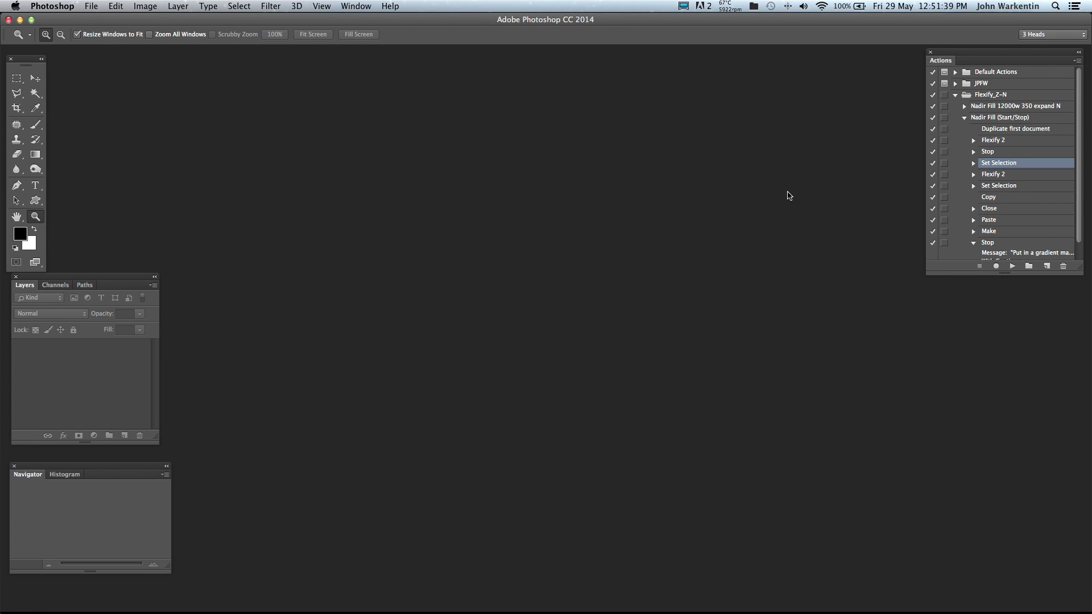
key("super+Tab")
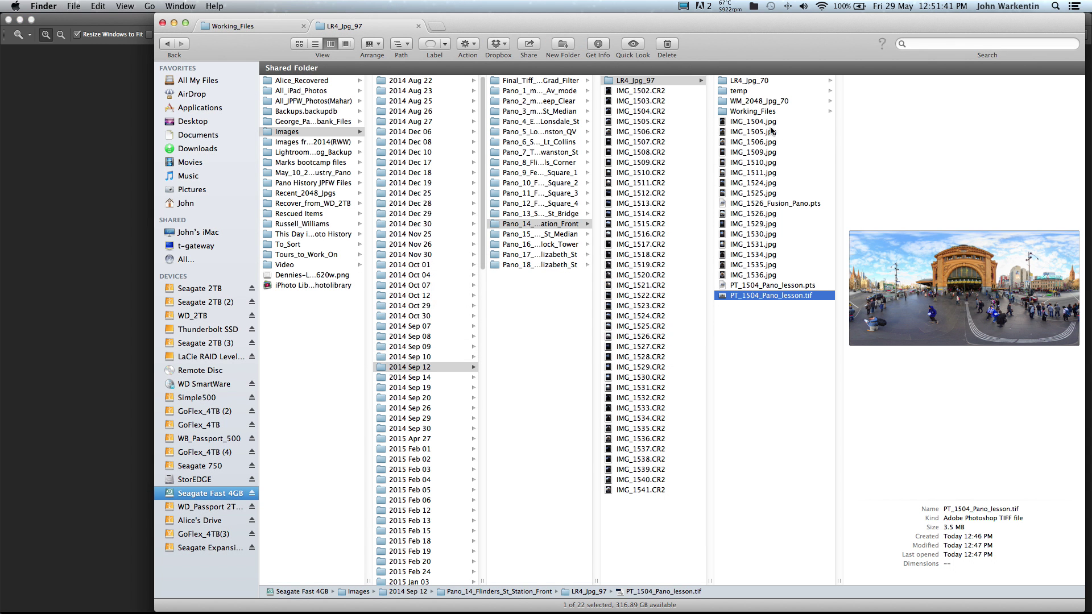
left_click(735, 112)
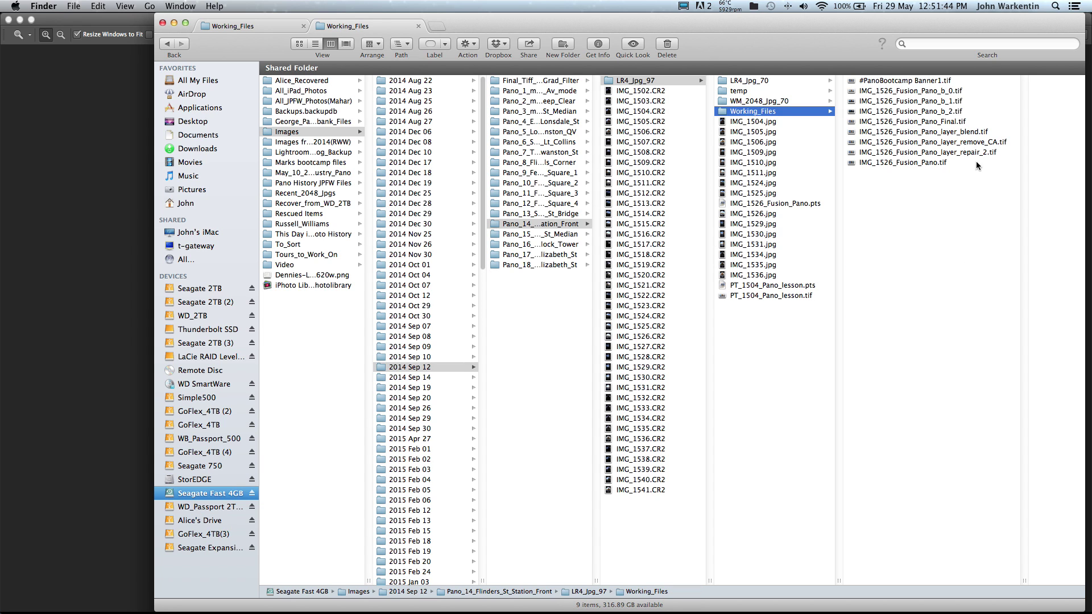
left_click(938, 122)
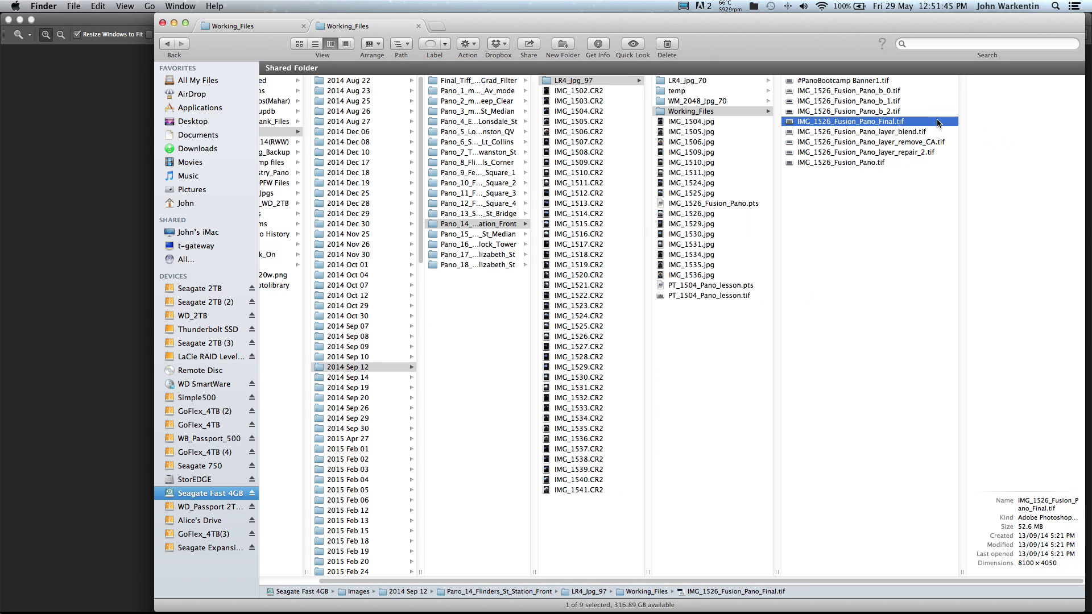
double_click(790, 121)
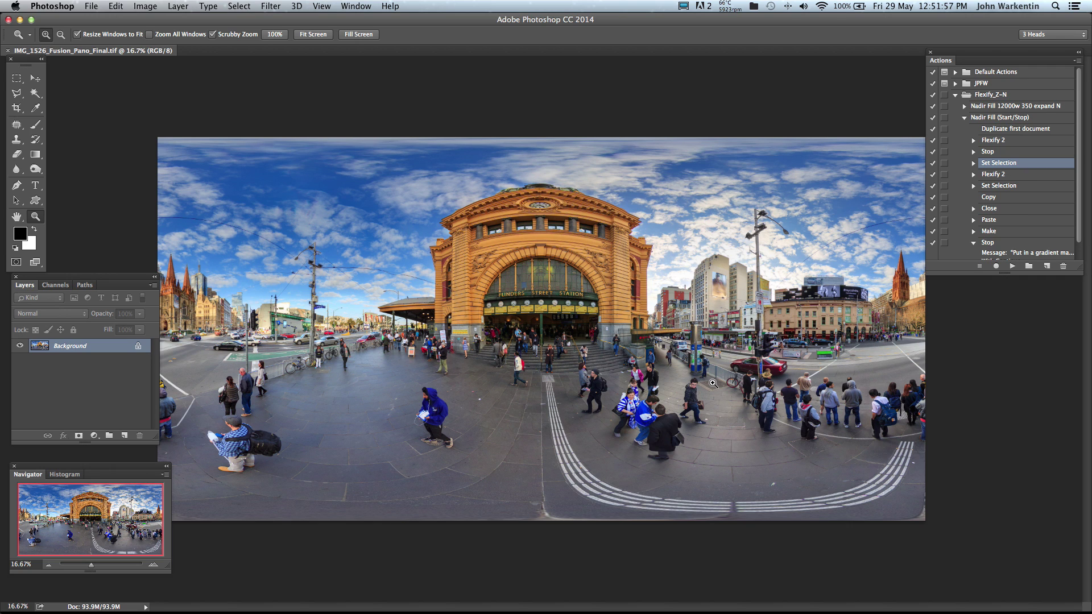
left_click(8, 50)
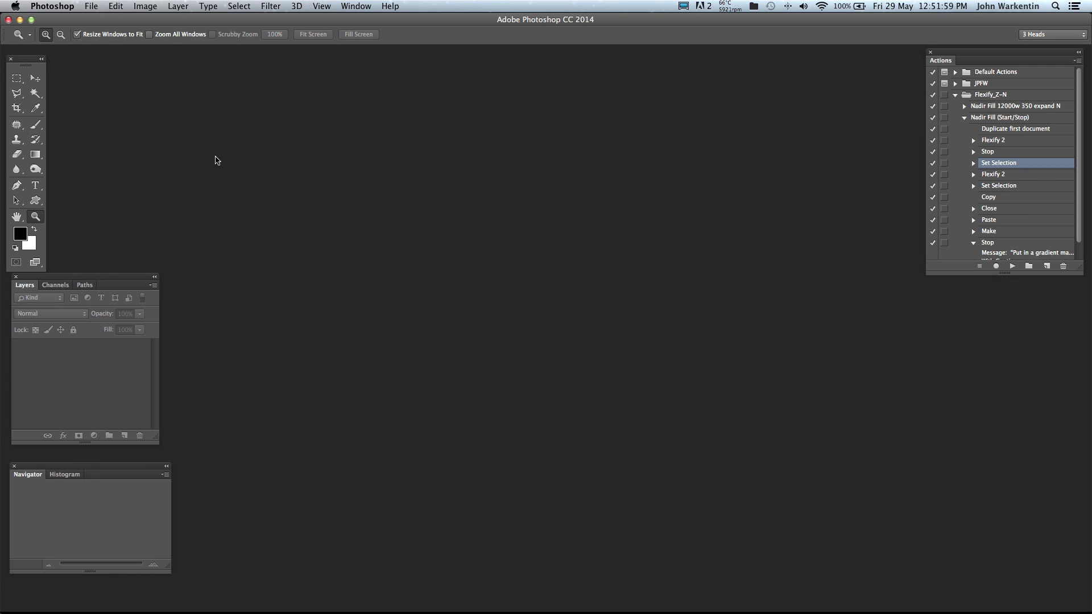
Open IMG_1526_Fusion_Pano.tif from the Working_Files folder in Photoshop.
key("super+Tab")
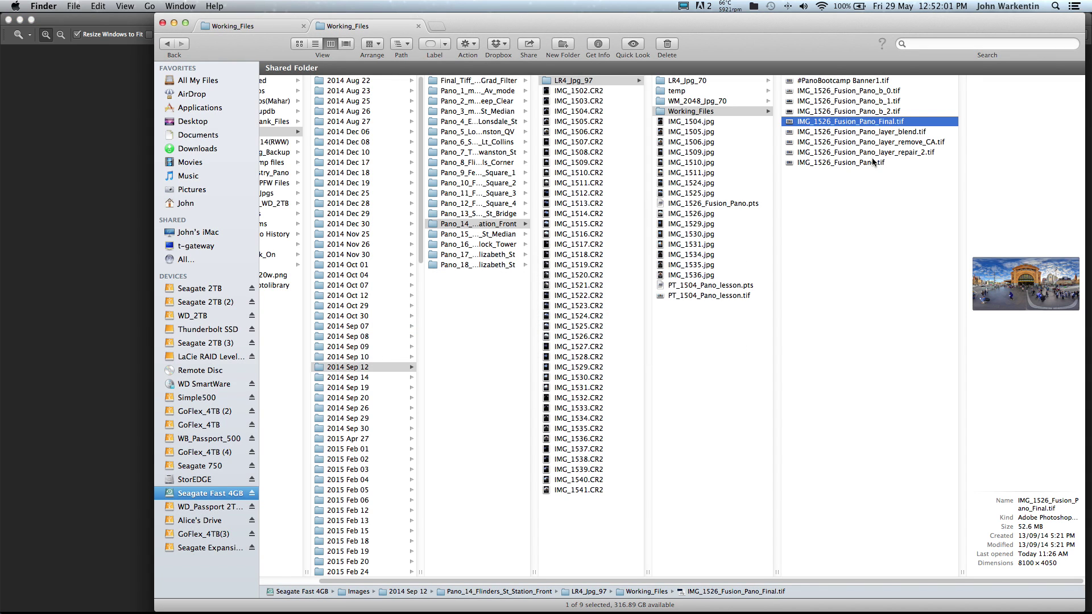
left_click(868, 162)
double_click(791, 161)
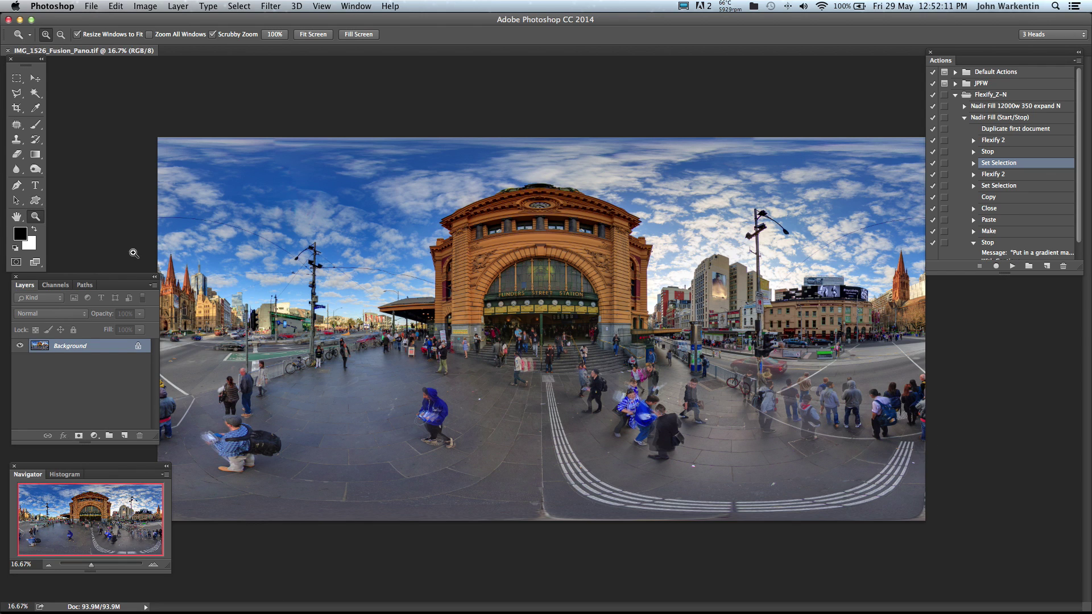
Inspect the fused panorama at 100% for ghosting around the station steps, street traffic and sky, and return to the full view.
double_click(36, 217)
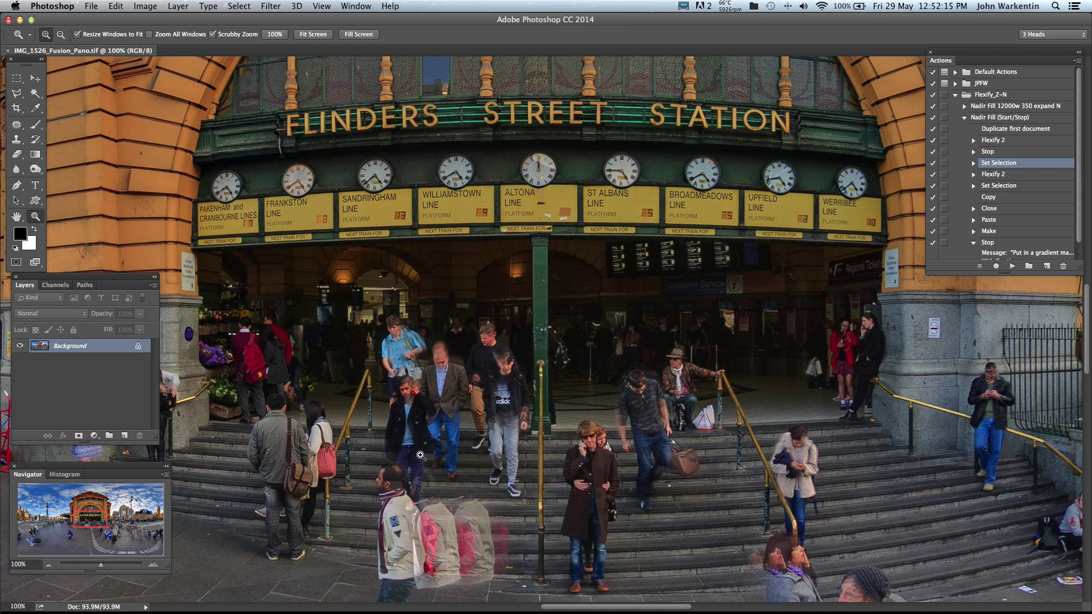
key("space")
left_click_drag(420, 497, 514, 246)
left_click_drag(487, 355, 853, 319)
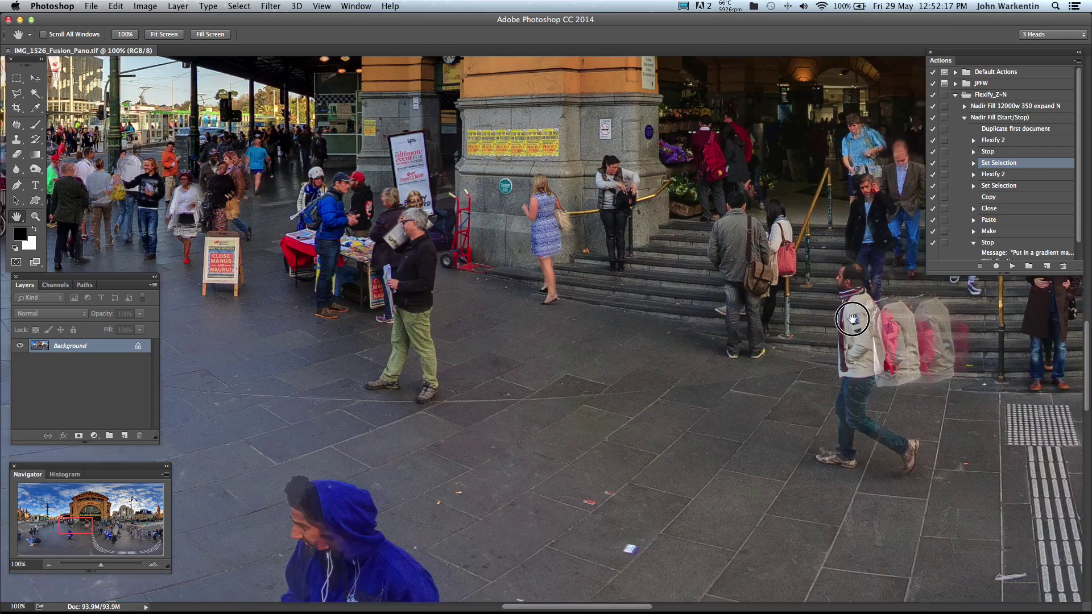
left_click_drag(430, 340, 873, 383)
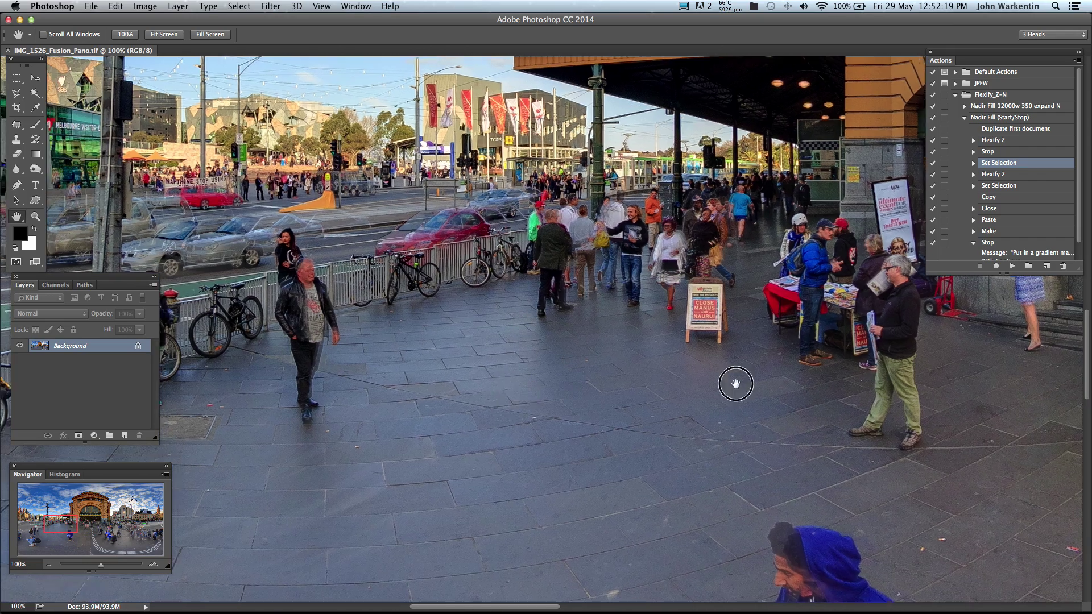
left_click_drag(736, 384, 1001, 384)
left_click_drag(393, 336, 727, 336)
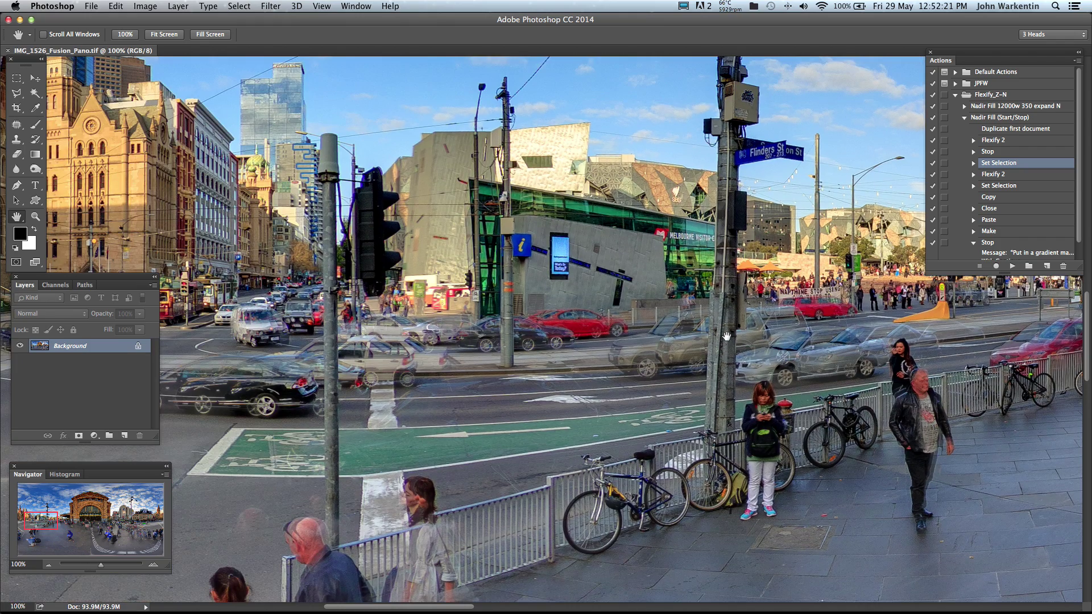
scroll(727, 336, "up", 10)
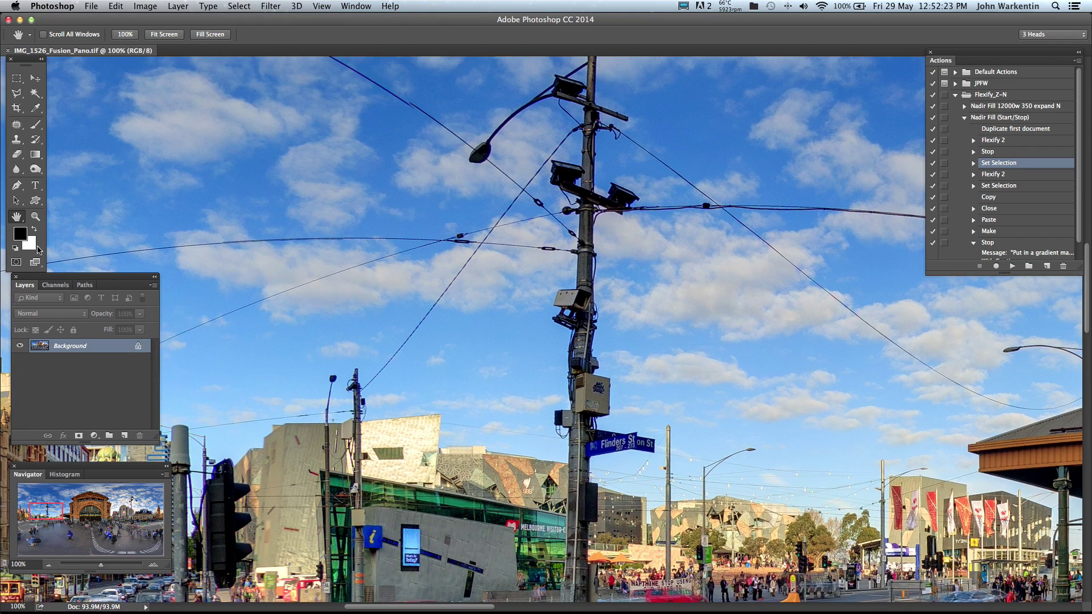
double_click(18, 217)
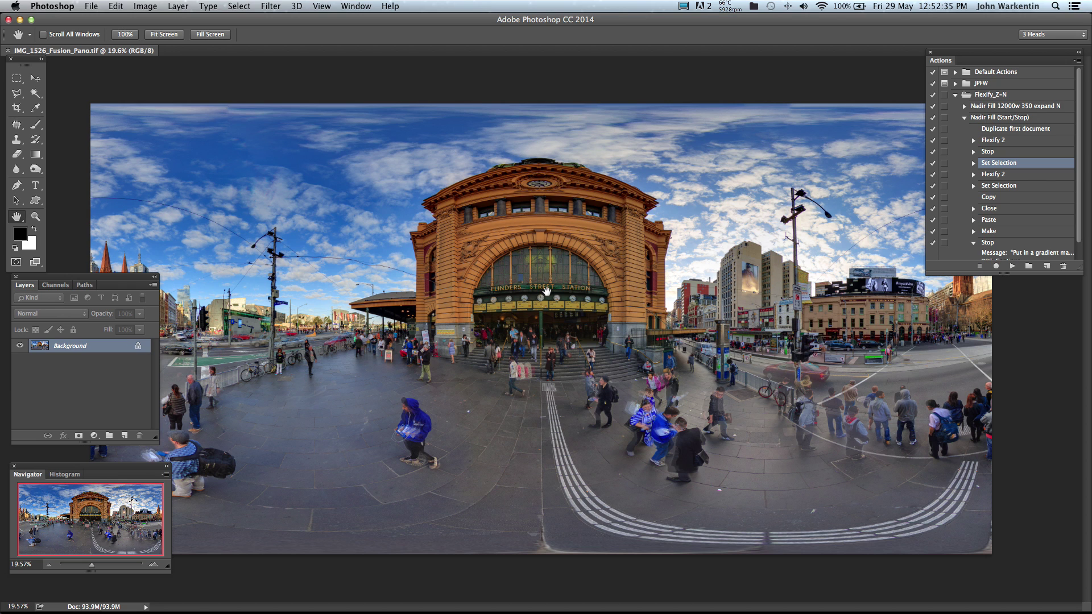
Reduce the image width to 2048 pixels and run the Nadir Fill (Start/Stop) action on it.
key("super+alt+i")
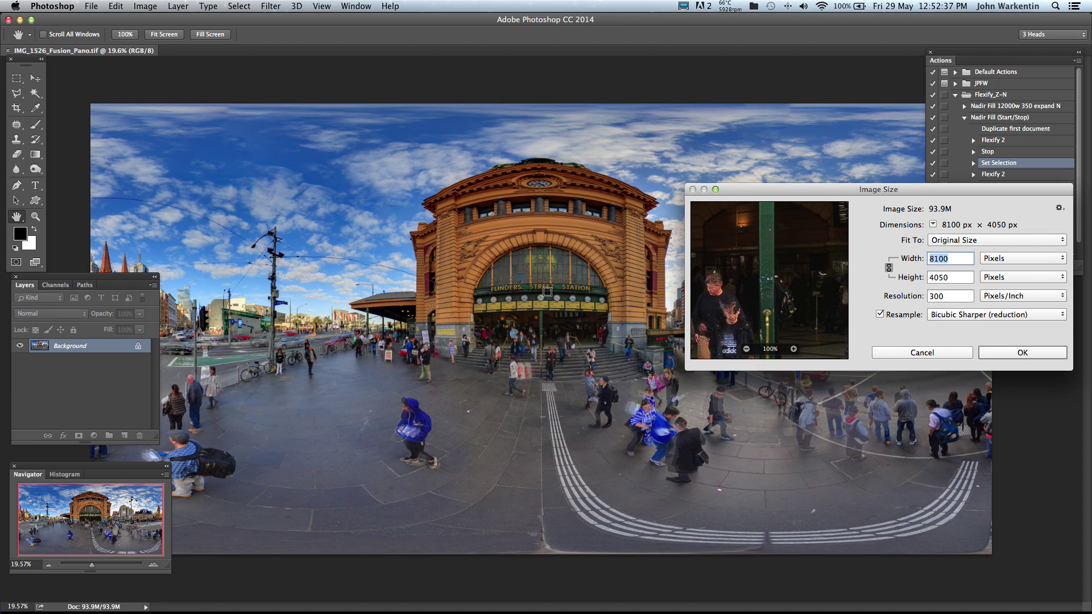
type("2048")
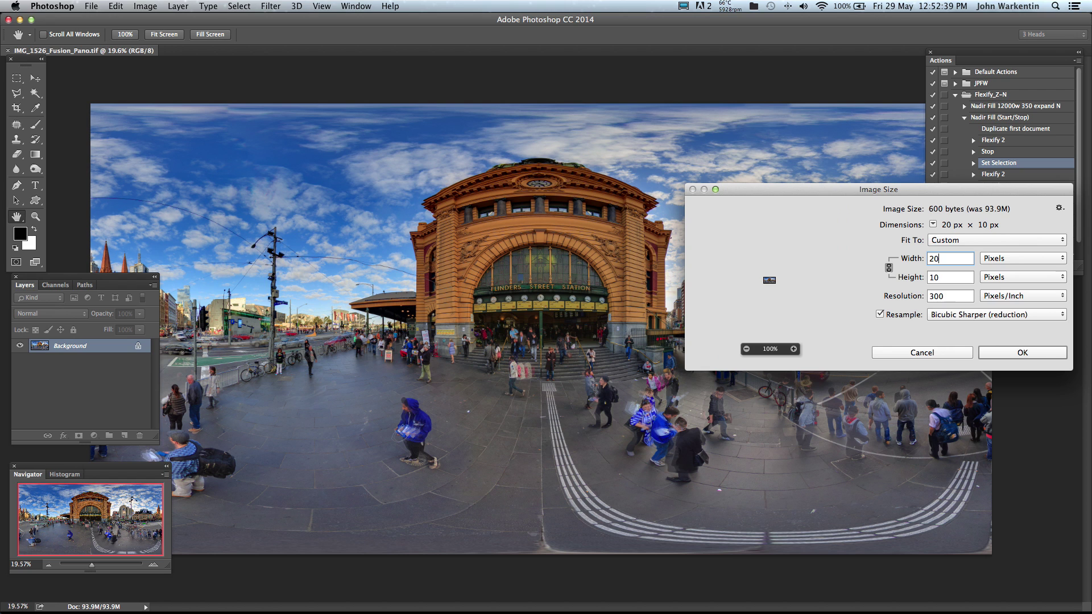
left_click(1044, 354)
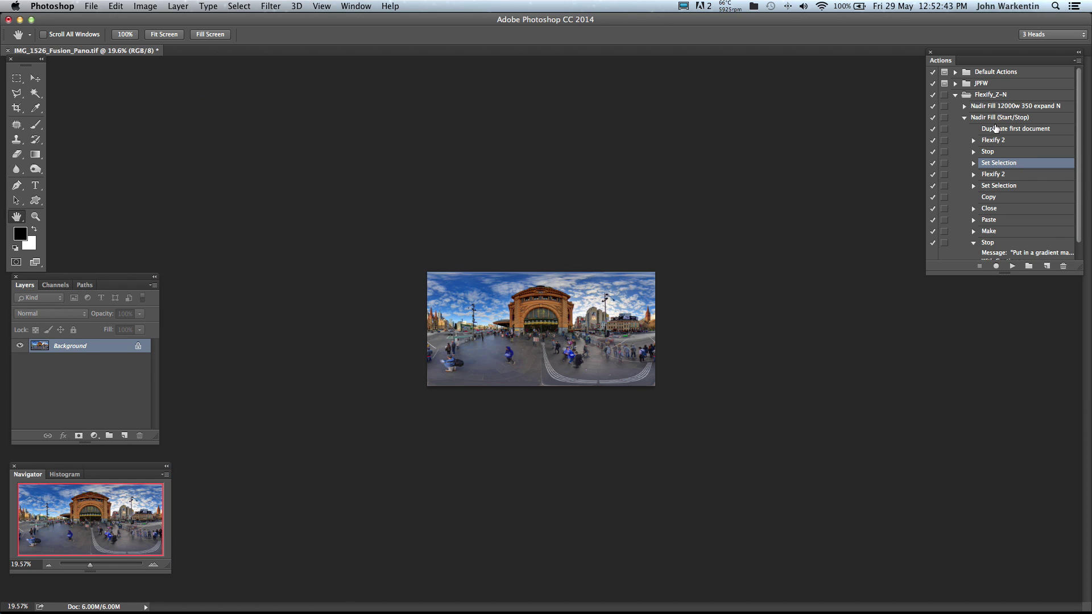
left_click(997, 118)
left_click(1012, 267)
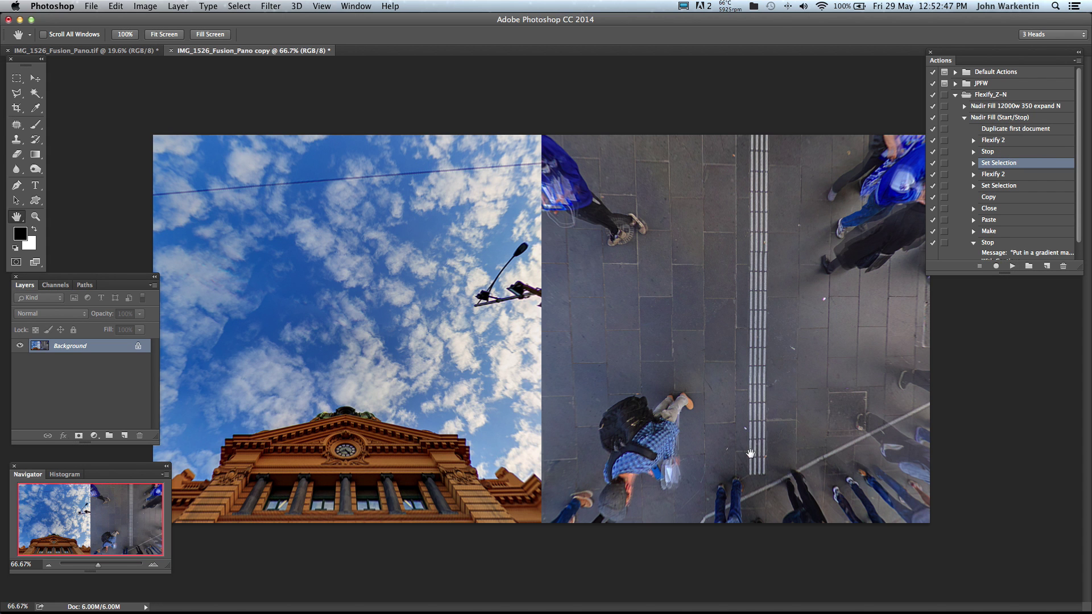
Examine the nadir ground view and the zenith sky view at 100% for stitching faults.
double_click(36, 216)
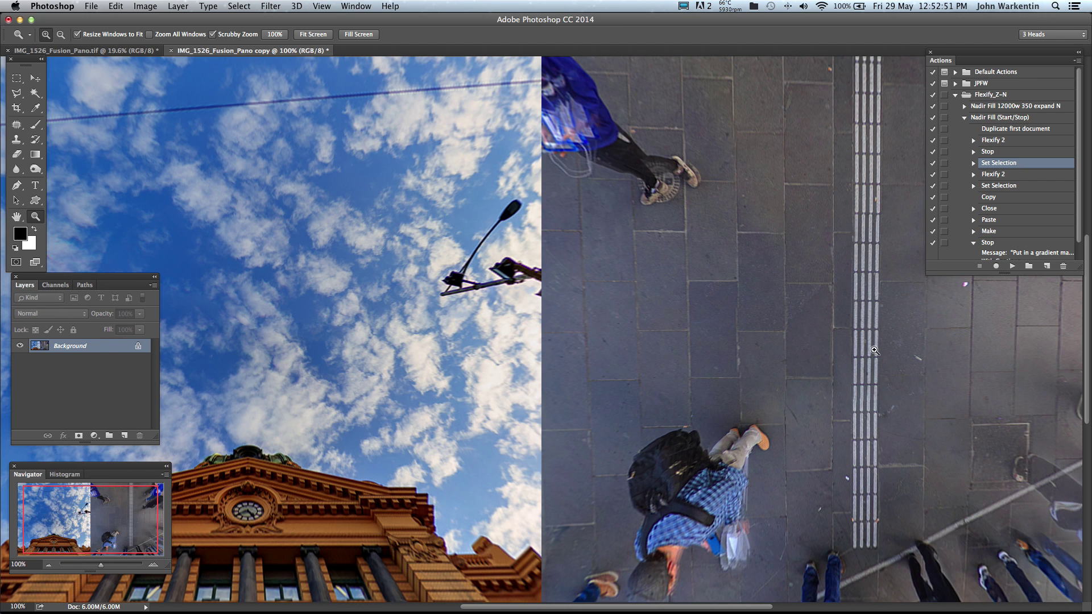
key("h")
left_click_drag(871, 349, 677, 362)
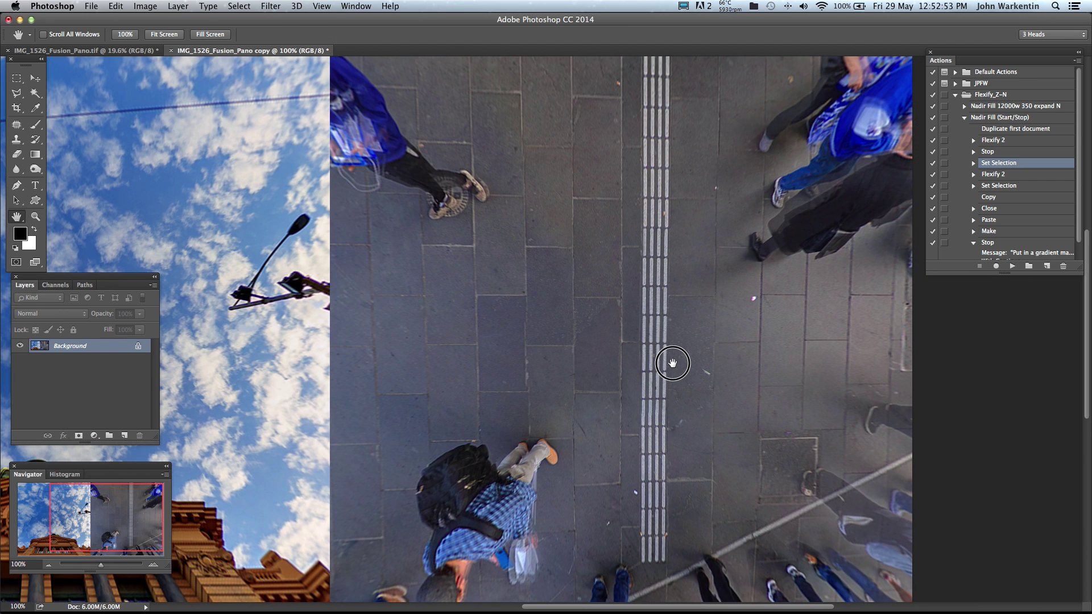
left_click_drag(661, 392, 1032, 373)
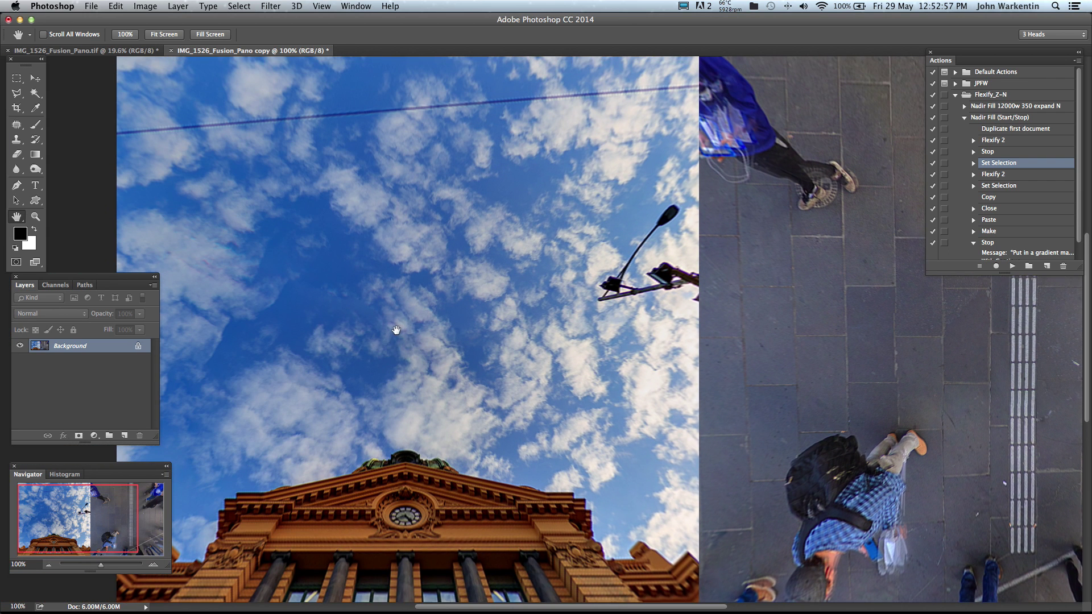
left_click_drag(395, 327, 450, 364)
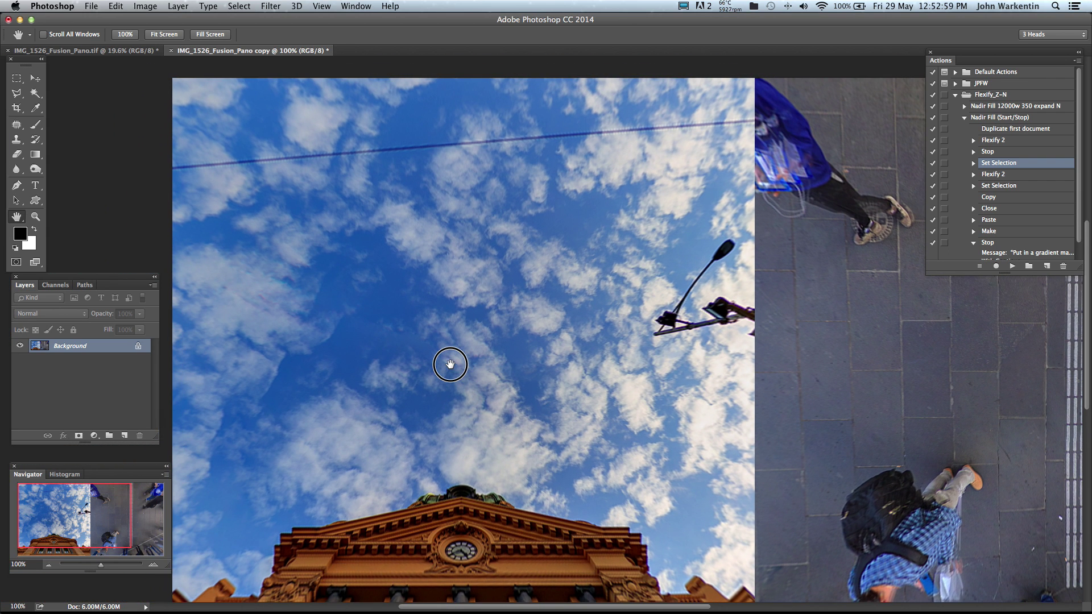
left_click_drag(450, 364, 443, 398)
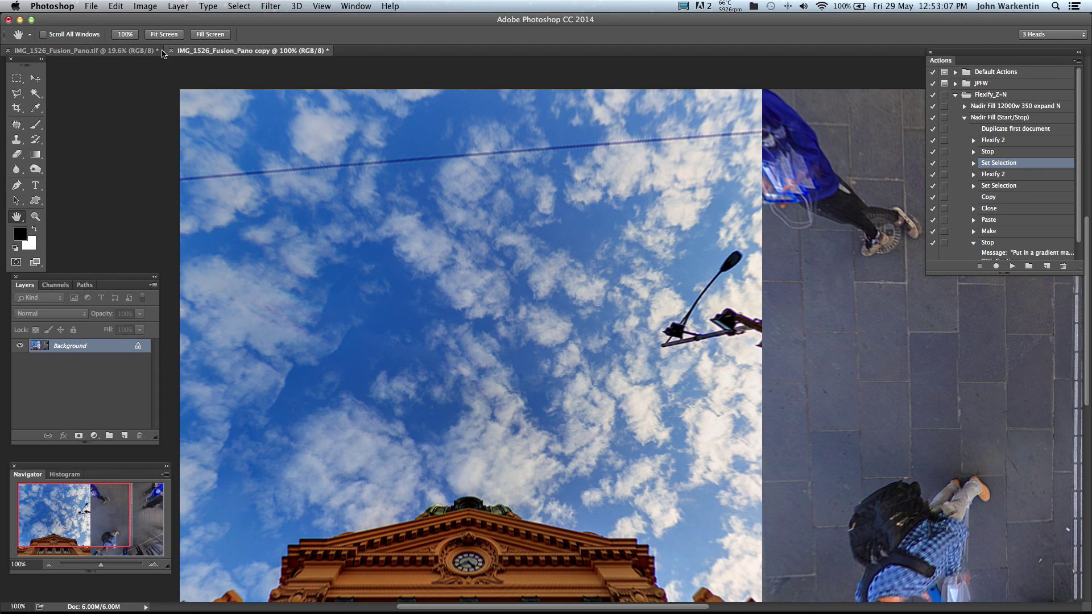
Close the Flexify copy without saving and revert the fused panorama to its saved version.
left_click(172, 51)
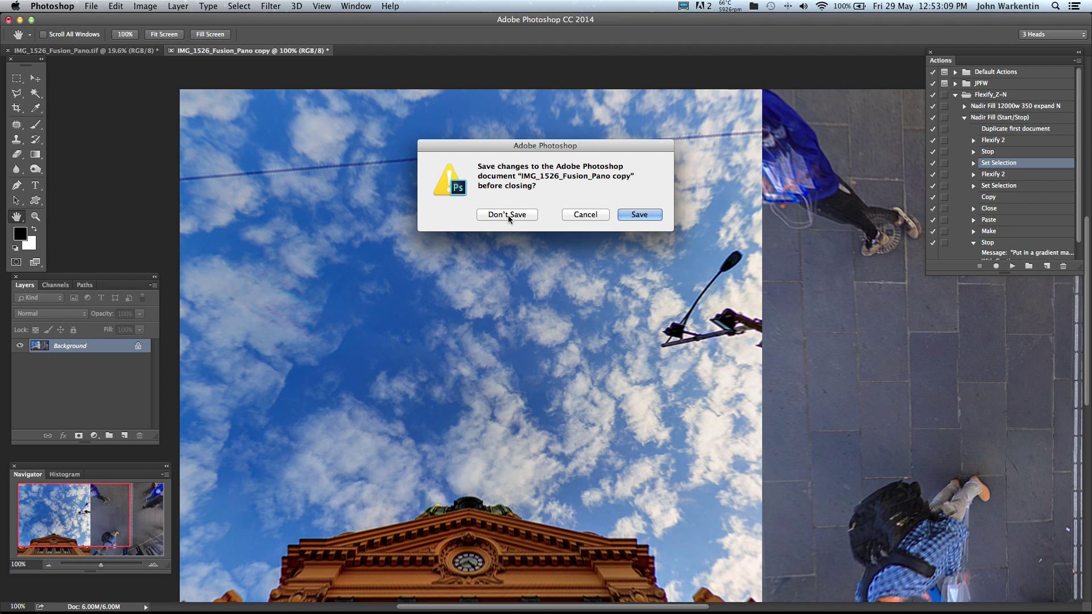
left_click(506, 216)
left_click(91, 7)
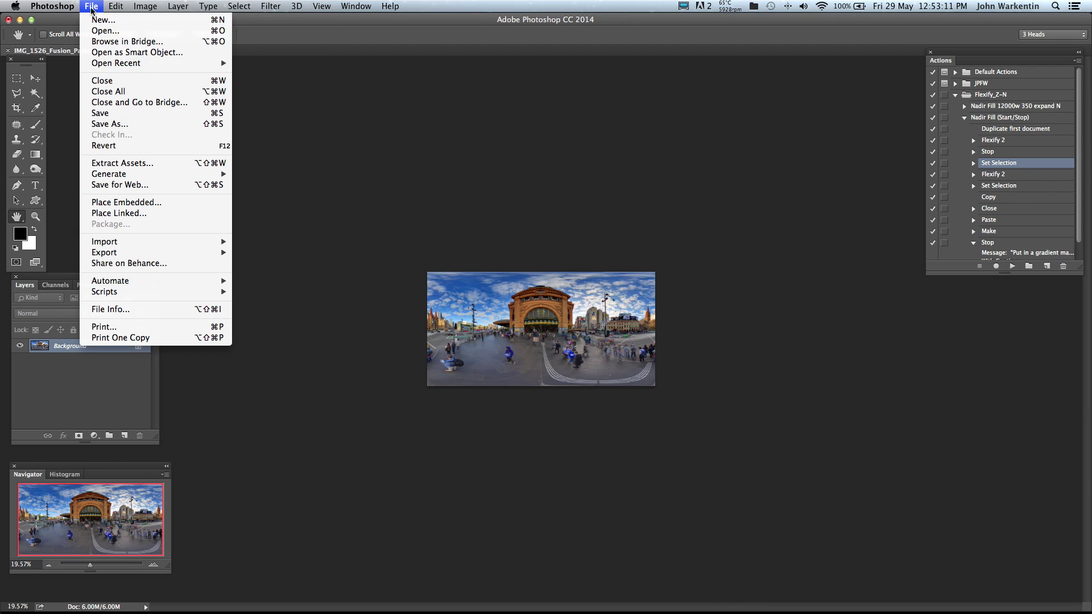
left_click(134, 139)
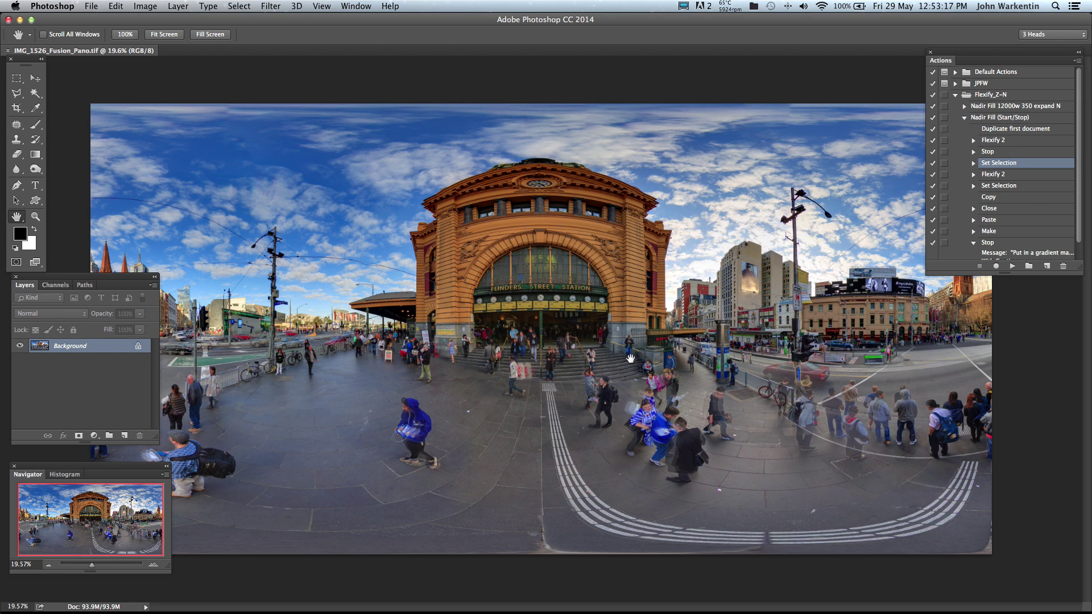
Copy the whole of IMG_1526_Fusion_Pano_b_0.tif from Working_Files, close it, and paste it as a layer over the fused panorama.
key("super+Tab")
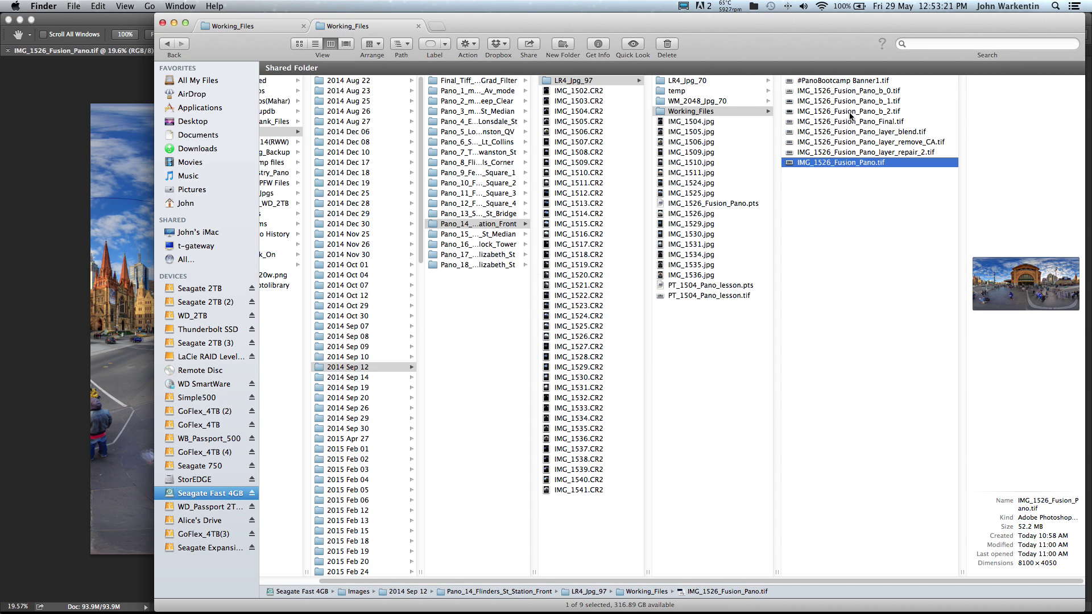
left_click(791, 92)
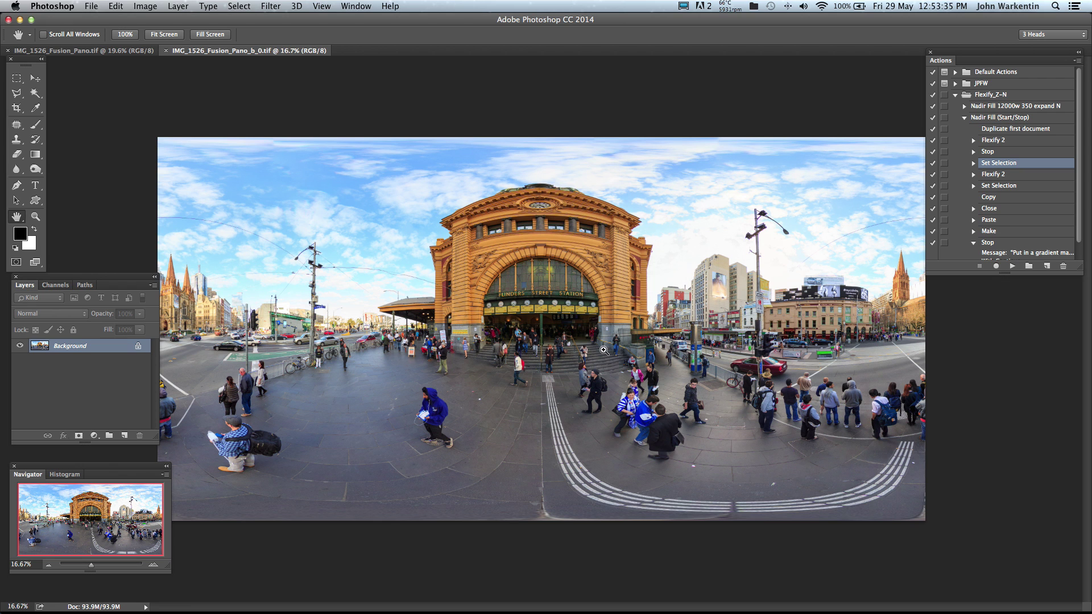
key("super+a")
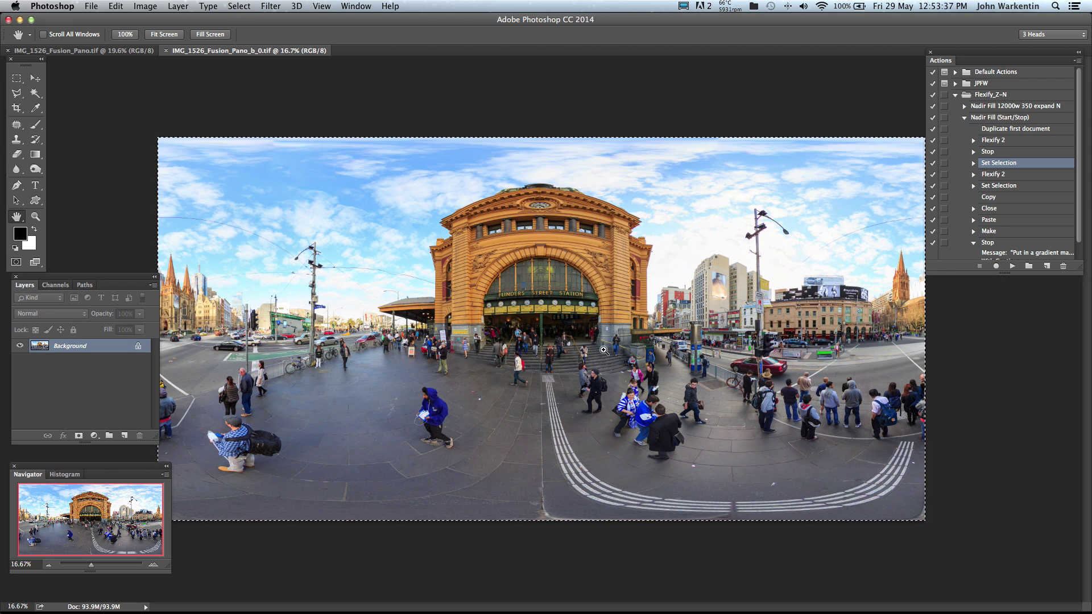
key("super+c")
key("super+w")
key("super+v")
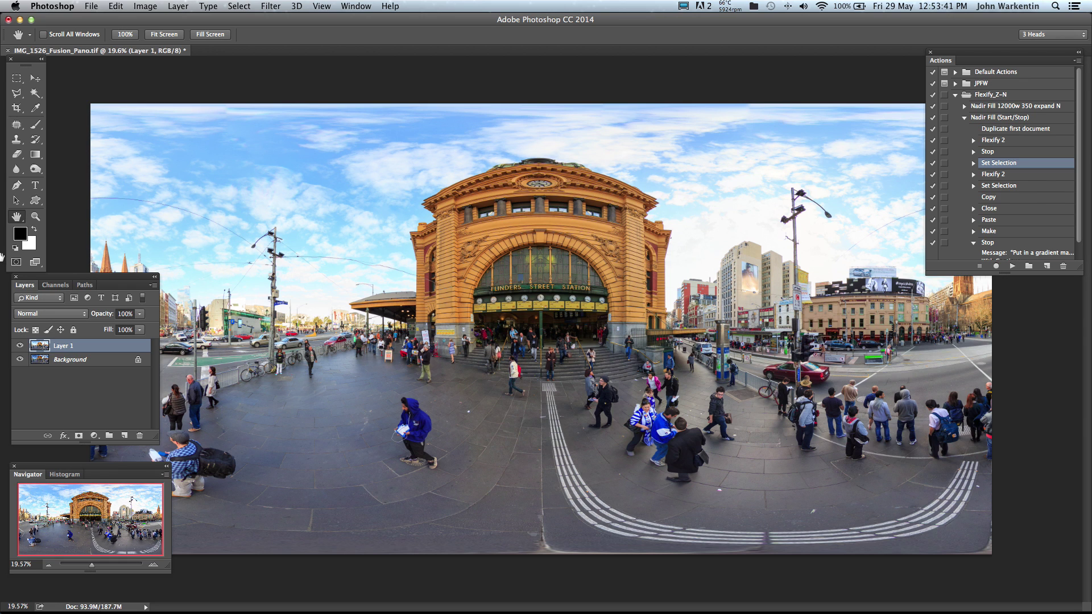
Toggle the visibility of the pasted blend-plane layer to compare its moving people and cars with the fused panorama.
left_click(21, 346)
left_click(22, 347)
left_click(22, 349)
left_click(21, 347)
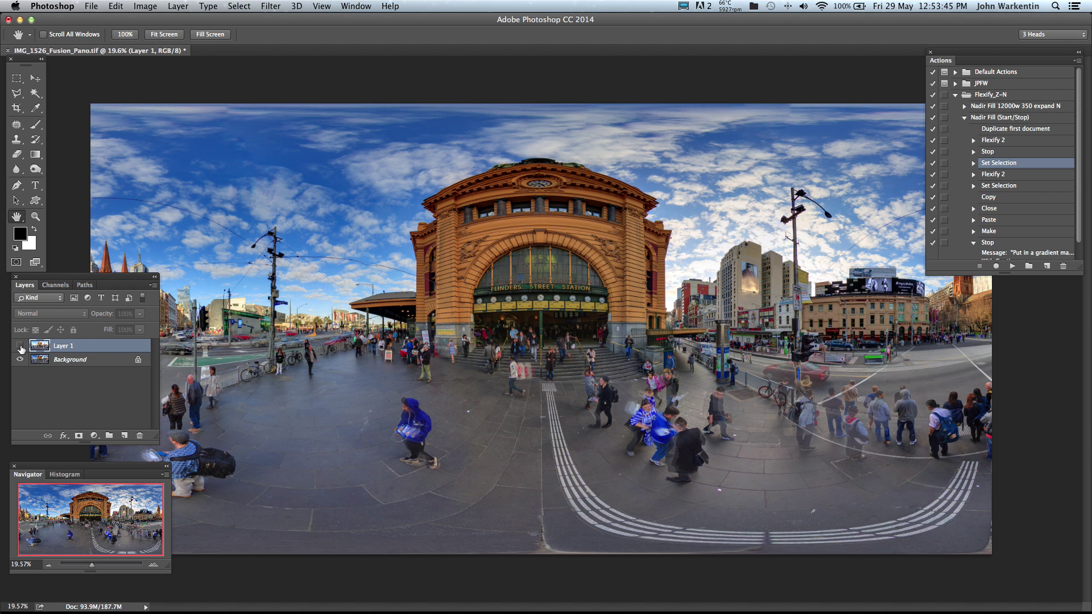
left_click(21, 348)
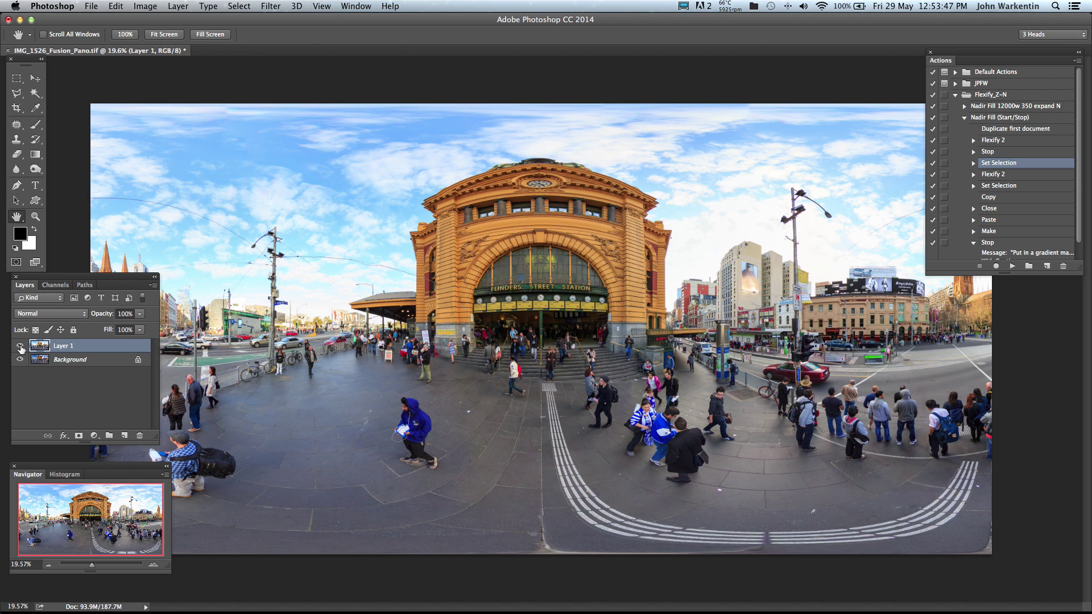
left_click(21, 348)
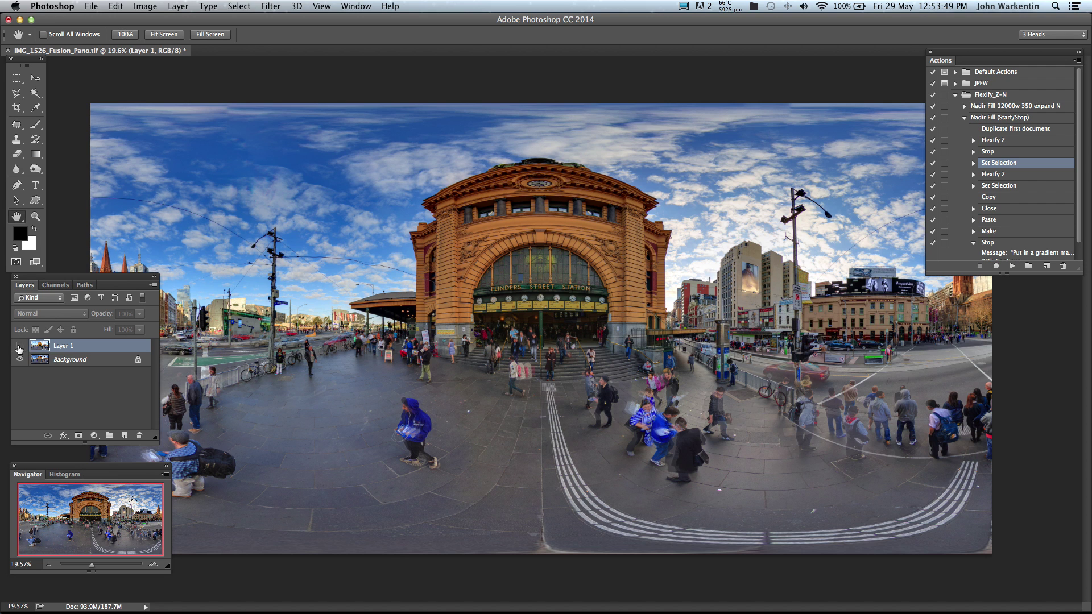
Add a black mask to the pasted blend-plane layer and draw a short gradient below the station arch to reveal its ground area.
left_click(19, 348)
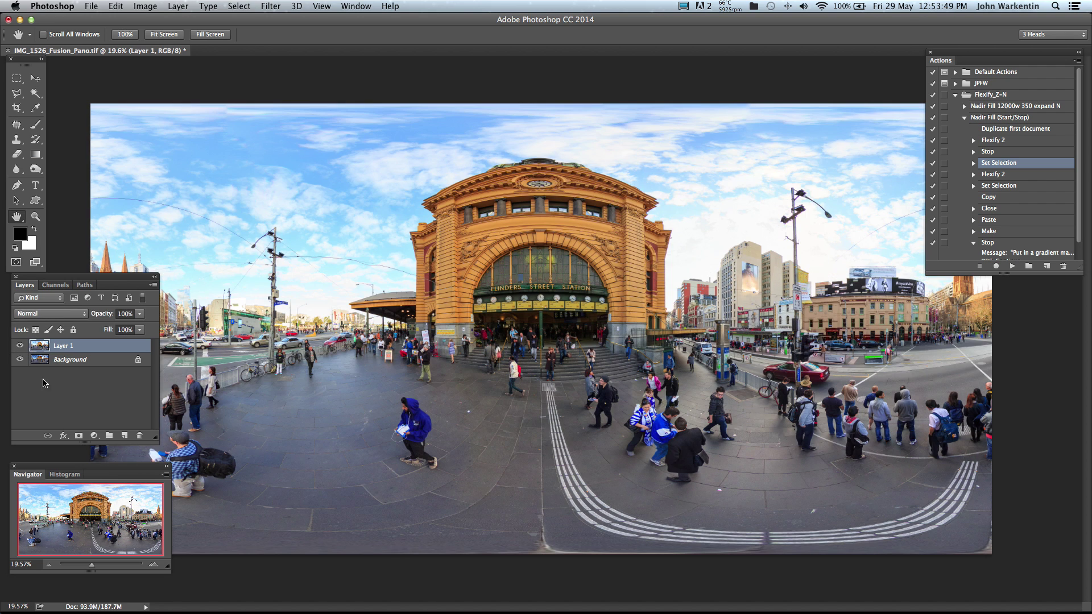
left_click(80, 437, "alt")
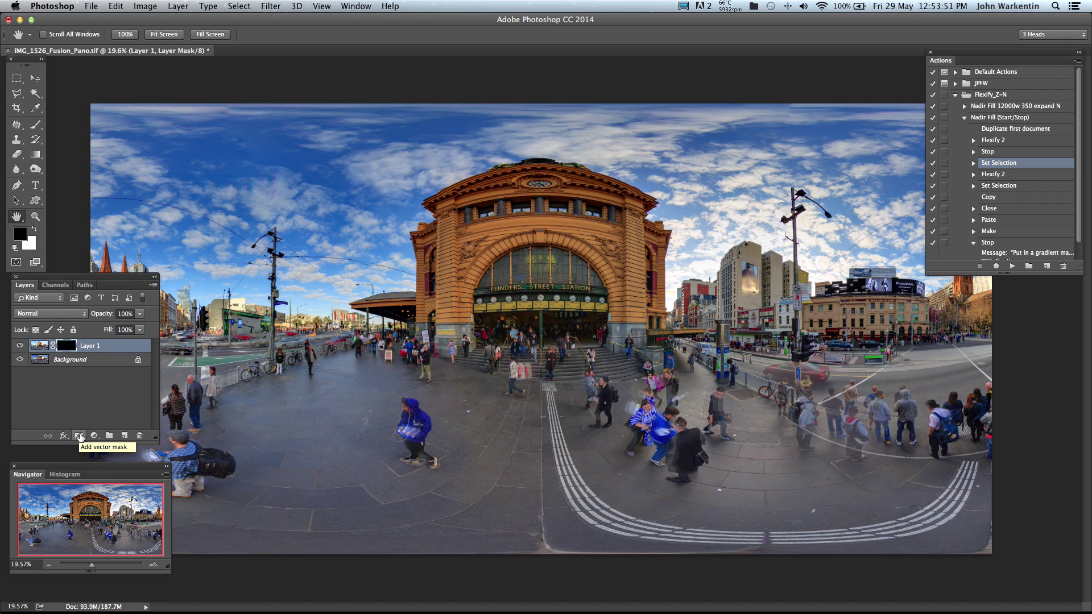
left_click(35, 155)
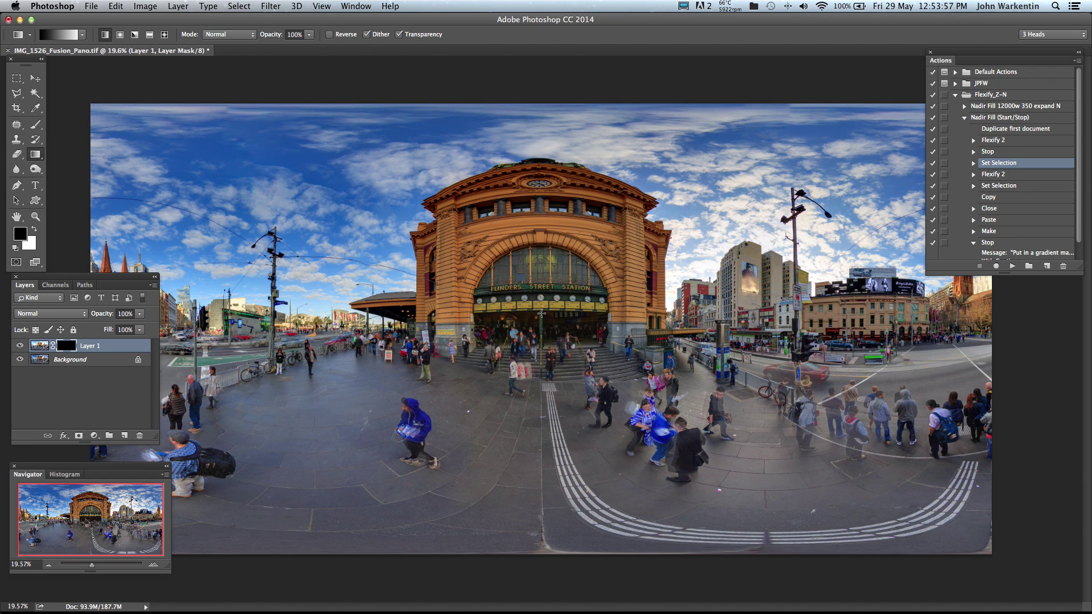
left_click_drag(541, 309, 572, 368)
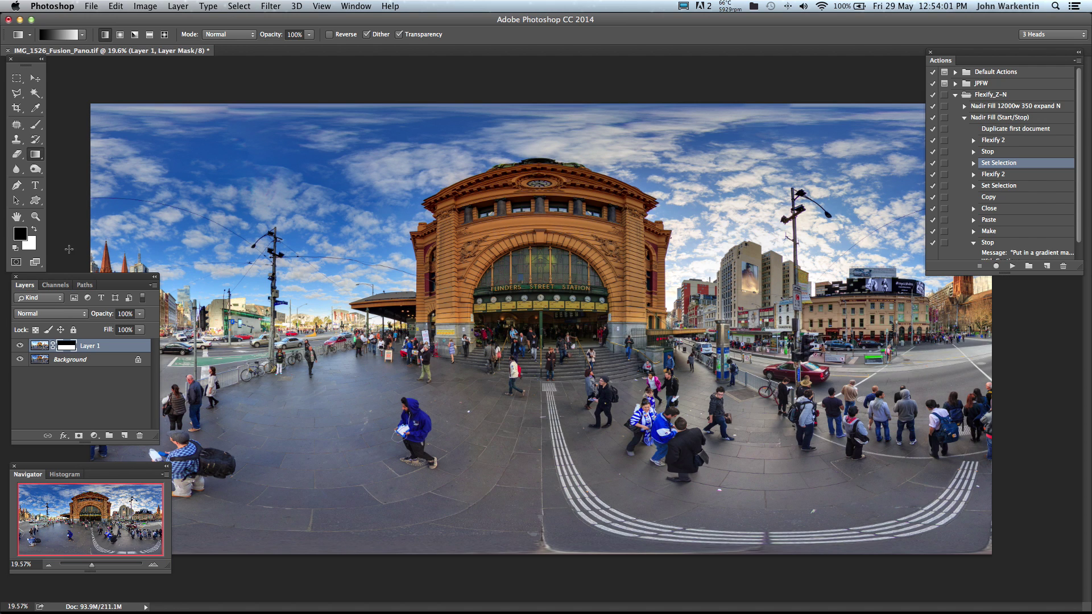
Hide and reshow the Background layer at 100% to examine the masked layer's gradient edge from the entrance to the street.
double_click(36, 217)
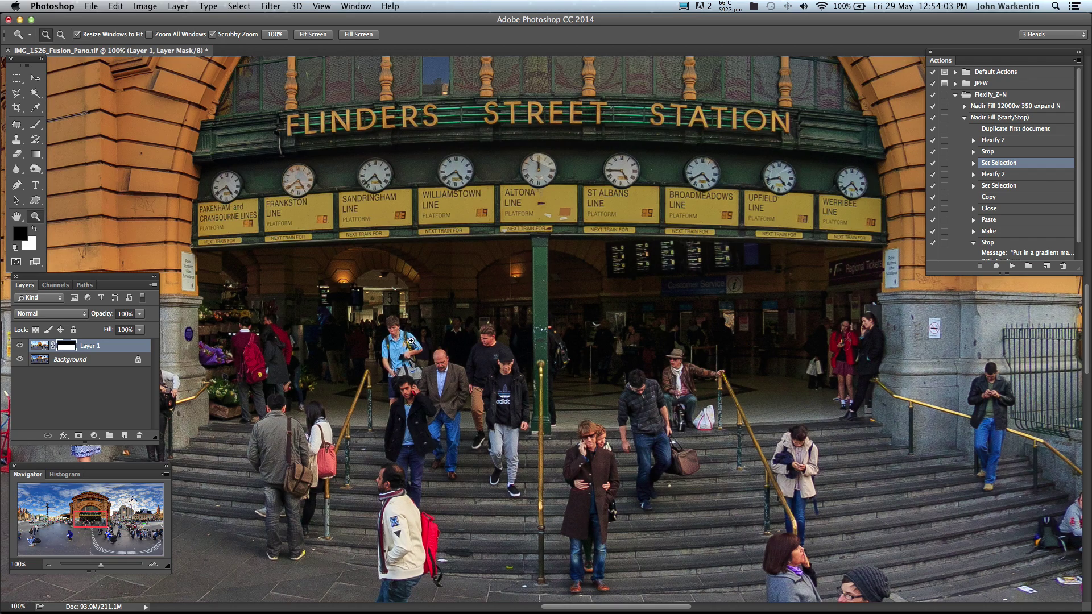
scroll(517, 310, "left", 10)
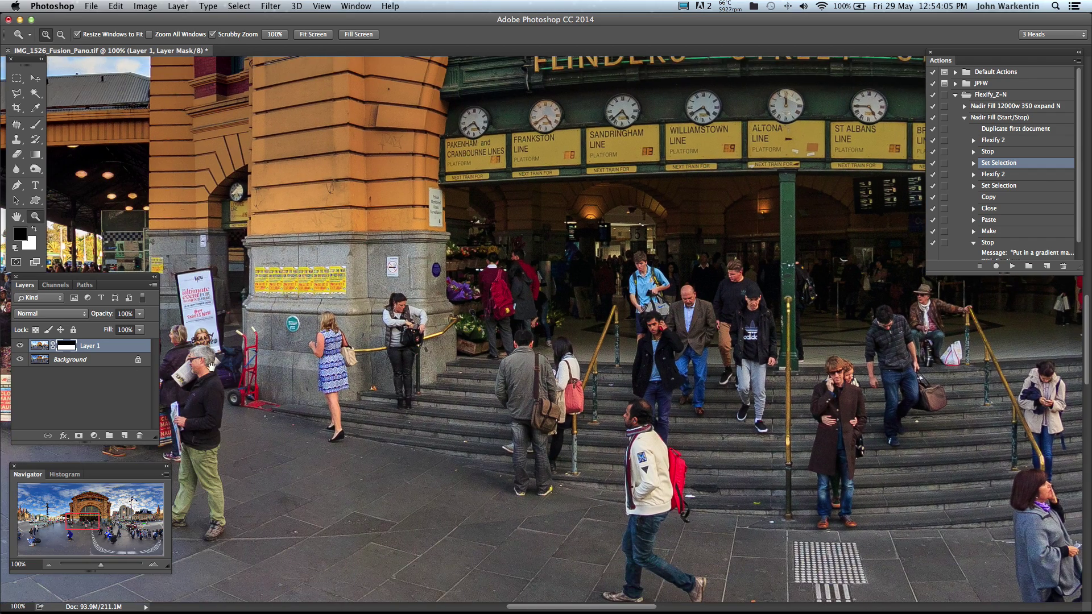
left_click(21, 360)
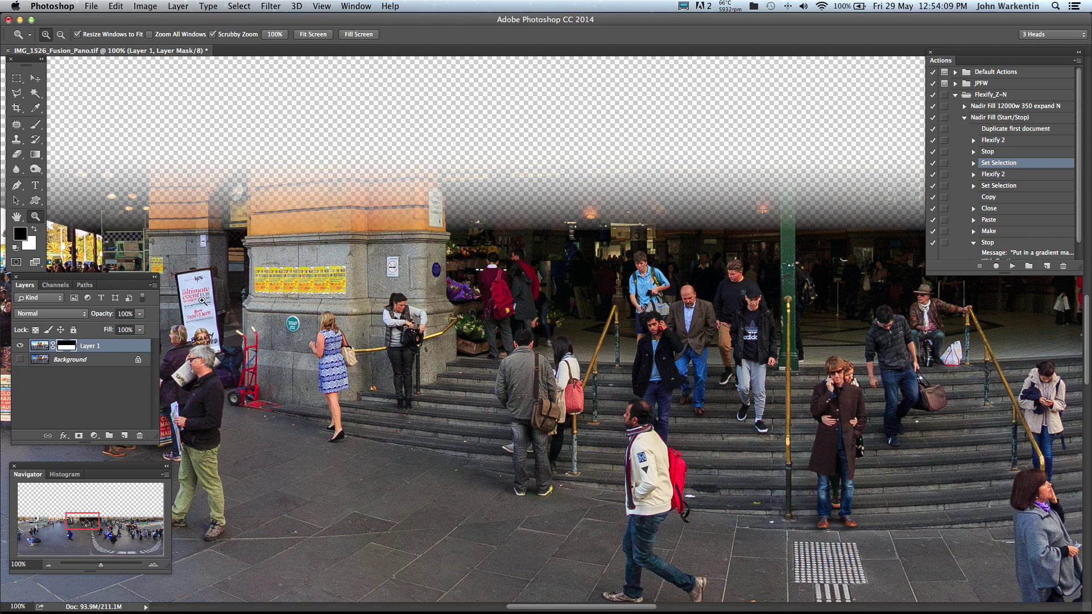
scroll(216, 223, "left", 20)
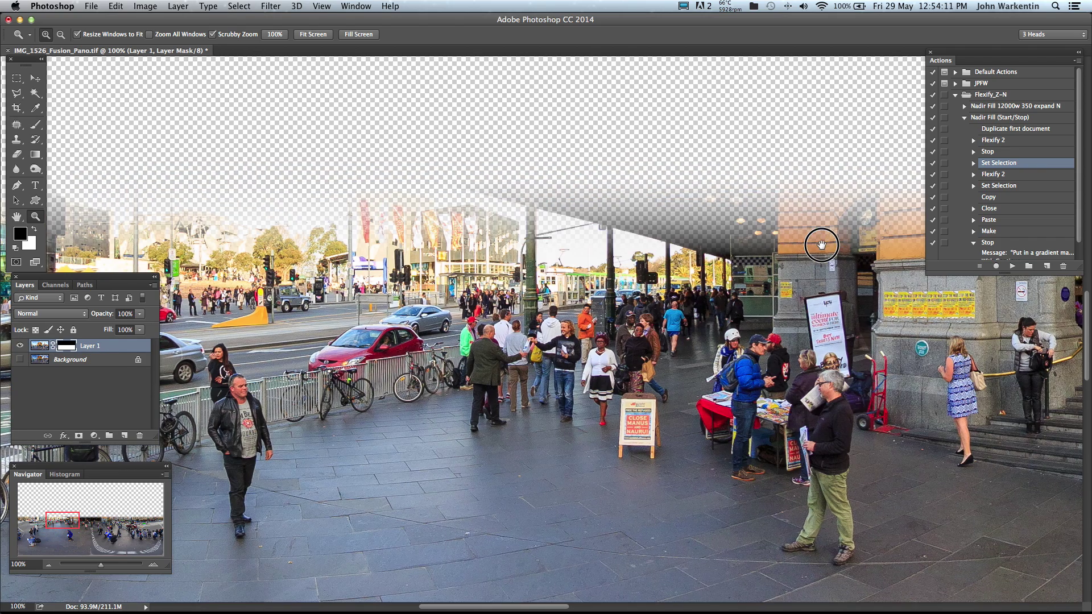
left_click_drag(373, 267, 573, 280)
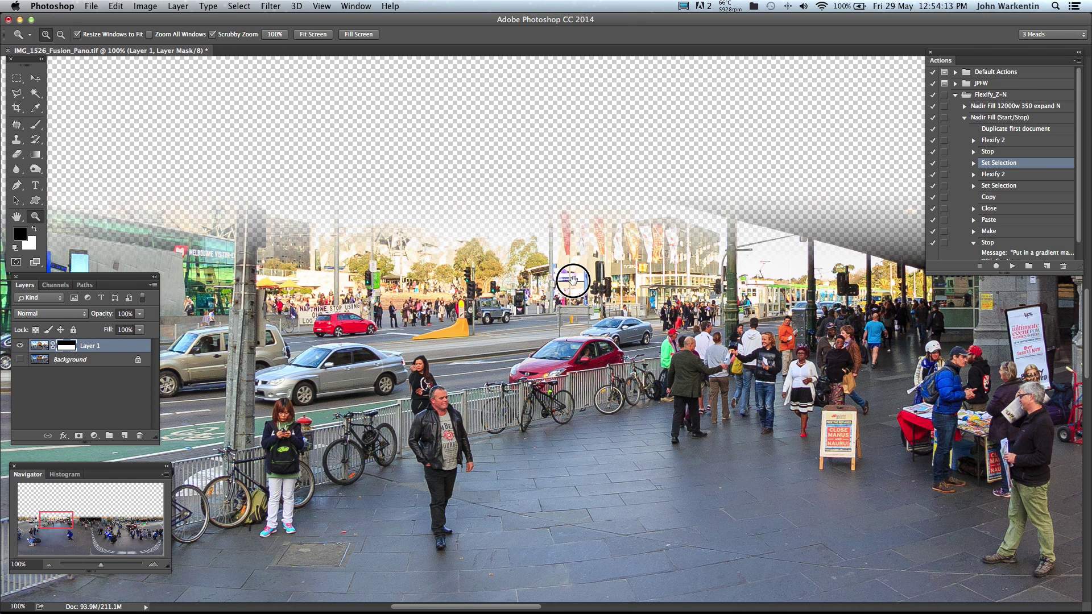
left_click(20, 360)
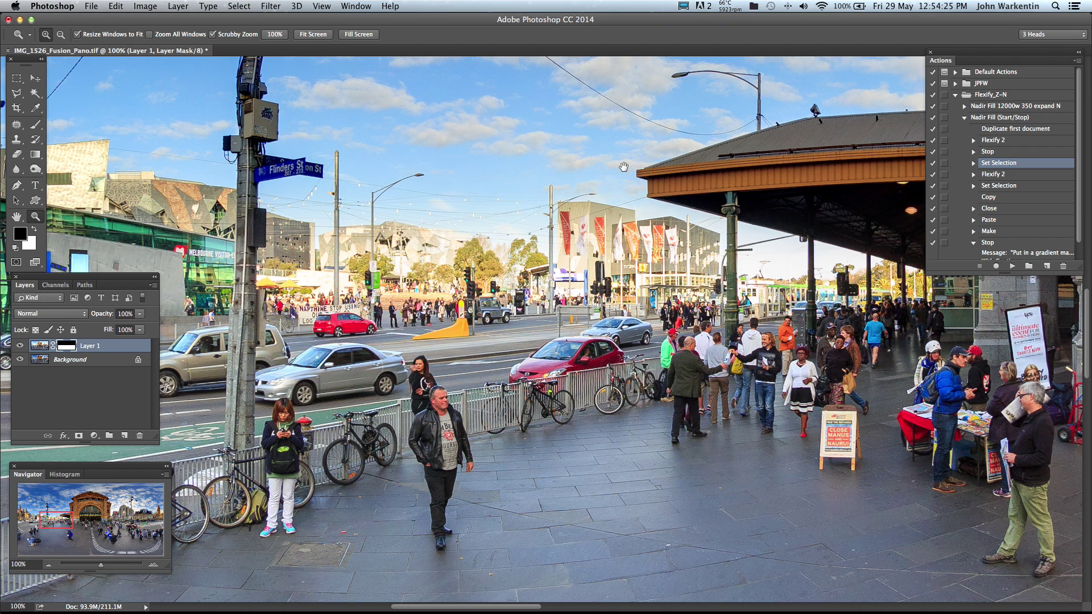
Toggle Layer 1's visibility to compare the cars and pedestrians near the Flinders Street sign with the fused panorama.
left_click_drag(685, 159, 725, 189)
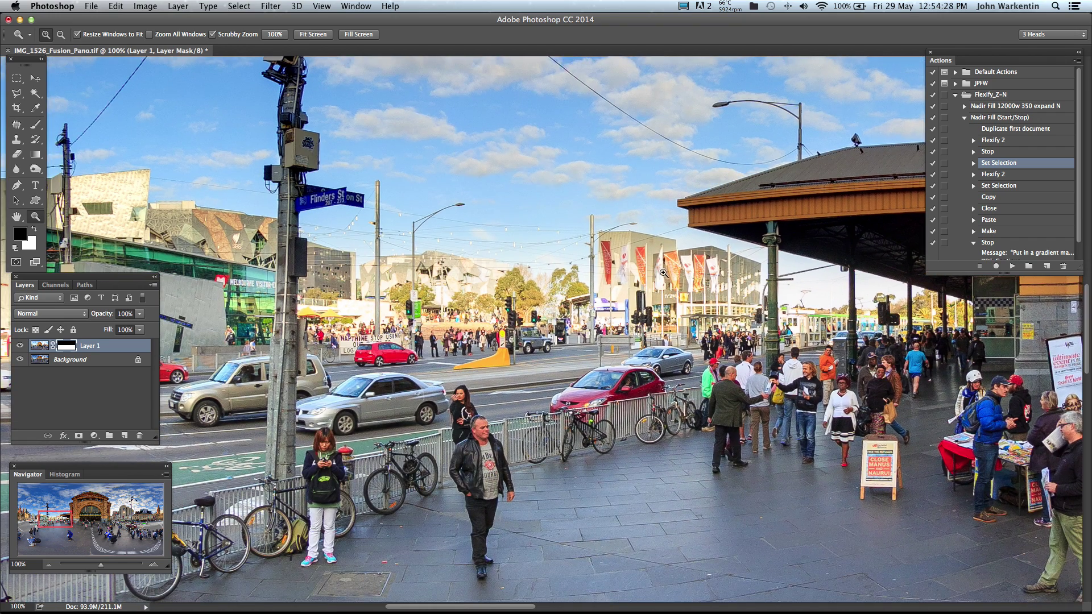
left_click(21, 346)
left_click(20, 346)
left_click(20, 346)
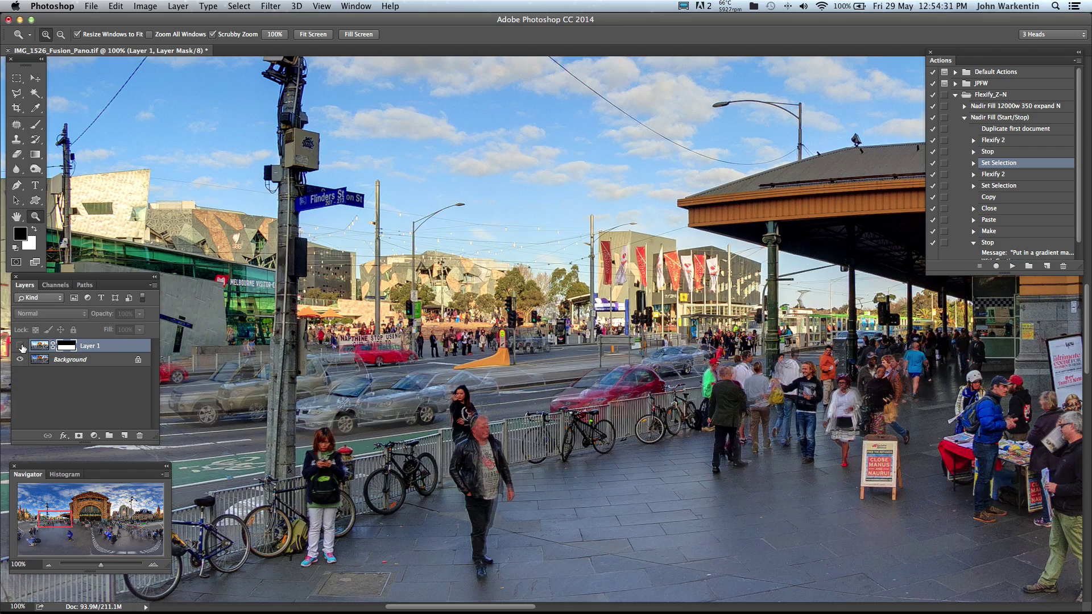
left_click(20, 346)
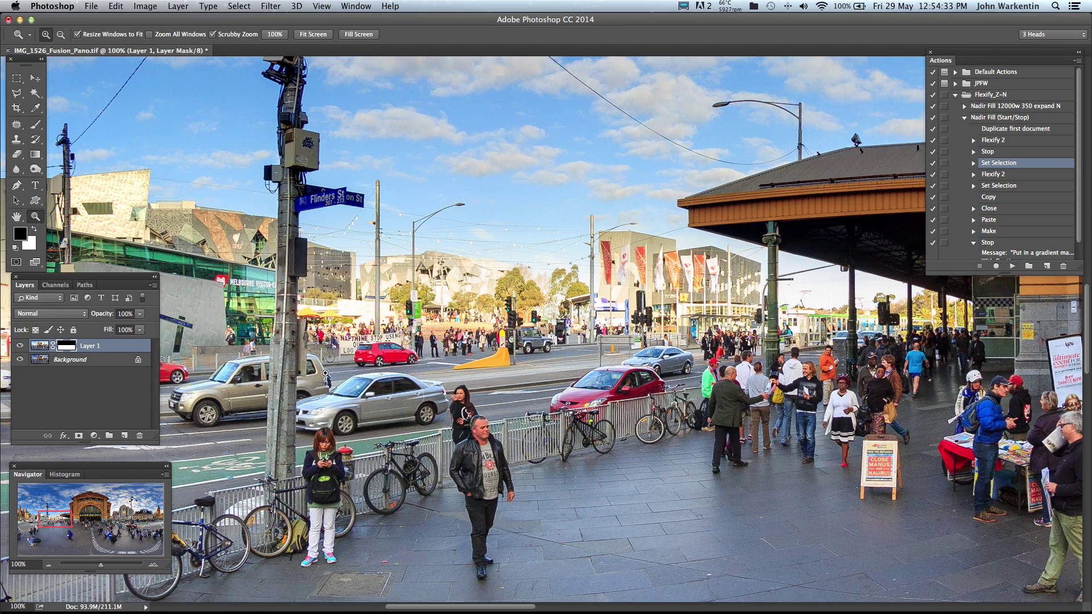
Examine the blended cars and people at 100% from the street intersection across the forecourt to the station steps.
left_click_drag(256, 384, 663, 372)
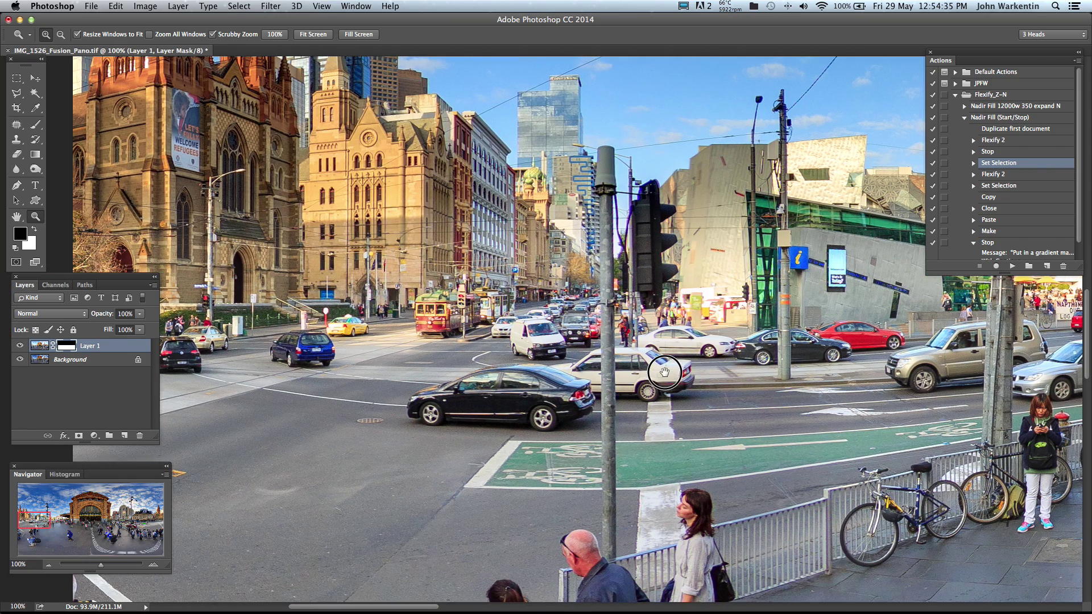
left_click_drag(309, 368, 283, 280)
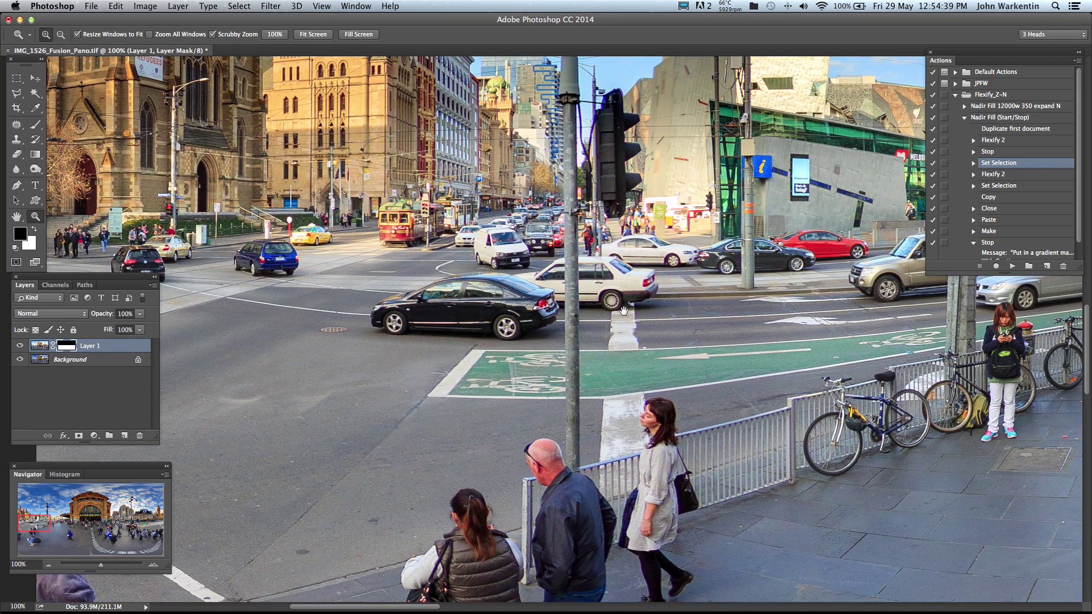
left_click_drag(575, 308, 369, 314)
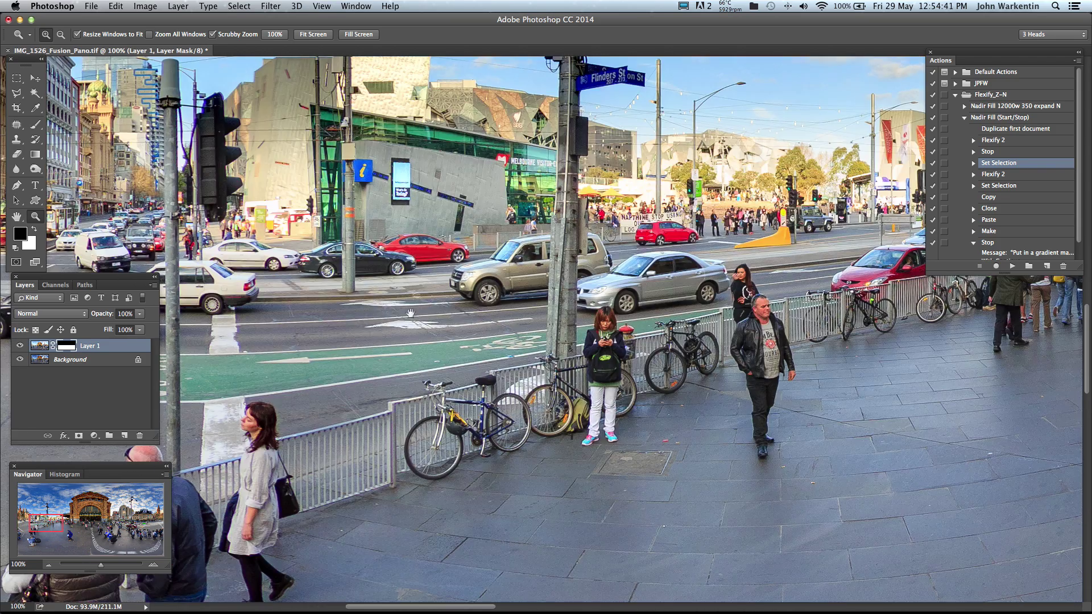
left_click_drag(720, 310, 369, 313)
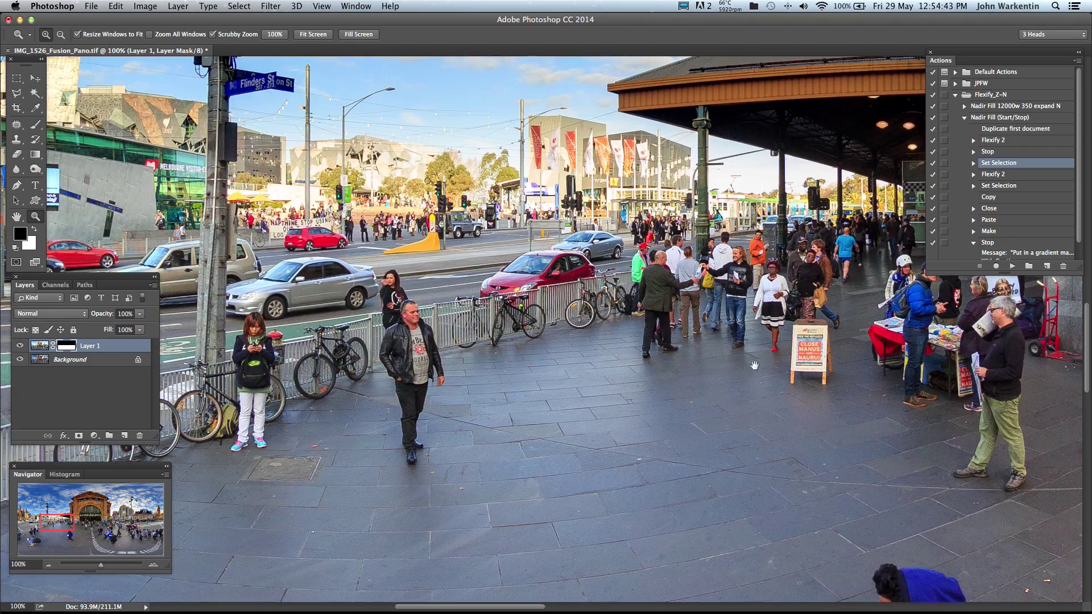
left_click_drag(754, 367, 489, 364)
left_click_drag(756, 354, 532, 340)
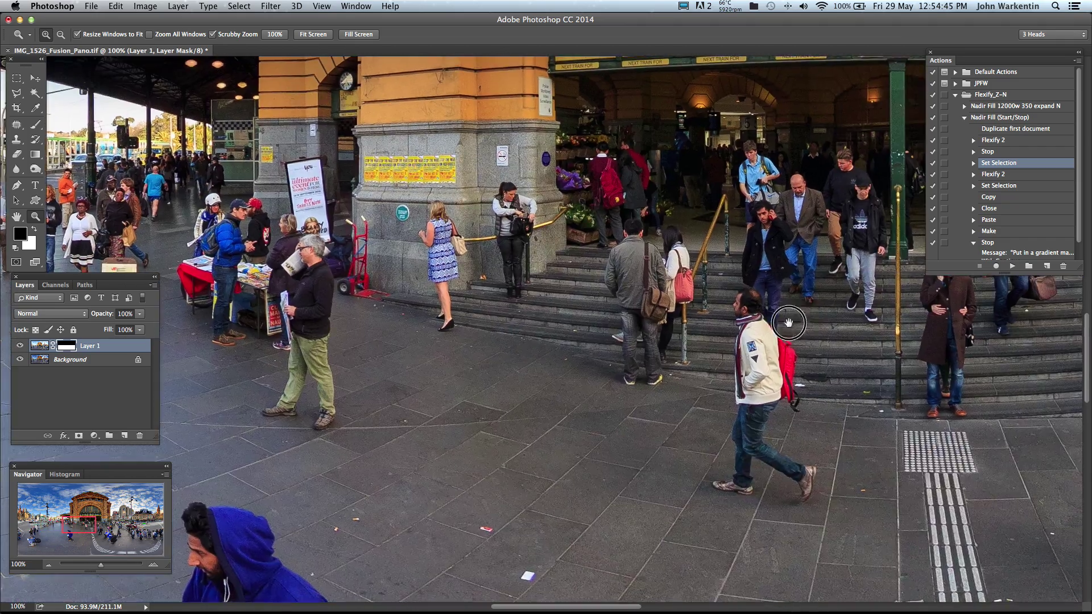
left_click_drag(802, 339, 574, 391)
left_click_drag(818, 313, 628, 414)
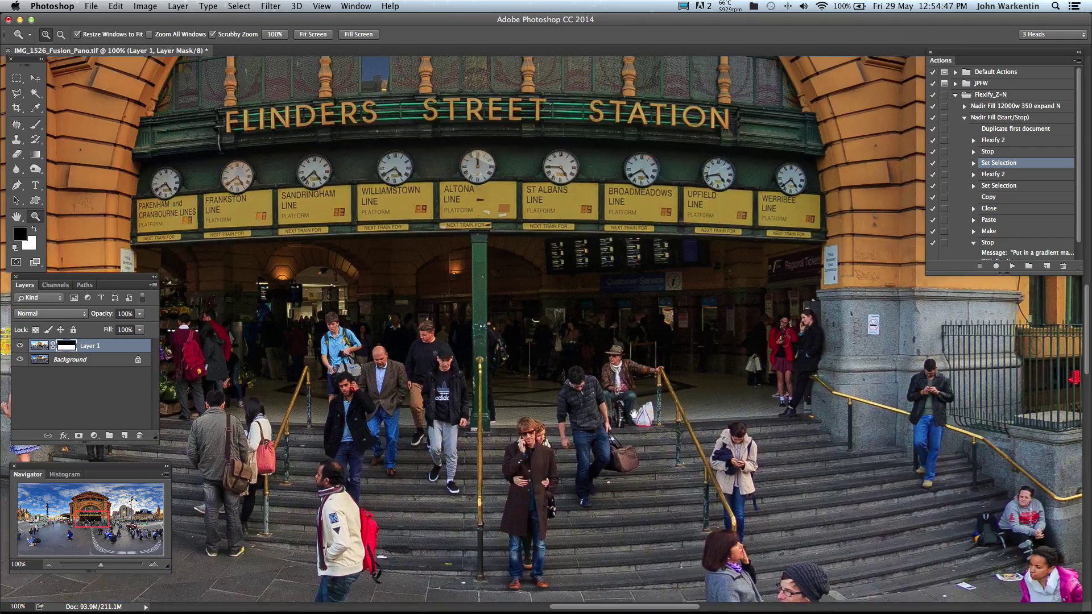
left_click_drag(688, 434, 442, 437)
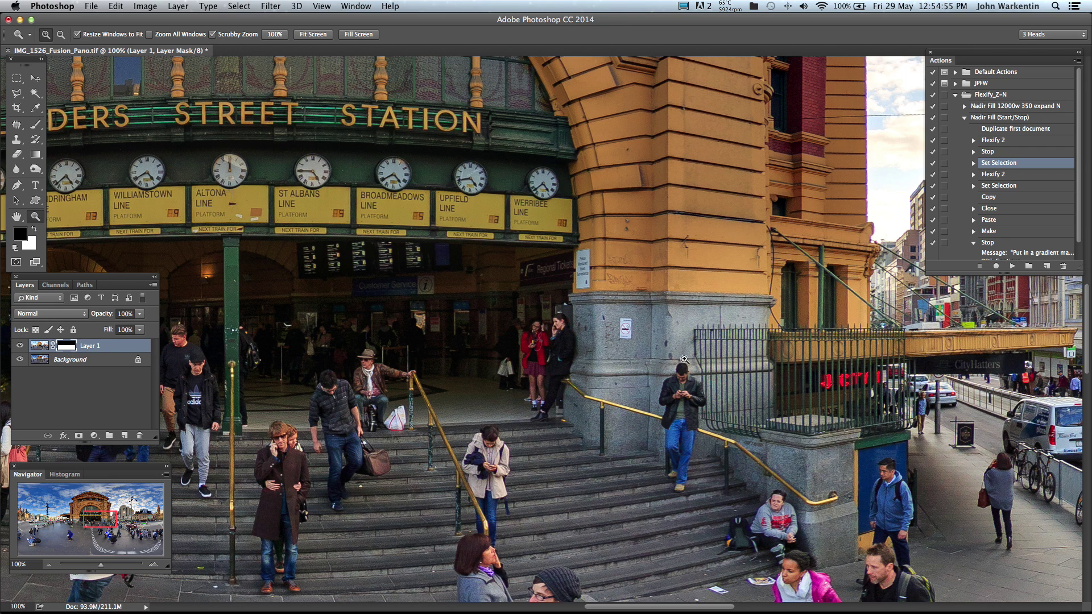
Compare the whole panorama with the masked Layer 1 hidden and shown.
double_click(17, 216)
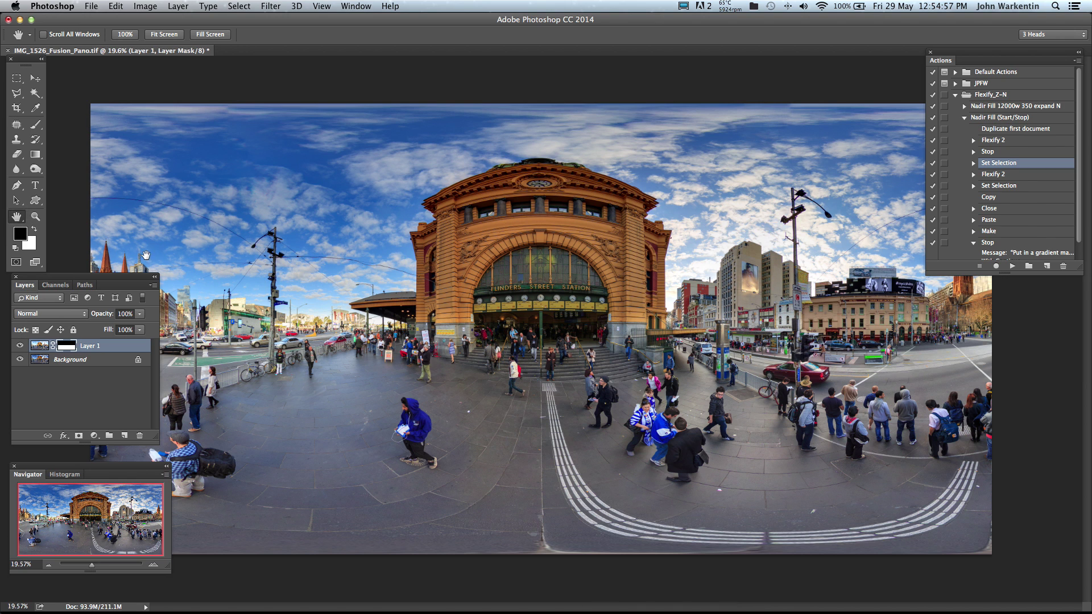
left_click(20, 346)
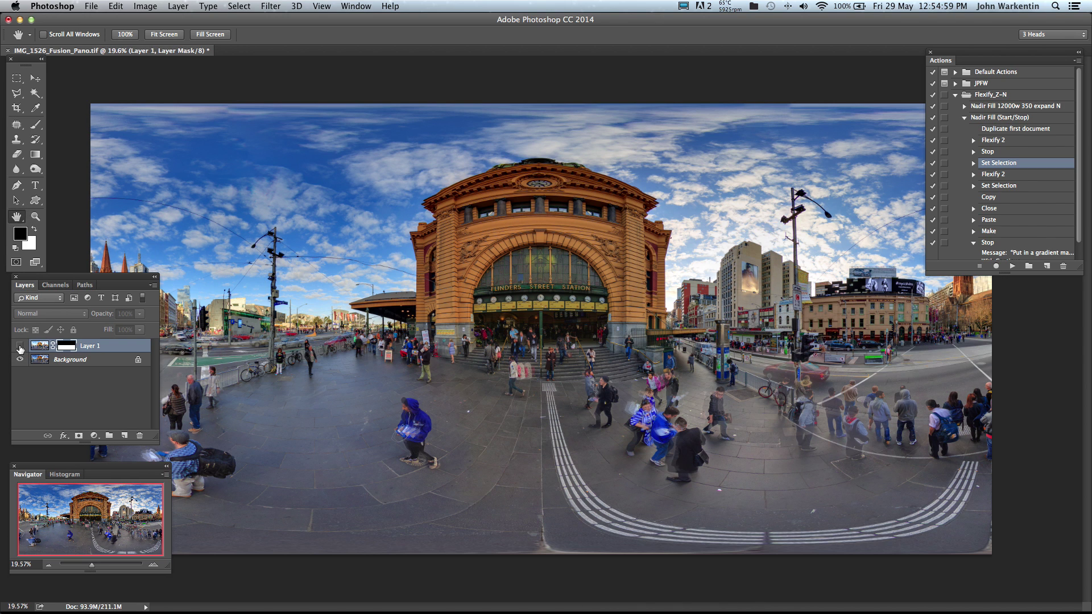
left_click(20, 346)
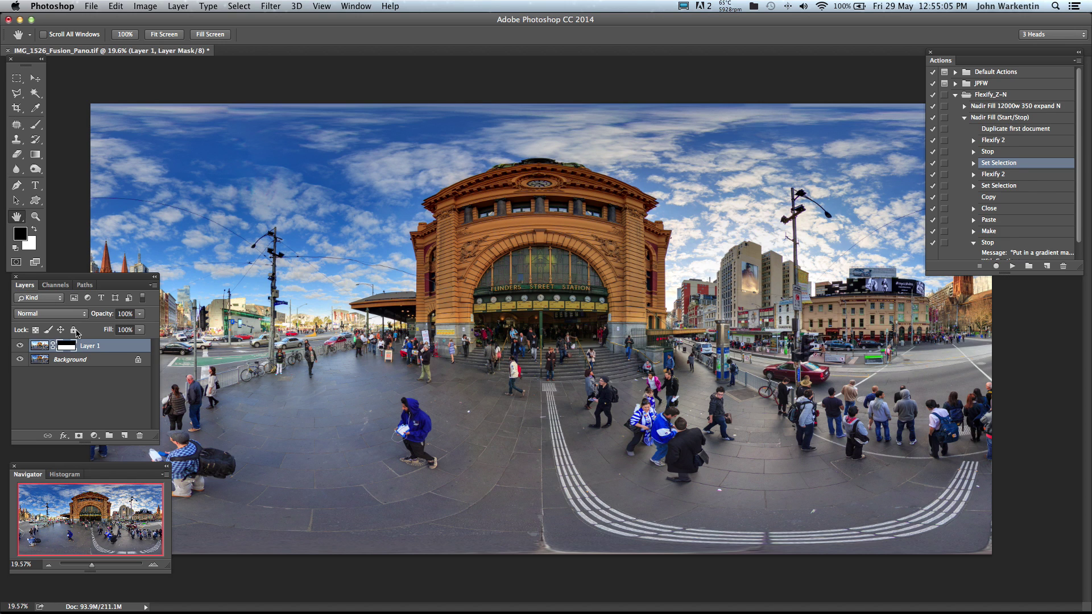
Close IMG_1526_Fusion_Pano.tif without saving and open IMG_1526_Fusion_Pano_layer_blend.tif from Working_Files.
left_click(8, 51)
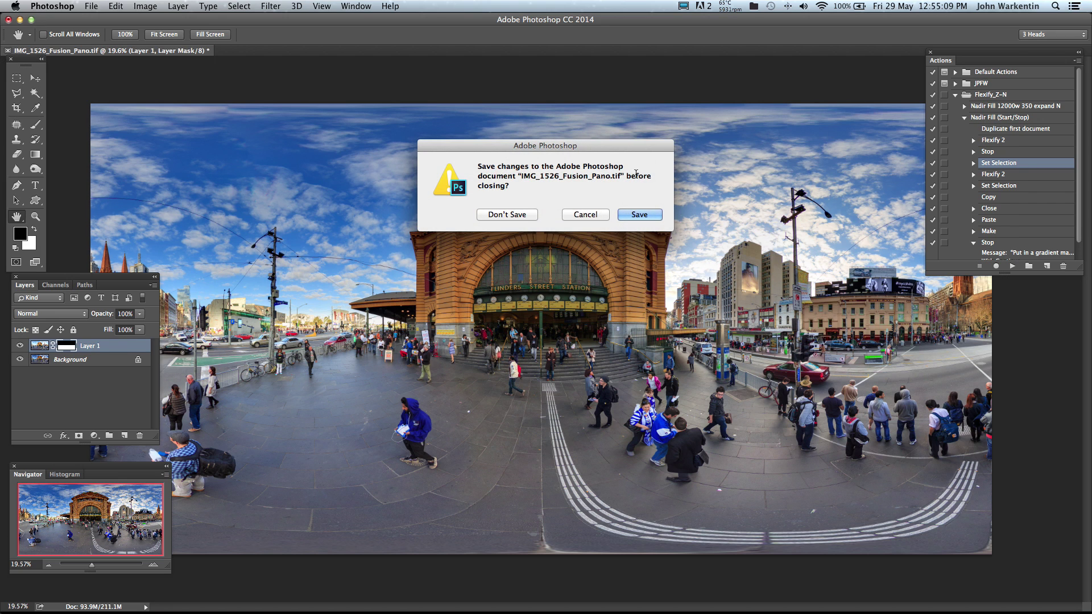
left_click(514, 214)
key("super+Tab")
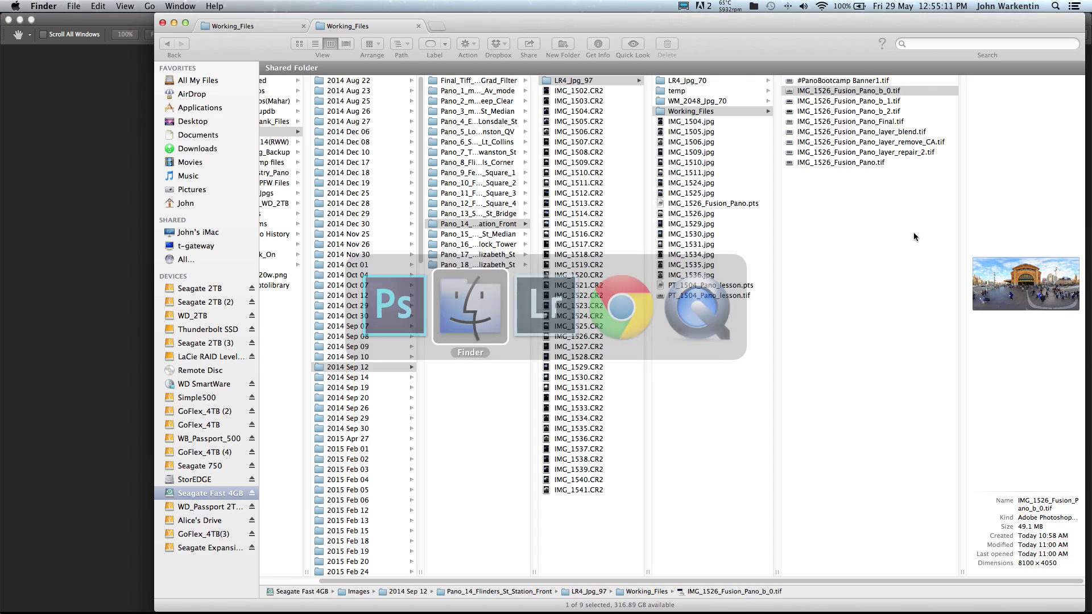
left_click(894, 133)
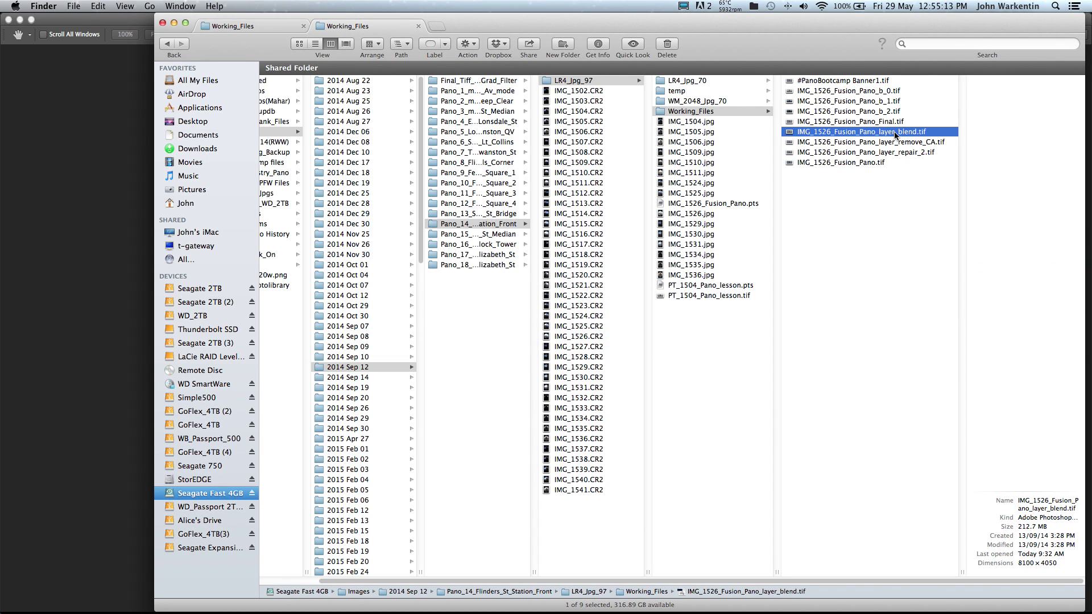
double_click(791, 132)
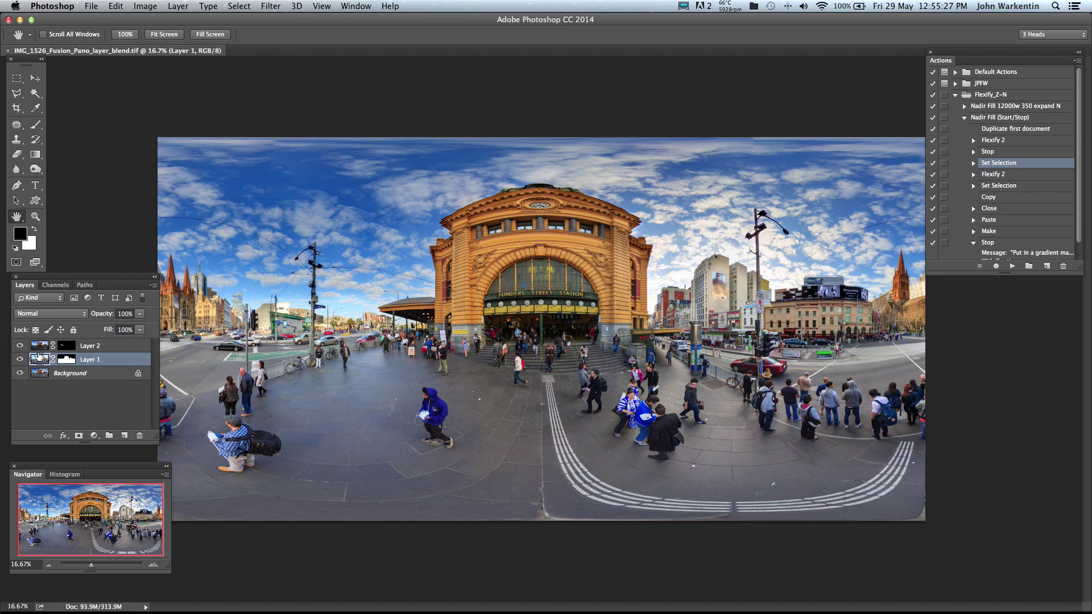
Select Layer 2, then hide the Background and Layer 1 to inspect Layer 2's masked patches alone.
left_click(37, 347)
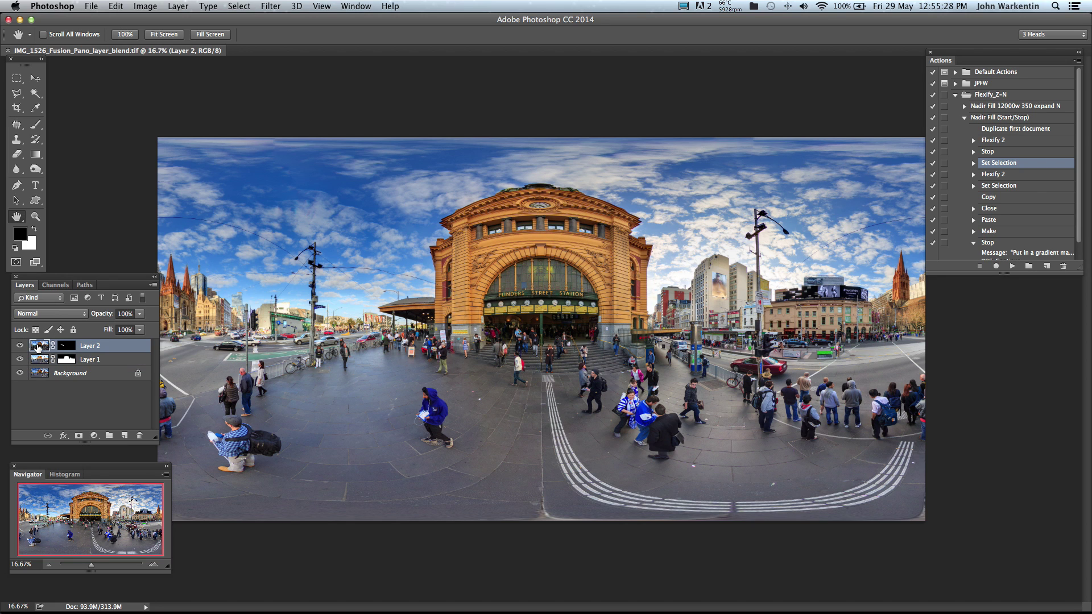
left_click(20, 373)
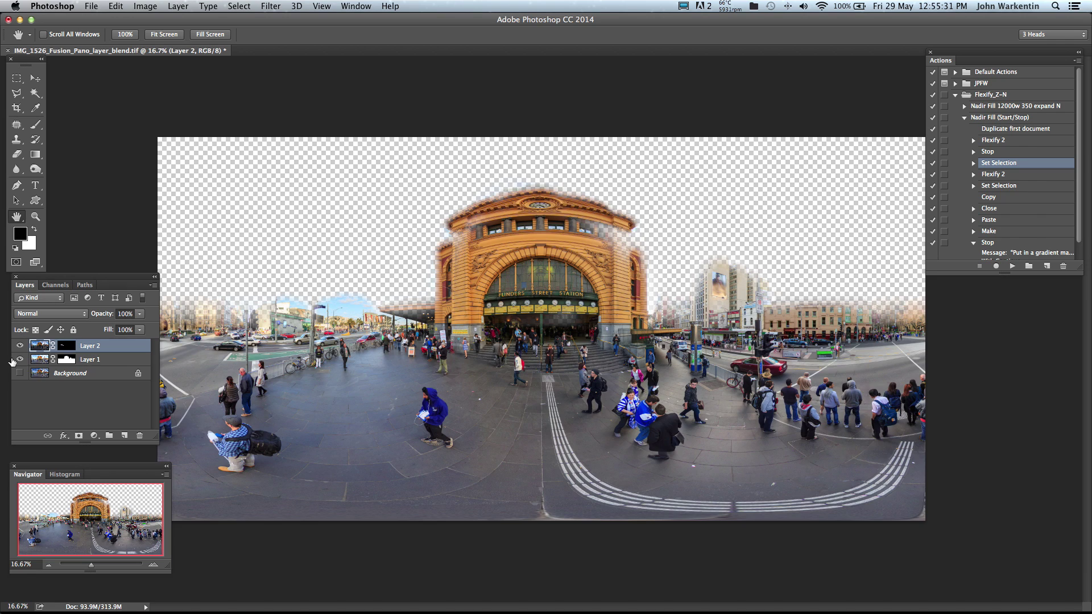
left_click(19, 360)
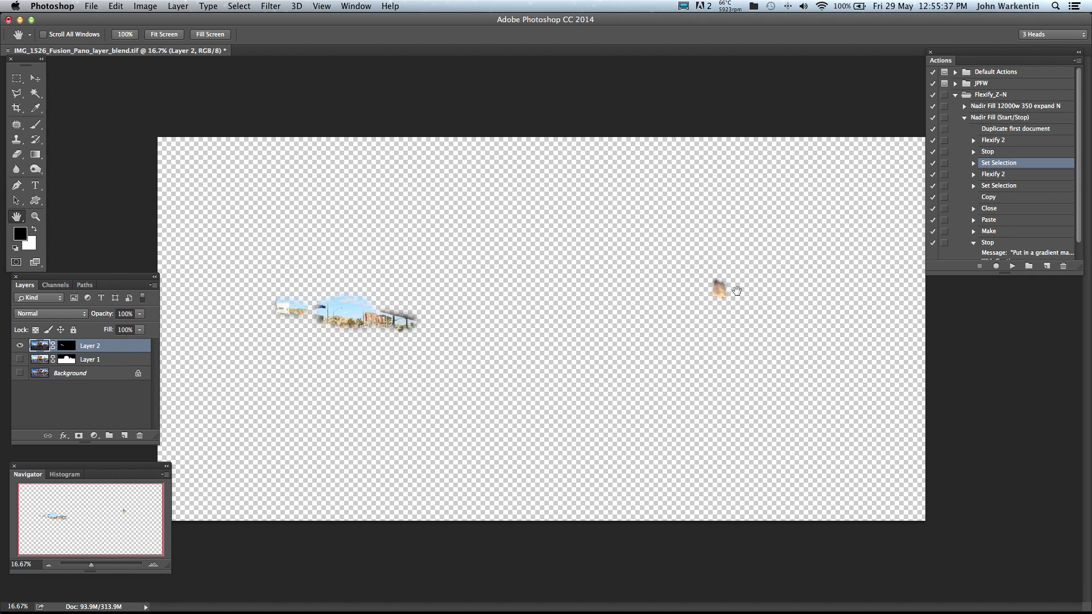
Show the Background again and toggle Layer 2 and Layer 1 to compare their repairs, leaving all three layers visible.
left_click(20, 373)
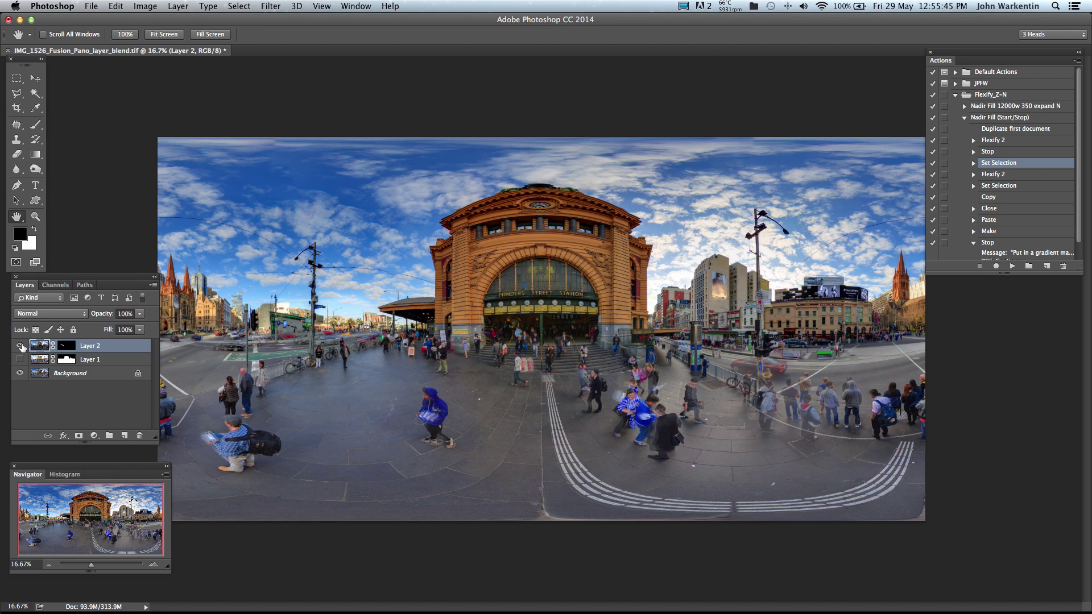
left_click(20, 346)
left_click(20, 346)
left_click(20, 346)
left_click(20, 359)
left_click(20, 359)
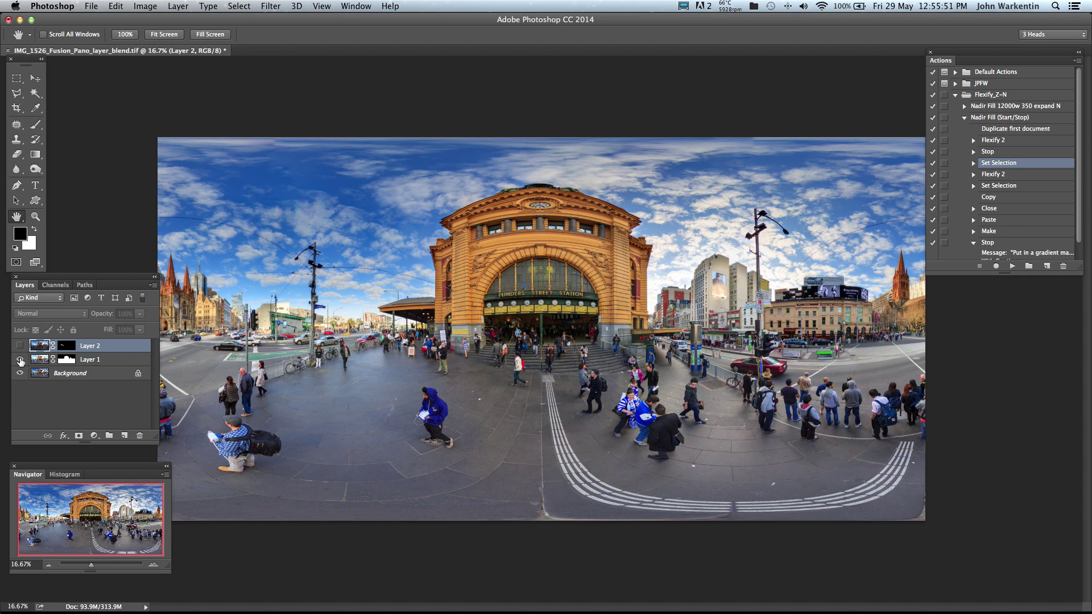
left_click(20, 360)
left_click(19, 360)
left_click(20, 346)
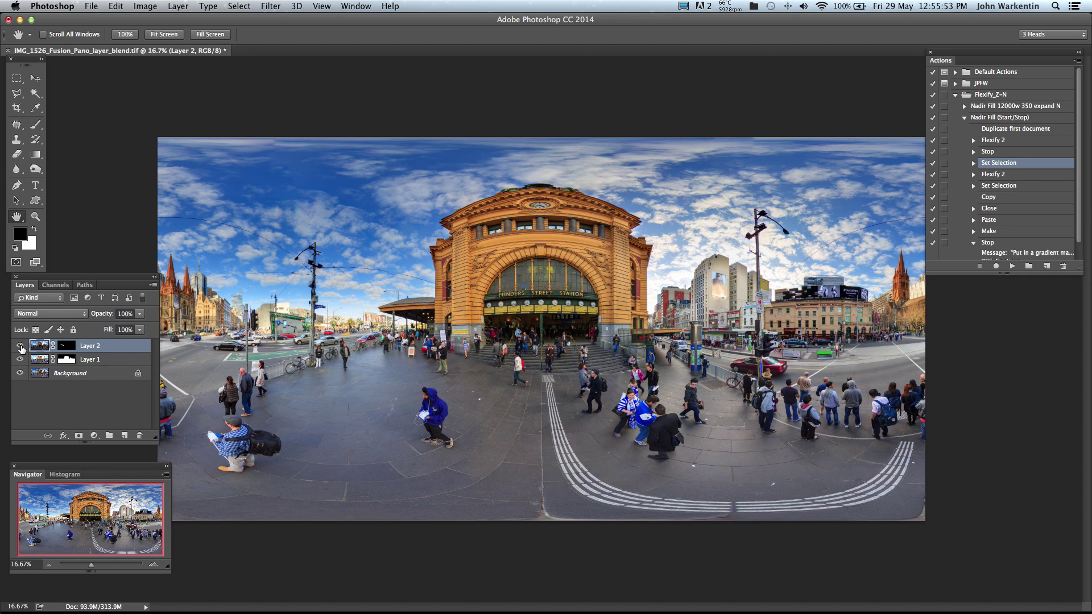
Select Layer 1's mask, inspect Layer 1's masked area alone with the Background and Layer 2 hidden, and show all layers again.
left_click(67, 360)
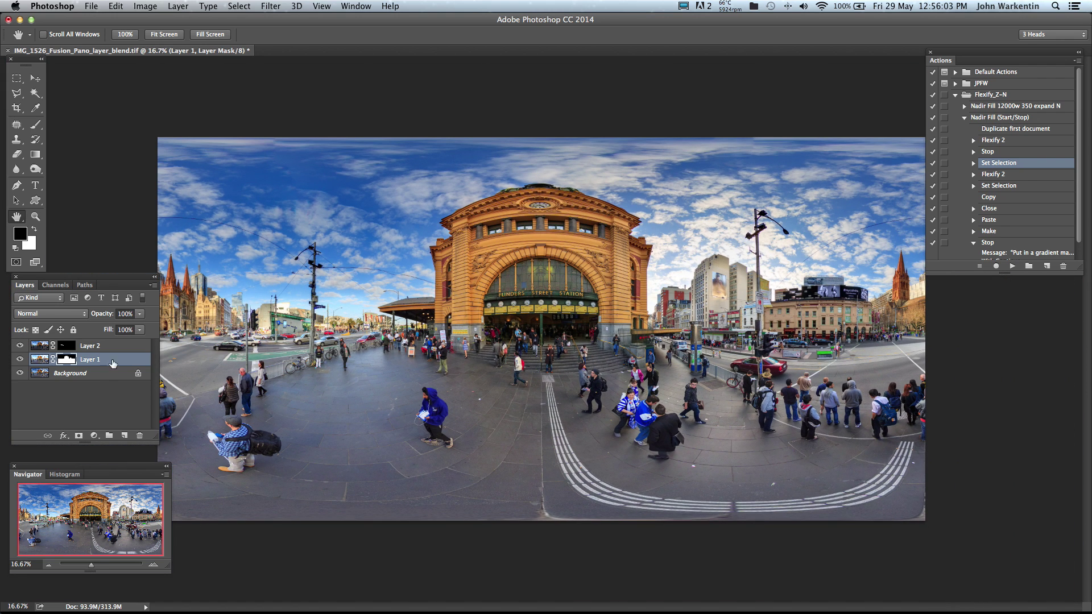
left_click(20, 373)
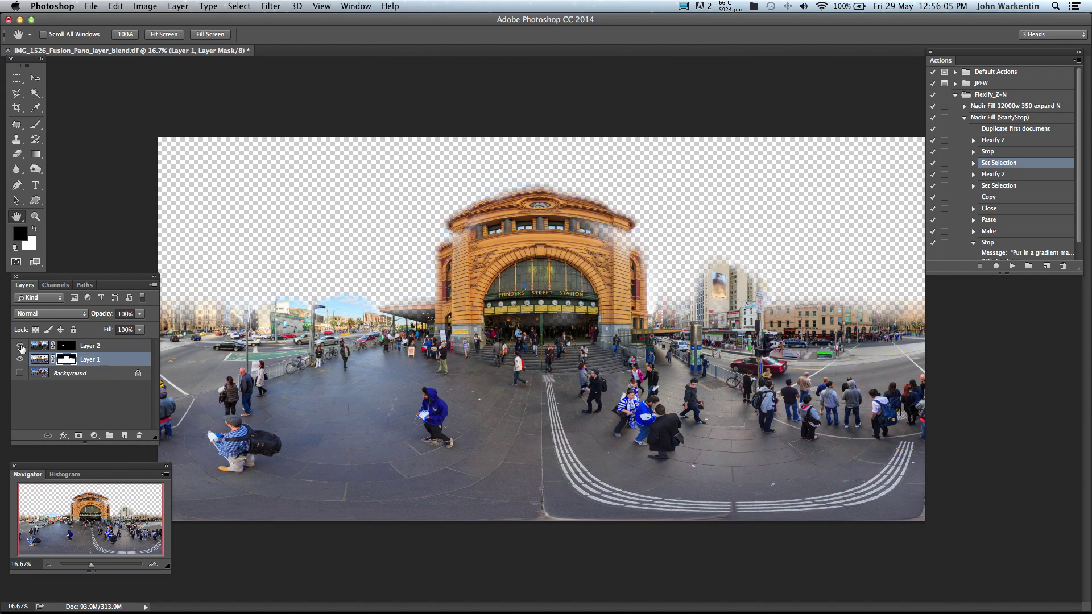
left_click(21, 346)
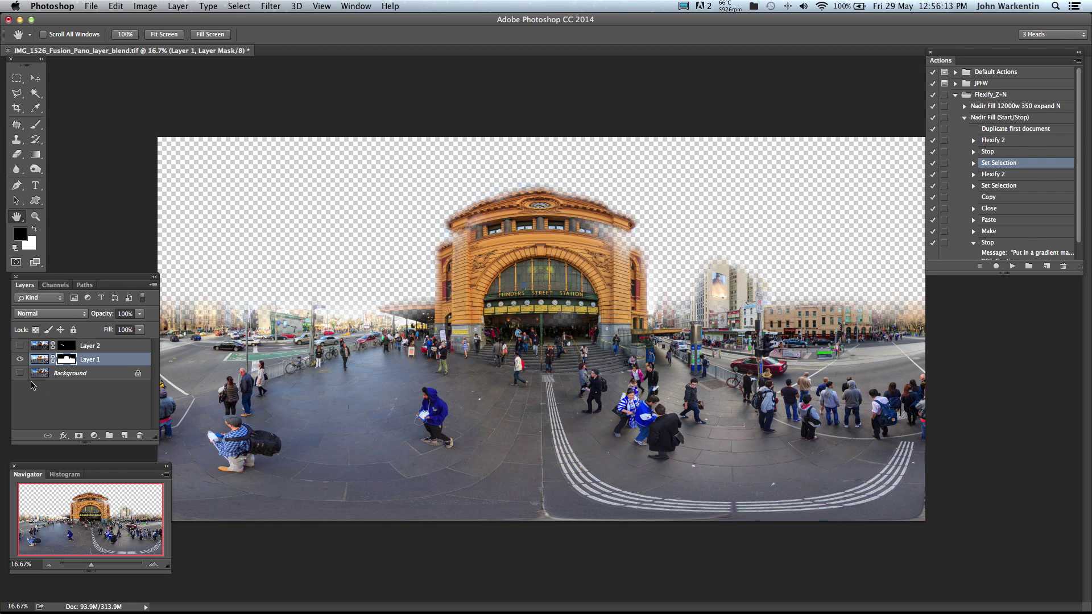
left_click(20, 346)
left_click(20, 373)
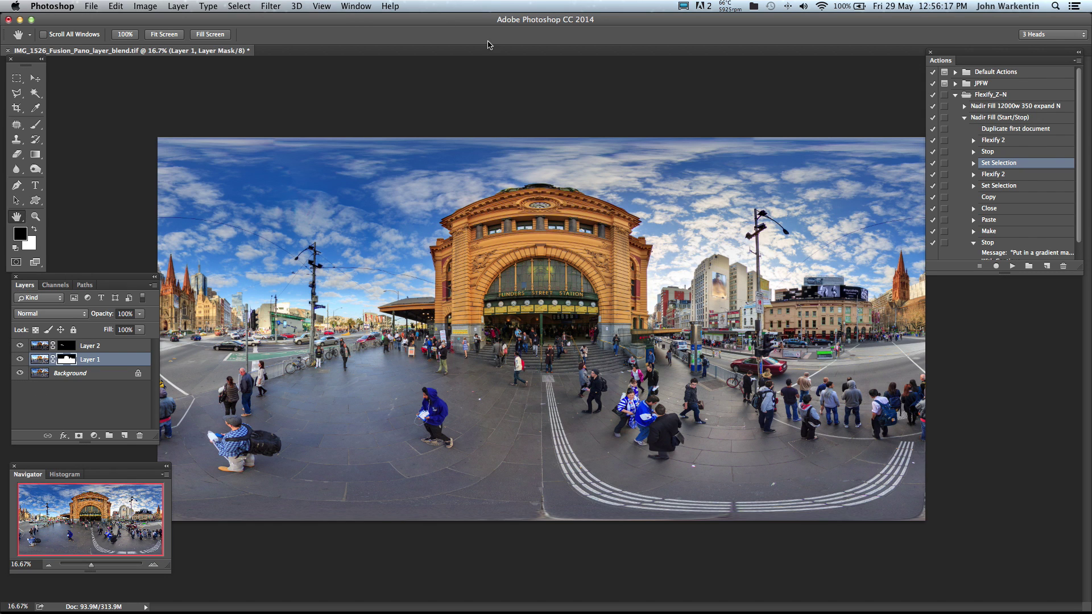
left_click(270, 7)
mouse_move(310, 242)
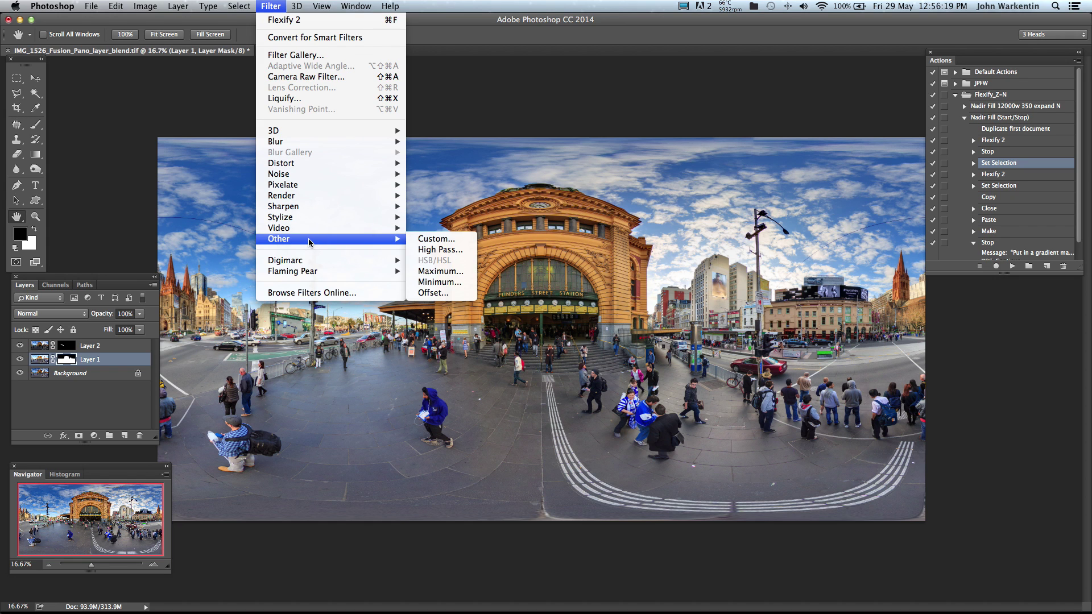
left_click(433, 293)
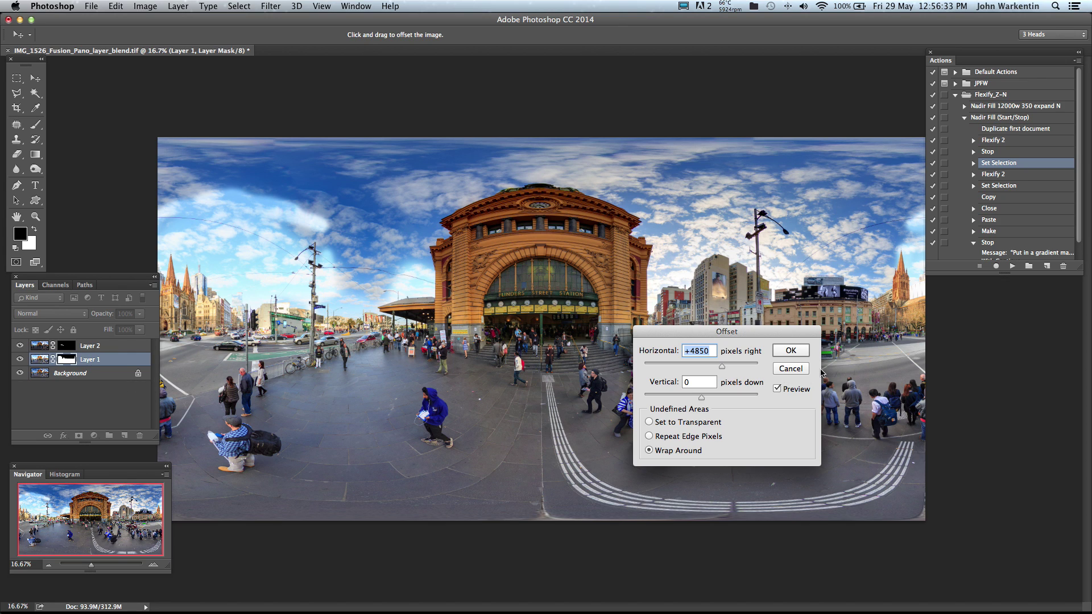
left_click(793, 370)
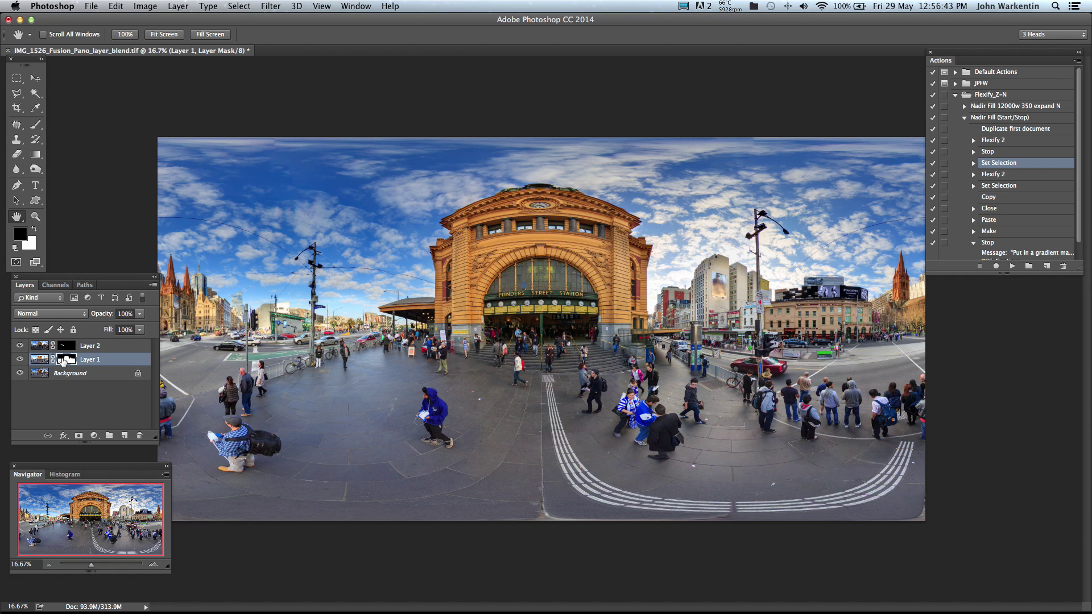
Delete Layer 1's mask without applying it, hide Layer 2, and give Layer 1 a new black mask that hides it all.
left_click_drag(72, 360, 139, 435)
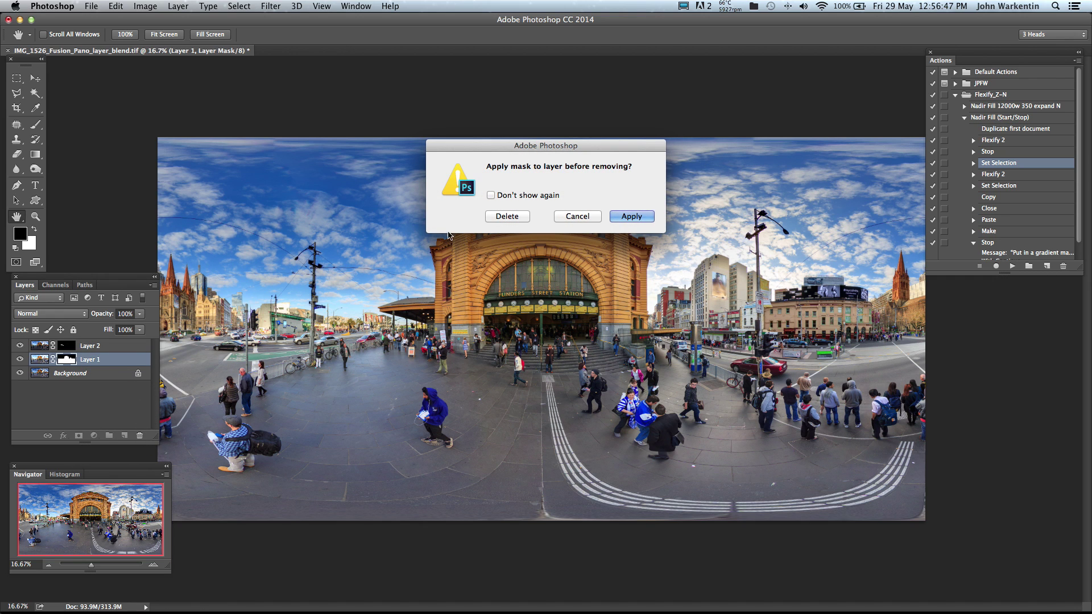
left_click(495, 219)
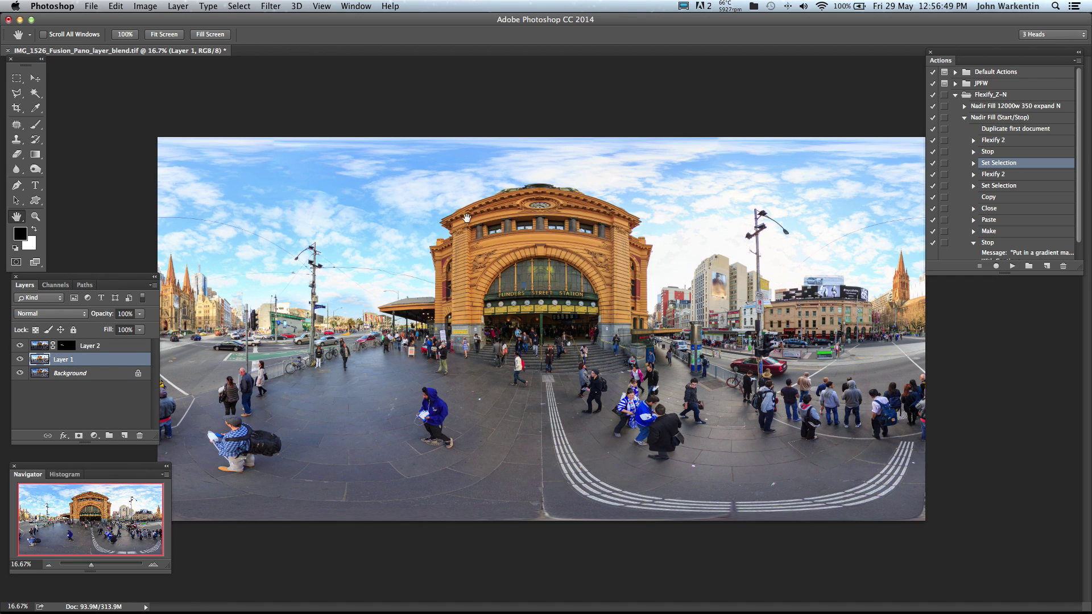
left_click(20, 346)
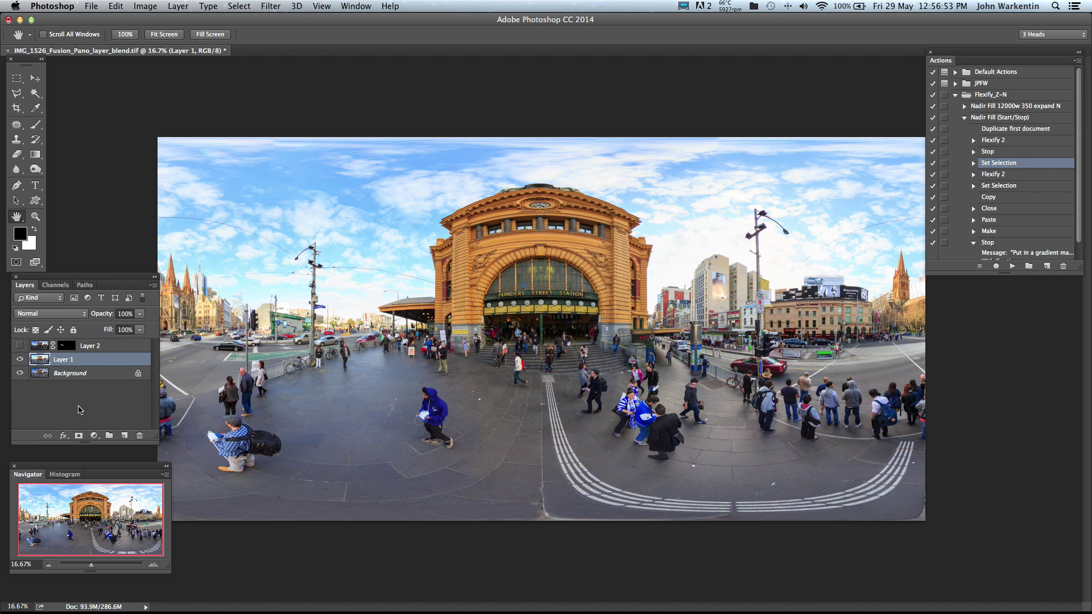
left_click(79, 437, "alt")
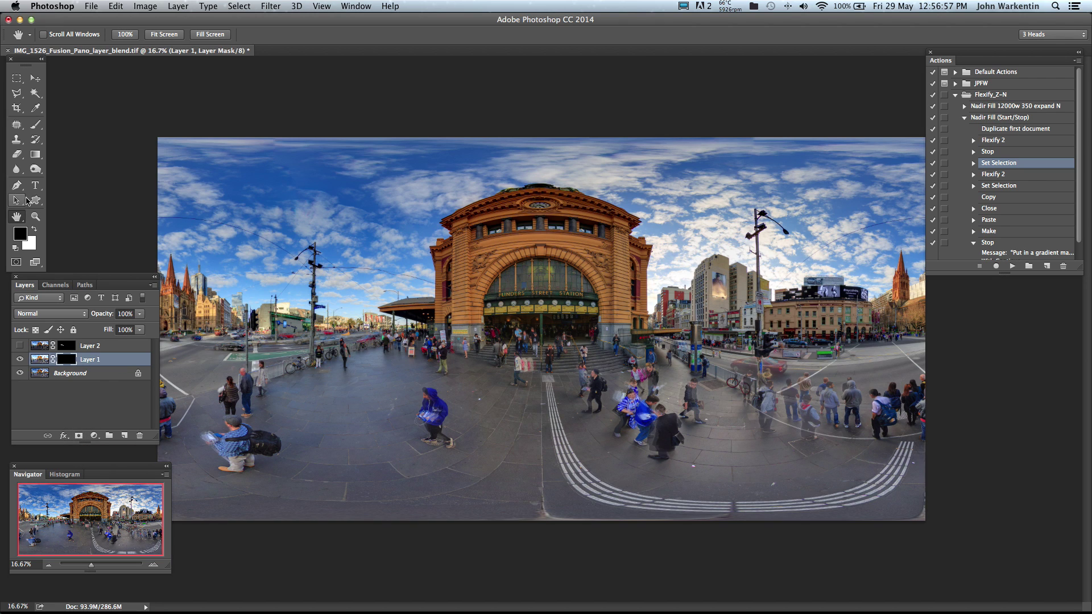
Draw a black-to-white linear gradient on Layer 1's mask near the station steps, redrawing it so only the panorama's lower part is revealed.
left_click(35, 154)
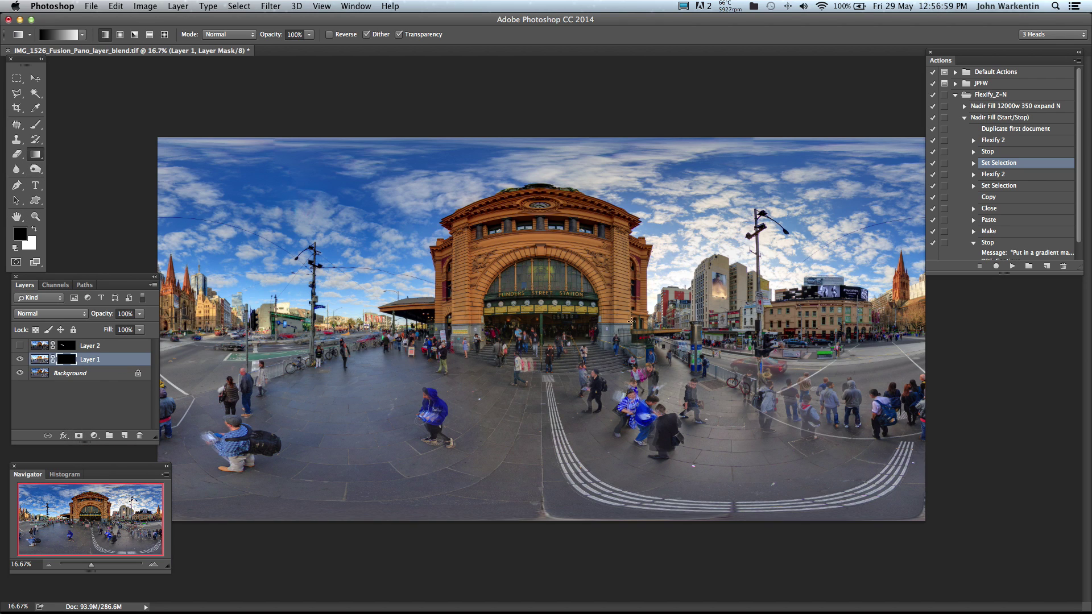
left_click_drag(631, 322, 571, 383)
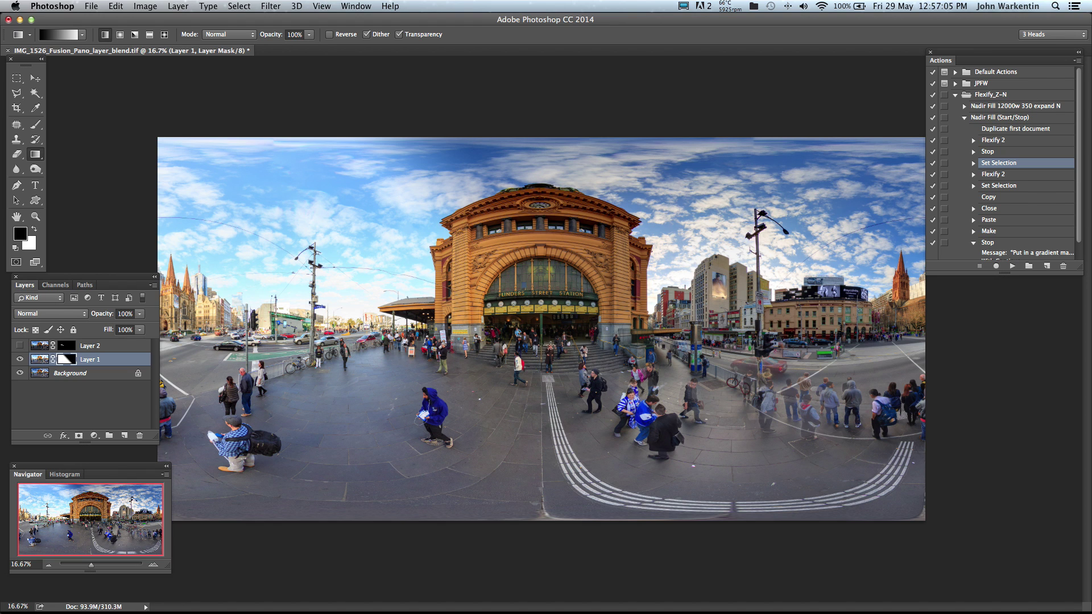
left_click_drag(545, 307, 582, 361)
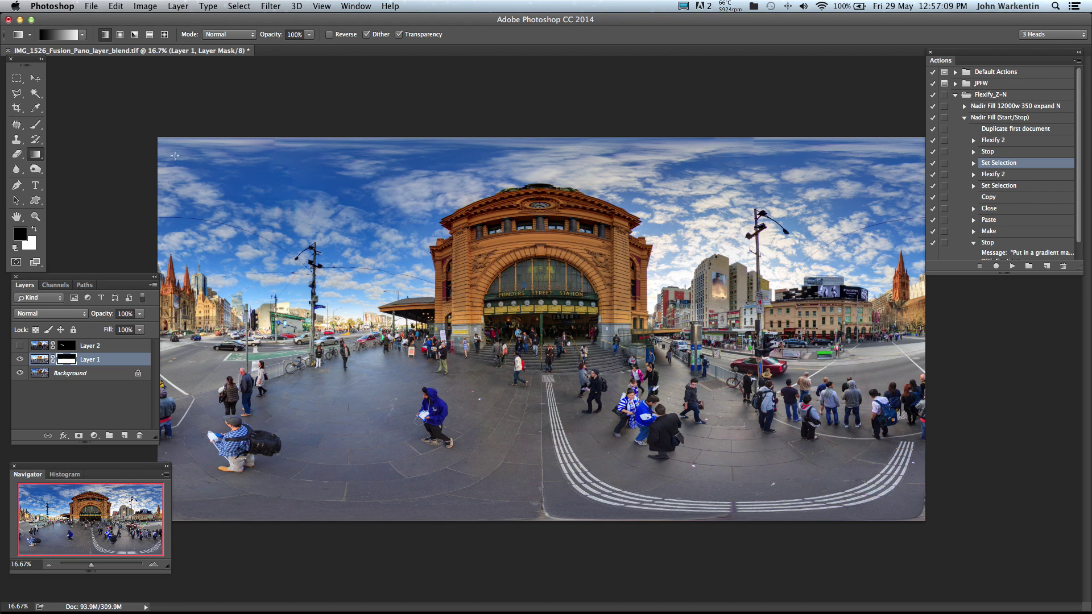
Close IMG_1526_Fusion_Pano_layer_blend.tif without saving and open IMG_1526_Fusion_Pano_layer_repair_2.tif from Working_Files.
left_click(8, 51)
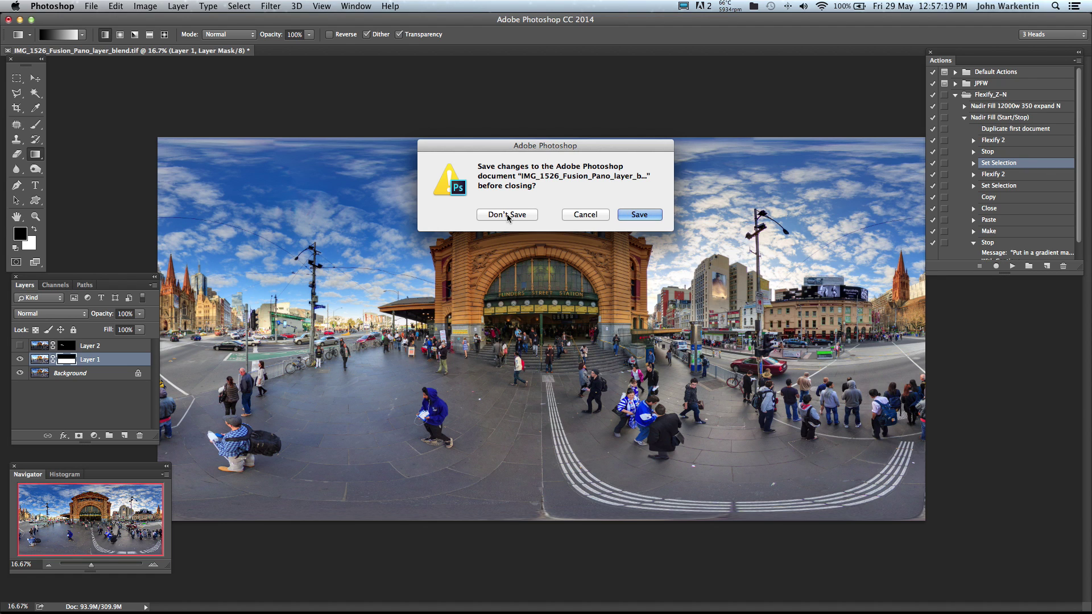
left_click(506, 215)
key("super+Tab")
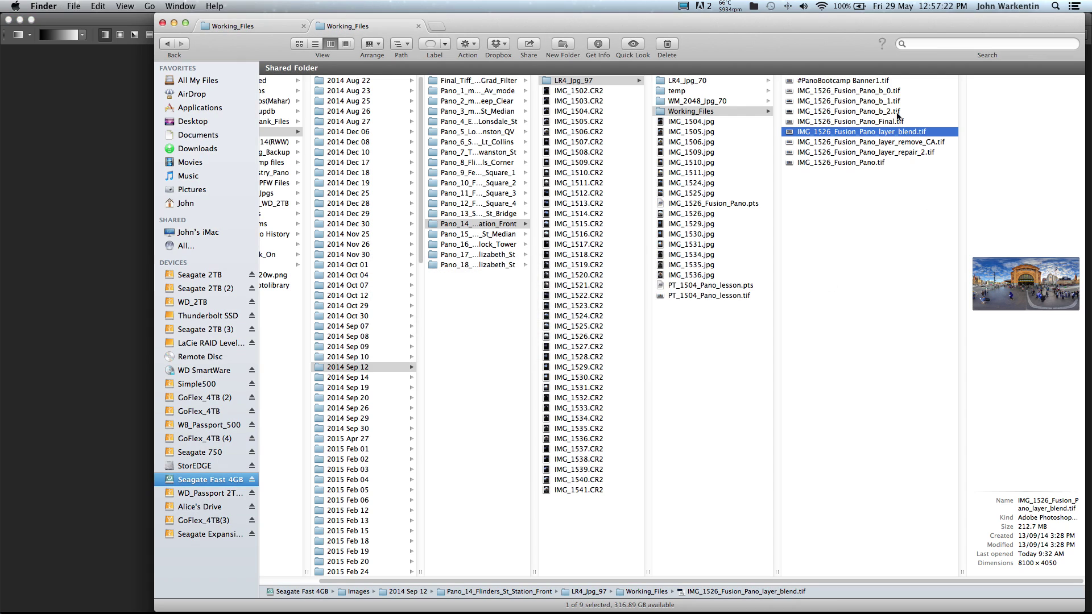
left_click(900, 153)
double_click(789, 151)
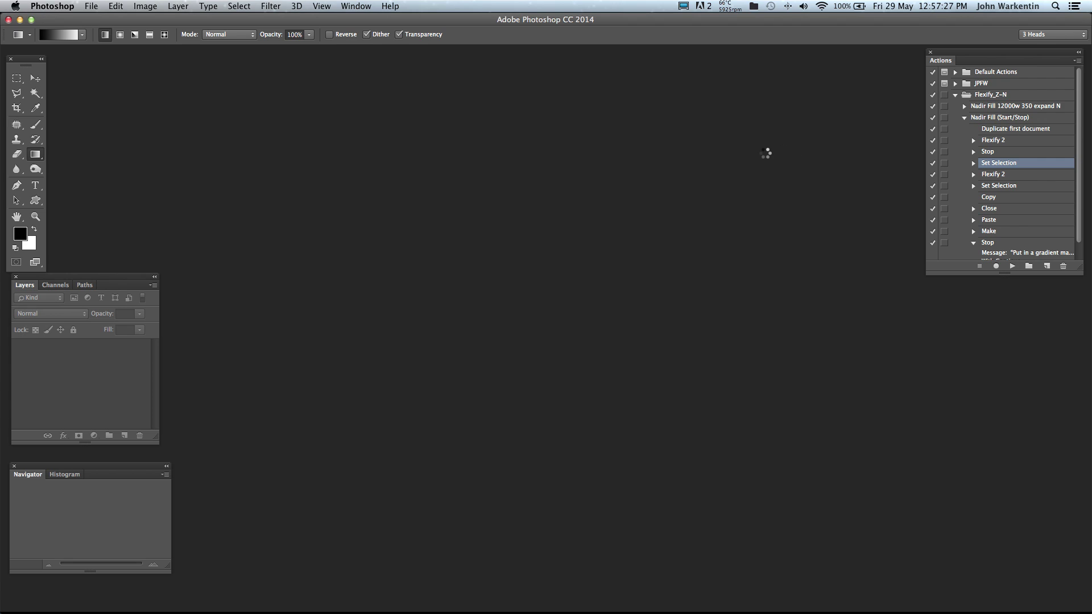
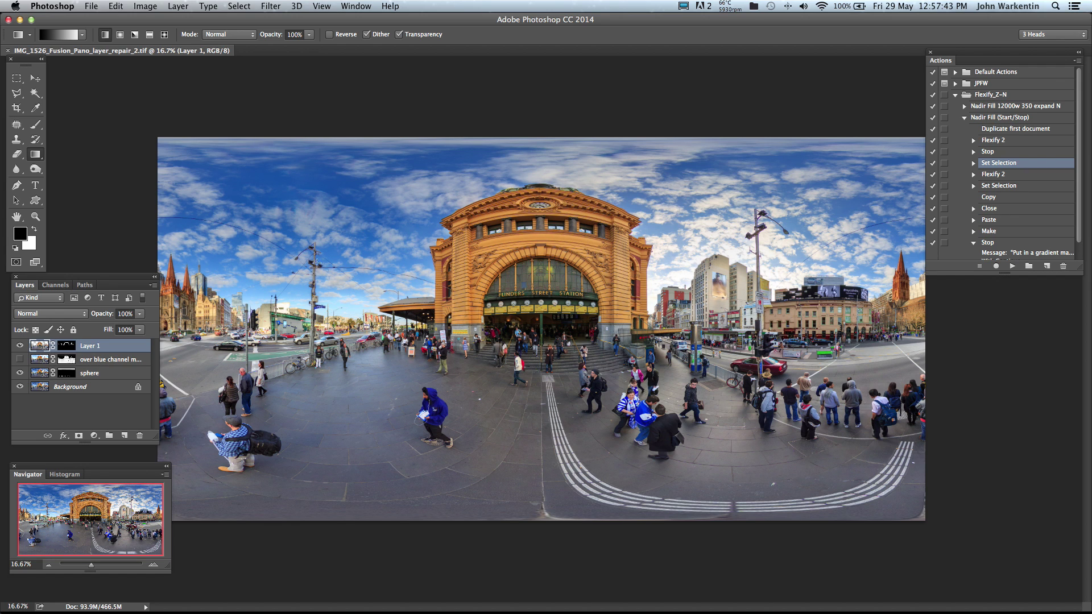
Hide Layer 1 and the sphere layer, then compare the Flinders St sign pole at 100% with Layer 1 hidden and shown.
left_click(20, 346)
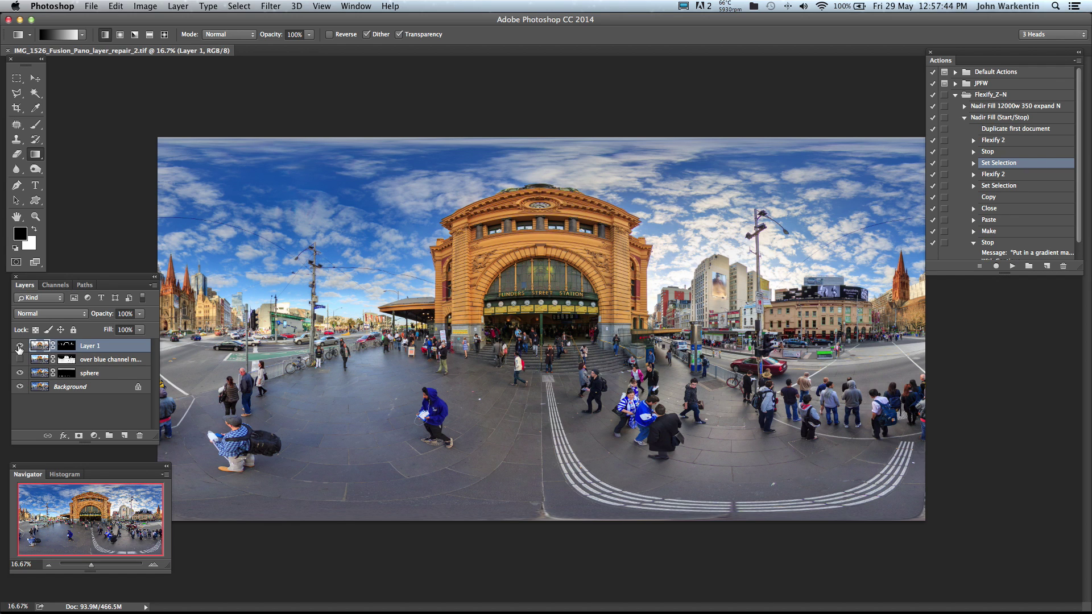
left_click(20, 373)
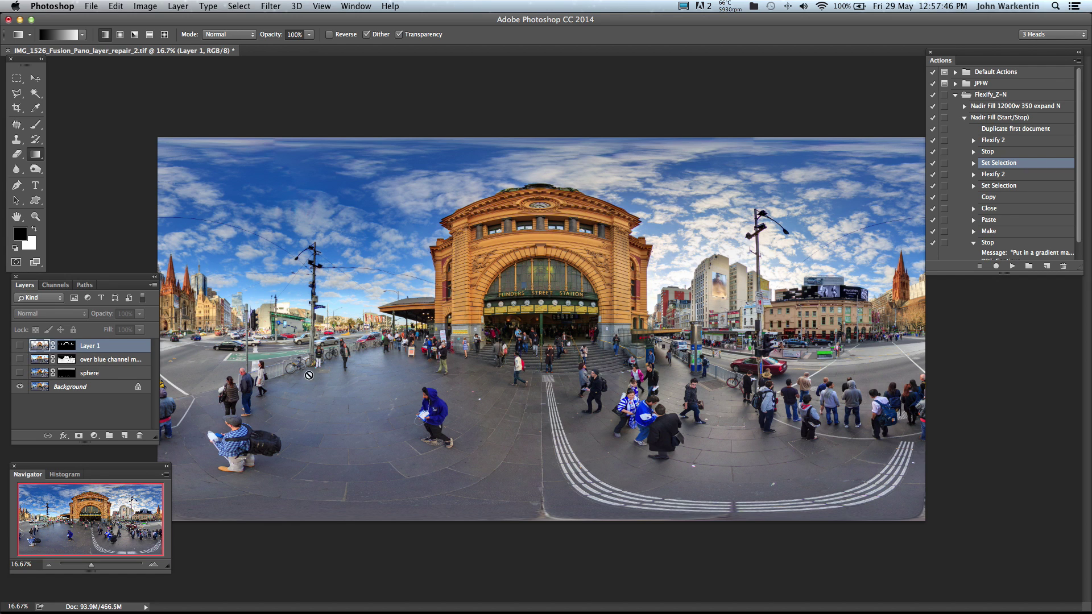
double_click(35, 216)
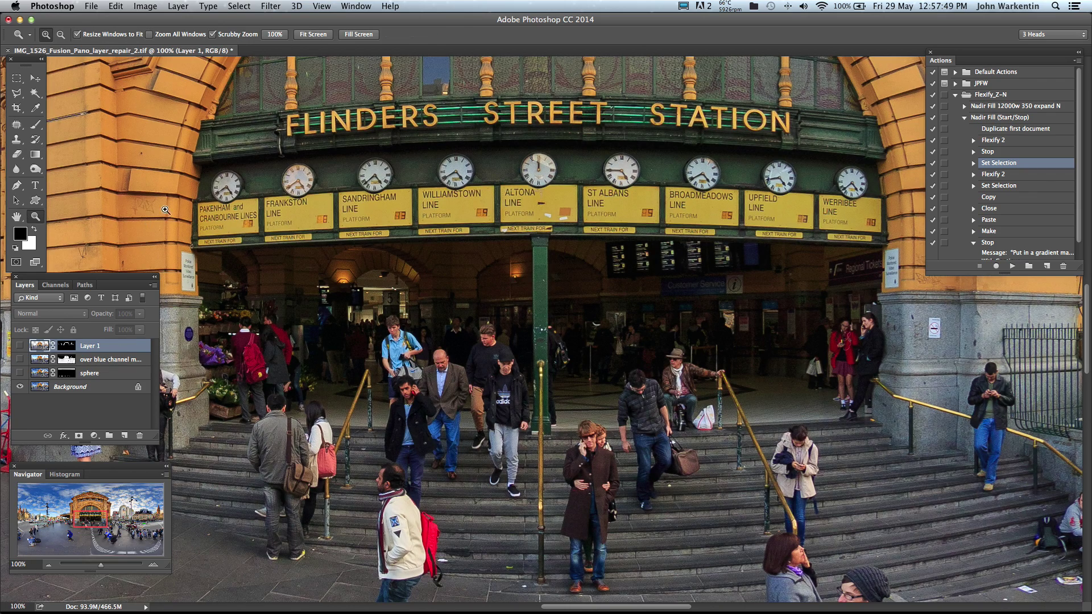
left_click(44, 513)
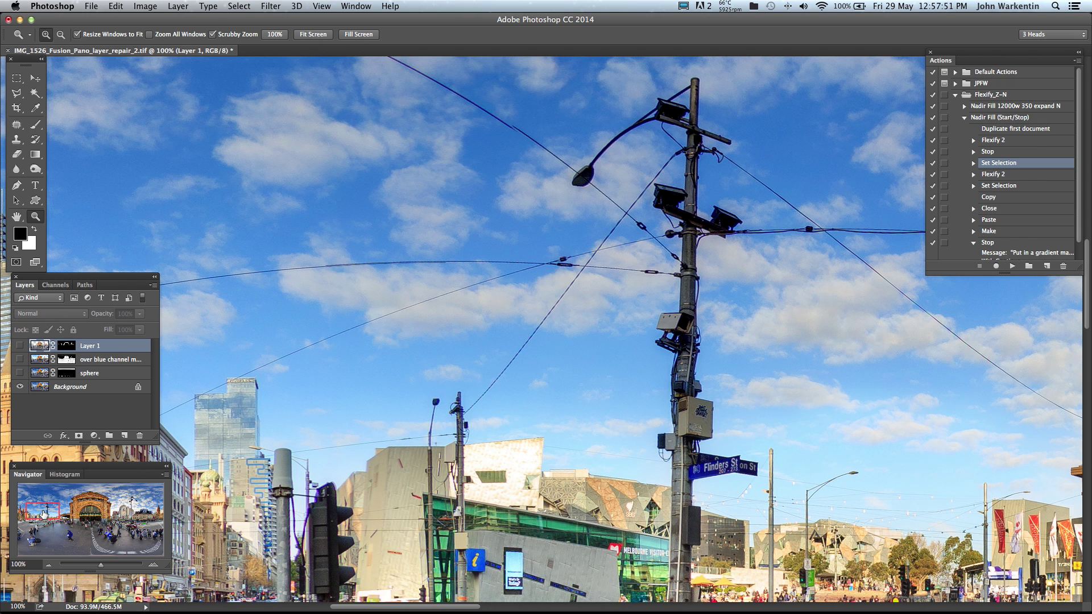
left_click_drag(701, 399, 557, 363)
key("h")
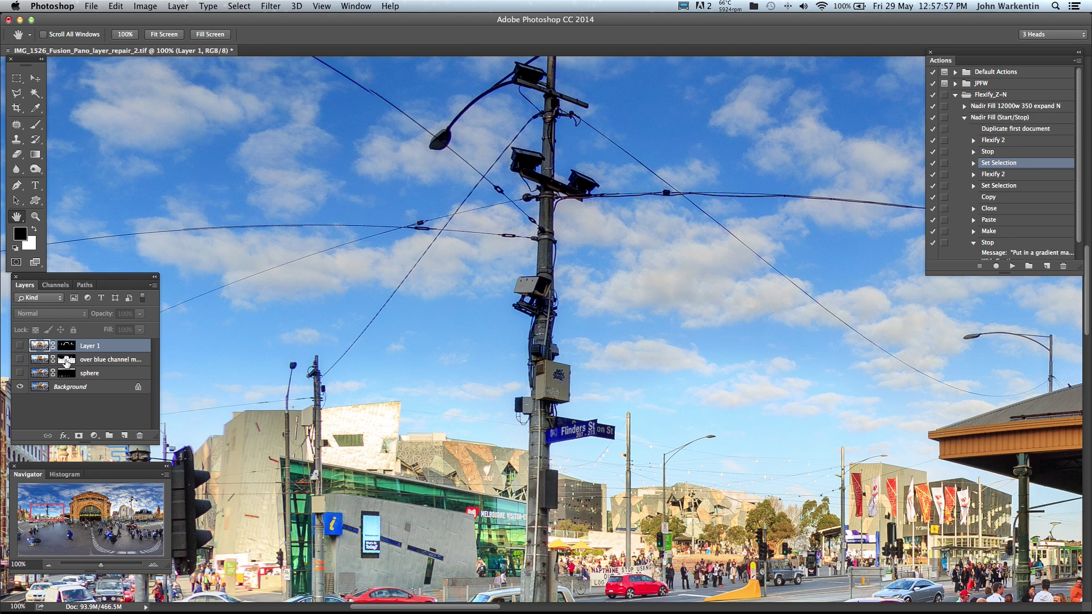
left_click(20, 346)
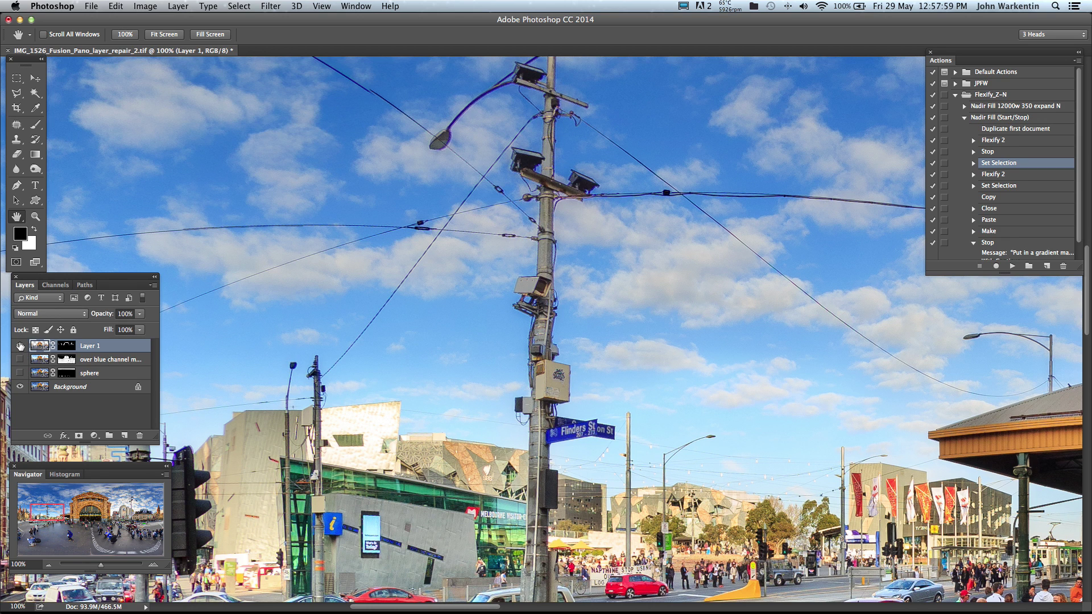
left_click(20, 346)
left_click(20, 346)
View the Layer 1 Mask channel alone, select it, and overlay it on the RGB image around the pole.
left_click(56, 285)
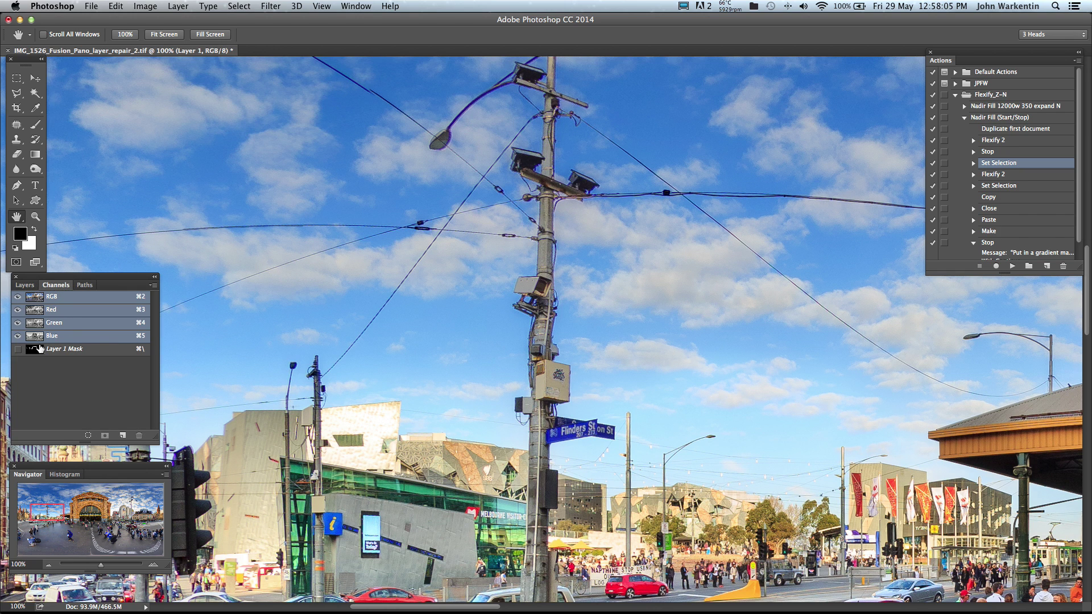
left_click(18, 348)
left_click(17, 296)
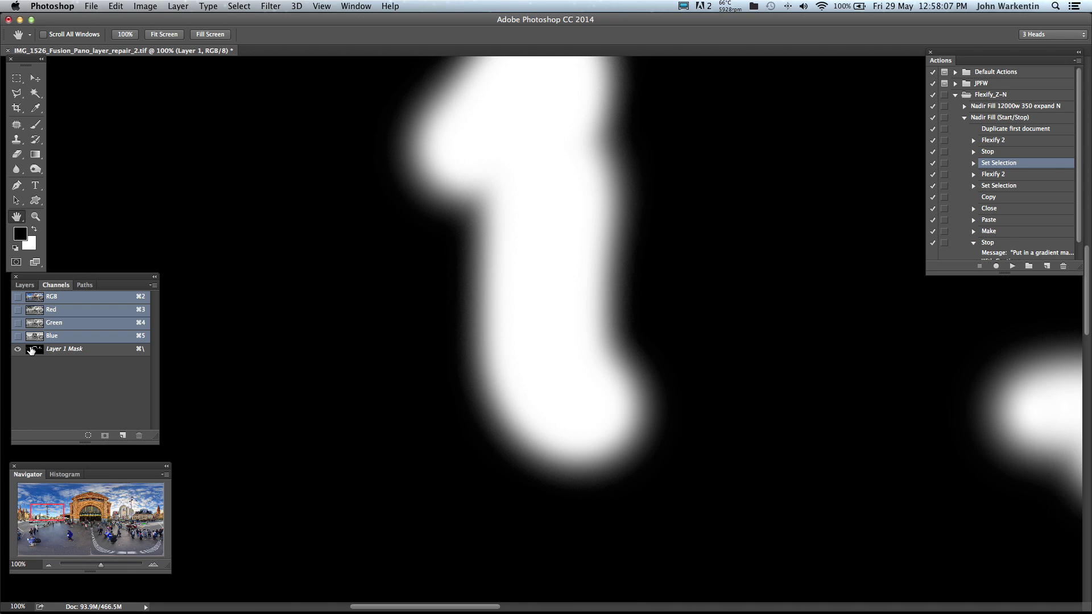
left_click(32, 349)
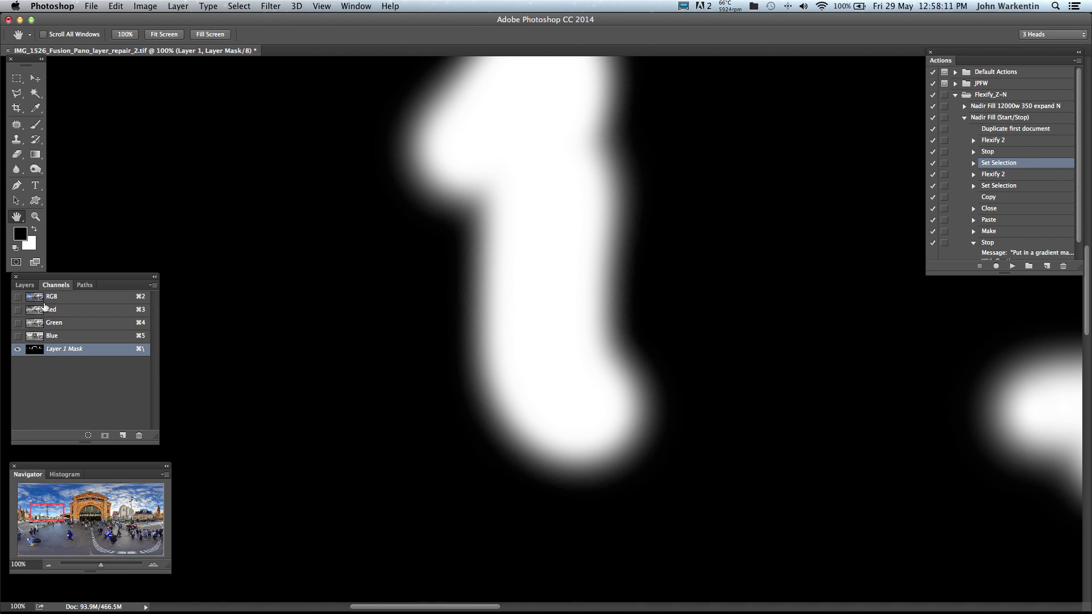
left_click(17, 296)
left_click(24, 285)
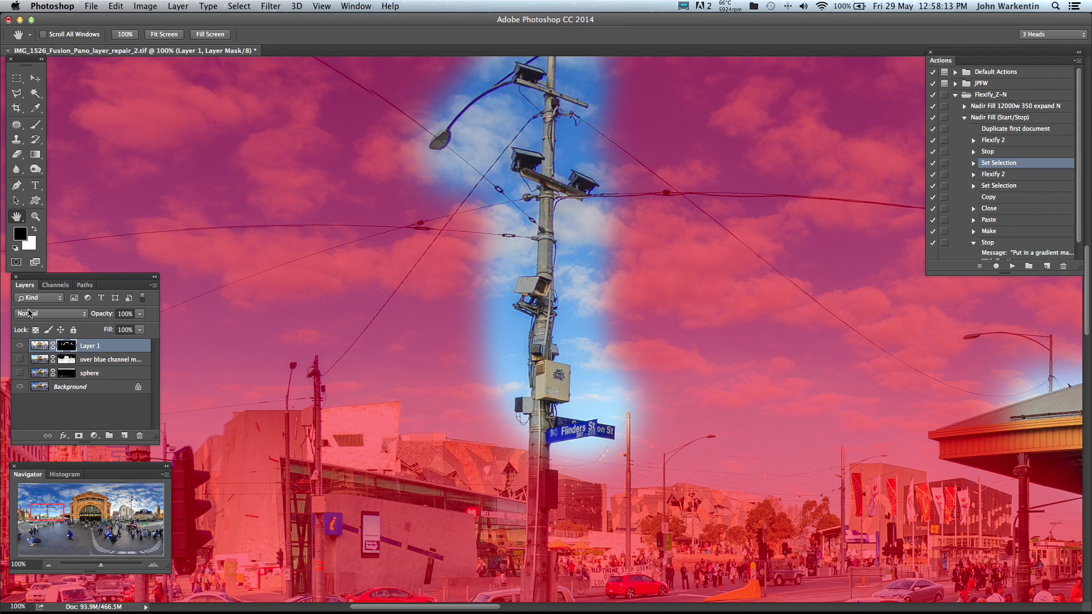
Turn off the mask overlay, show the over blue channel layer, and examine the pole and overhead wires at 100%.
left_click(20, 359)
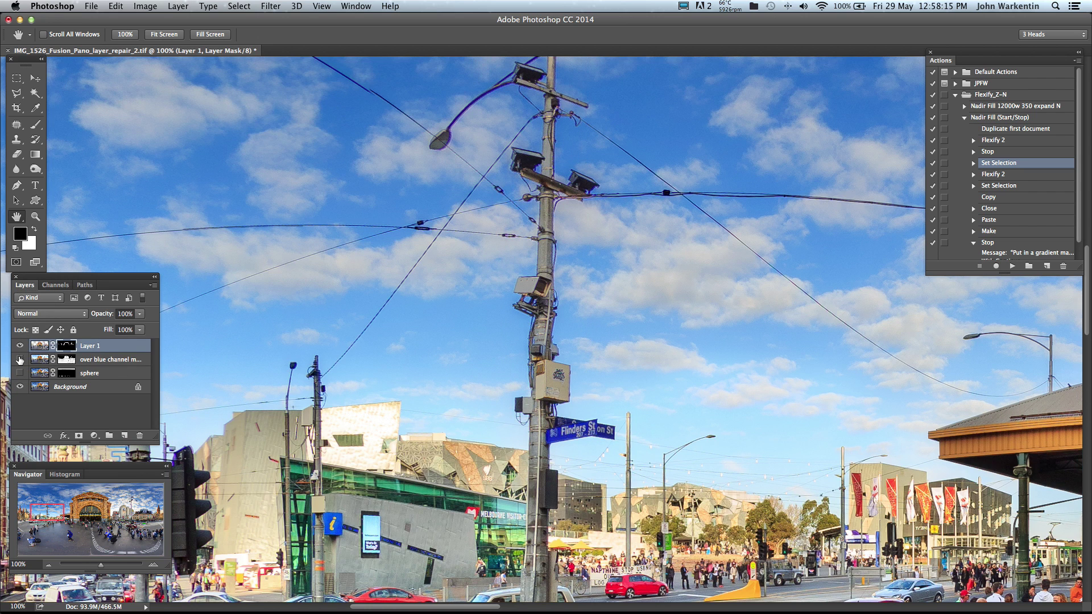
left_click(20, 373)
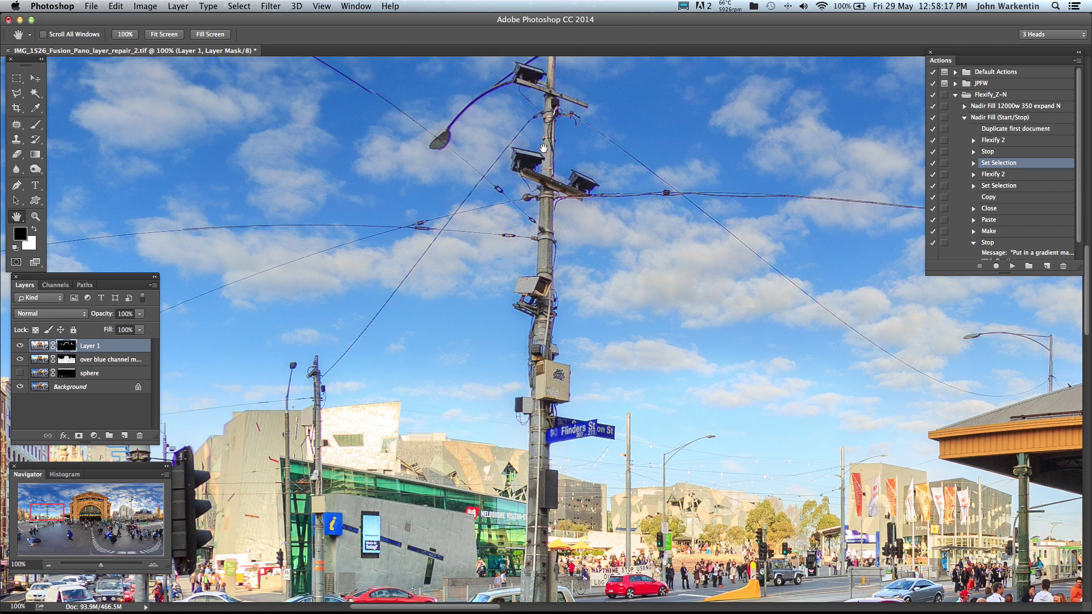
left_click_drag(546, 143, 437, 236)
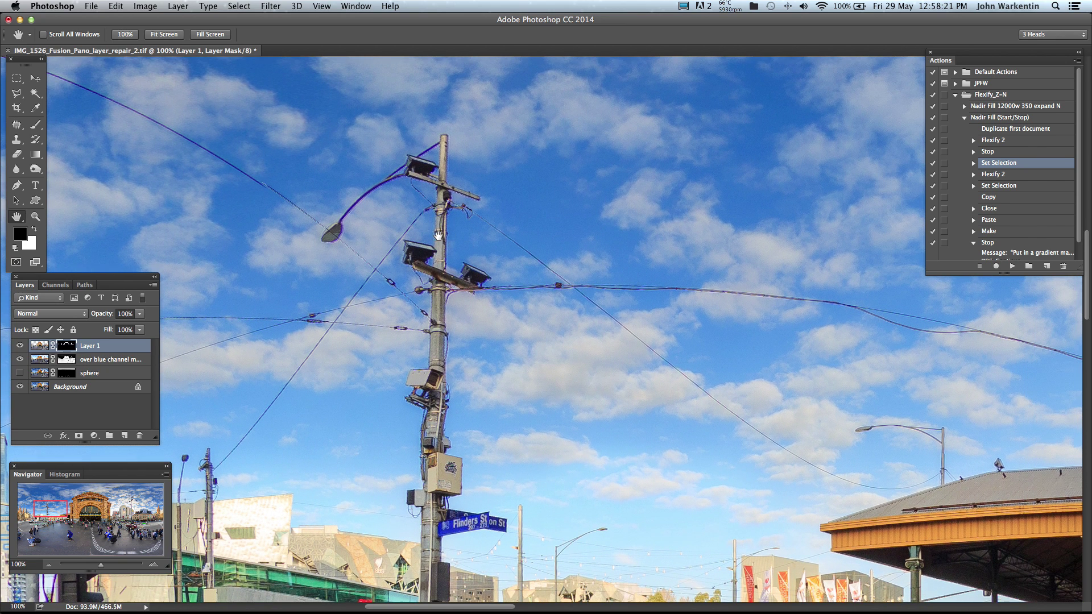
Fit the whole panorama on screen, hide the over blue channel layer, and toggle the sphere layer to compare, leaving it shown.
double_click(17, 217)
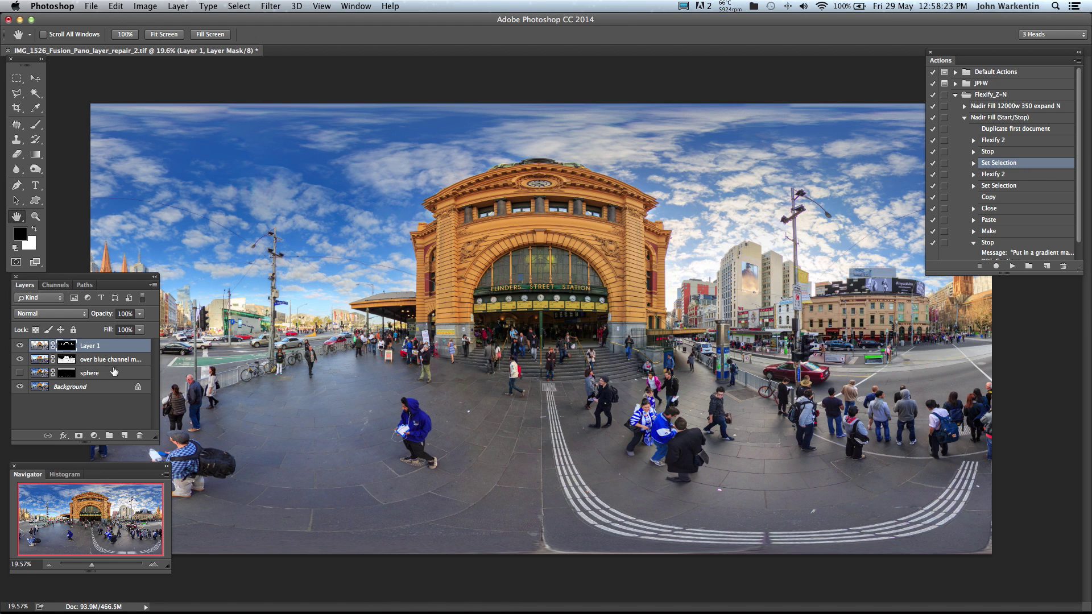
left_click(20, 359)
left_click(20, 374)
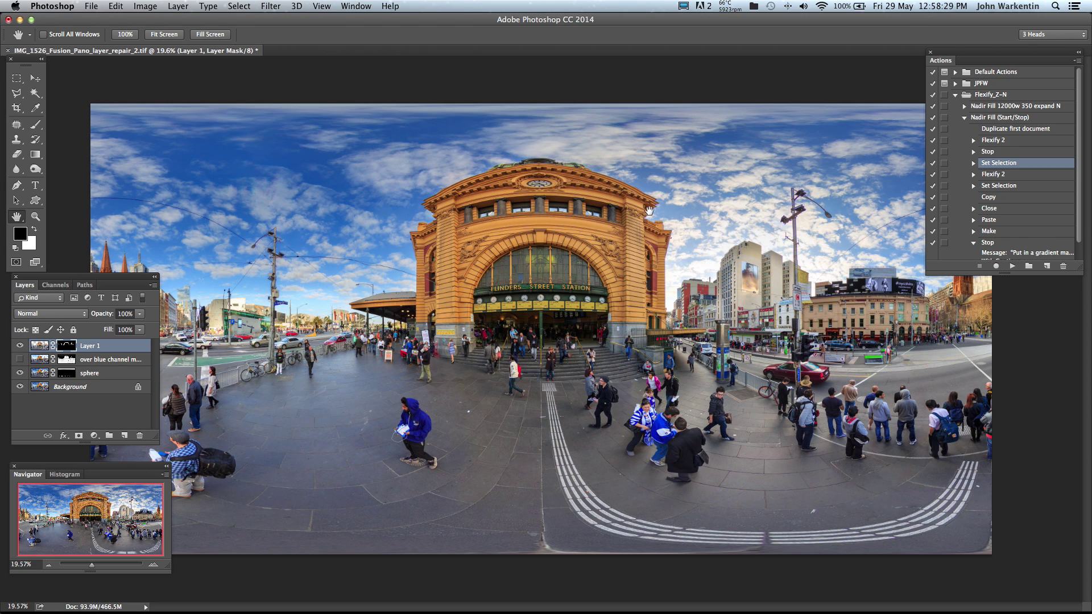
left_click(19, 373)
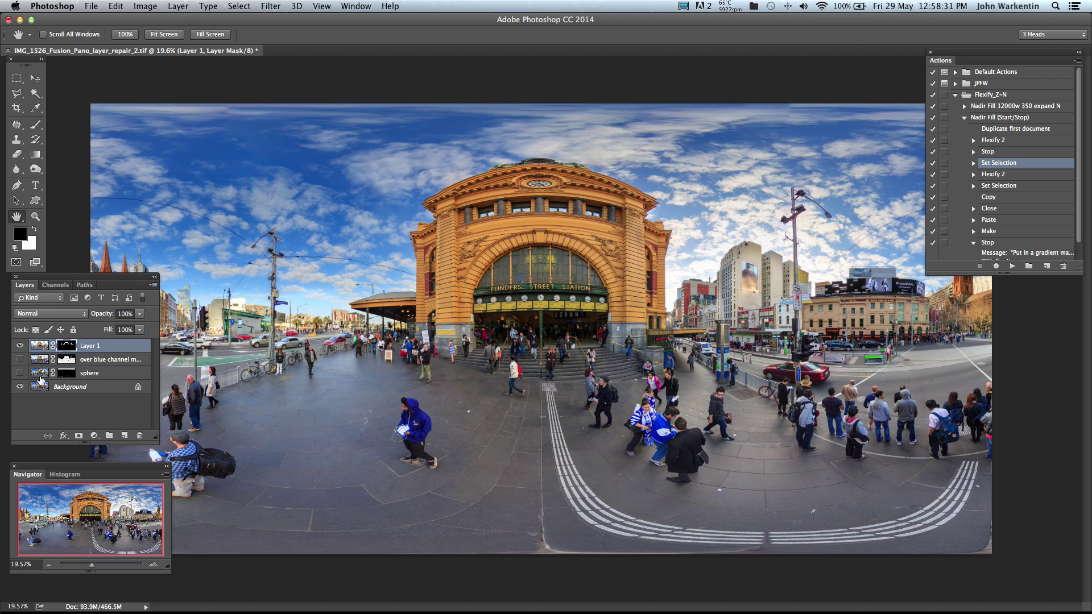
left_click(789, 112)
left_click(21, 373)
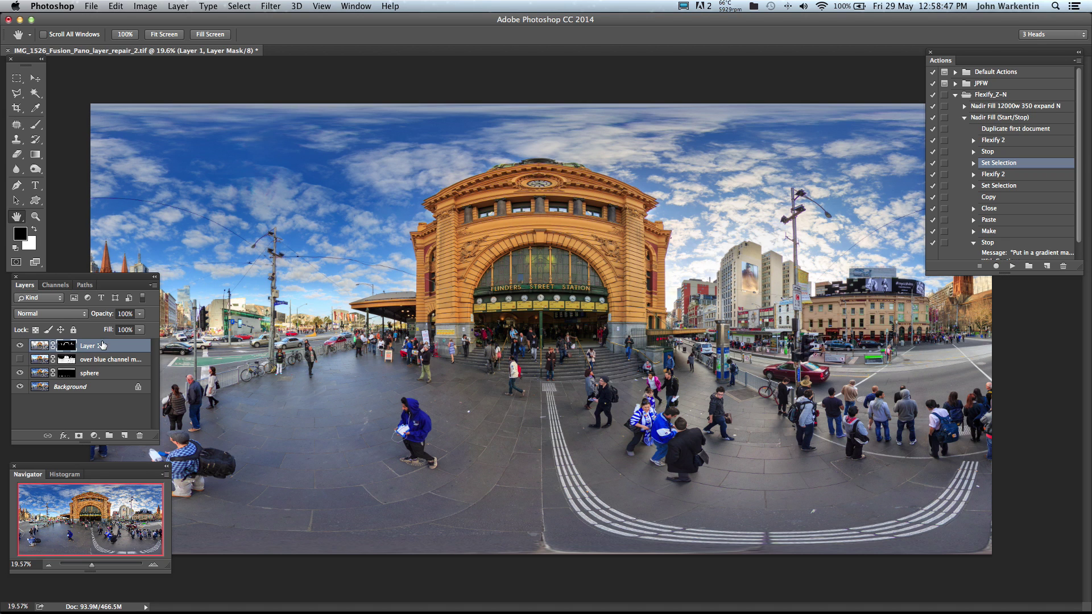
Close the layer repair file without saving and open IMG_1526_Fusion_Pano_layer_remove_CA.tif from the Working_Files folder.
left_click(8, 51)
left_click(497, 216)
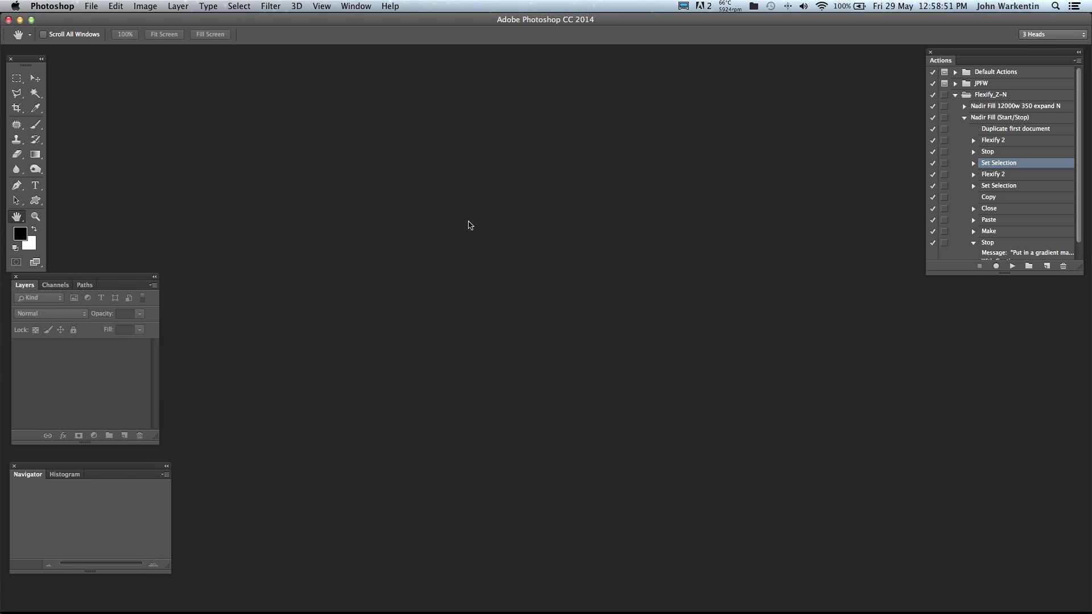
key("super+Tab")
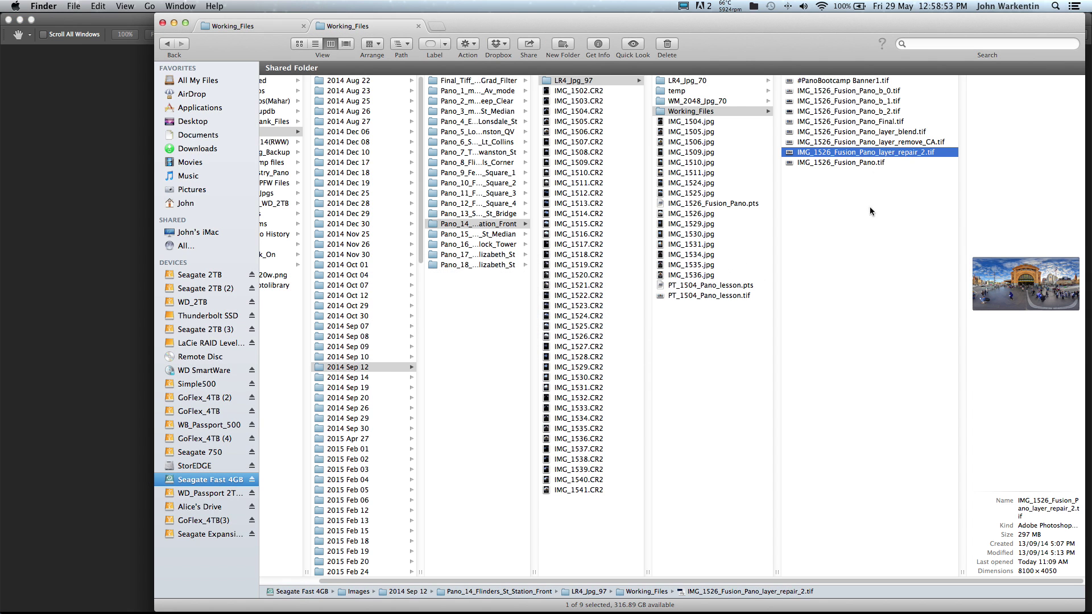
double_click(790, 150)
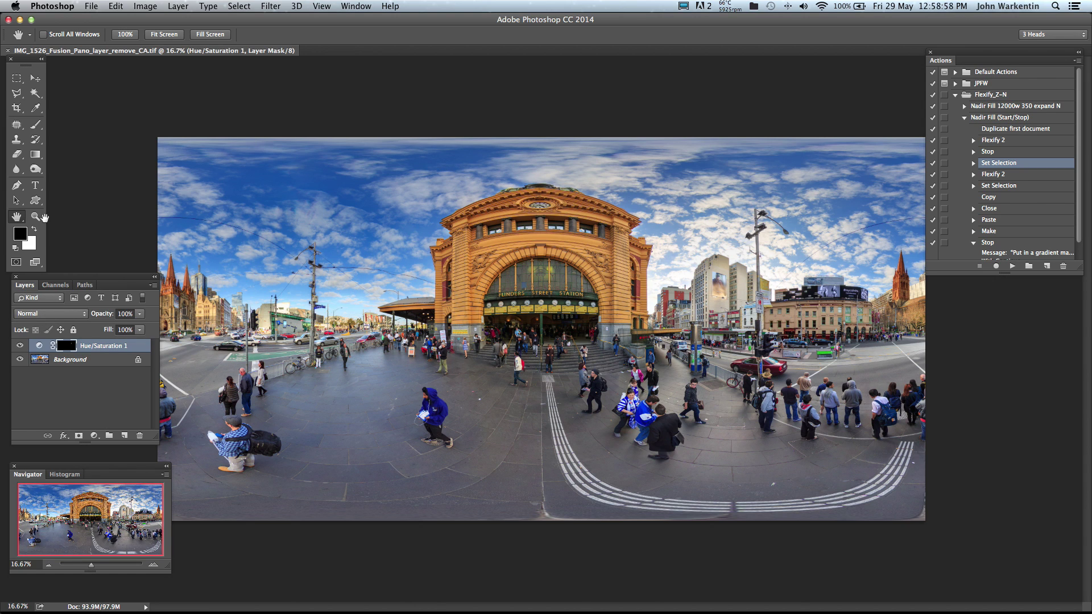
Examine the street-light pole and overhead wires above the Flinders St sign at 200%.
double_click(35, 216)
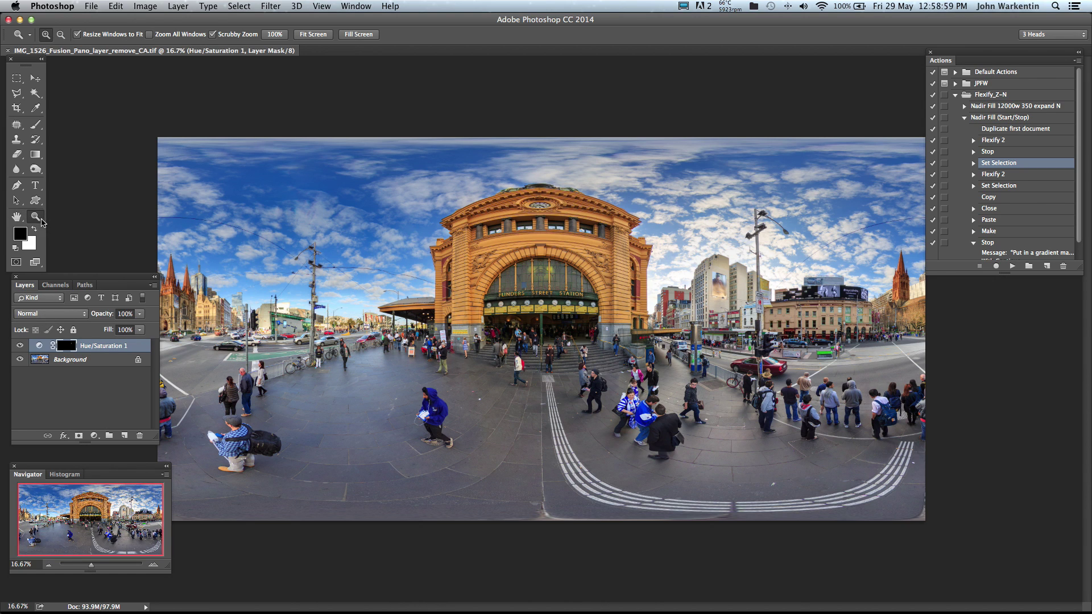
left_click(41, 506)
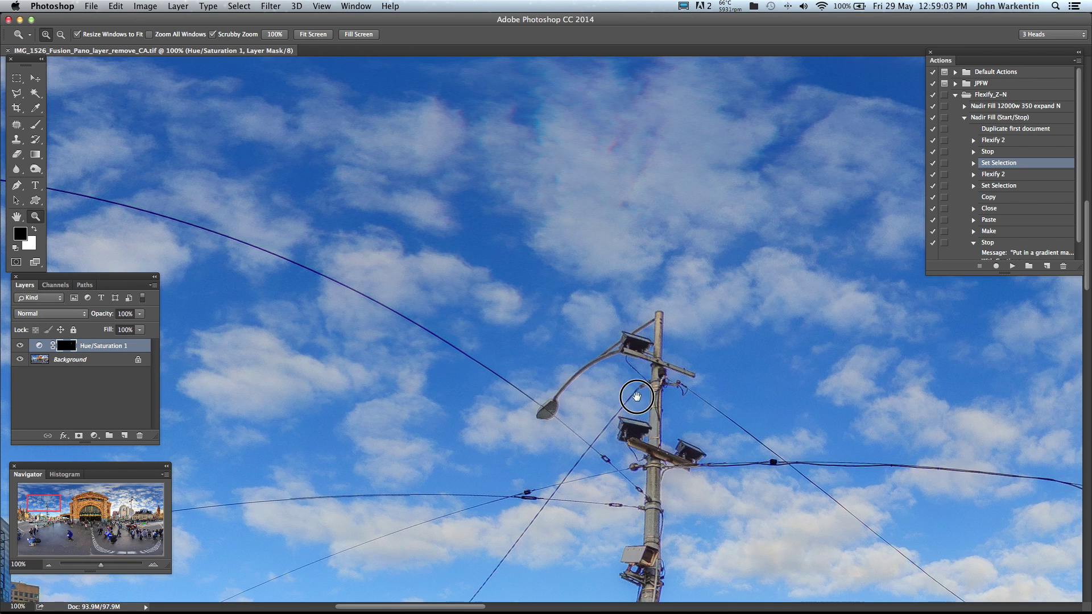
left_click_drag(633, 395, 597, 319)
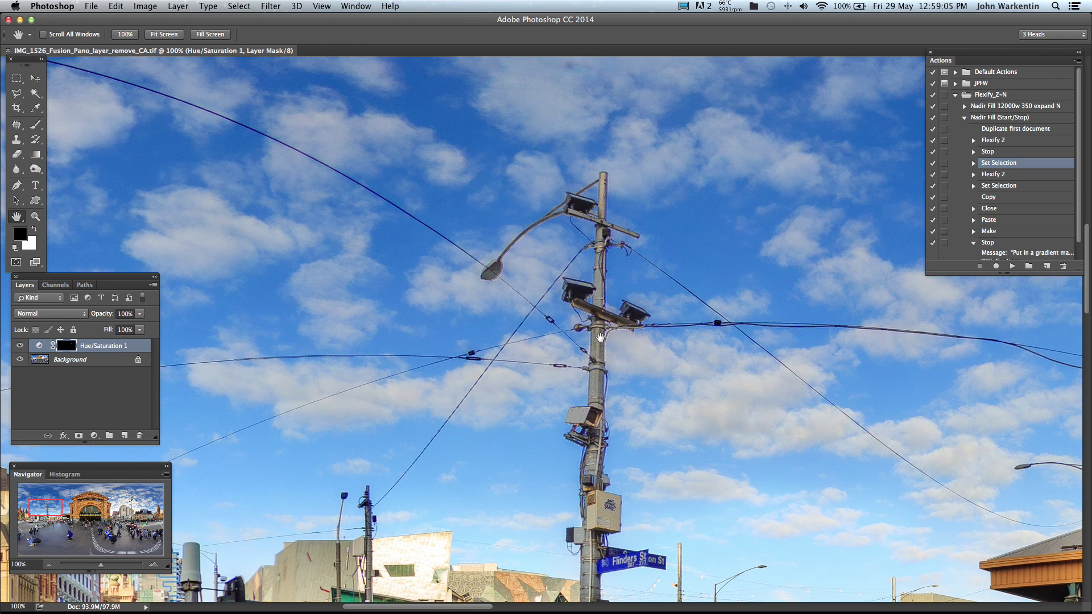
left_click(552, 329)
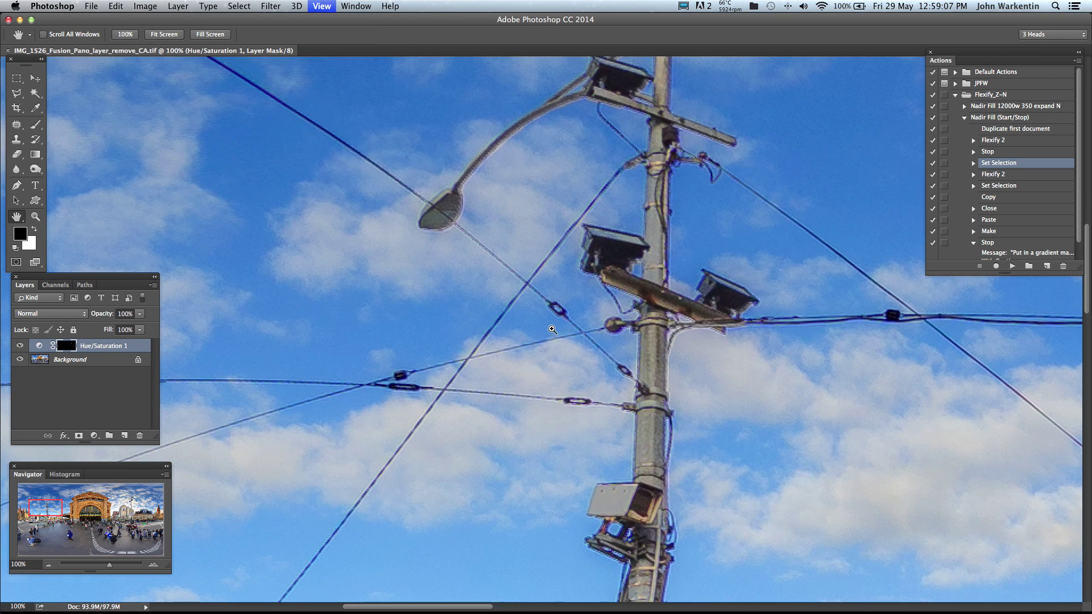
left_click_drag(629, 342, 569, 362)
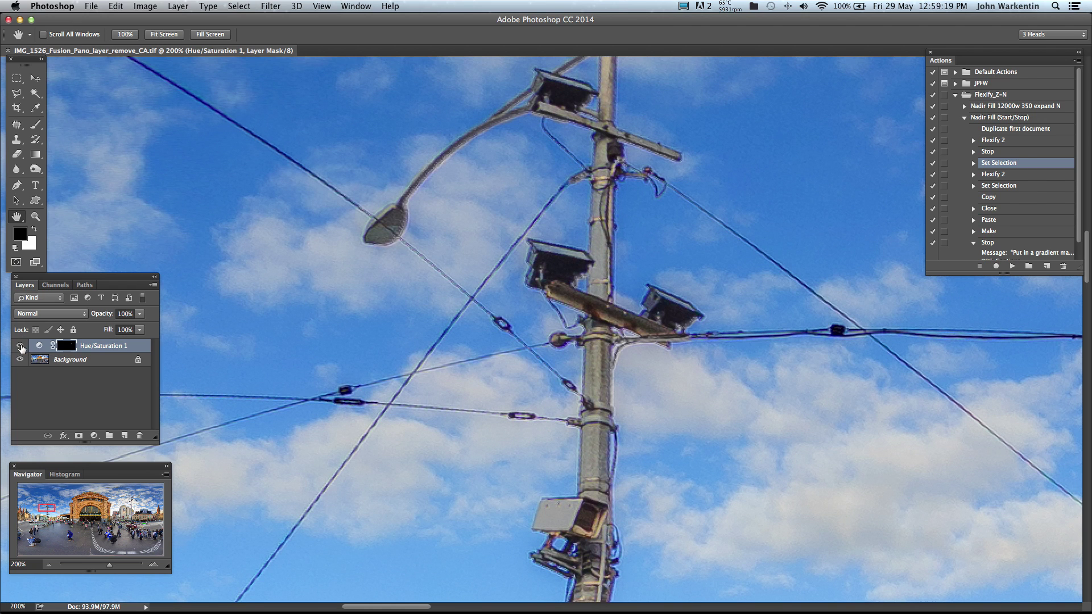
Toggle the Hue/Saturation 1 layer and the Background layer to compare the fringing around the pole, leaving both shown.
left_click(20, 346)
left_click(20, 346)
left_click(20, 345)
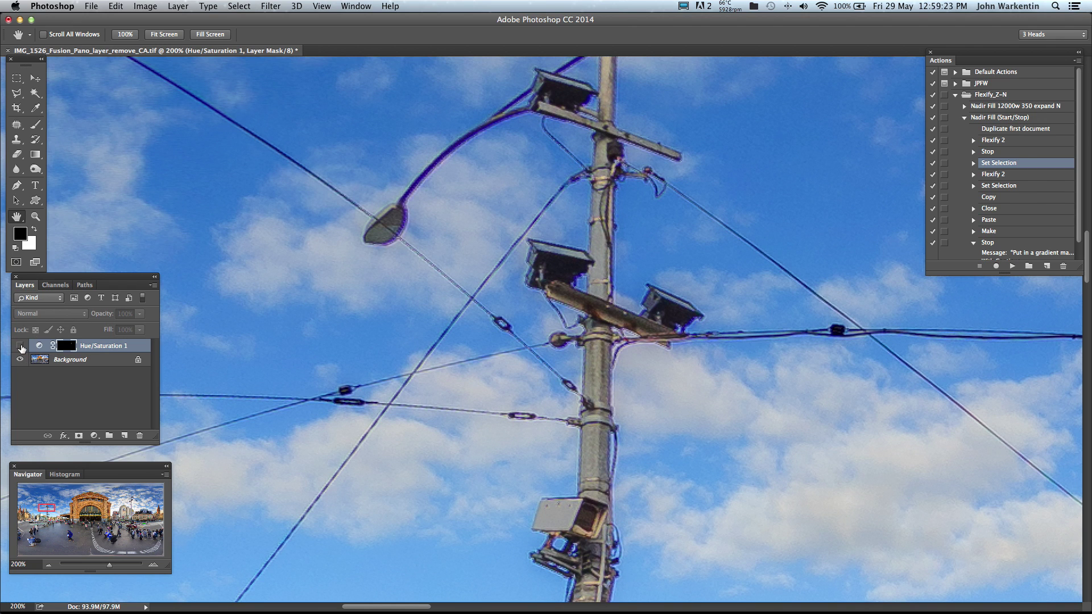
left_click(21, 347)
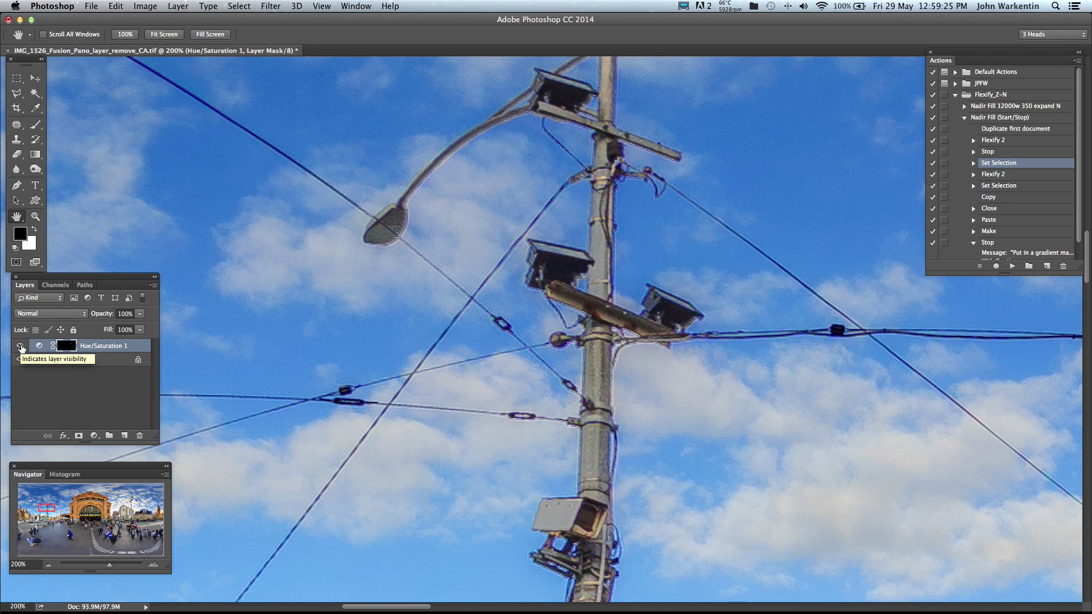
left_click(20, 355)
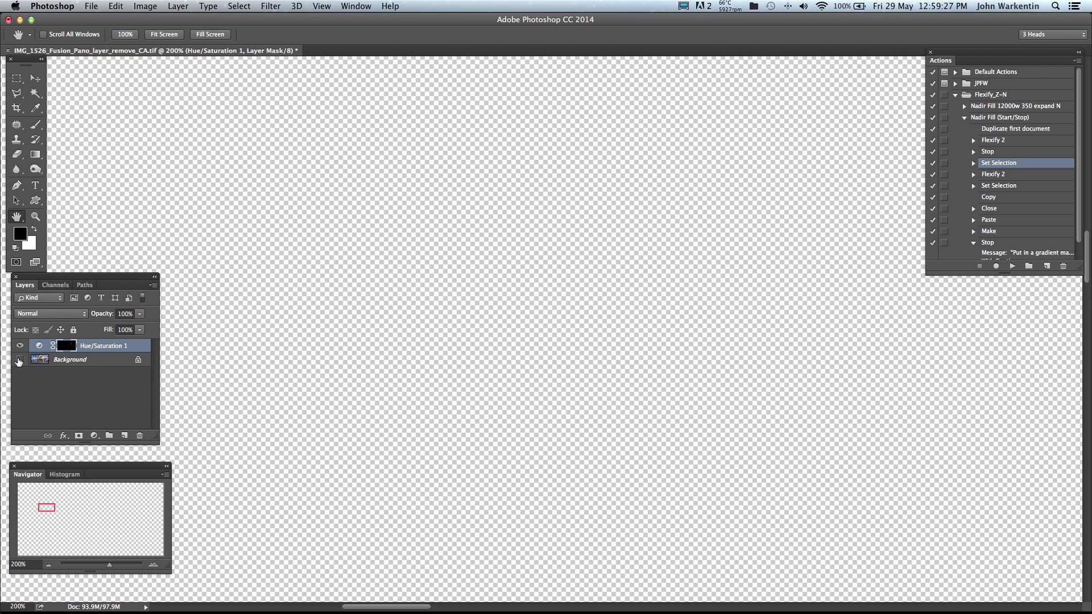
left_click(21, 360)
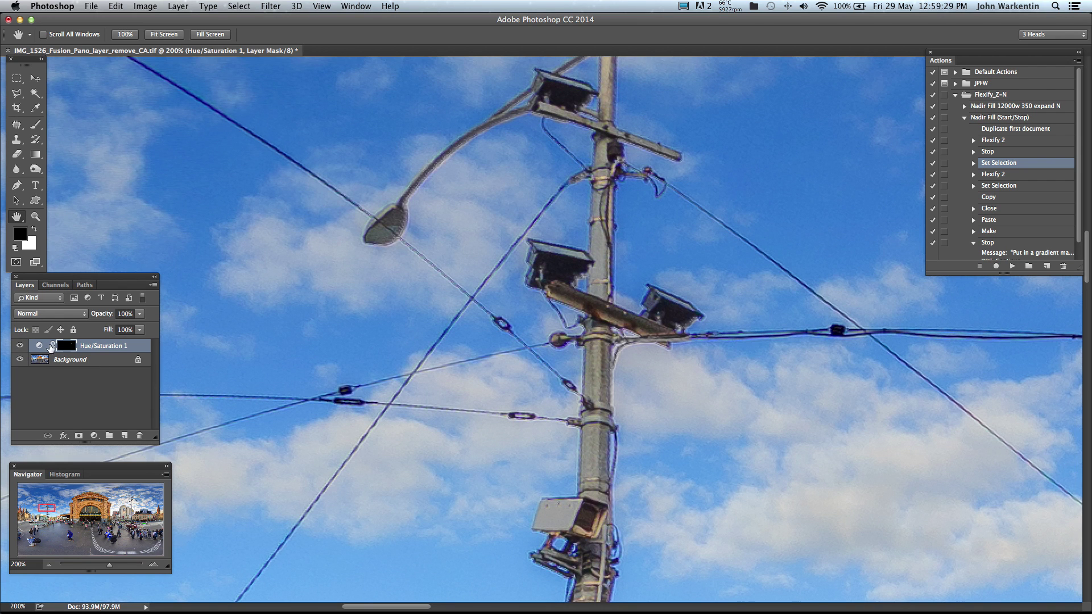
Open the Hue/Saturation 1 adjustment's properties to review its settings, and close them again.
left_click(40, 347)
double_click(38, 346)
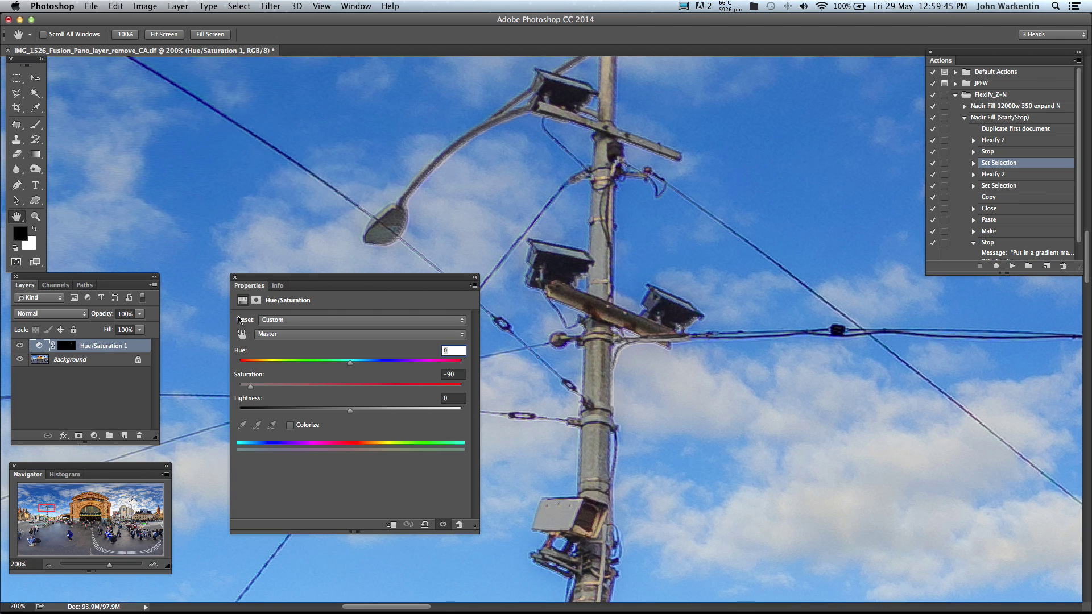
left_click(236, 280)
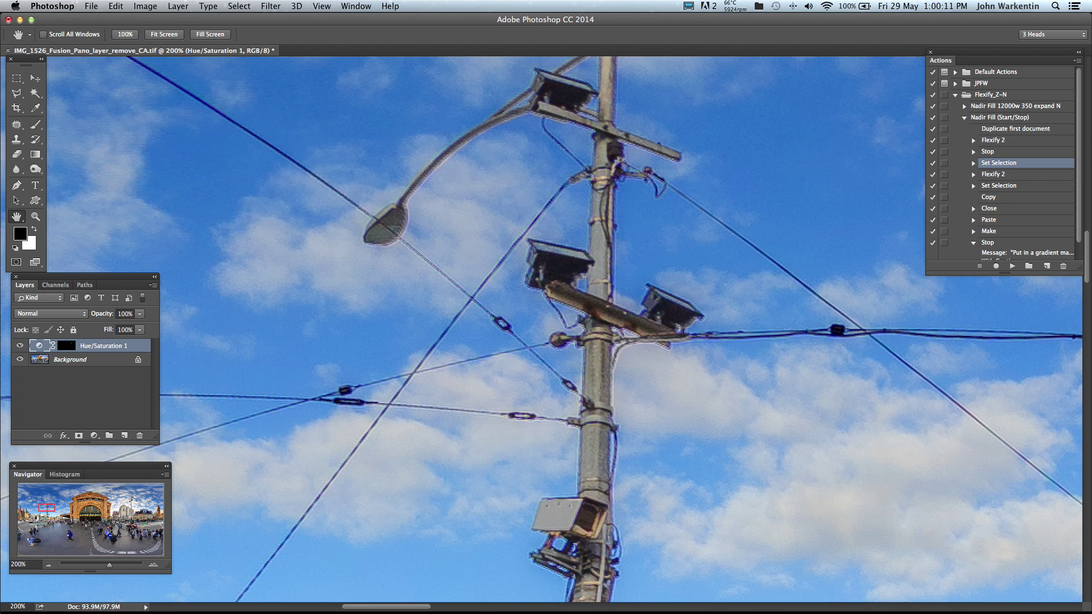
Close the layer_remove_CA file without saving and open IMG_1526_Fusion_Pano_Final.tif from the Working_Files folder.
left_click(8, 50)
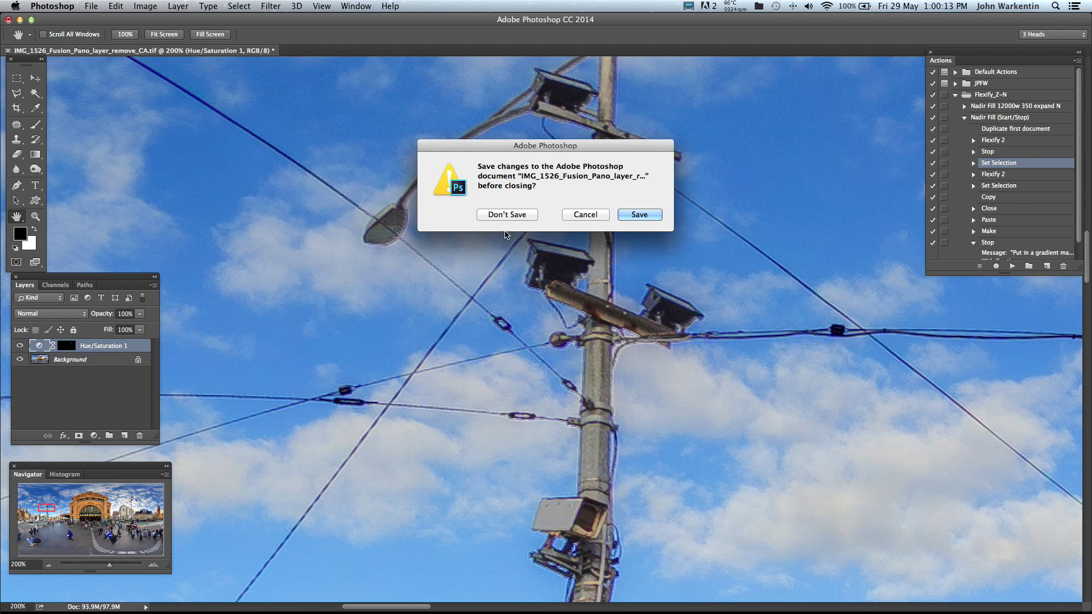
left_click(506, 216)
key("super+Tab")
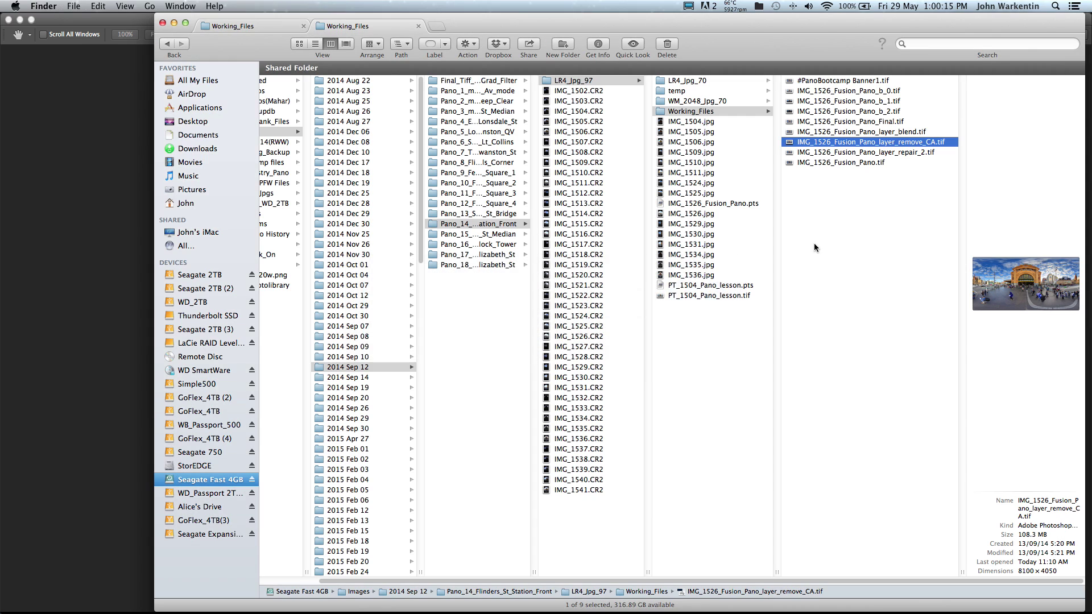
left_click(789, 121)
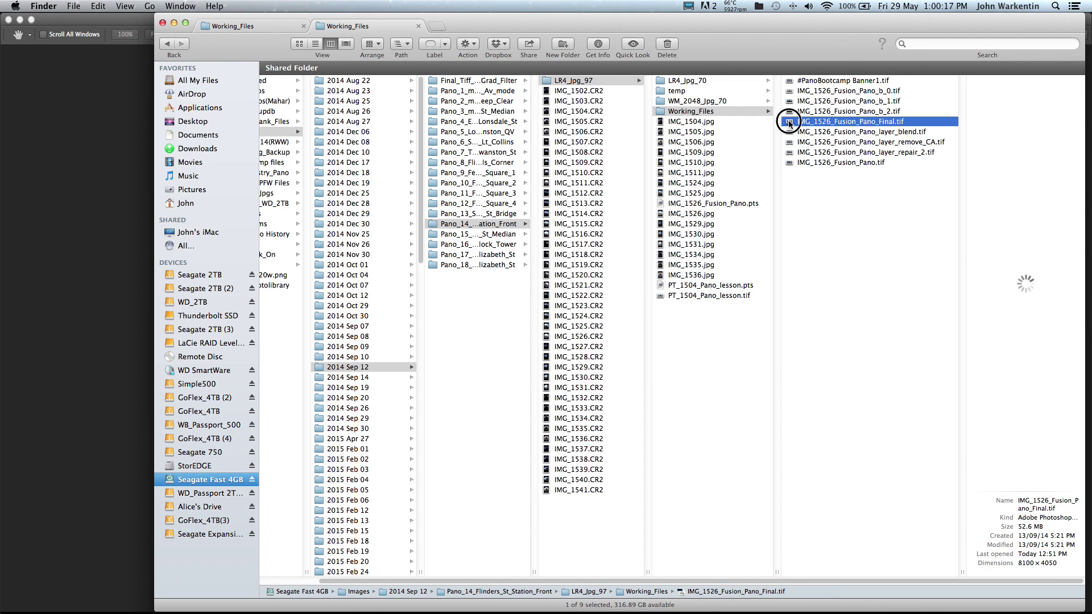
double_click(789, 122)
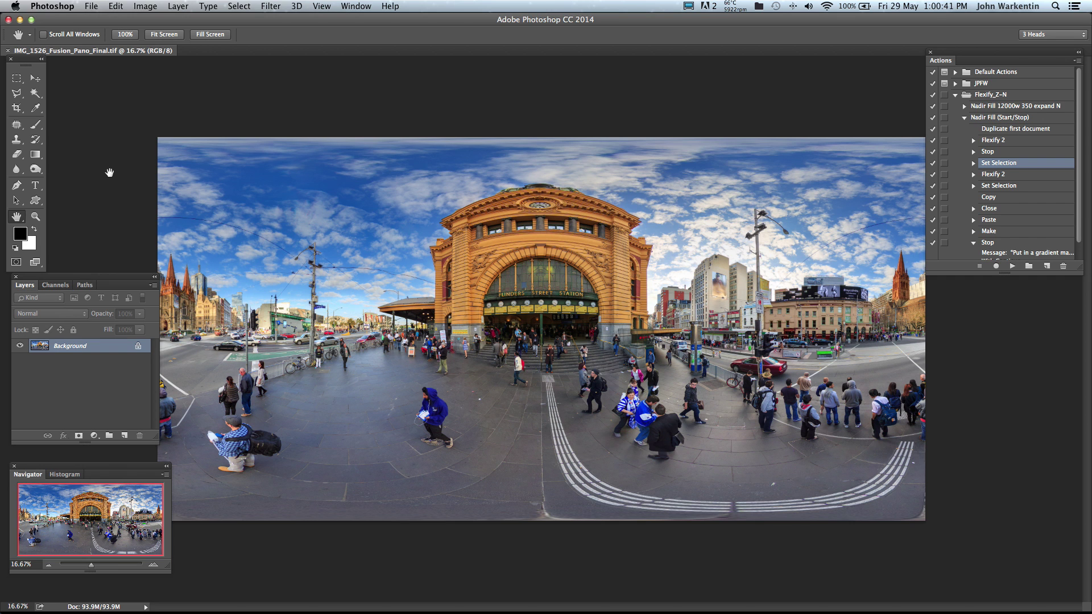
key("super+Tab")
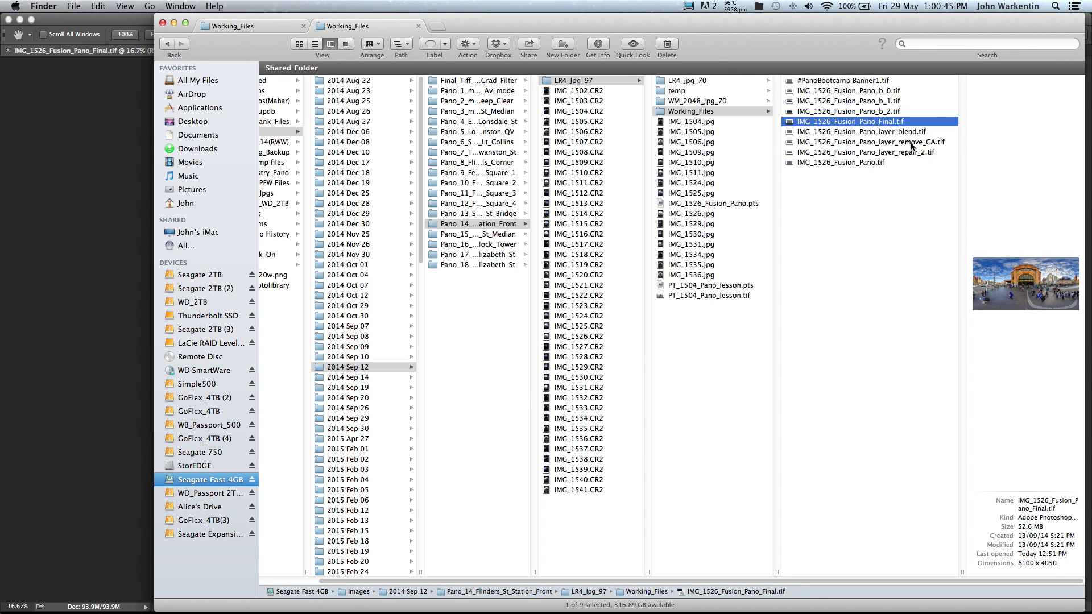
left_click(910, 142)
double_click(792, 142)
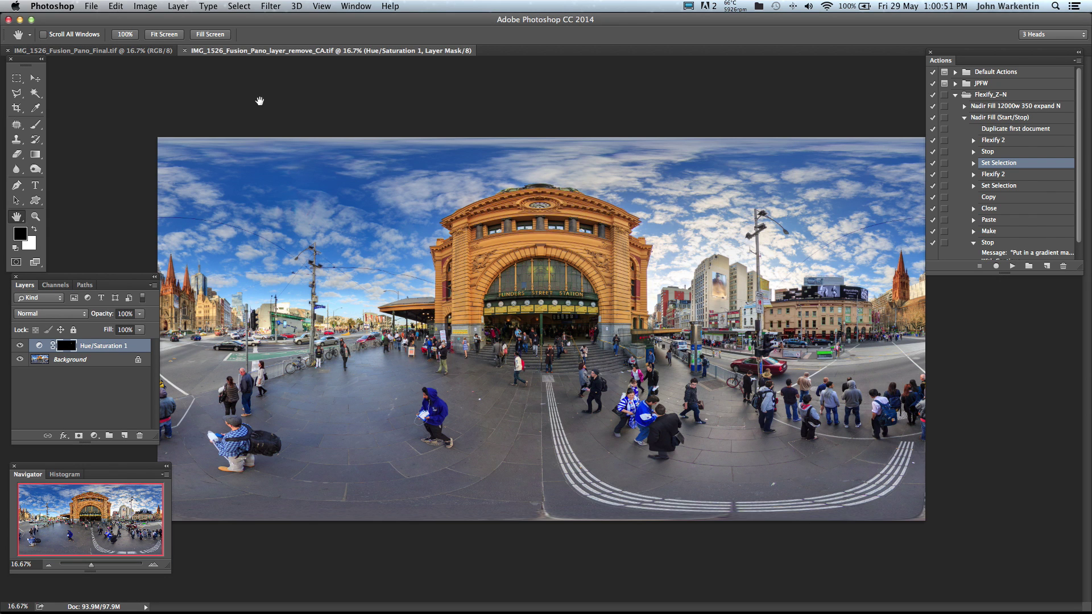
left_click(185, 51)
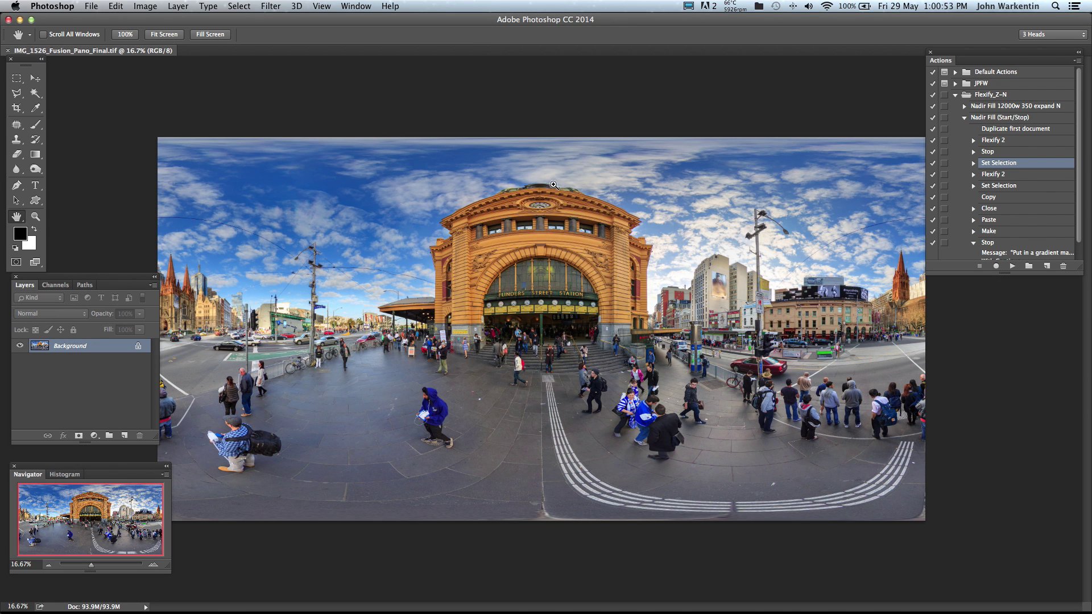
Open IMG_1526_Fusion_Pano.tif and switch between it and IMG_1526_Fusion_Pano_Final.tif to compare them, ending on the final version.
key("super+Tab")
left_click(846, 162)
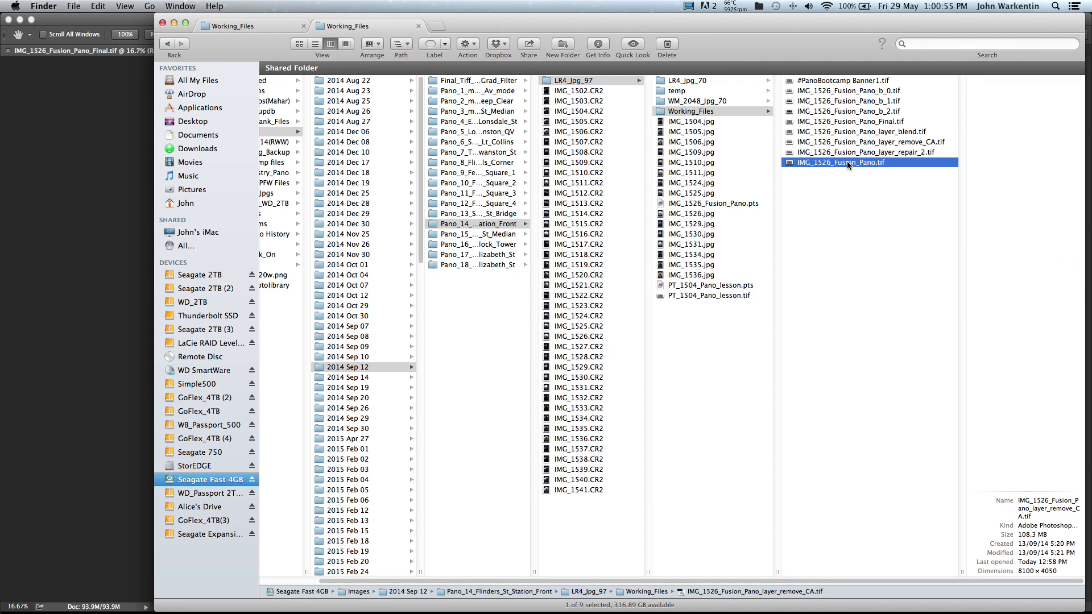
key("super+Tab")
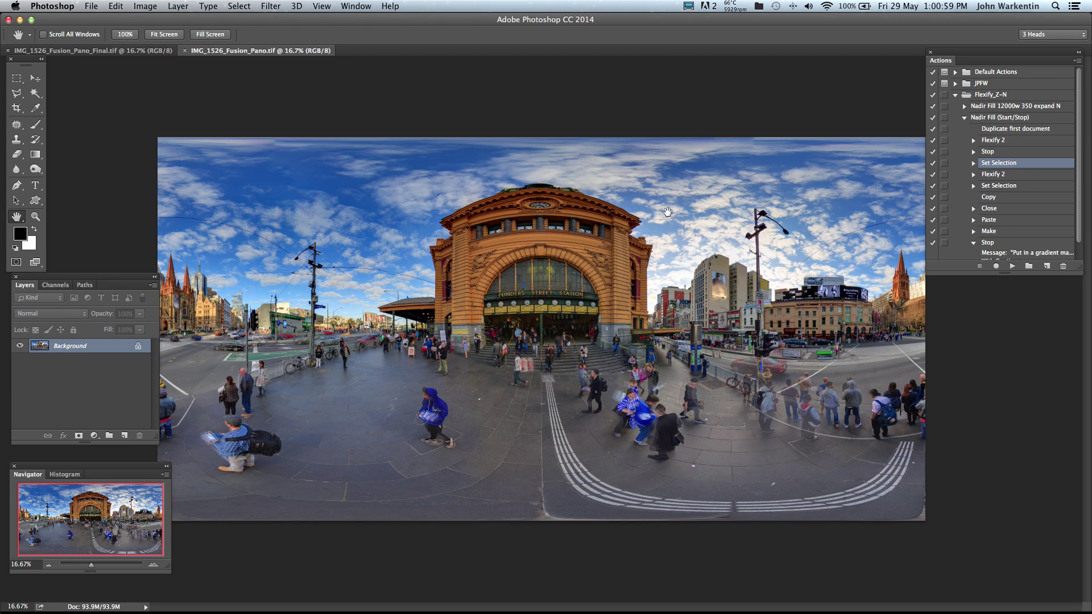
left_click(67, 51)
left_click(219, 51)
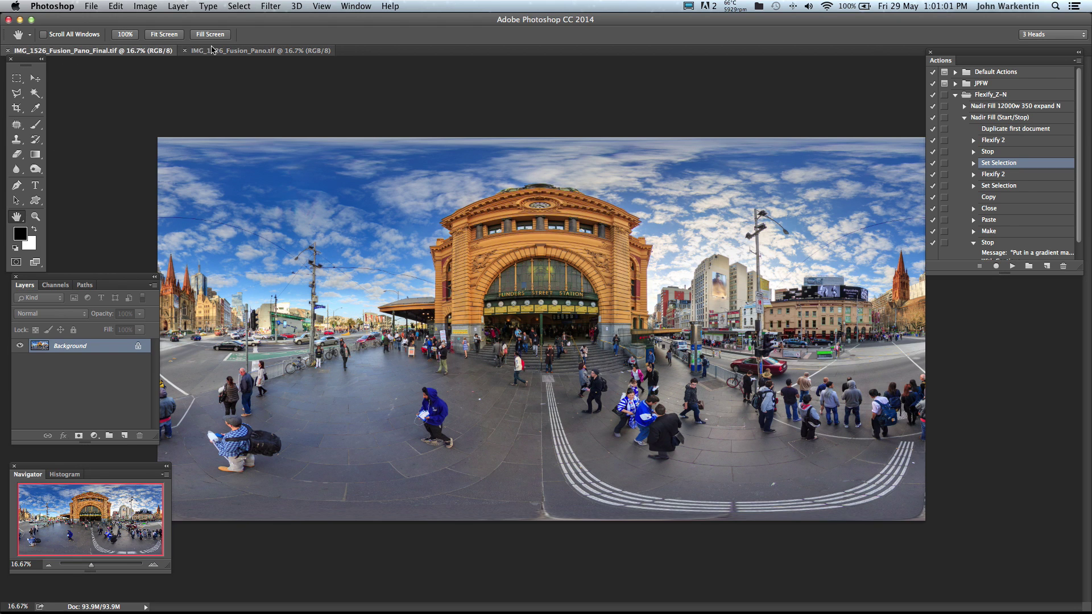
left_click(126, 52)
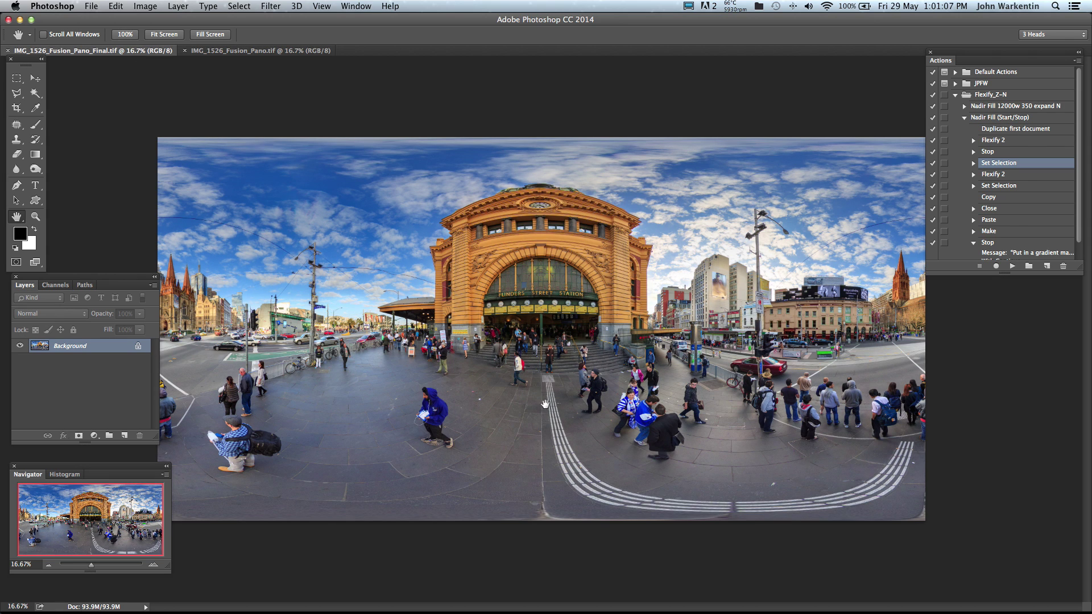
key("super+Tab")
key("super+Tab")
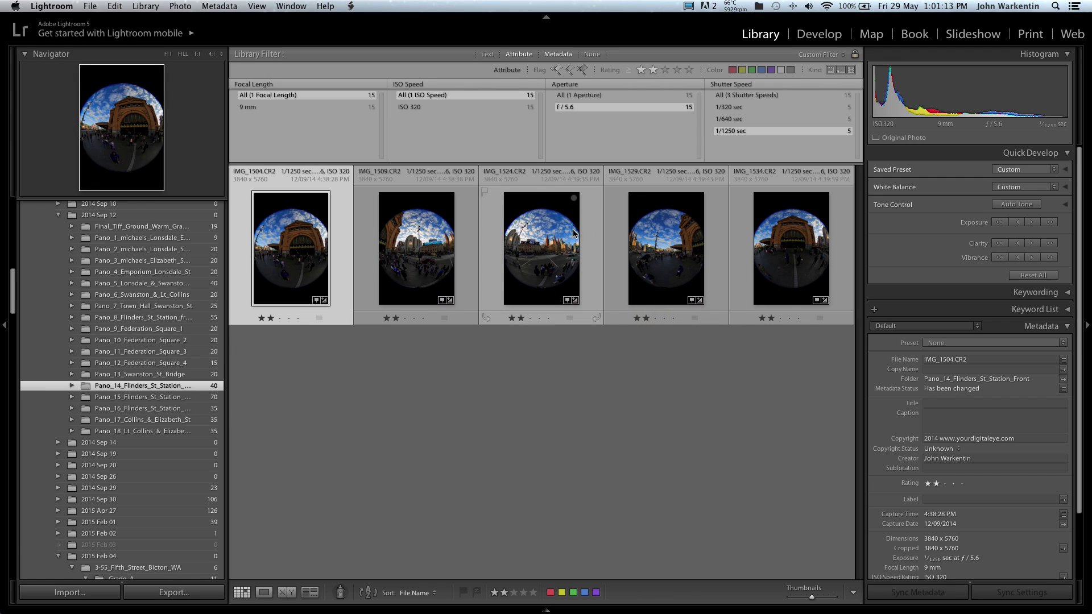
key("super+Tab")
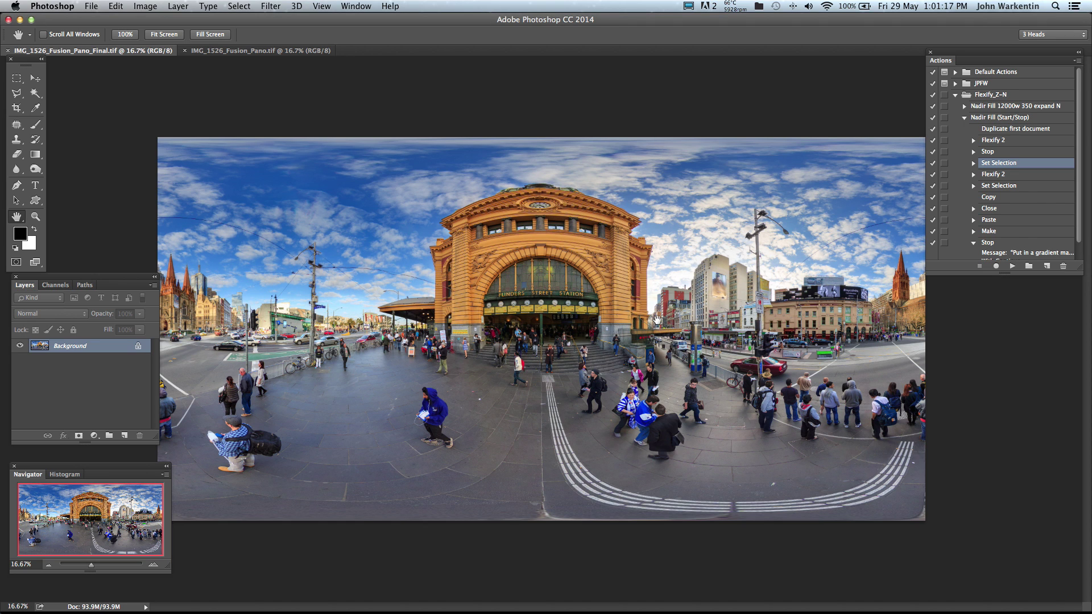
key("super+Tab")
key("Tab")
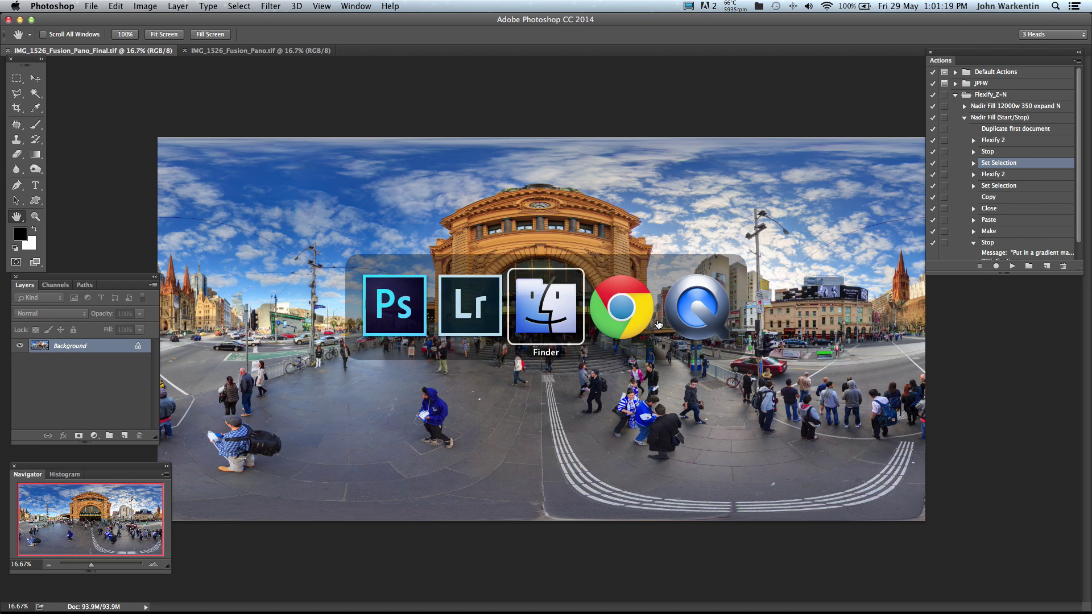
key("Tab")
key("Tab")
Switch to Finder and select all the IMG_1526_Fusion_Pano TIFF files in the Working_Files folder.
key("super+Tab")
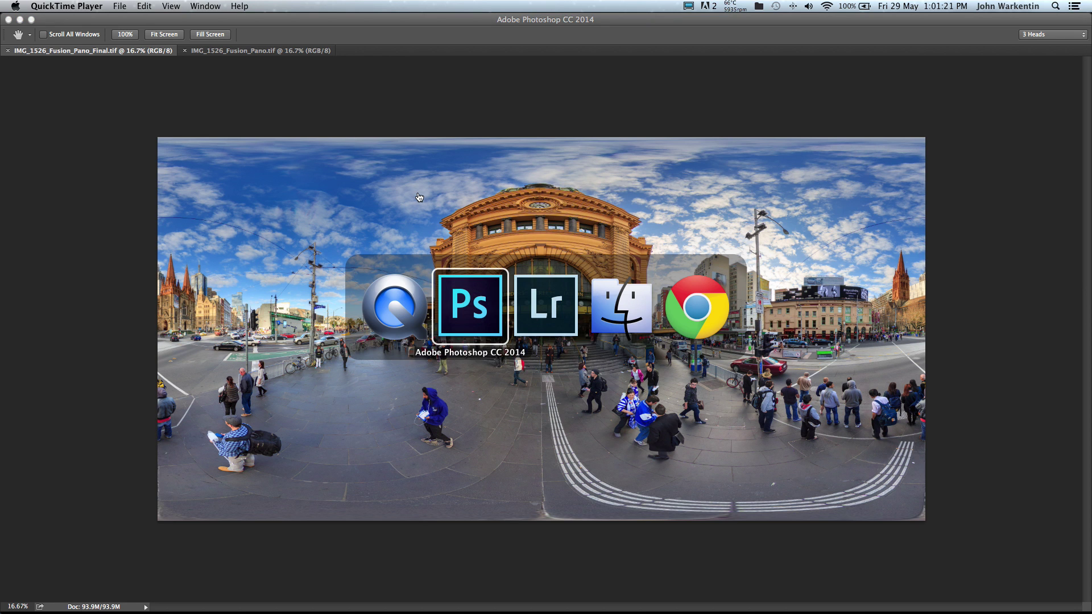
key("Tab")
key("Tab")
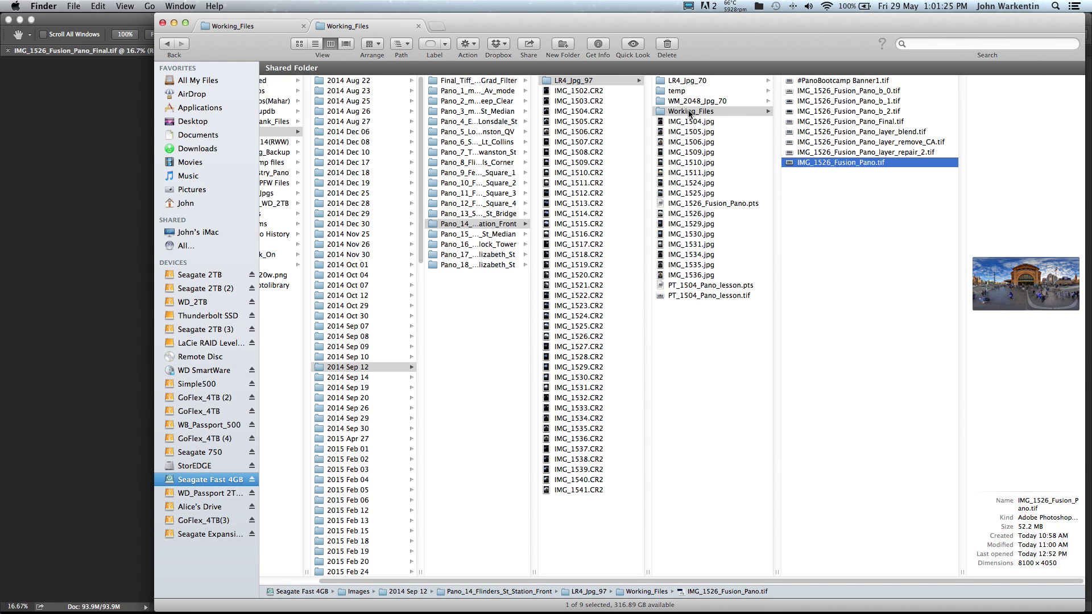
left_click(822, 188)
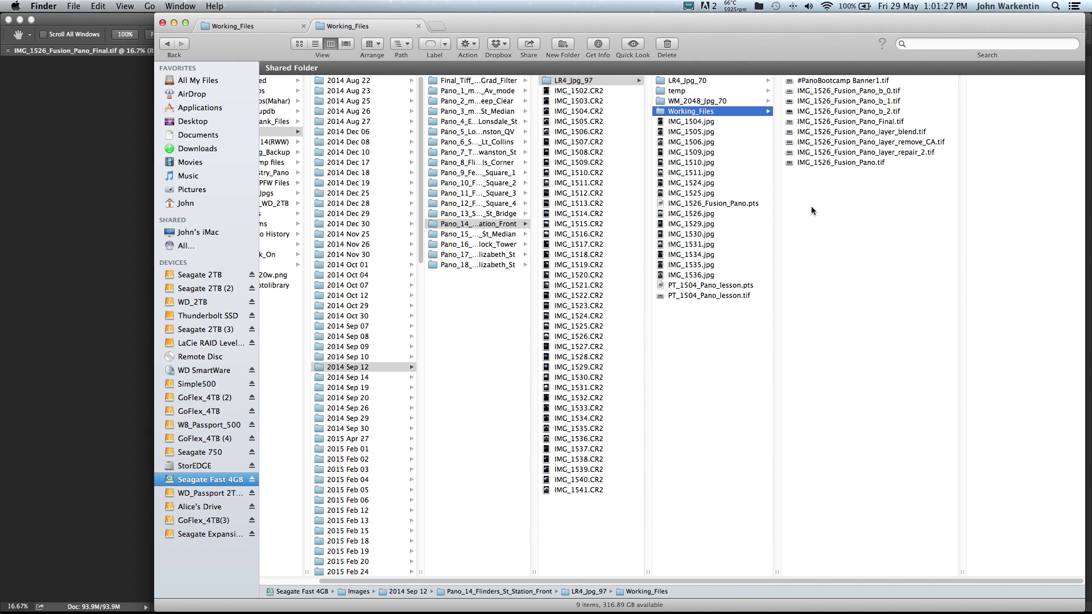
left_click_drag(811, 206, 859, 130)
Switch to Photoshop, close both the final and the original fused panorama documents, and return to Finder.
key("super+Tab")
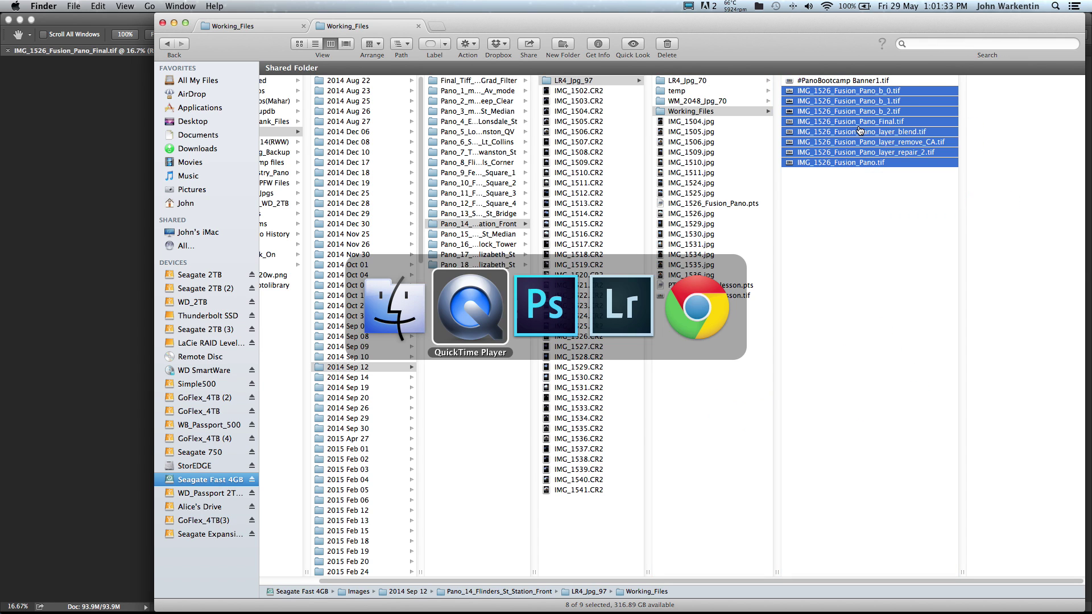
key("super+Tab")
key("super+Tab")
key("super+Tab")
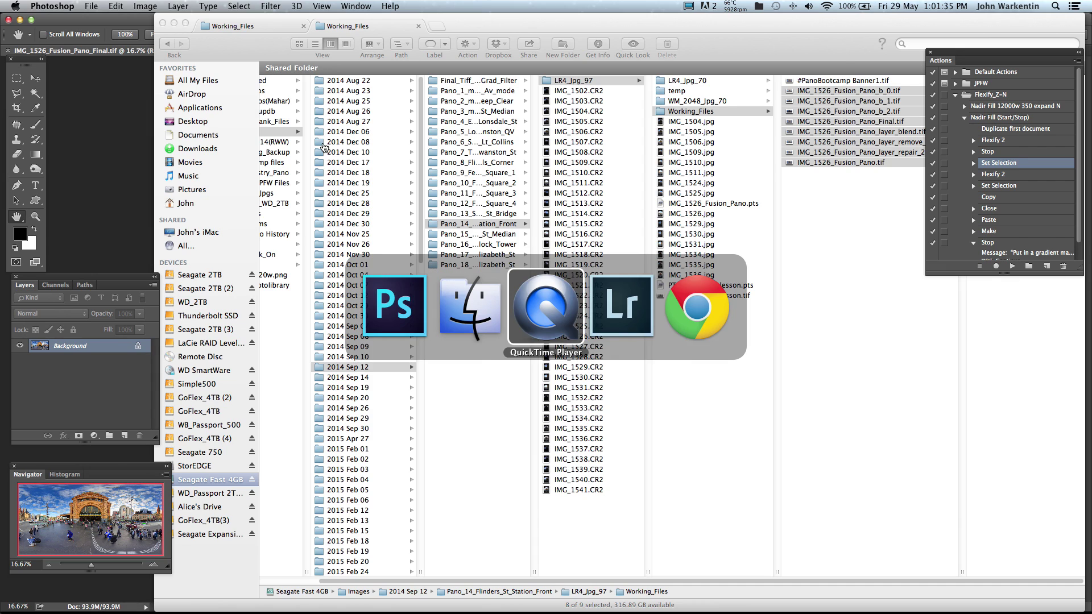
key("super+Tab")
key("super+Tab")
key("super+Tab")
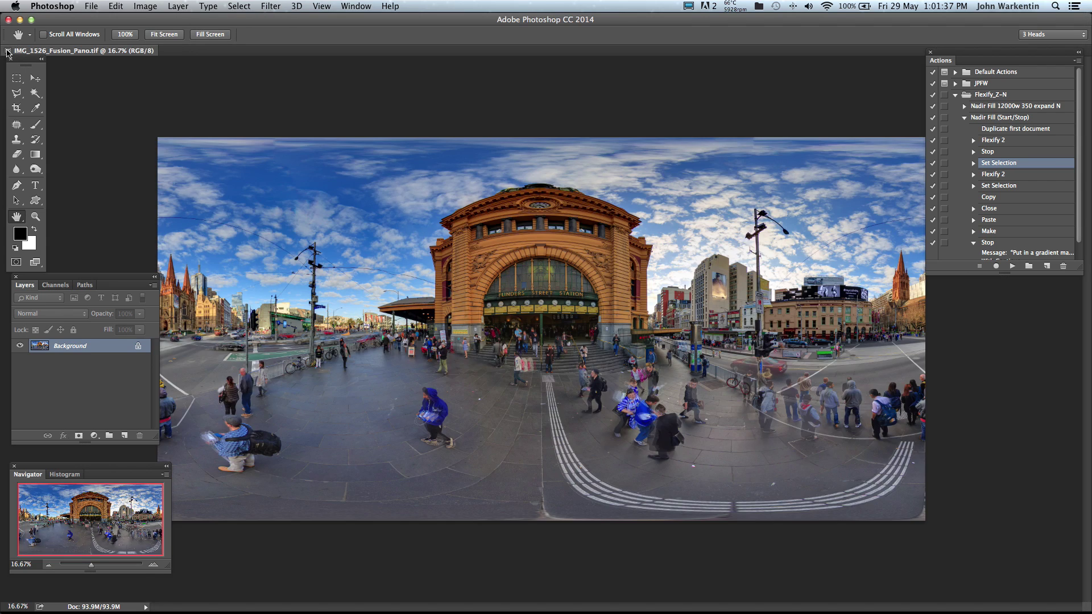
left_click(8, 51)
key("super+Tab")
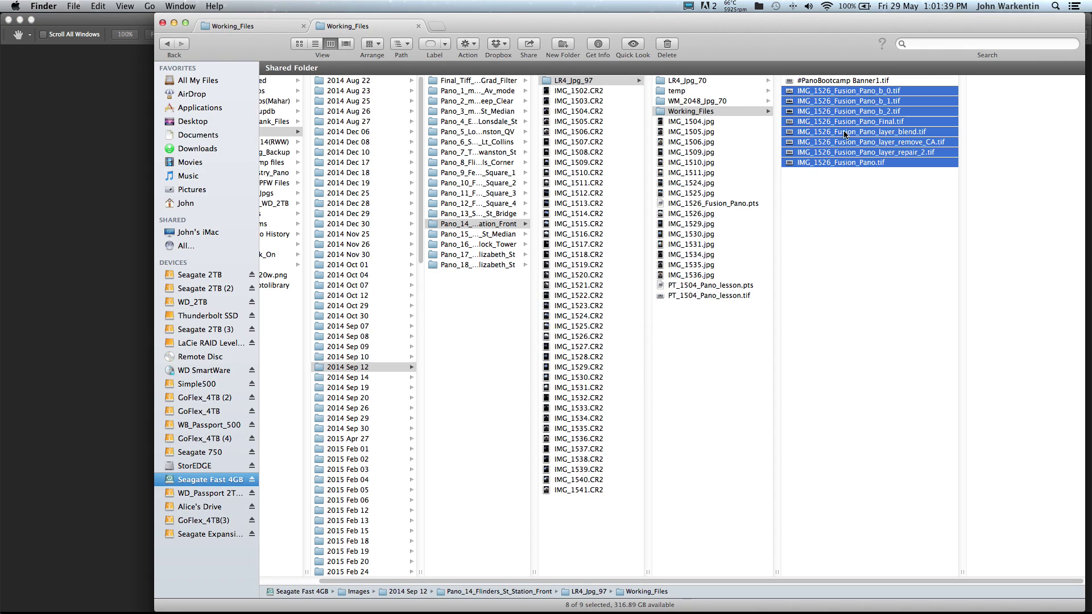
Move the selected fusion TIFFs from Working_Files and the contents of temp into LR4_Jpg_97, stopping at the duplicate-file conflict.
left_click_drag(788, 91, 702, 366)
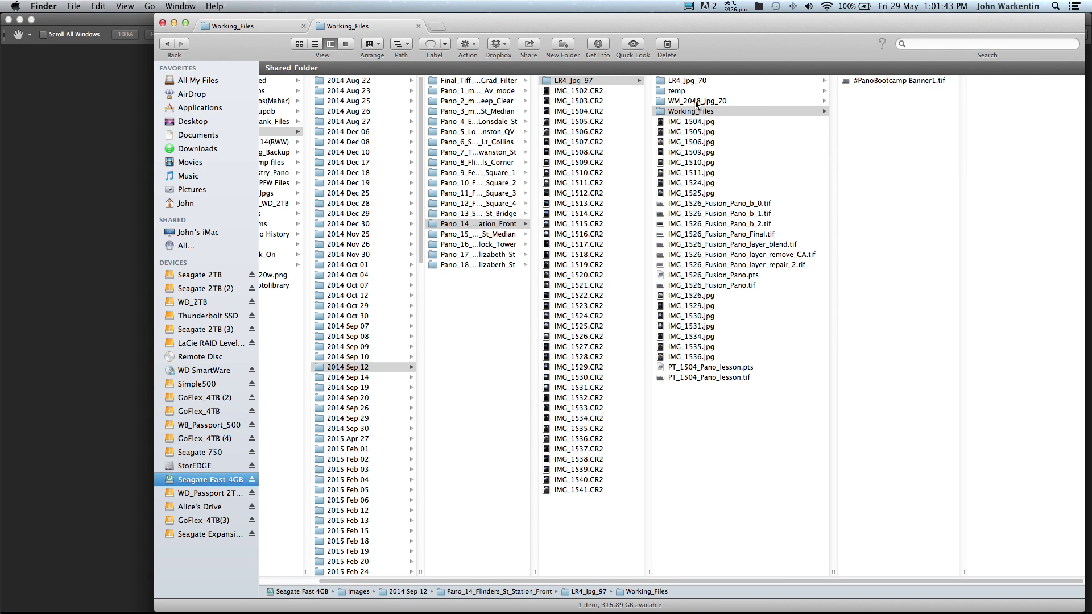
left_click(677, 90)
left_click(913, 274)
key("super+a")
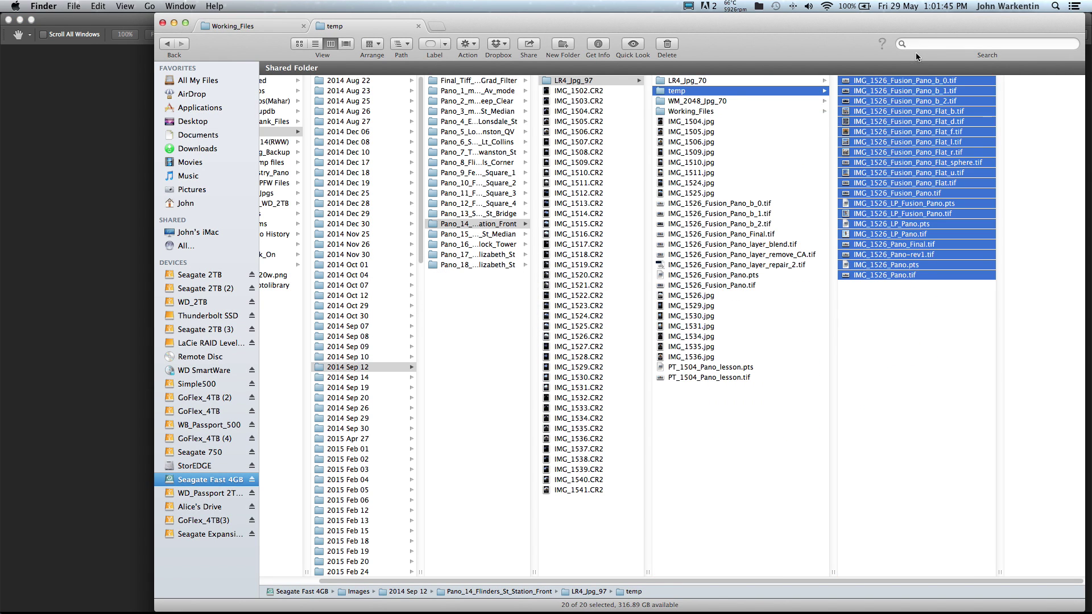
left_click_drag(869, 80, 769, 428)
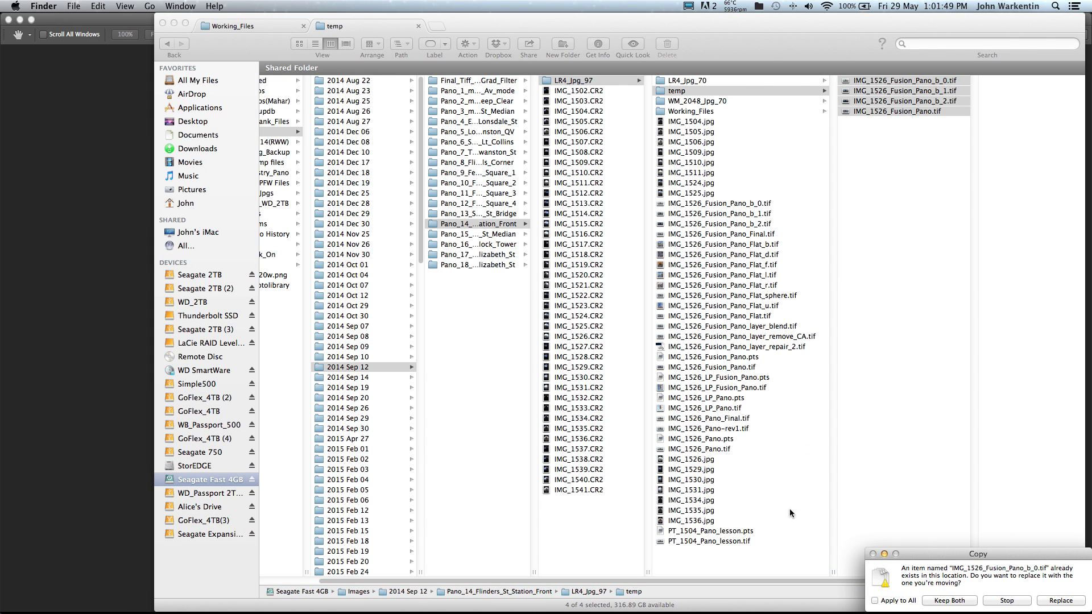
left_click(1017, 603)
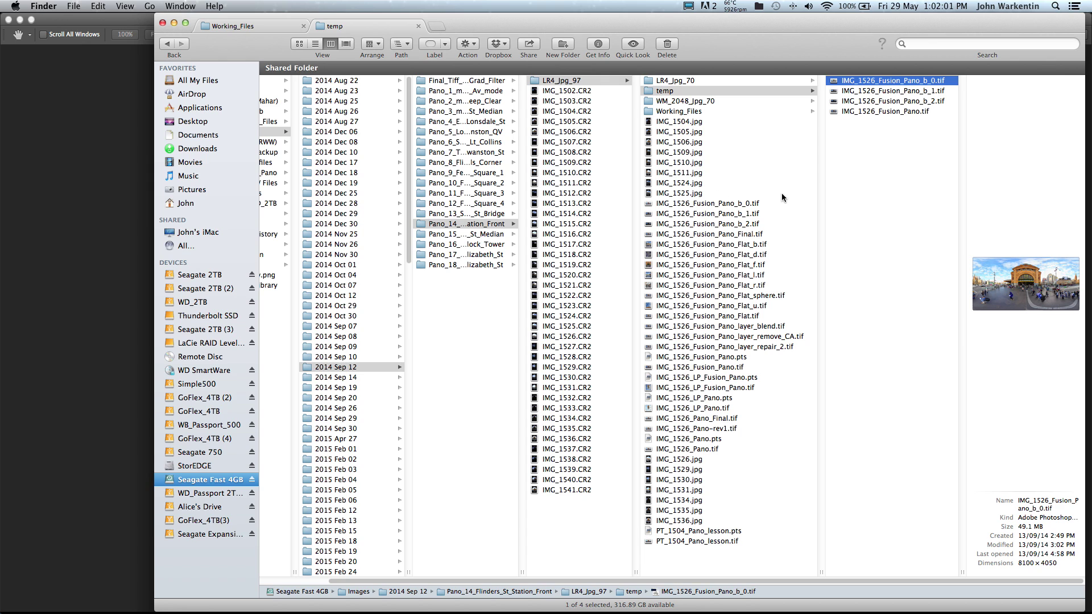
Switch to Lightroom and open the LR4_Jpg_97 subfolder of the Pano_14 Flinders Street Station folder.
key("super+Tab")
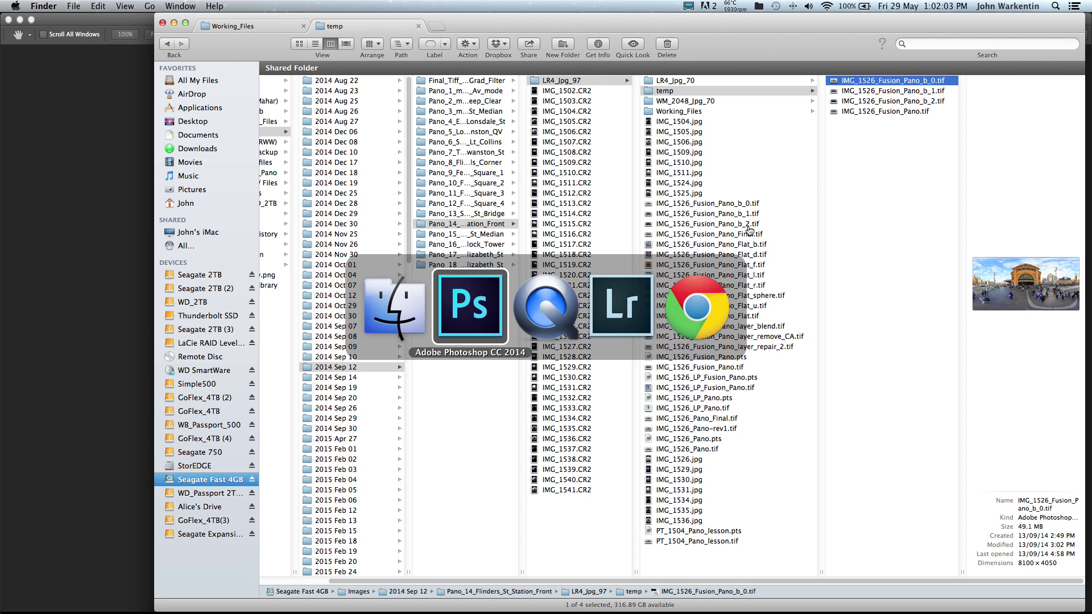
key("super+Tab")
key("super+Tab")
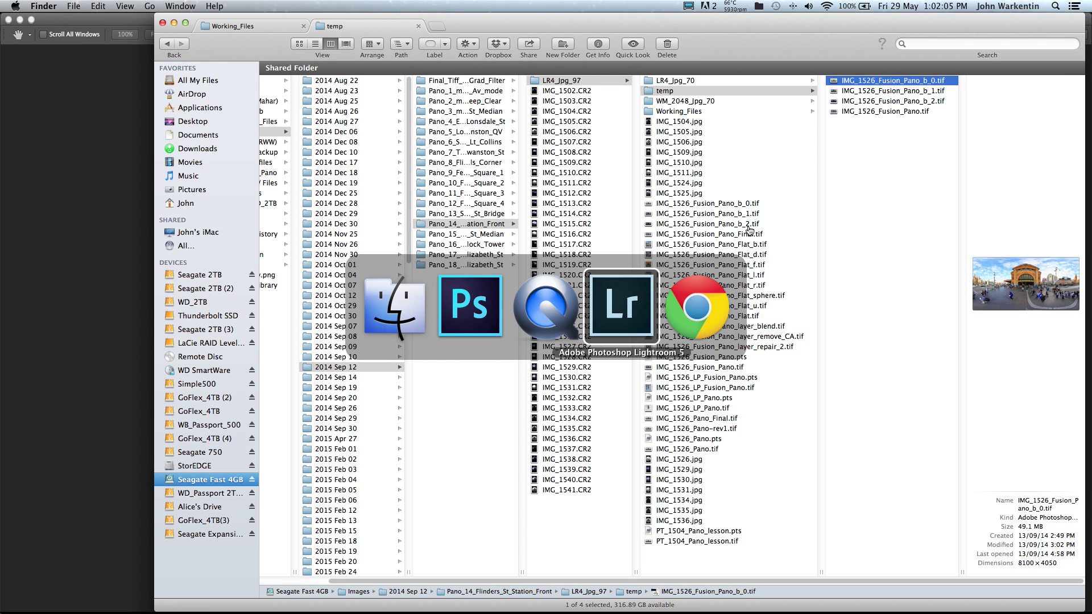
key("super+Tab")
key("super+Tab")
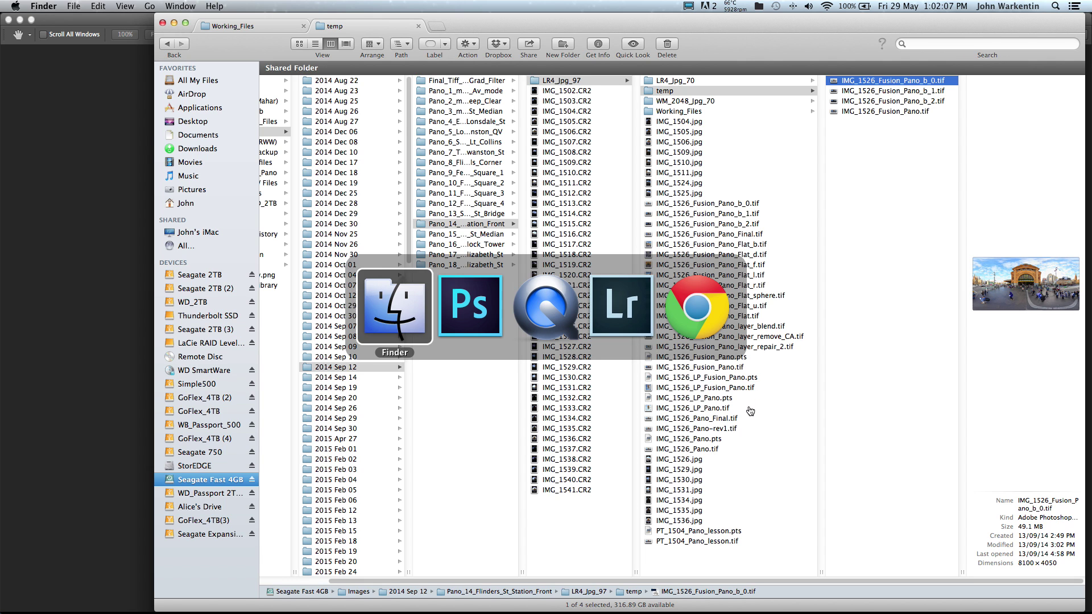
key("super+Tab")
key("super+Tab")
key("super+Tab")
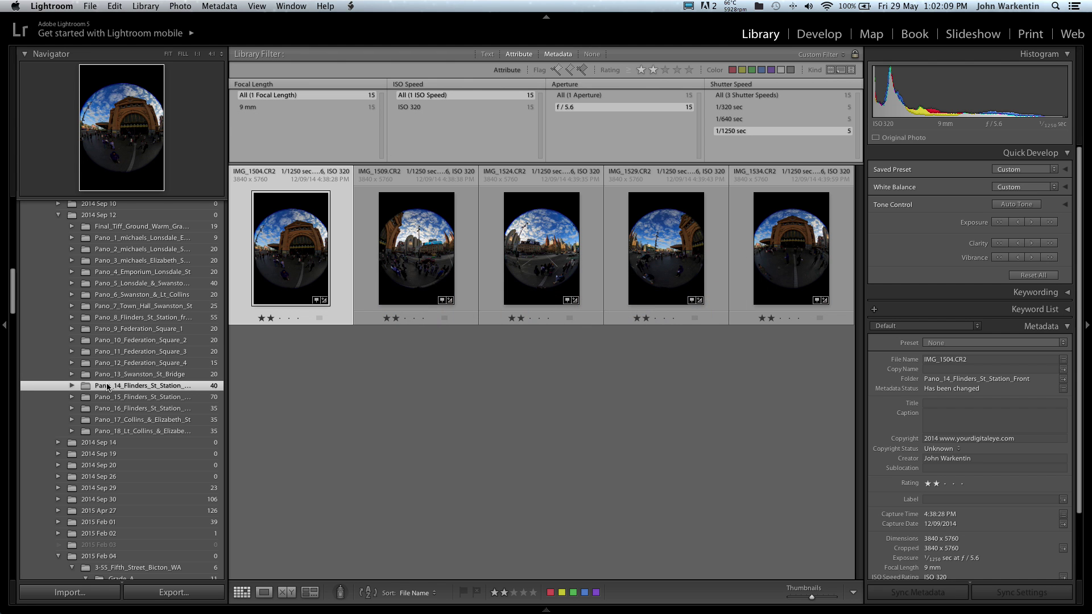
left_click(71, 386)
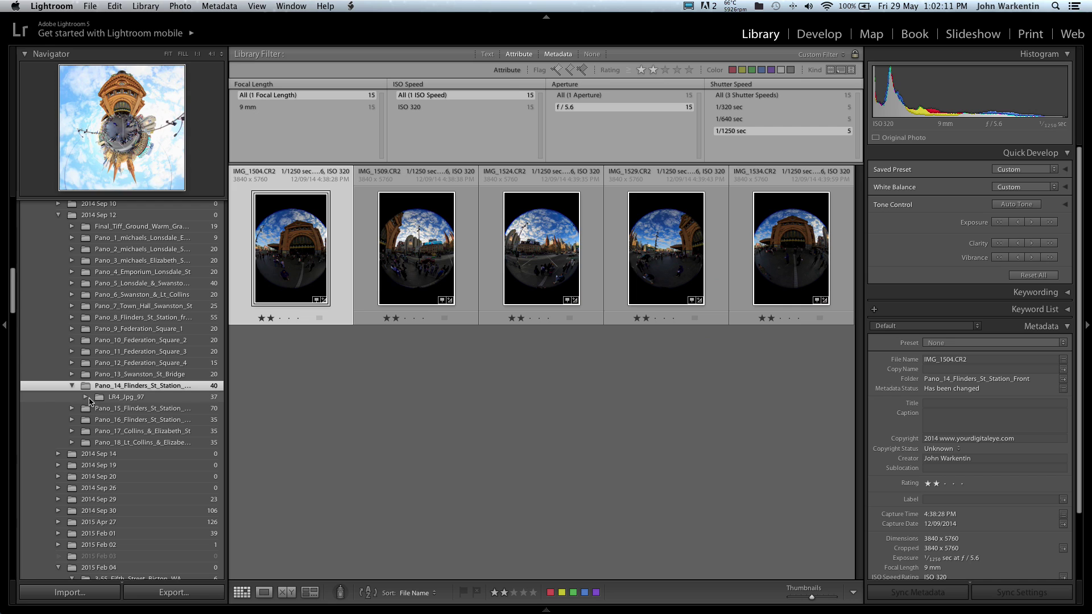
left_click(88, 398)
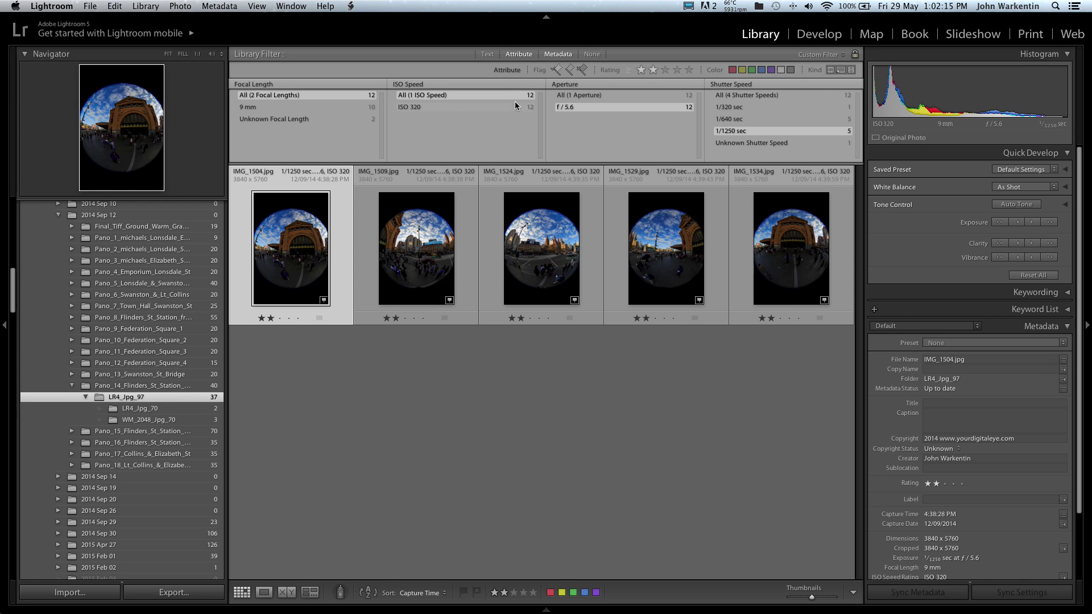
Filter the photos by Unknown Focal Length and show IMG_1526_Fusion_Pano_Final.tif enlarged on its own.
left_click(270, 120)
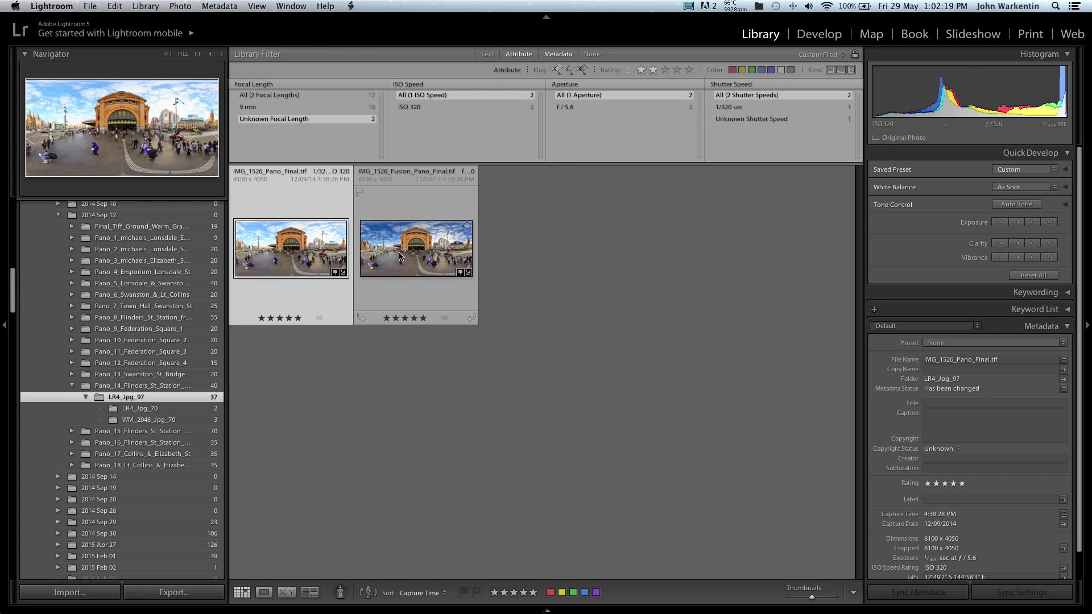
left_click(400, 257)
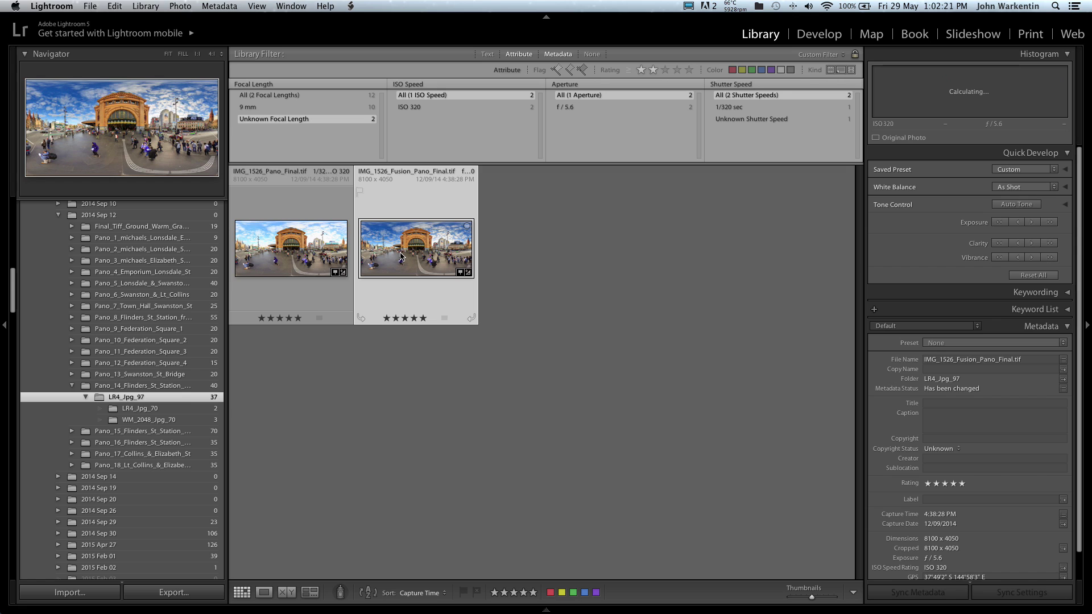
double_click(400, 257)
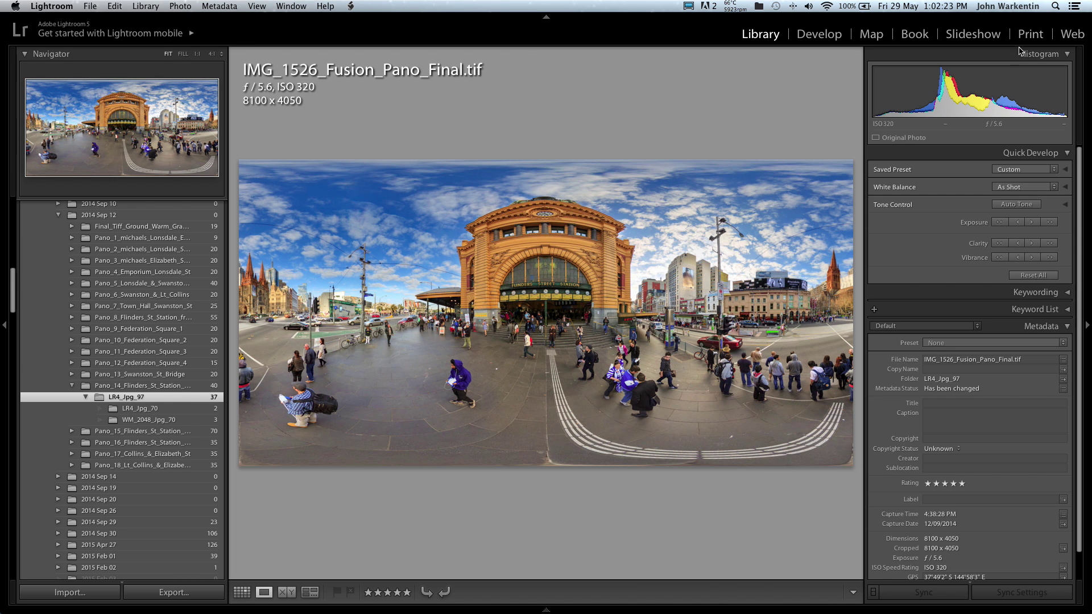
Bring the final fused panorama into Develop and select its existing graduated filter near the station entrance.
left_click(822, 36)
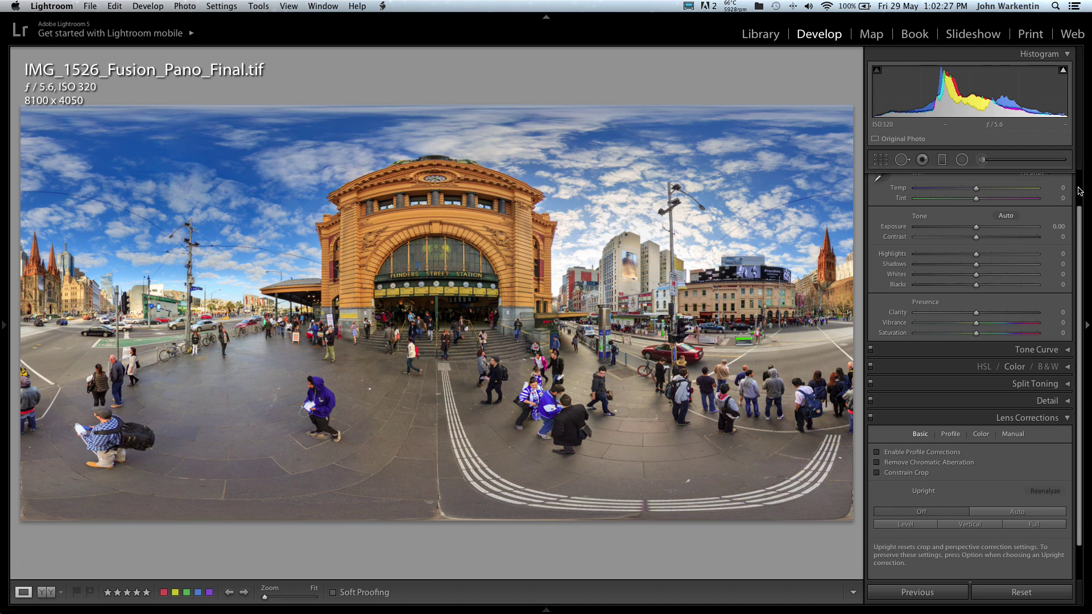
scroll(1081, 191, "up", 2)
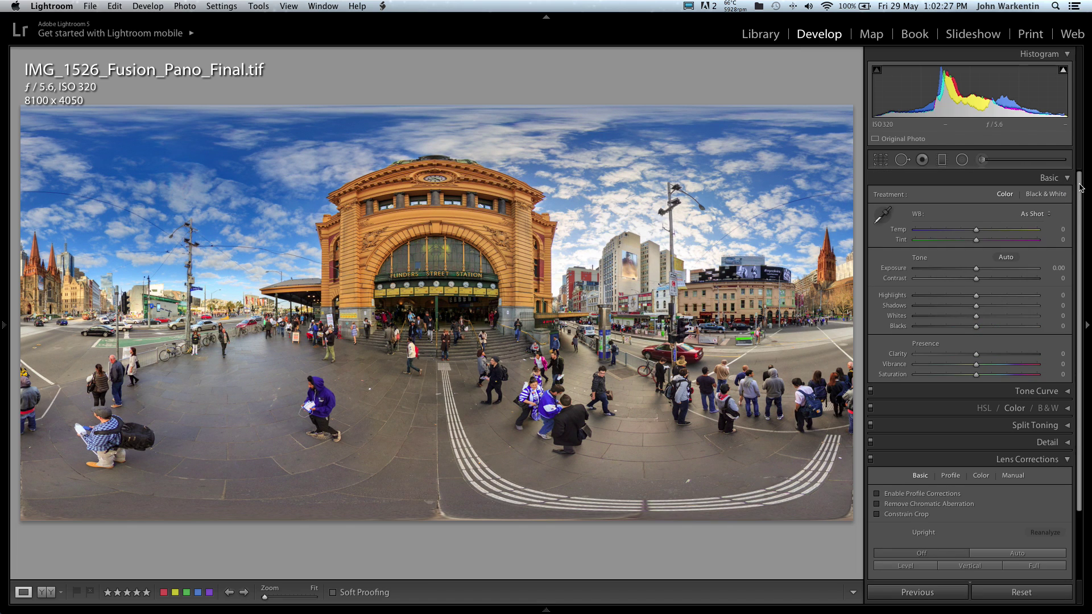
left_click(943, 160)
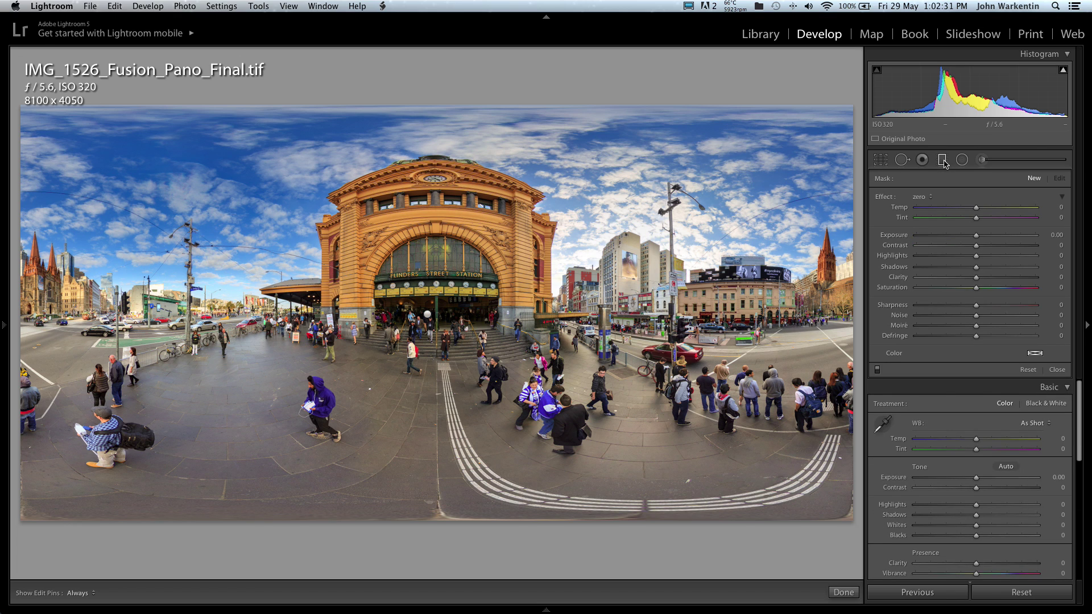
left_click(428, 314)
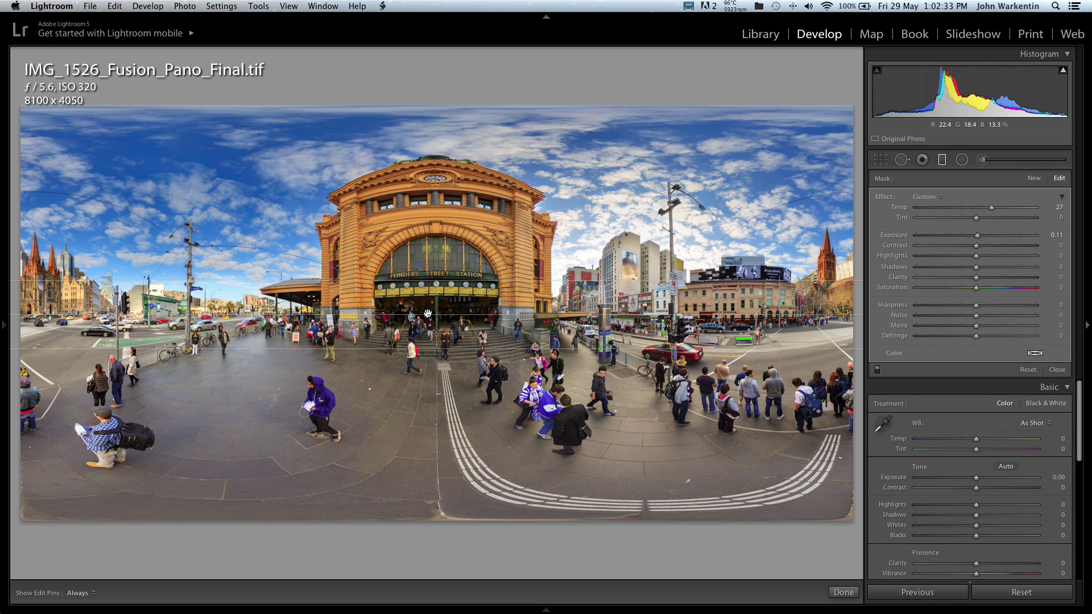
Toggle the graduated filter off and on repeatedly to compare the ground's colour with and without it.
left_click(877, 371)
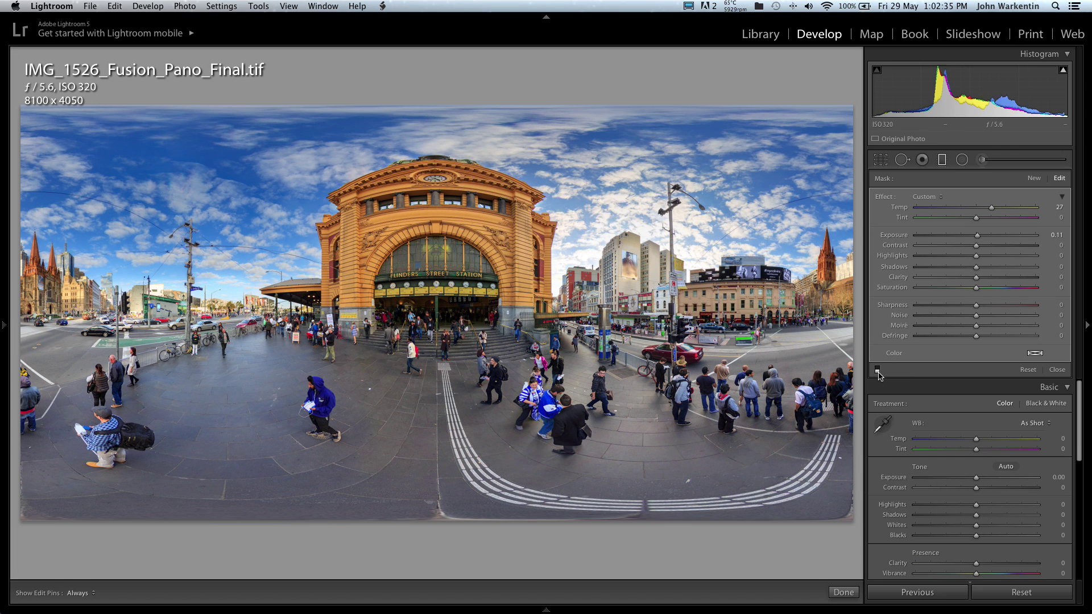
left_click(878, 371)
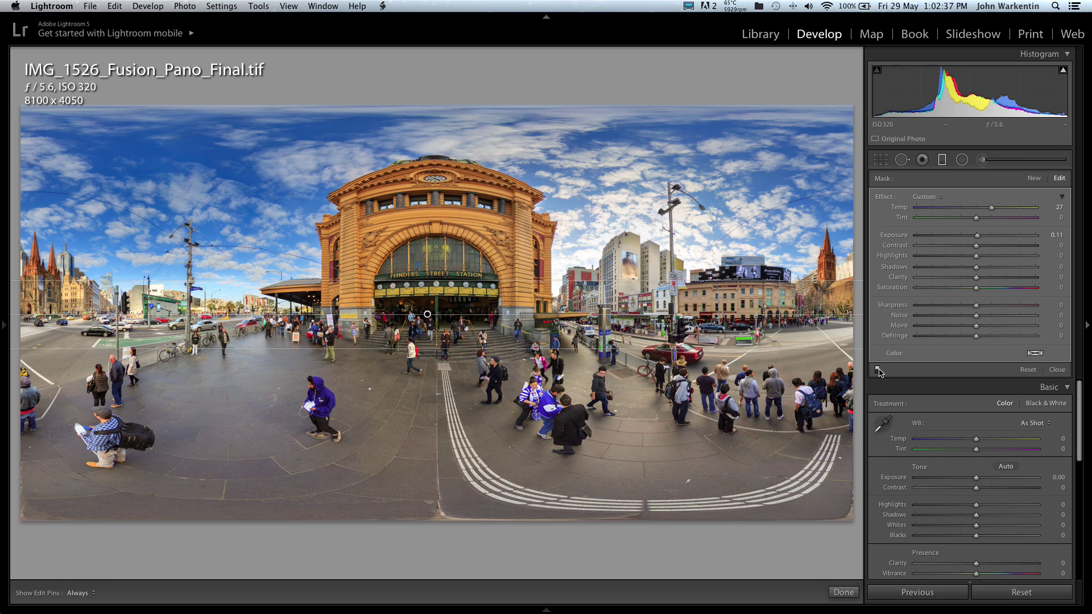
left_click(878, 371)
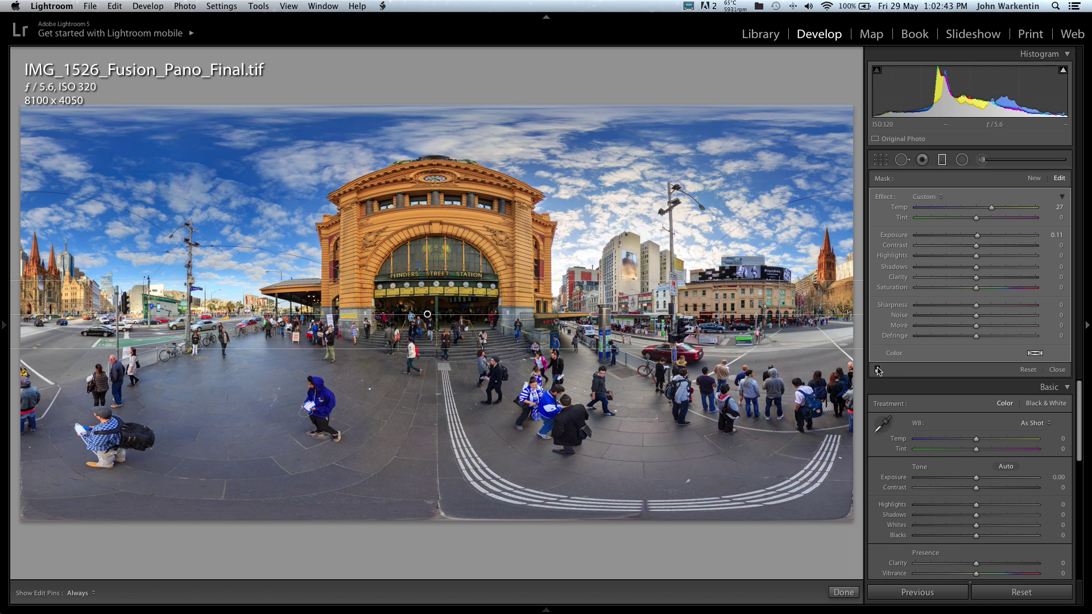
left_click(878, 371)
left_click(879, 374)
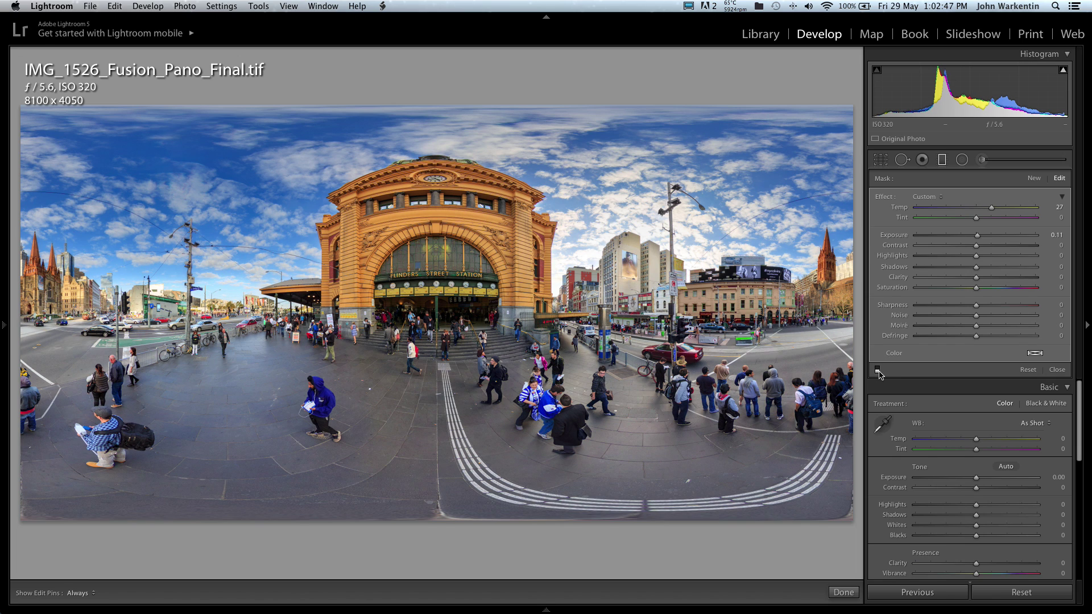
left_click(878, 370)
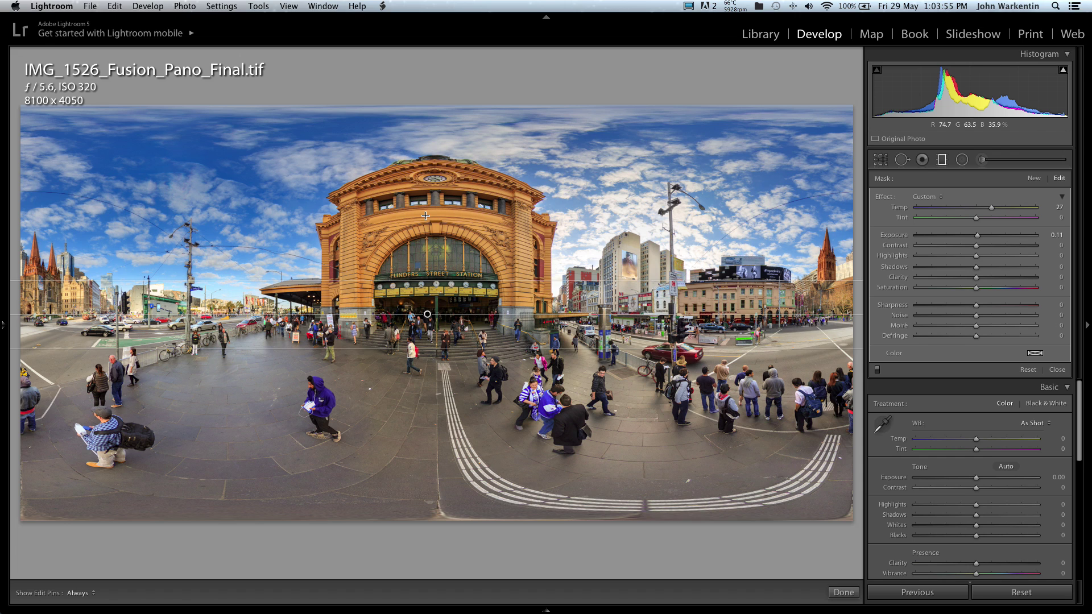
Open IMG_1526_Fusion_Pano_Final.tif from Finder in Photoshop to check it, close it and return to Finder.
key("super+Tab")
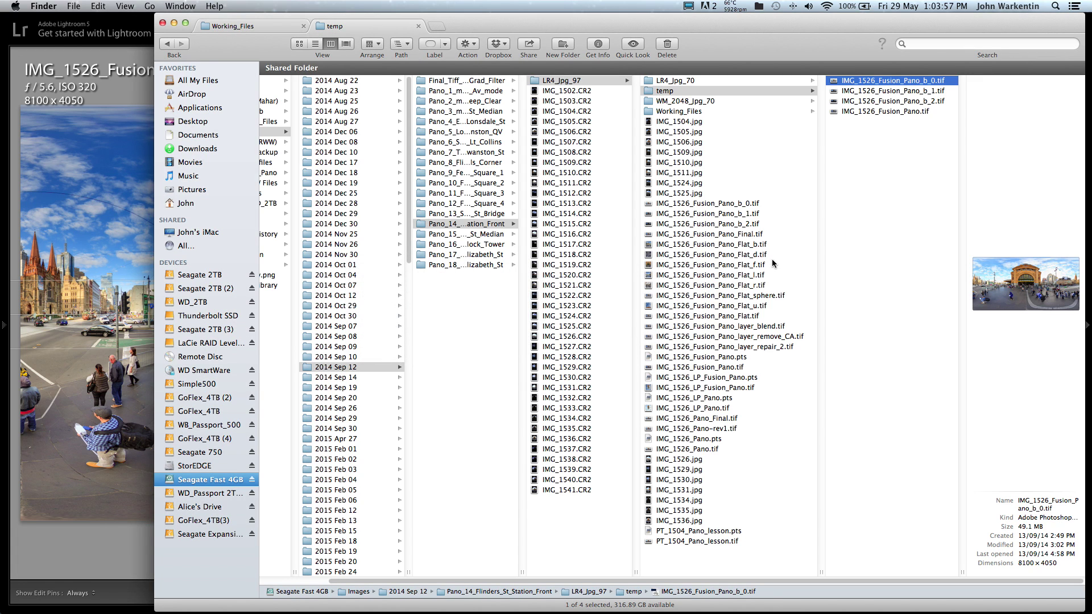
left_click(757, 233)
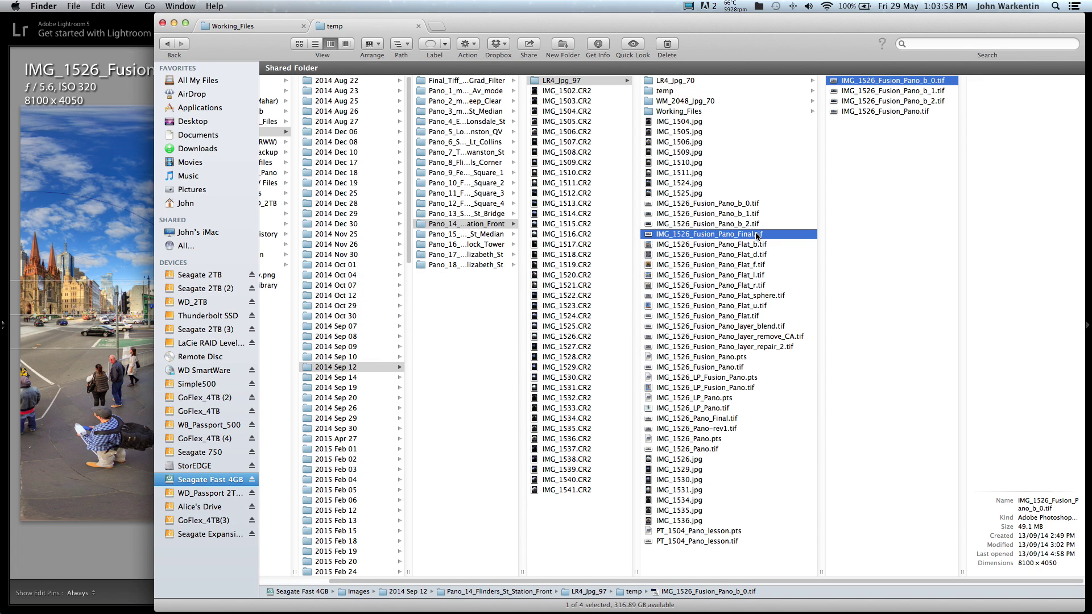
double_click(653, 234)
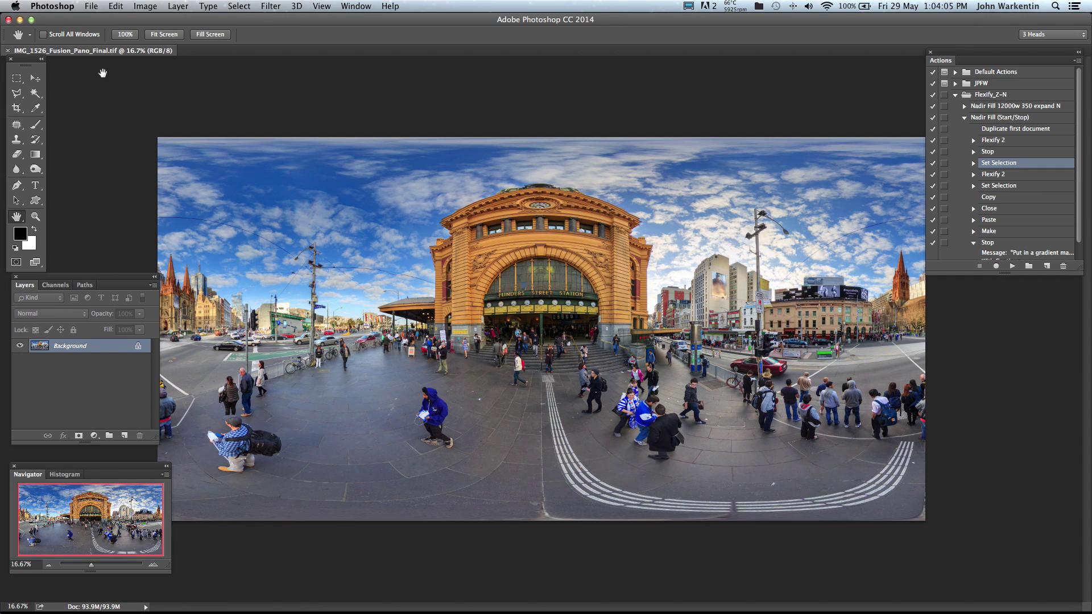
left_click(8, 51)
key("super+Tab")
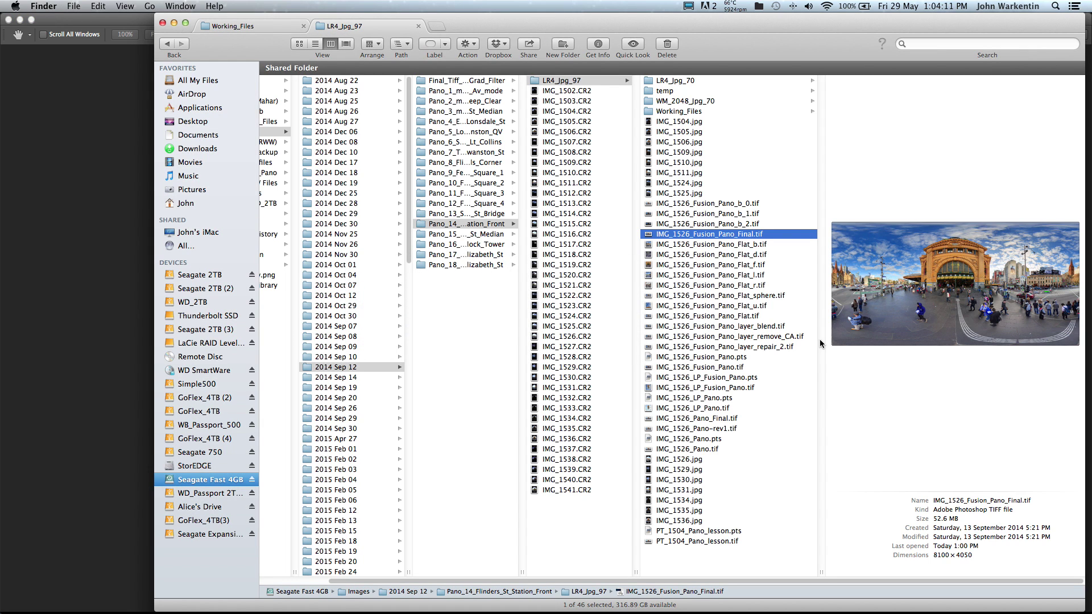
Preview IMG_1526_Pano_Final.tif for comparison and select IMG_1526_Fusion_Pano_Final.tif again.
left_click(722, 420)
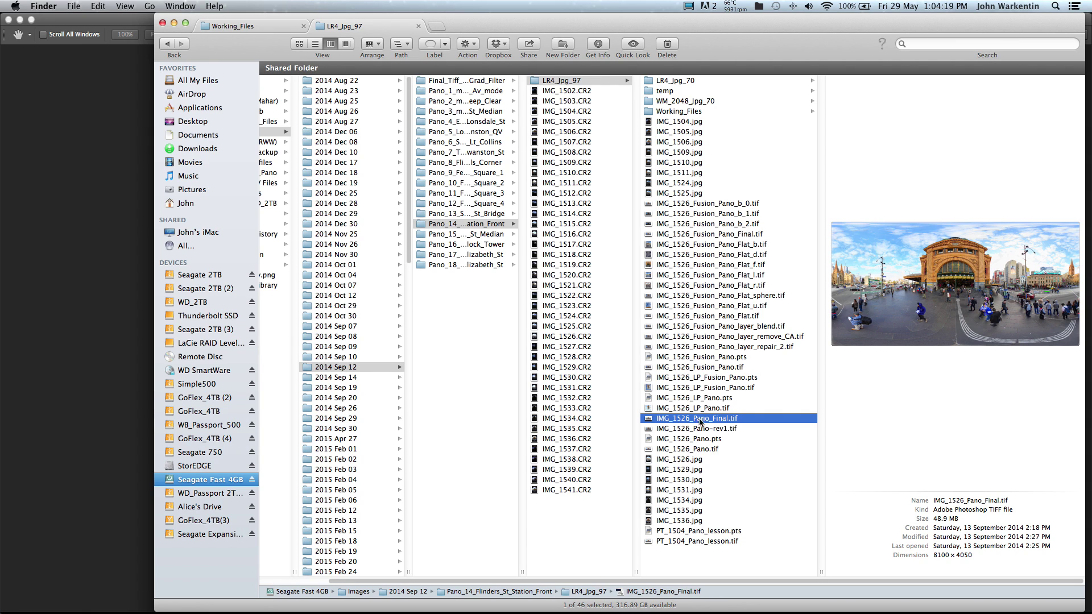
left_click(710, 234)
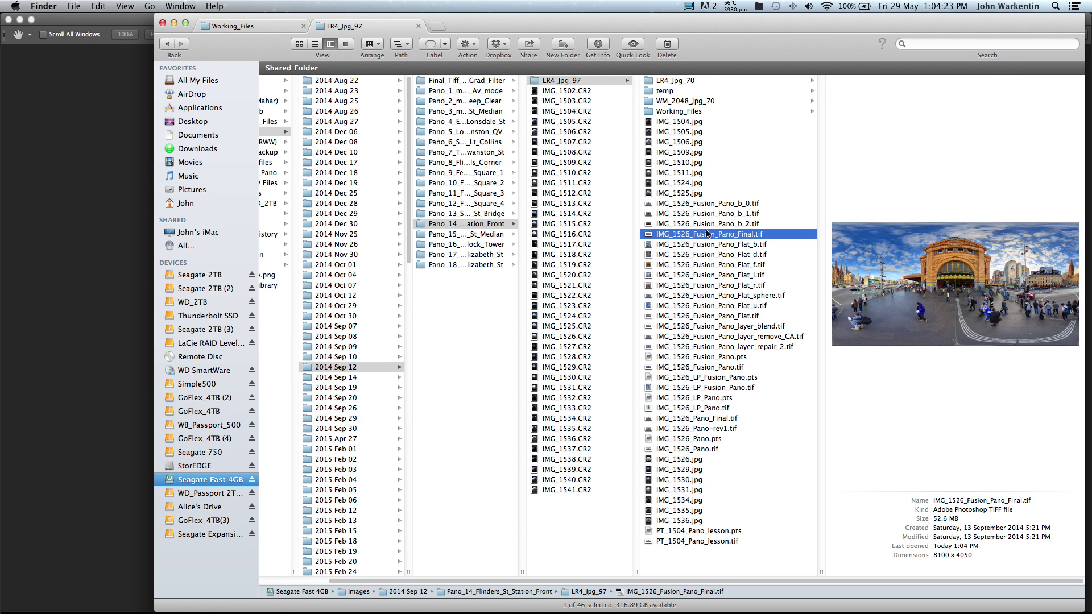
left_click(651, 235)
Launch PTGui Pro and load IMG_1526_Fusion_Pano_Final.tif from Finder into the new project as its source image.
mouse_move(557, 607)
left_click(597, 598)
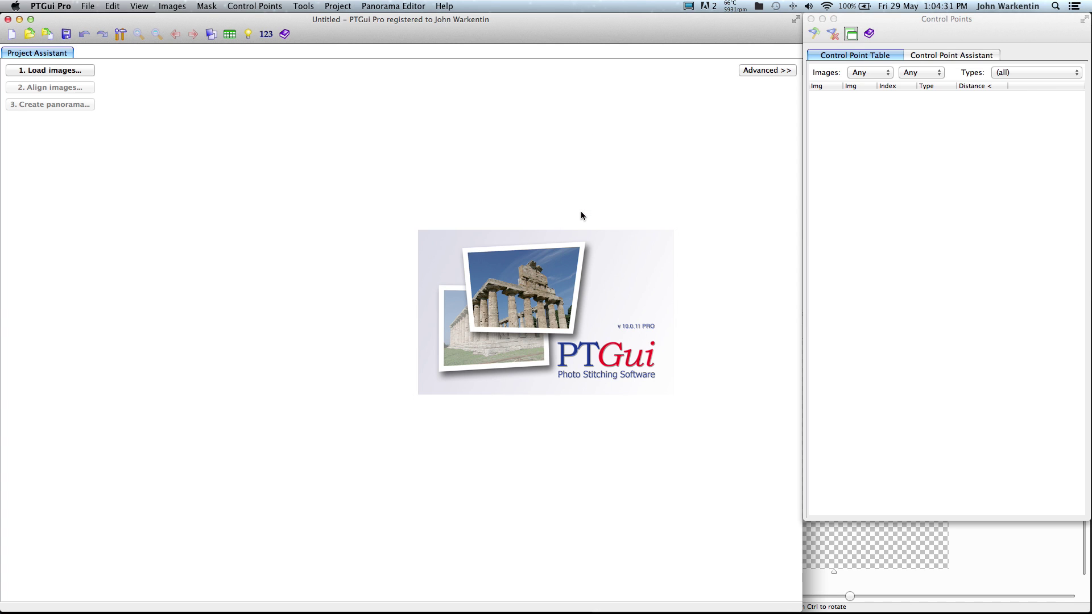
key("super+Tab")
left_click_drag(663, 239, 338, 300)
key("super+Tab")
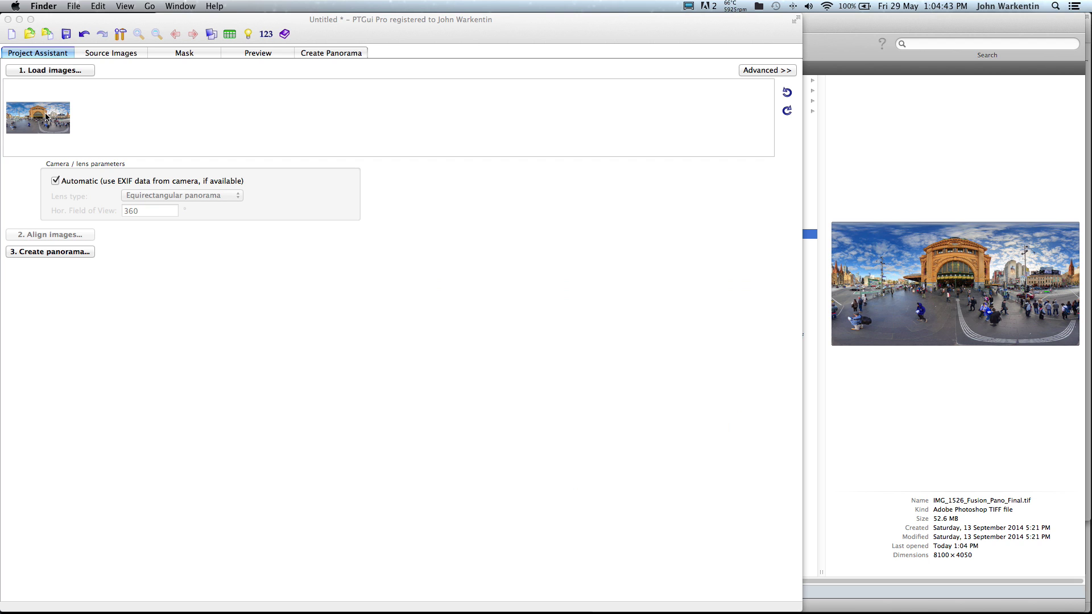
Show PTGui's advanced options and keep the lens type as Equirectangular panorama in the lens settings.
left_click(756, 70)
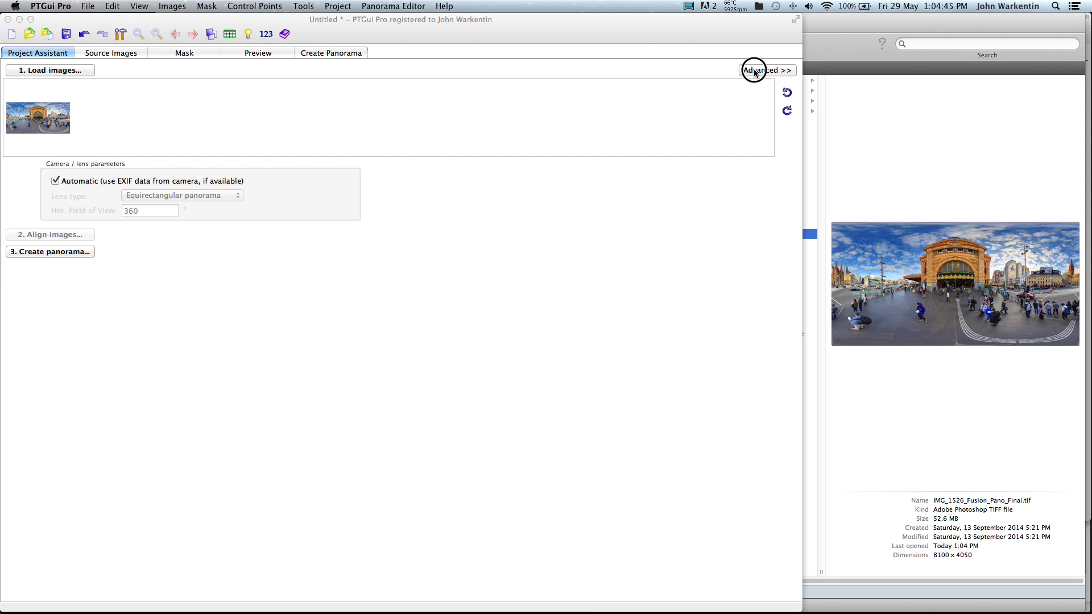
left_click(133, 54)
left_click(195, 54)
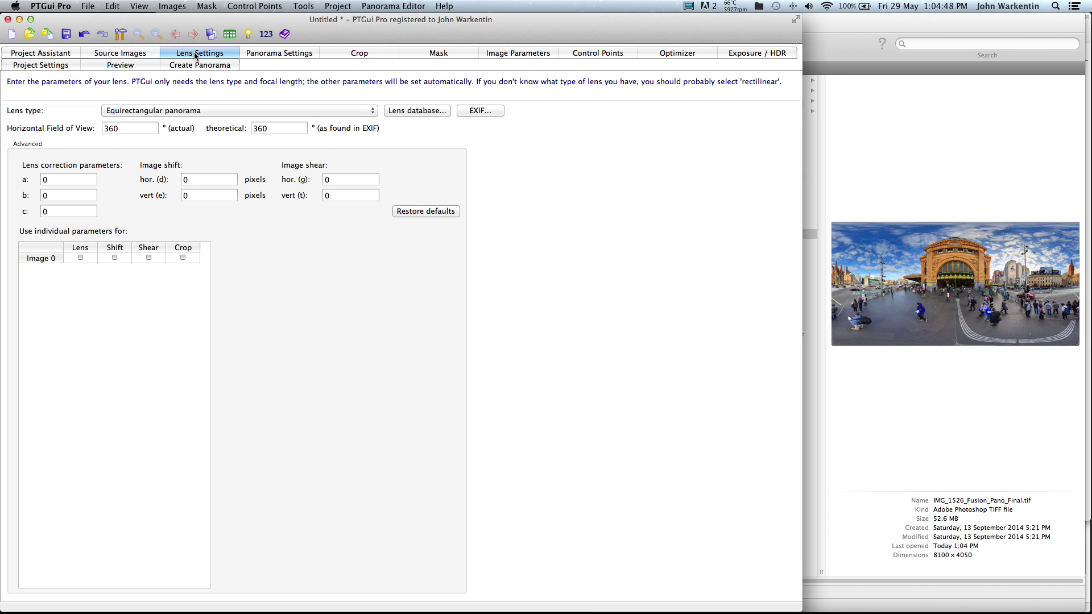
left_click(181, 113)
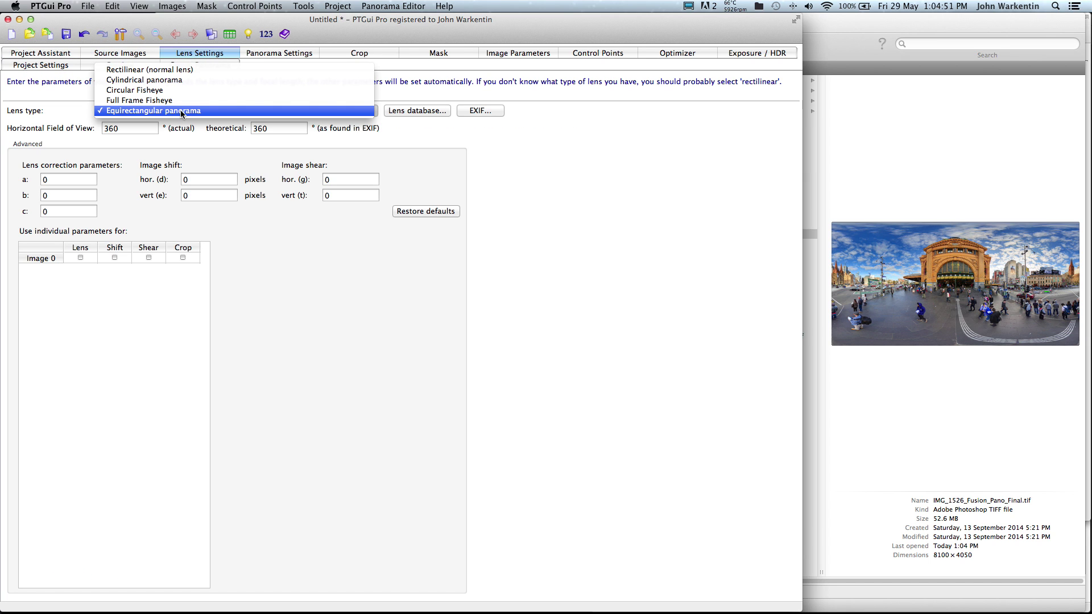
left_click(181, 112)
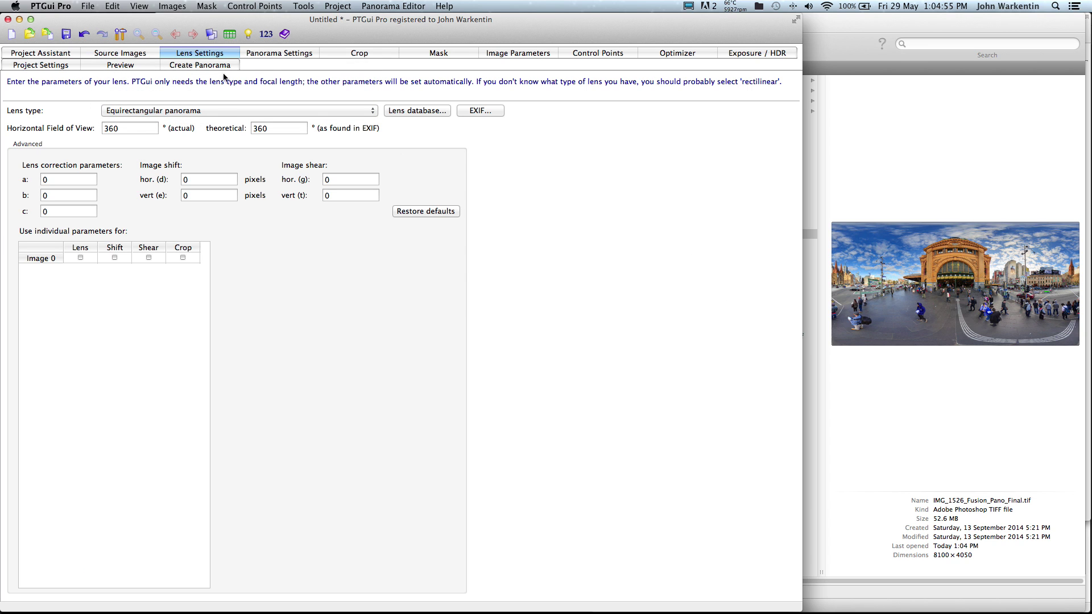
Set the panorama projection to Stereographic with a field of view of 275° horizontal by 275° vertical.
left_click(275, 53)
left_click(180, 114)
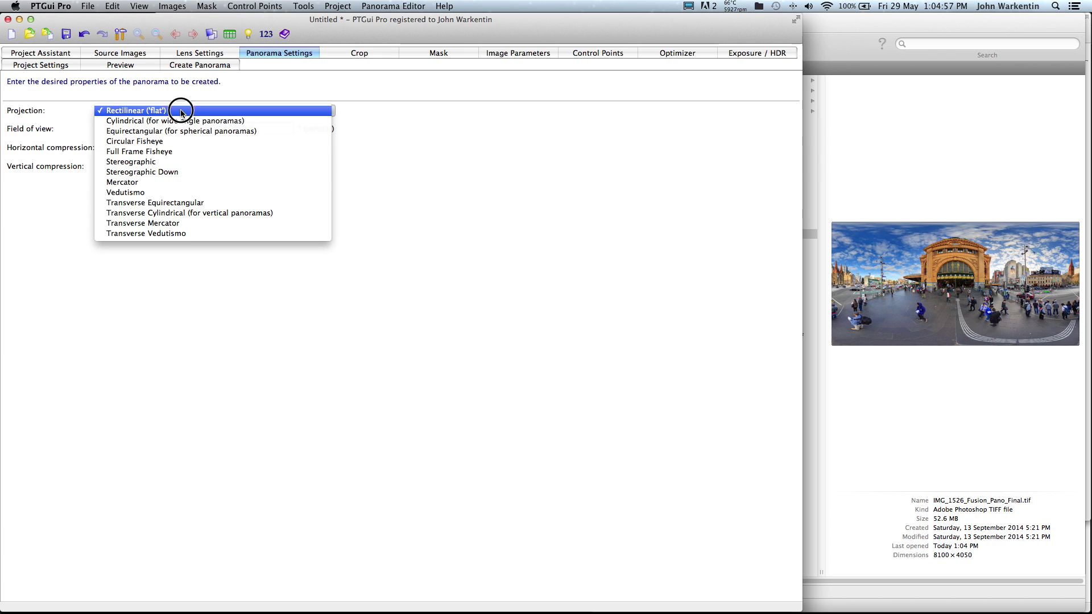
left_click(156, 164)
left_click_drag(131, 128, 77, 129)
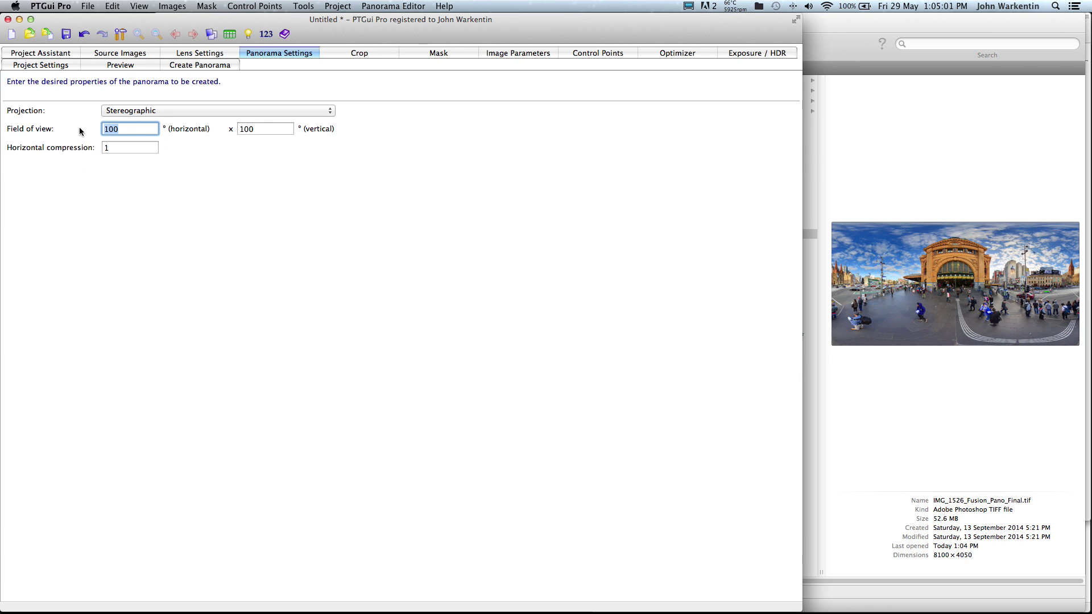
type("275")
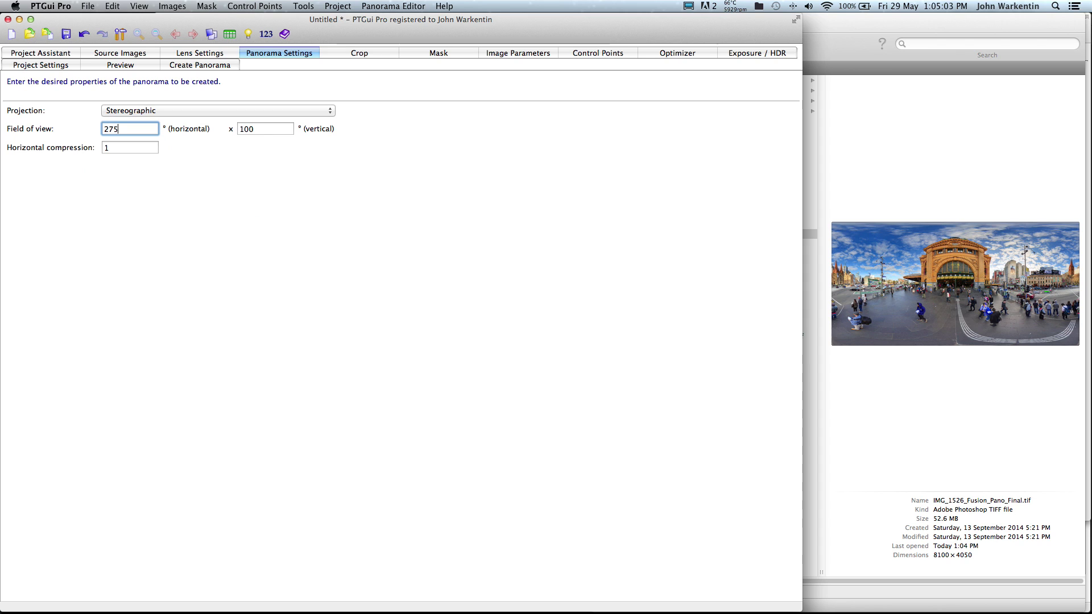
key("Tab")
type("275")
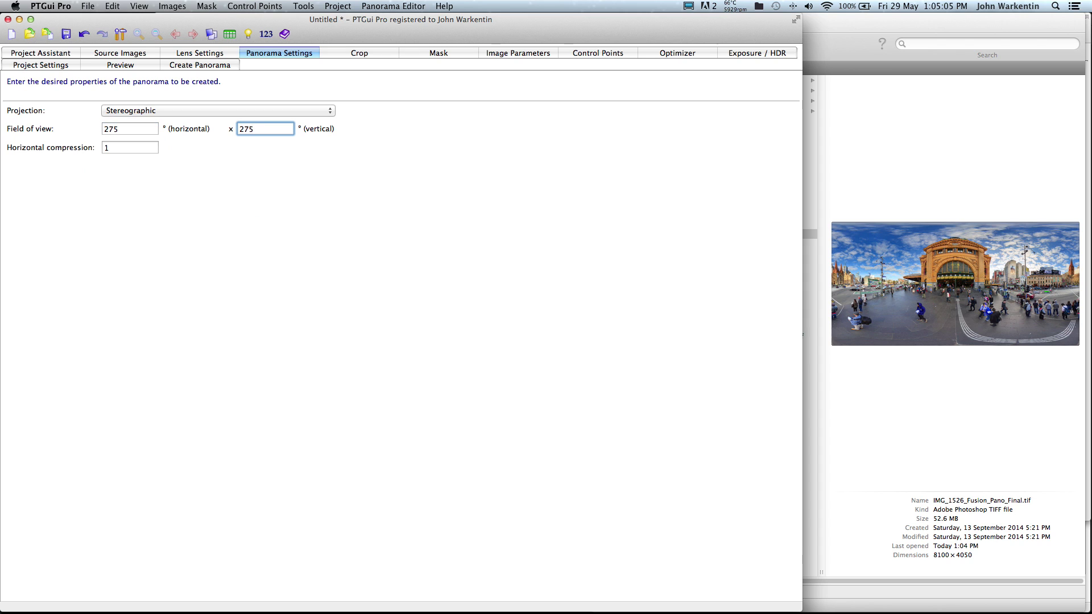
key("Tab")
Shift the whole panorama by a pitch of -90 with a numerical transform and show the result in the Panorama Editor.
left_click(211, 35)
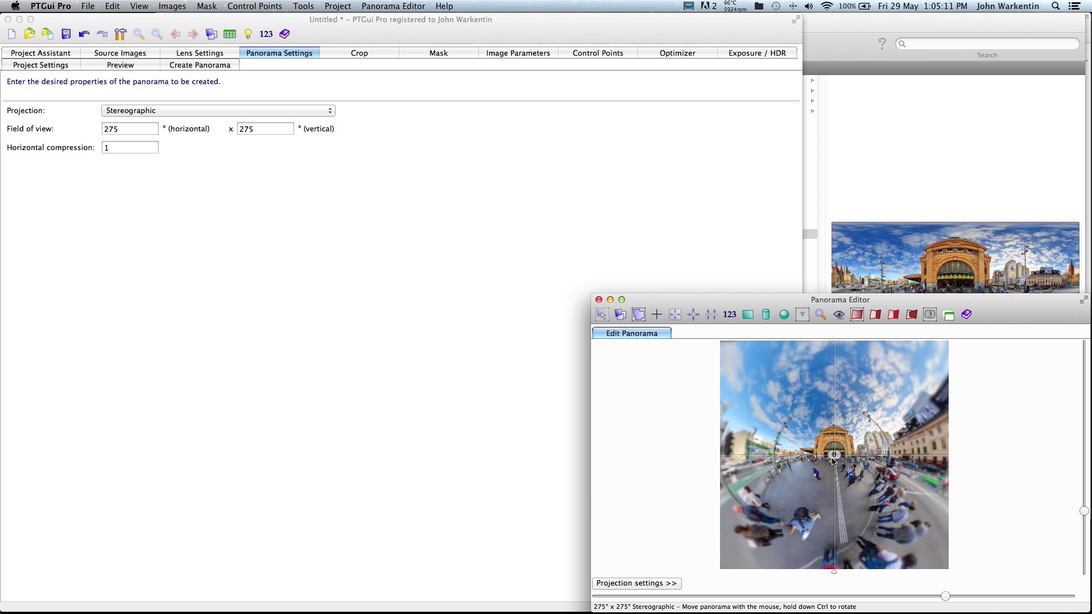
left_click(931, 314)
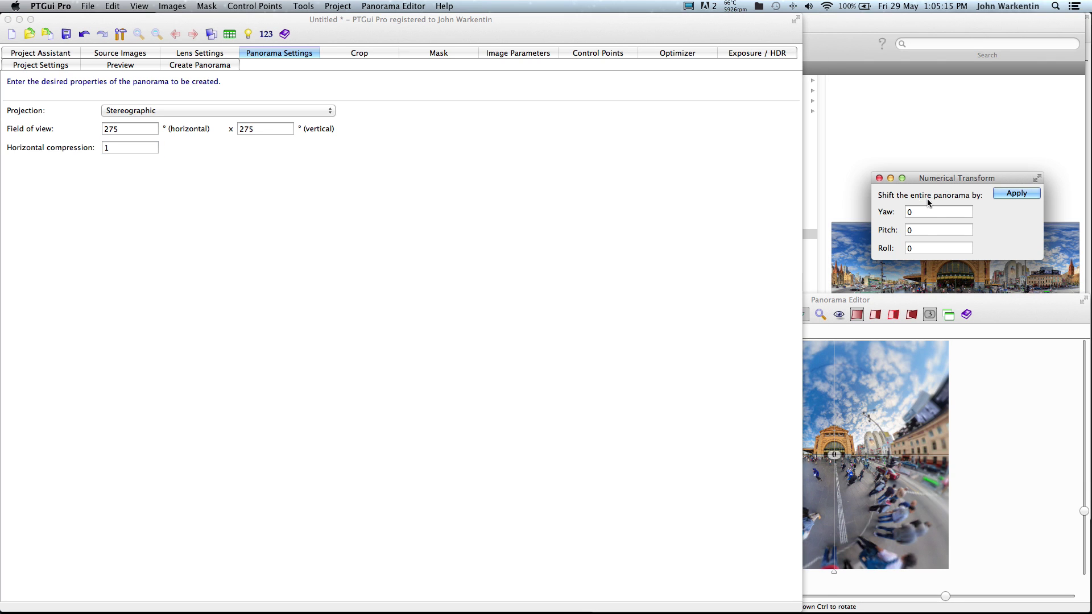
left_click(914, 230)
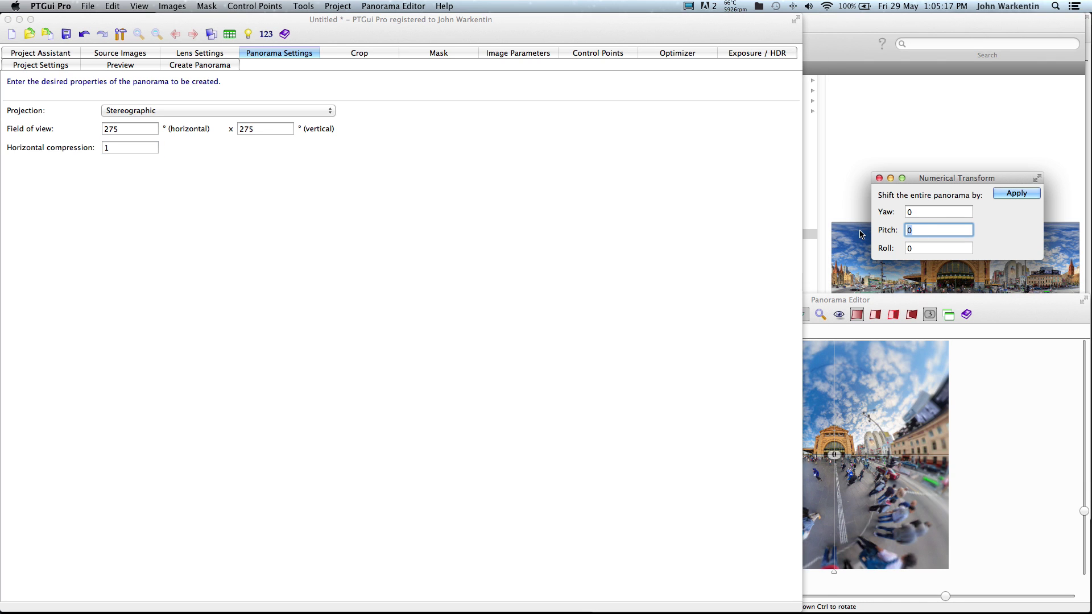
type("-90")
left_click(1016, 194)
left_click_drag(973, 178, 966, 93)
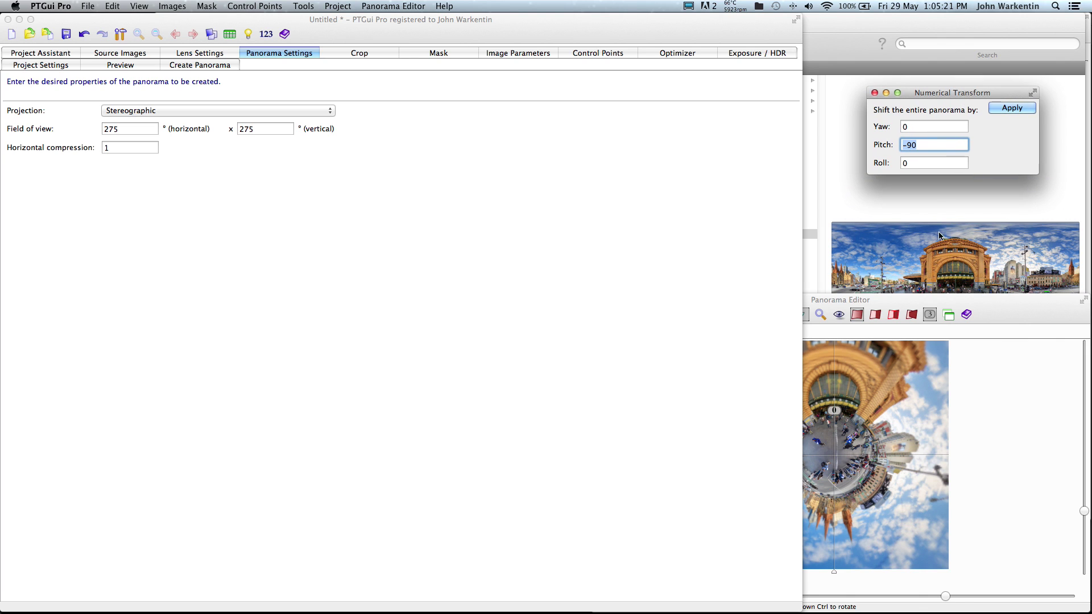
left_click(1013, 318)
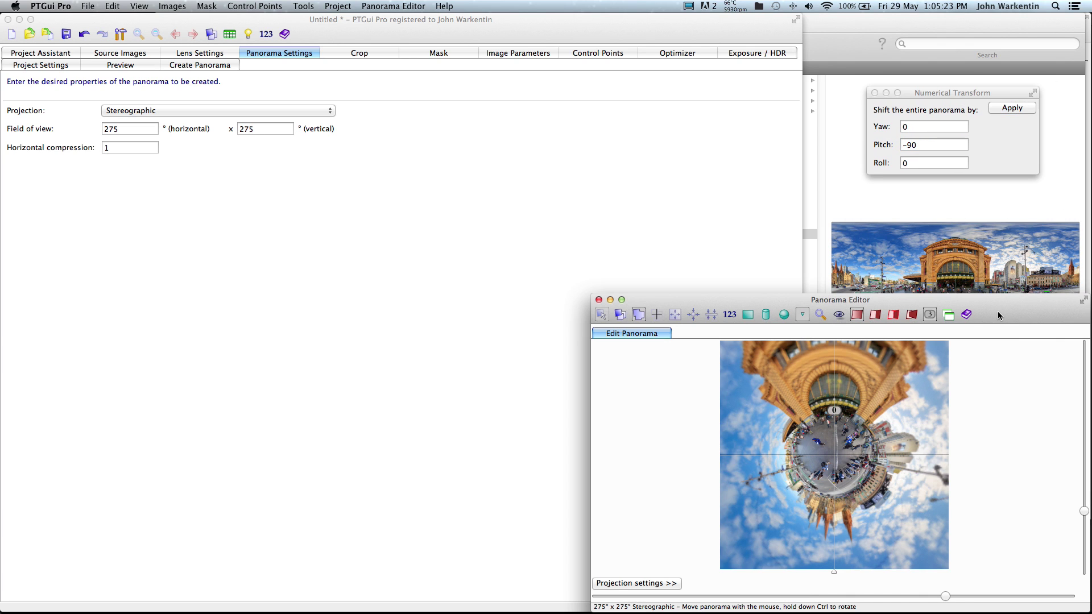
Widen the panorama's field of view in the Panorama Editor to 306° horizontal by 321° vertical.
left_click_drag(1086, 514, 1087, 525)
left_click_drag(952, 597, 984, 596)
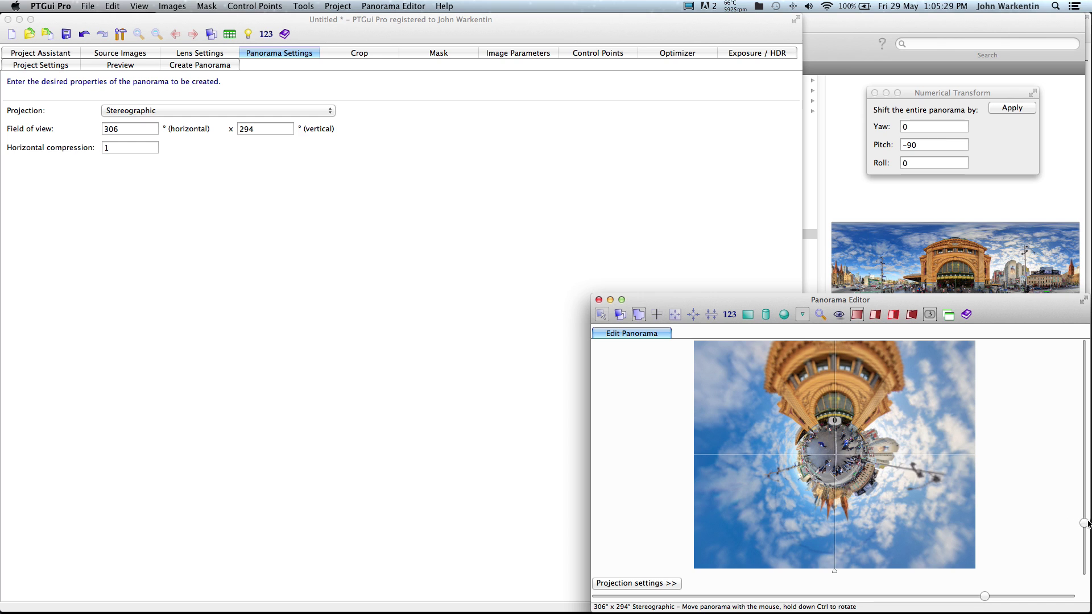
left_click_drag(1085, 524, 1085, 542)
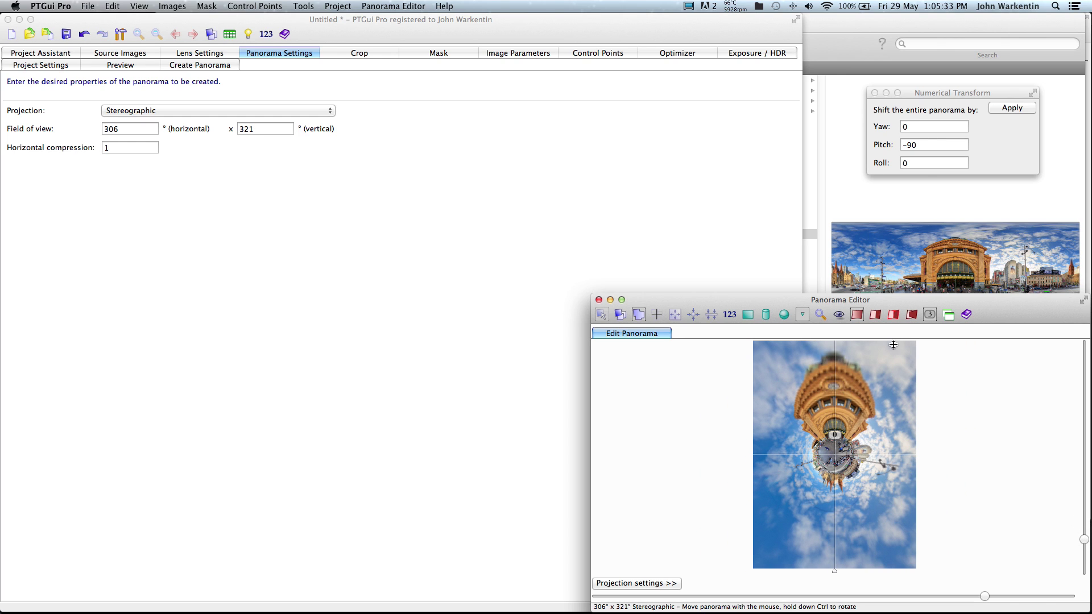
Shift the panorama's pitch by 5 three times and reduce the field of view to 283° by 295°.
left_click(910, 146)
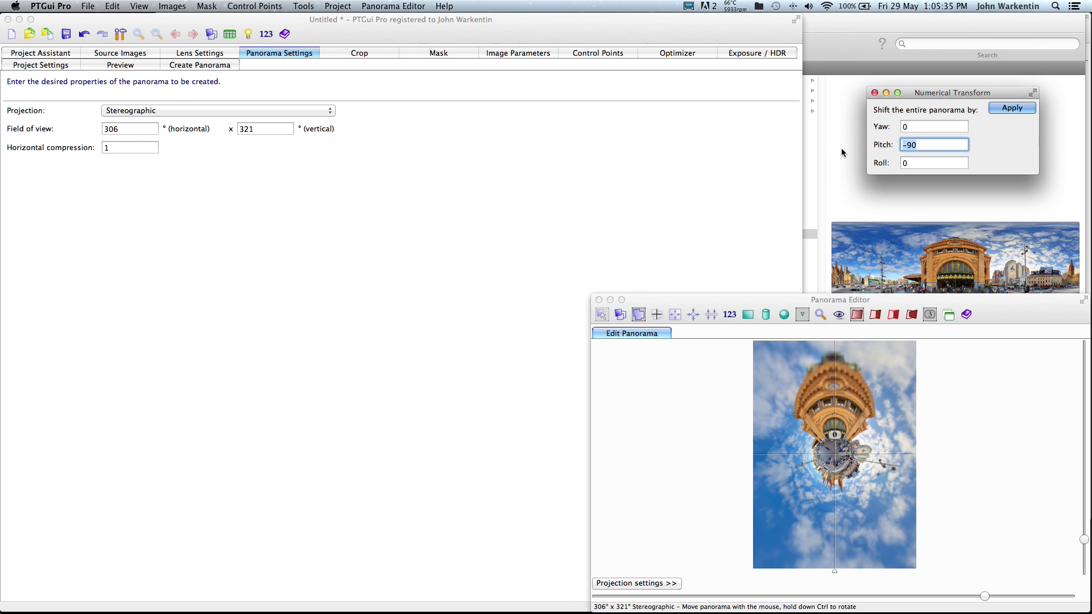
type("5")
left_click(1019, 109)
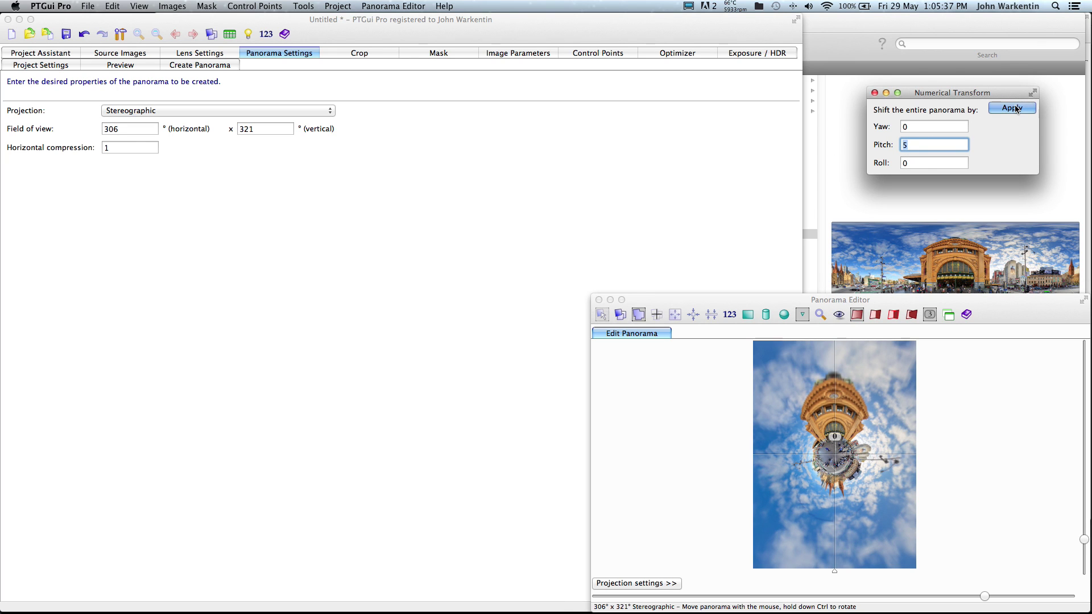
left_click(1018, 109)
left_click(1018, 108)
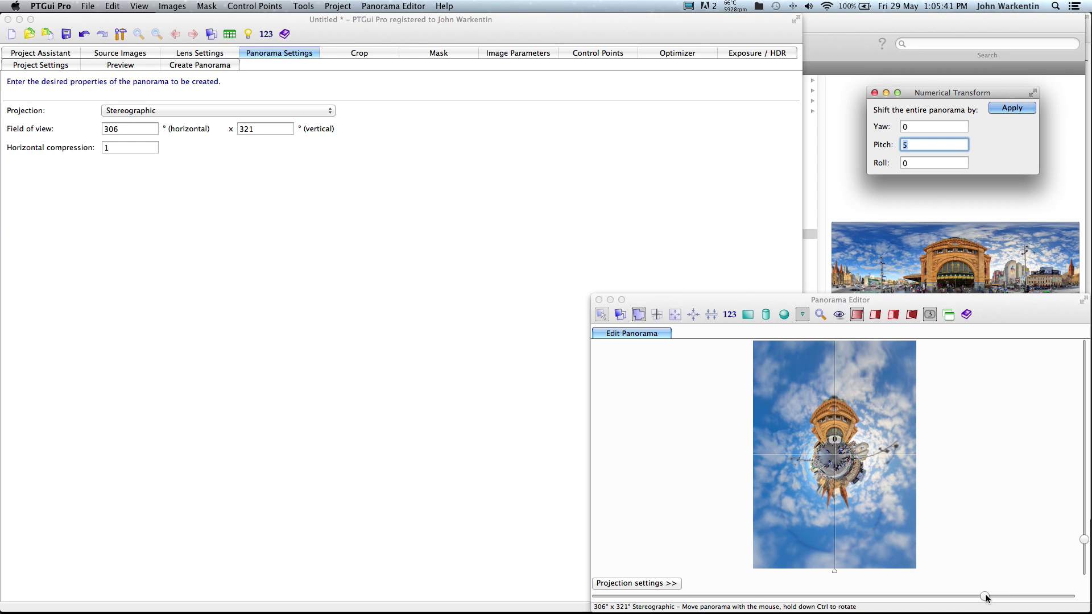
left_click_drag(985, 596, 956, 596)
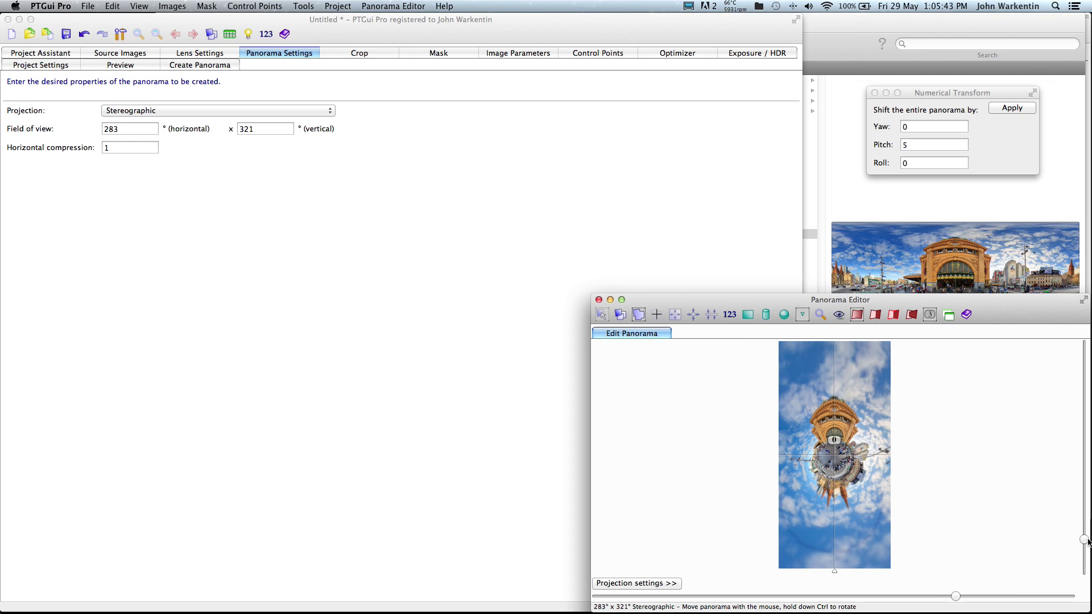
left_click_drag(1084, 540, 1085, 523)
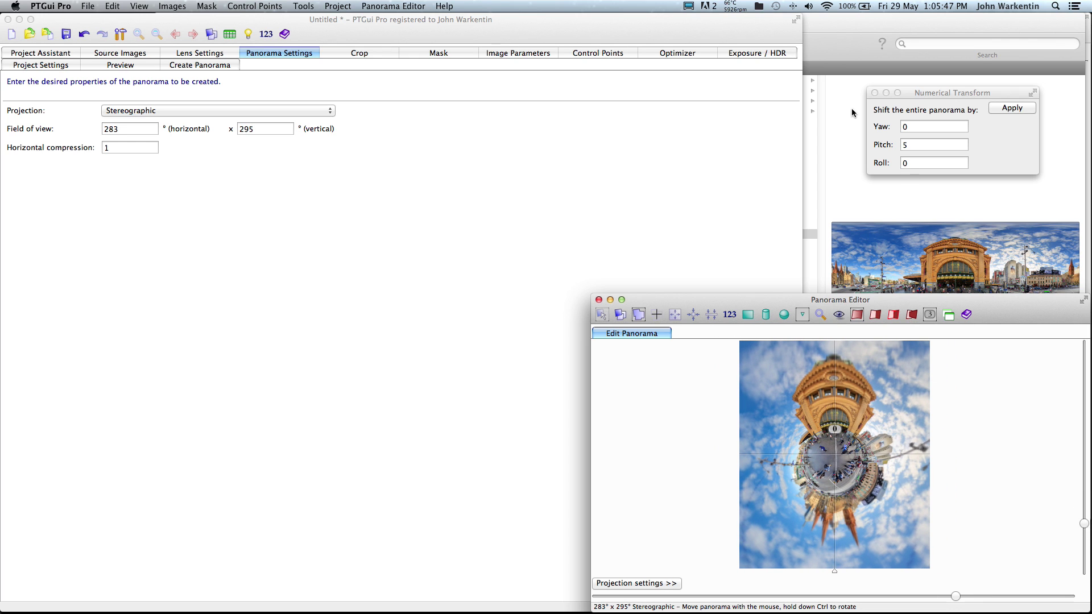
Shift the whole panorama by a pitch of 180 to flip the little planet inside out.
left_click(921, 144)
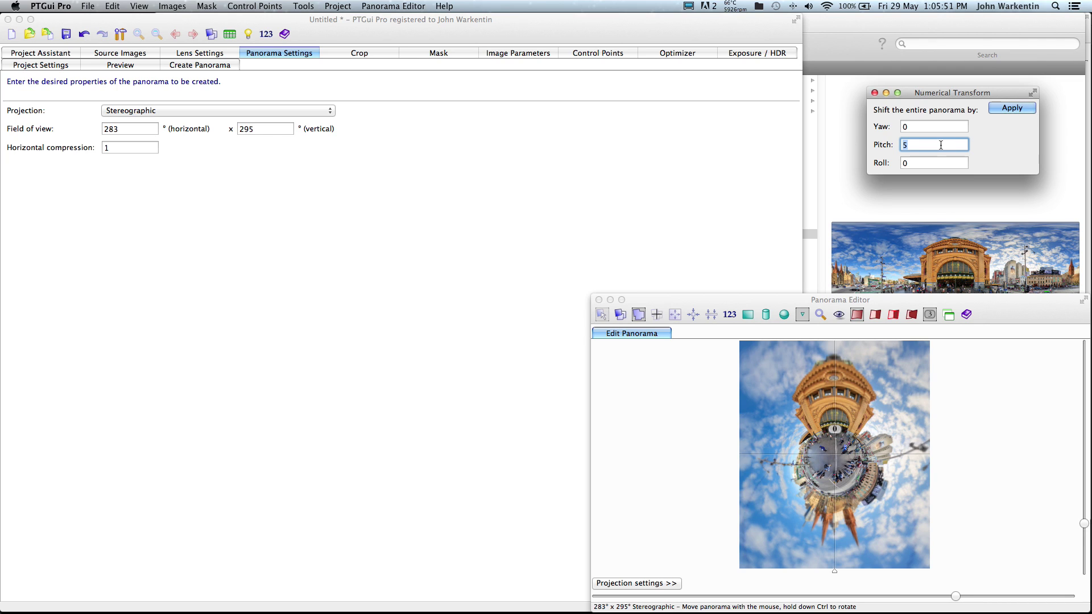
type("180")
left_click(1006, 107)
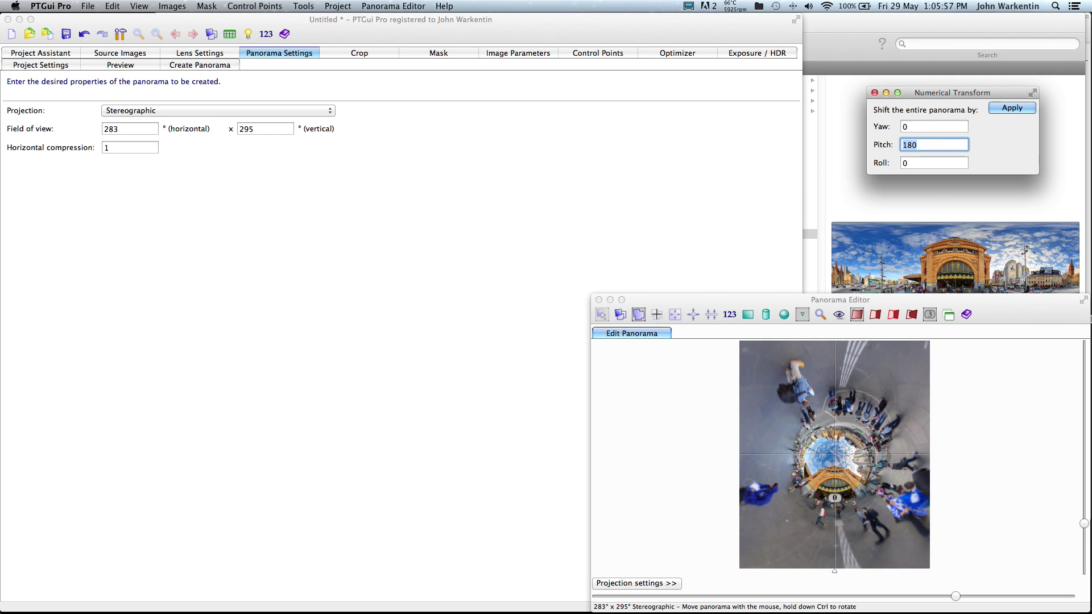
Set the panorama output to 8-bit TIFF with LZW compression and no alpha channel.
left_click(414, 207)
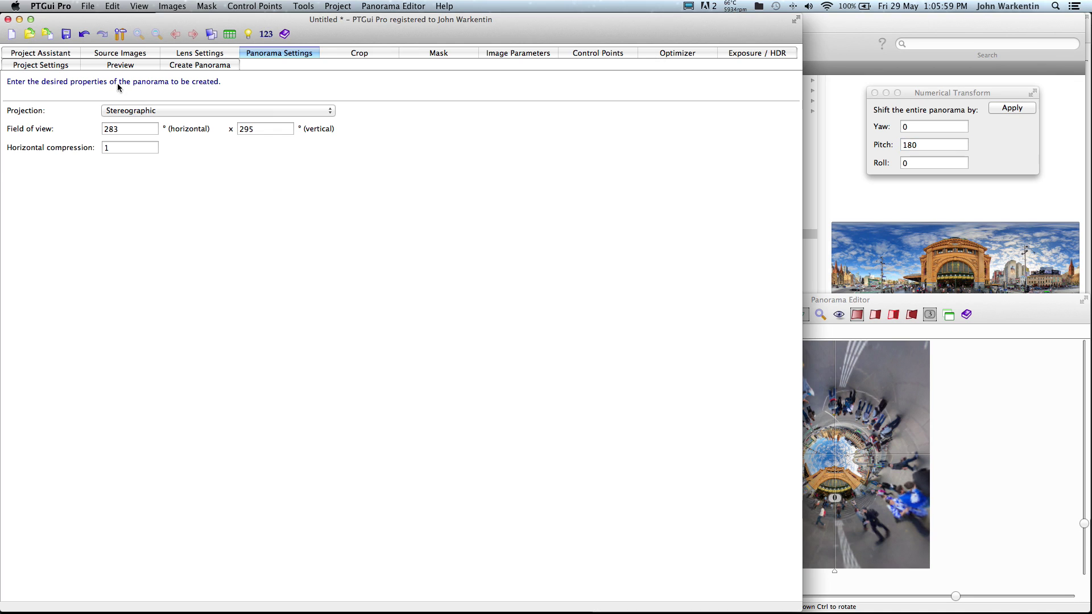
left_click(193, 66)
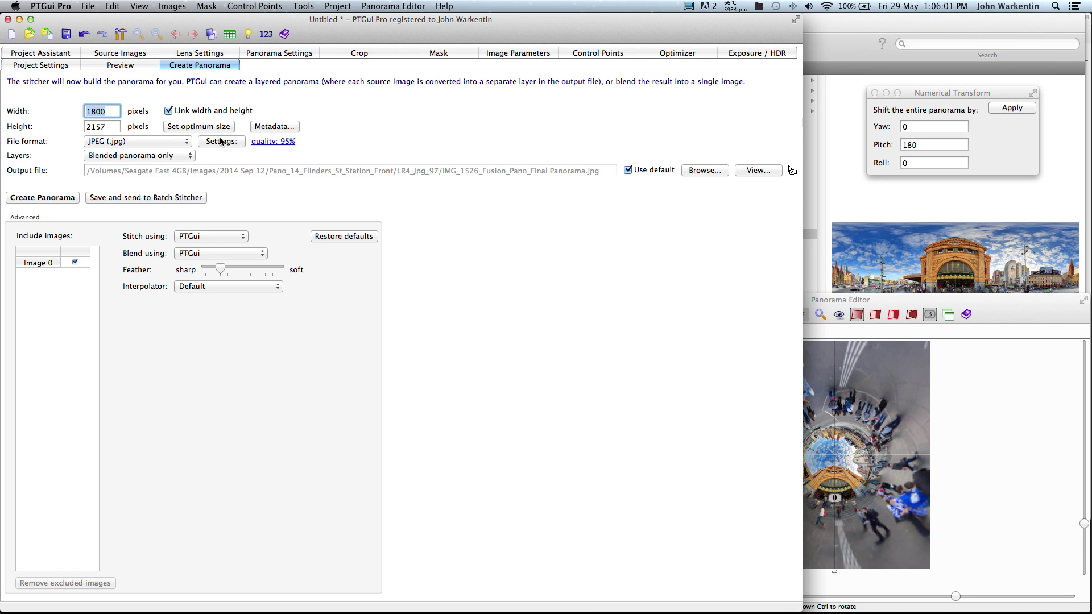
left_click(174, 142)
left_click(165, 152)
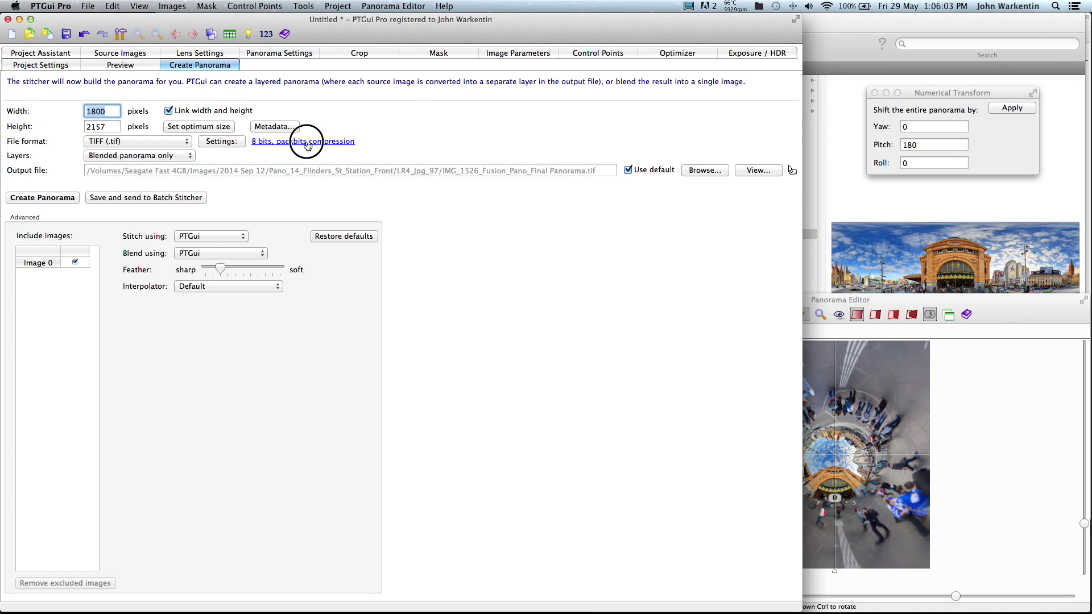
left_click(307, 143)
left_click(364, 154)
left_click(364, 165)
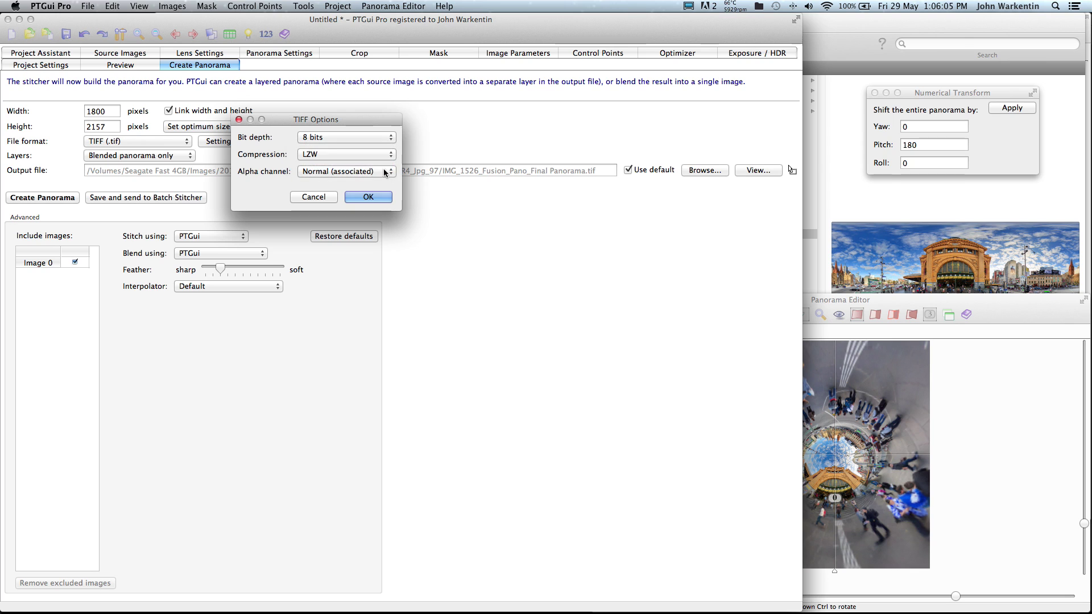
left_click(372, 171)
left_click(375, 203)
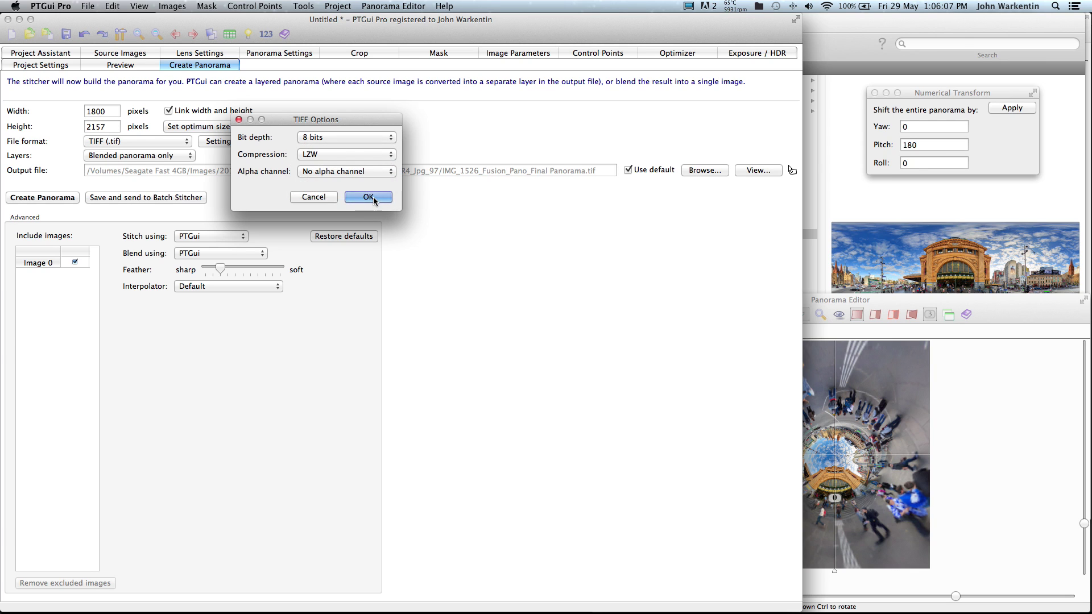
left_click(369, 198)
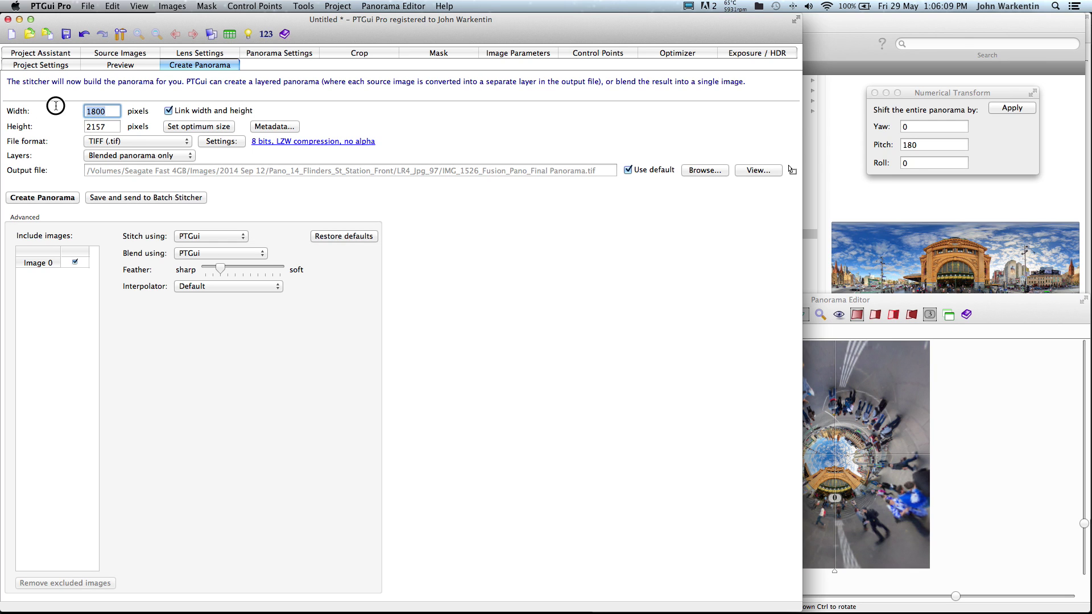
Apply the optimum output size and replace the output width with 6144 pixels.
left_click(195, 126)
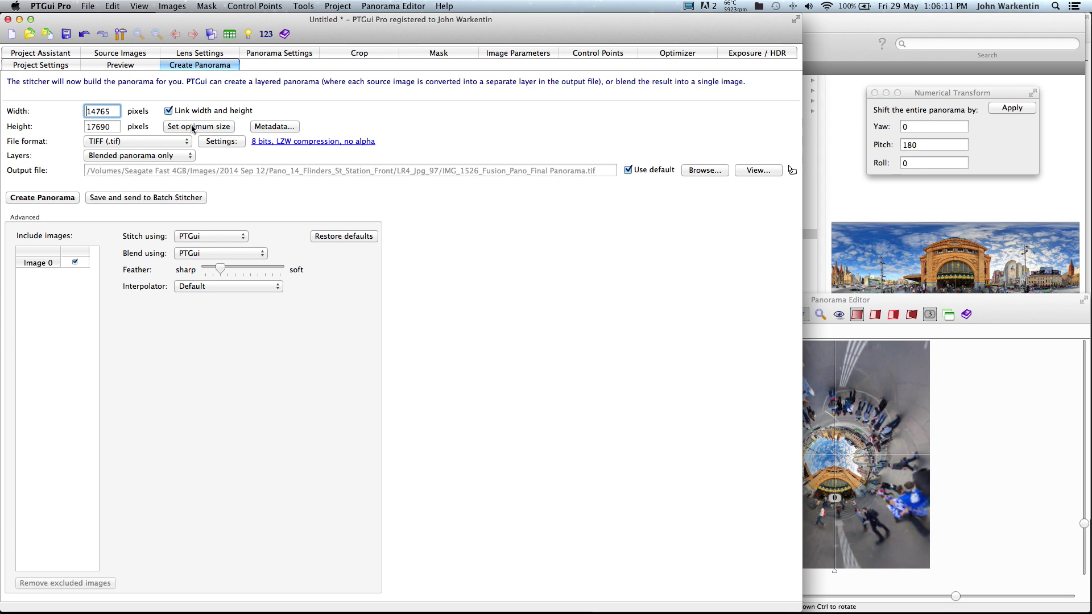
left_click_drag(115, 111, 51, 113)
type("6144")
Set the field of view to 295° horizontal by 295° vertical and the linked output width to 6144 pixels.
left_click(279, 54)
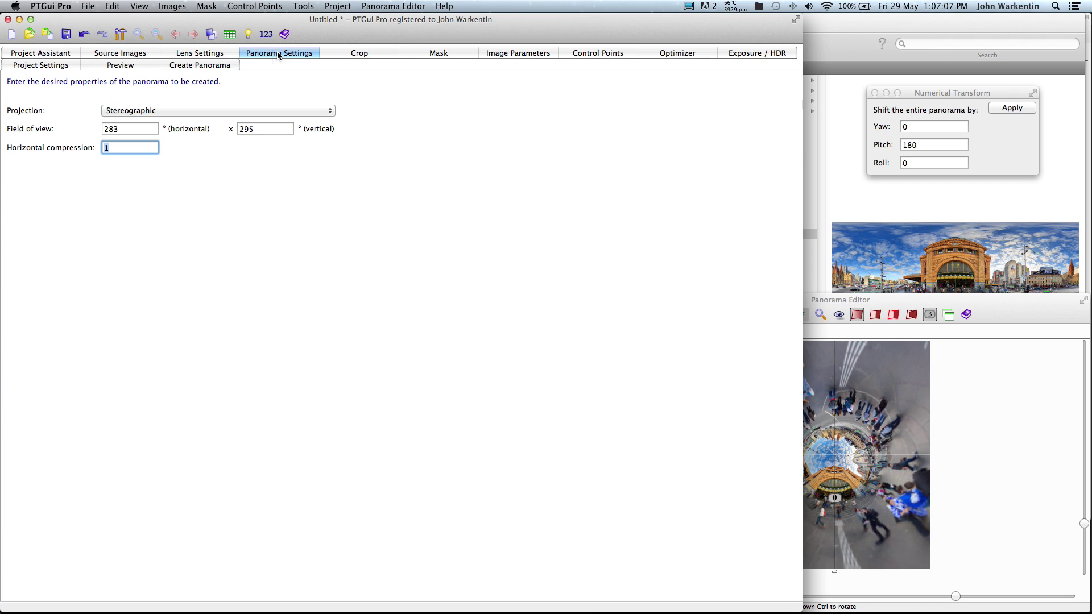
left_click(122, 129)
left_click(139, 129)
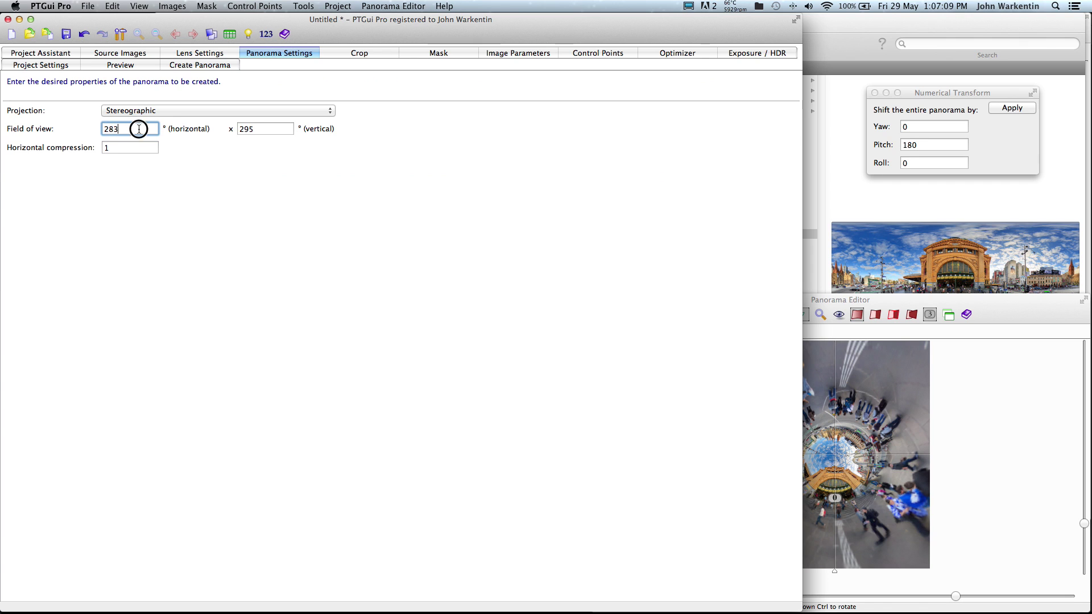
key("BackSpace")
key("BackSpace")
type("9")
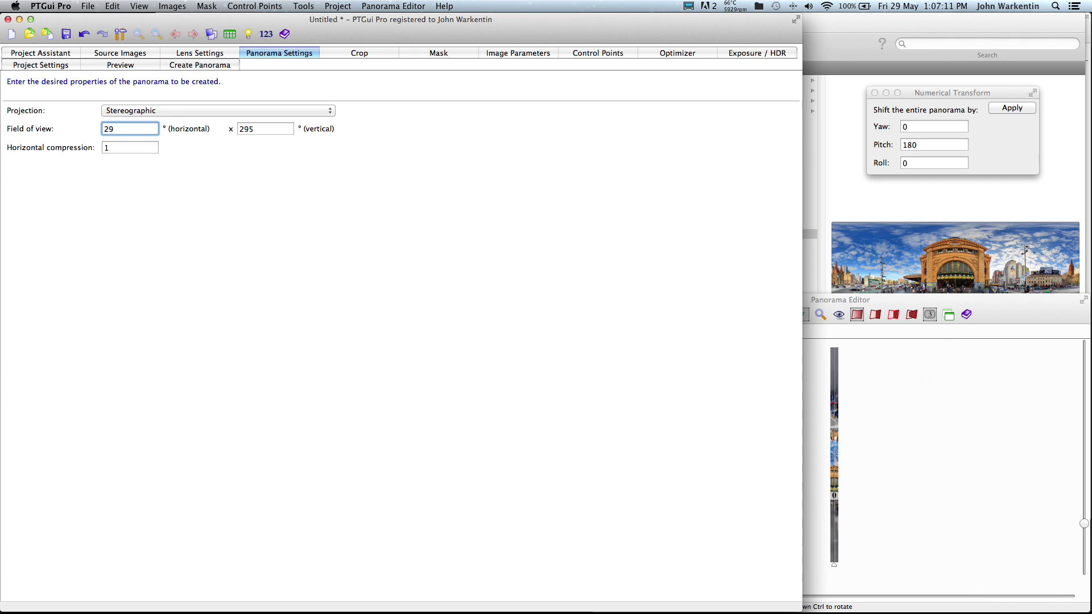
type("5")
key("Tab")
type("295")
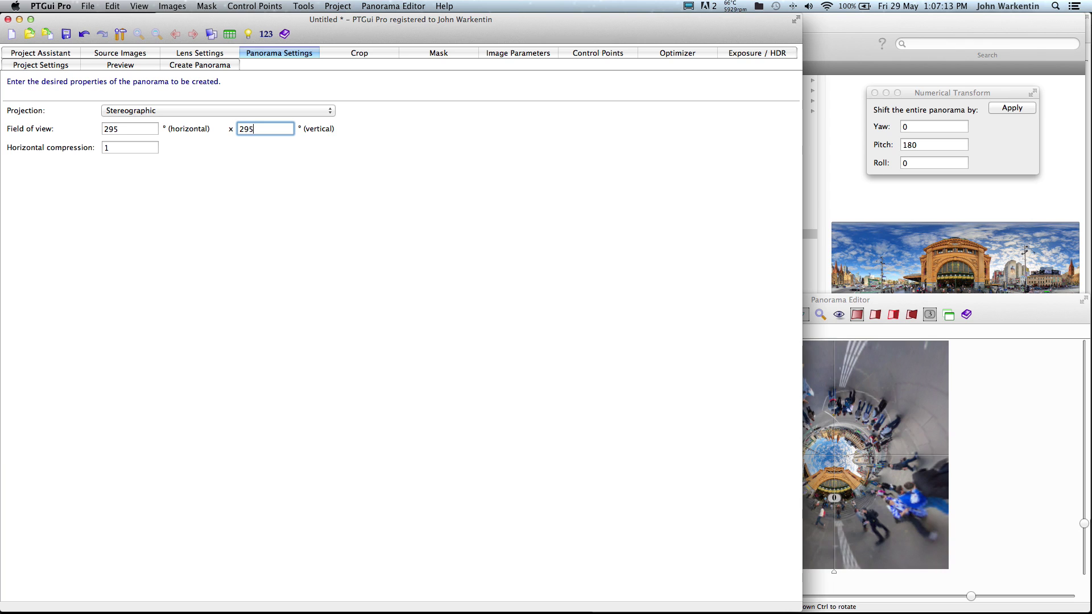
left_click(192, 66)
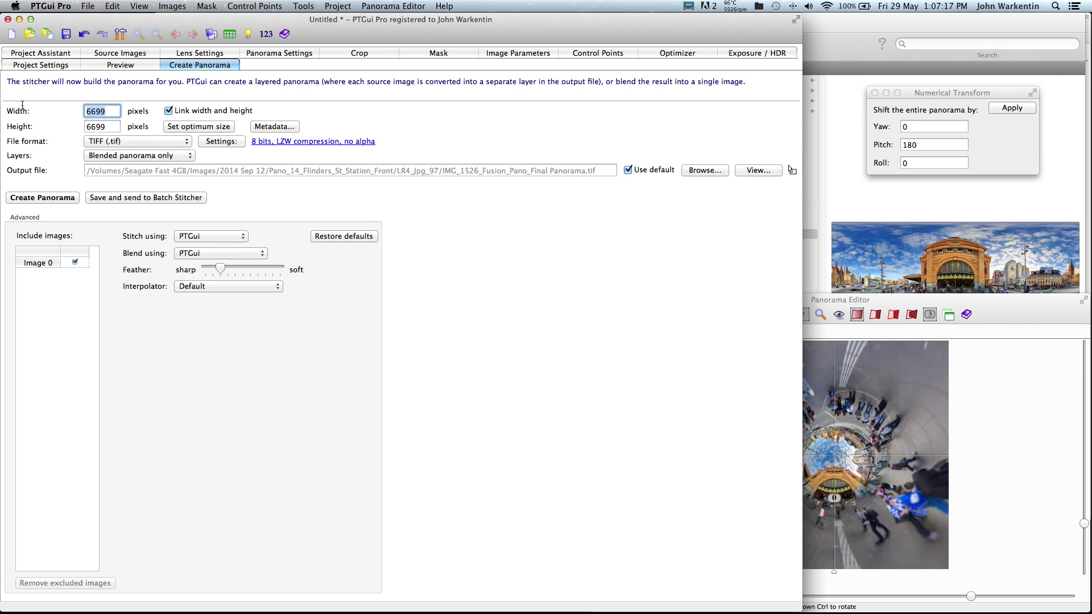
type("6144")
Close the current project without saving and open IMG_1526_LP_Pano.pts from Finder in PTGui.
left_click(7, 19)
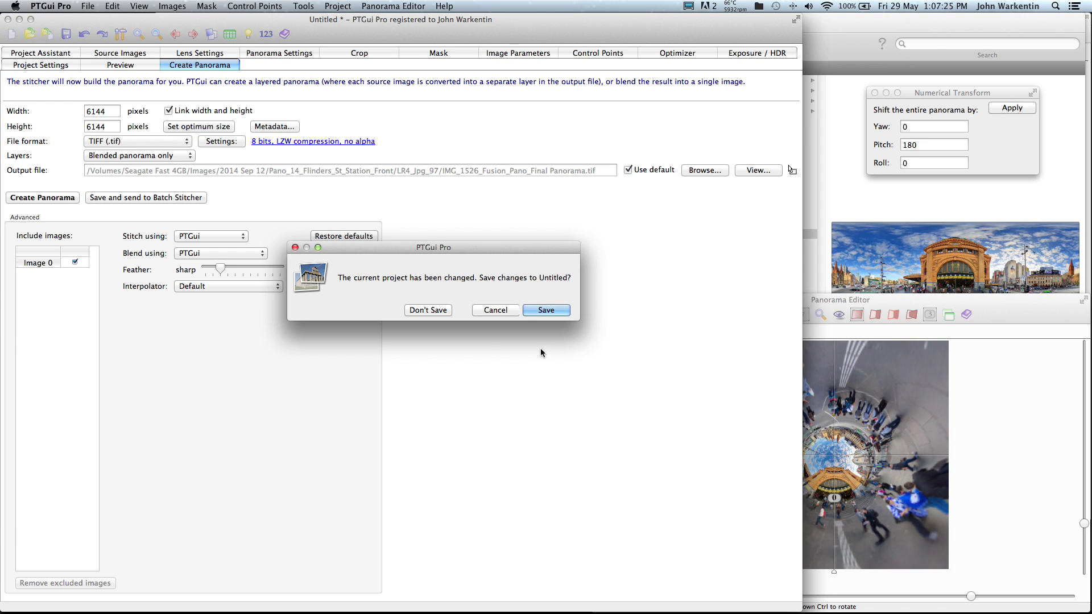
left_click(429, 309)
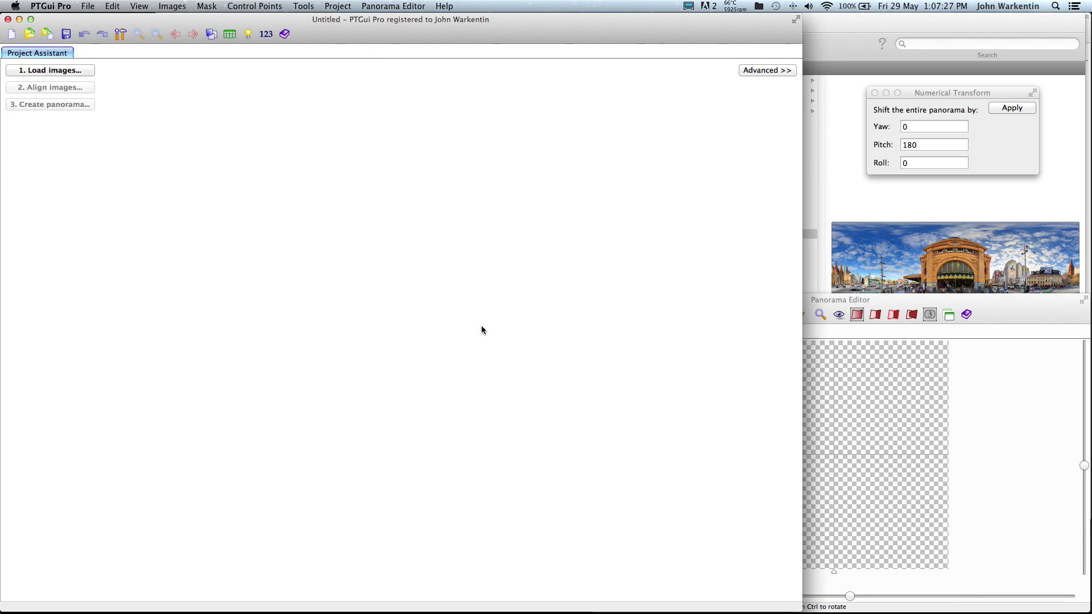
key("super+Tab")
key("super+Tab")
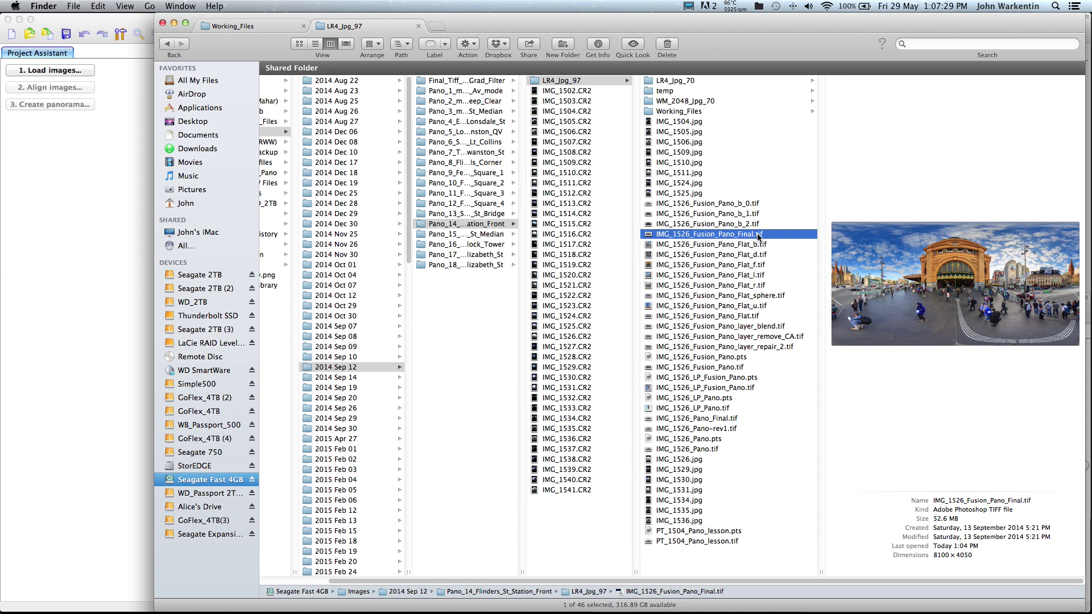
left_click(726, 399)
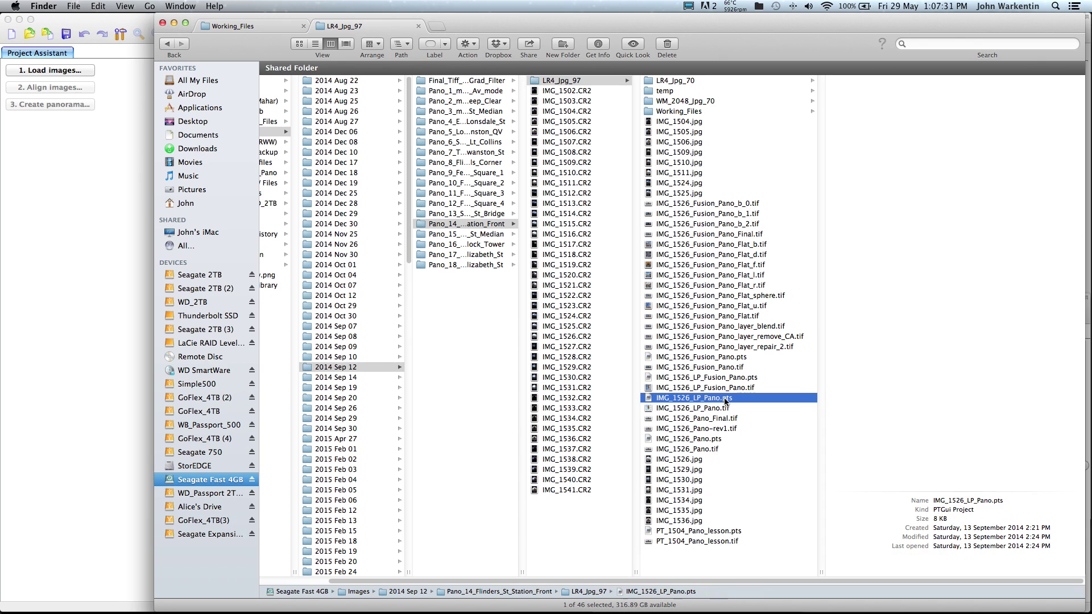
double_click(650, 399)
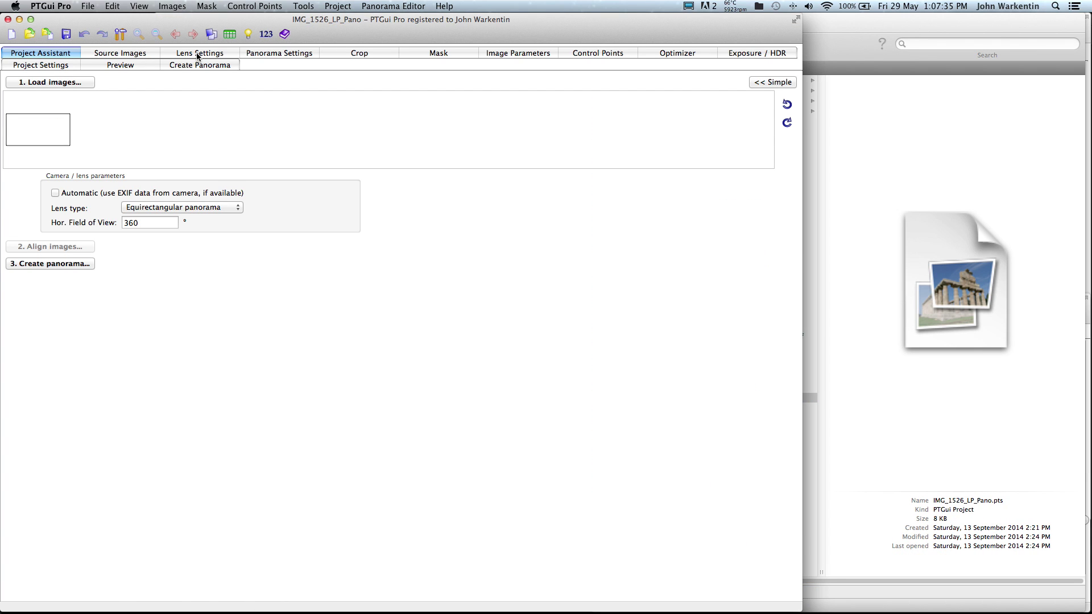
Open the little planet in the Panorama Editor, switch it to equirectangular projection and fit the panorama to the full 360° × 180° view.
left_click(280, 51)
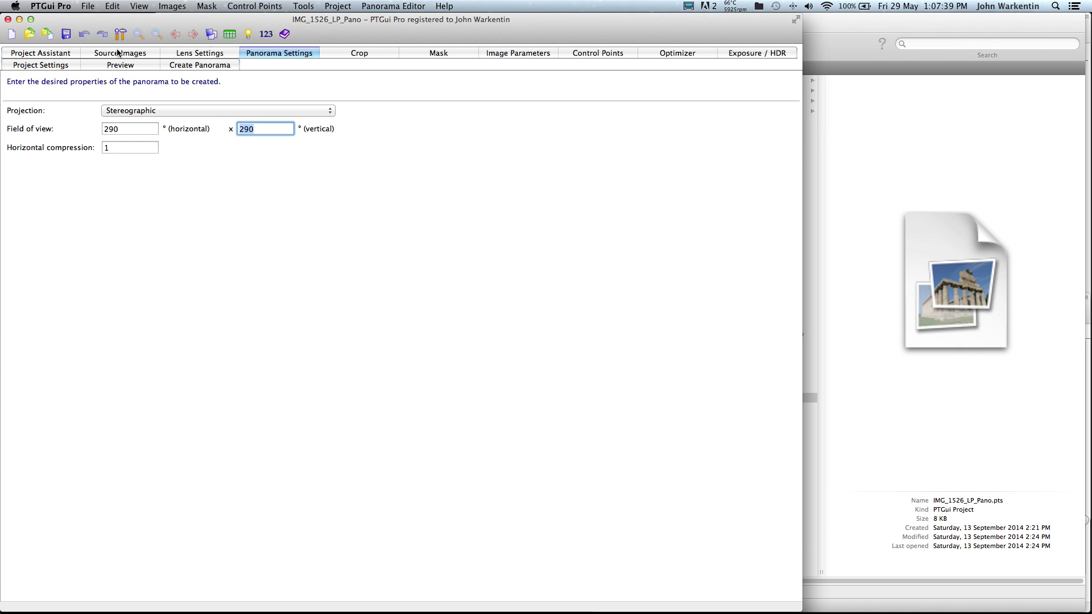
left_click(211, 34)
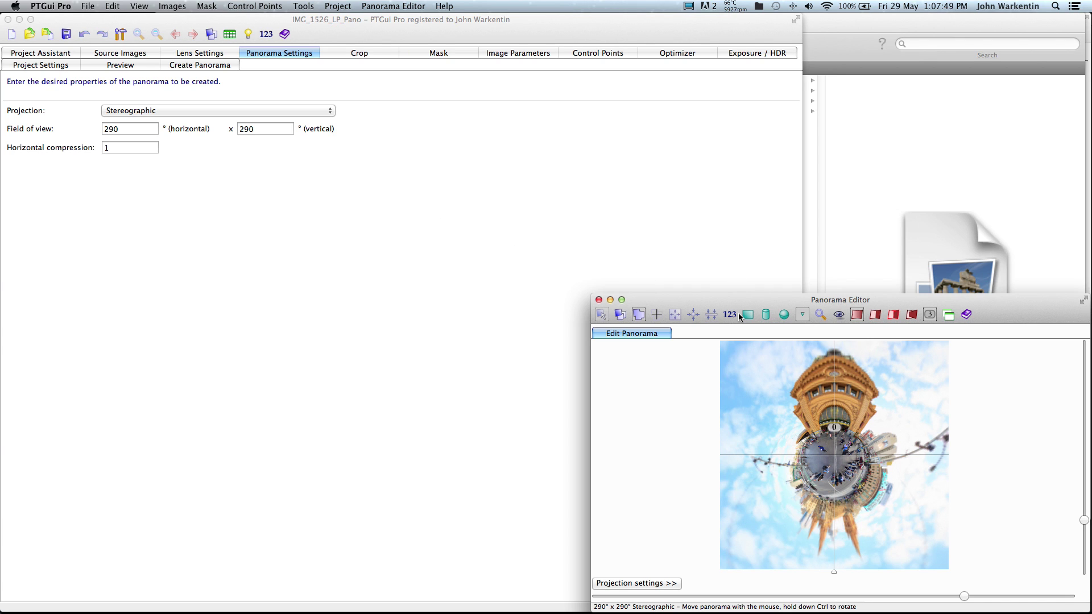
left_click(784, 315)
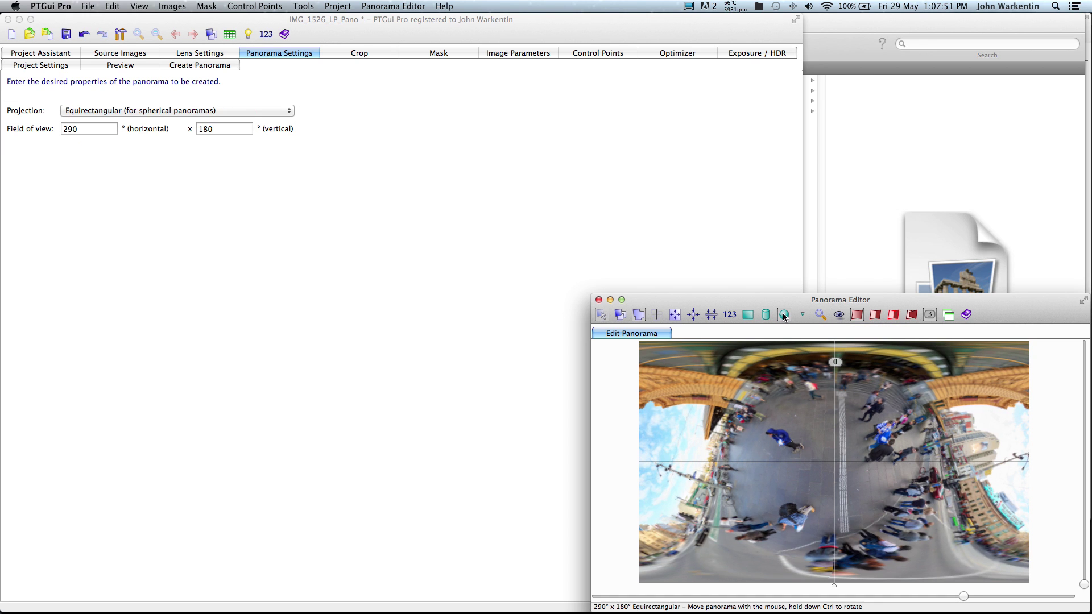
left_click(675, 315)
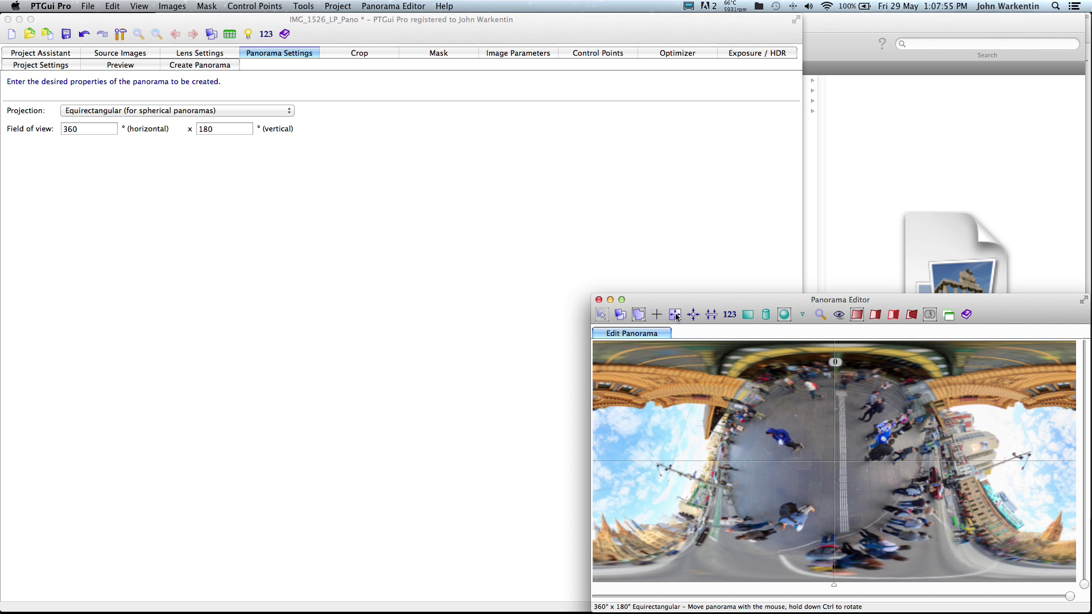
Shift the entire panorama by a pitch of 90° with Numerical Transform and bring the Panorama Editor to the front.
left_click(267, 36)
double_click(937, 145)
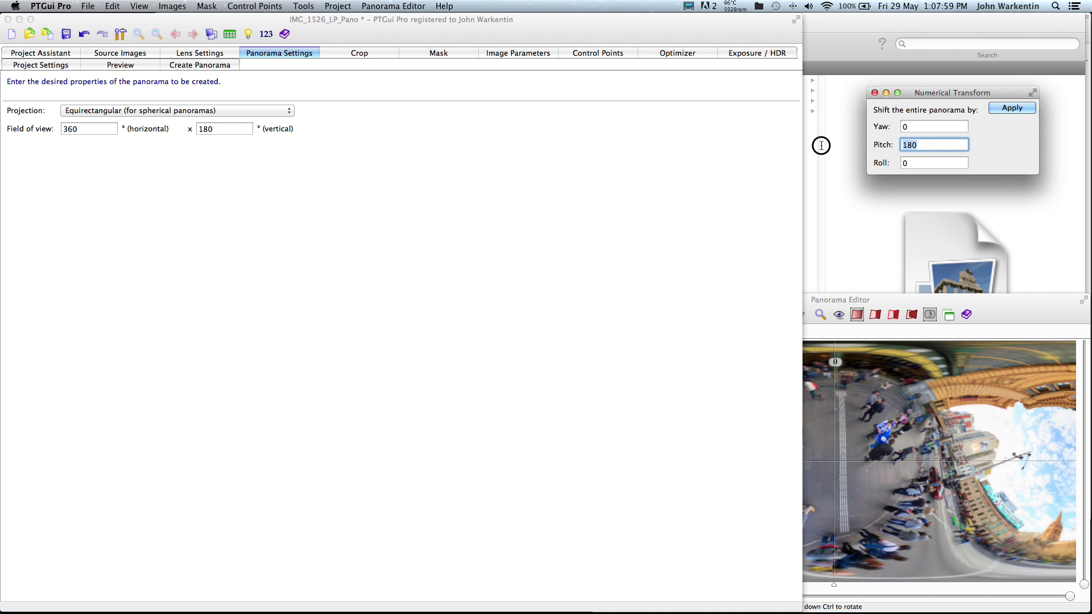
type("90")
left_click(1022, 110)
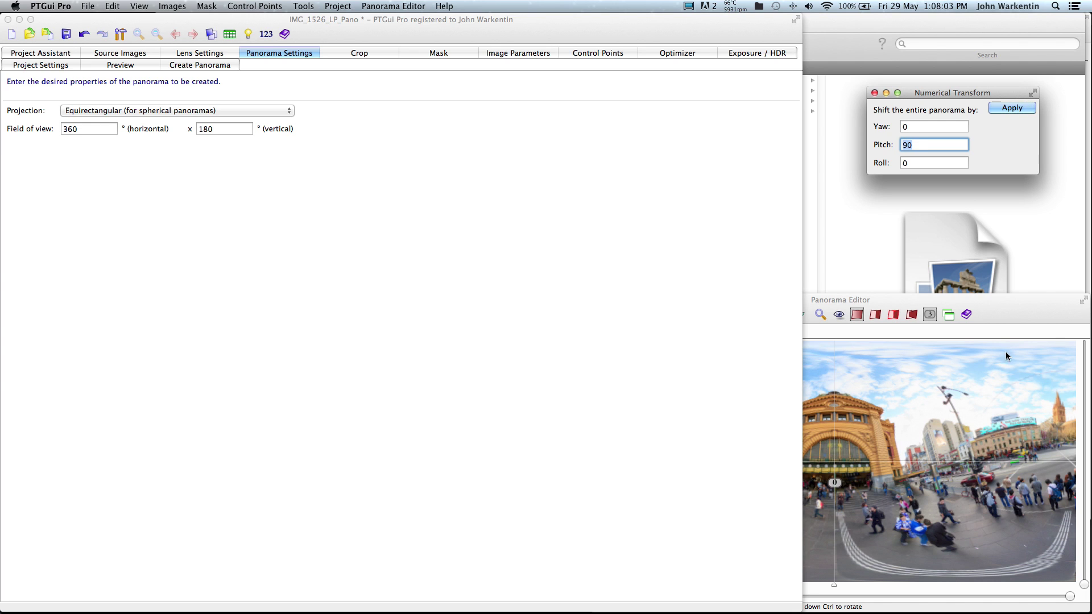
left_click(1022, 307)
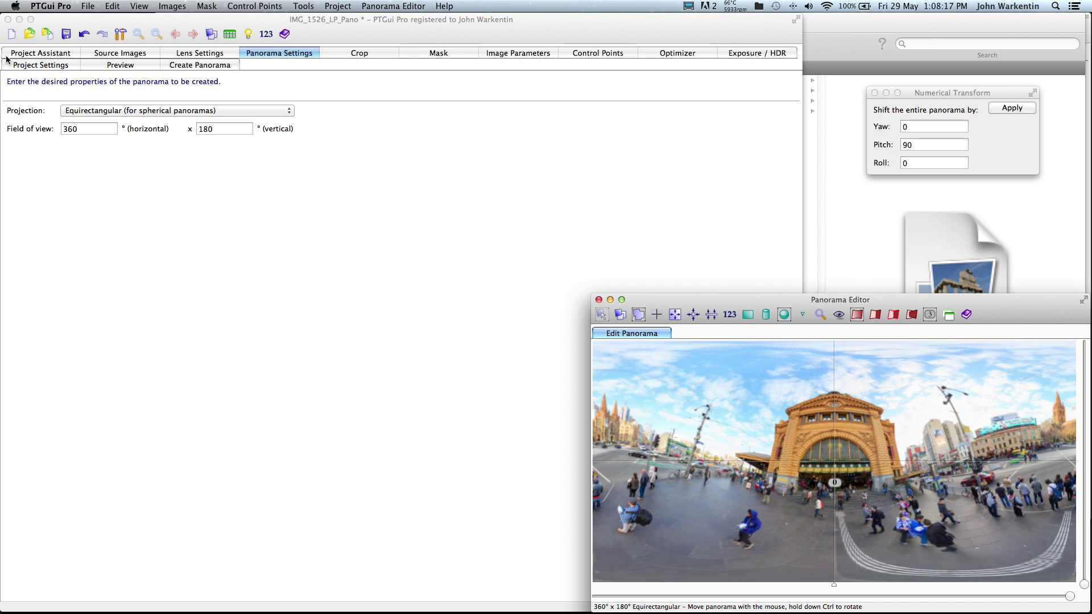
Start a new project and discard the changes to IMG_1526_LP_Pano.
left_click(12, 35)
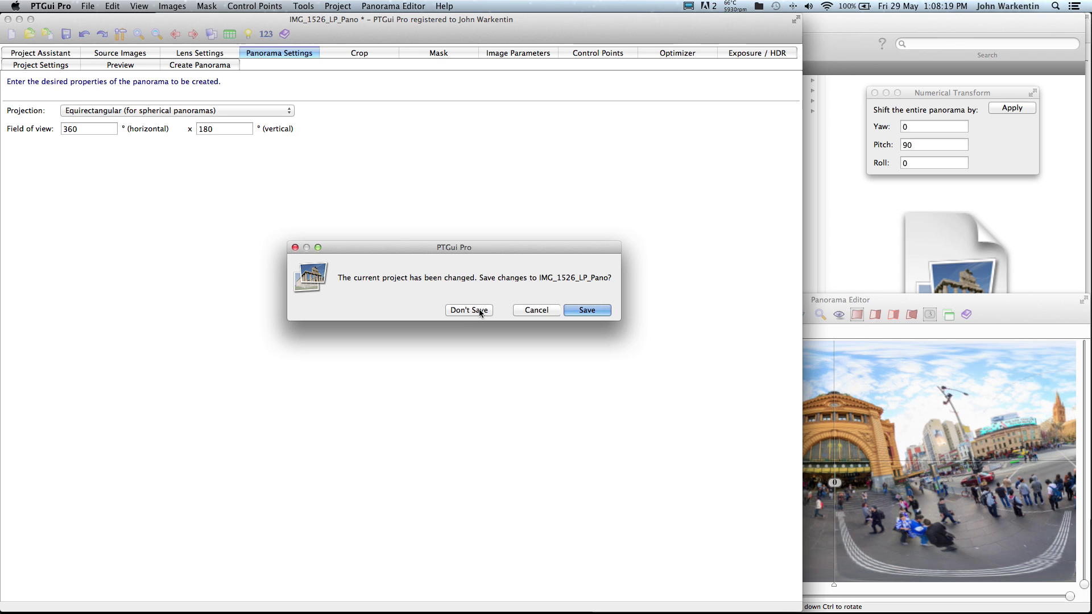
left_click(470, 310)
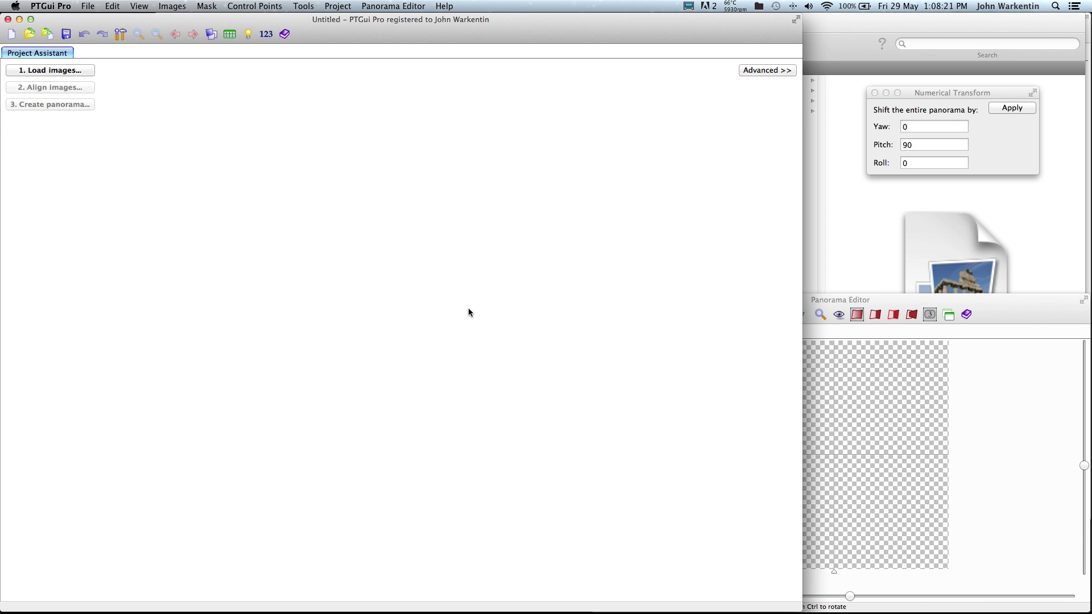
Switch to the Patching the Nadir virtual tour in Chrome and look around the street-crossing panorama.
key("super+Tab")
key("super+Tab")
key("super+Tab")
key("super+Tab")
key("super+Tab")
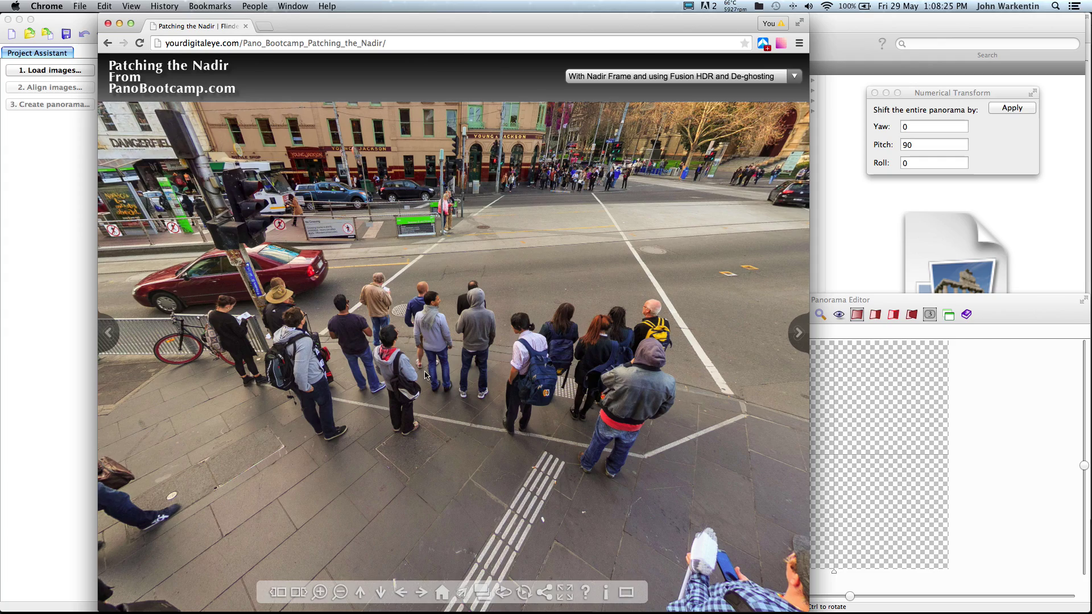
left_click_drag(434, 406, 352, 307)
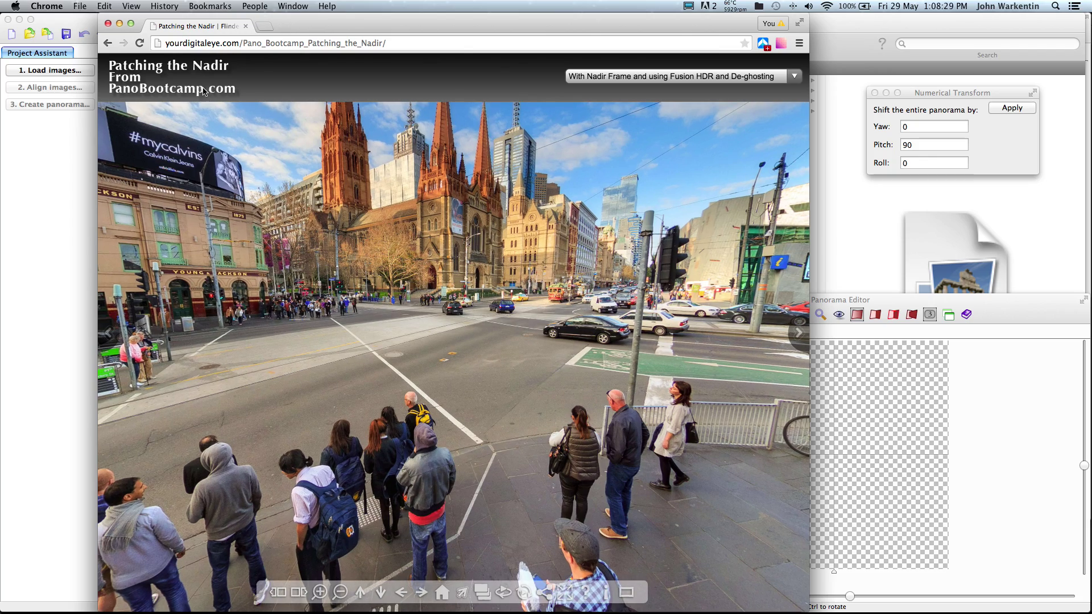
left_click_drag(264, 303, 391, 315)
Display the tour panorama in Little Planet View, enter fullscreen and examine the planet at a different zoom.
right_click(399, 220)
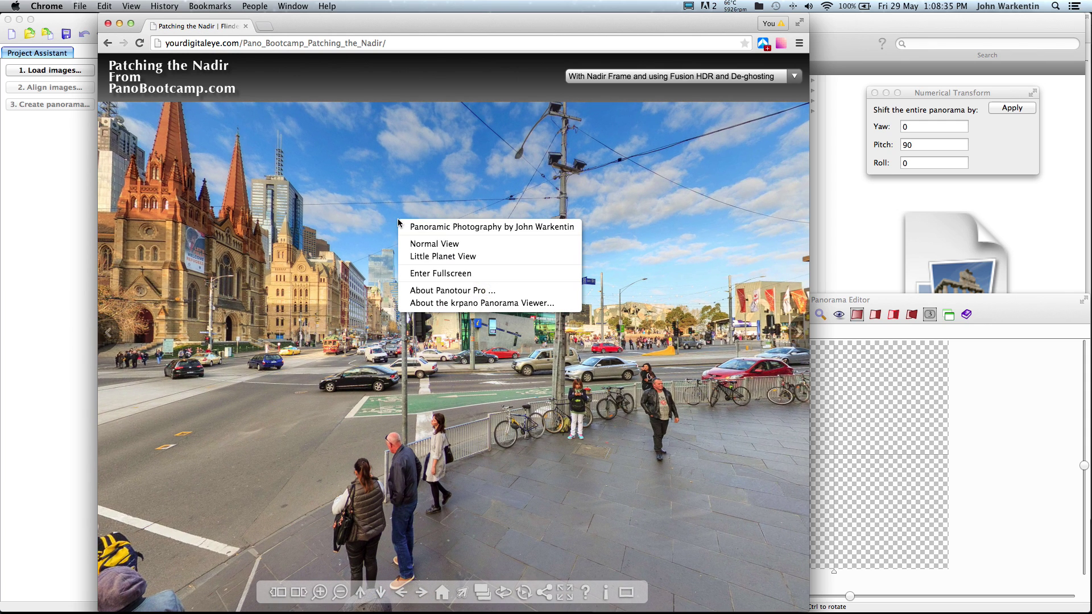
left_click(422, 245)
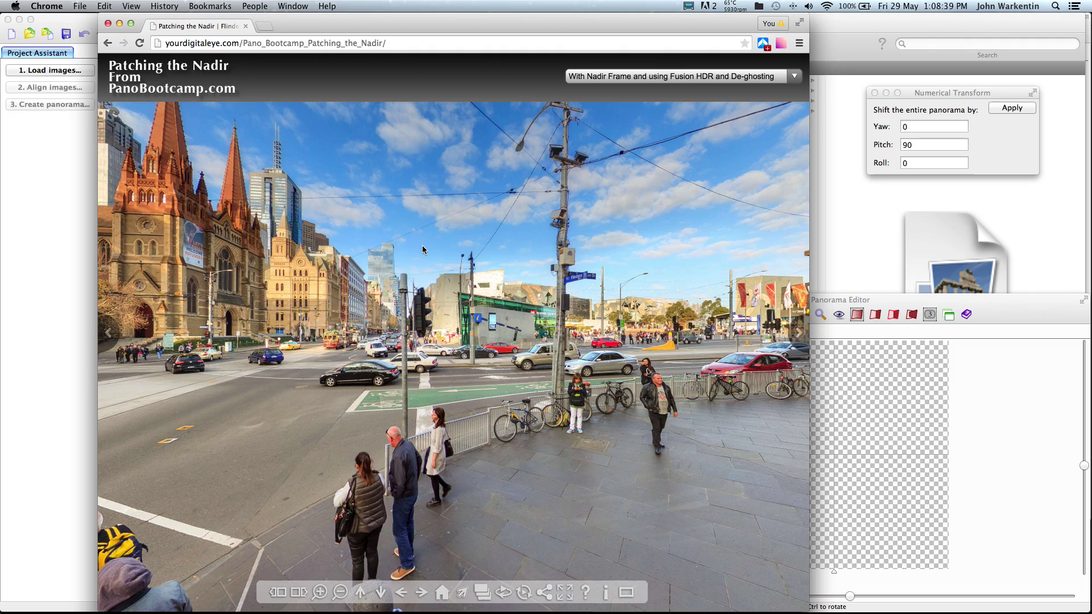
right_click(423, 249)
left_click(438, 282)
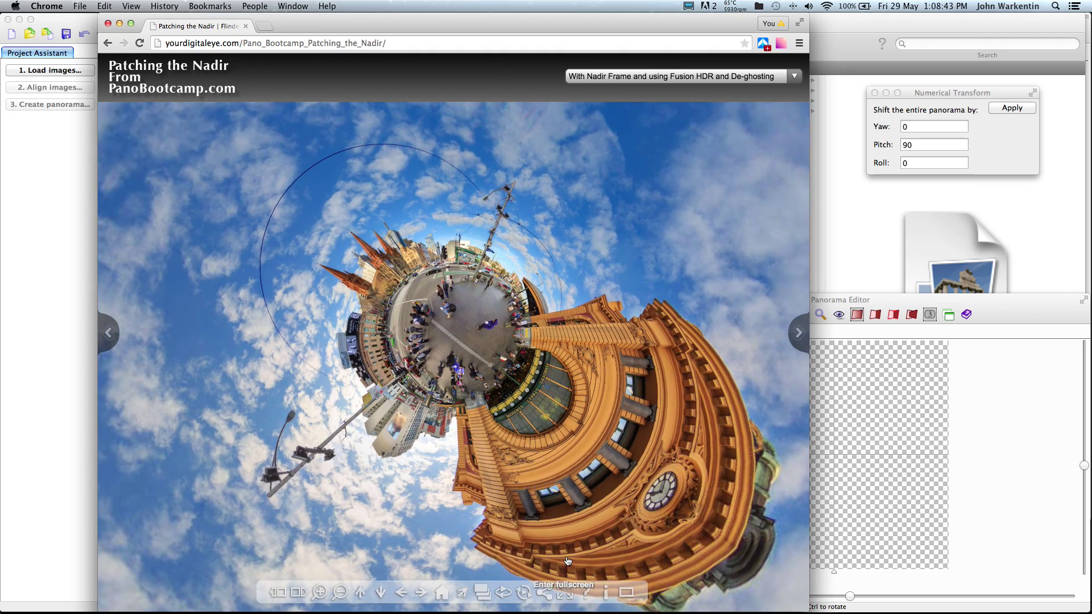
double_click(530, 356)
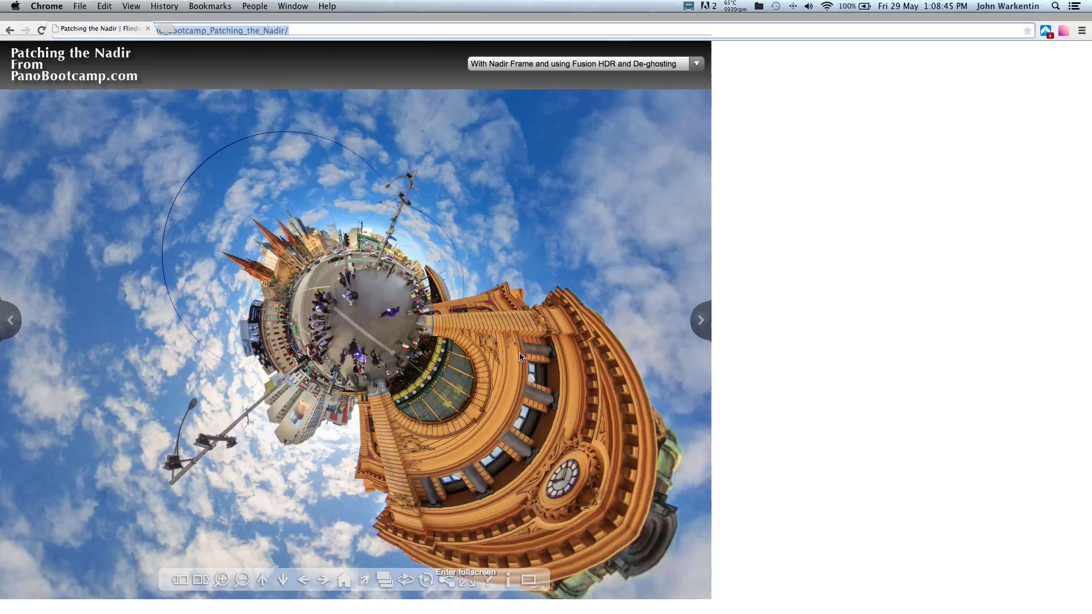
scroll(551, 317, "up", 5)
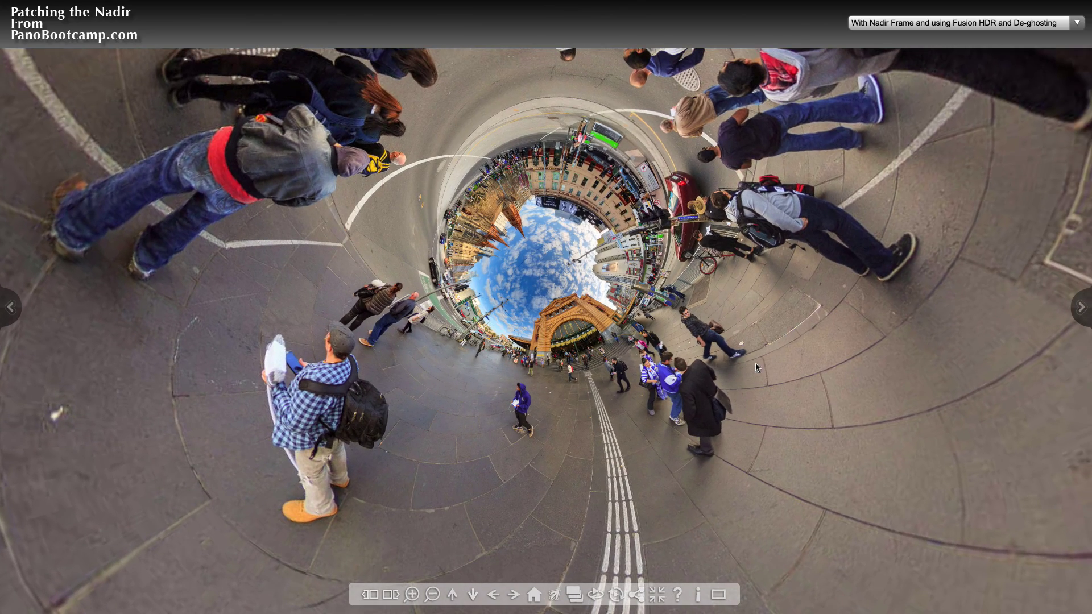
Compare the Without Nadir, Nadir Patched in less than 3 minutes, With actual Nadir Frame, and Fusion HDR and De-ghosting panoramas.
left_click(1077, 24)
left_click(879, 57)
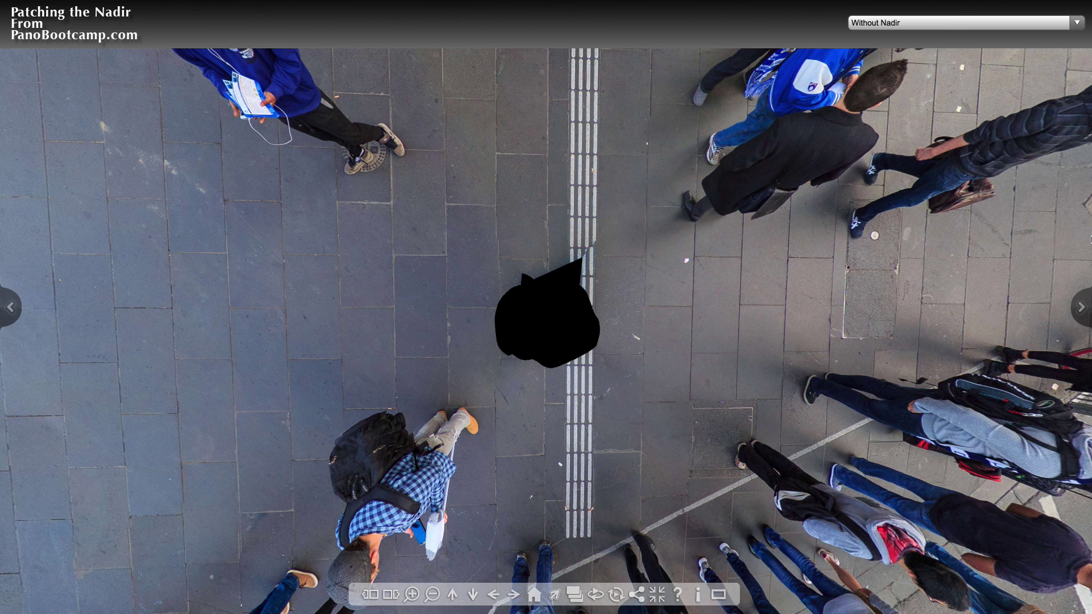
left_click(1081, 307)
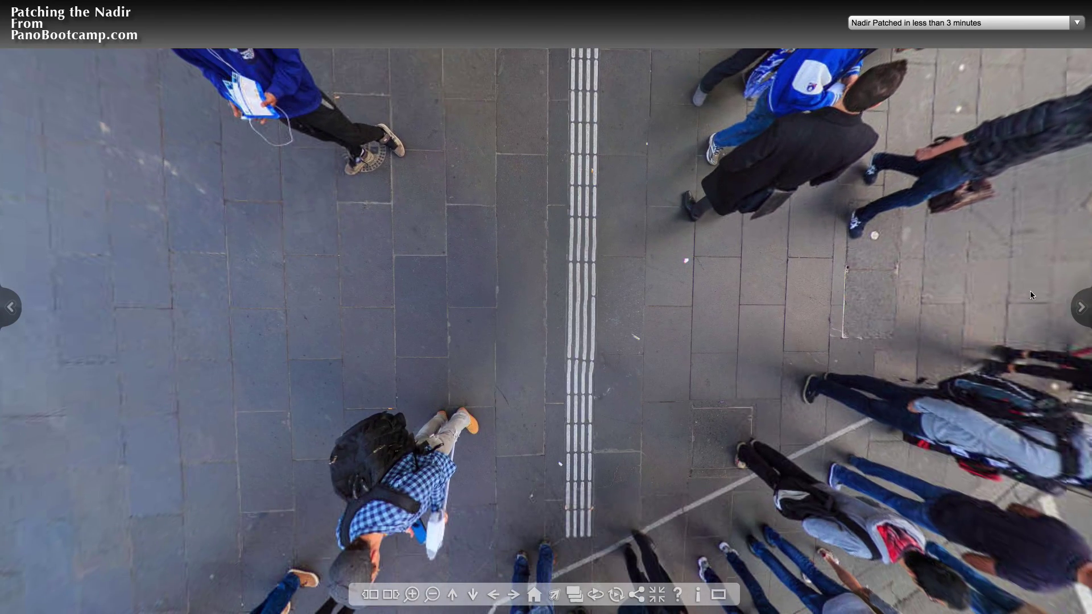
left_click(1080, 306)
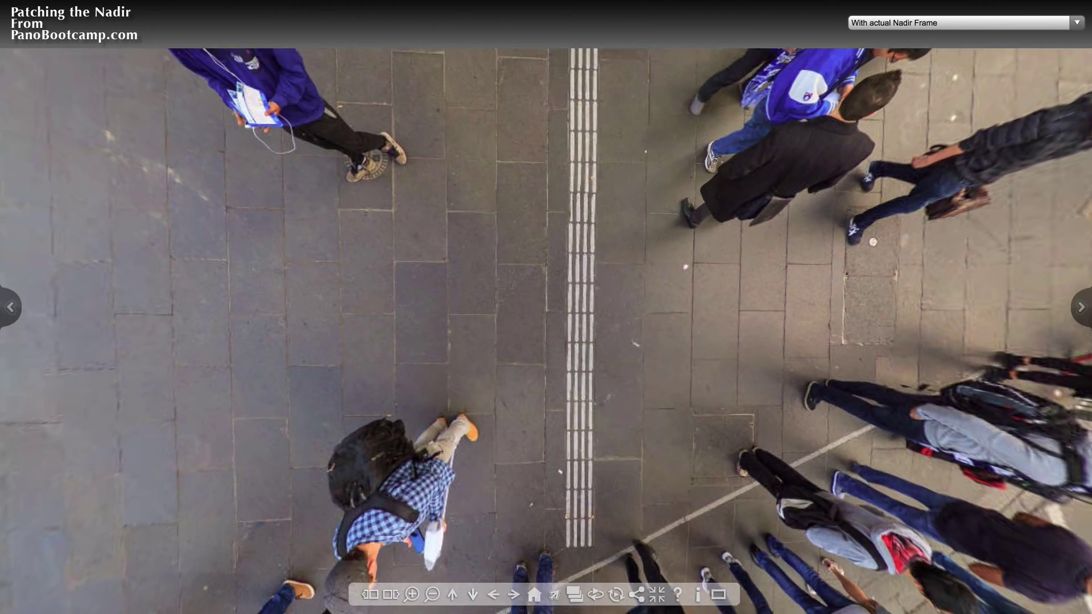
left_click(1080, 307)
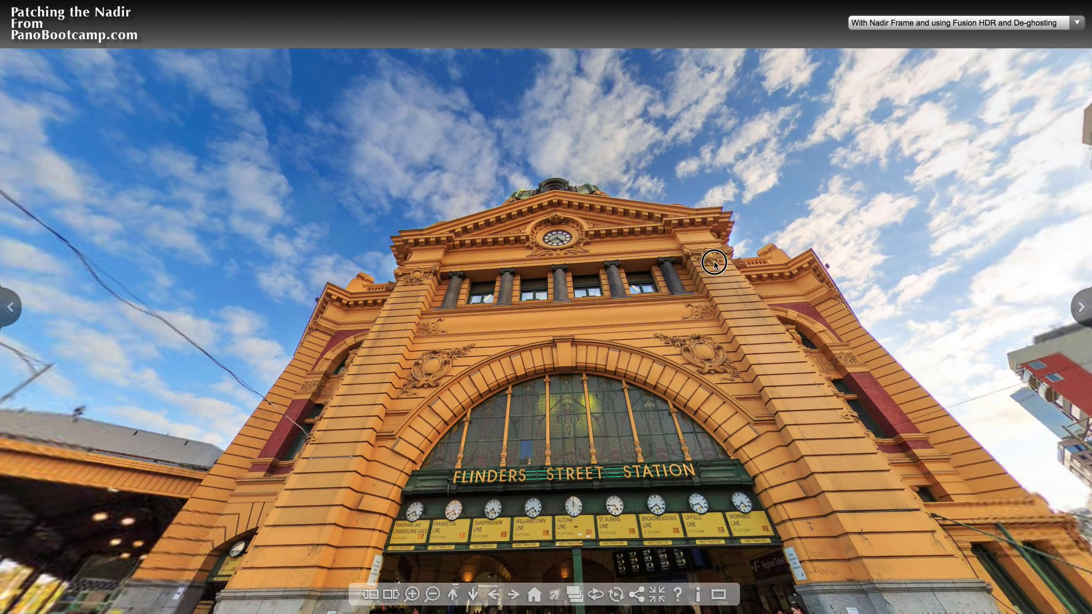
left_click_drag(714, 263, 375, 233)
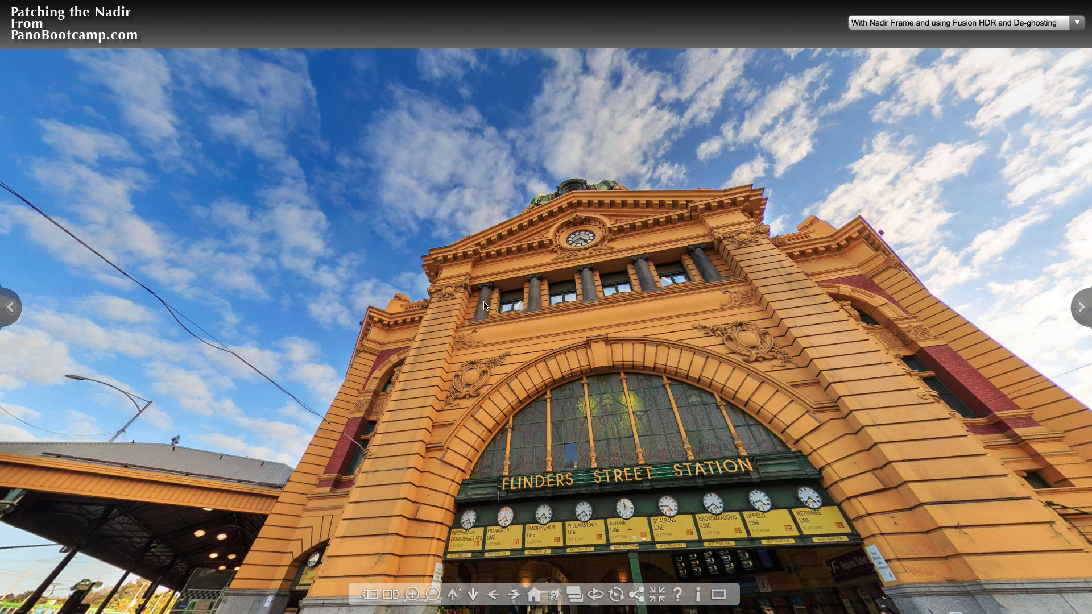
left_click_drag(512, 311, 444, 238)
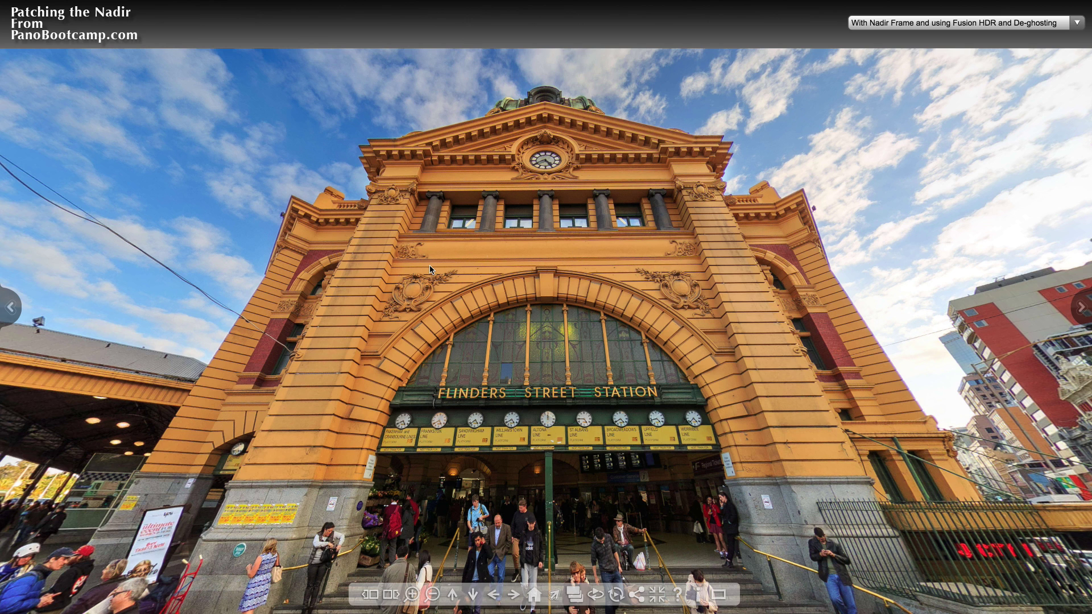
Switch to QuickTime Player.
key("super+Tab")
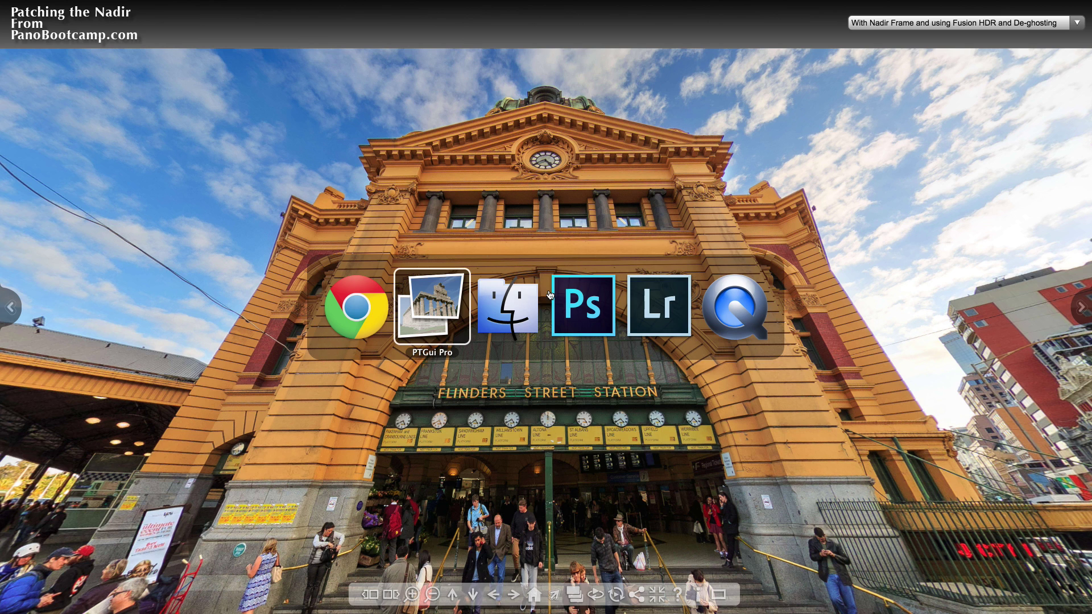
key("super+Tab")
key("super+Tab")
key("super+Tab")
key("super+Tab")
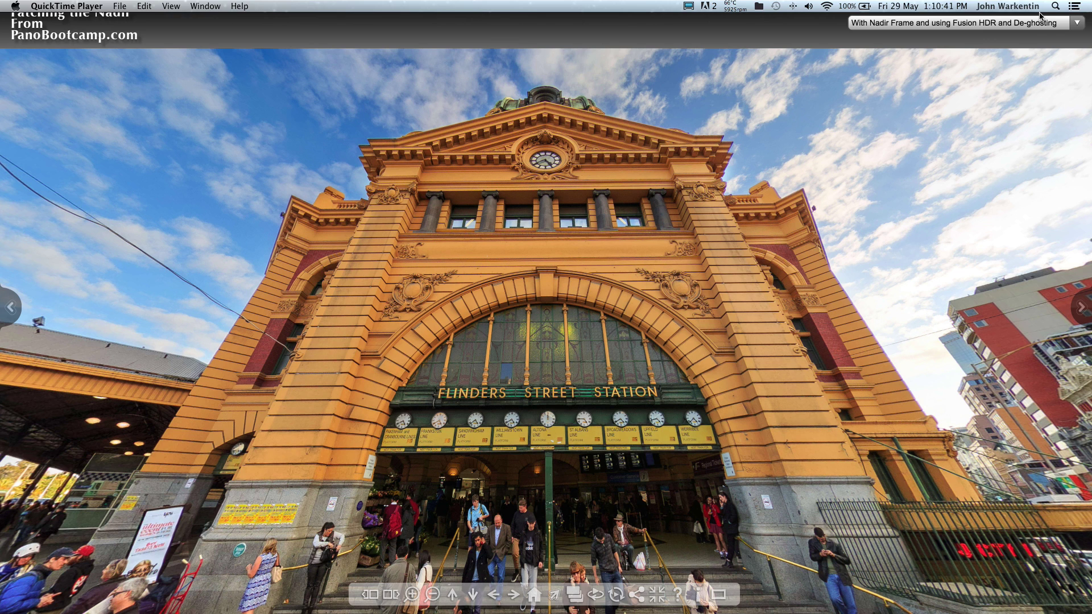